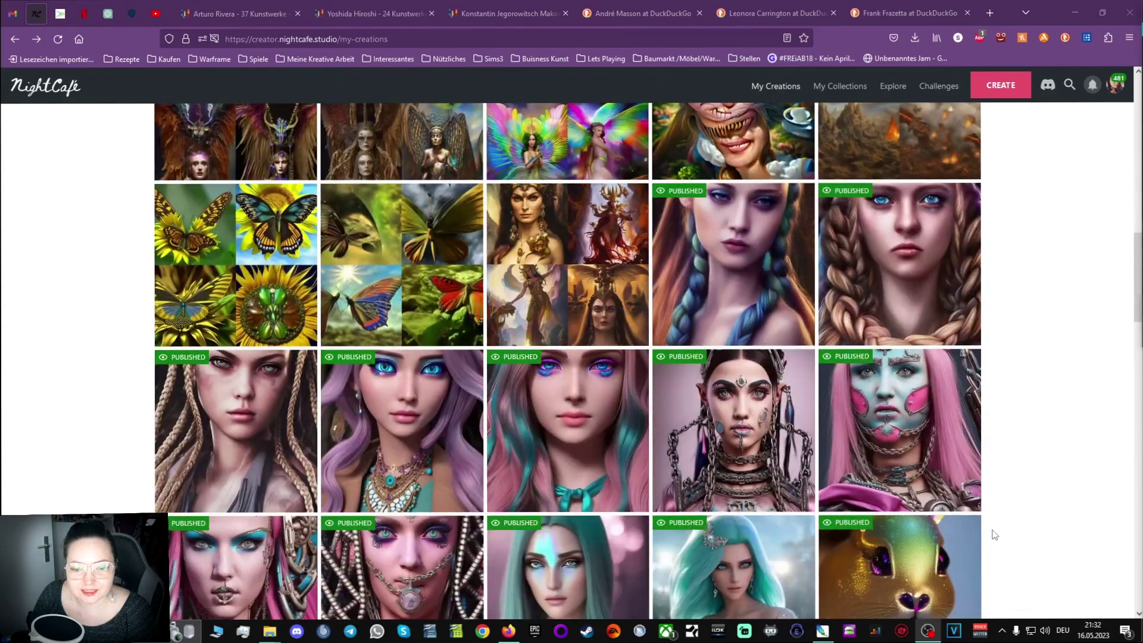
Look through the My Creations gallery, and switch to File Explorer to browse the artwork scans in the Bearbeitet folder.
scroll(1006, 523, "up", 15)
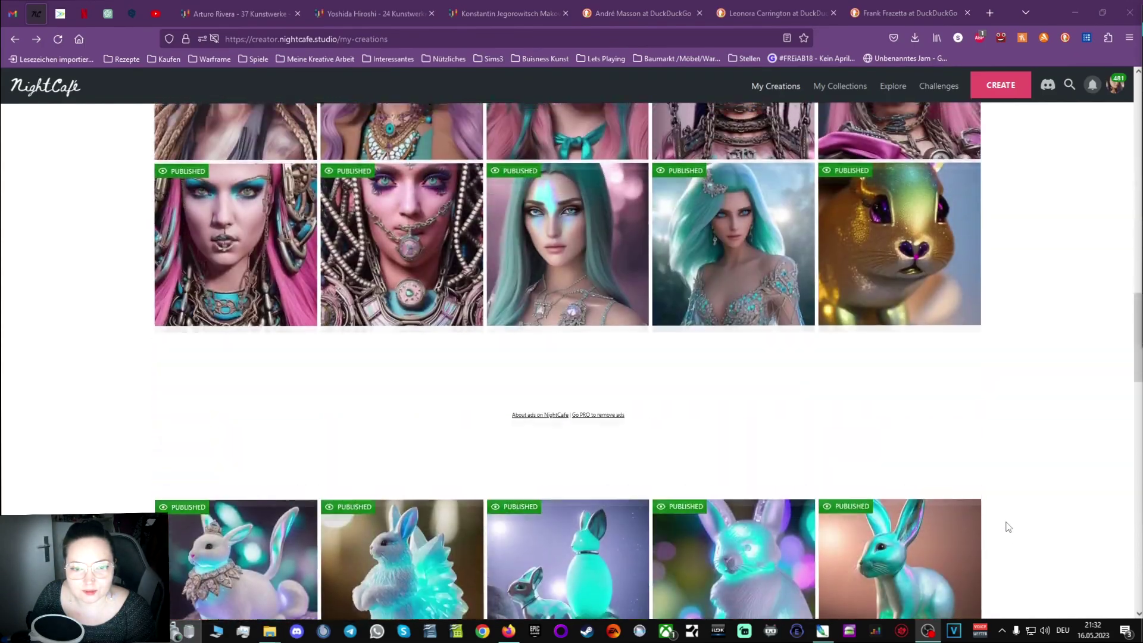
scroll(784, 408, "up", 15)
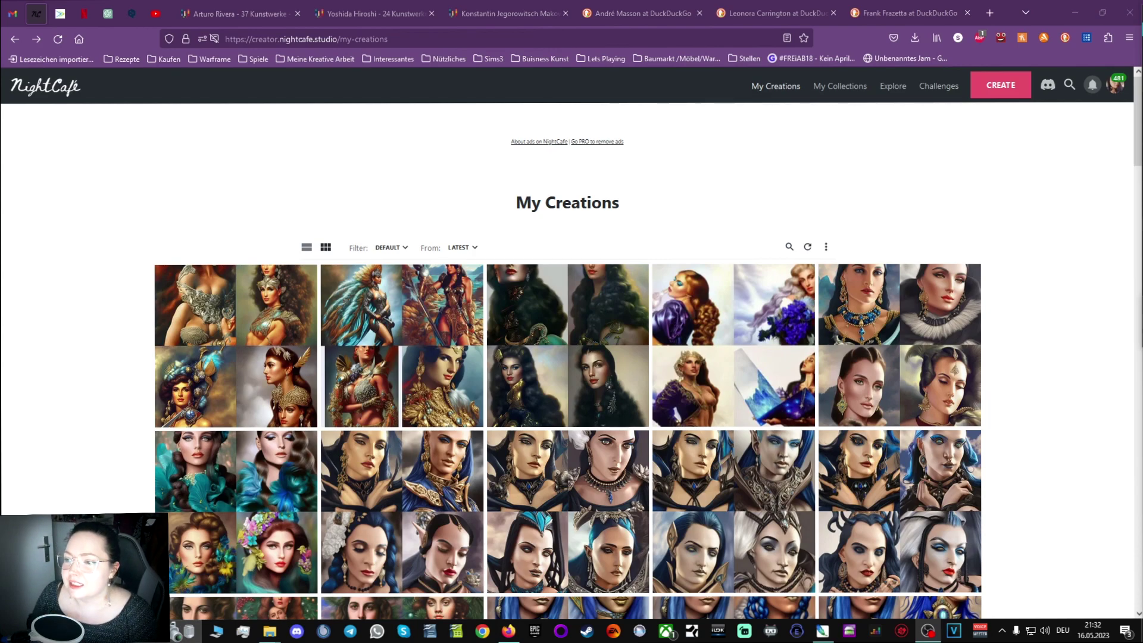
key("alt+Tab")
scroll(911, 319, "down", 5)
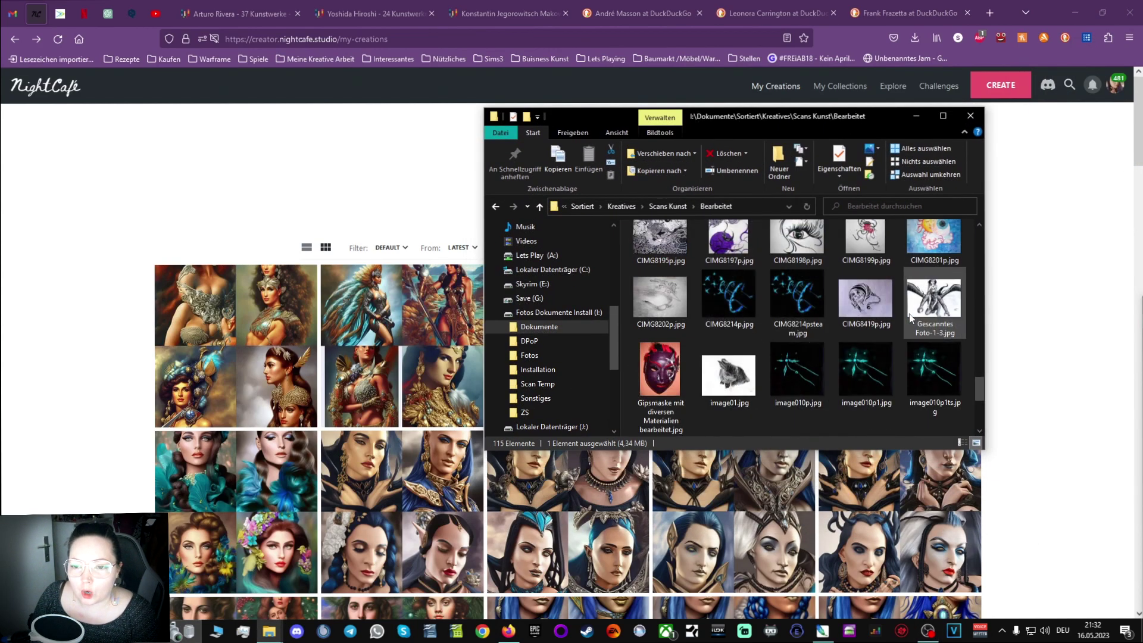
scroll(917, 339, "up", 15)
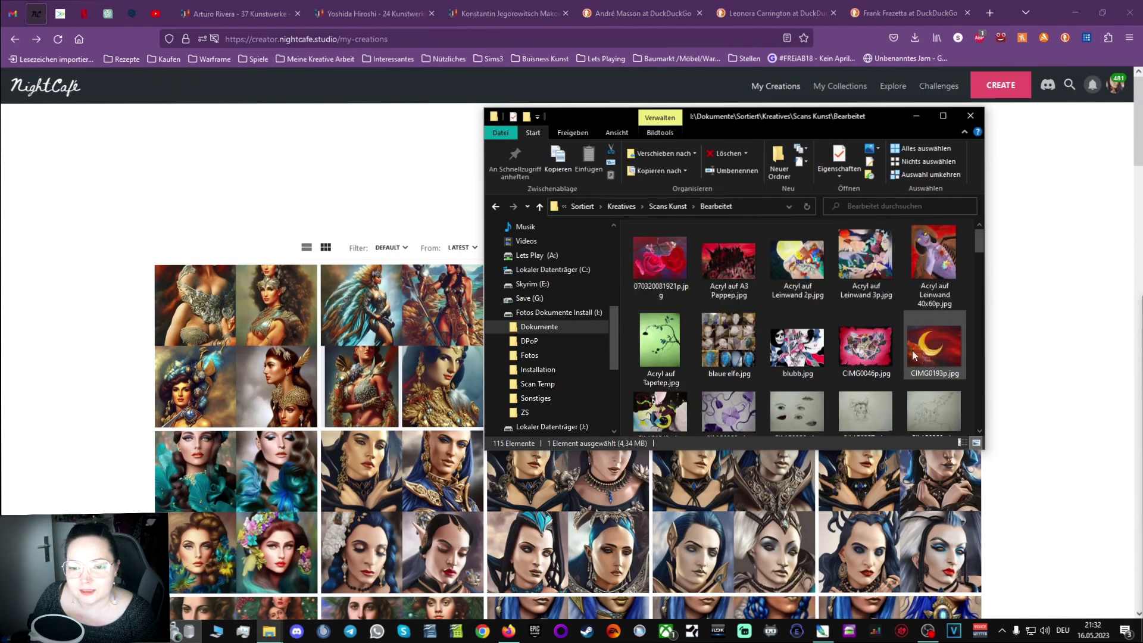
Go back to the Scans Kunst folder and open the neu subfolder inside Original.
left_click(492, 206)
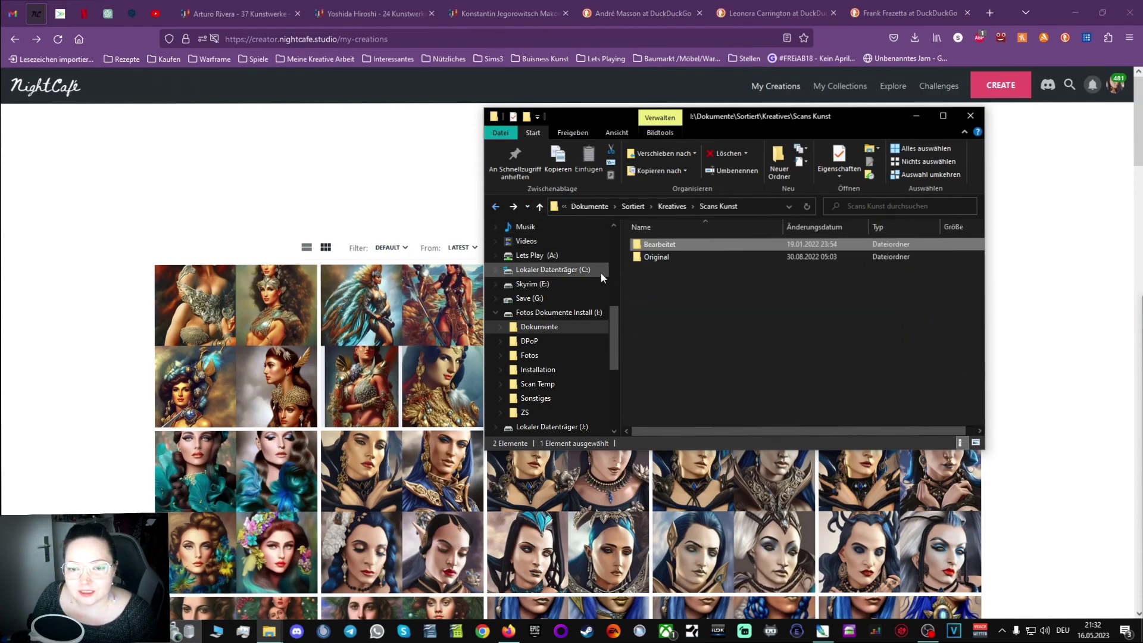
double_click(655, 259)
scroll(891, 327, "up", 2)
double_click(668, 255)
Find the colourful landscape painting IMG-20220724-WA0022.jpg in the neu folder, preview it, and close the preview.
scroll(894, 319, "down", 5)
scroll(894, 319, "down", 10)
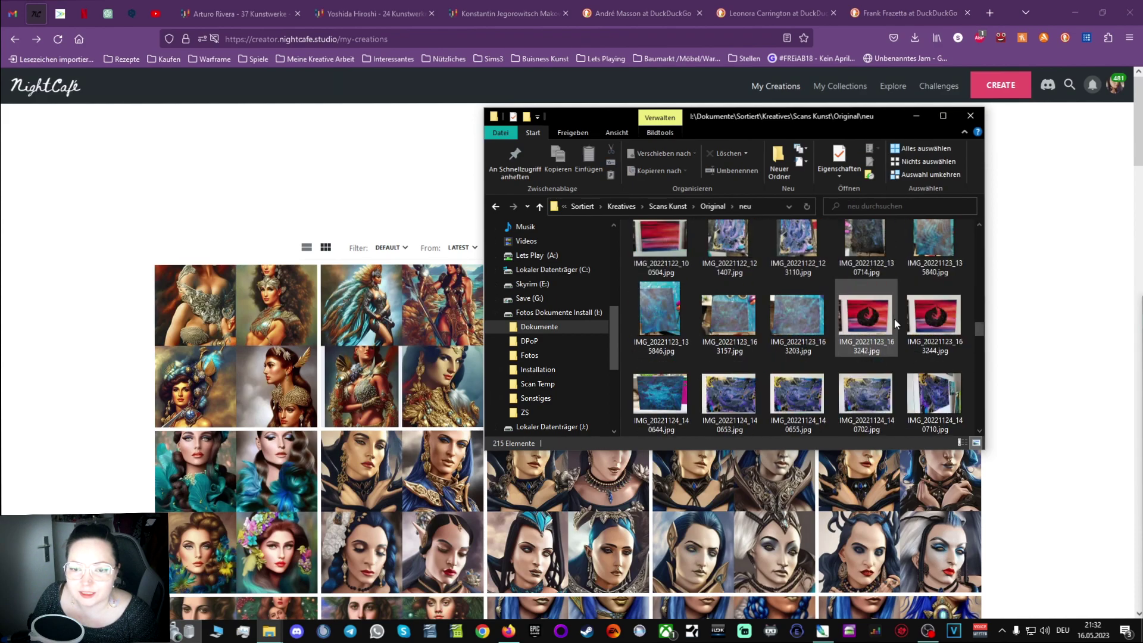
scroll(894, 319, "up", 3)
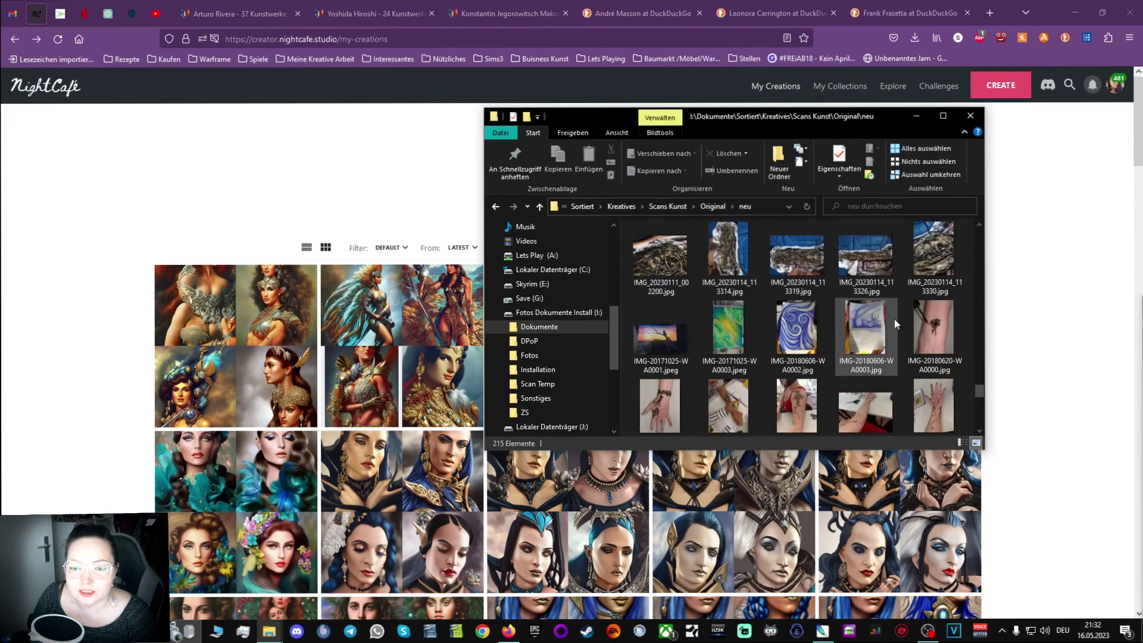
scroll(894, 319, "down", 3)
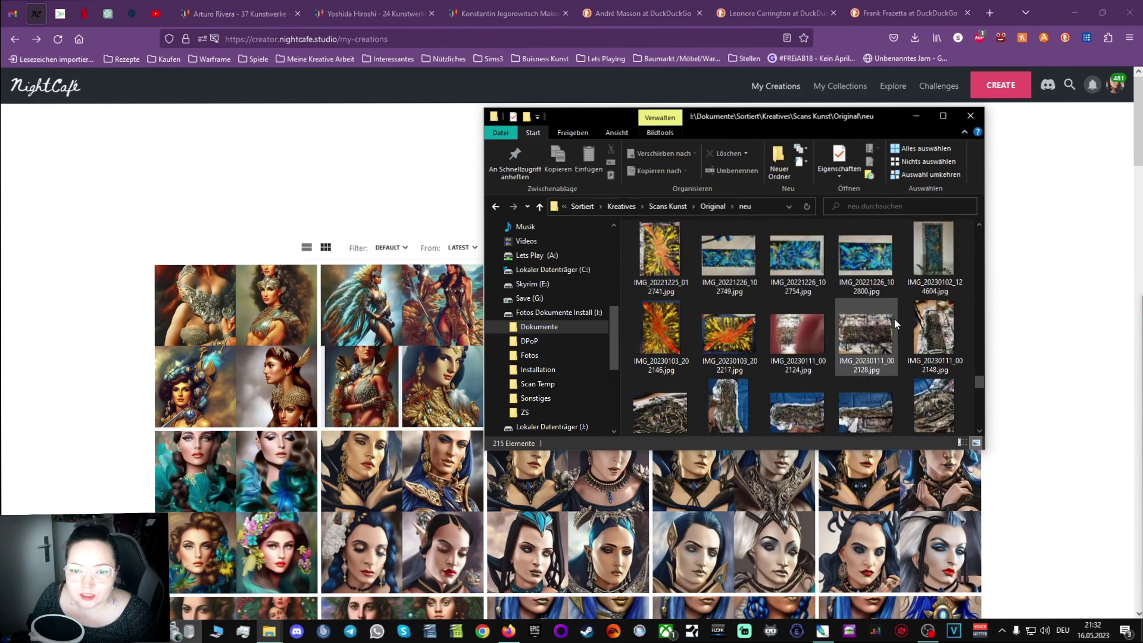
scroll(894, 319, "down", 6)
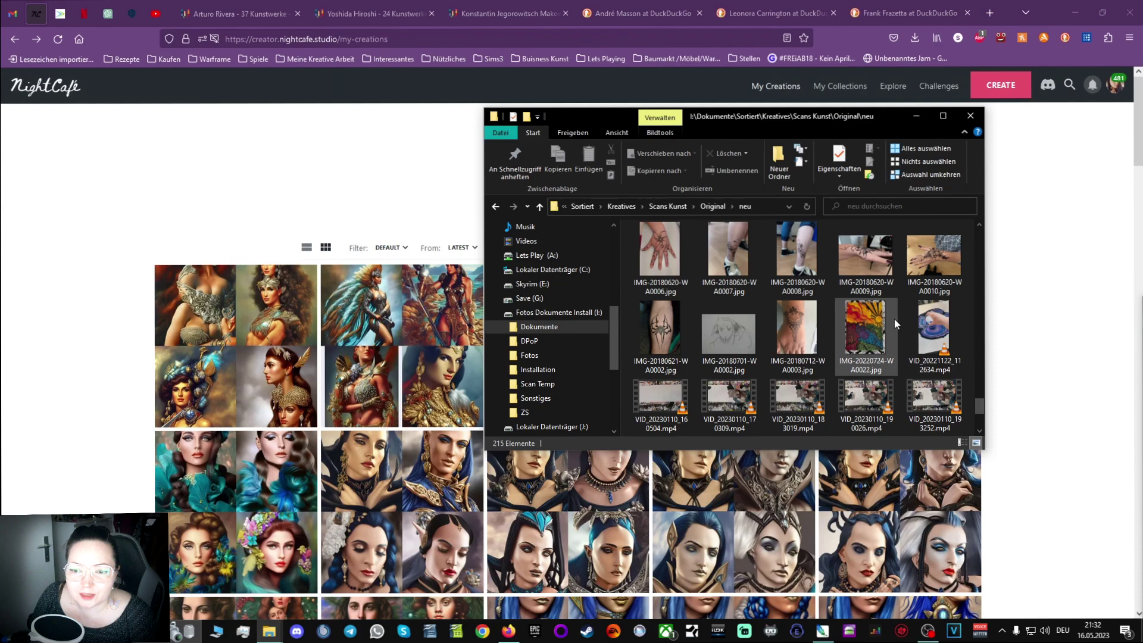
double_click(883, 331)
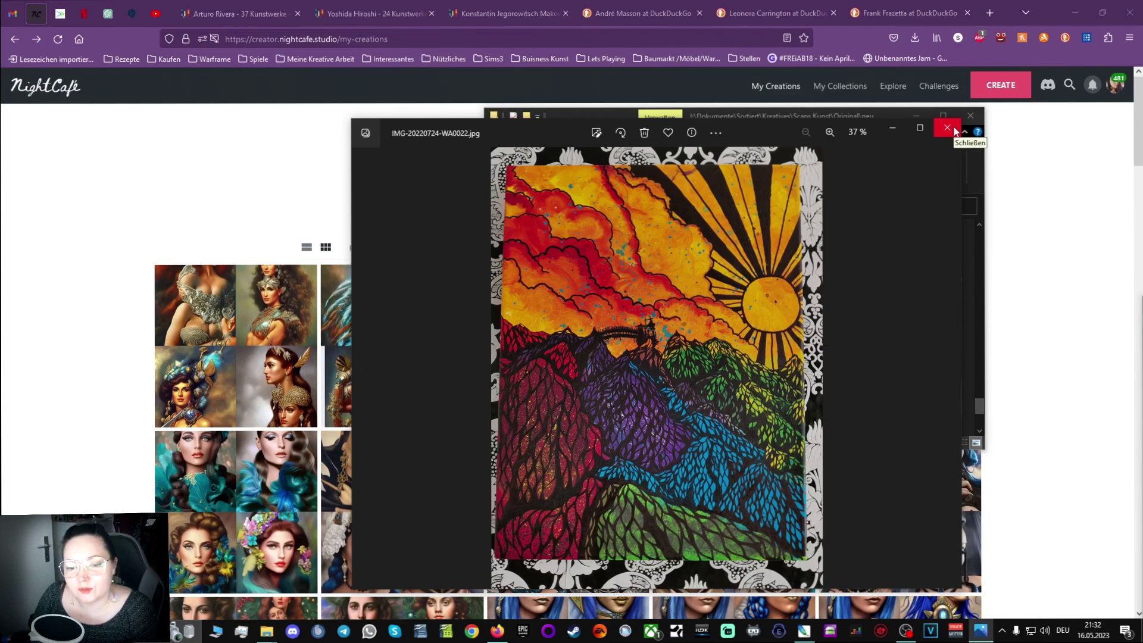
left_click(948, 128)
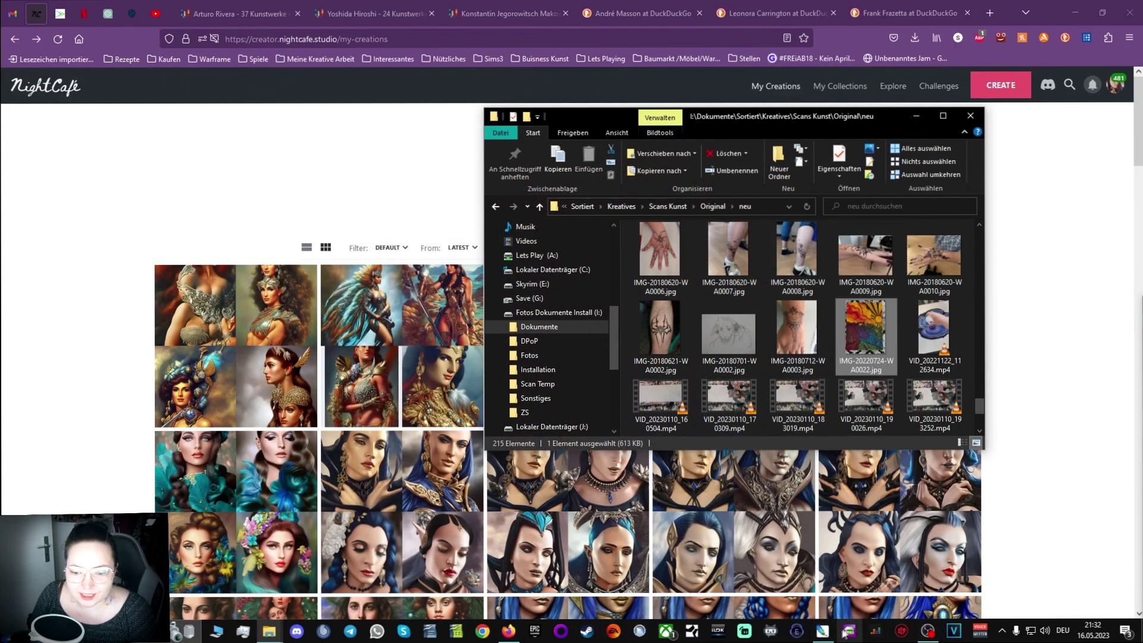
Switch to Photoshop CS2, force the unresponsive program to close without submitting the problem report, and relaunch it.
left_click(824, 633)
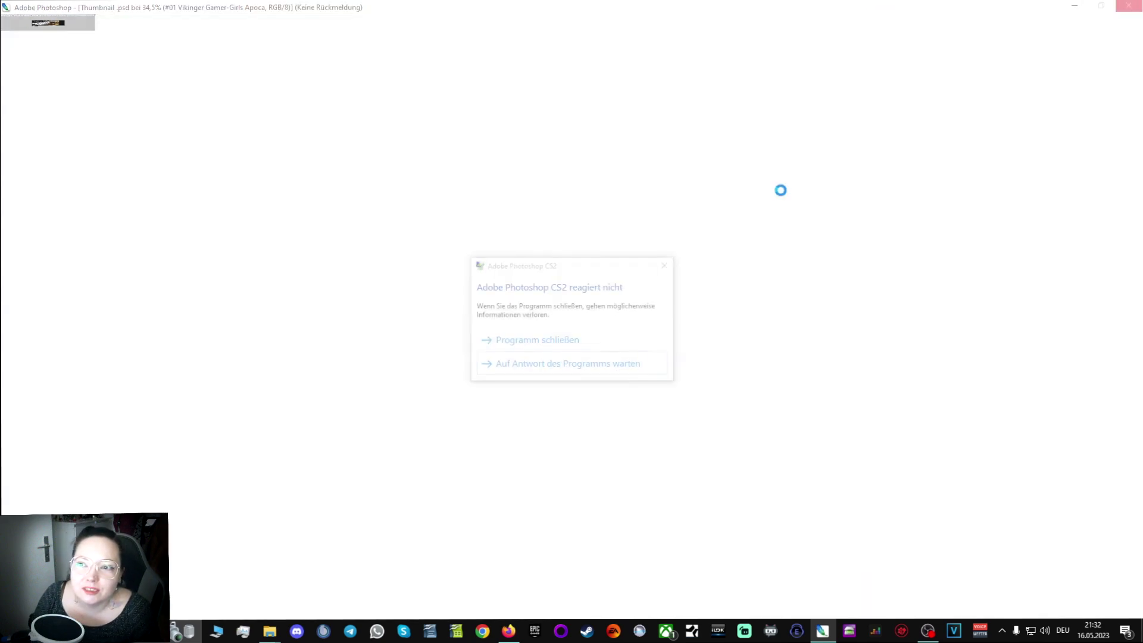
left_click(560, 339)
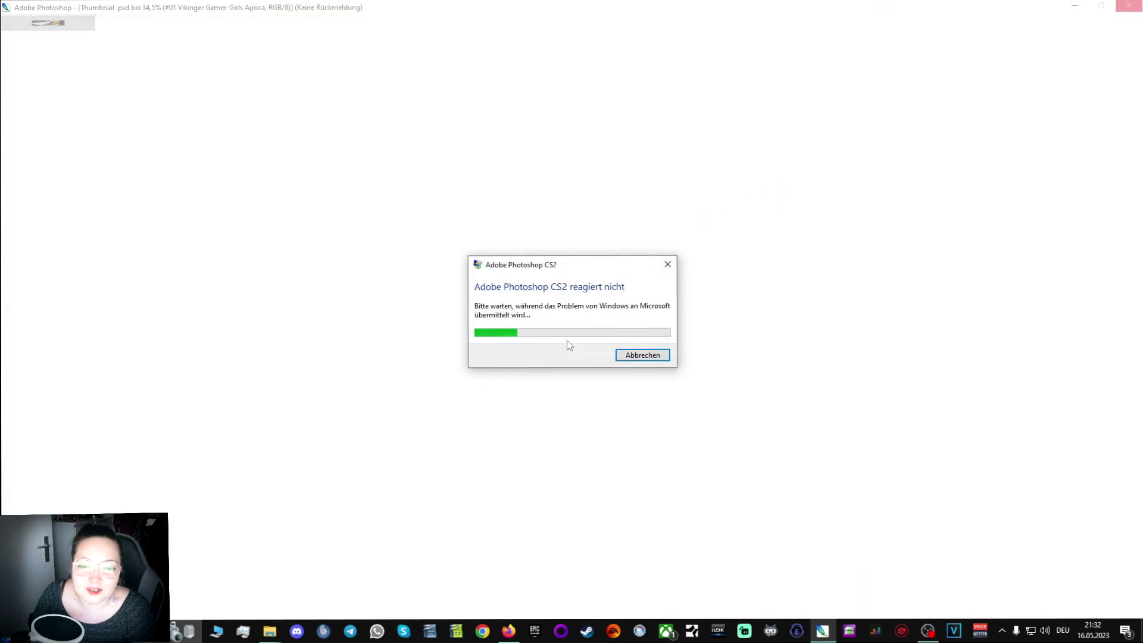
left_click(634, 355)
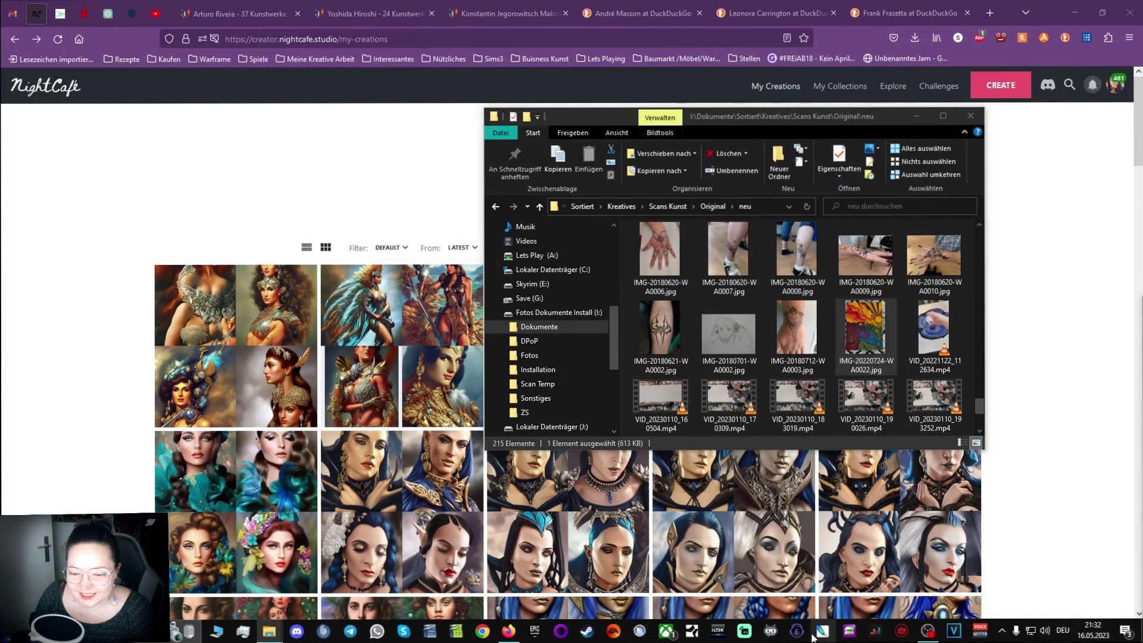
left_click(816, 633)
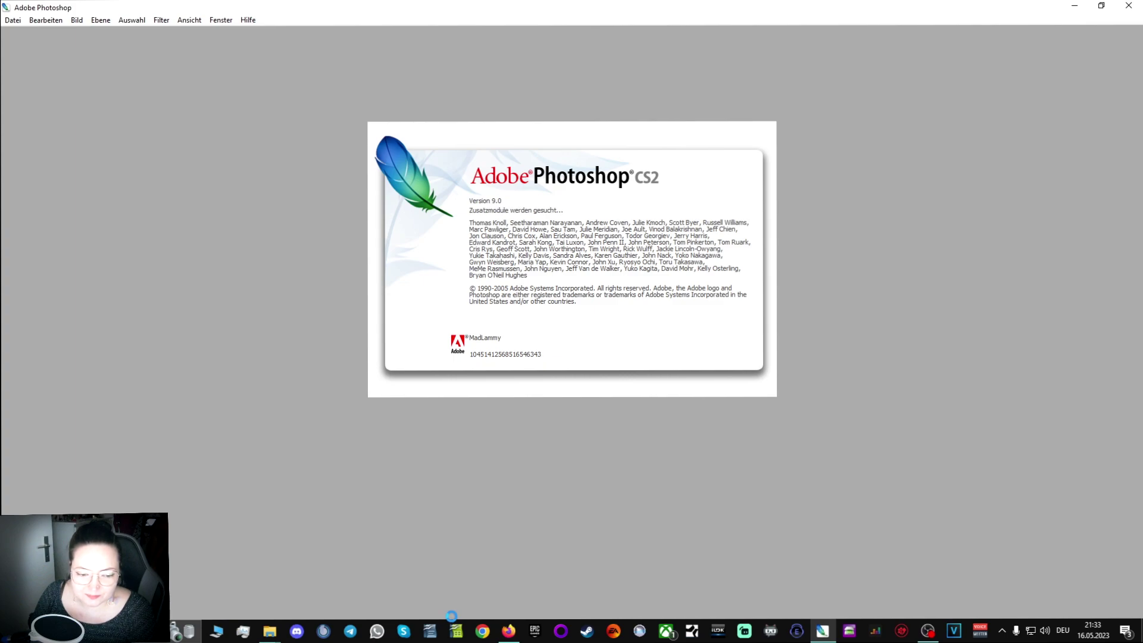
Switch to the File Explorer window showing the neu folder and move it aside over the Photoshop workspace.
mouse_move(268, 636)
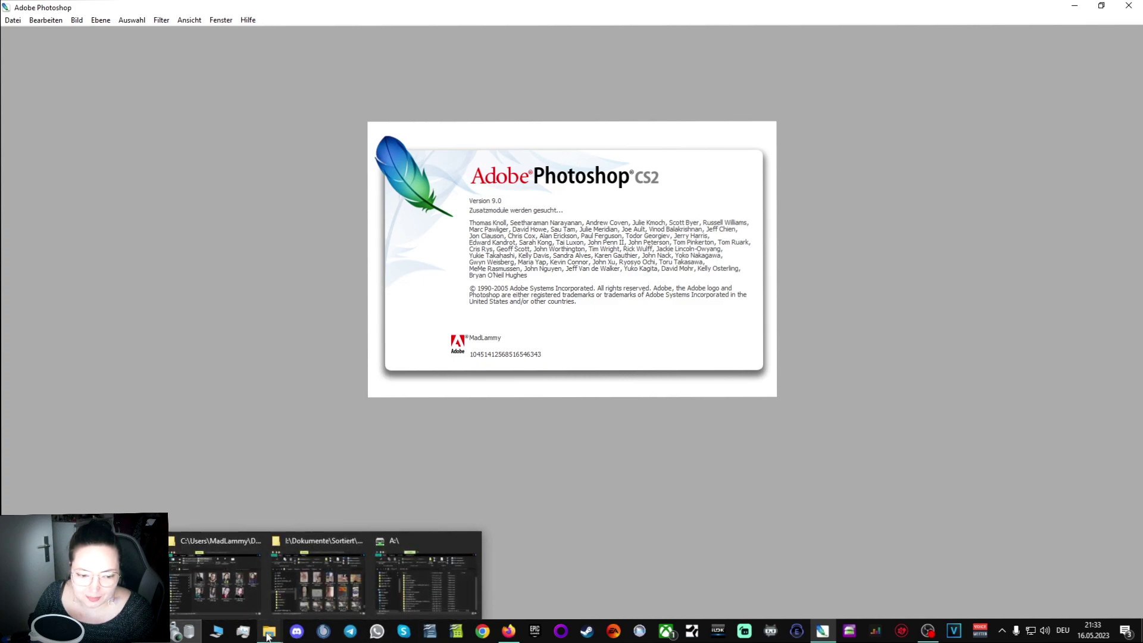
left_click(319, 578)
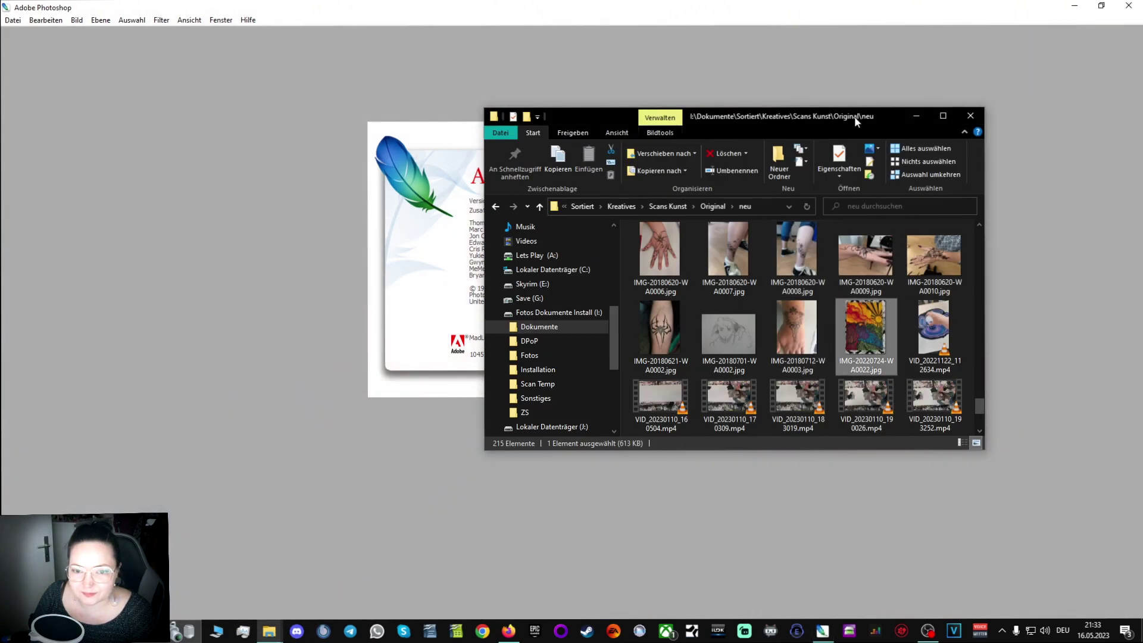
left_click_drag(833, 112, 952, 138)
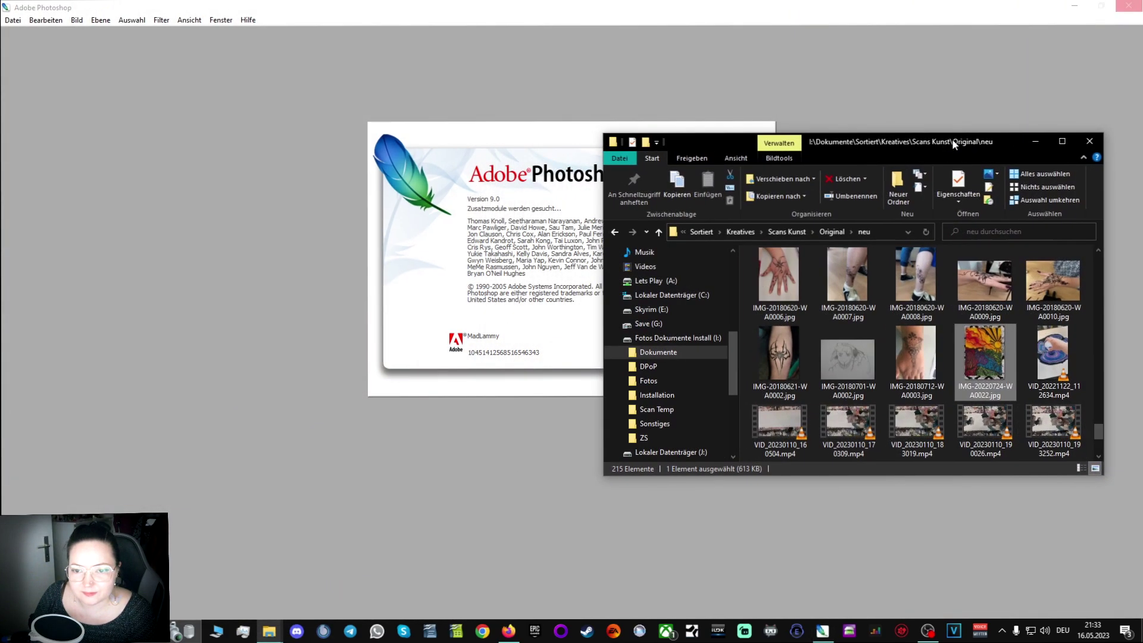
Preview the henna photos IMG-20180621-WA0002.jpg and IMG-20180620-WA0006.jpg, closing each preview after viewing.
double_click(769, 377)
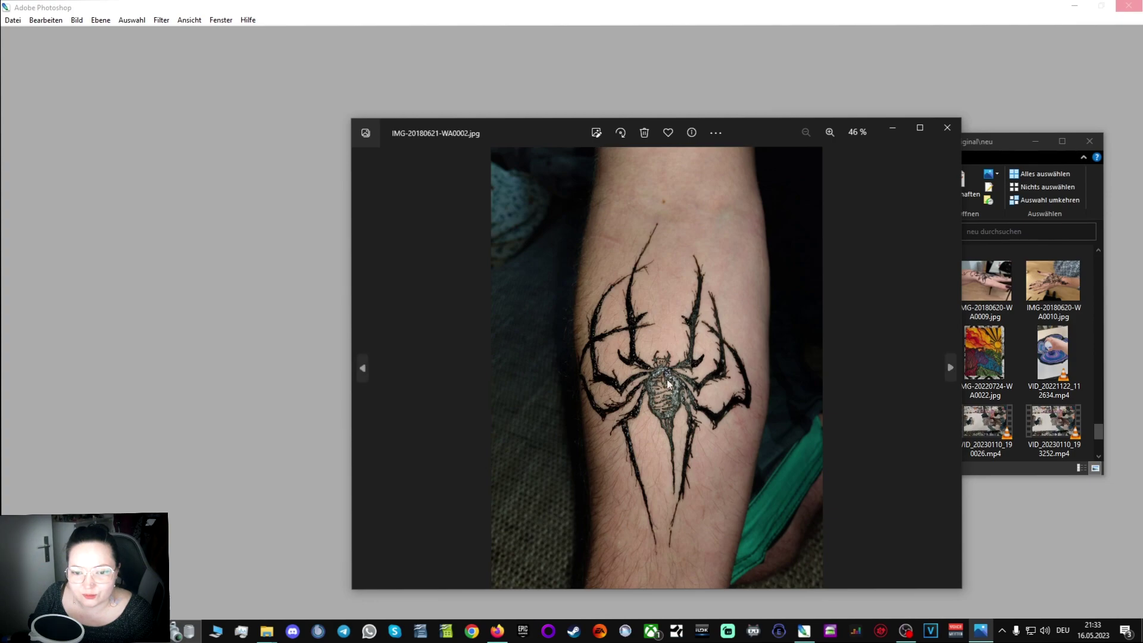
left_click(947, 127)
left_click(787, 268)
double_click(787, 268)
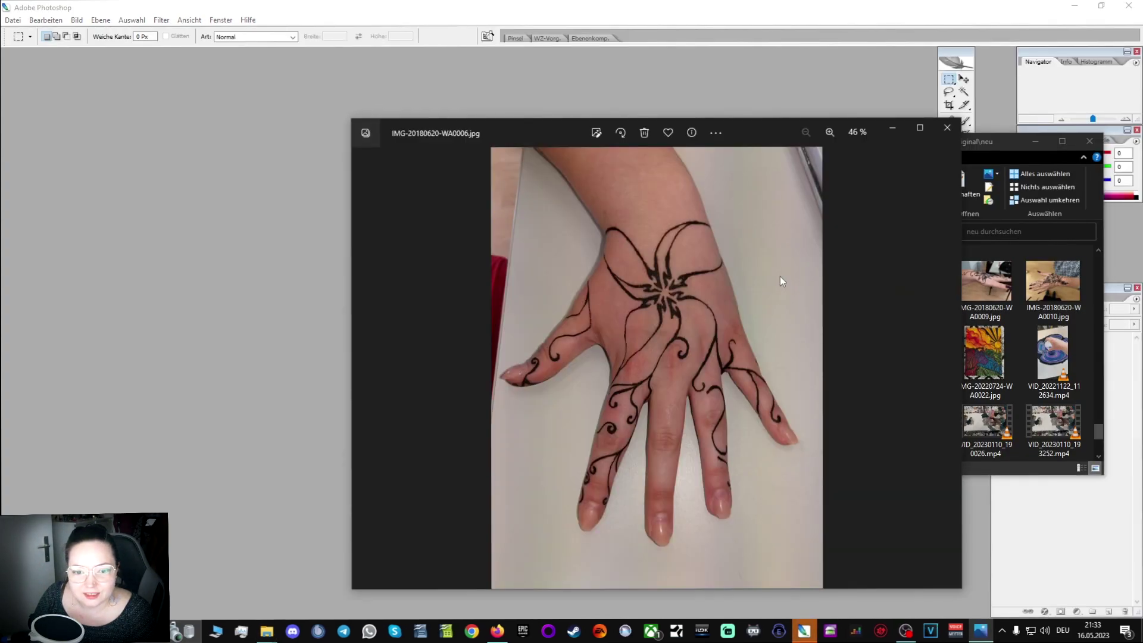
left_click(947, 128)
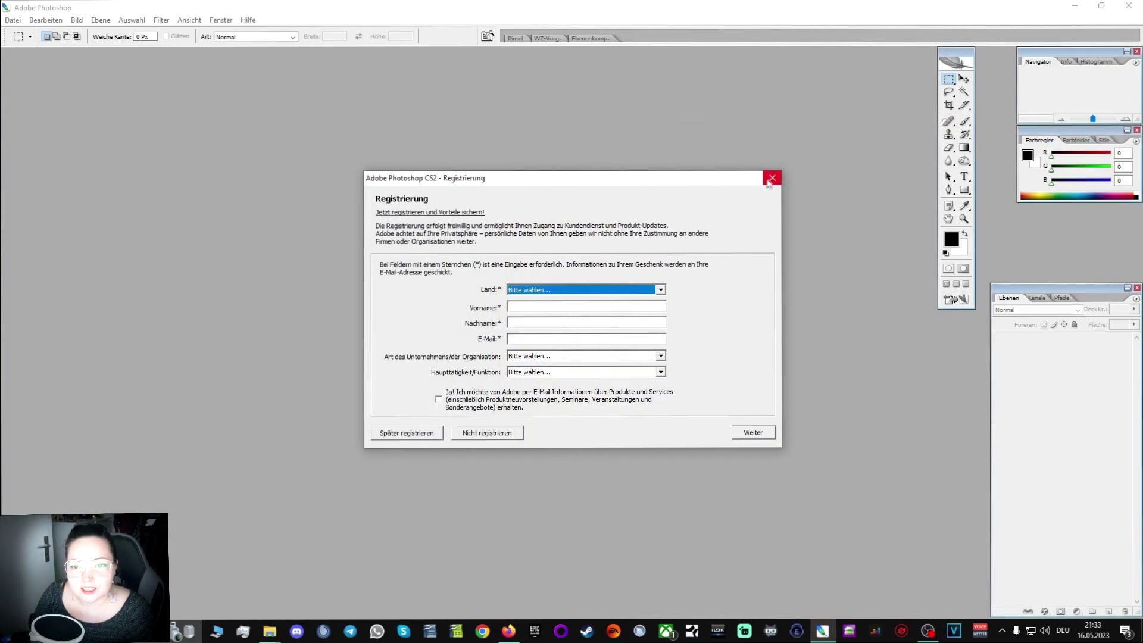
Dismiss the Photoshop registration form without filling it in.
left_click(767, 183)
left_click(556, 329)
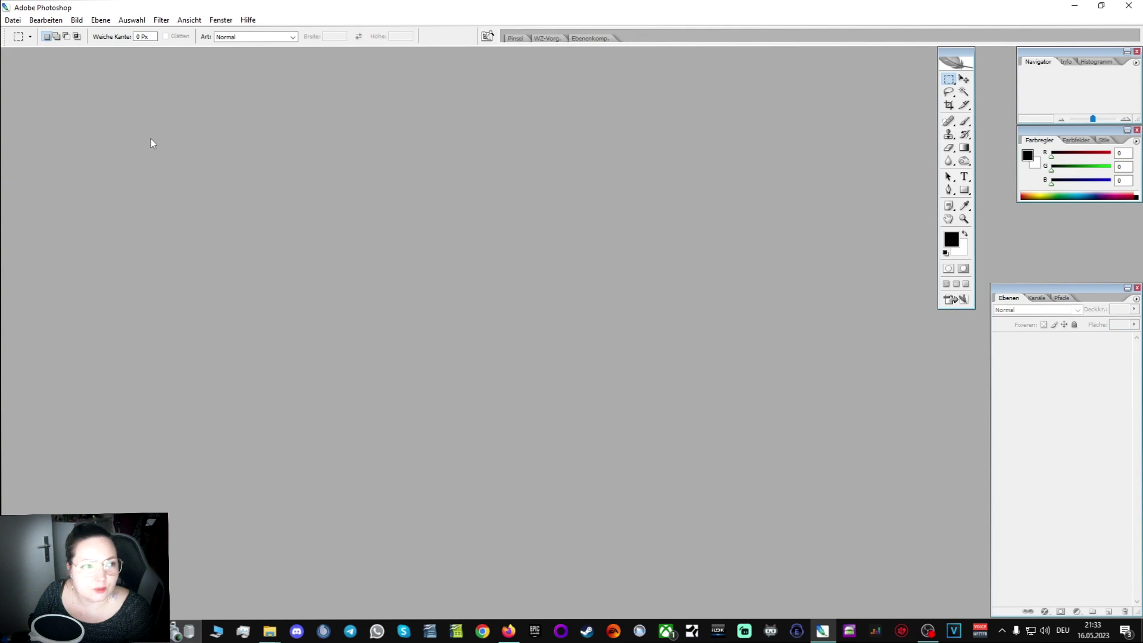
Try to bring IMG-20220724-WA0022.jpg from the neu folder in File Explorer directly into Photoshop, and dismiss the message.
left_click(269, 631)
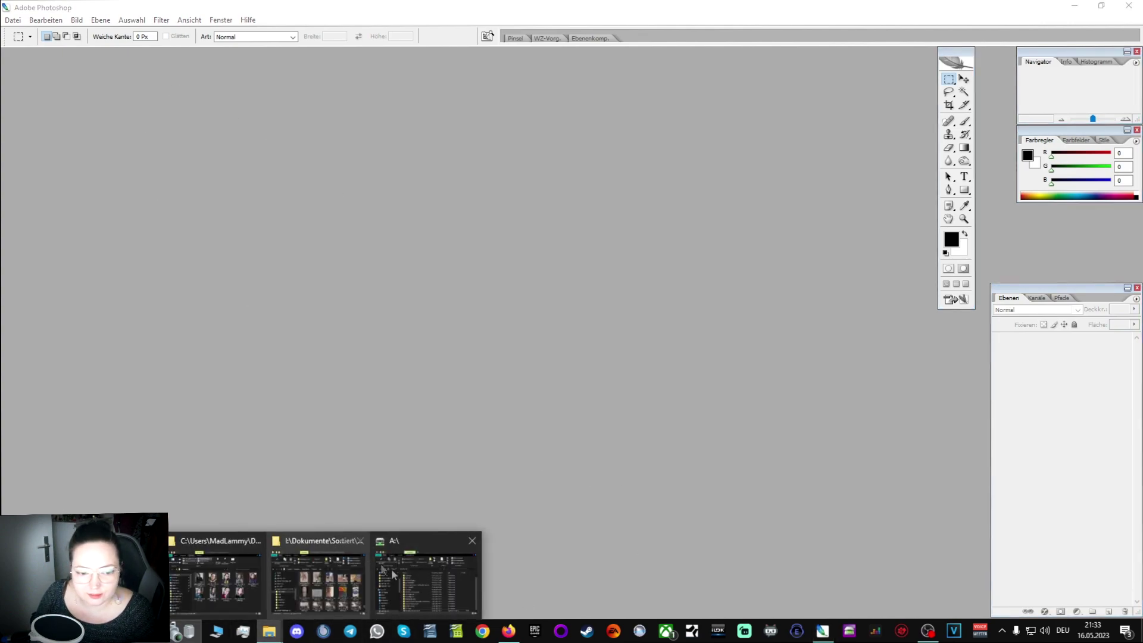
left_click(323, 551)
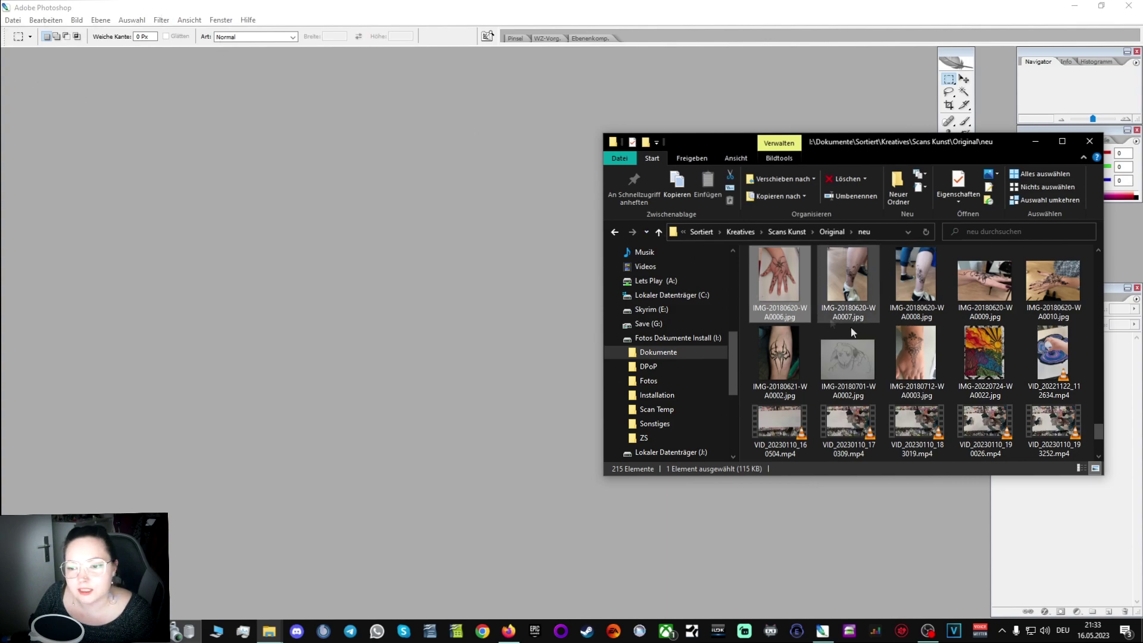
left_click_drag(984, 356, 375, 372)
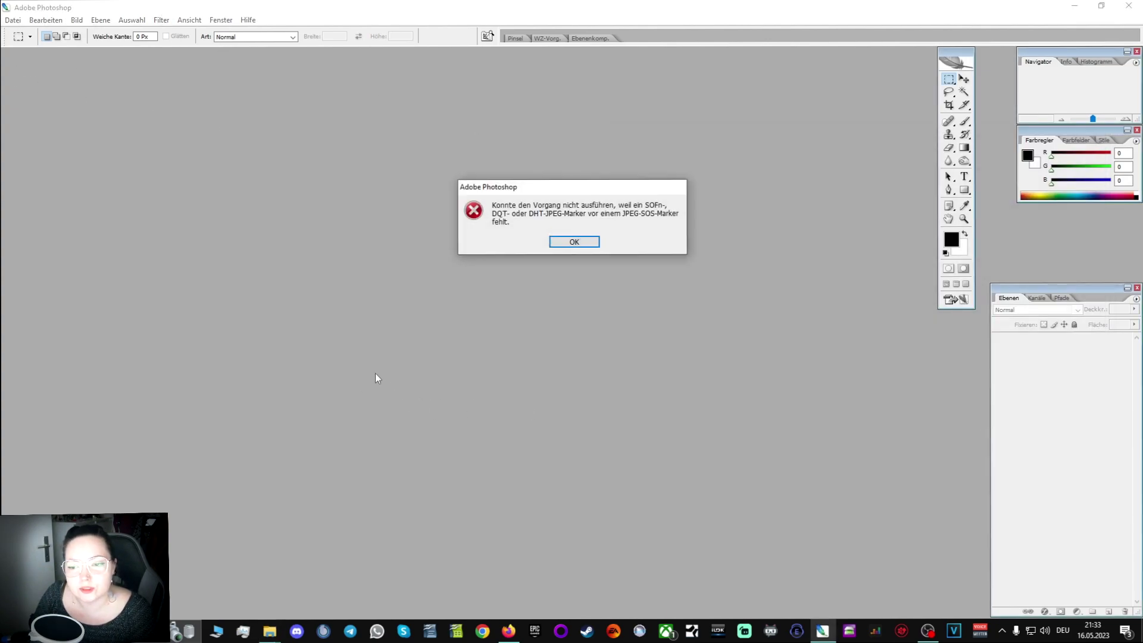
left_click(594, 241)
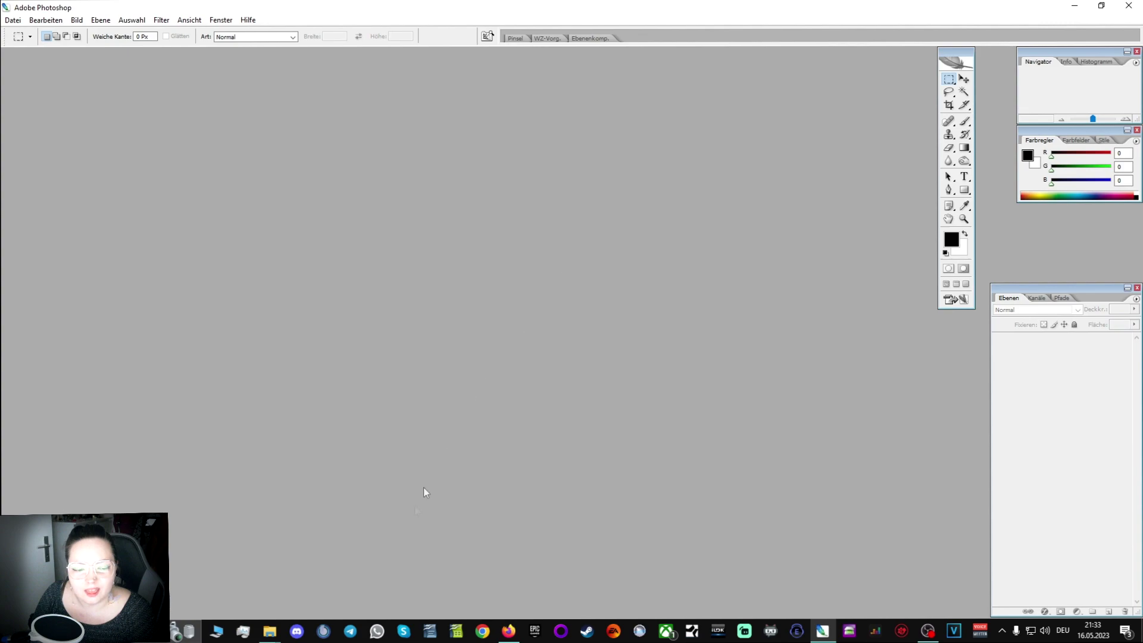
Start opening a file and browse on Fotos Dokumente Install (I:) to Dokumente, Sortiert, Kreatives, Scans Kunst, Original, neu.
left_click(13, 20)
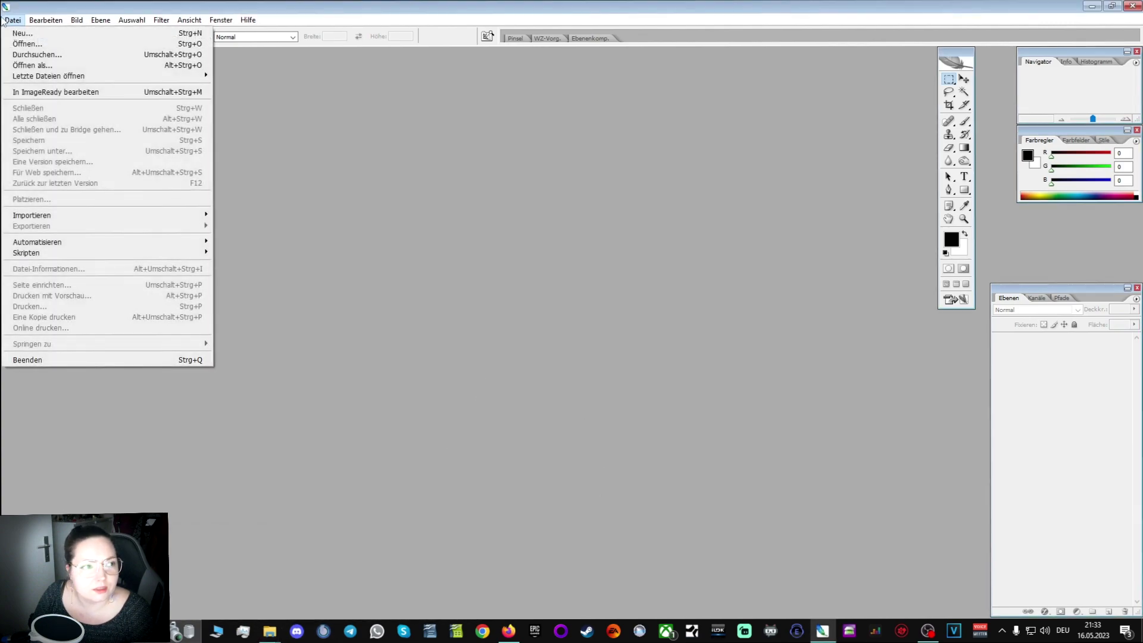
left_click(25, 43)
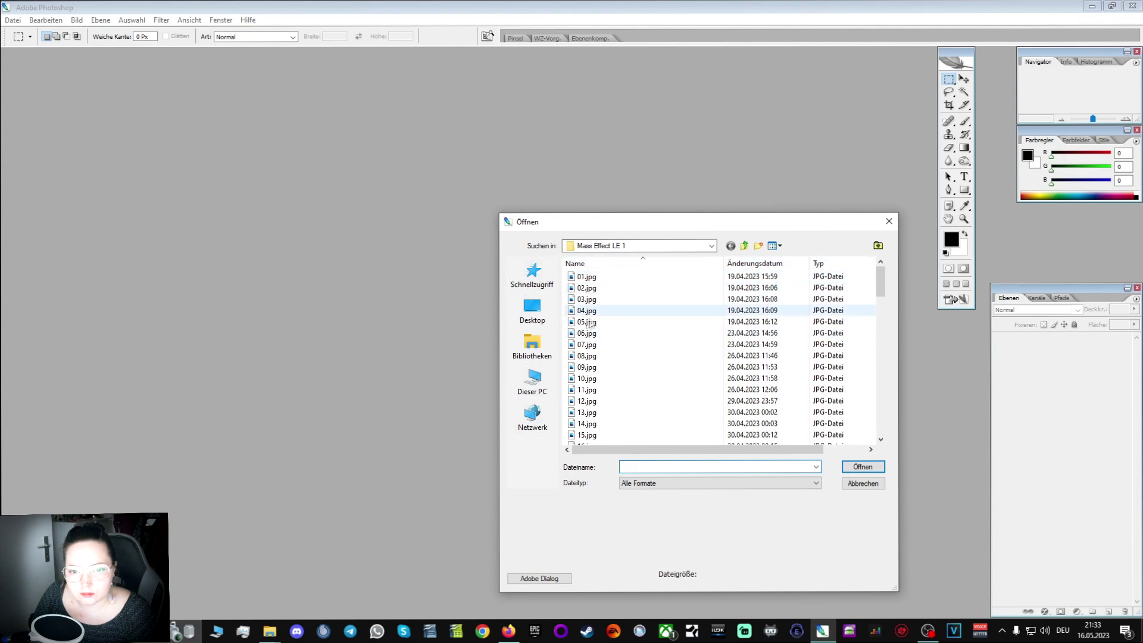
left_click(533, 320)
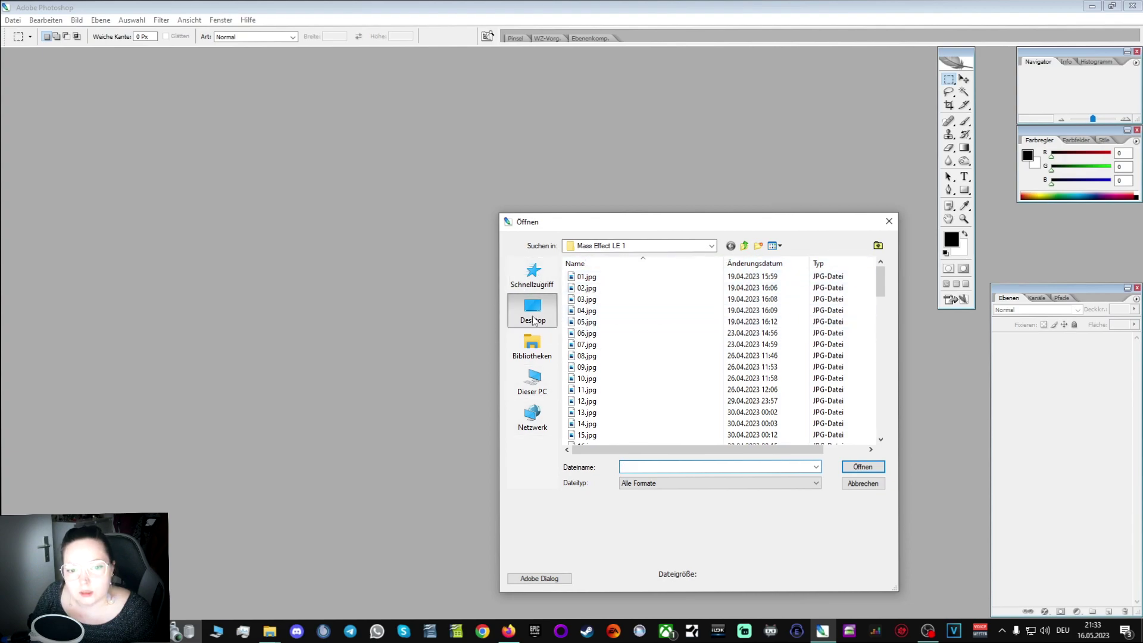
left_click(526, 384)
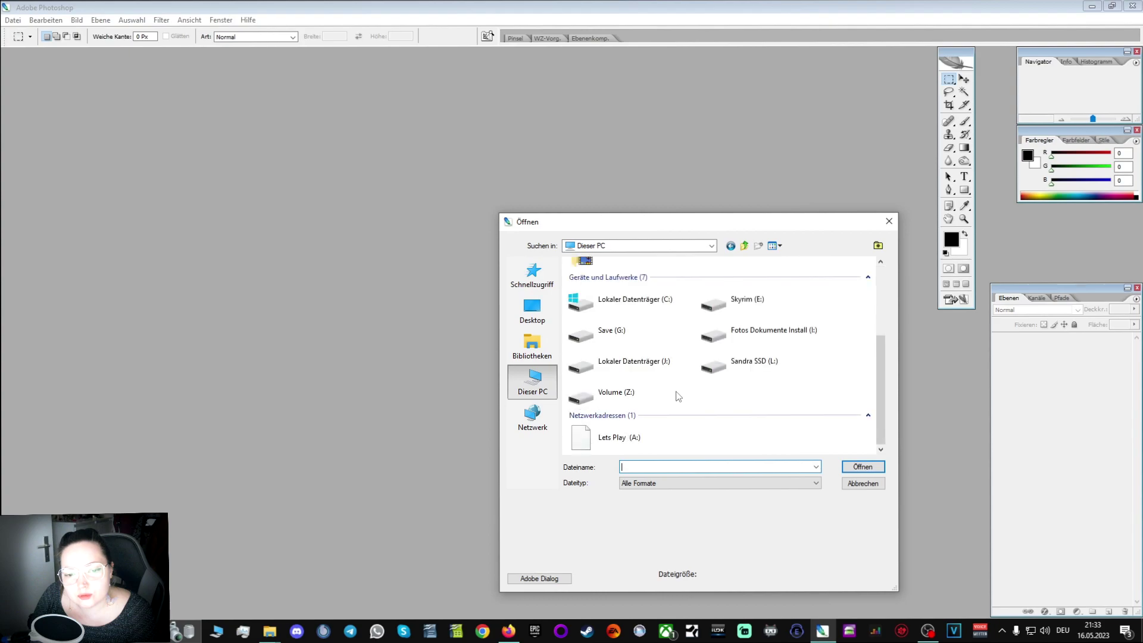
double_click(771, 332)
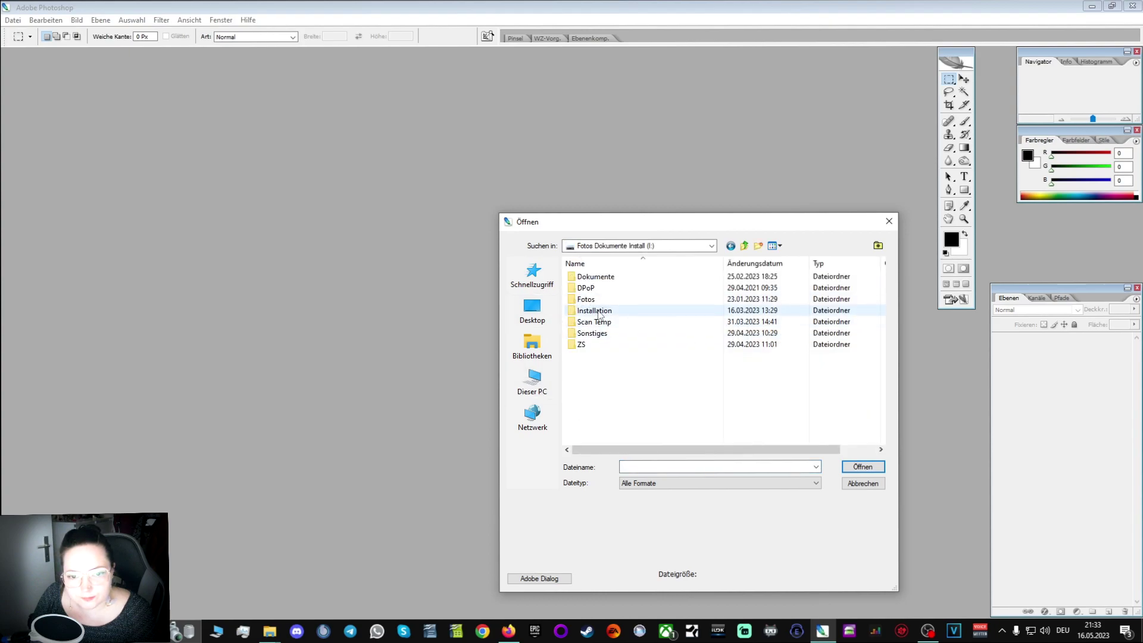
double_click(591, 279)
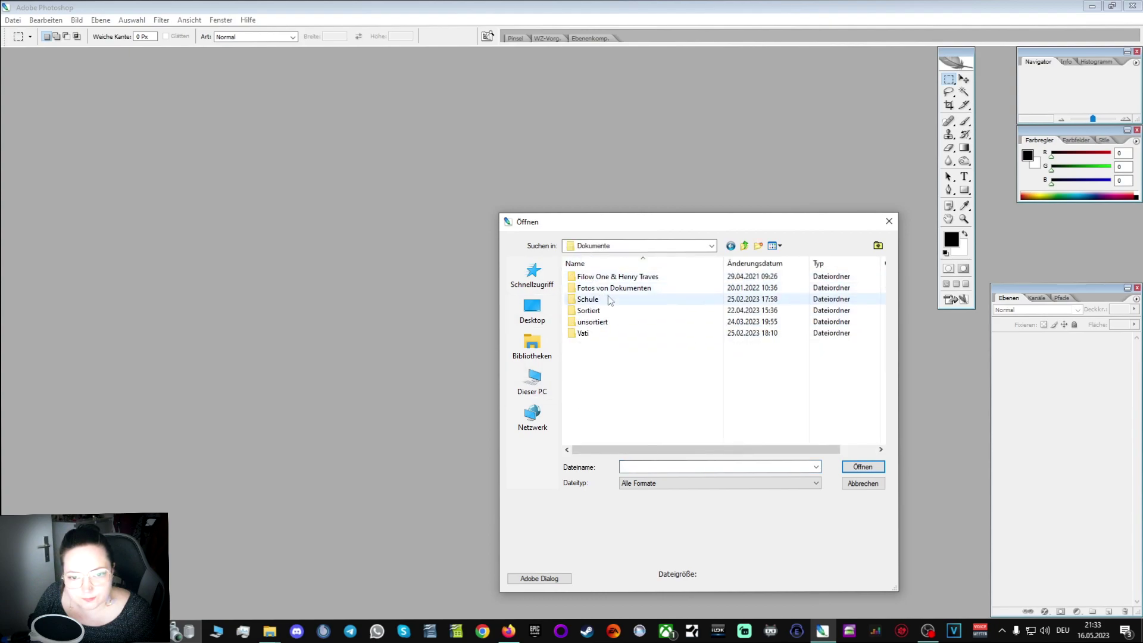
double_click(598, 321)
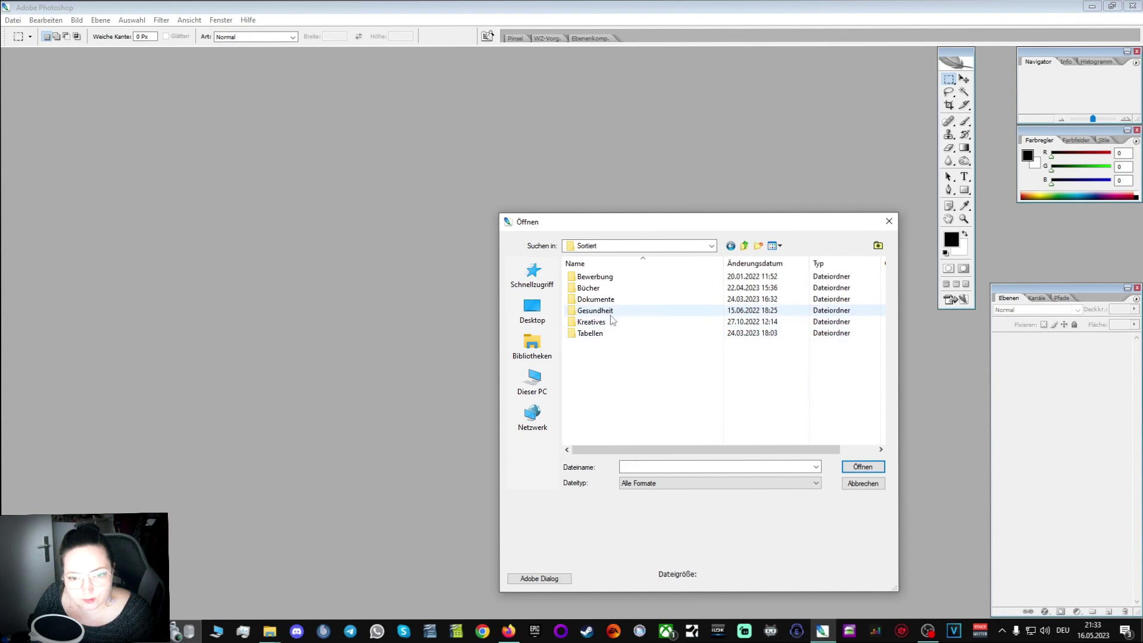
double_click(597, 322)
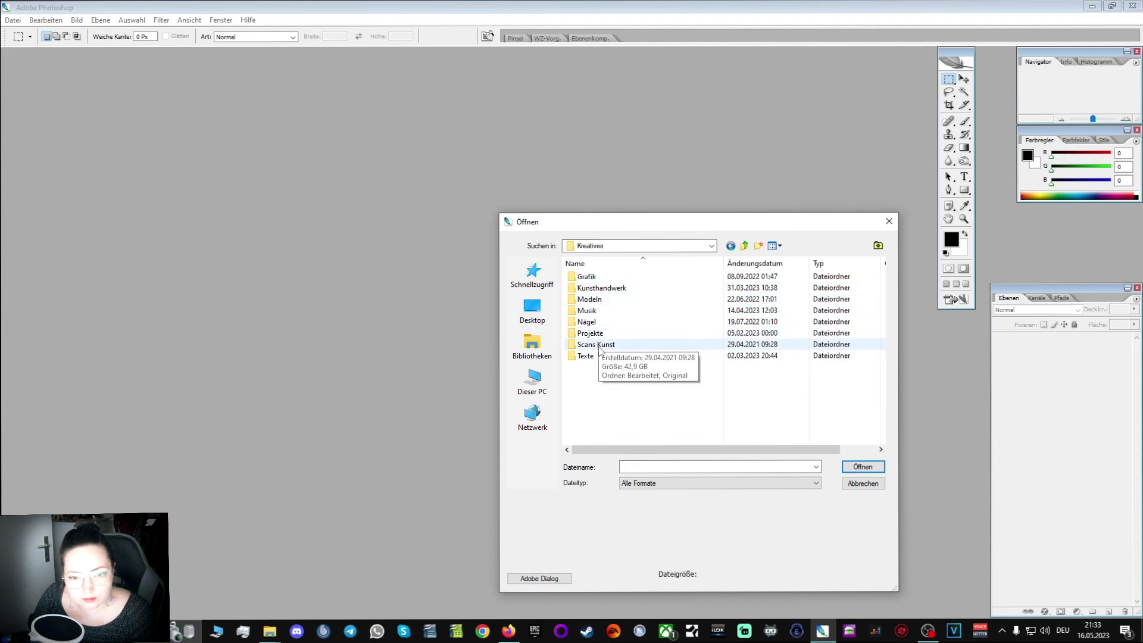
double_click(599, 344)
left_click(601, 289)
double_click(602, 290)
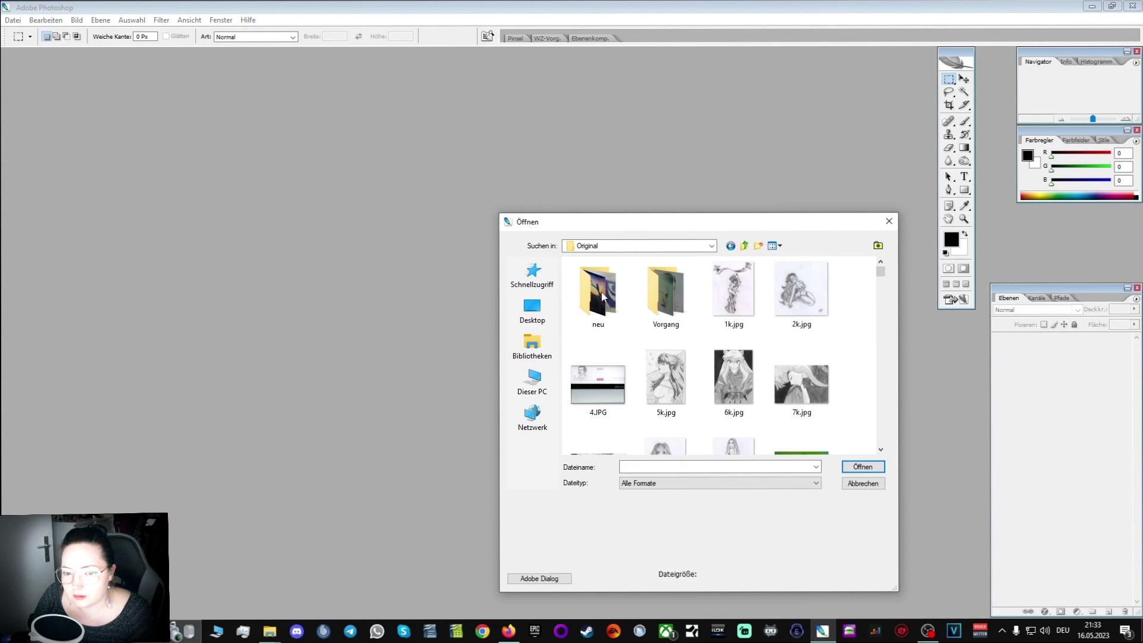
double_click(598, 292)
Try to open the painting photo IMG-20220724-WA0022.jpg from the neu folder, and dismiss the message.
scroll(797, 383, "down", 2)
scroll(796, 383, "down", 5)
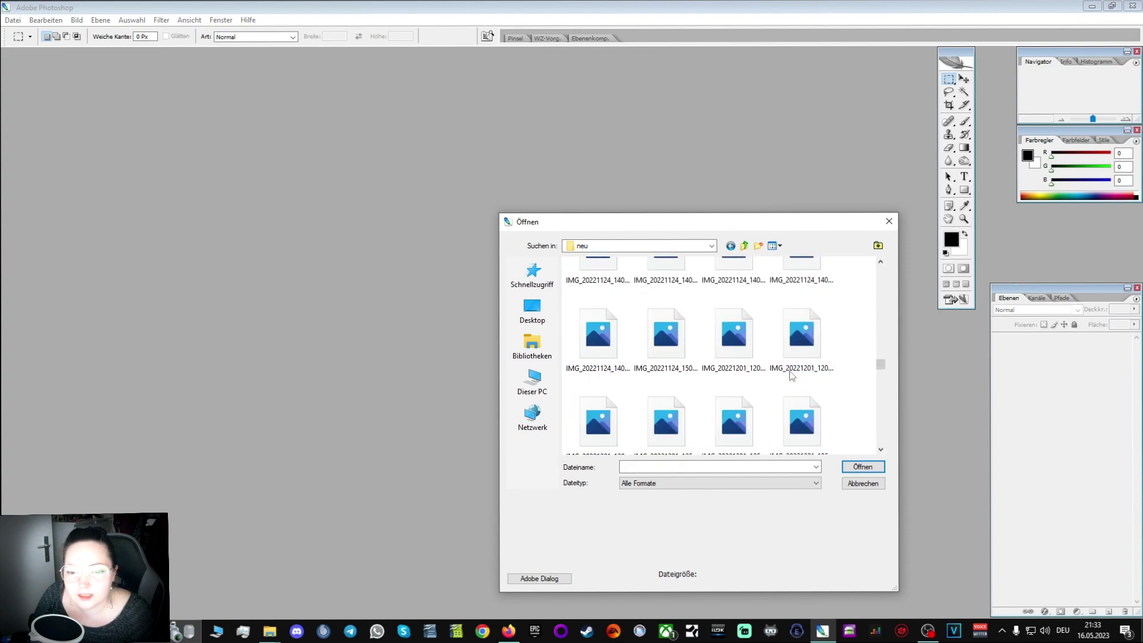
scroll(791, 377, "down", 8)
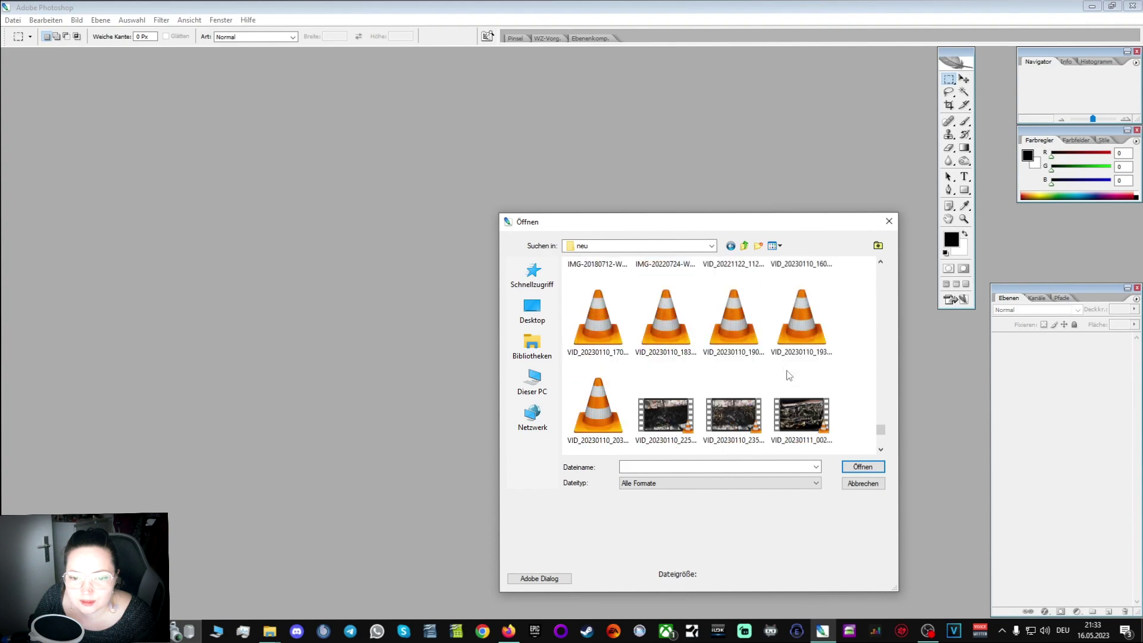
scroll(693, 374, "down", 2)
double_click(663, 352)
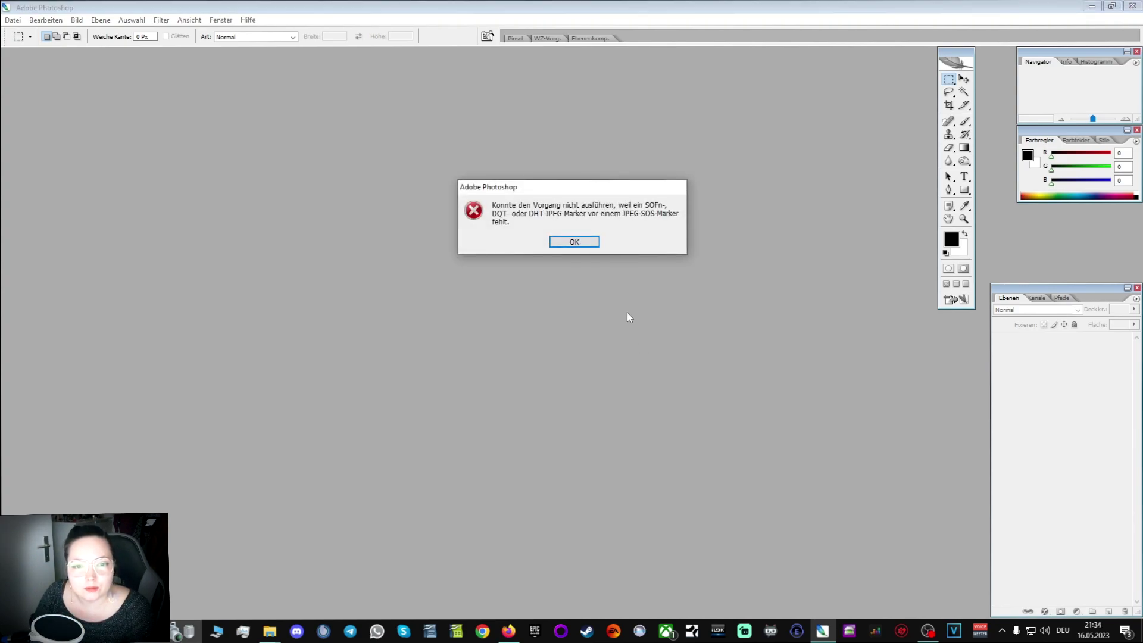
left_click(581, 244)
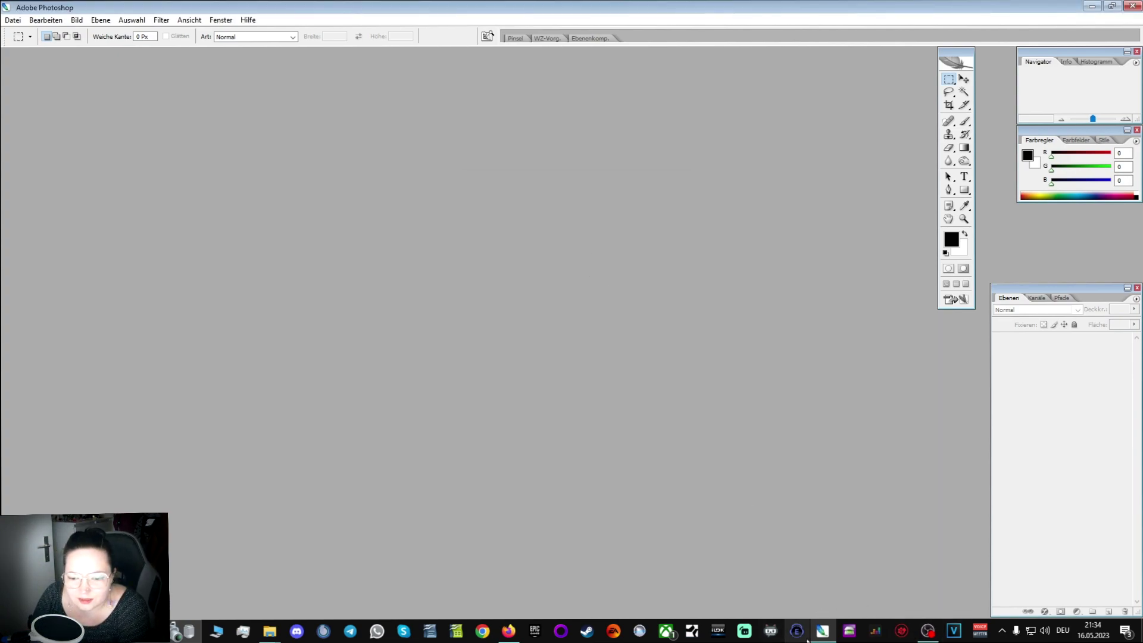
Switch to the File Explorer window showing the neu folder, preview IMG-20220724-WA0022.jpg at enlarged and fitted size, and close the preview.
mouse_move(269, 632)
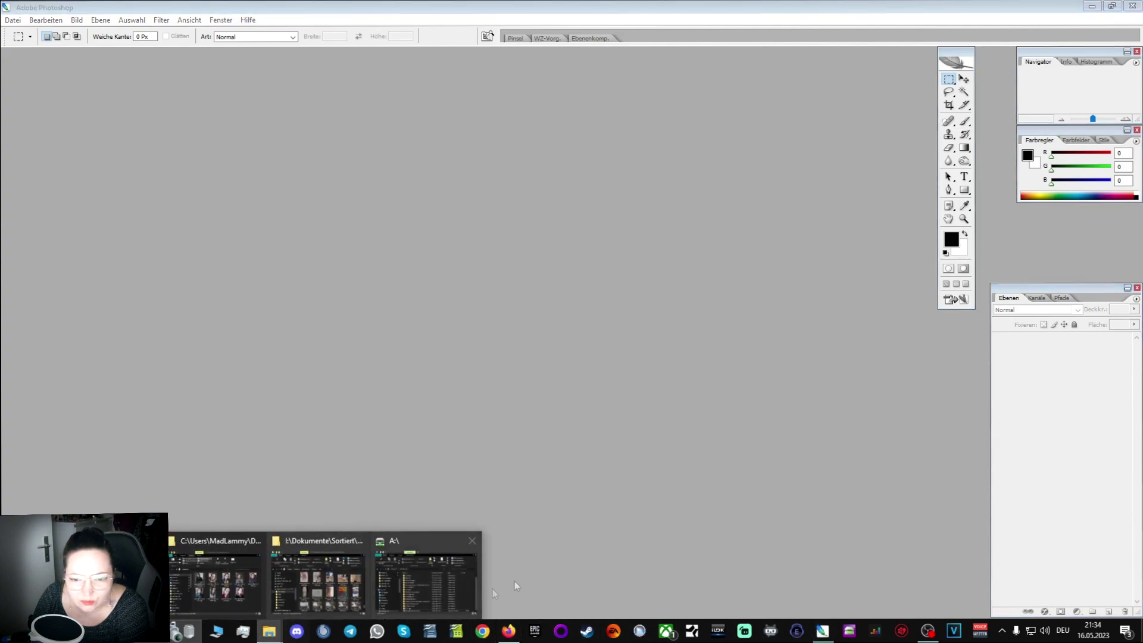
left_click(317, 571)
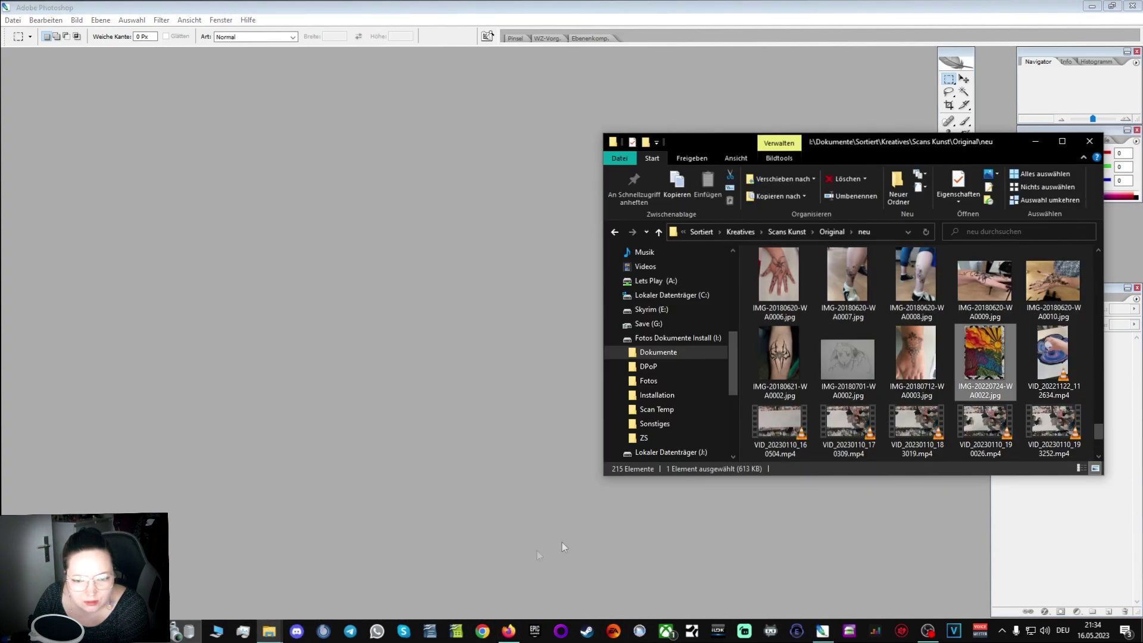
double_click(1001, 361)
double_click(655, 434)
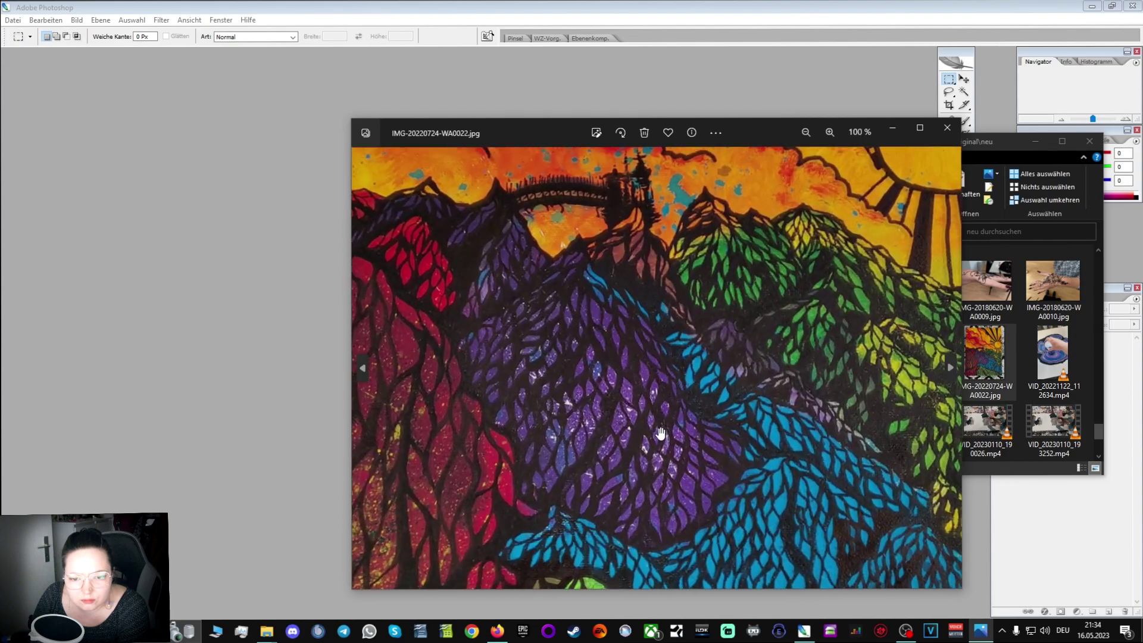
double_click(661, 434)
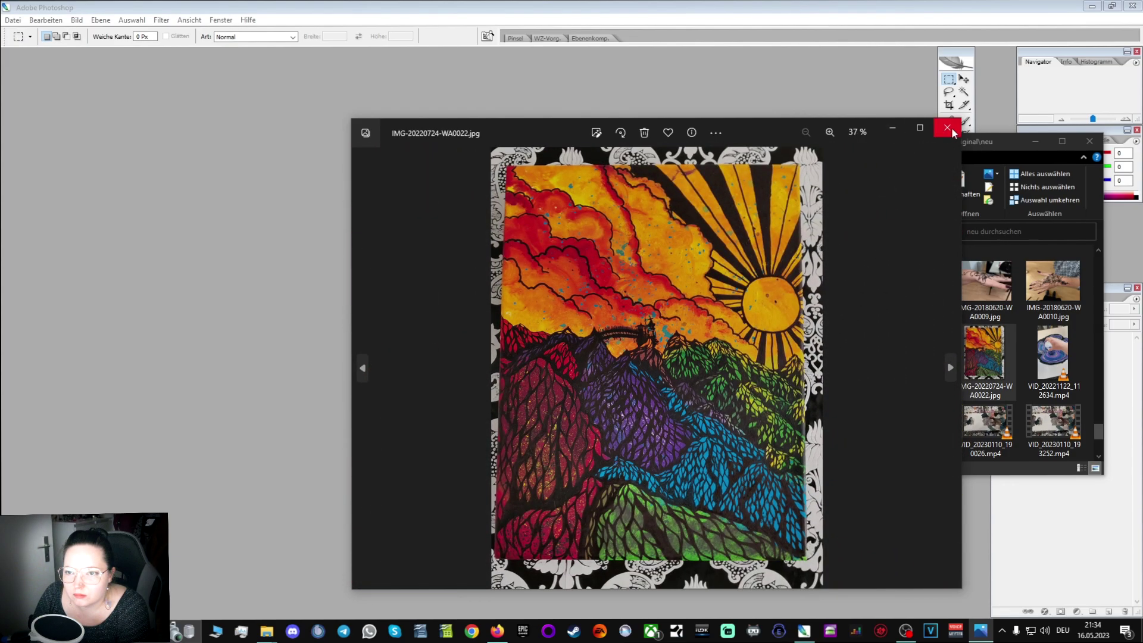
left_click(955, 130)
Try to bring IMG-20180606-WA0002.jpg from the neu folder in File Explorer directly into Photoshop, and dismiss the message.
scroll(873, 356, "up", 5)
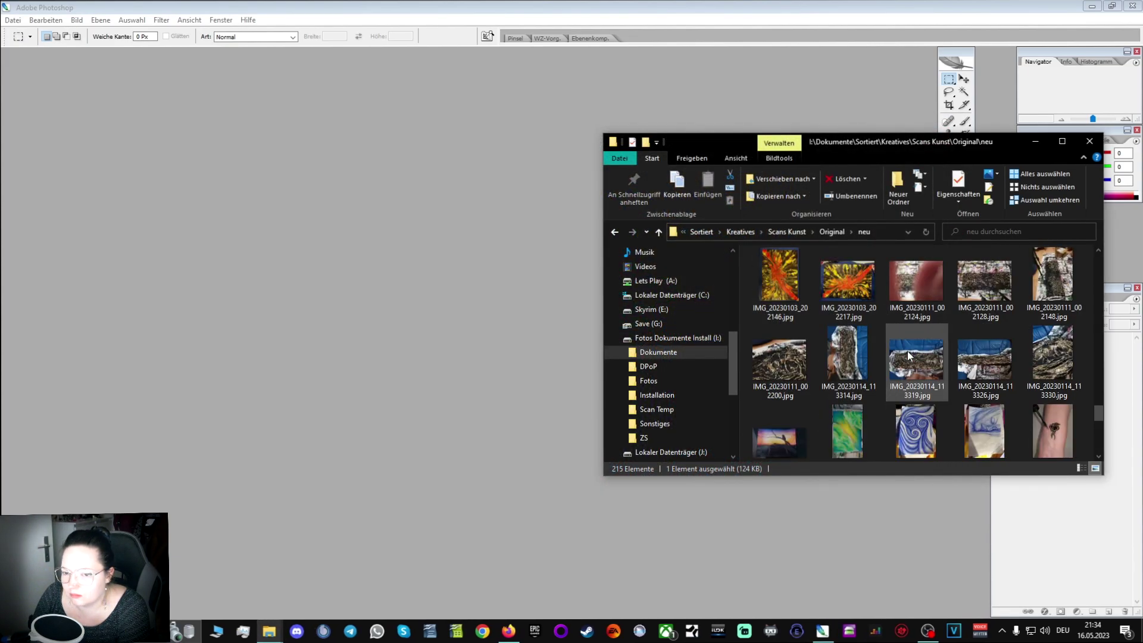
left_click_drag(907, 351, 494, 328)
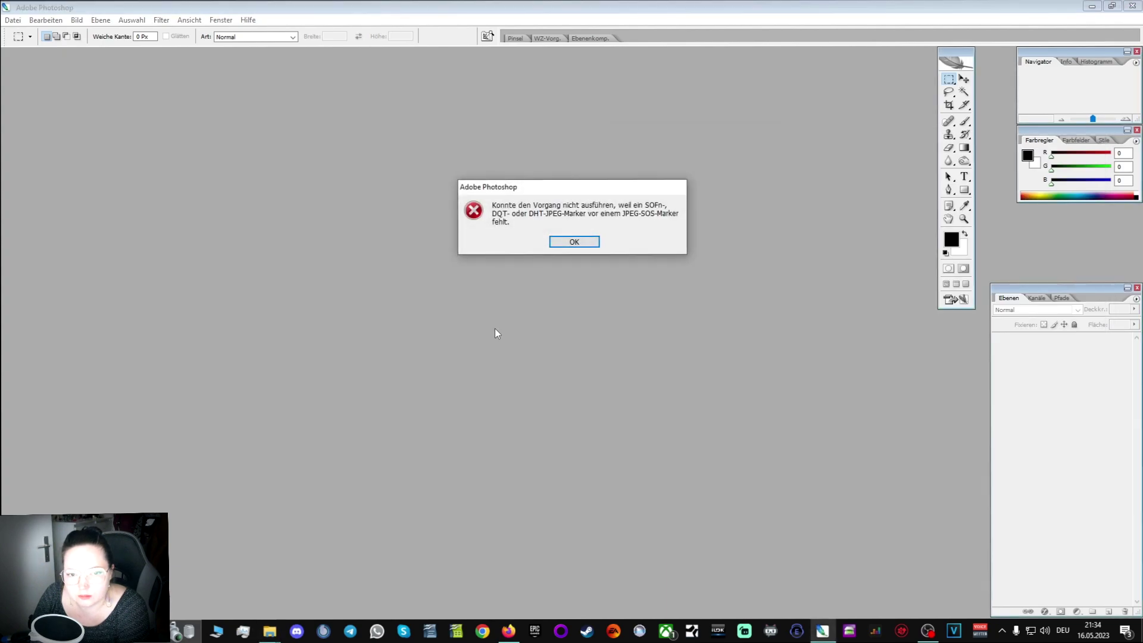
left_click(574, 241)
Create a new A4 document, 210 × 297 mm at 300 pixels per inch, in RGB with a white background.
left_click(21, 21)
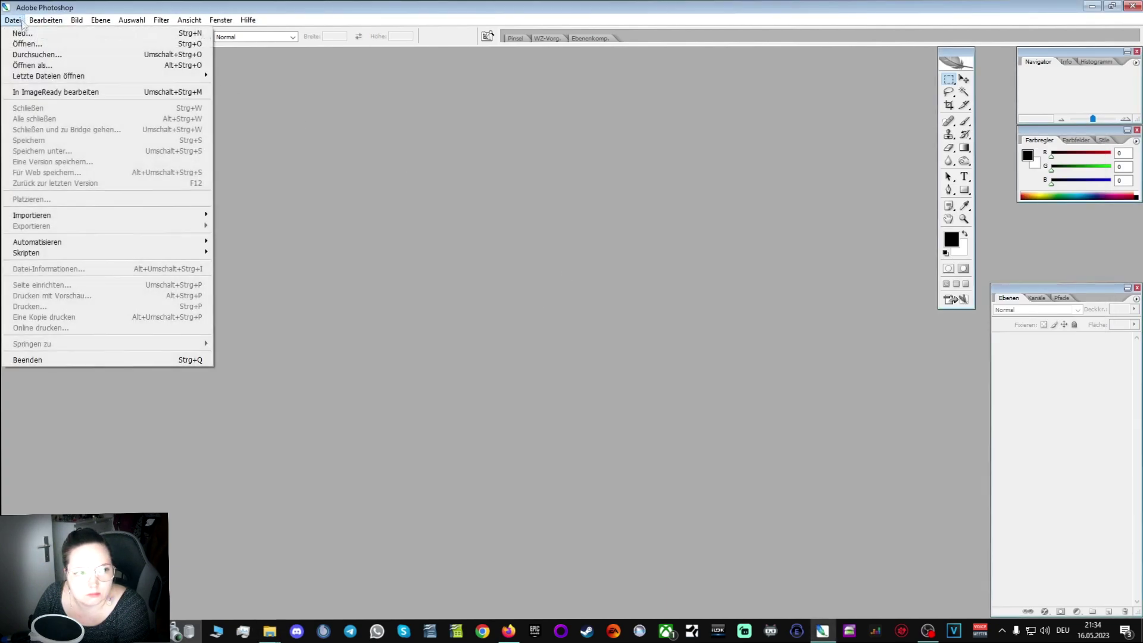
left_click(22, 34)
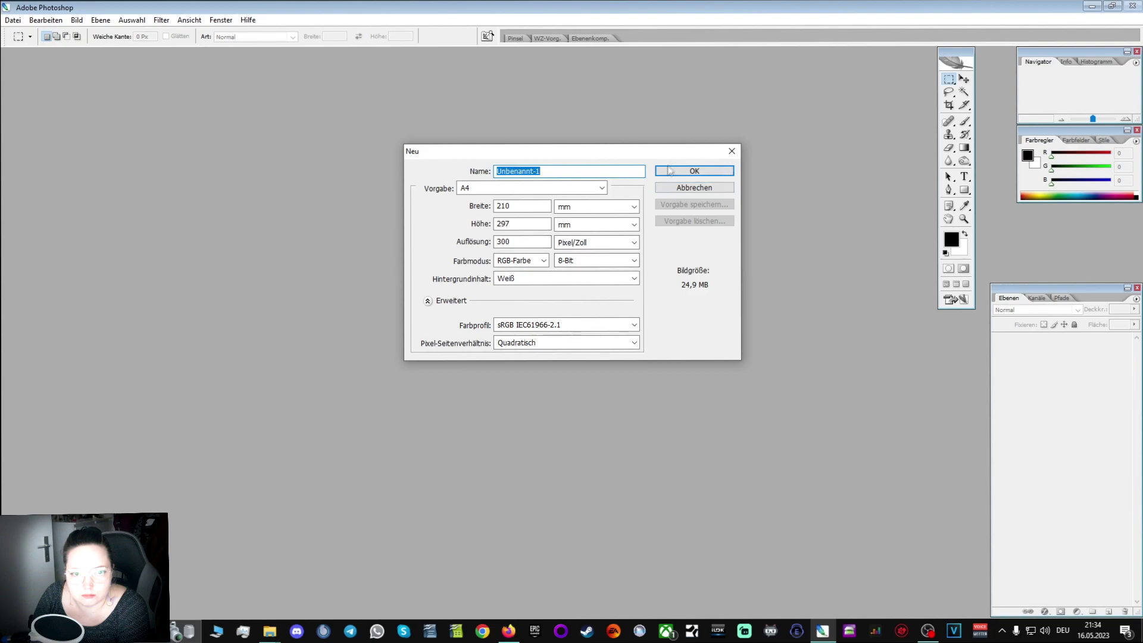
left_click(670, 171)
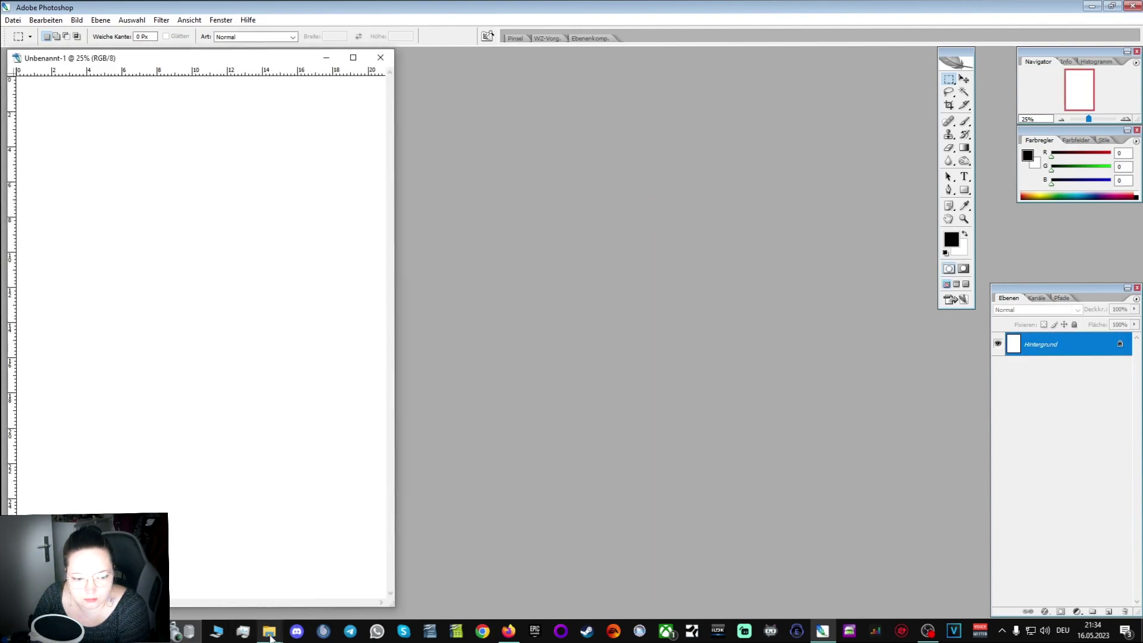
Bring IMG_20230103_202217.jpg from the neu folder in File Explorer into Photoshop as its own image, and close it again.
mouse_move(269, 631)
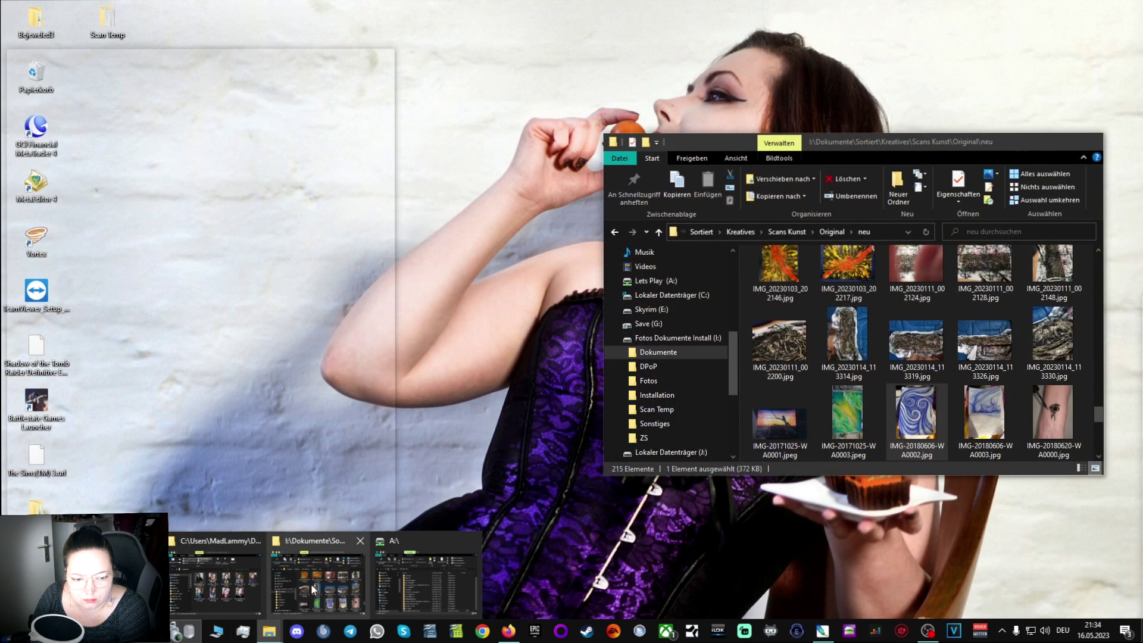
left_click(318, 580)
key("Return")
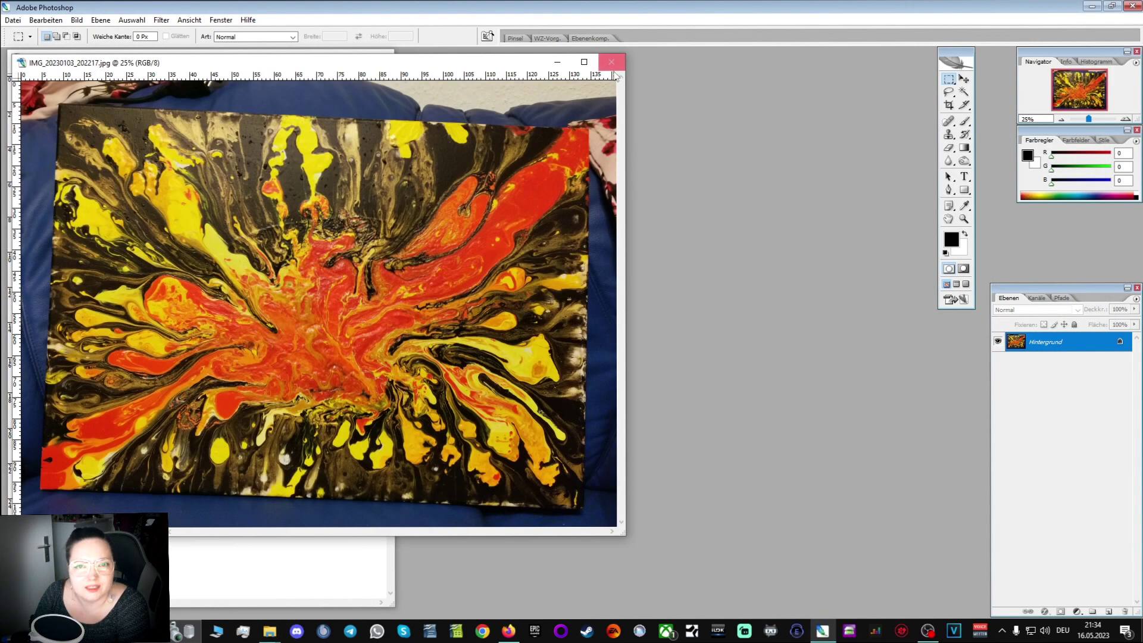
left_click(612, 61)
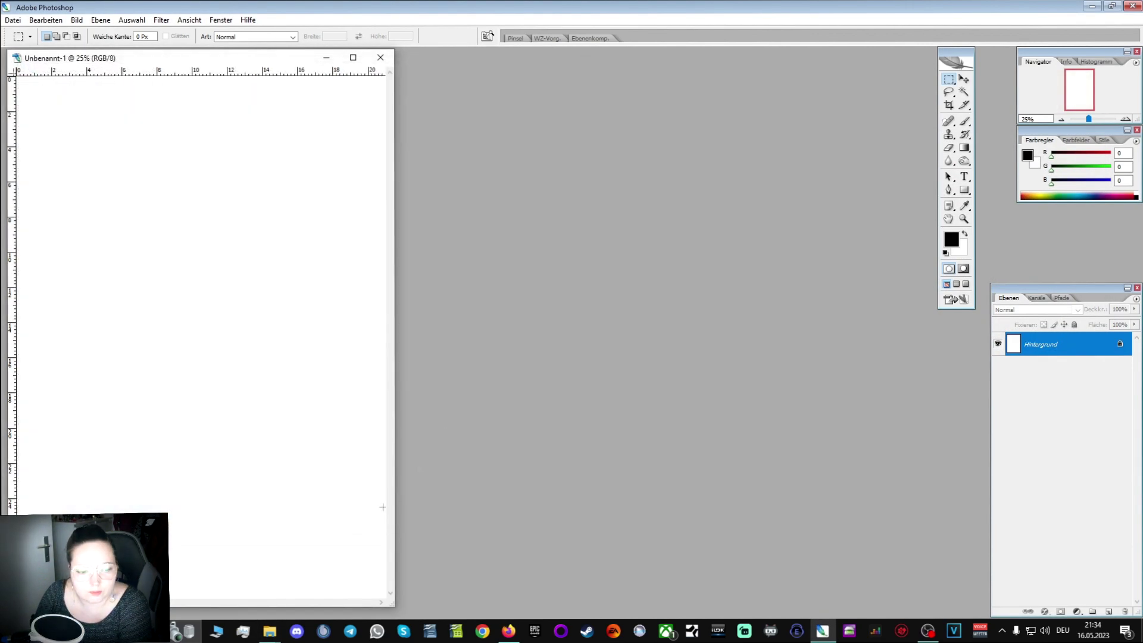
Try again to bring IMG-20220724-WA0022.jpg from File Explorer into Photoshop beside the blank A4 document, and dismiss the message.
left_click(269, 631)
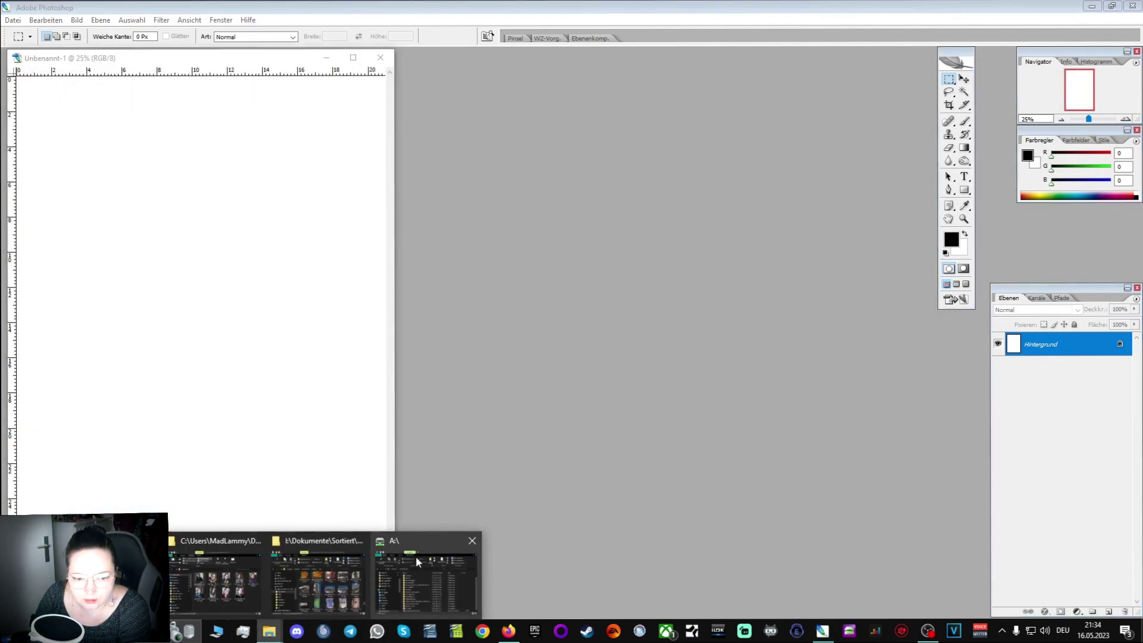
left_click(329, 572)
scroll(795, 431, "up", 5)
left_click_drag(974, 407, 541, 302)
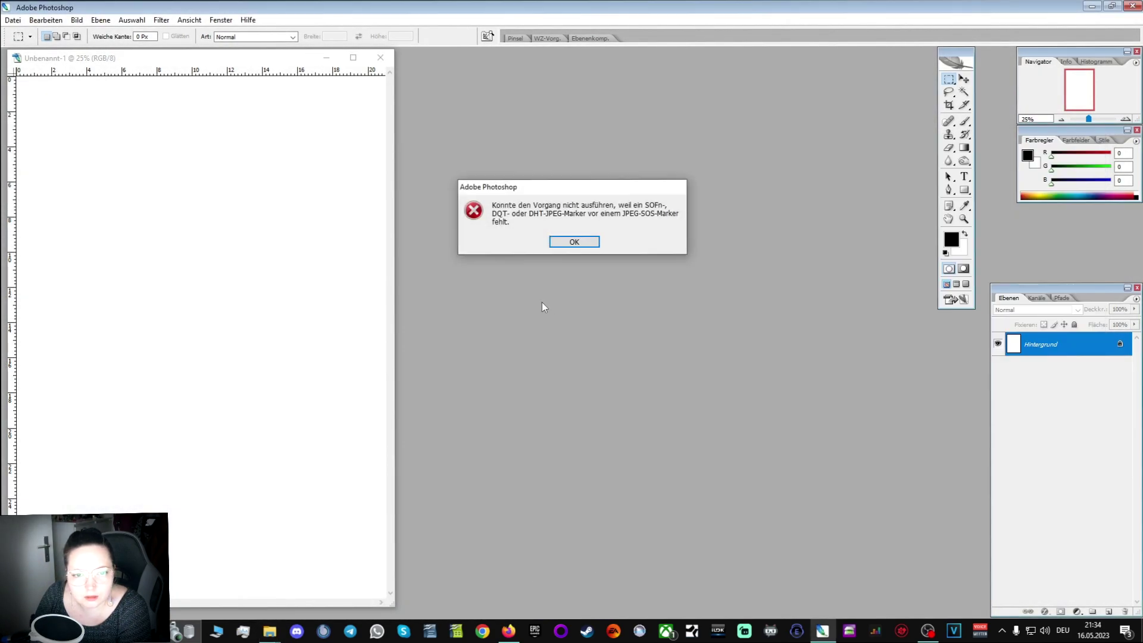
left_click(577, 242)
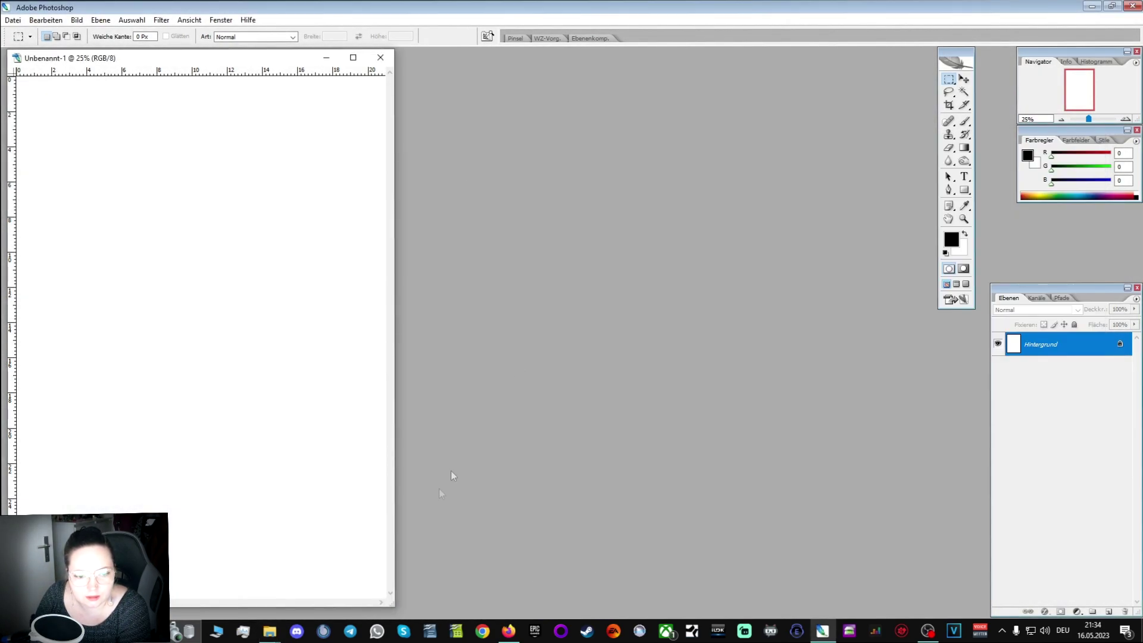
Switch to the neu folder in File Explorer, view IMG-20220724-WA0022.jpg in a maximized preview, zoom in slightly, and minimize the preview.
left_click(269, 631)
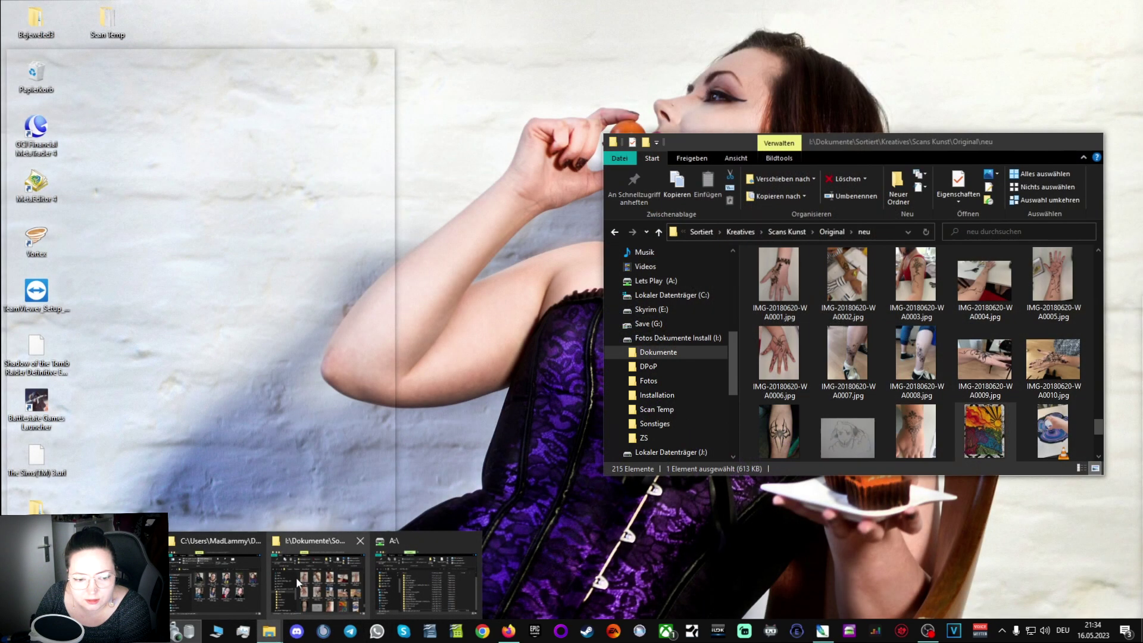
left_click(296, 577)
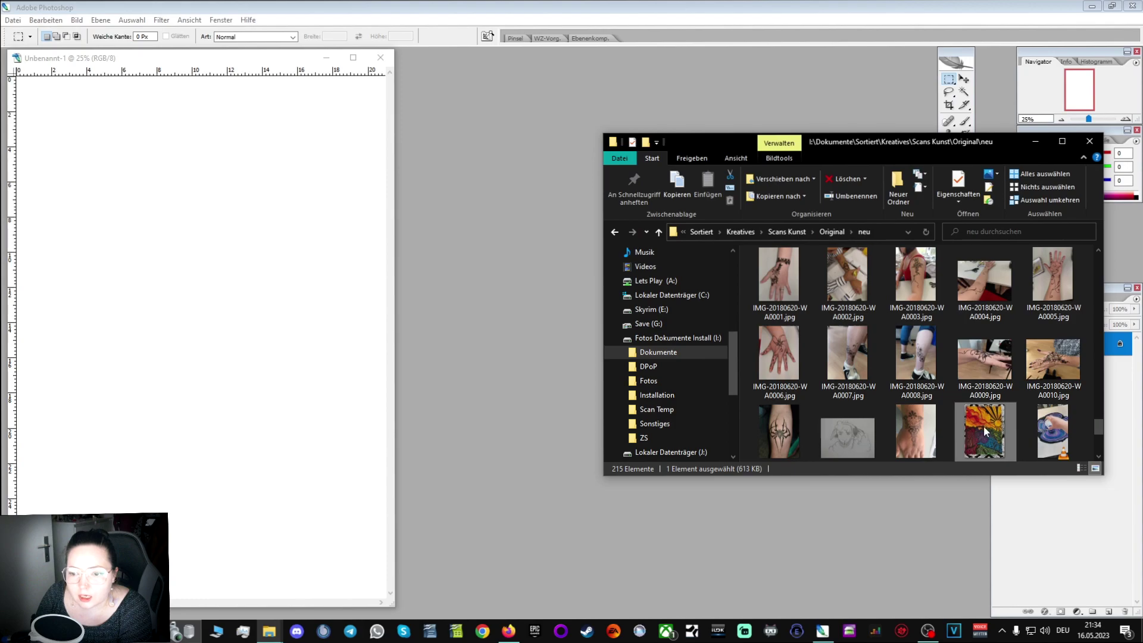
scroll(983, 426, "down", 1)
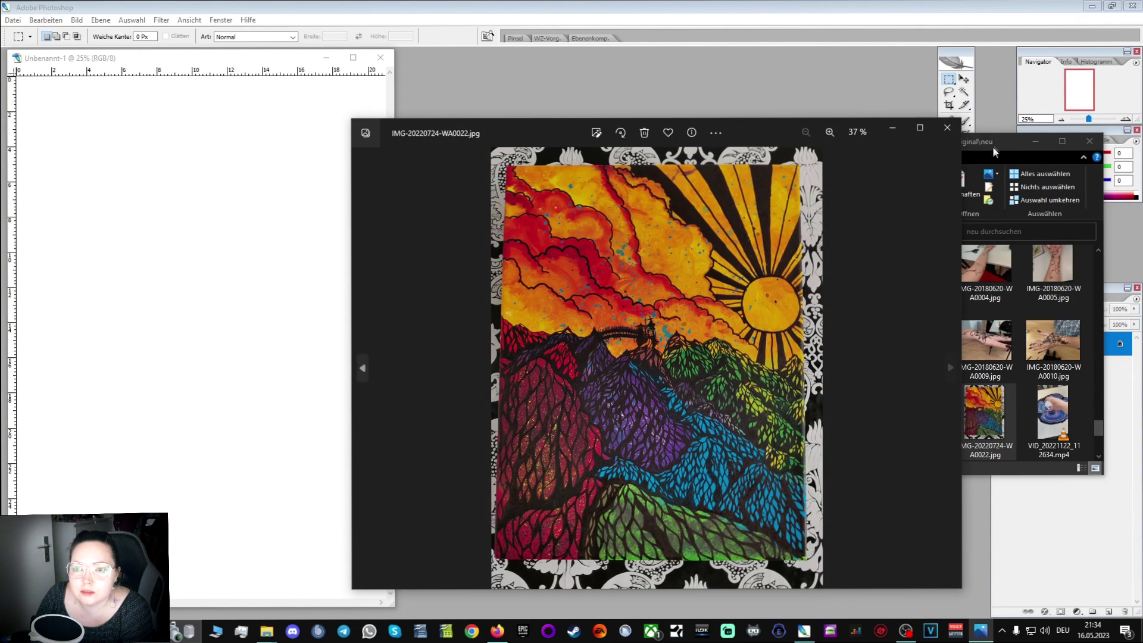
left_click(992, 152)
left_click(919, 127)
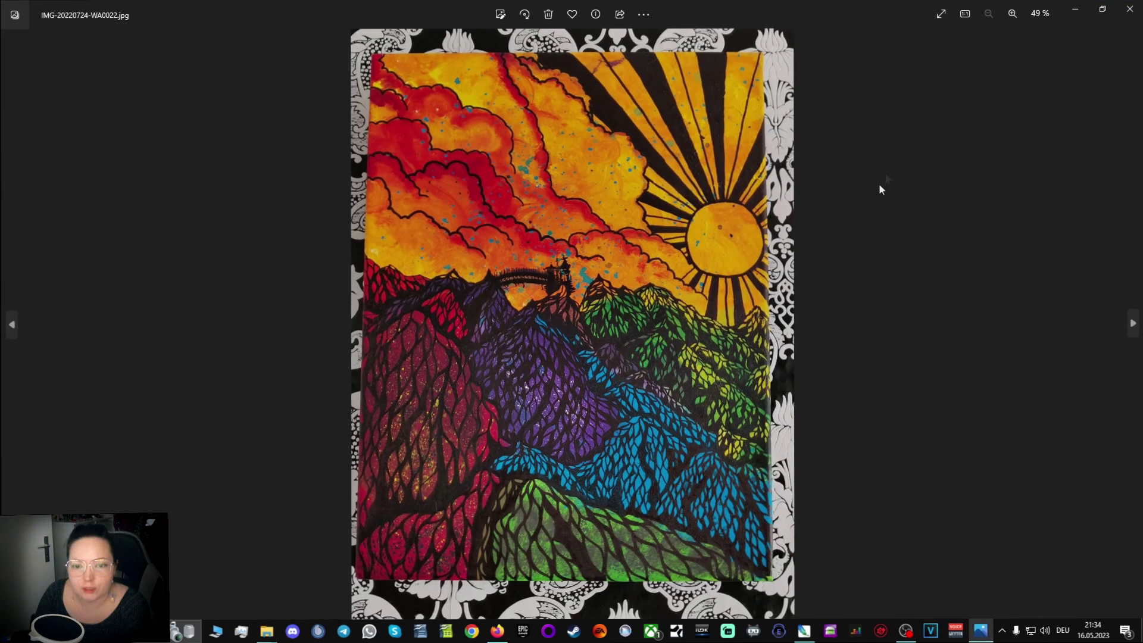
scroll(760, 390, "up", 1)
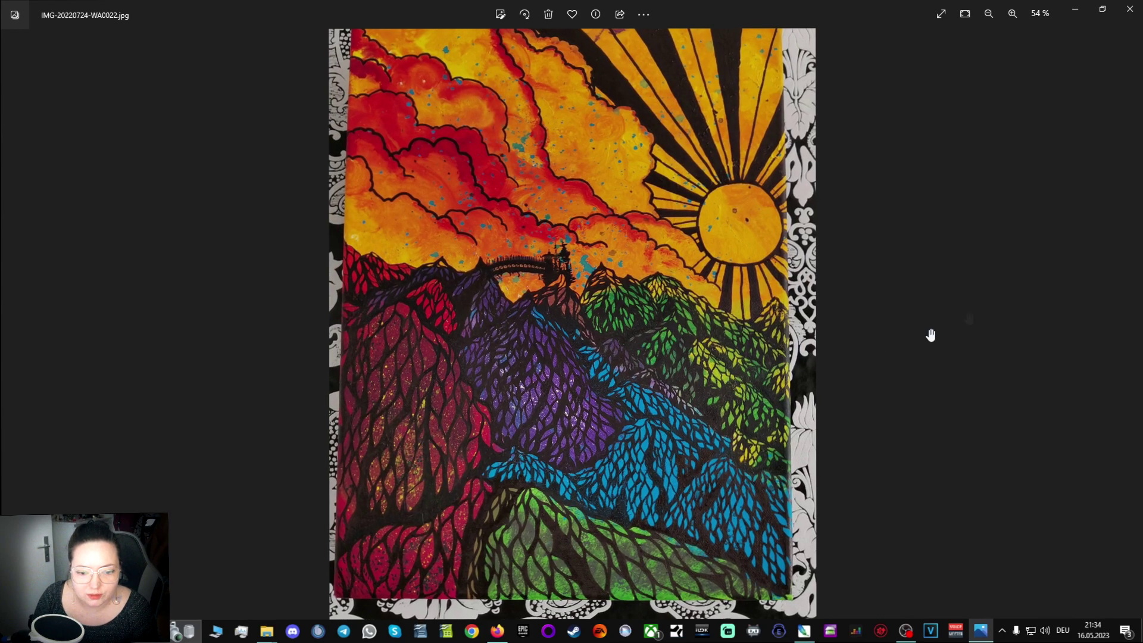
left_click_drag(810, 322, 783, 328)
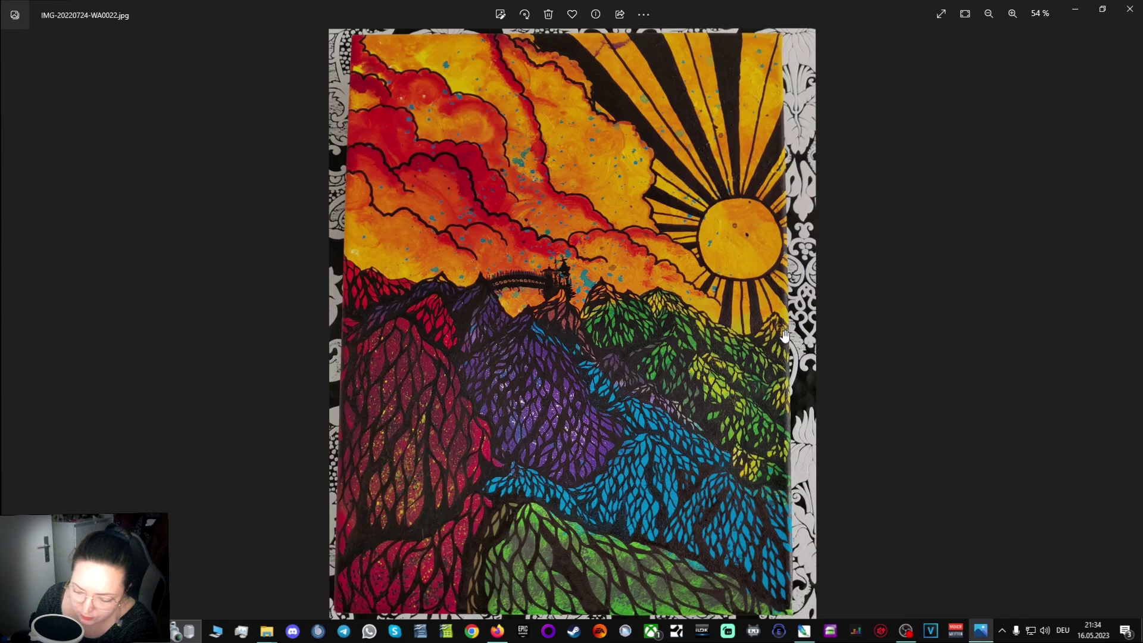
left_click(1070, 8)
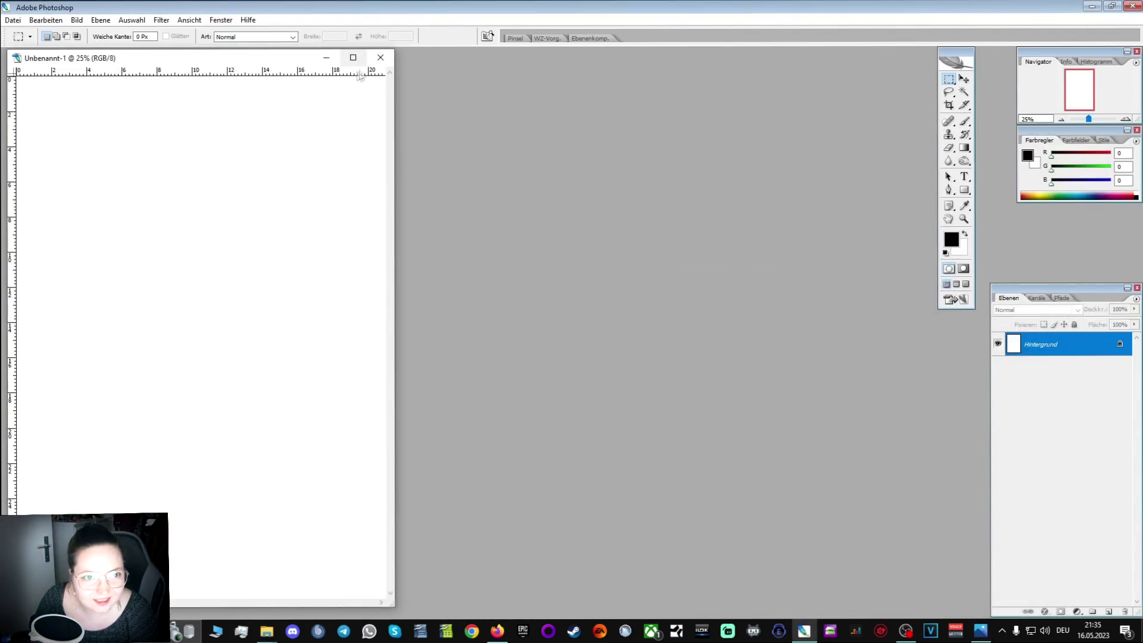
Close the blank A4 document, create a new 3840 × 1080 pixel document from the clipboard preset, and paste the copied screenshot.
left_click(381, 57)
left_click(12, 19)
left_click(17, 31)
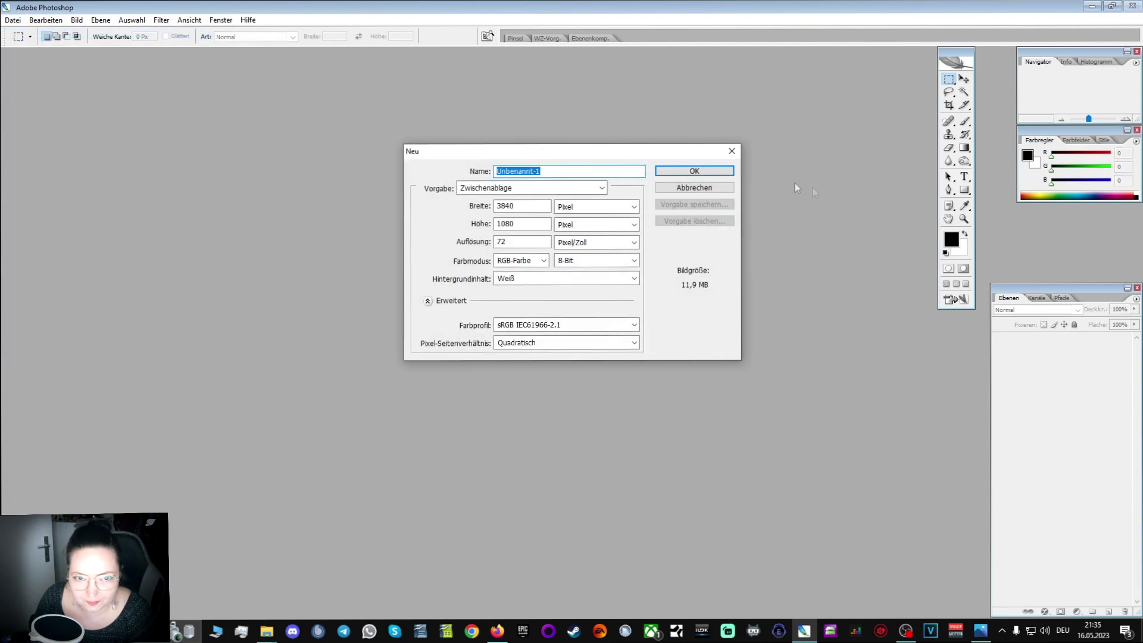
left_click(684, 172)
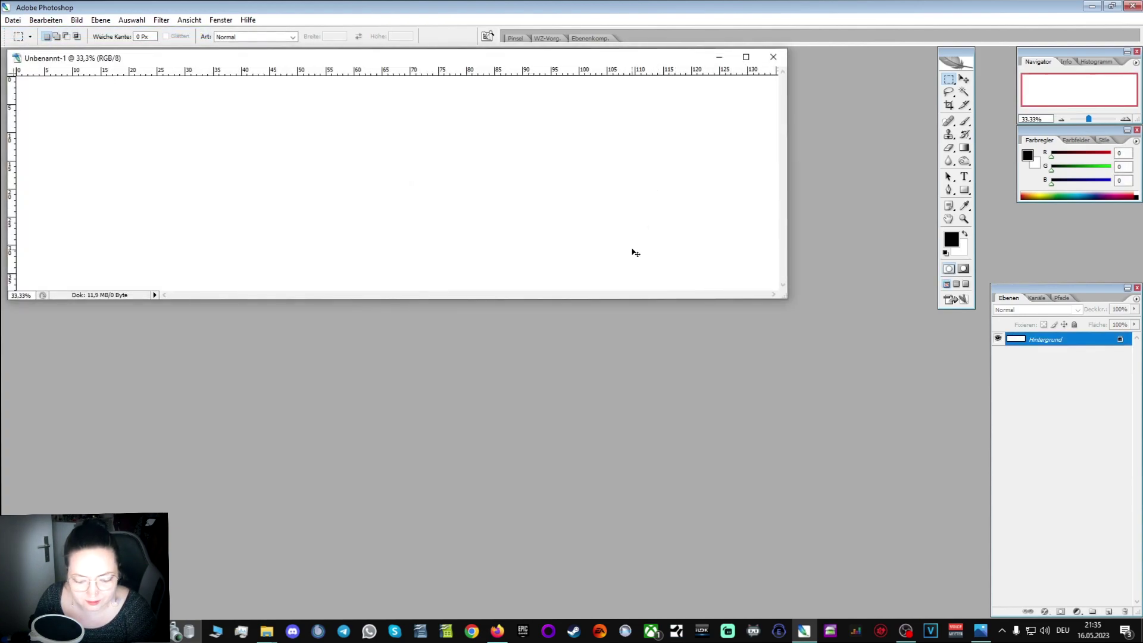
key("ctrl+v")
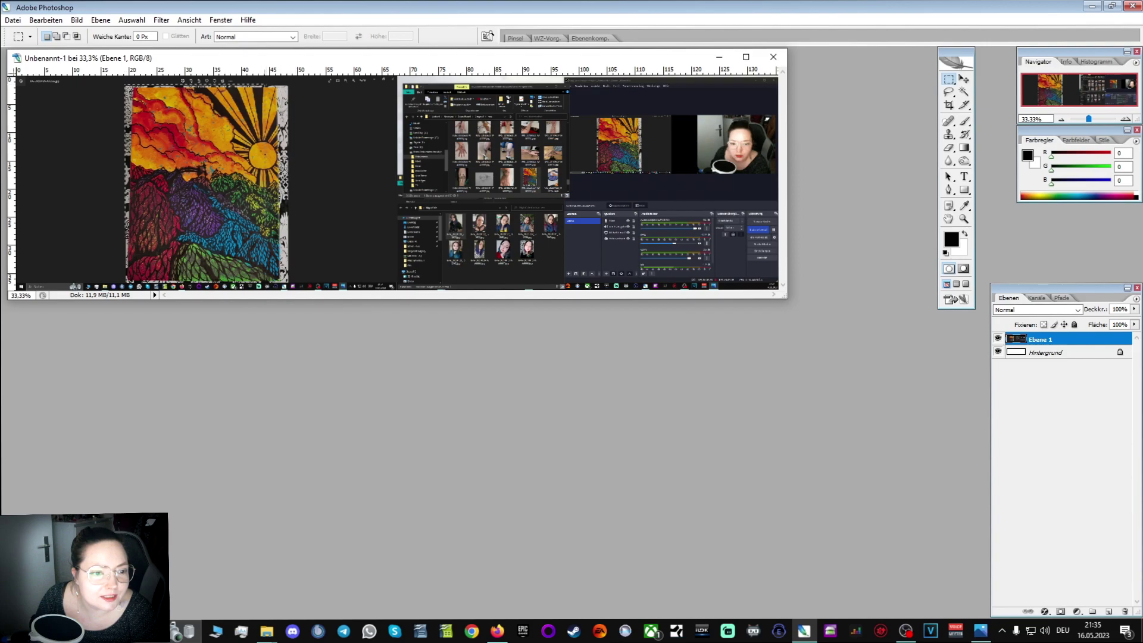
Crop the pasted screenshot to the selection around the painting, enlarge the document window, and crop again closer to the painting's edges.
left_click(76, 20)
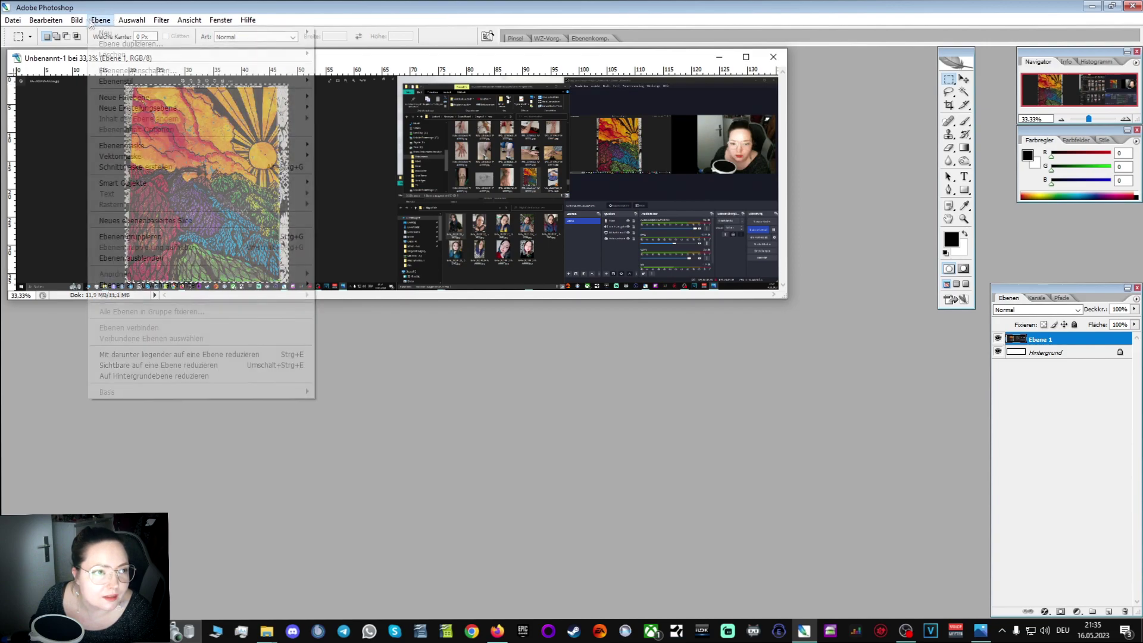
left_click(95, 145)
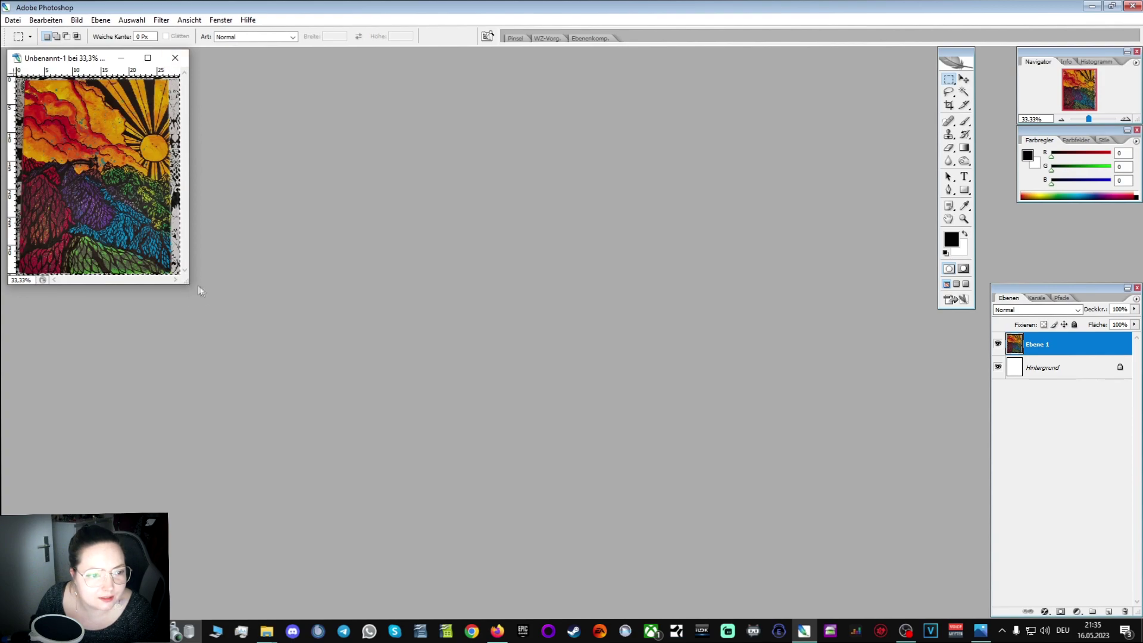
left_click_drag(184, 284, 750, 558)
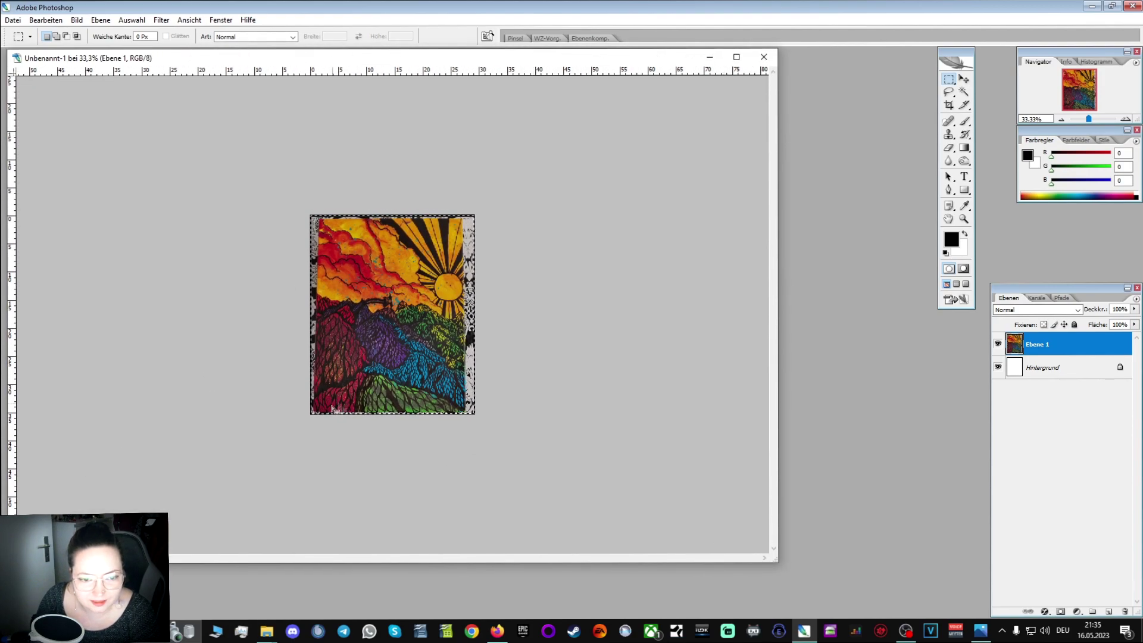
key("ctrl+0")
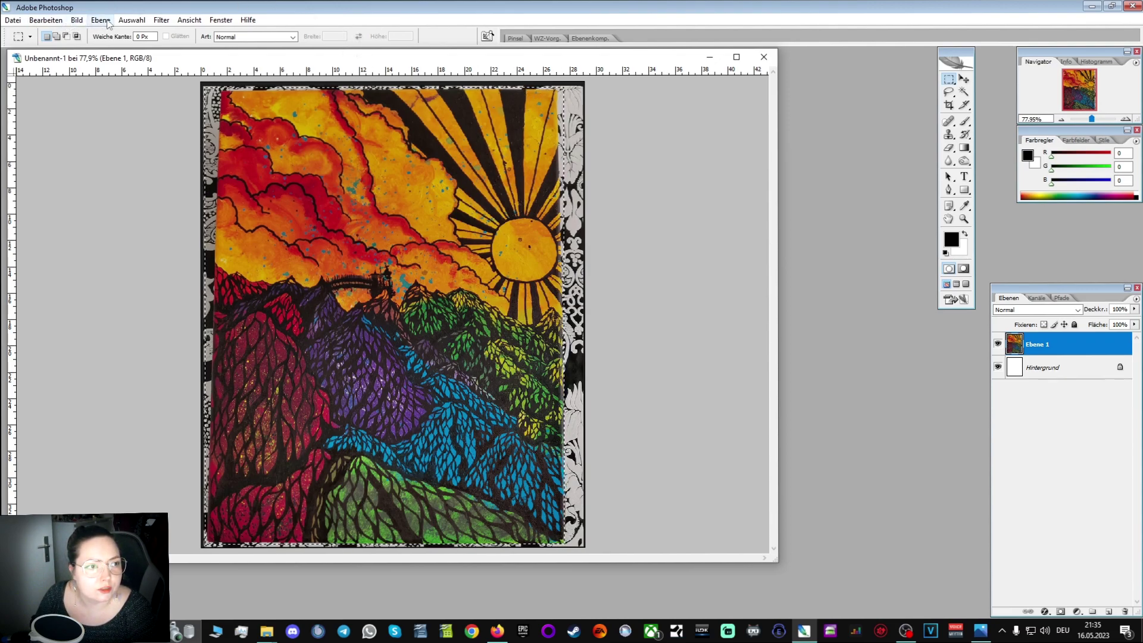
left_click(77, 19)
left_click(104, 145)
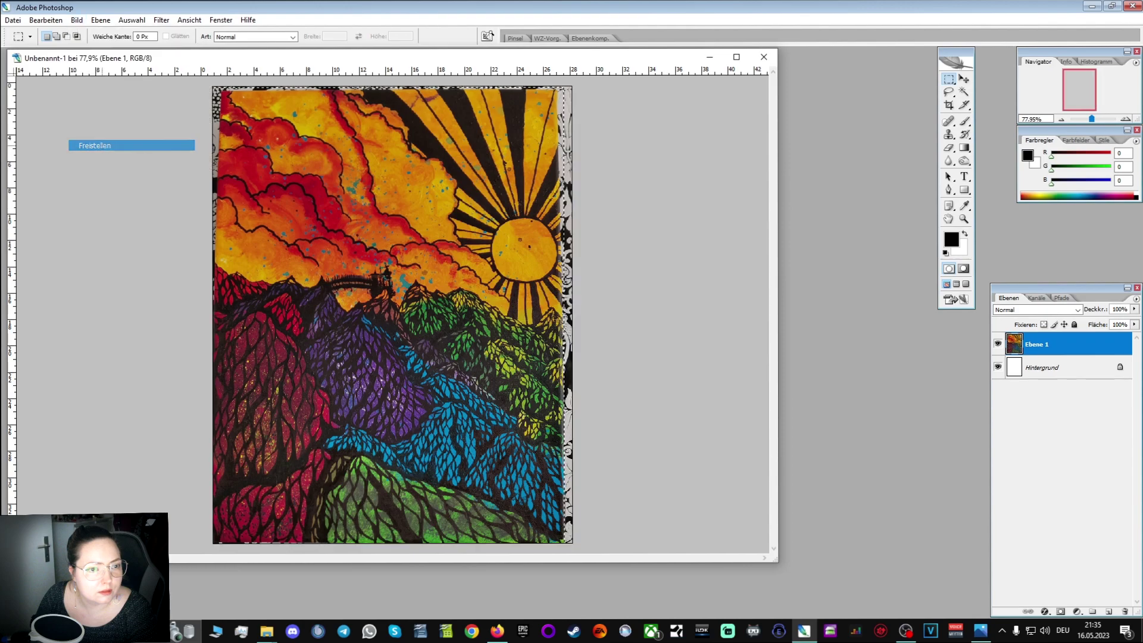
Distort the painting layer with Free Transform, pulling its upper corners and lower-left corner outward until the painting fills the canvas.
key("ctrl+t")
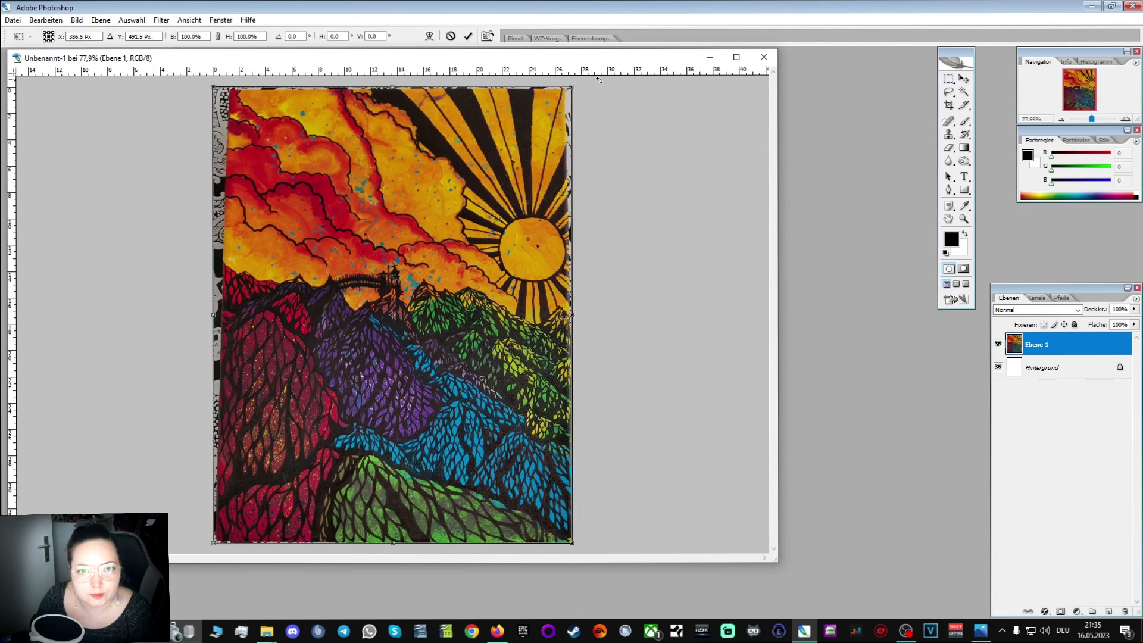
left_click_drag(571, 88, 579, 85)
left_click_drag(215, 90, 197, 88)
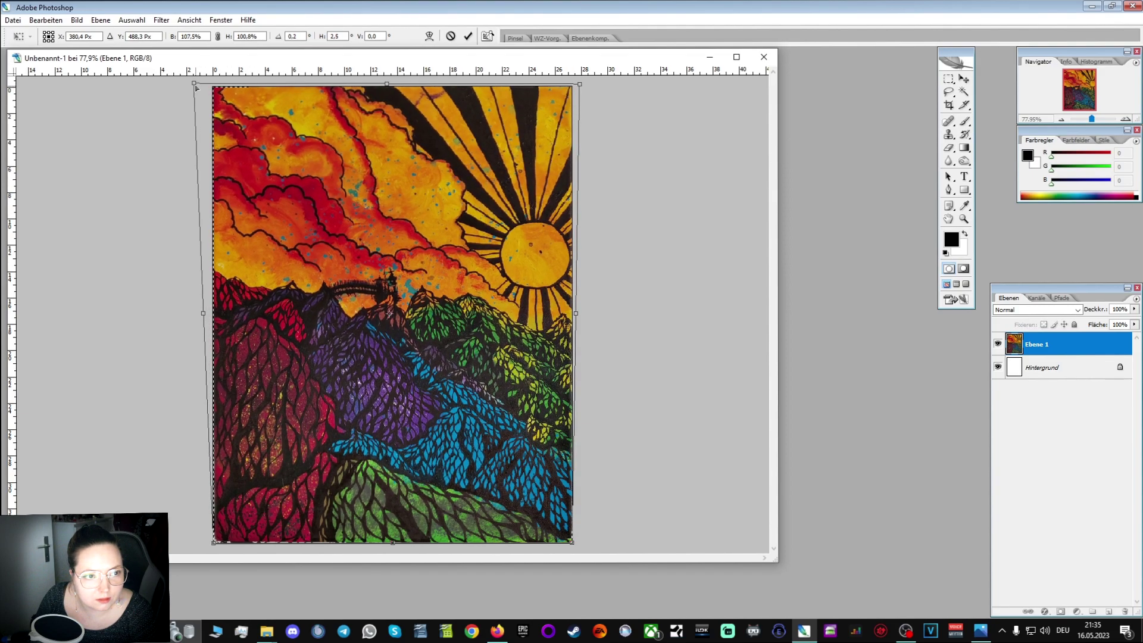
left_click_drag(214, 544, 211, 545)
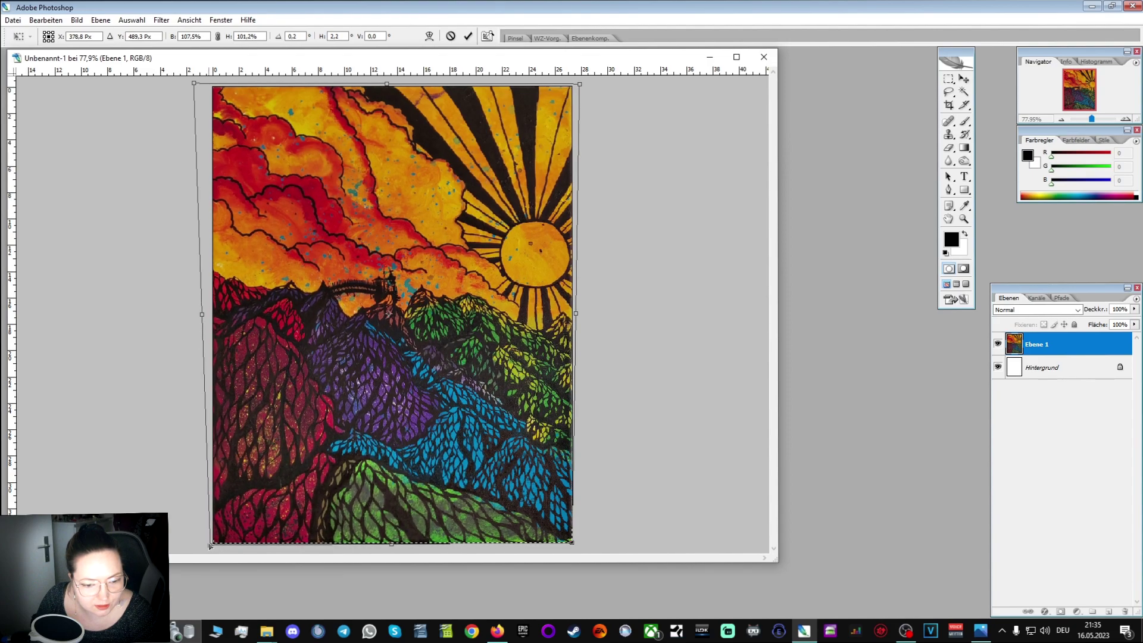
key("Return")
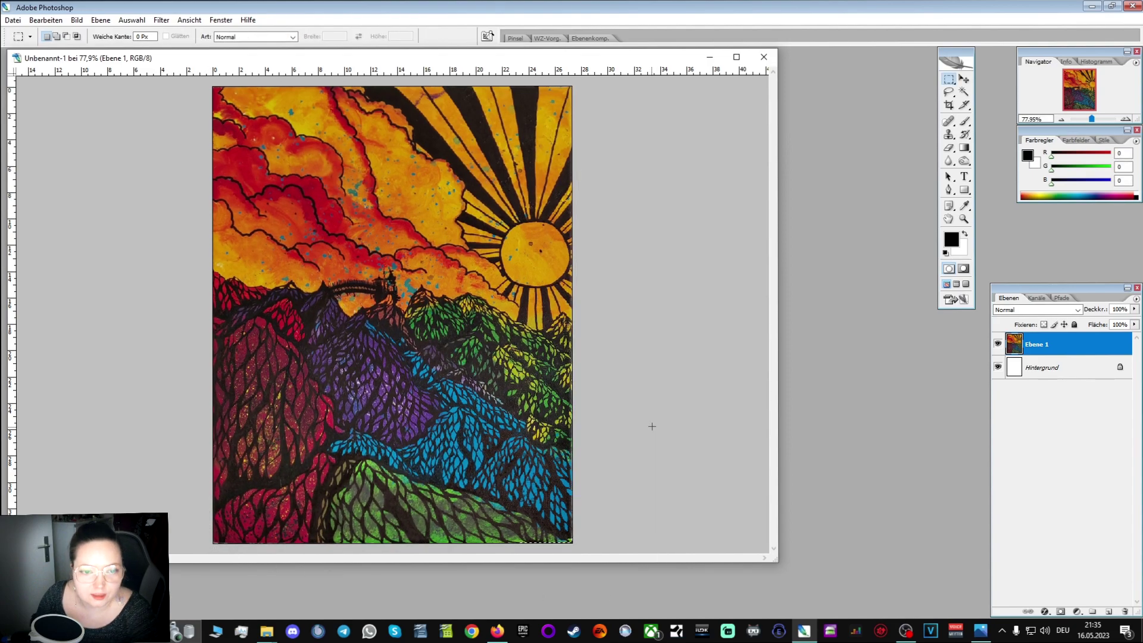
left_click(12, 20)
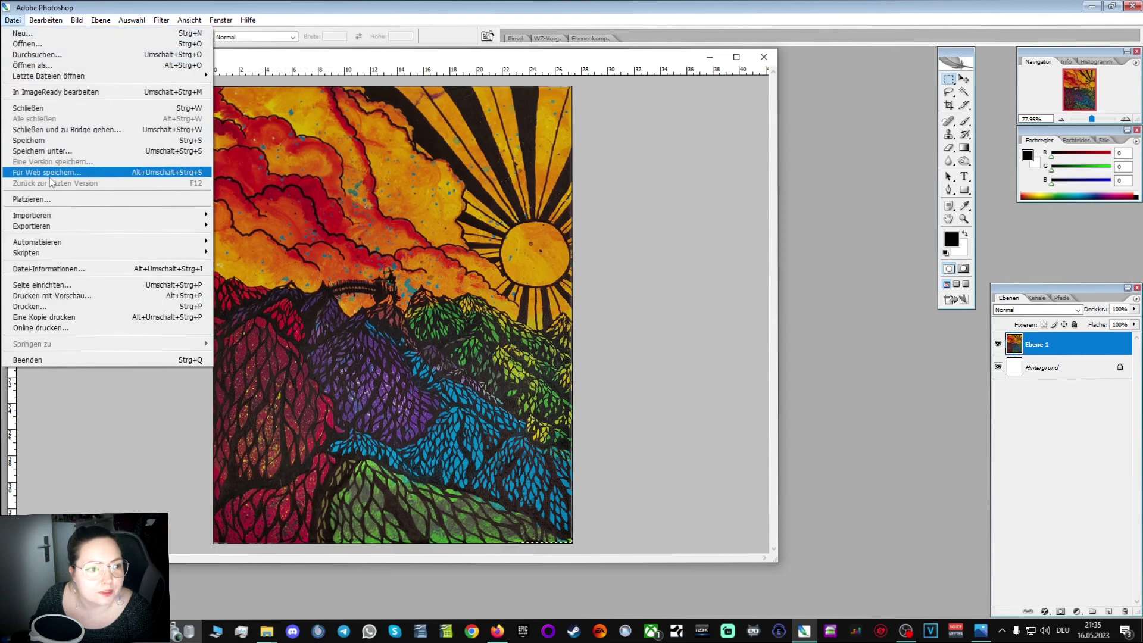
left_click(670, 223)
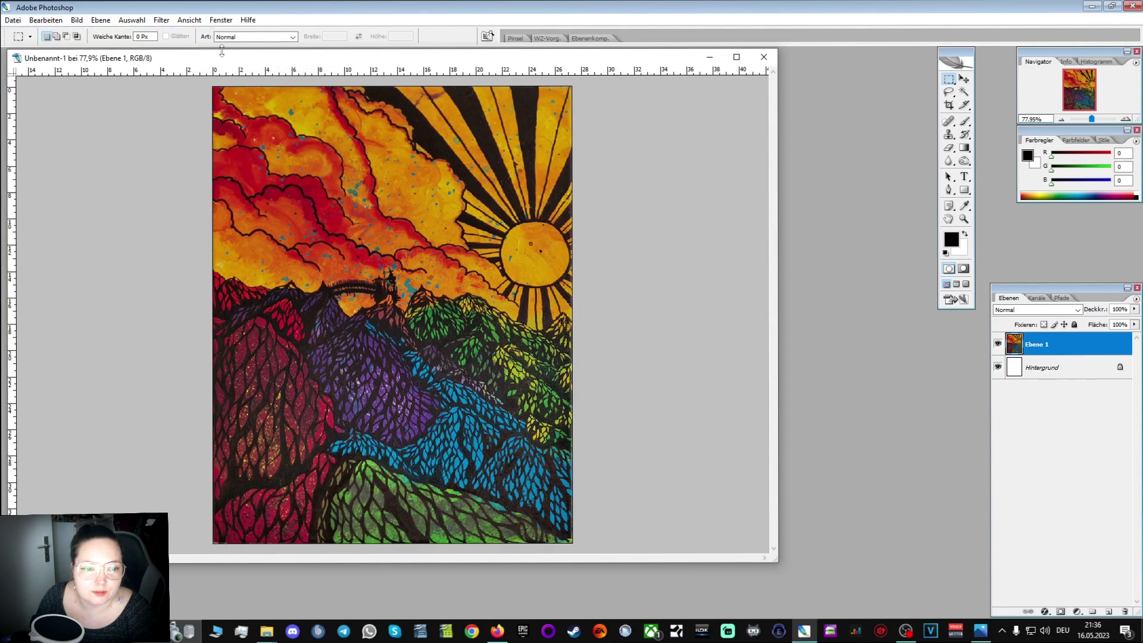
Raise the painting layer's saturation to +14 with Hue/Saturation.
left_click(100, 19)
mouse_move(159, 19)
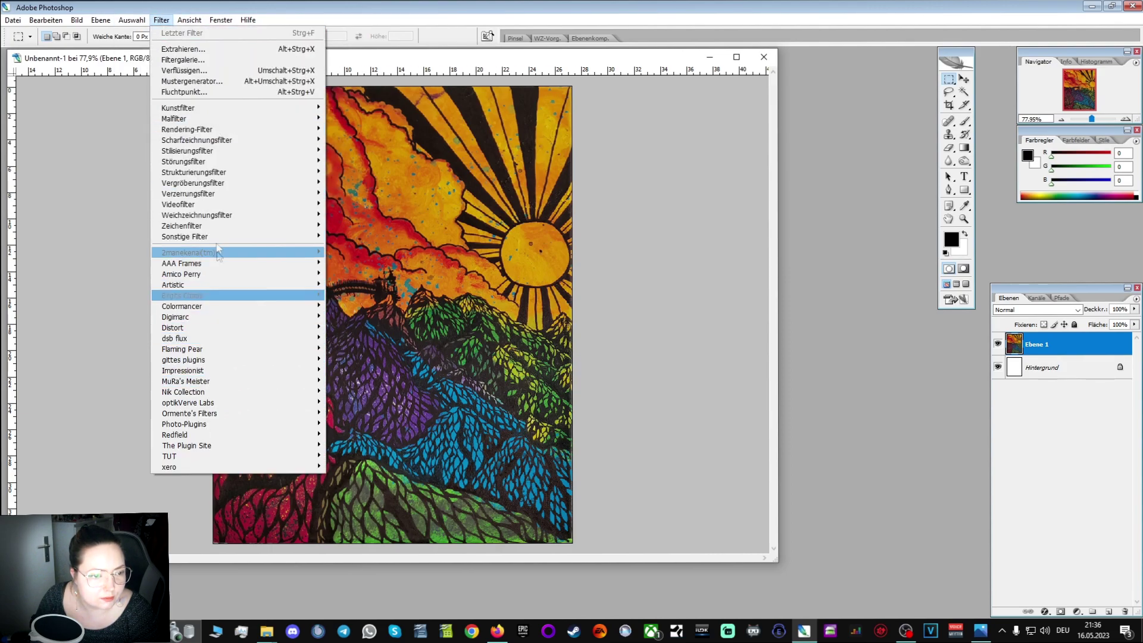
mouse_move(107, 23)
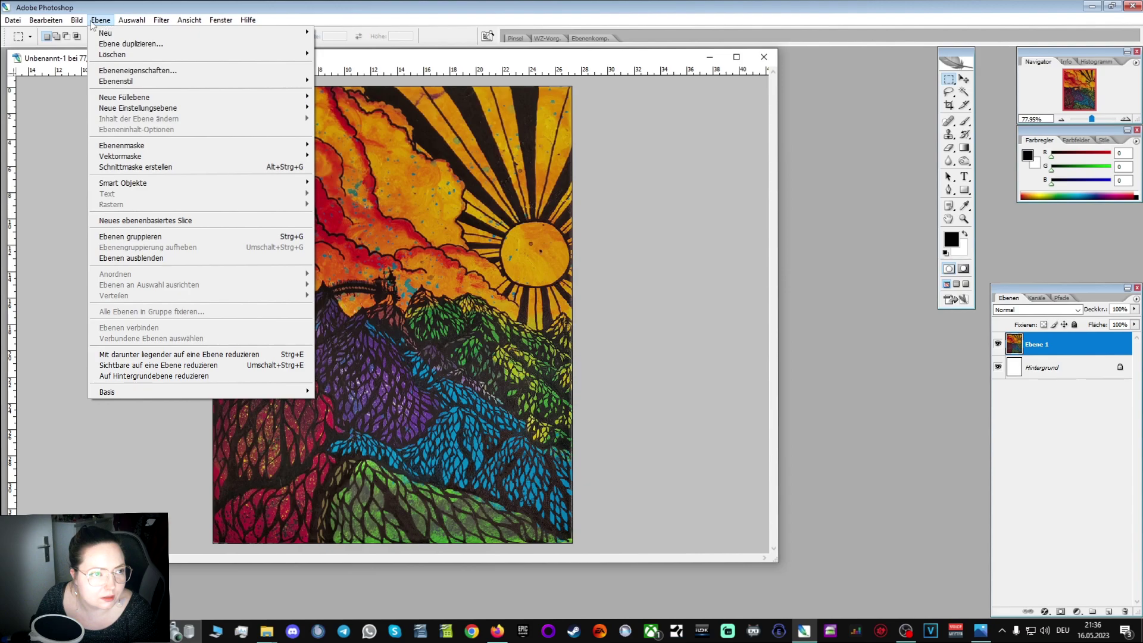
mouse_move(45, 21)
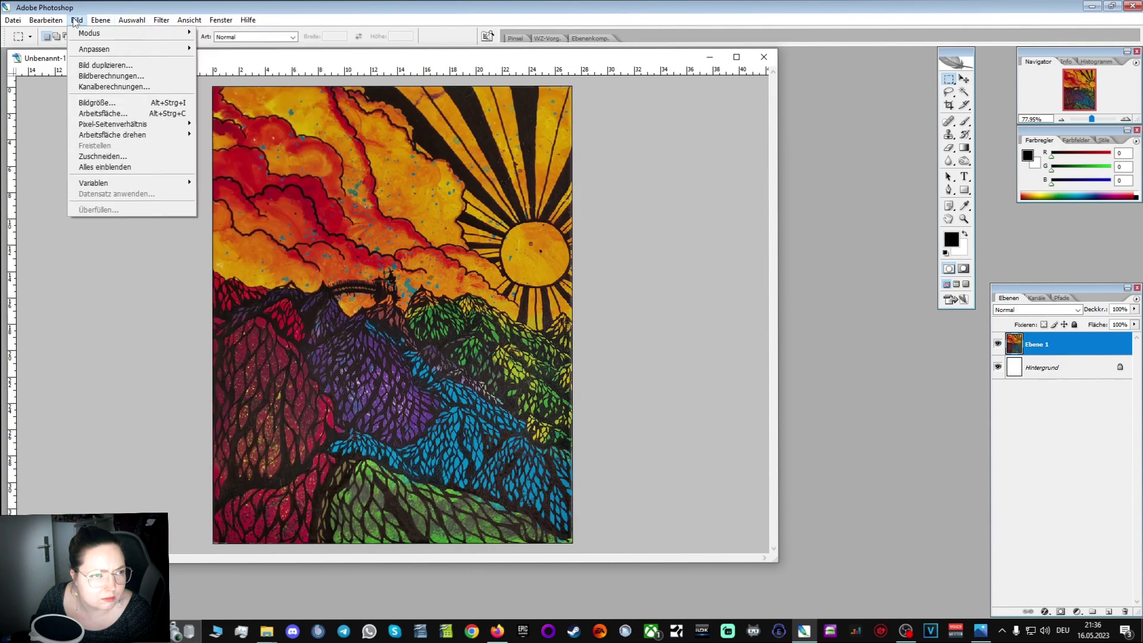
mouse_move(97, 51)
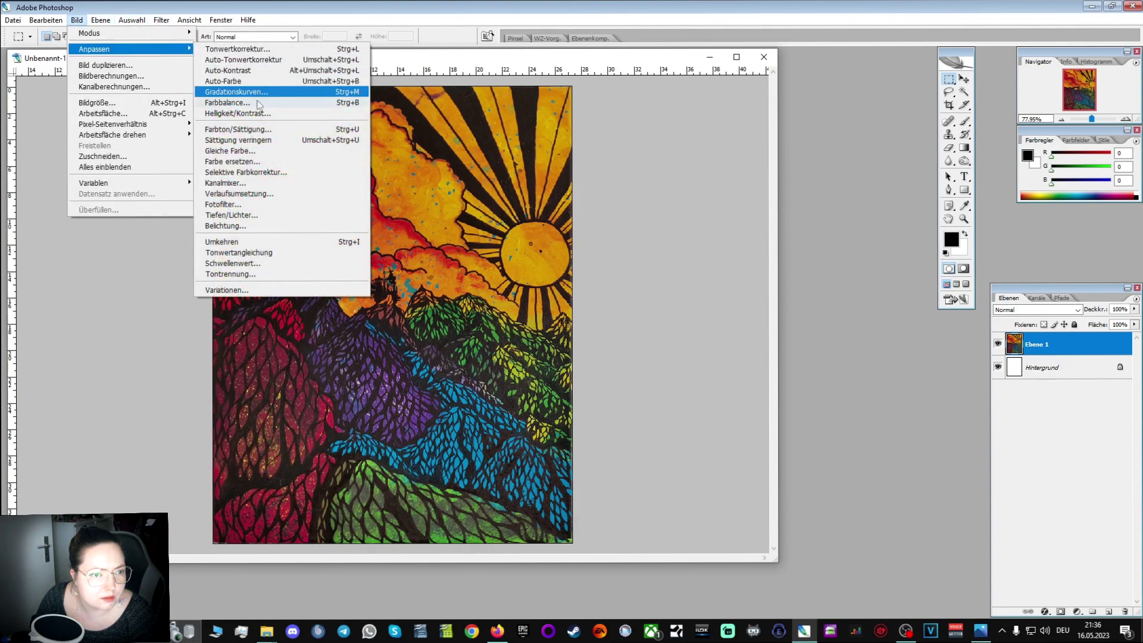
left_click(257, 131)
left_click_drag(878, 333, 883, 337)
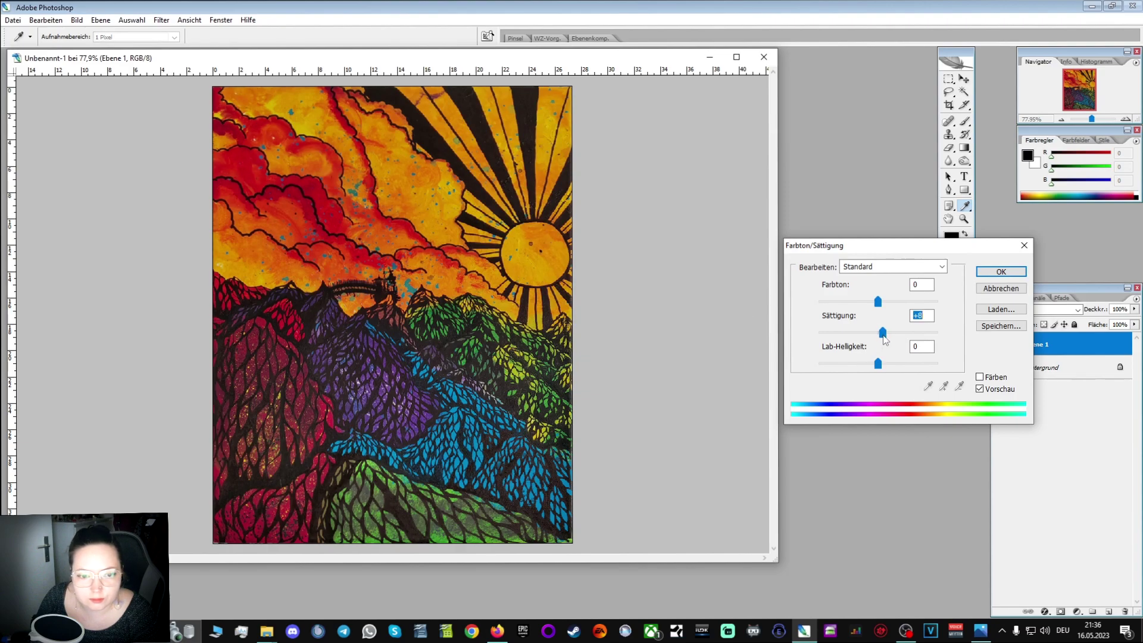
left_click_drag(883, 335, 887, 335)
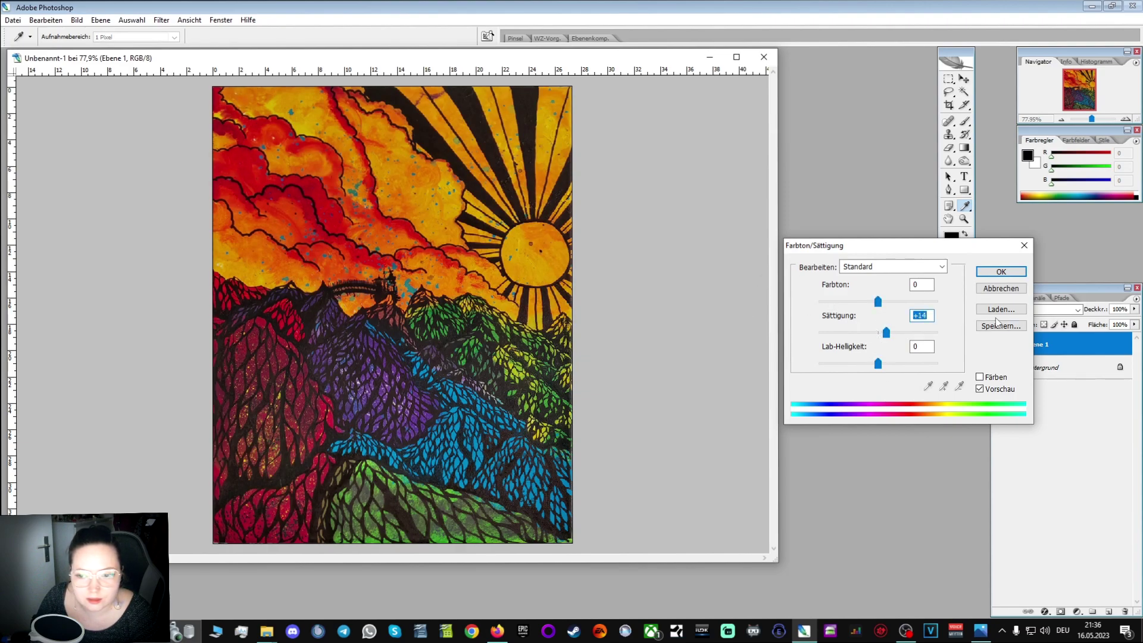
left_click(1001, 271)
Apply Brightness/Contrast to the painting layer with brightness -7 and contrast +13.
left_click(84, 24)
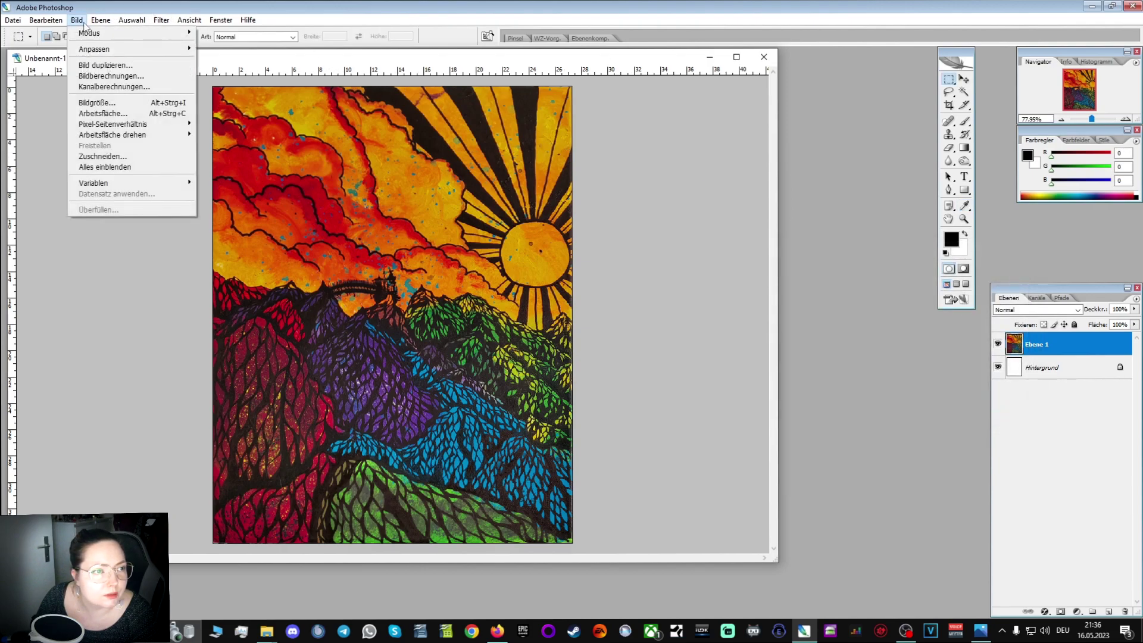
mouse_move(119, 49)
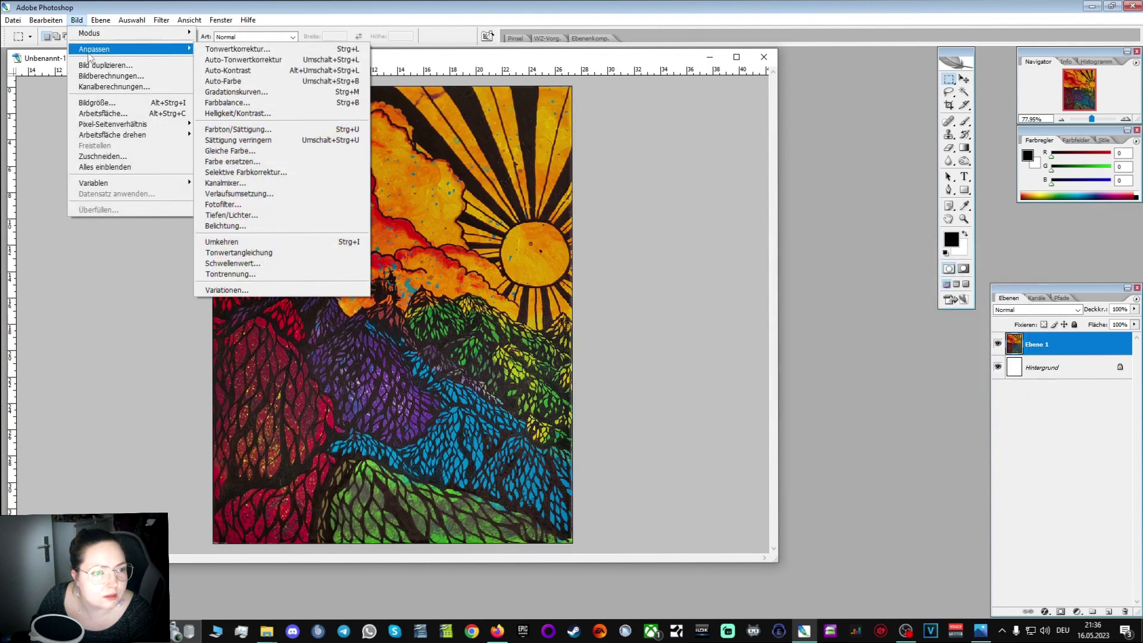
left_click(232, 114)
left_click(549, 253)
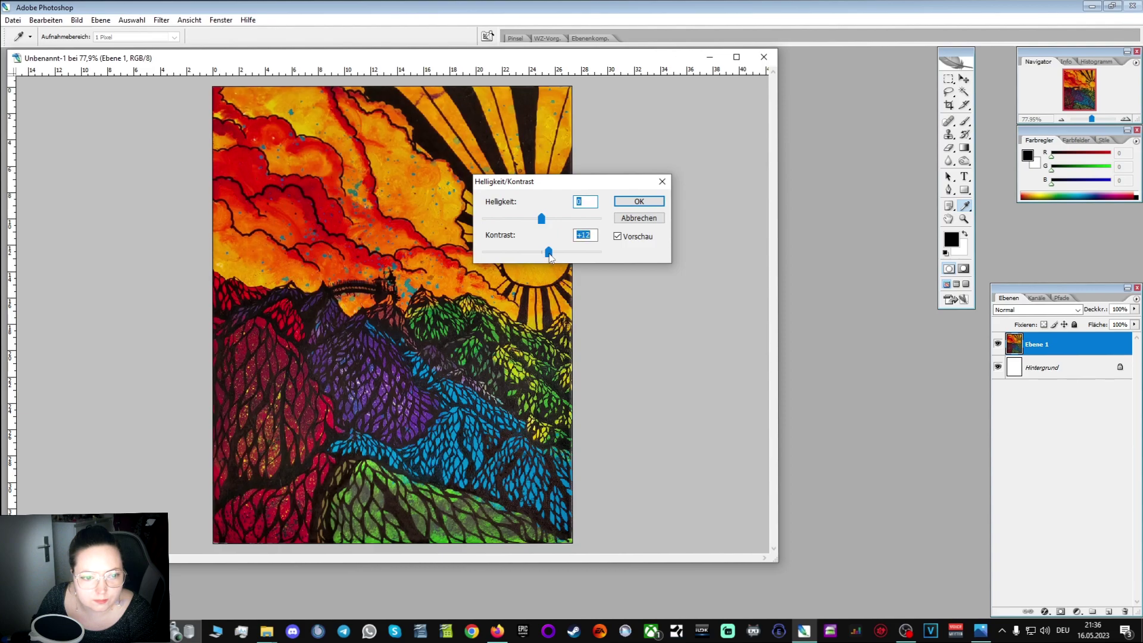
left_click_drag(543, 220, 545, 221)
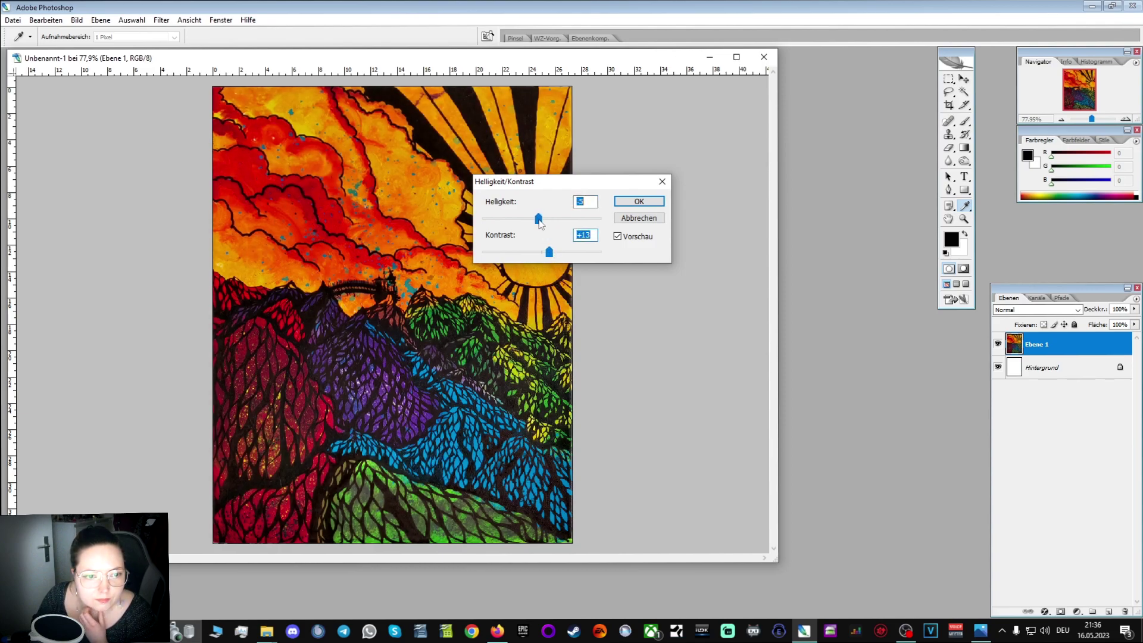
left_click(538, 219)
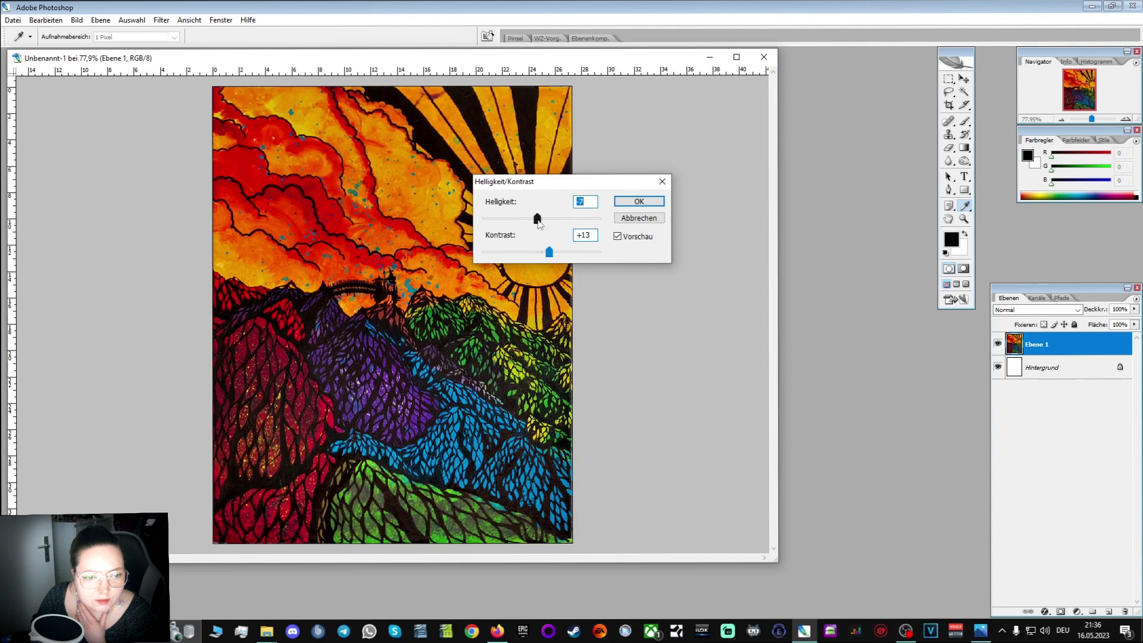
left_click(620, 200)
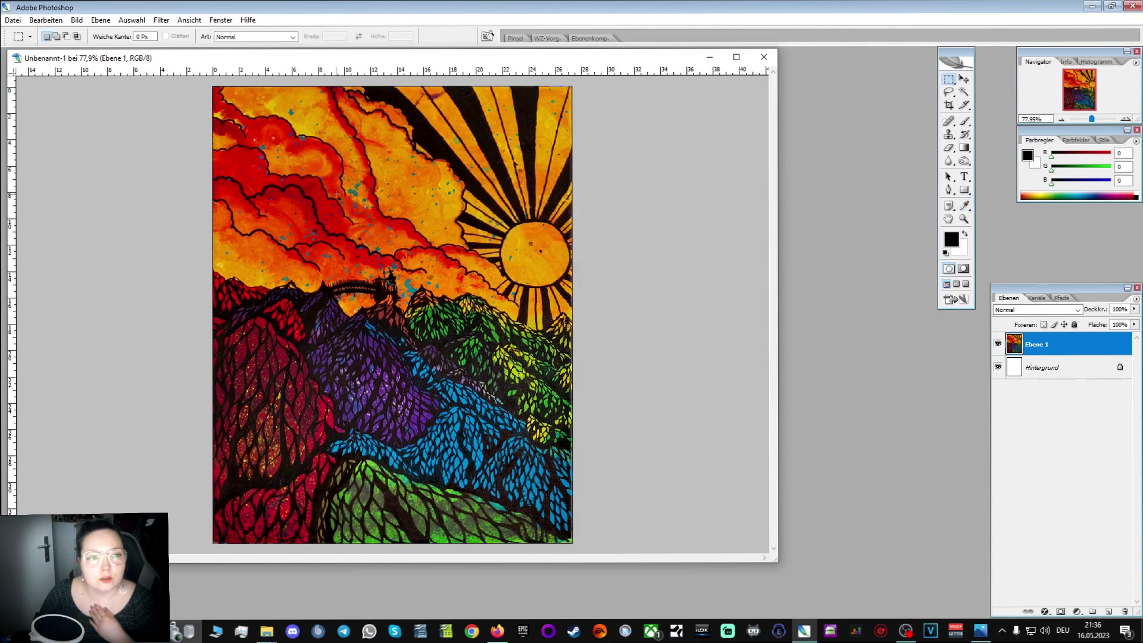
Set up saving the painting as a JPEG copy in the Bearbeitet folder.
left_click(14, 20)
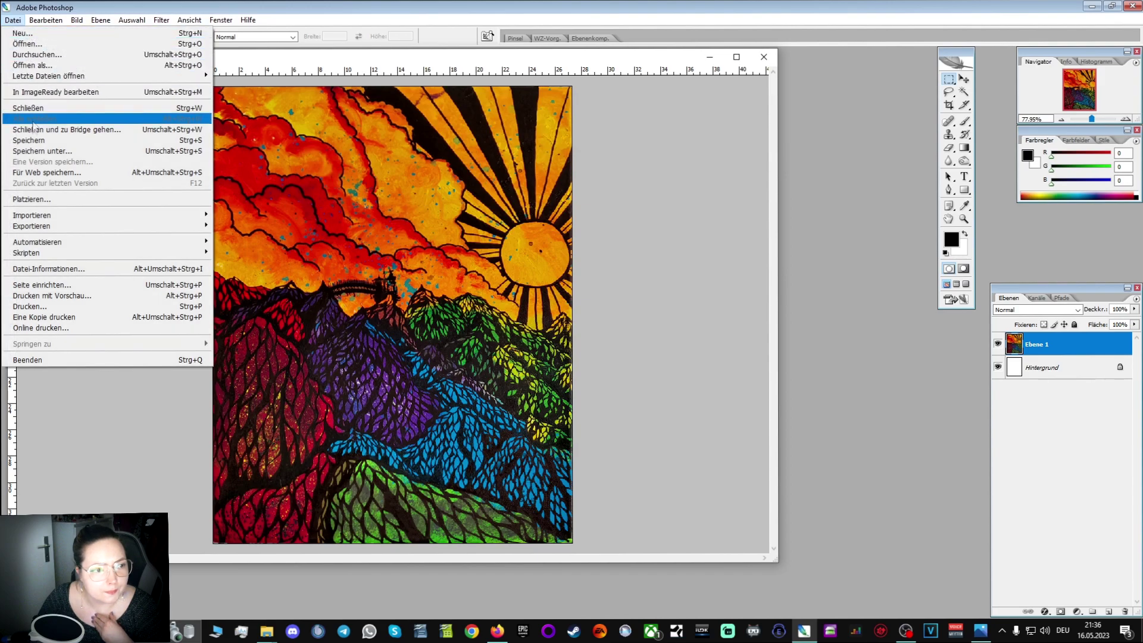
left_click(45, 151)
left_click(687, 447)
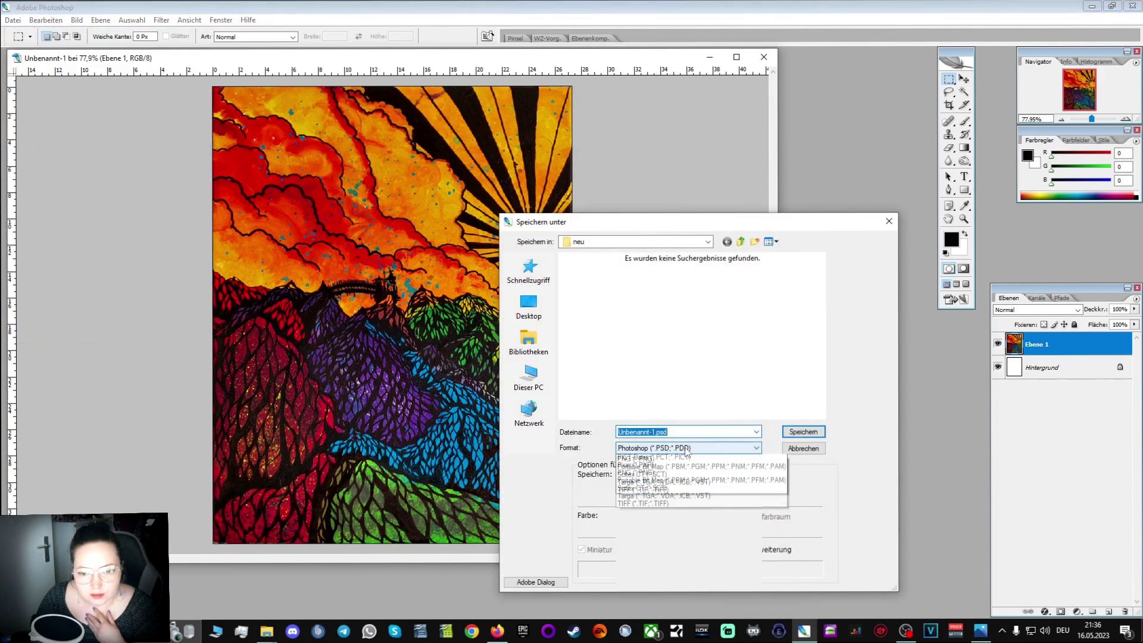
left_click(666, 518)
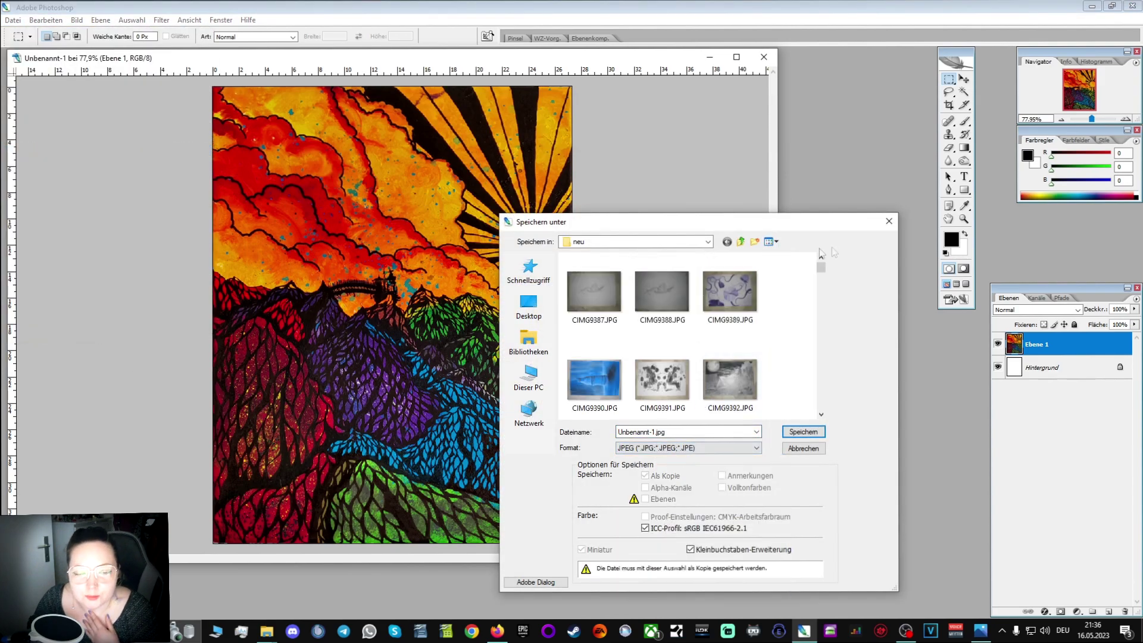
left_click(738, 240)
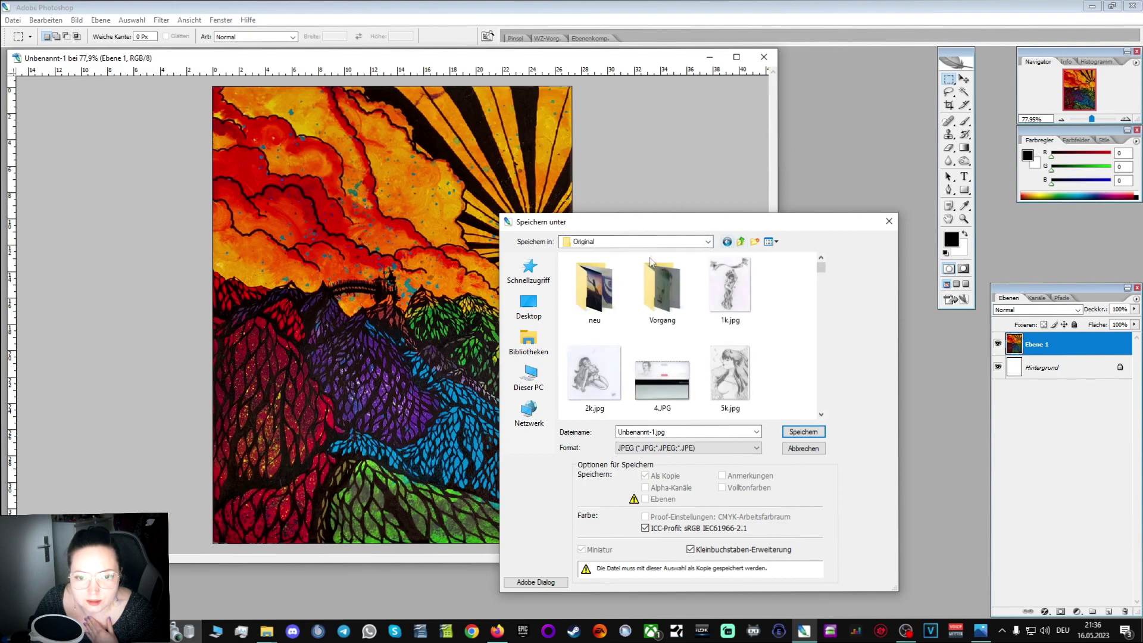
left_click(742, 241)
double_click(592, 270)
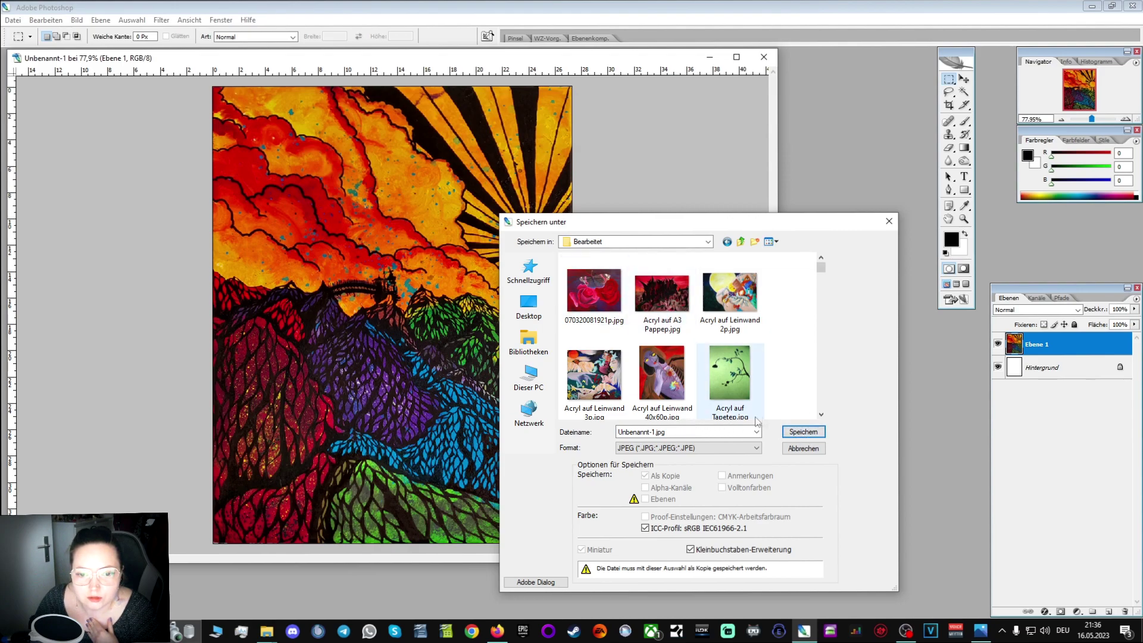
Save the JPEG copy as Unbenannsdasdasdt-1.jpg in the Bearbeitet folder without replacing the existing file, accepting the JPEG options.
left_click(803, 434)
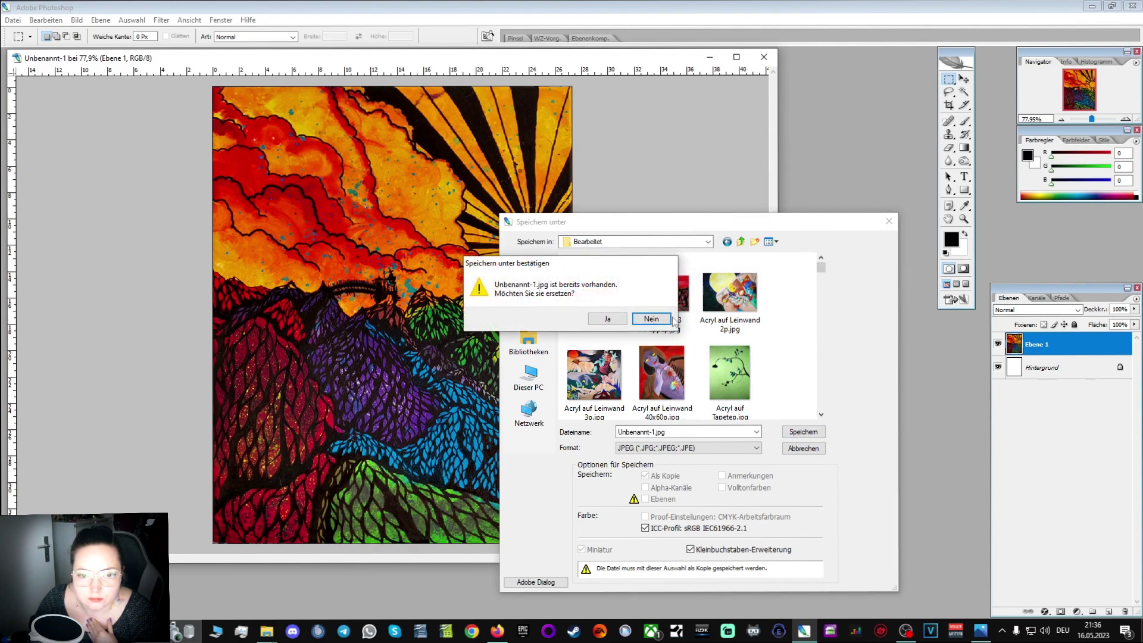
left_click(651, 319)
left_click(659, 432)
key("BackSpace")
type("sdasdasd")
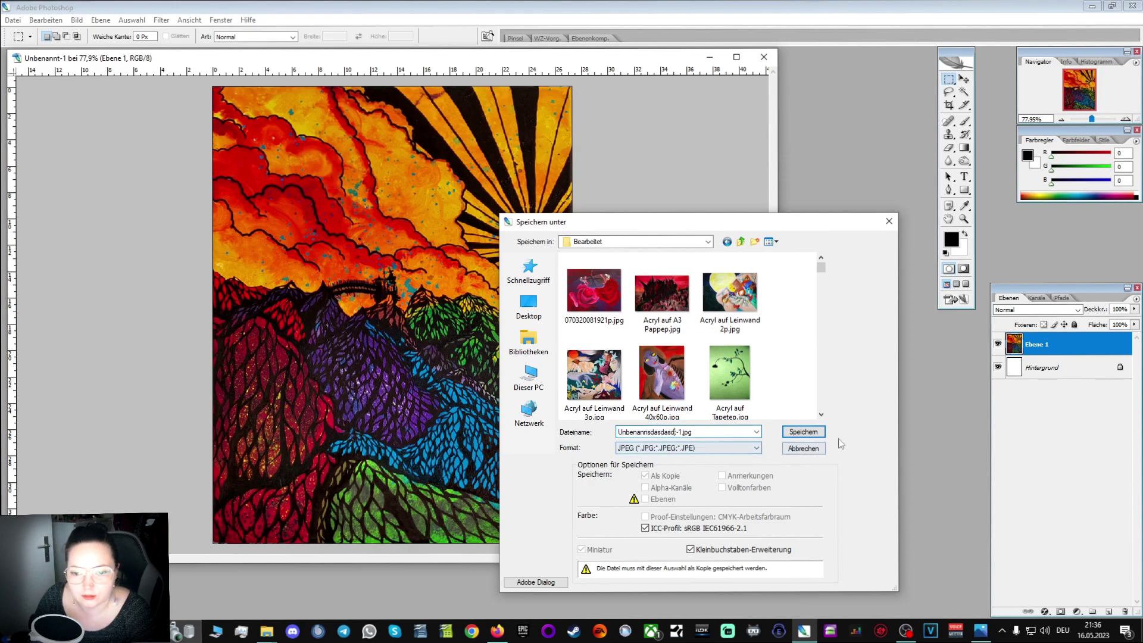
key("Return")
left_click(670, 161)
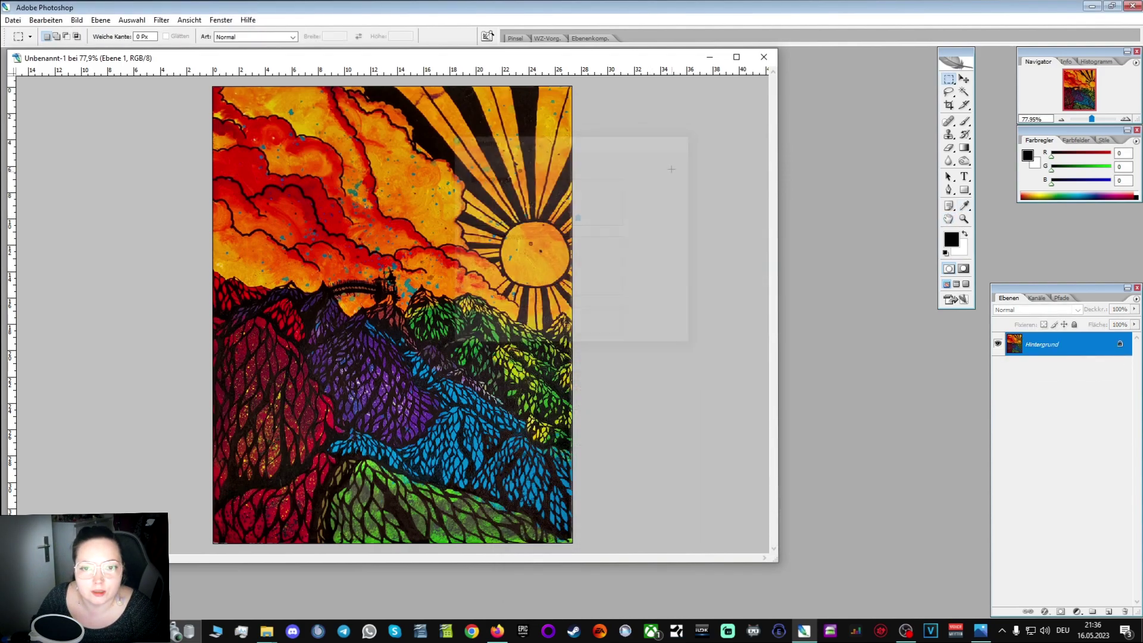
Close the Unbenannt-1 document without saving its changes and minimise Photoshop.
left_click(764, 57)
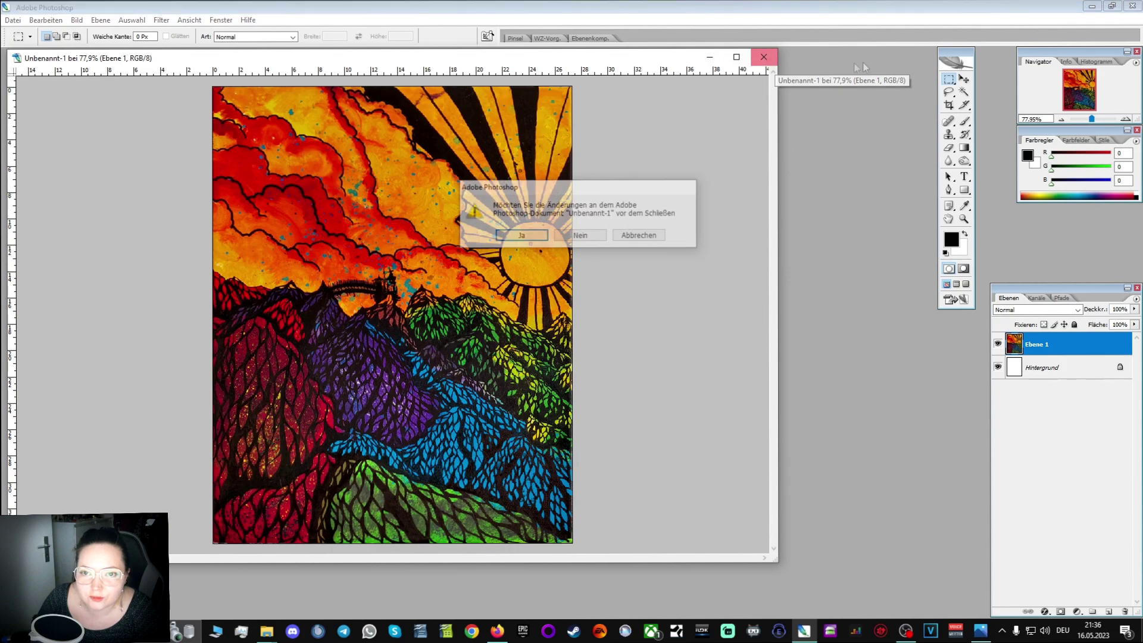
left_click(582, 236)
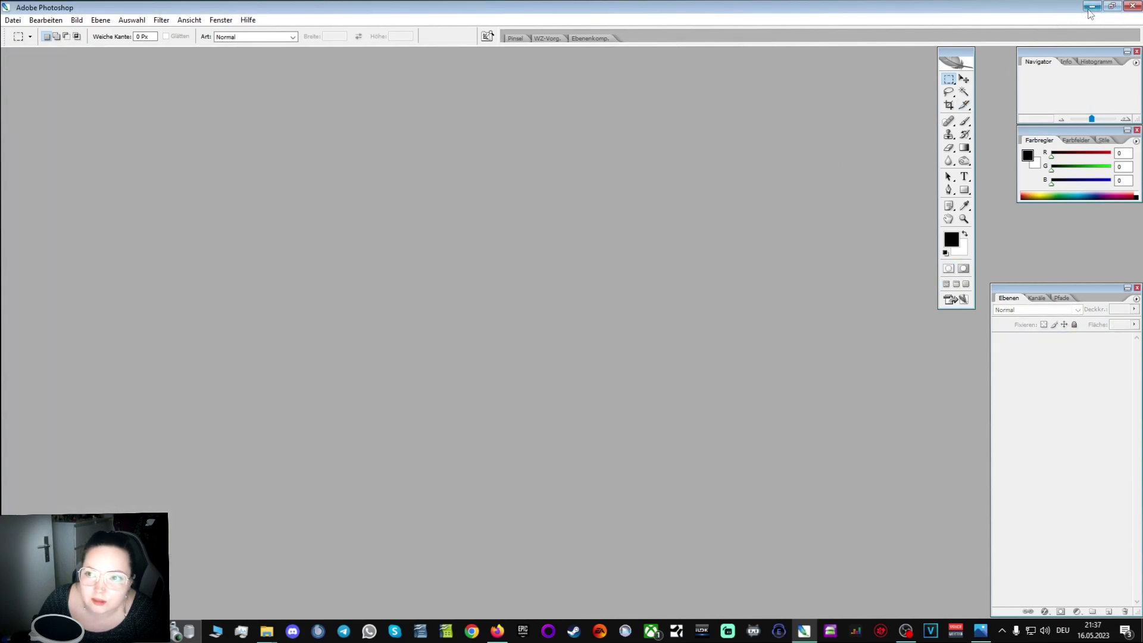
left_click(1090, 7)
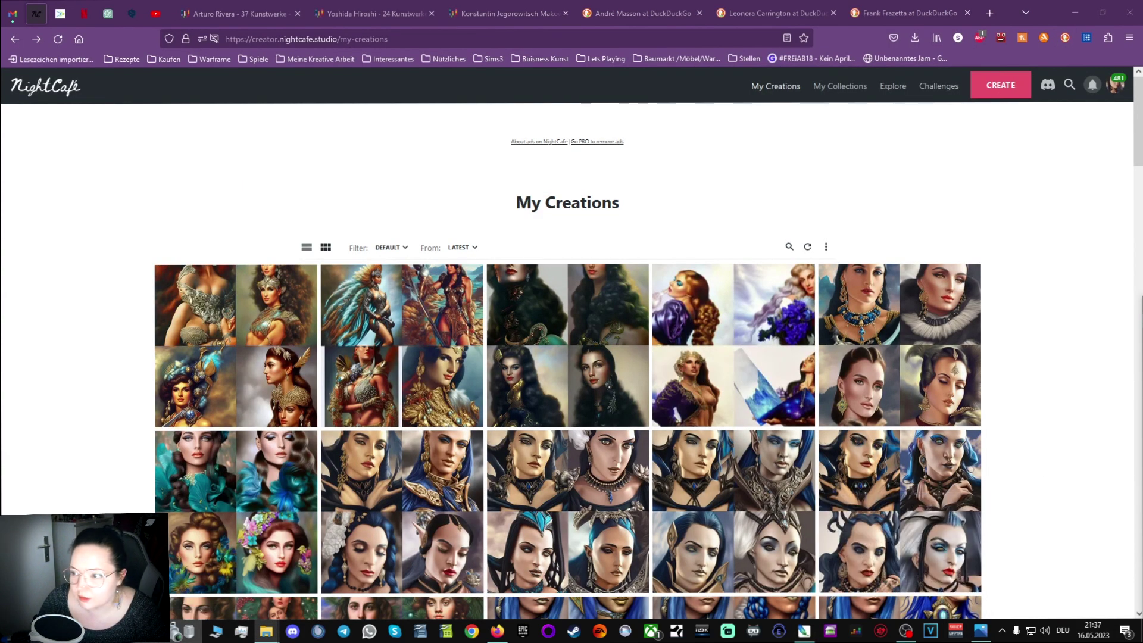
Switch to File Explorer, open the Bearbeitet folder under Scans Kunst, and check Unbenannsdasdasdt-1.jpg in the image viewer.
key("alt+Tab")
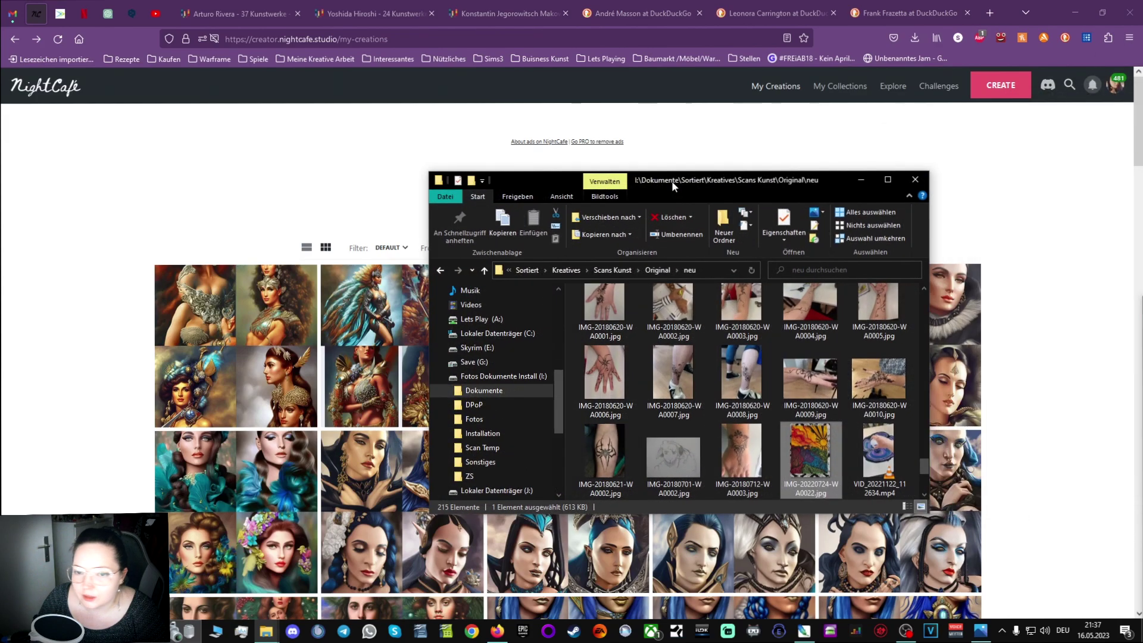
left_click(612, 270)
double_click(613, 302)
scroll(715, 411, "down", 10)
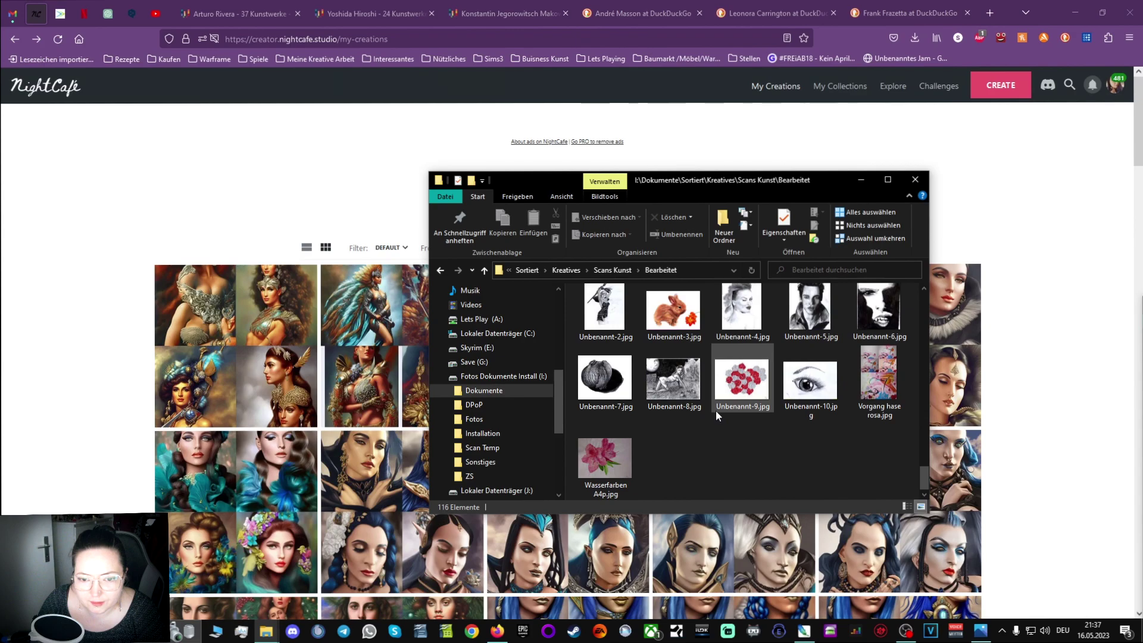
double_click(810, 438)
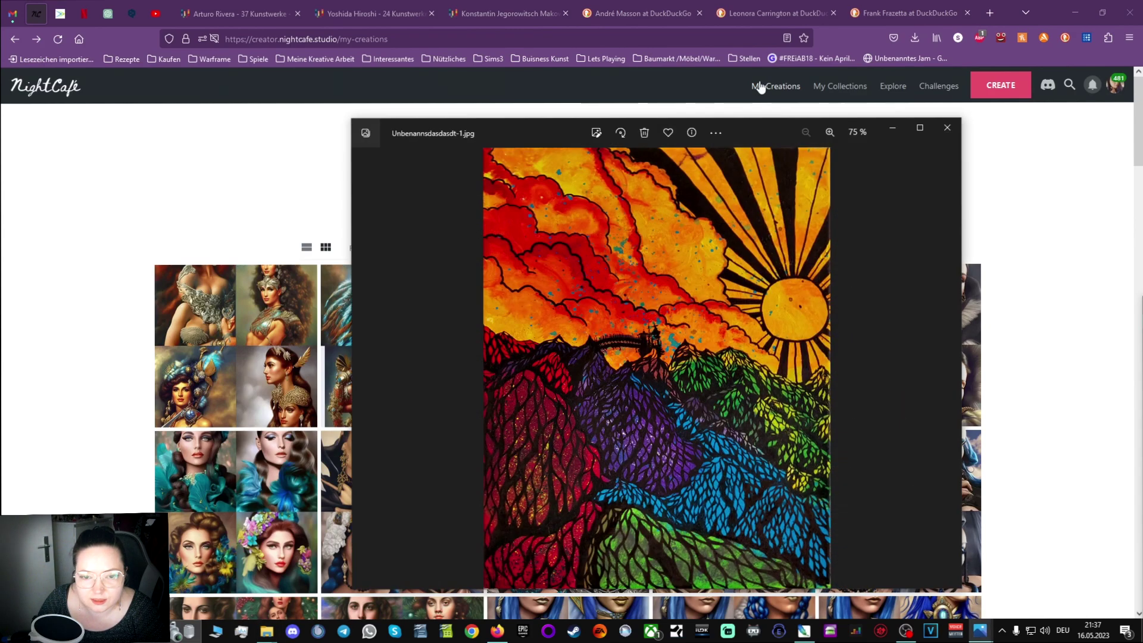
left_click(942, 131)
Move the File Explorer window aside and duplicate the newest entry in NightCafe's My Creations as a new creation.
left_click_drag(709, 185, 1140, 186)
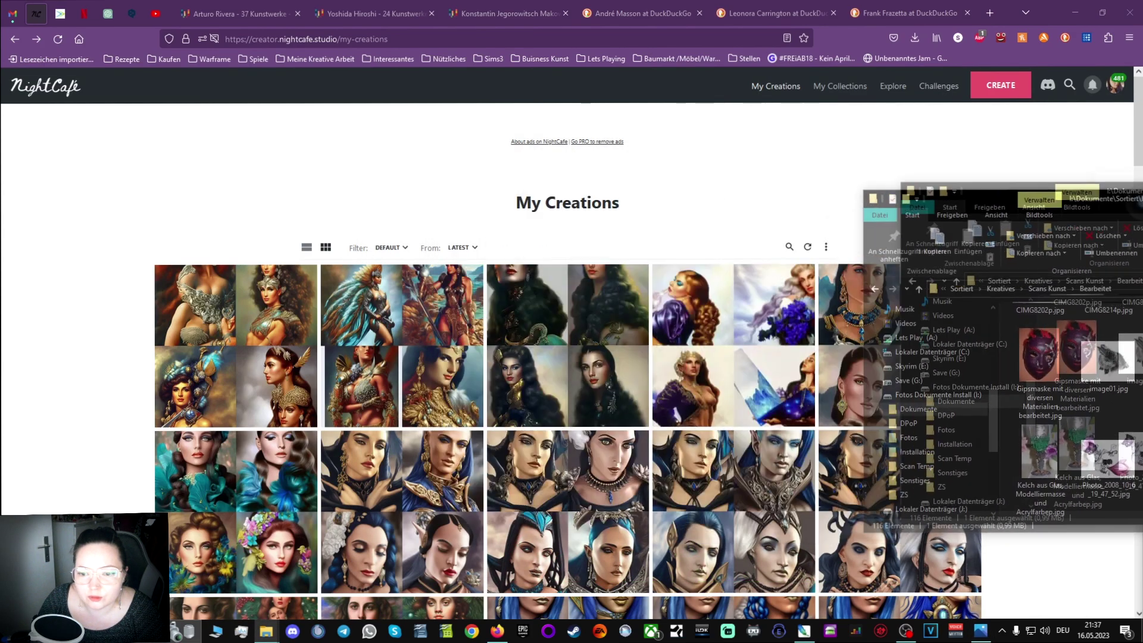
left_click(1042, 354)
scroll(844, 364, "down", 5)
scroll(833, 357, "up", 5)
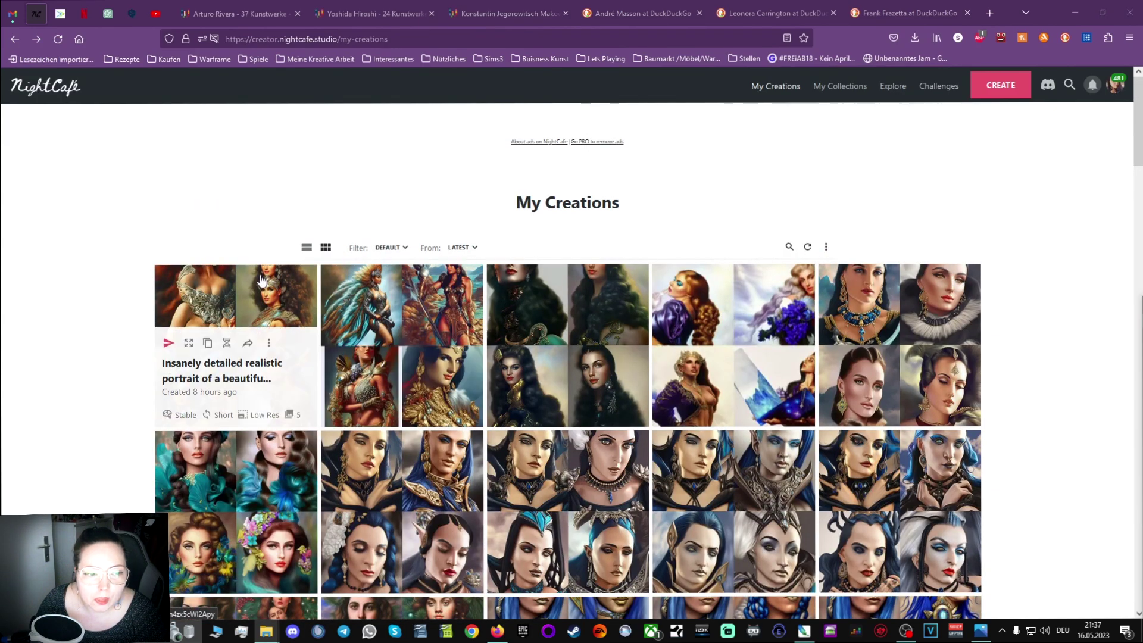
left_click(207, 344)
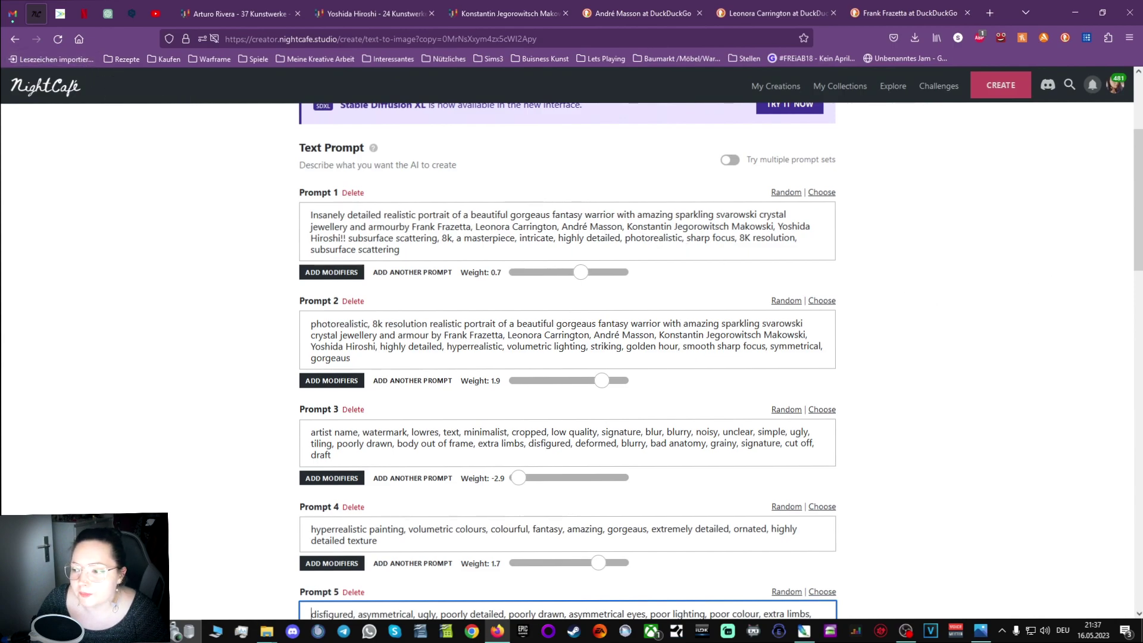
Upload the edited painting from the Bearbeitet folder and choose it as the start image.
scroll(893, 372, "down", 9)
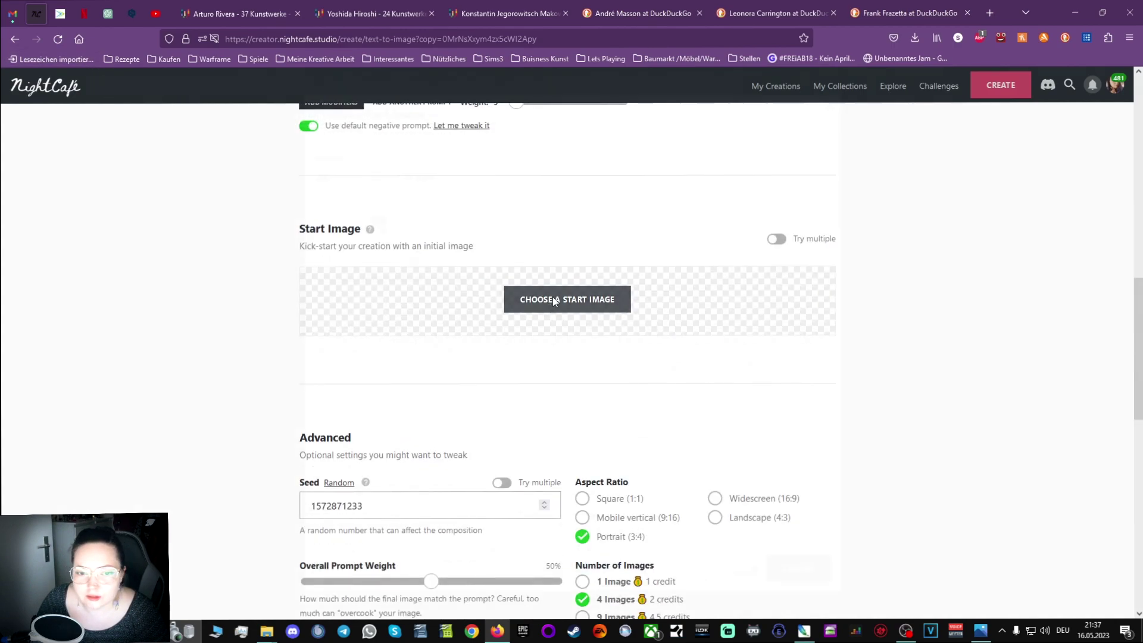
left_click(554, 301)
mouse_move(490, 307)
left_mouse_down()
mouse_move(382, 254)
mouse_move(384, 265)
left_mouse_up()
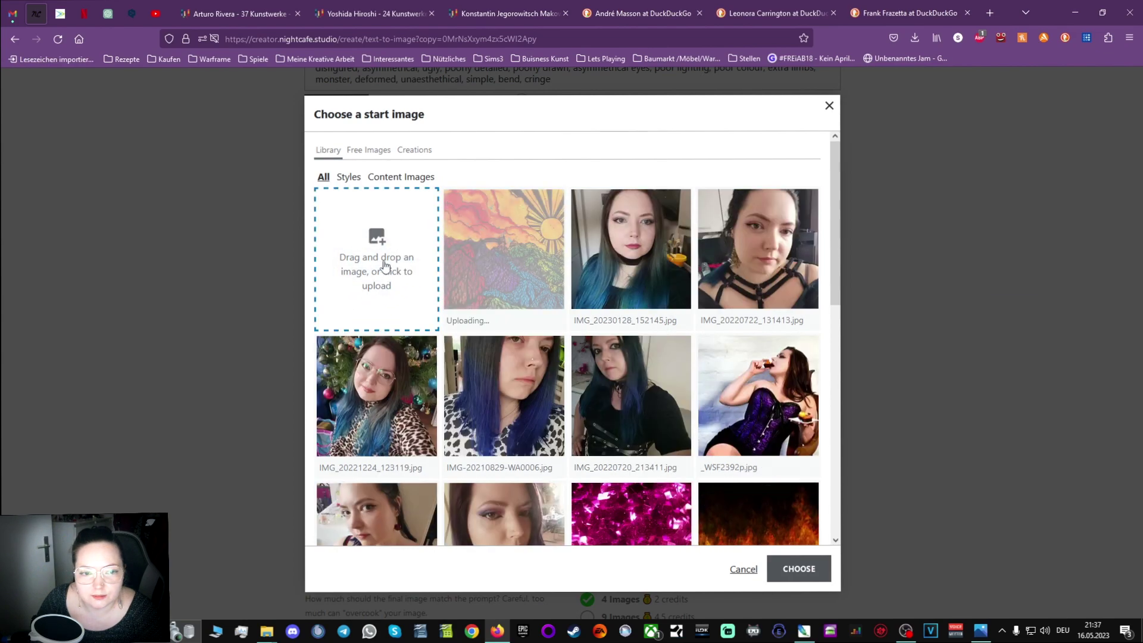
left_click(798, 571)
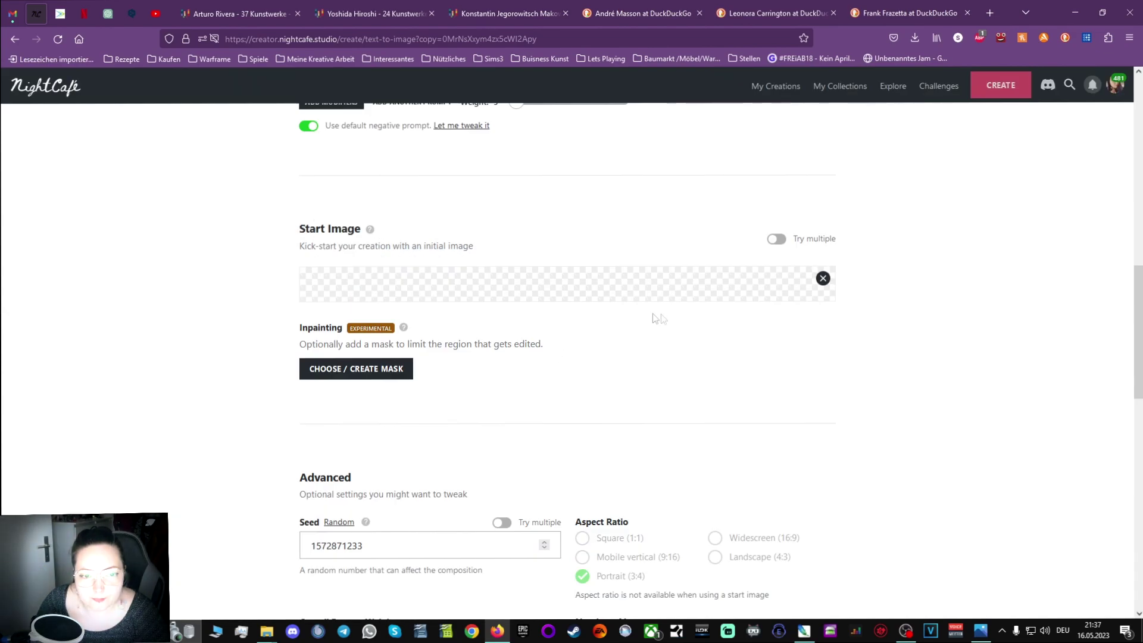
In Prompt 1, replace the realistic portrait, warrior and armour description with "surreal asian landscape painting" before the artist names.
scroll(714, 316, "up", 4)
scroll(749, 317, "up", 4)
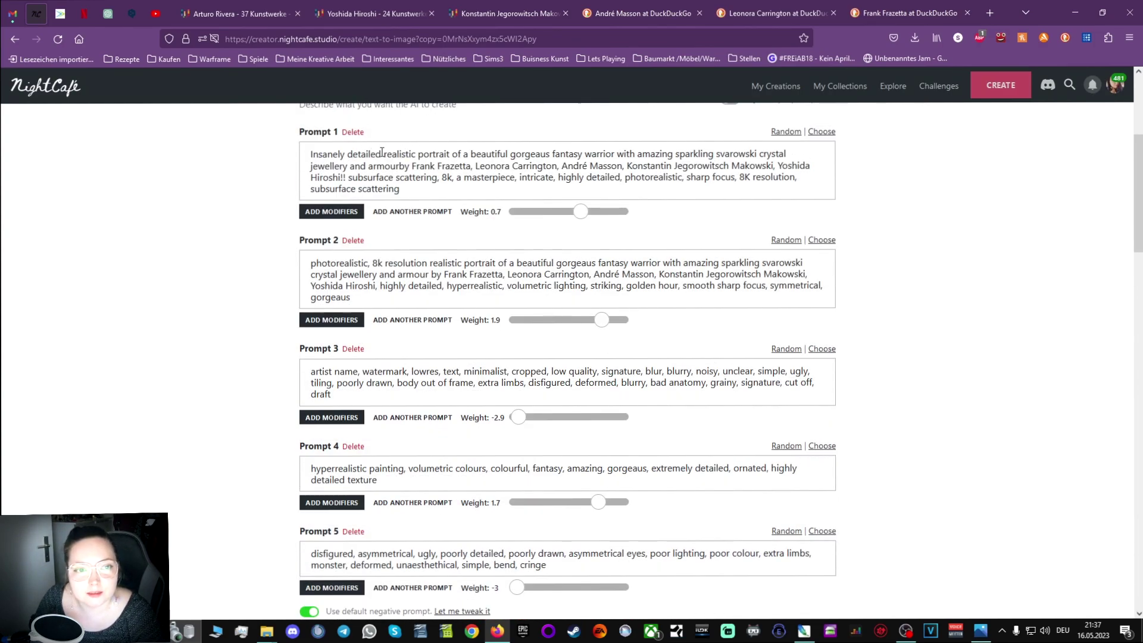
left_click_drag(418, 154, 453, 154)
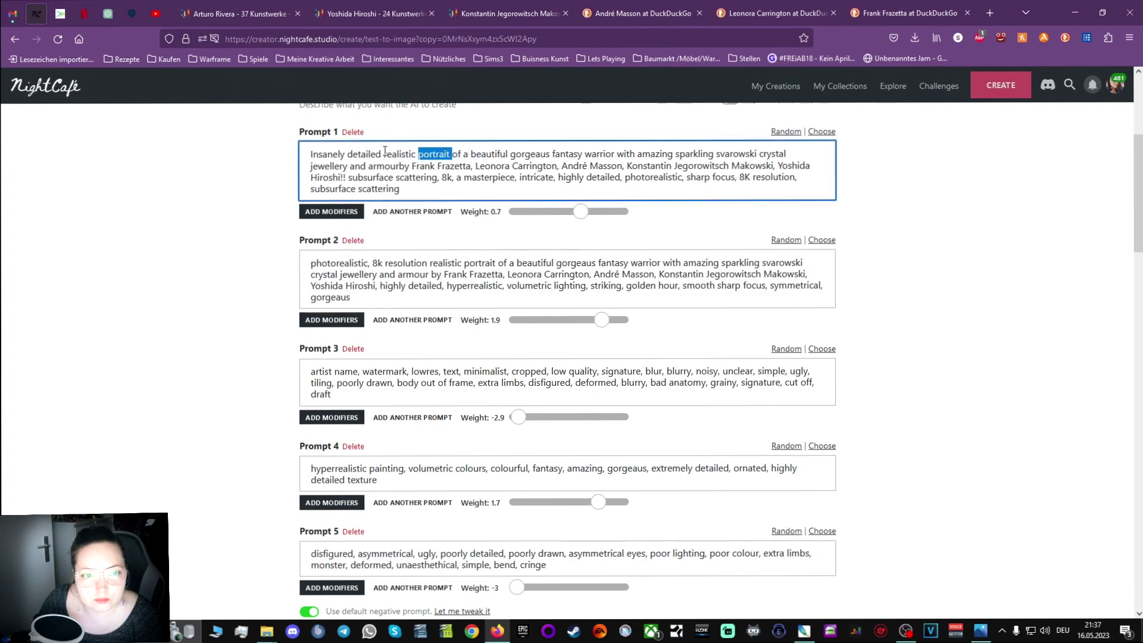
mouse_move(384, 153)
left_mouse_down()
mouse_move(788, 153)
mouse_move(364, 155)
mouse_move(397, 167)
left_mouse_up()
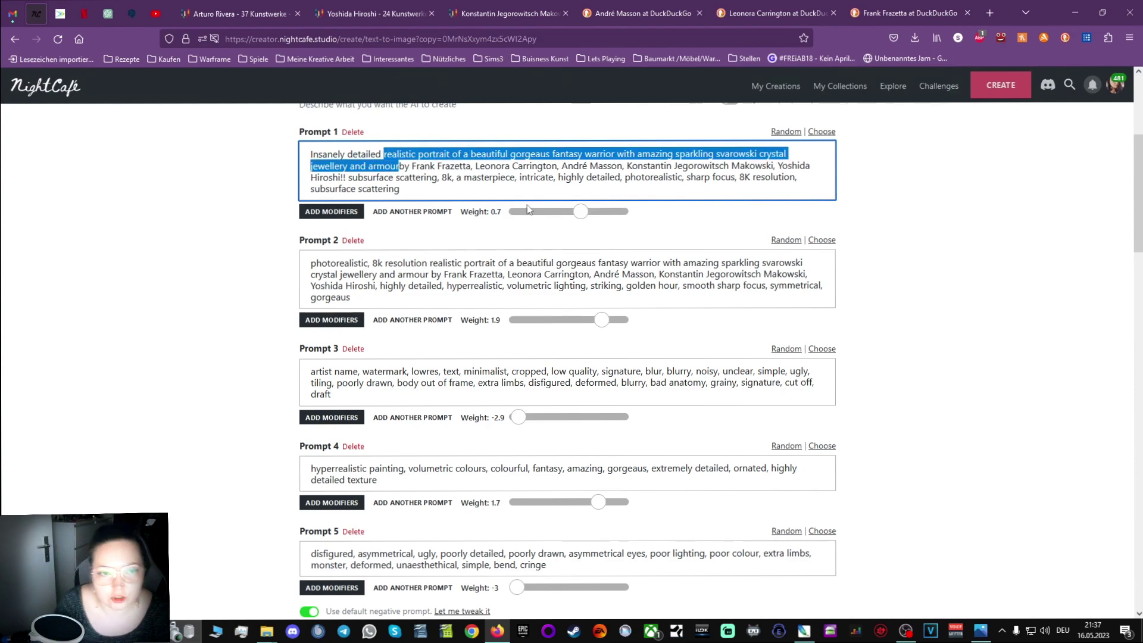
key("BackSpace")
key("BackSpace")
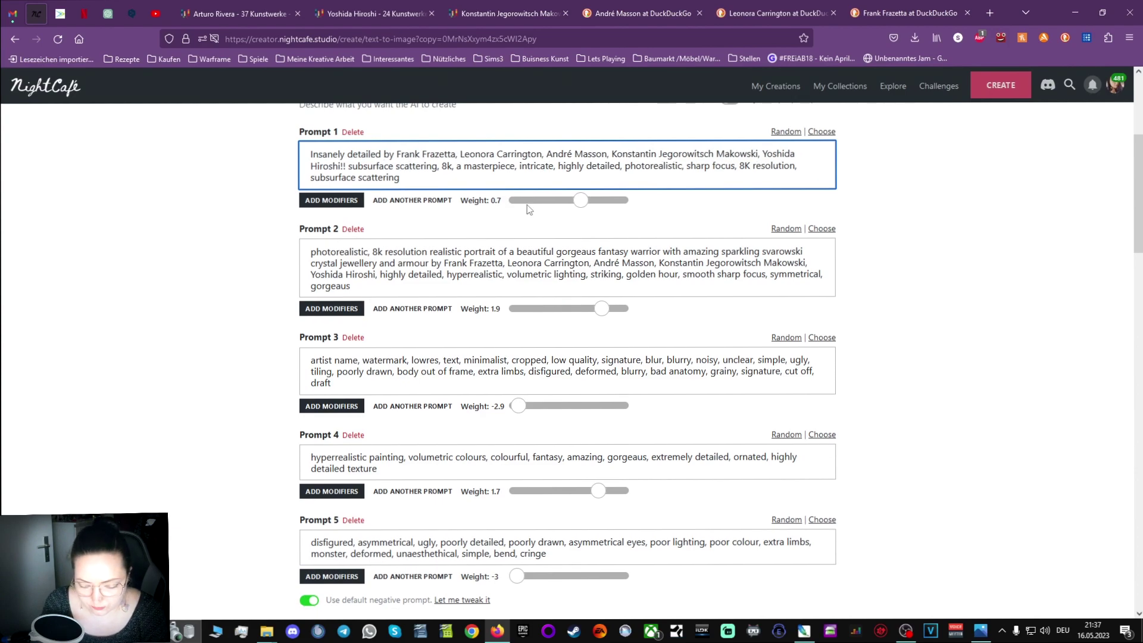
type("surreal")
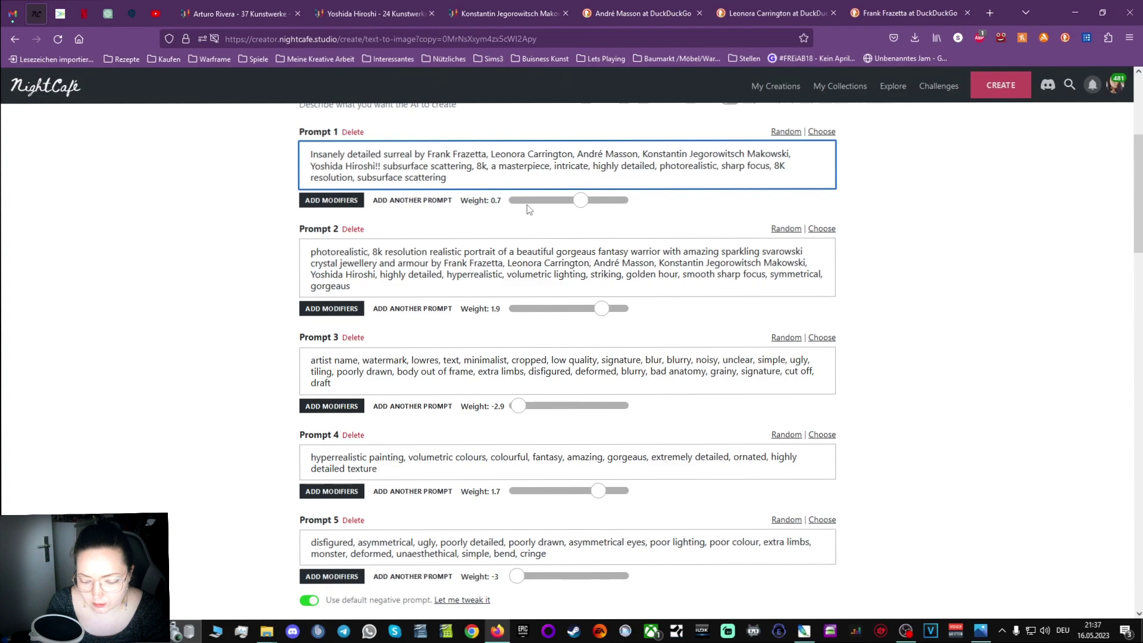
type(" landsca")
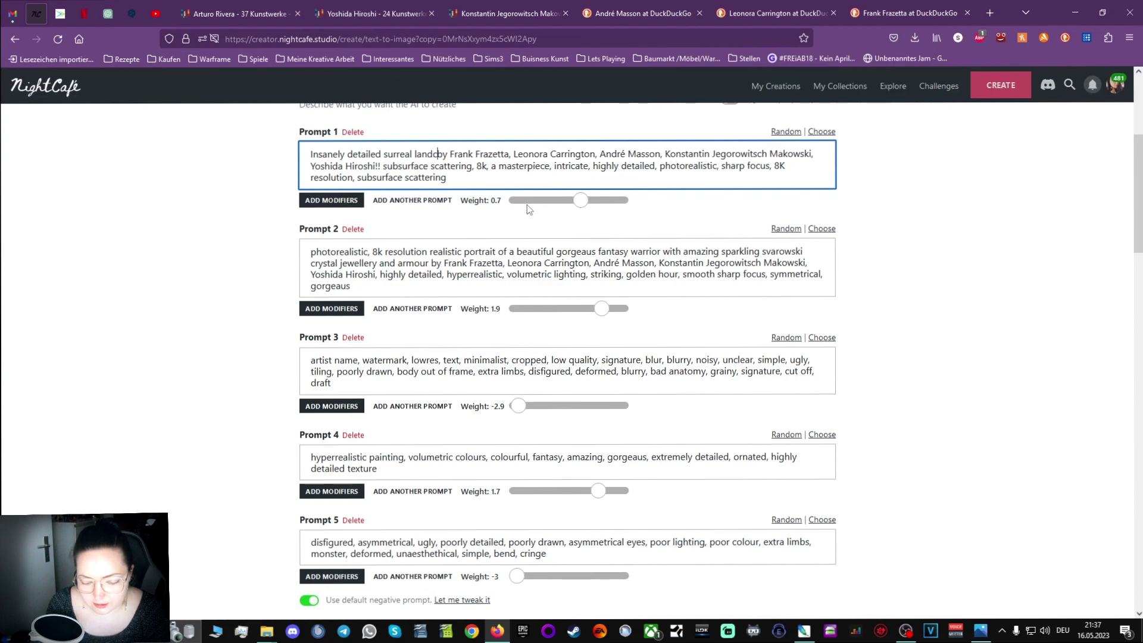
type("pe ")
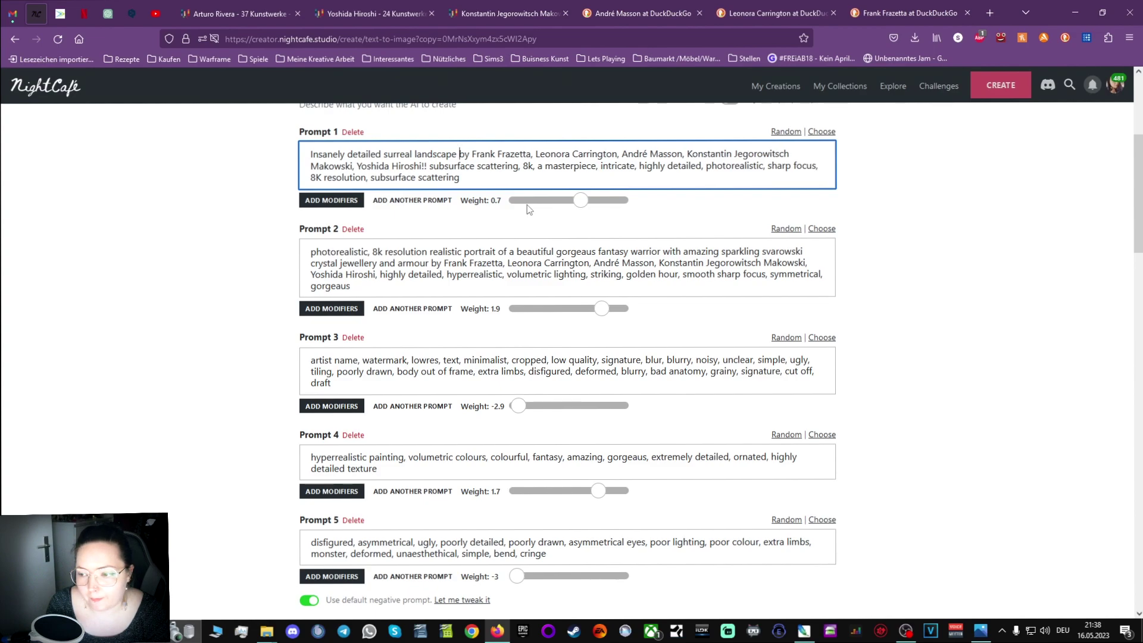
type("painting")
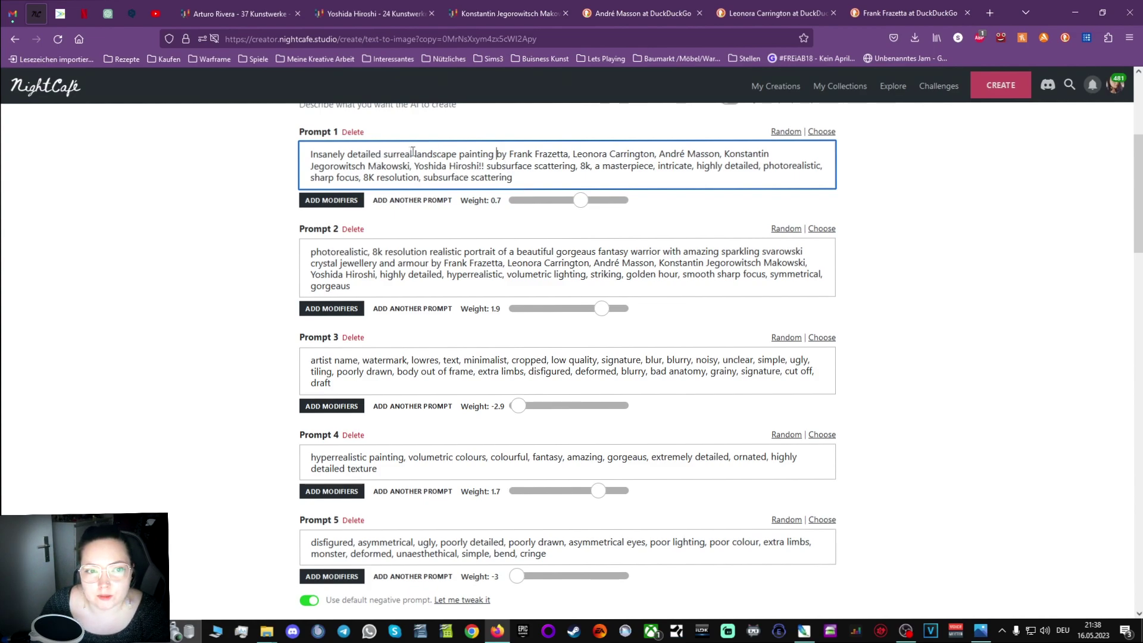
type("asian")
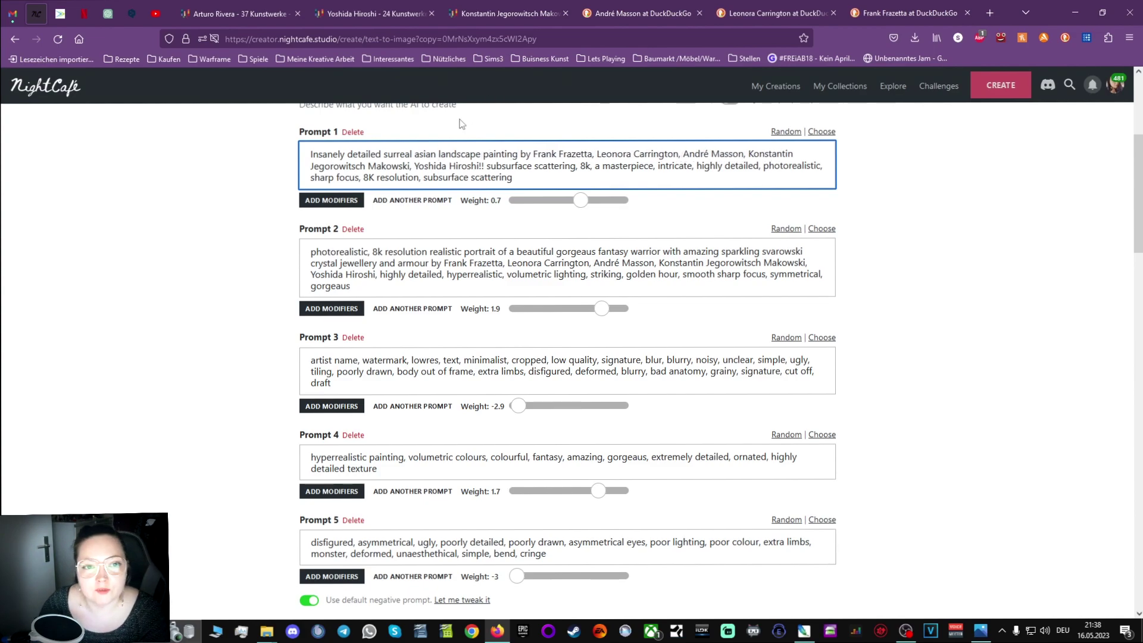
Look at the original photo and the edited version of the painting in the image viewer, and return to the prompts.
left_click(979, 630)
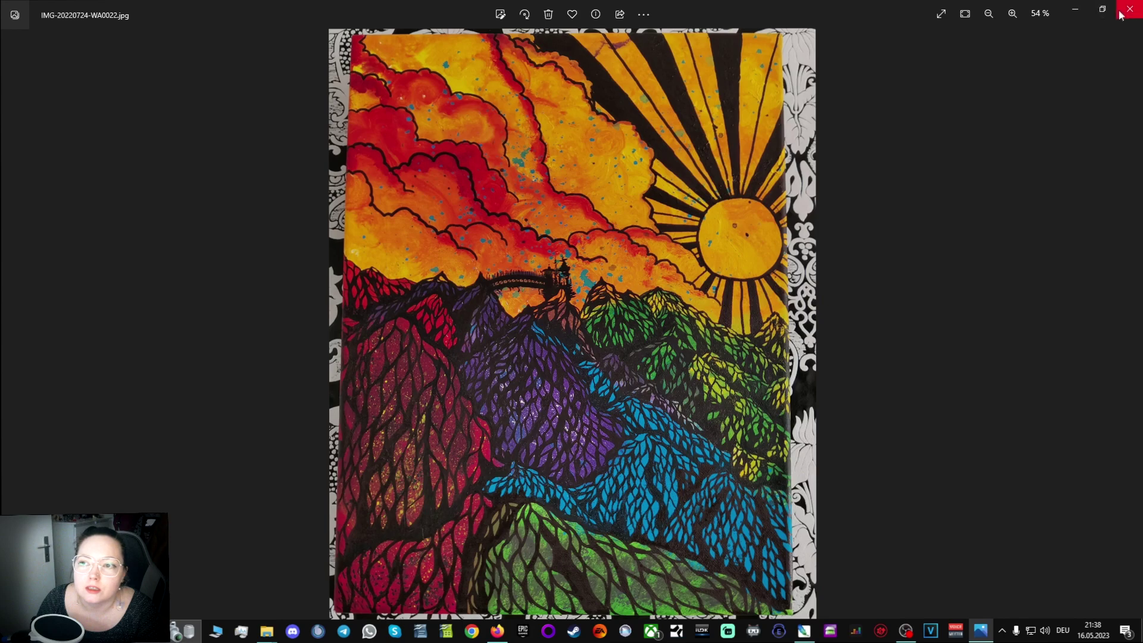
left_click(1076, 13)
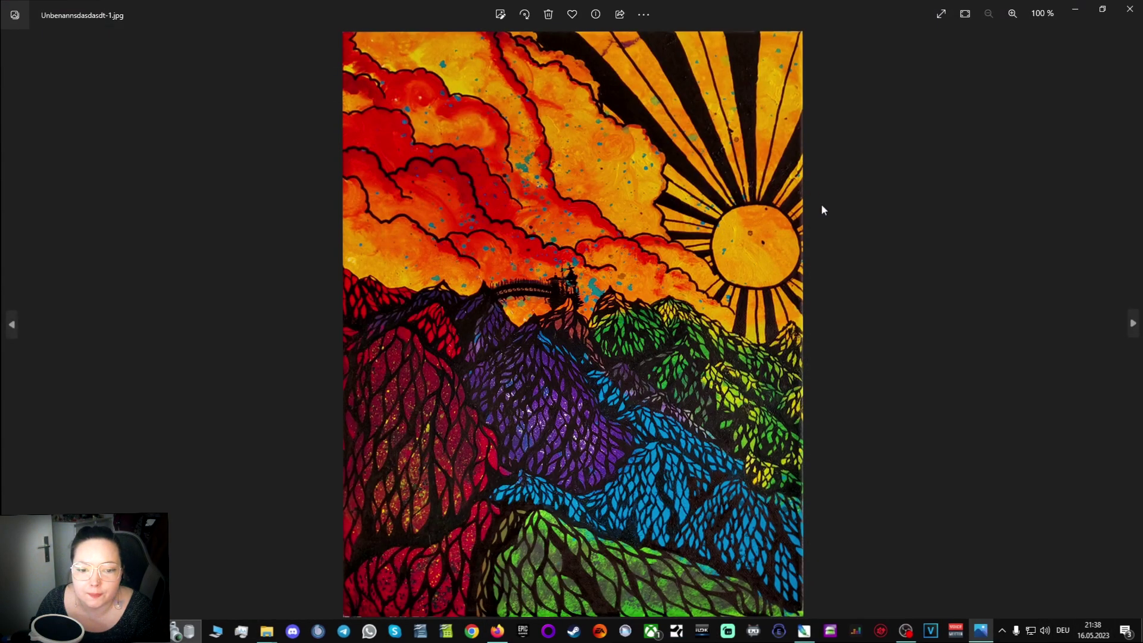
left_click(1071, 11)
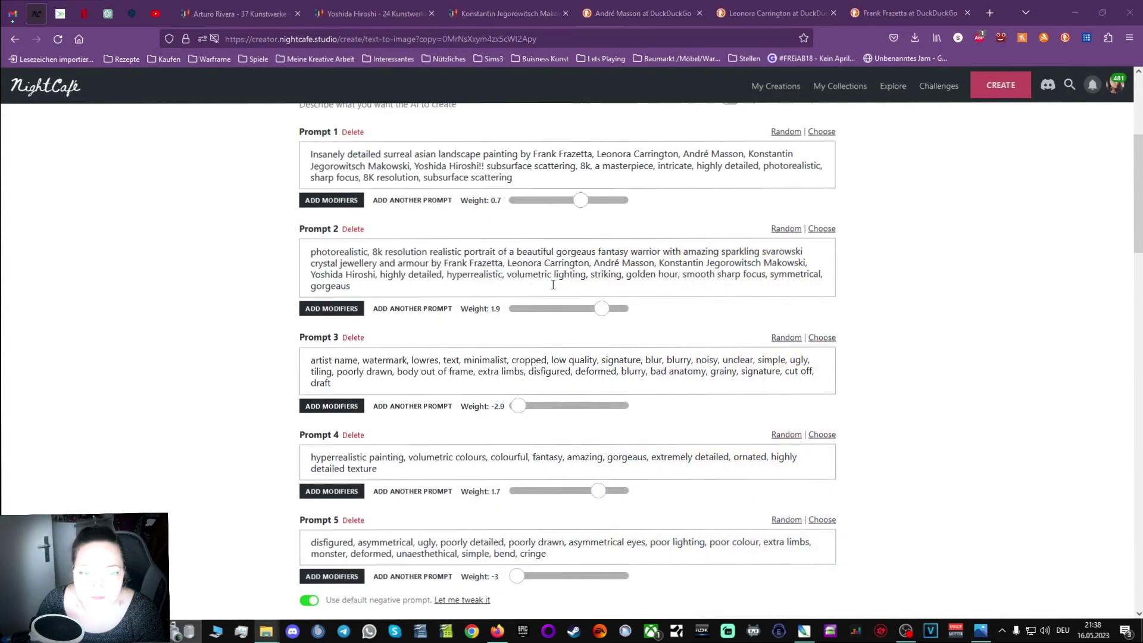
Copy "surreal asian landscape painting" from Prompt 1 over the portrait, warrior and armour description in Prompt 2.
mouse_move(384, 154)
left_mouse_down()
mouse_move(566, 154)
mouse_move(527, 165)
mouse_move(522, 153)
left_mouse_up()
key("ctrl+c")
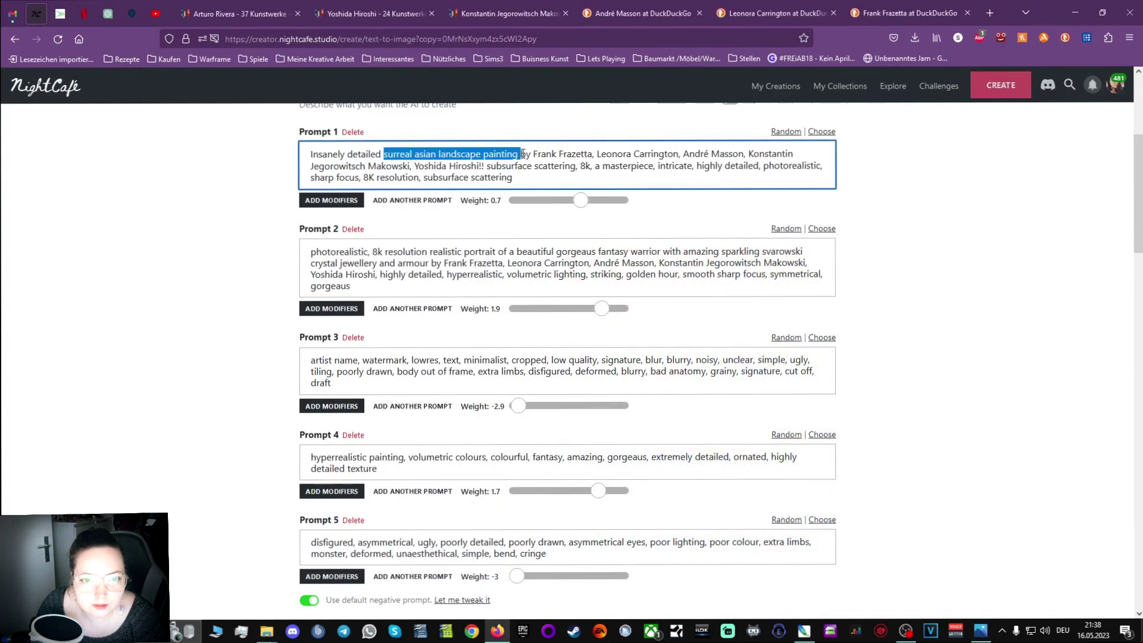
left_click(483, 250)
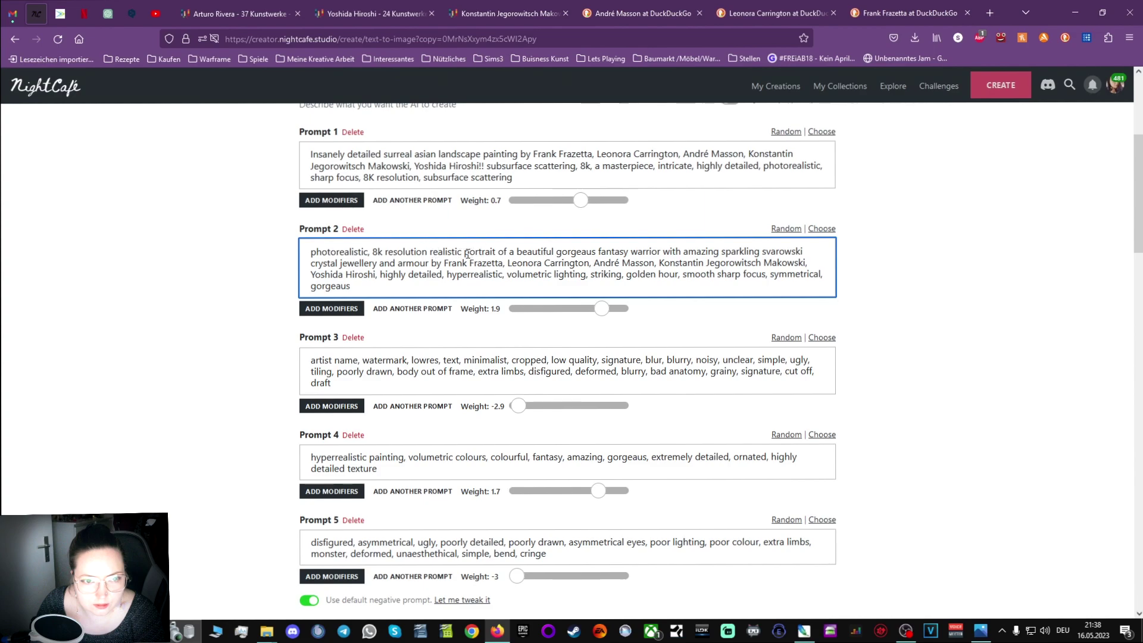
left_click_drag(464, 251, 417, 268)
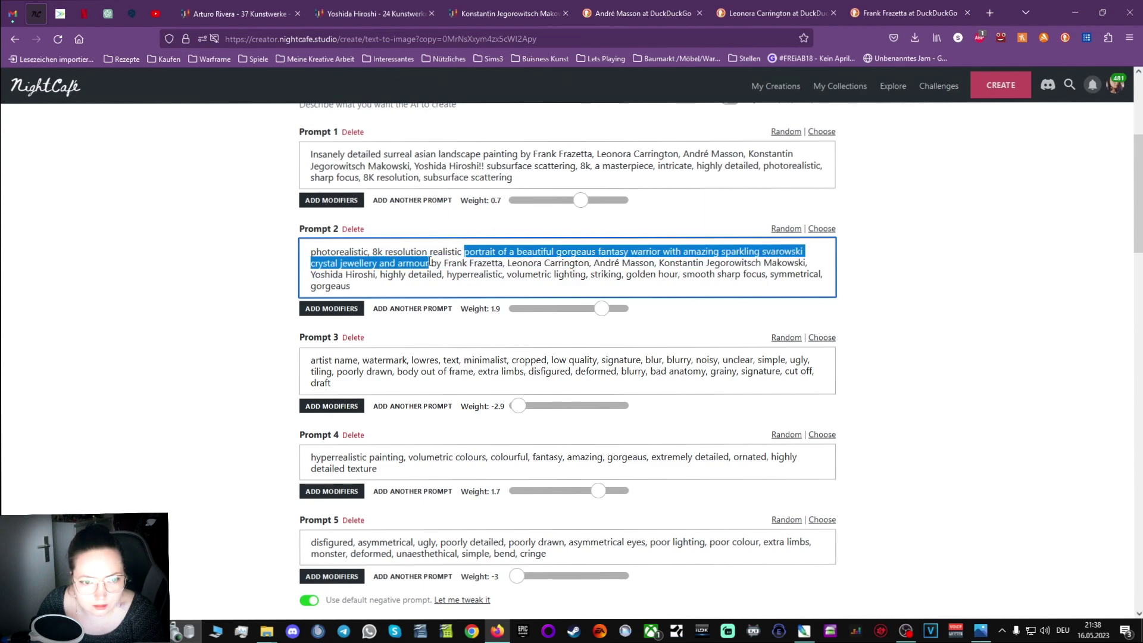
key("ctrl+v")
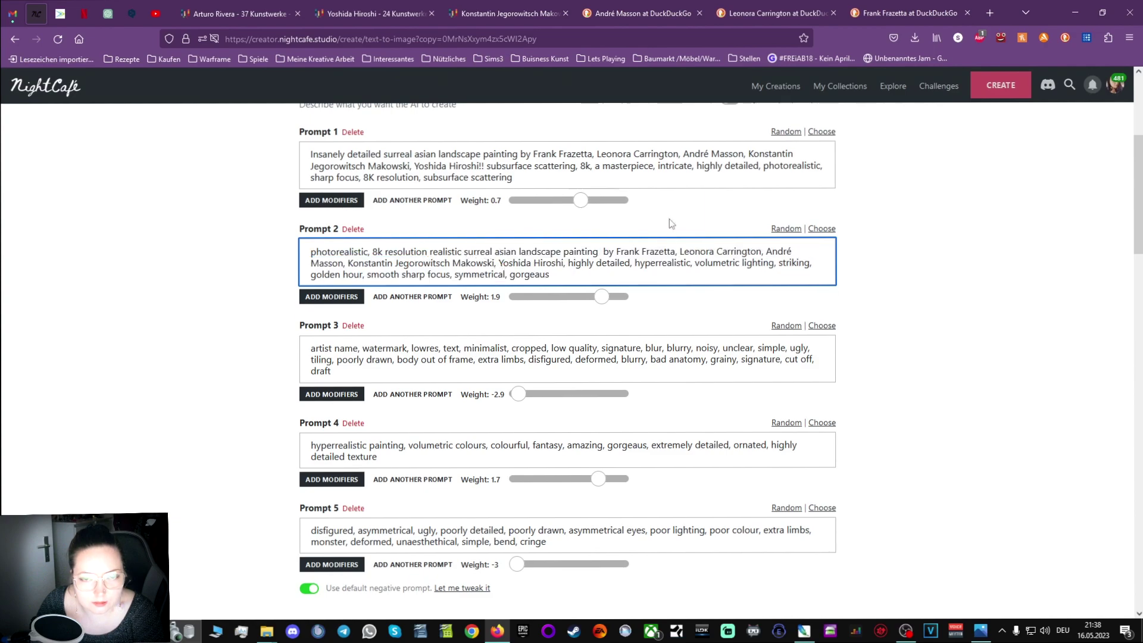
Browse the WikiArt pages of Arturo Rivera and Yoshida Hiroshi for their artworks, and return to the NightCafe prompts.
left_click(219, 14)
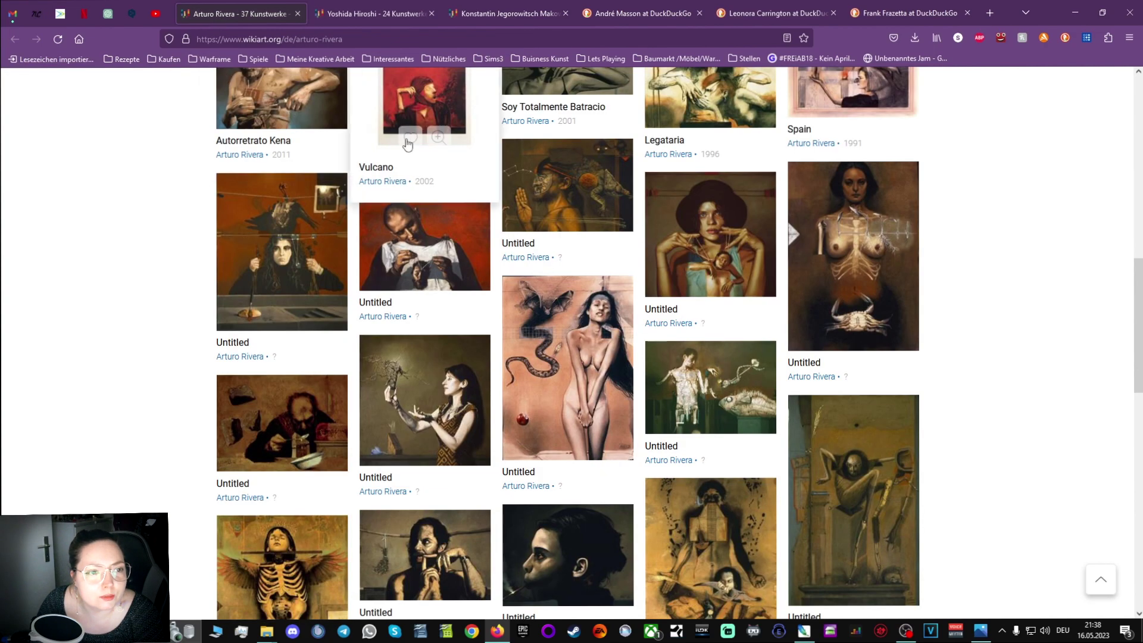
scroll(405, 141, "up", 4)
scroll(407, 138, "up", 8)
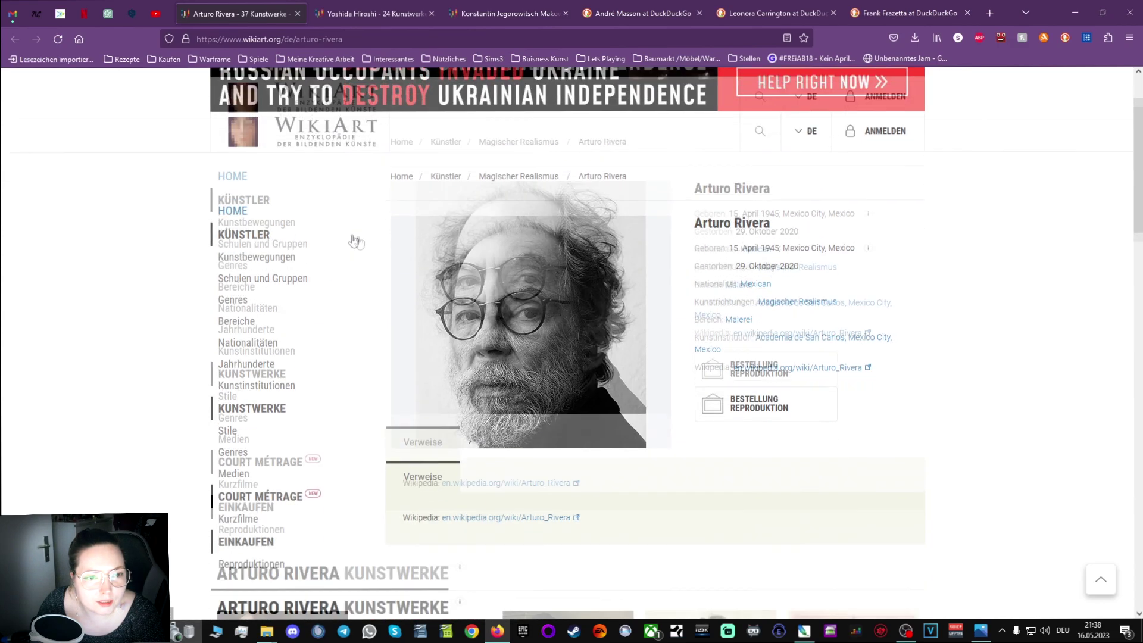
scroll(355, 241, "down", 4)
left_click_drag(216, 327, 344, 327)
left_click(376, 14)
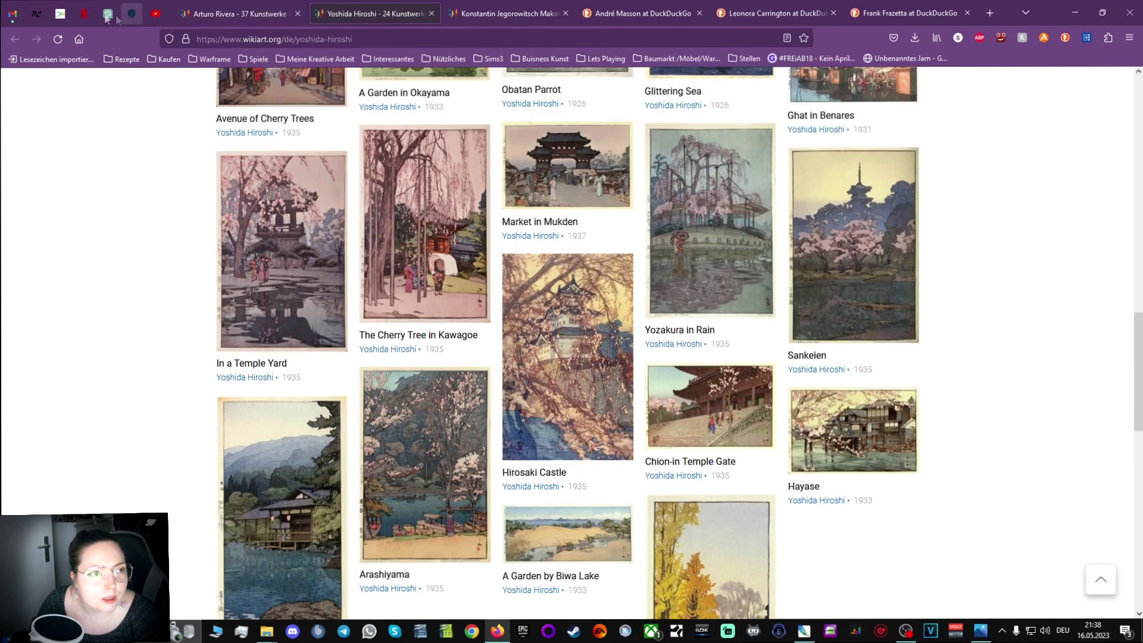
left_click(35, 17)
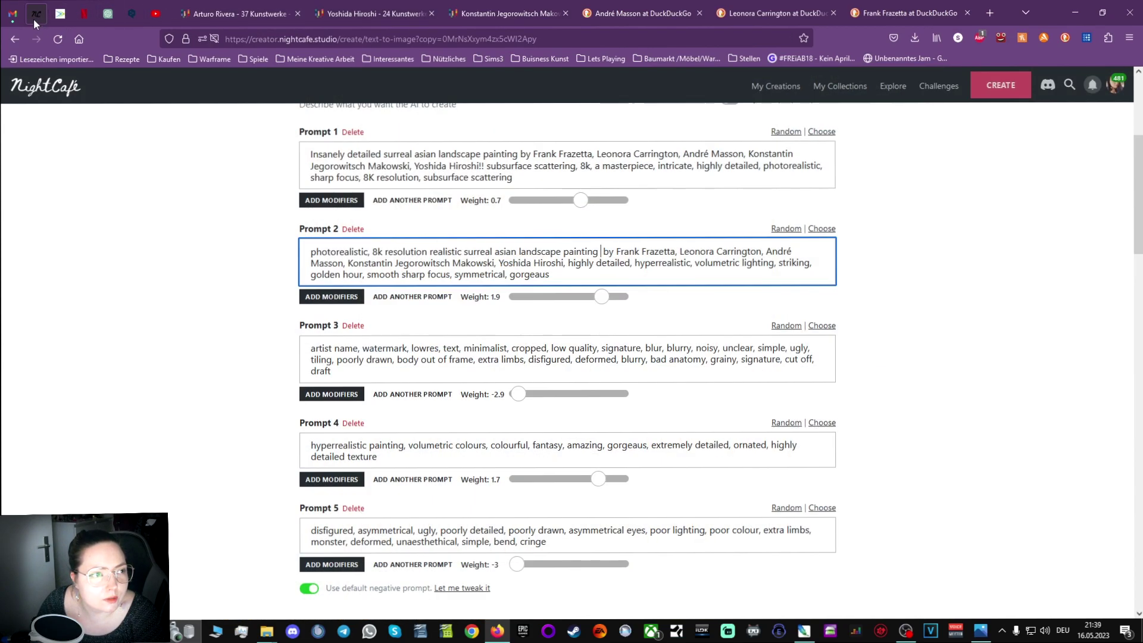
Add "Arturo Rivera," before Frank Frazetta in the artist lists of Prompt 1 and Prompt 2.
left_click(533, 154)
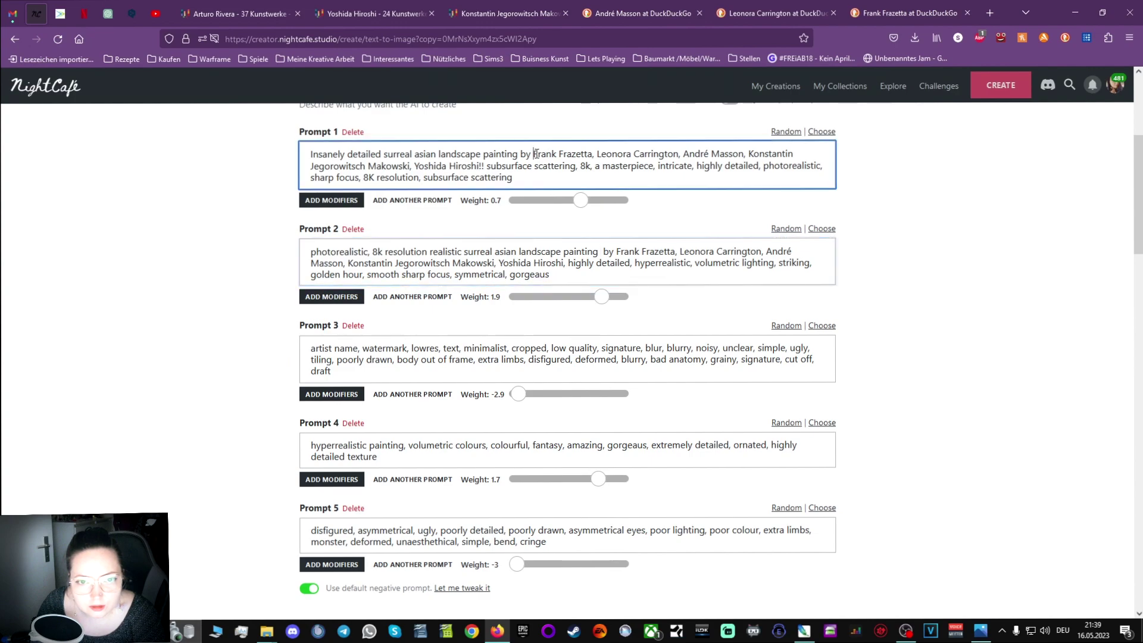
type("Arturo Rivera")
type(",")
left_click(617, 251)
type("Arturo Rivera,")
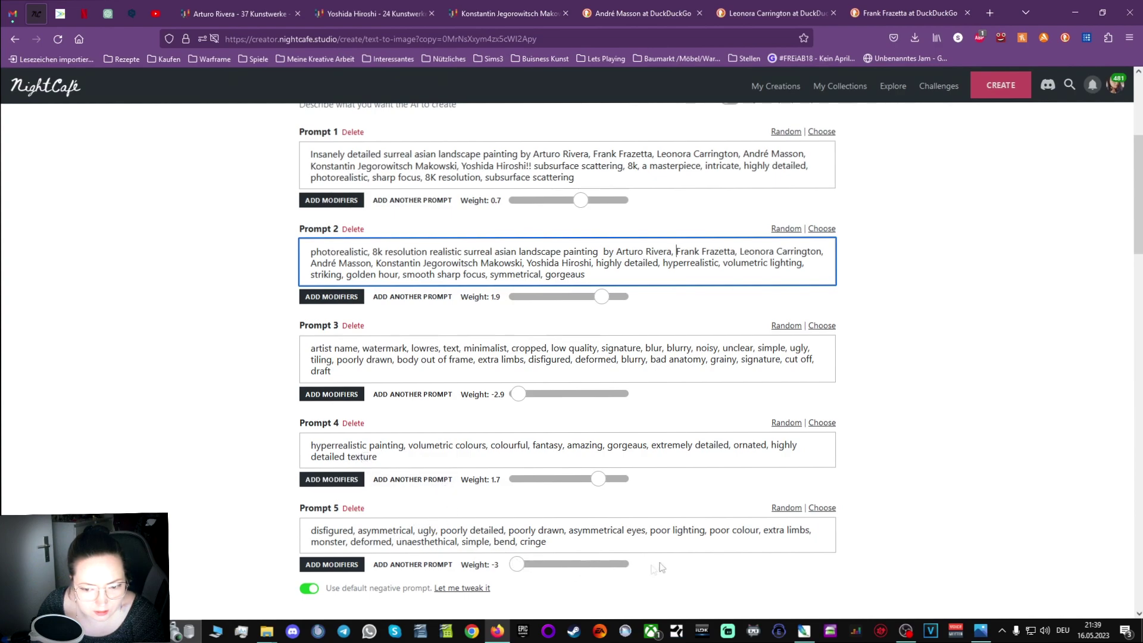
Check the prompts, start image and advanced settings, and generate the surreal asian landscape creation.
scroll(888, 518, "down", 2)
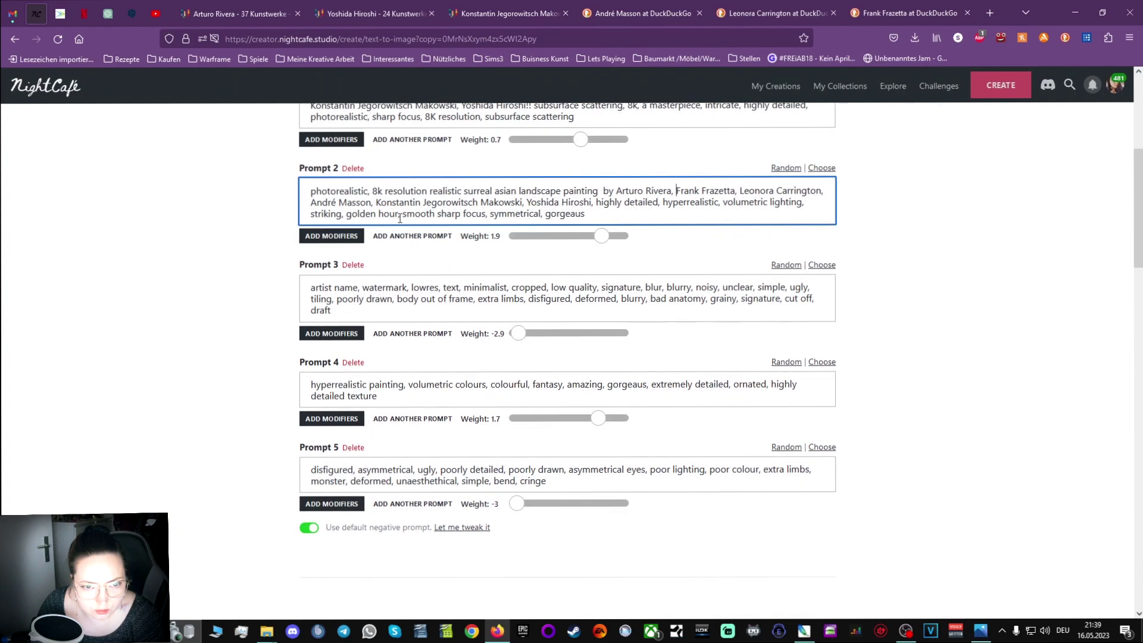
scroll(608, 250, "up", 2)
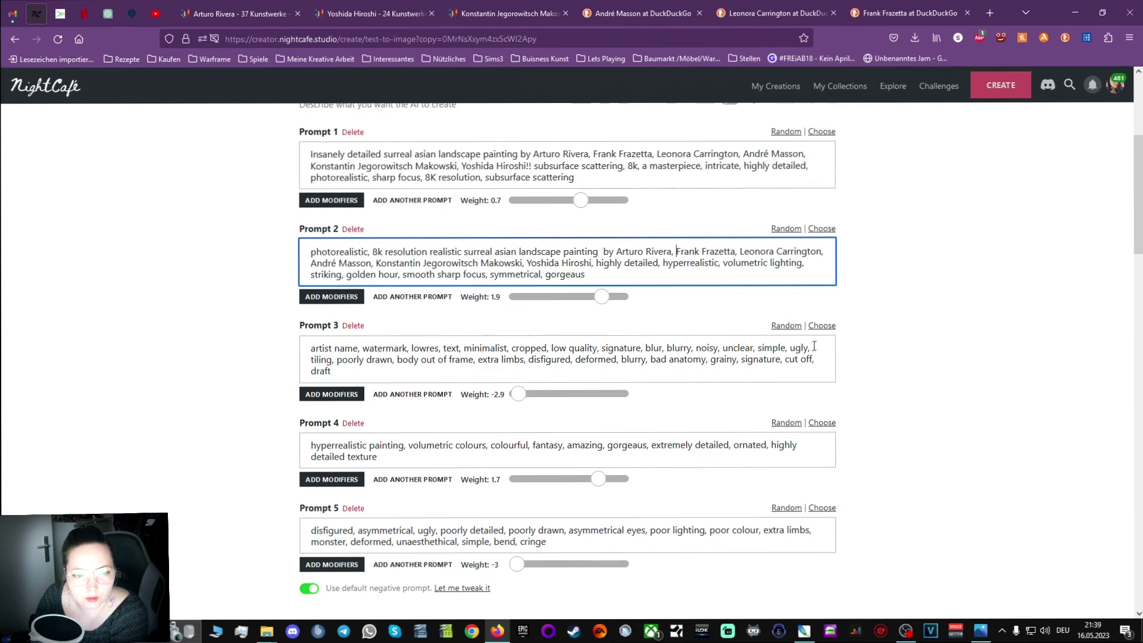
scroll(814, 346, "down", 8)
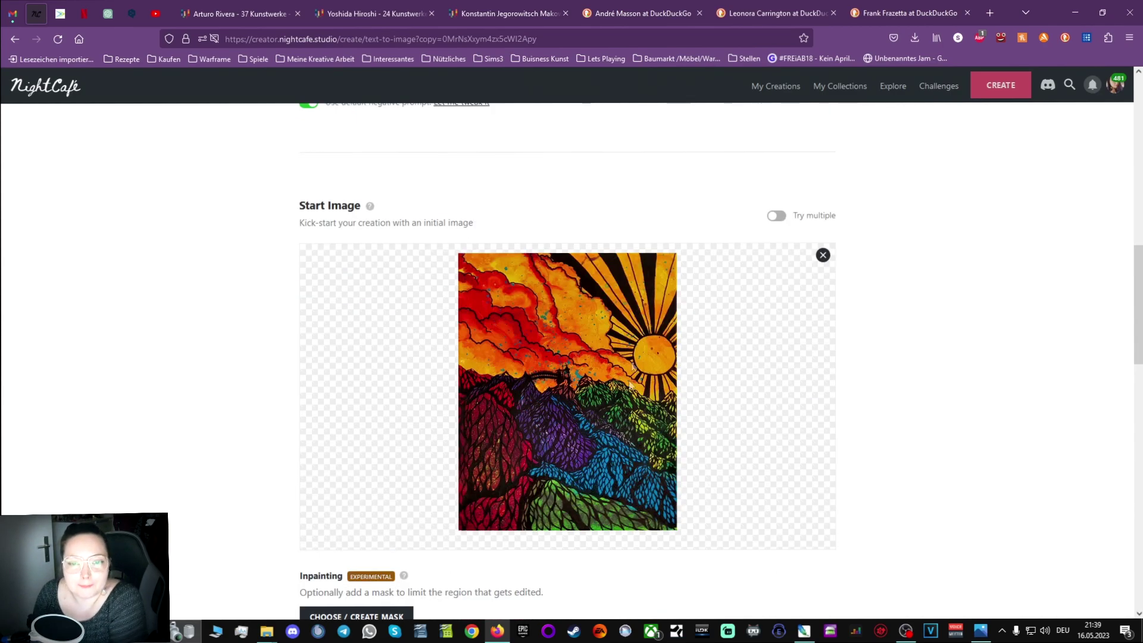
scroll(863, 409, "down", 10)
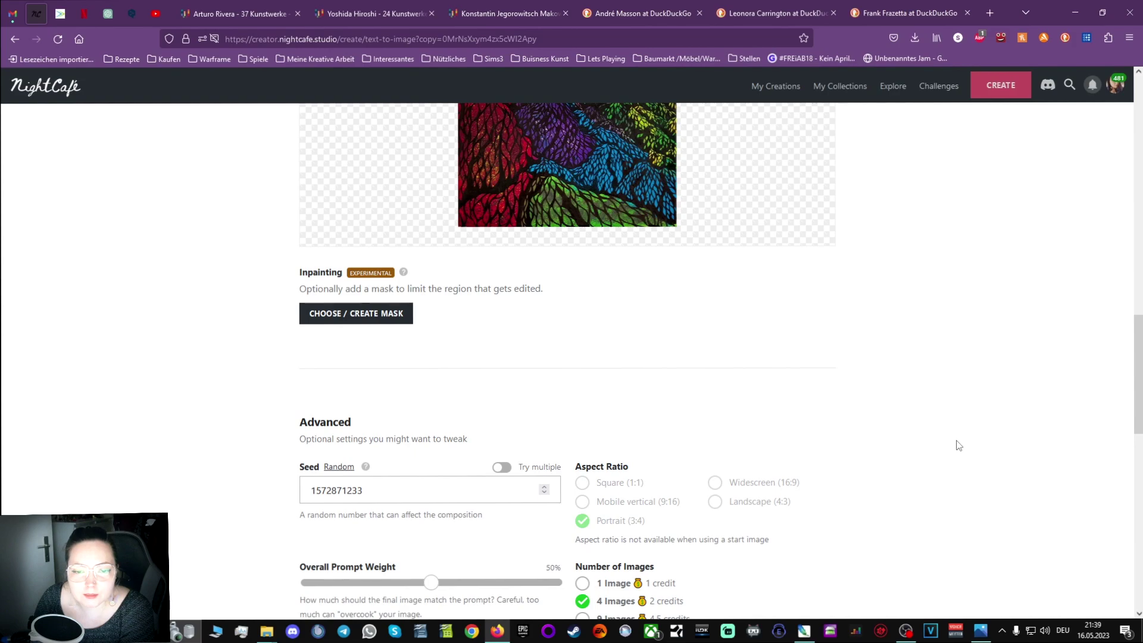
scroll(782, 384, "down", 6)
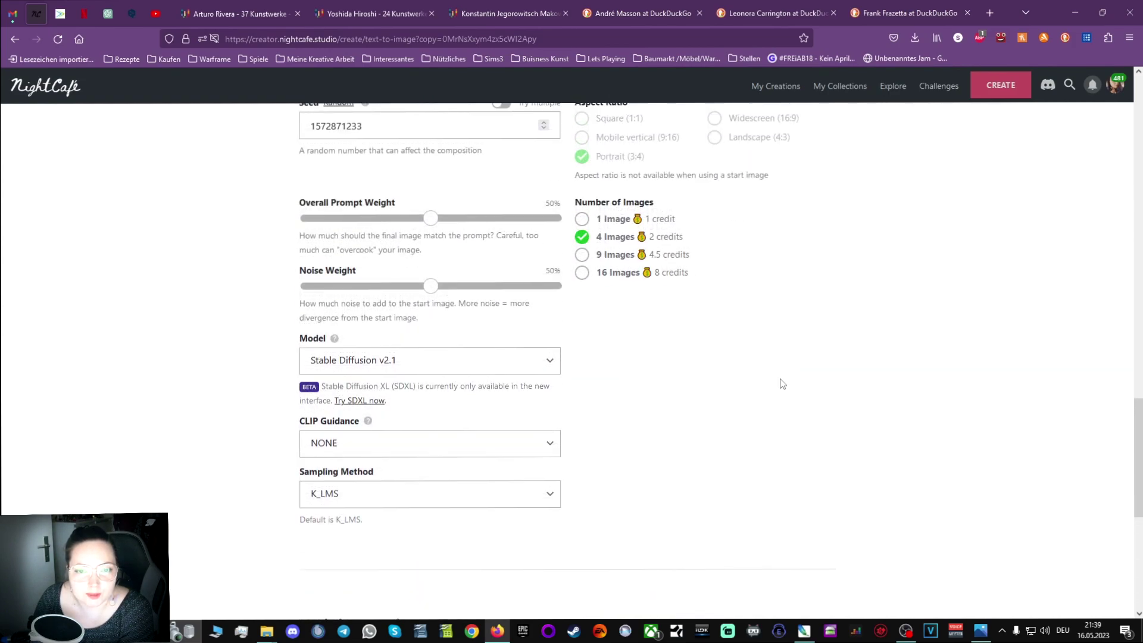
left_click(527, 539)
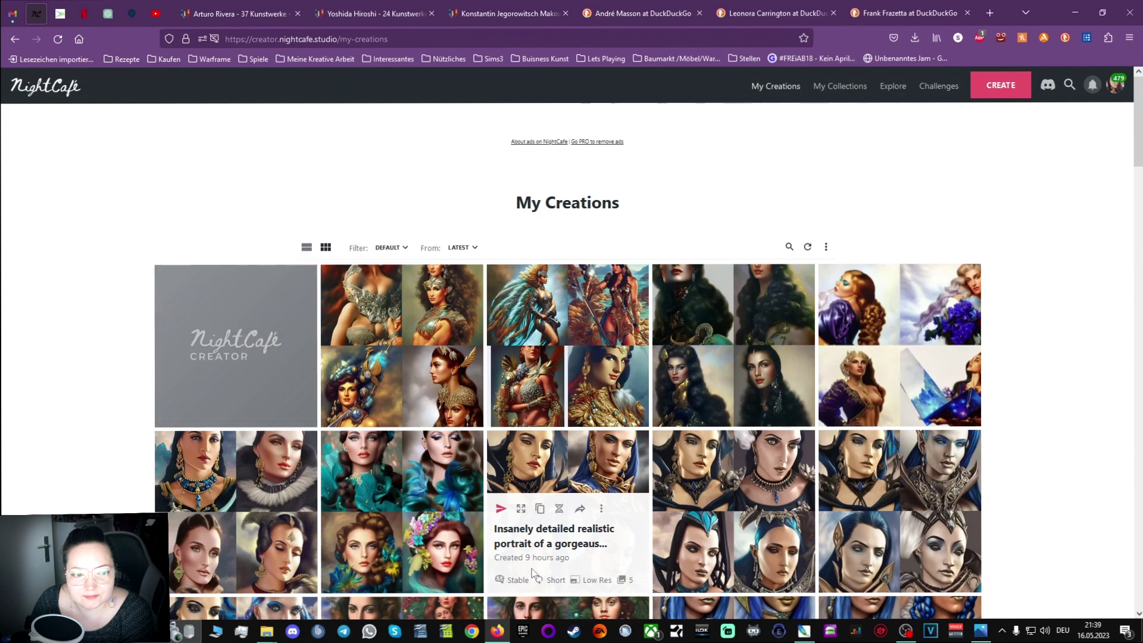
Open the new surreal asian landscape creation, look at each of its four images, and return to My Creations.
mouse_move(244, 301)
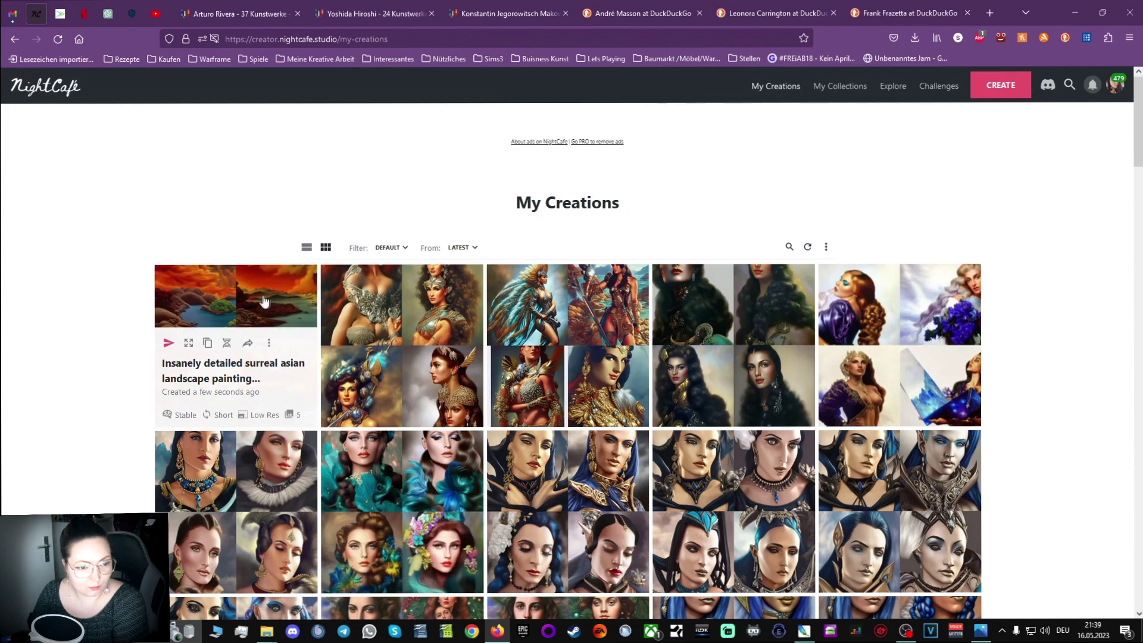
left_click(269, 310)
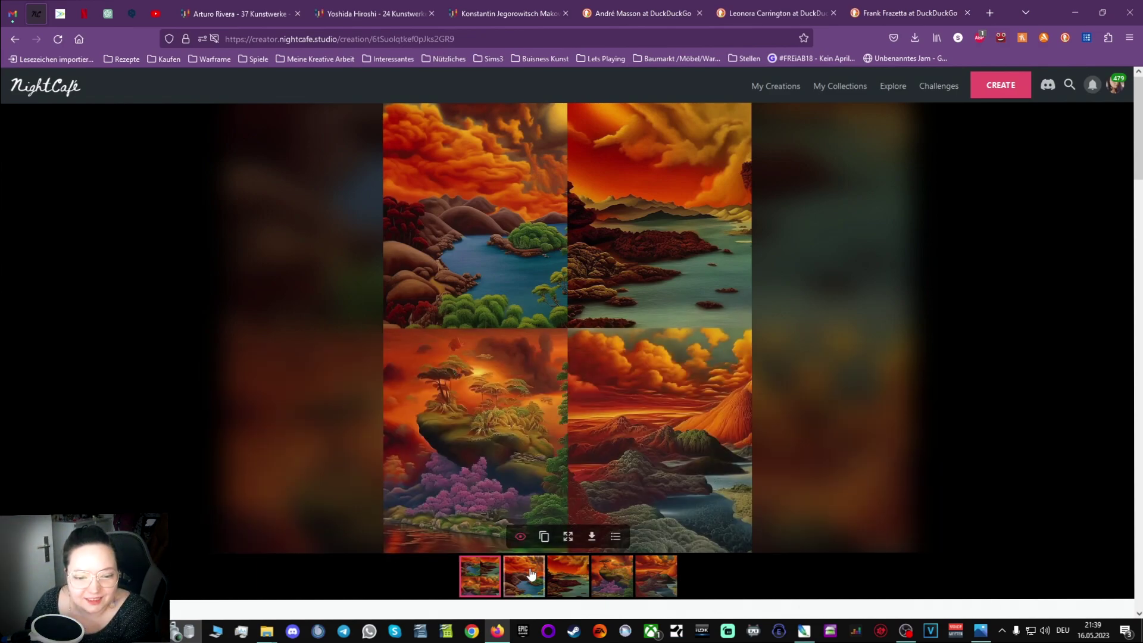
left_click(532, 574)
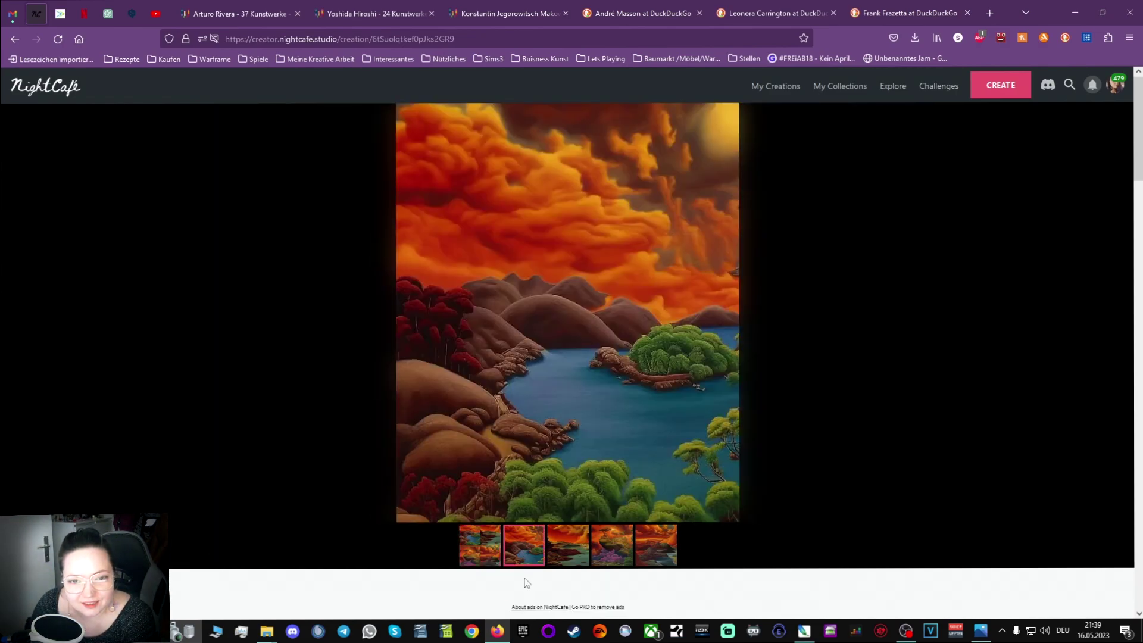
left_click(562, 560)
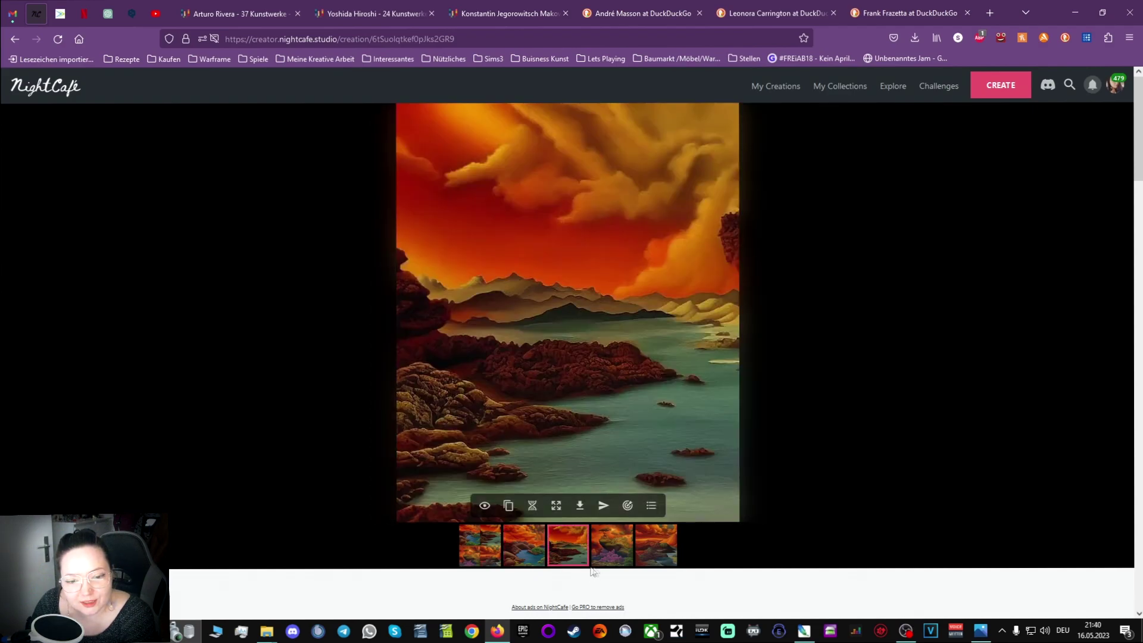
left_click(624, 557)
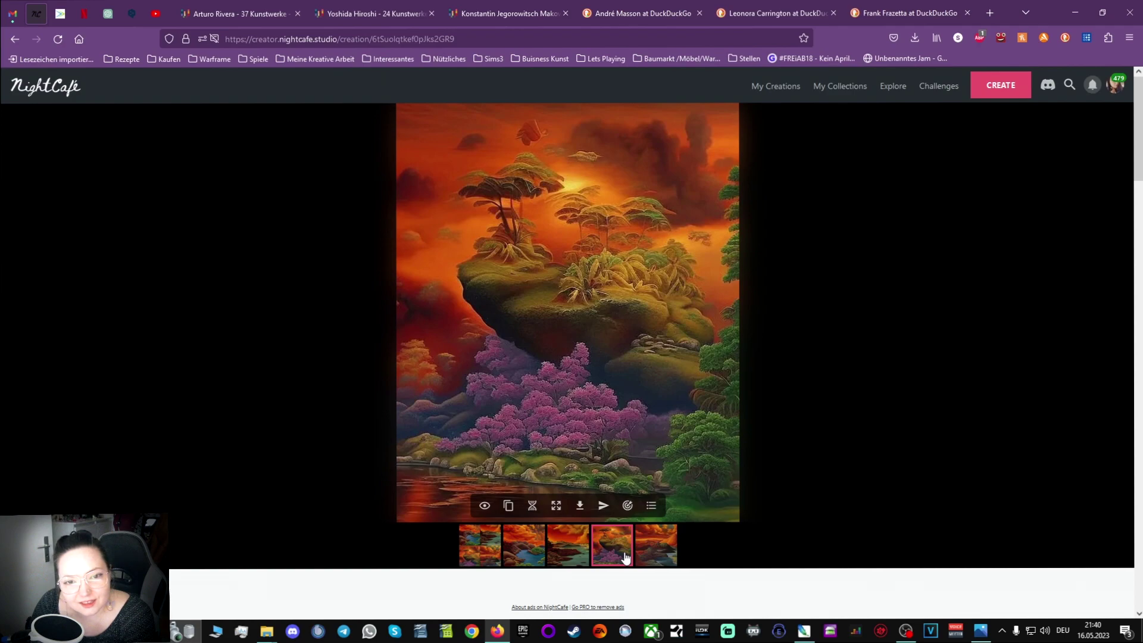
left_click(648, 559)
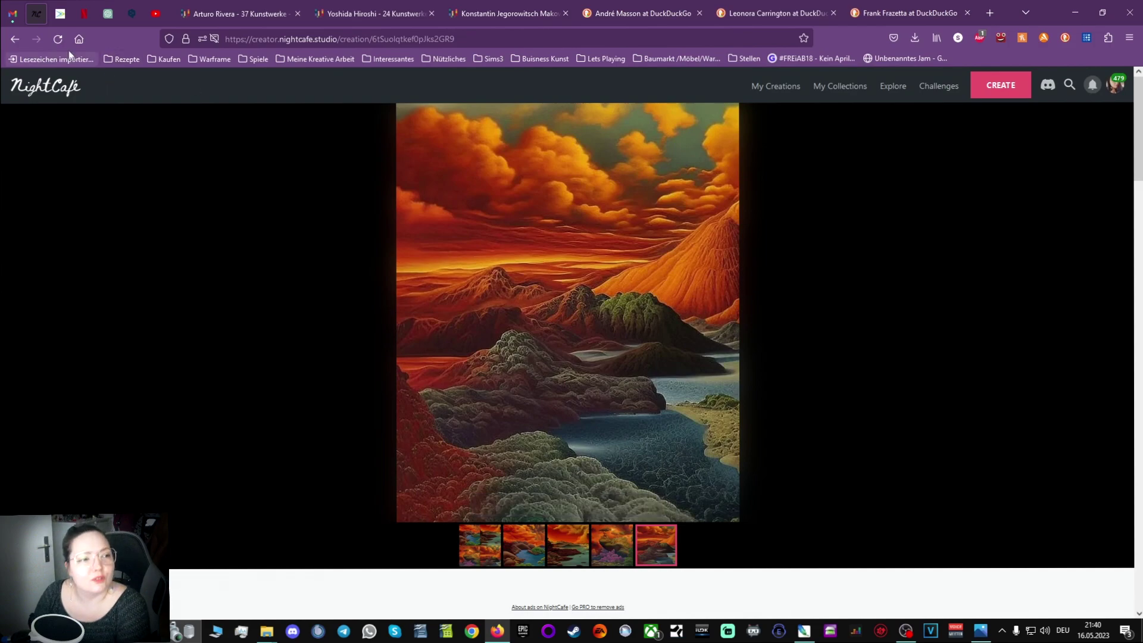
left_click(14, 40)
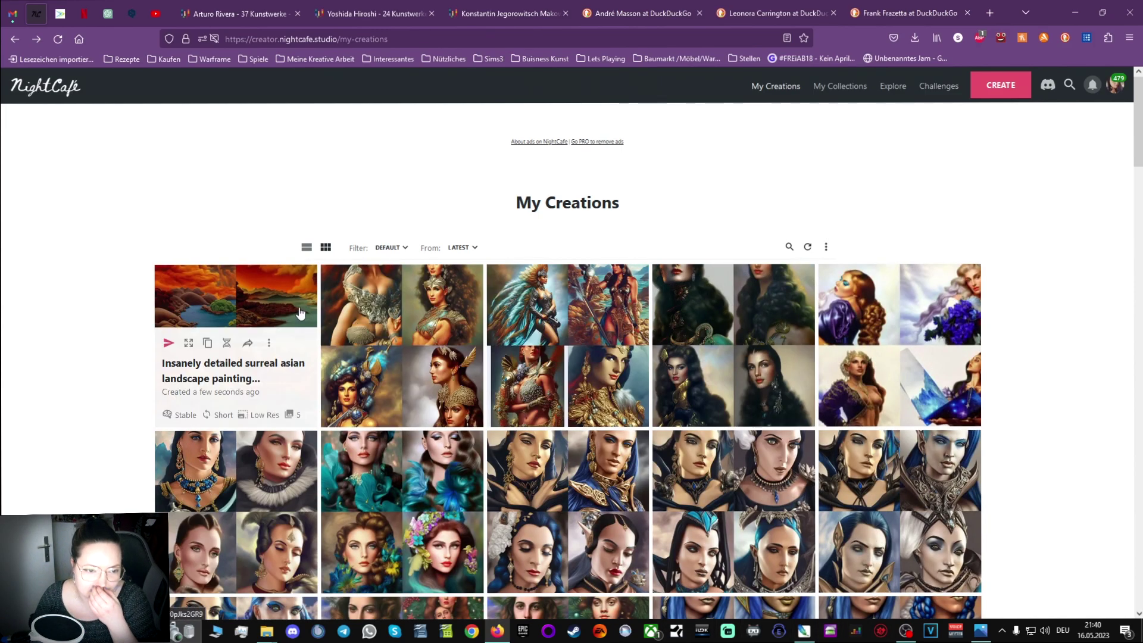
Duplicate the landscape creation and, in Prompt 1, add "fantasy" before "landscape" and "with a temple" after "painting".
left_click(207, 344)
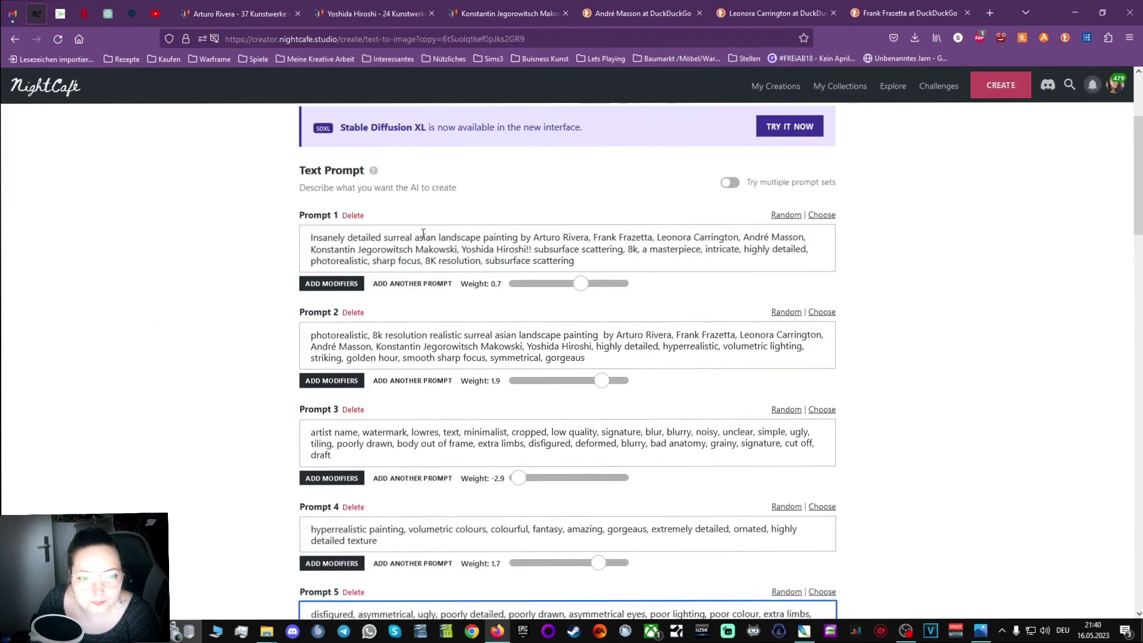
left_click(440, 237)
type("fantasy")
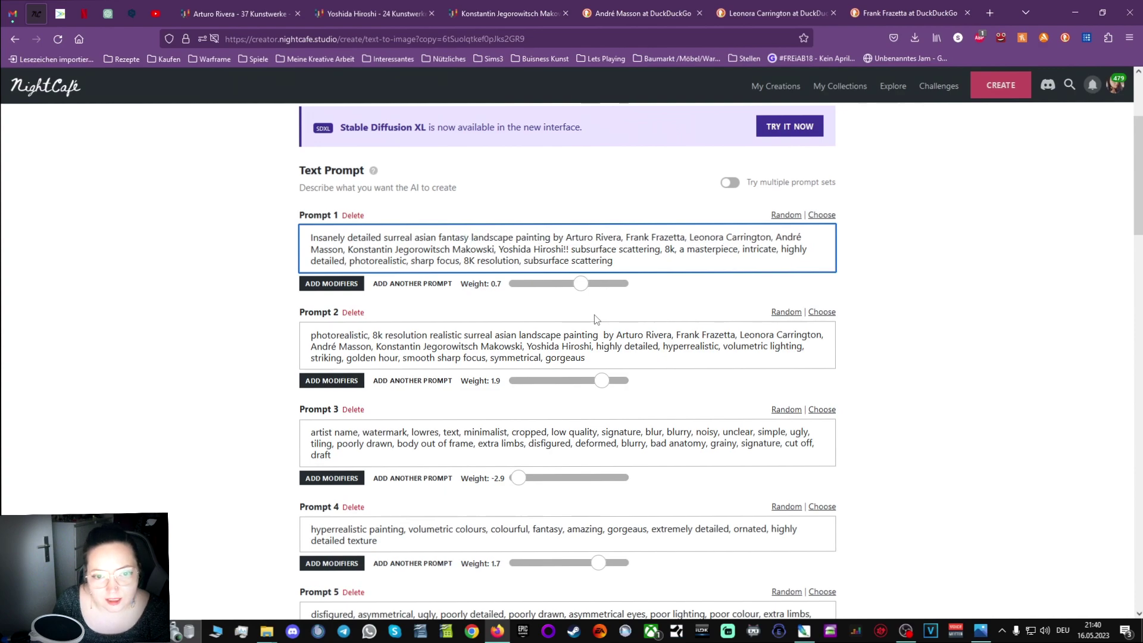
key("ctrl+Right")
key("ctrl+Right")
type("with a temple")
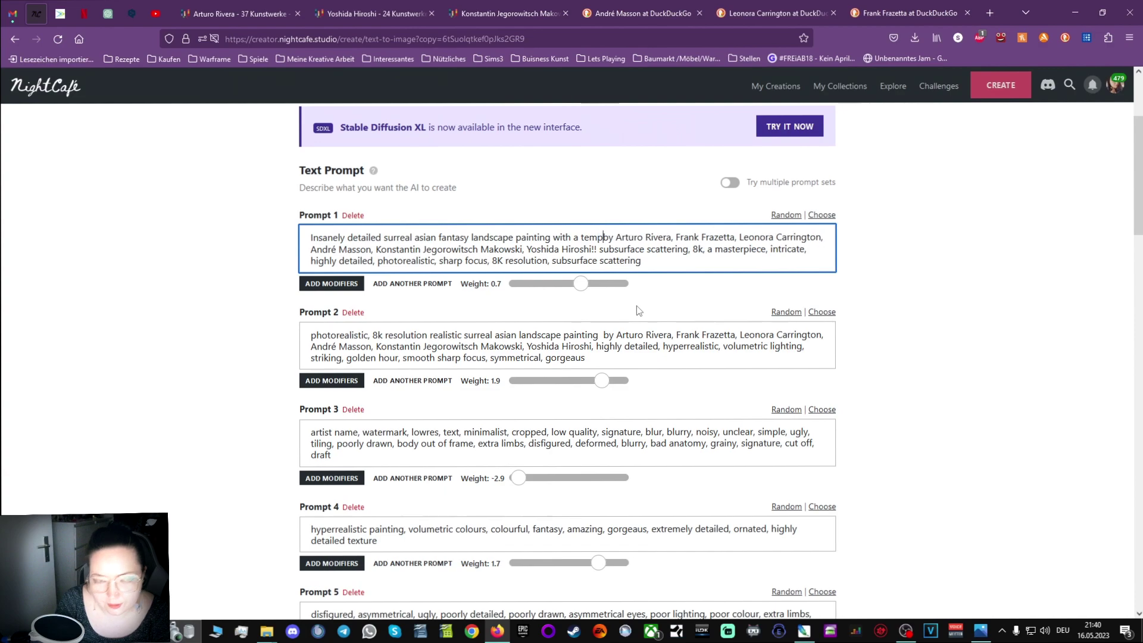
In Prompt 2, add "fantasy" before "landscape" and "with a temple shrine" after "painting", removing the double space.
left_click(602, 331)
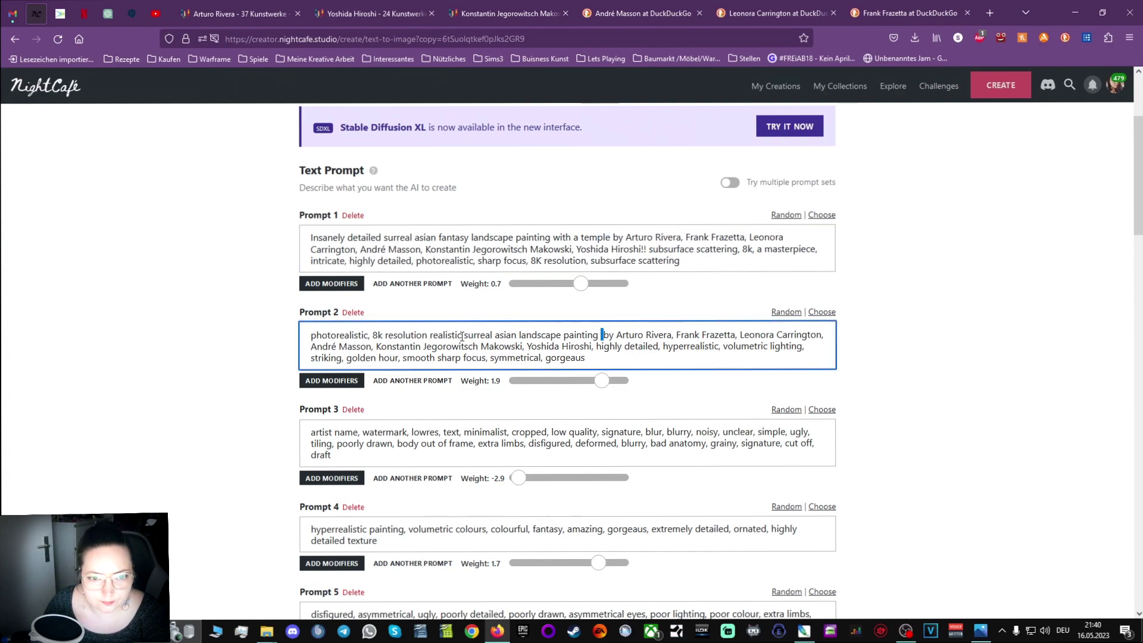
left_click(519, 334)
type("l asian fan")
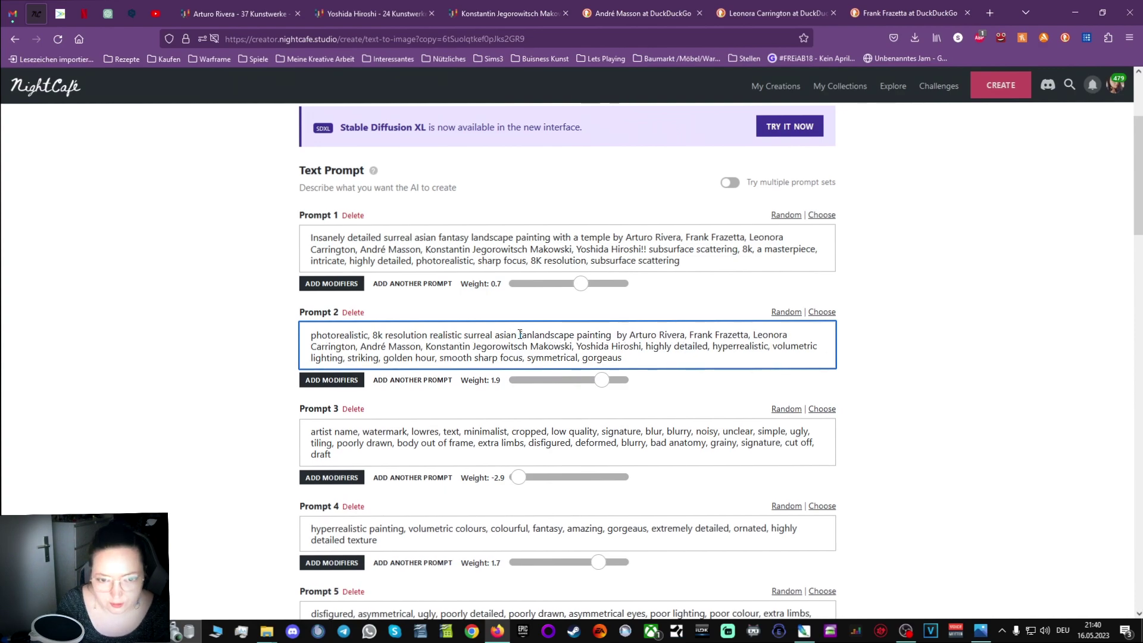
type("tasy")
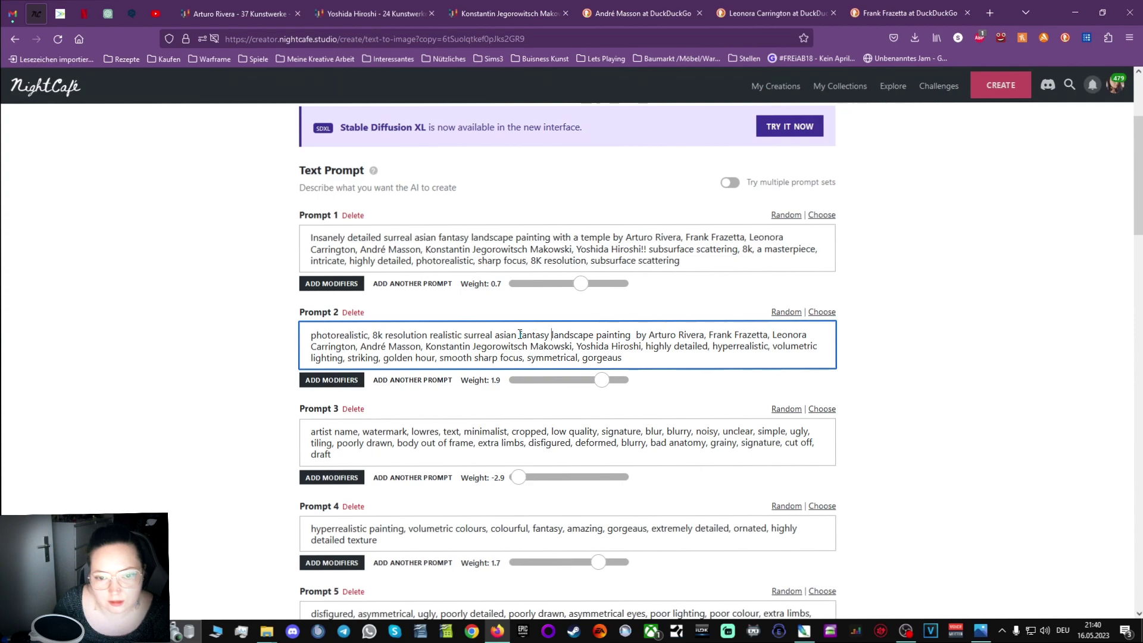
left_click(636, 334)
key("BackSpace")
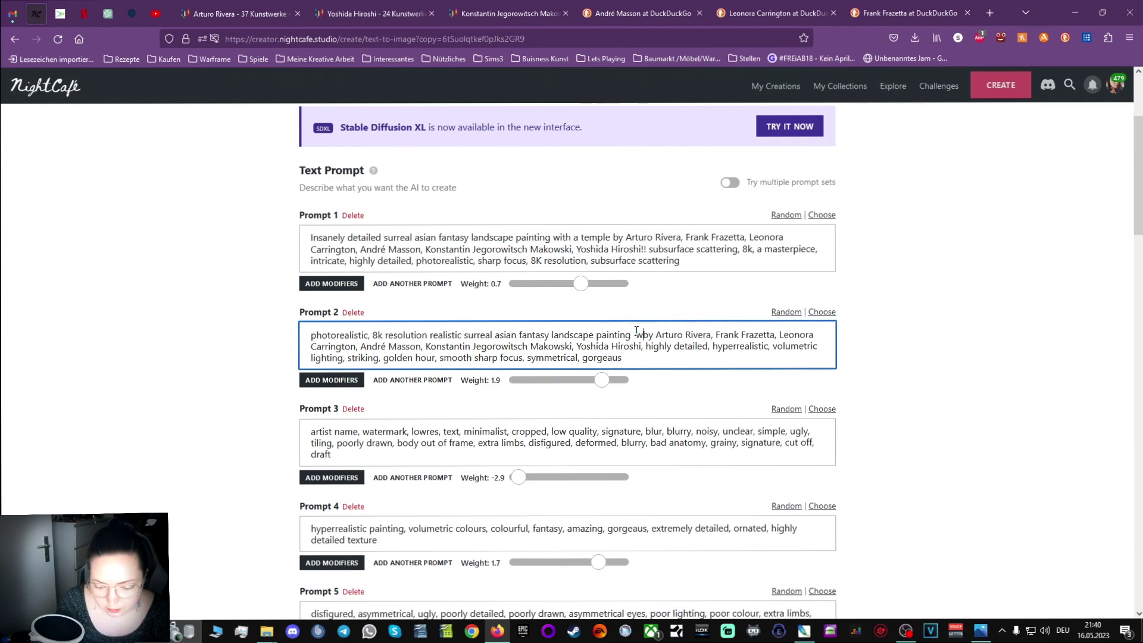
type("with a ")
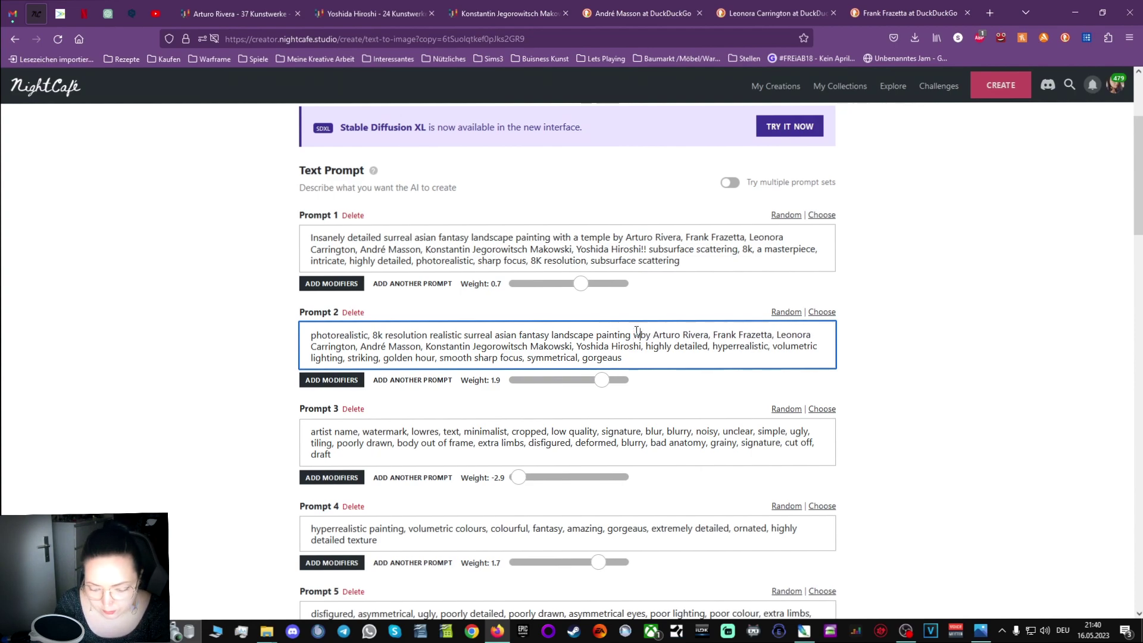
type("temple")
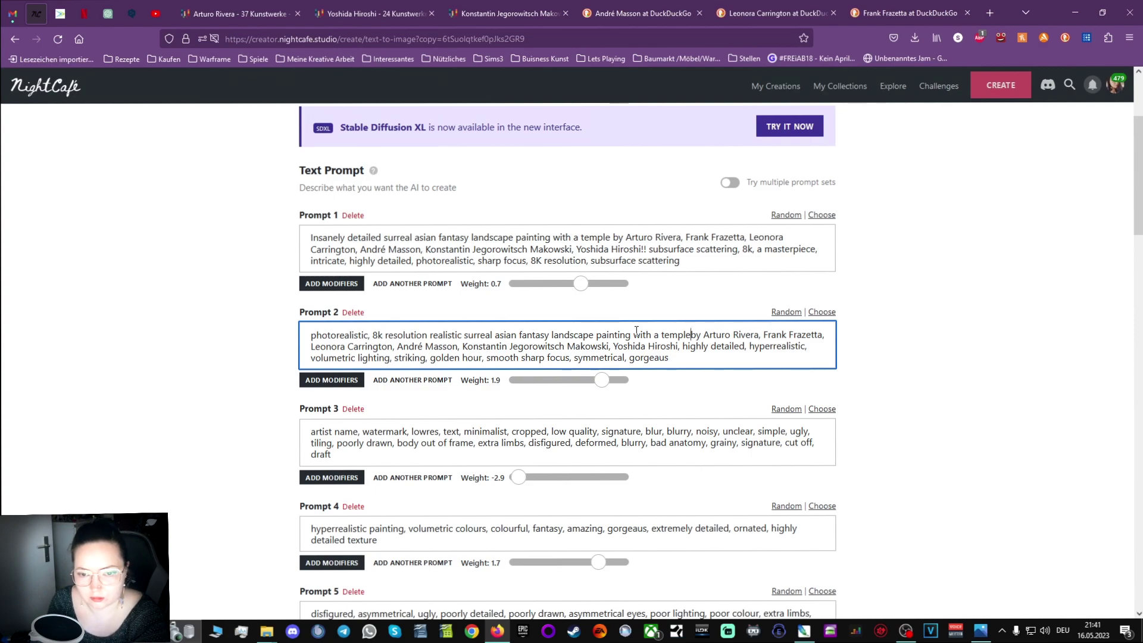
type("shrine")
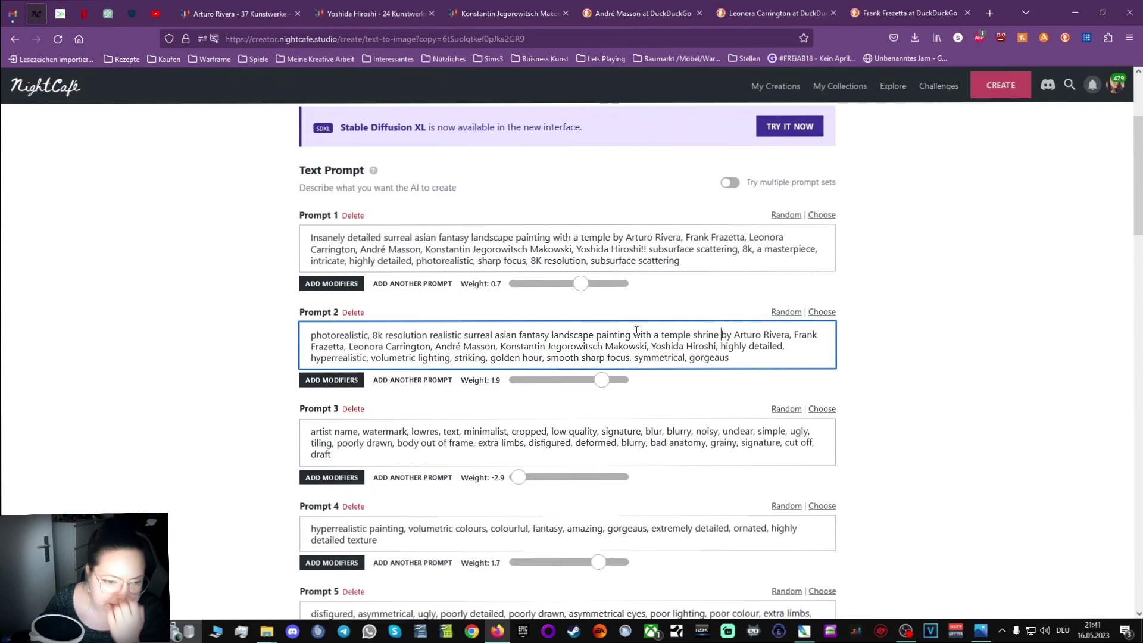
Check the remaining prompts and the start image, and generate the asian fantasy landscape variation with the temple.
scroll(655, 422, "down", 2)
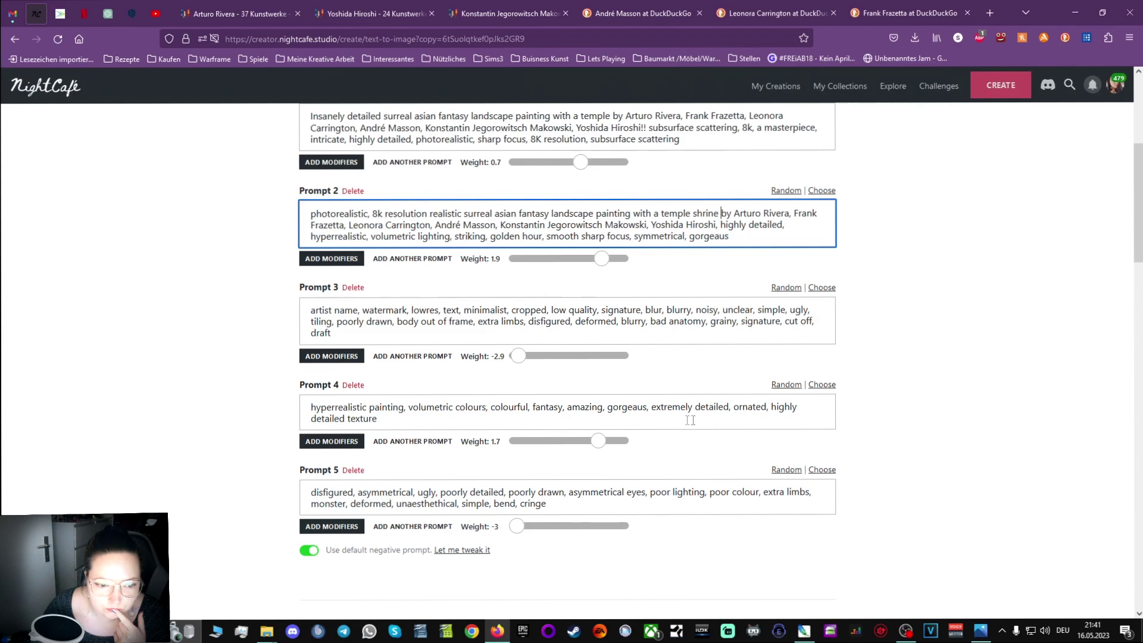
scroll(690, 420, "down", 4)
scroll(752, 442, "down", 2)
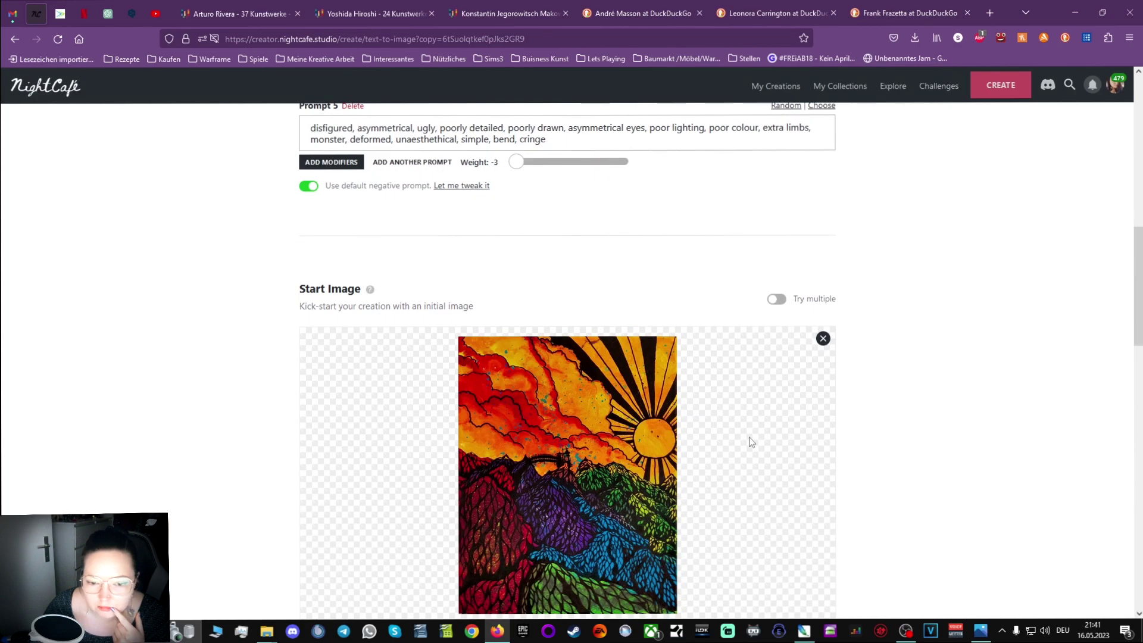
scroll(751, 442, "up", 2)
scroll(751, 442, "down", 11)
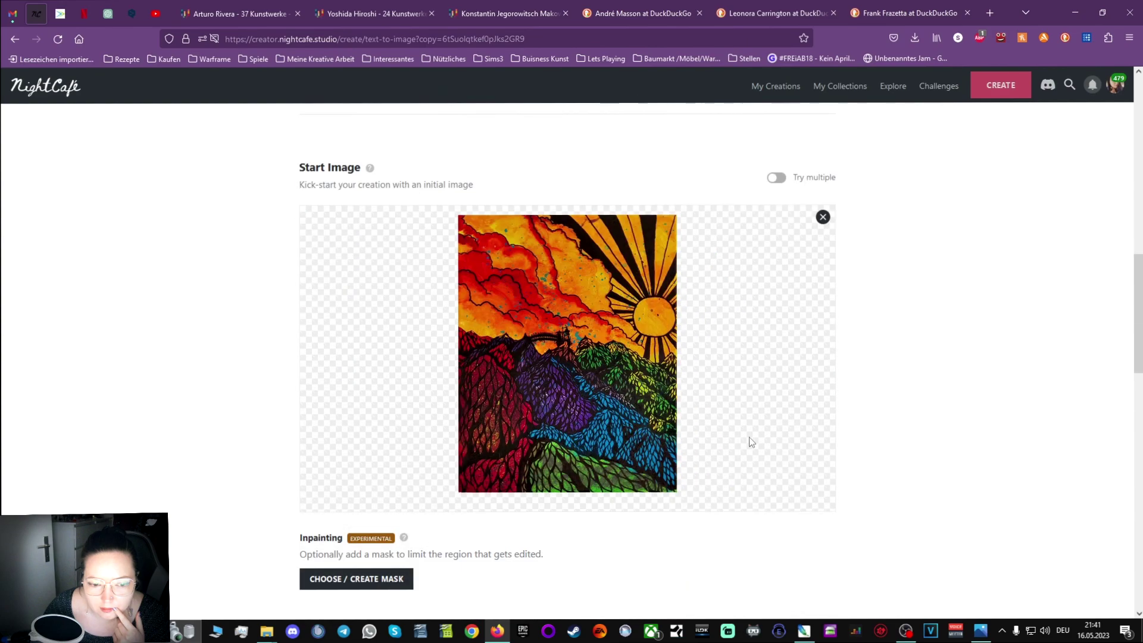
scroll(752, 442, "down", 11)
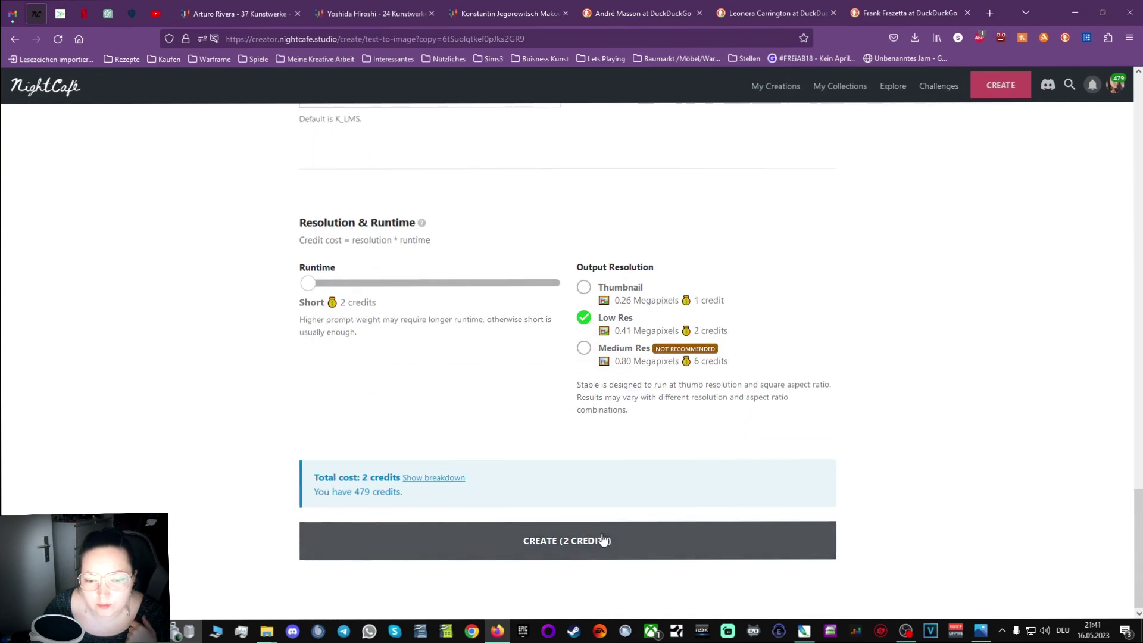
left_click(602, 539)
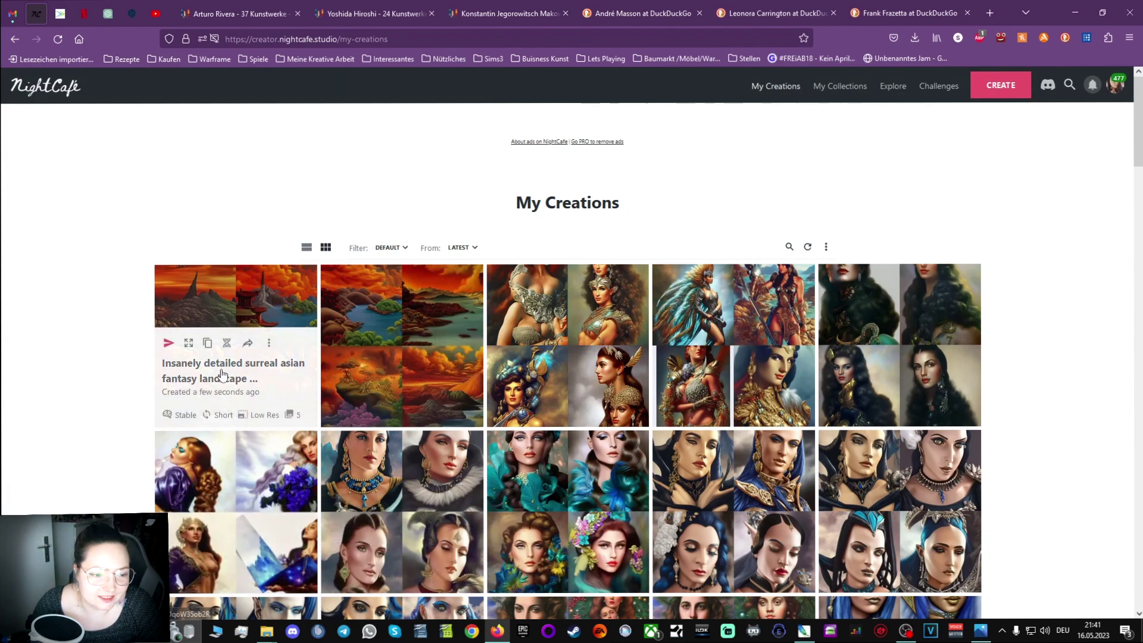
Open the new asian fantasy landscape creation with the temple, look at each of its four images, and return to My Creations.
left_click(192, 309)
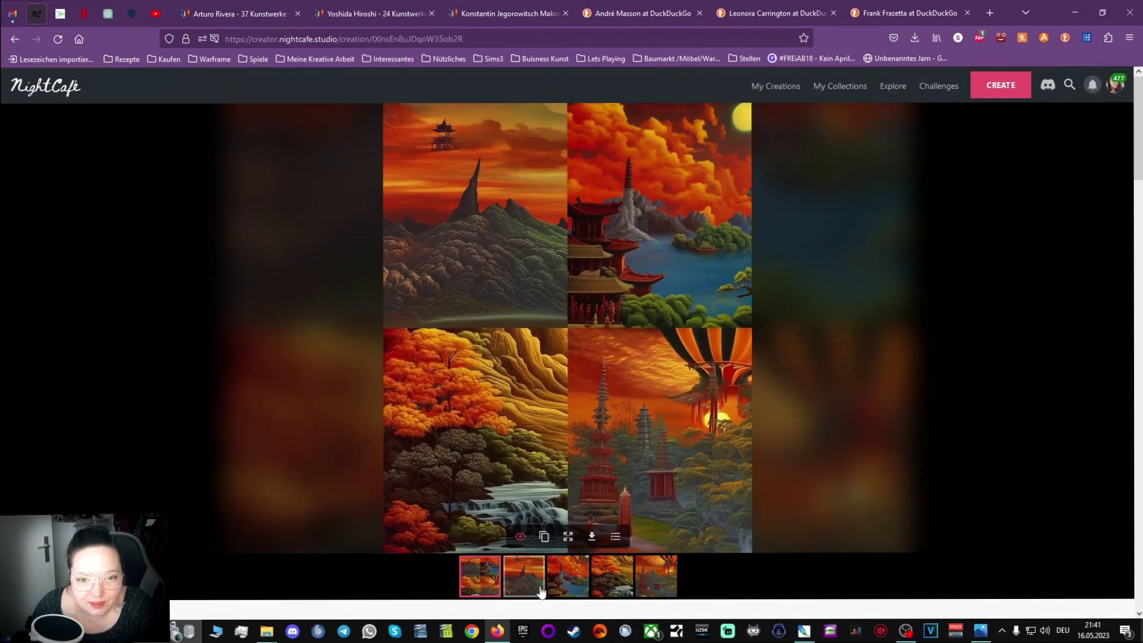
left_click(535, 591)
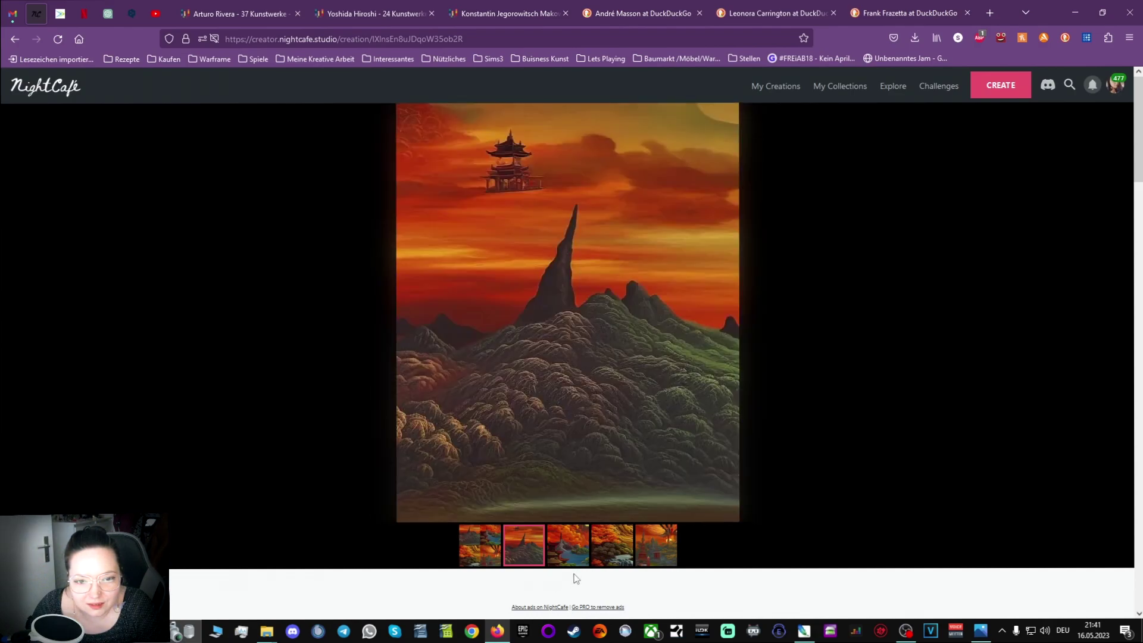
mouse_move(515, 192)
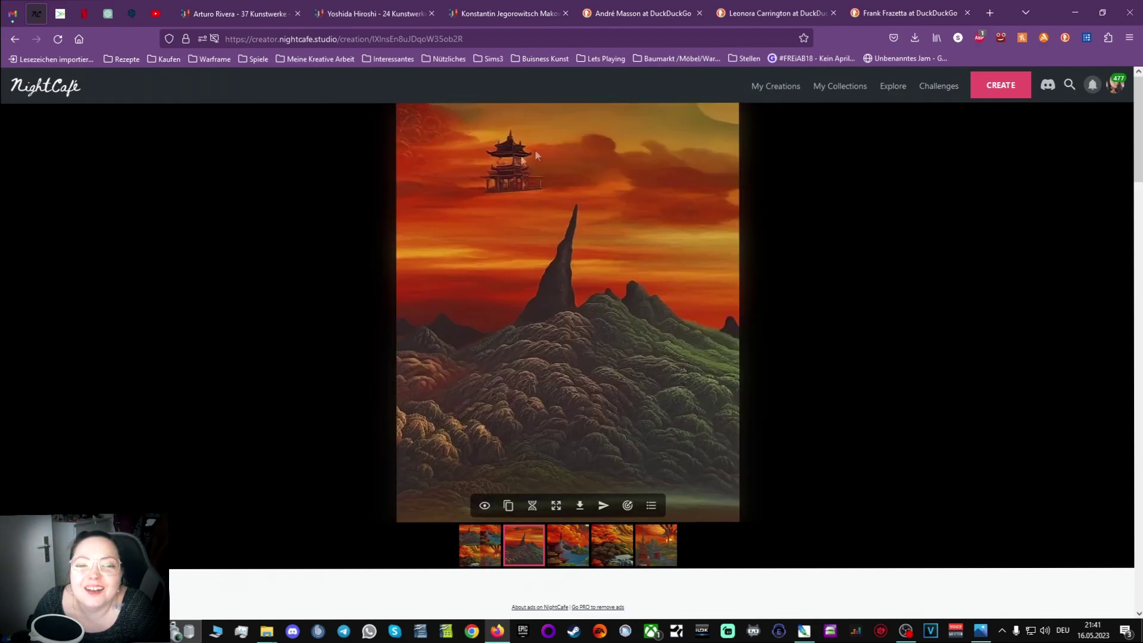
left_click(576, 562)
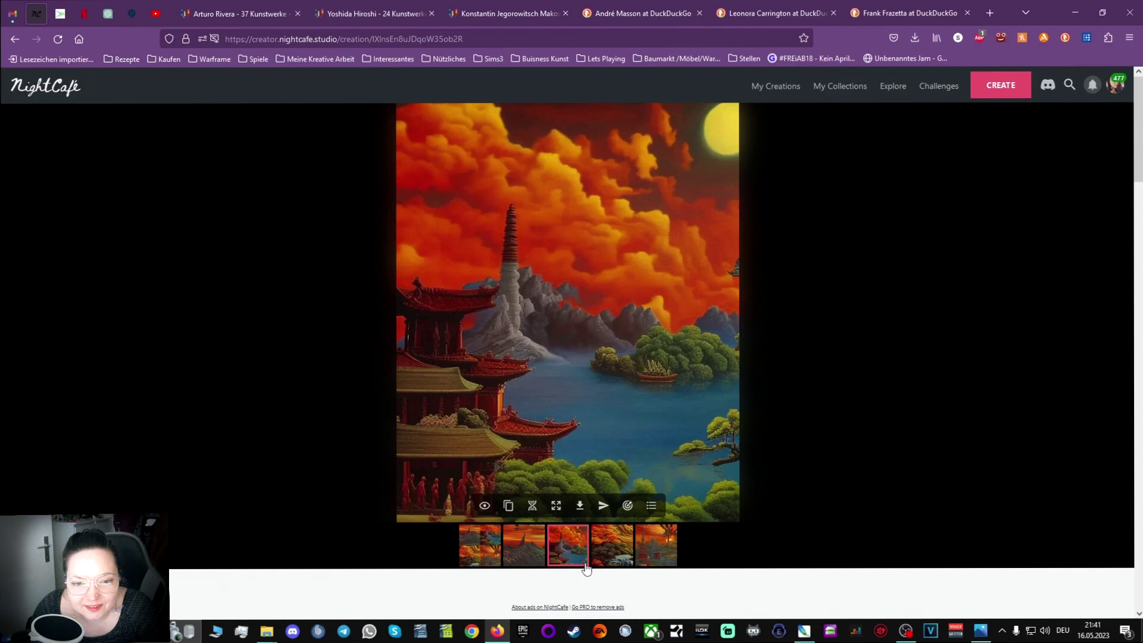
left_click(623, 562)
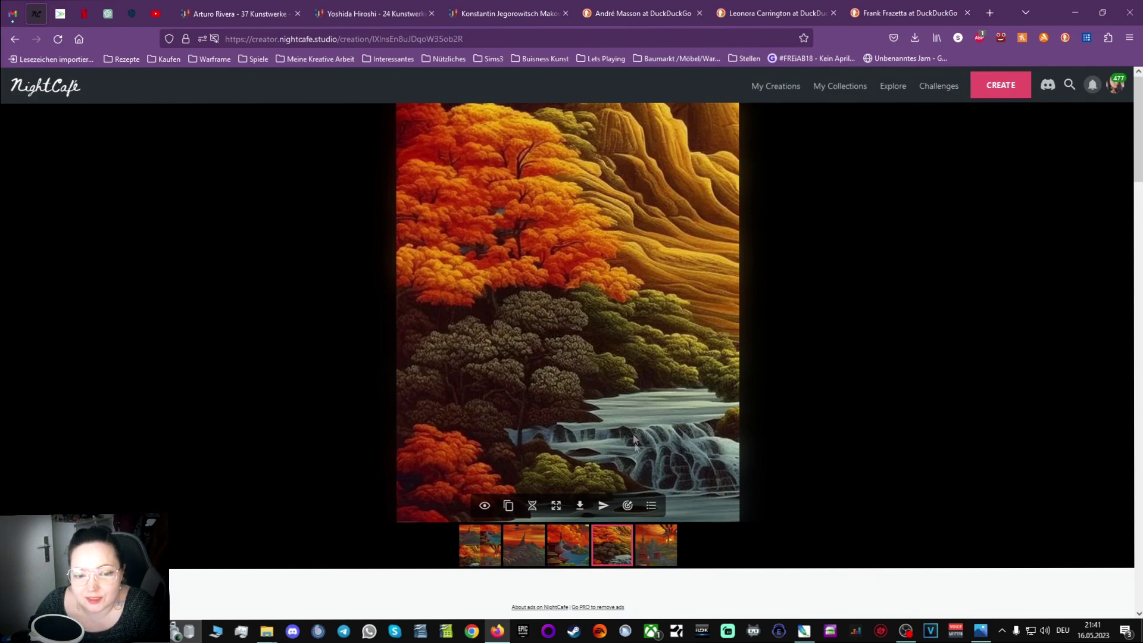
left_click(658, 563)
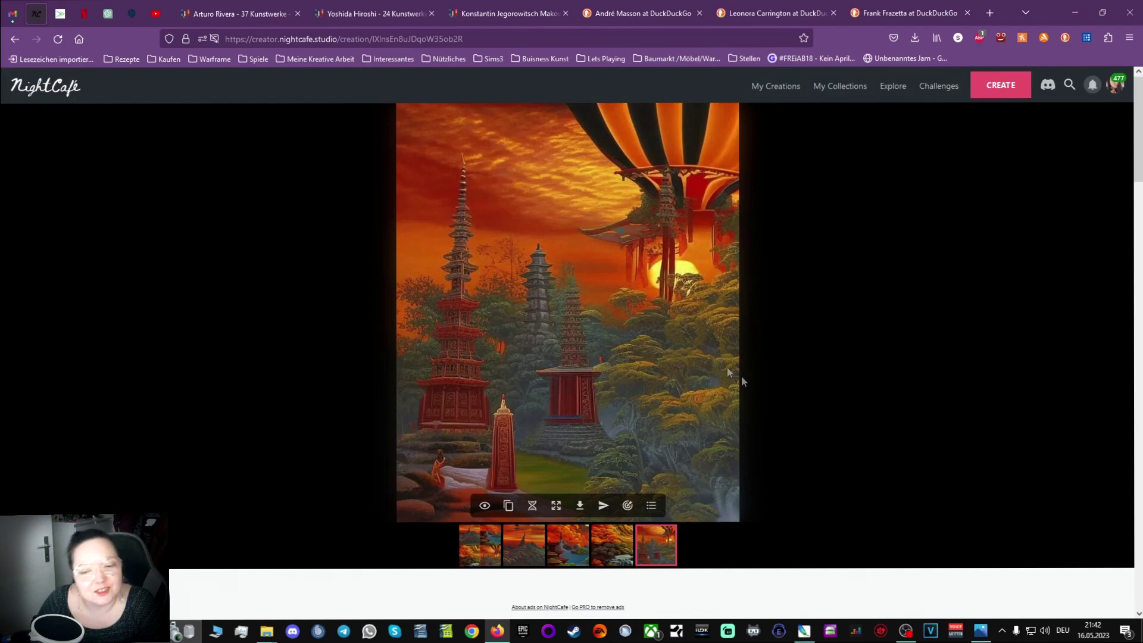
left_click(9, 44)
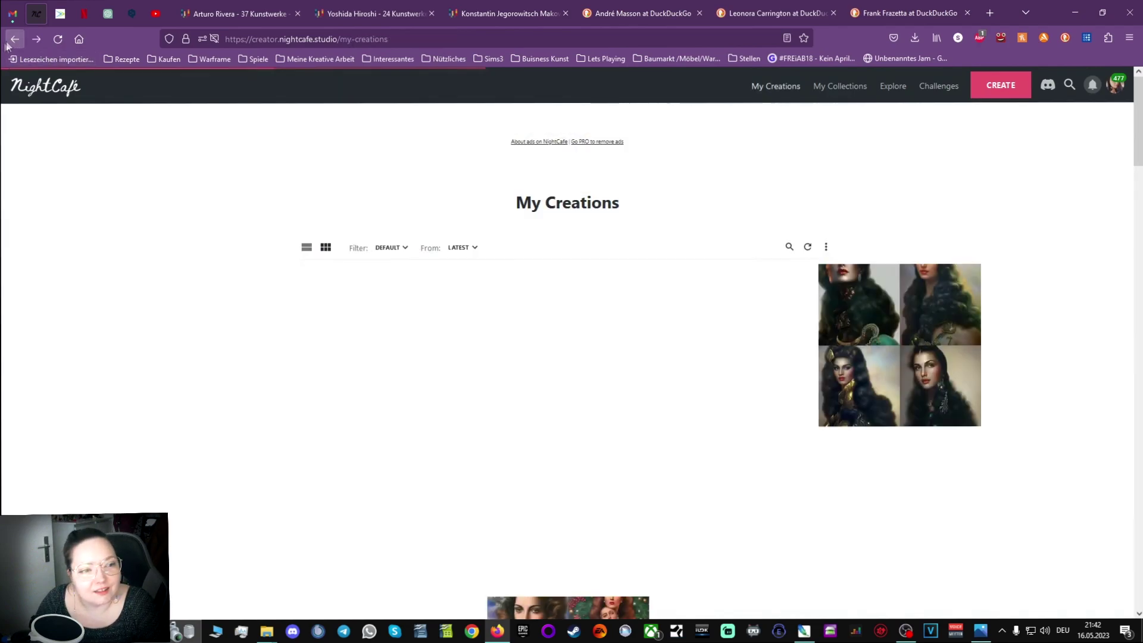
Switch to File Explorer, browse the Bearbeitet folder for another artwork, and view the drawing CIMG0371p.jpg at full size.
mouse_move(332, 277)
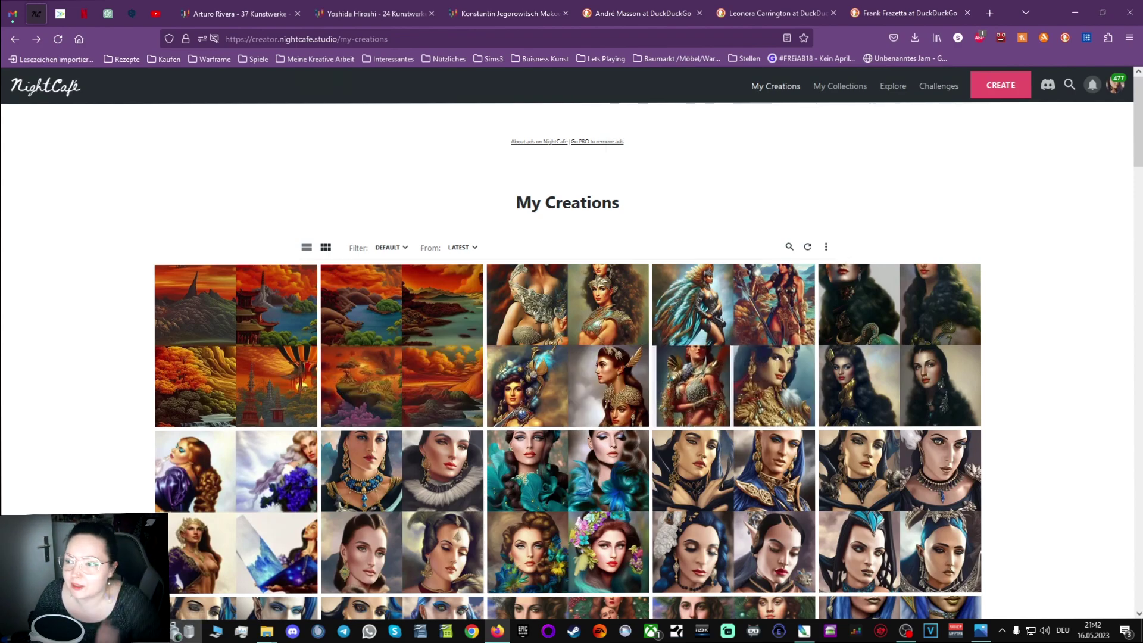
left_click_drag(1136, 140, 633, 150)
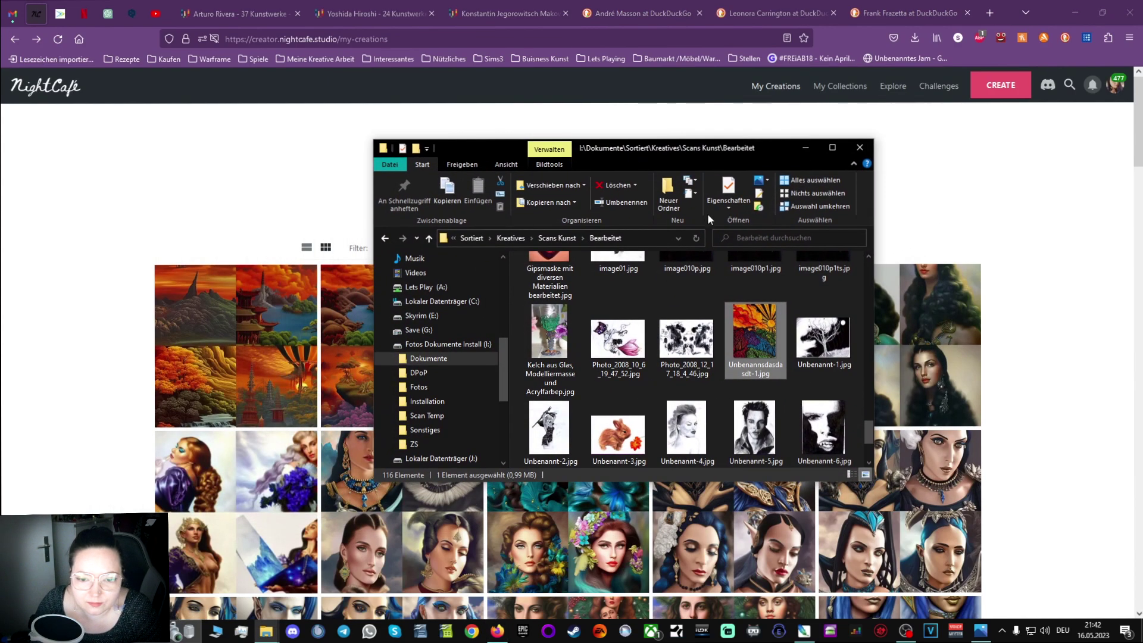
scroll(713, 371, "up", 10)
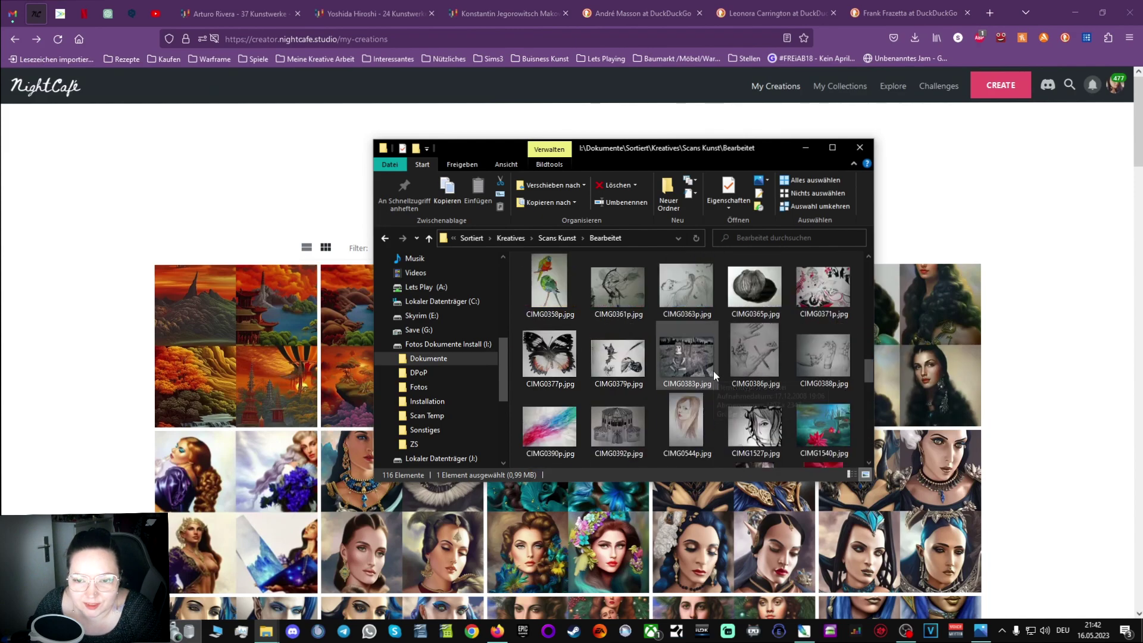
scroll(713, 370, "up", 3)
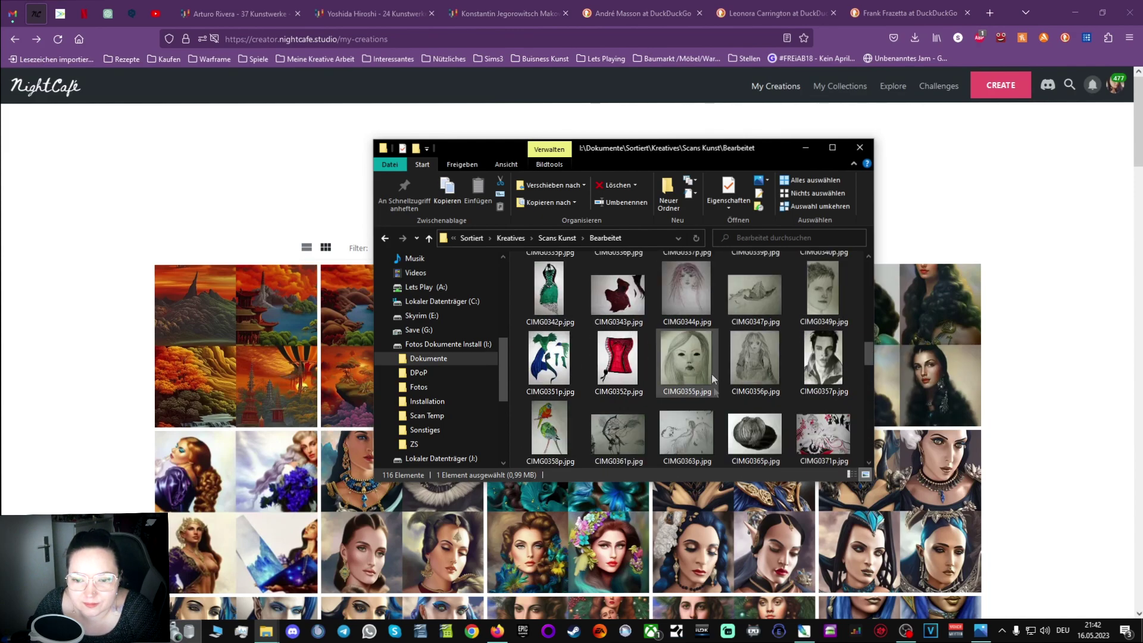
double_click(799, 464)
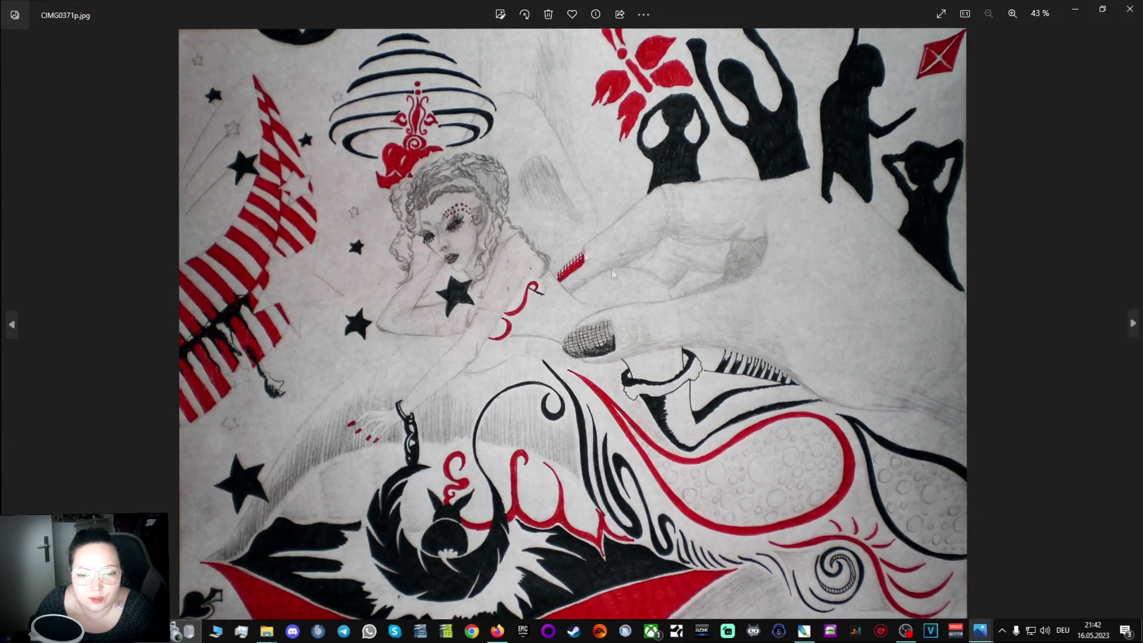
left_click(1119, 8)
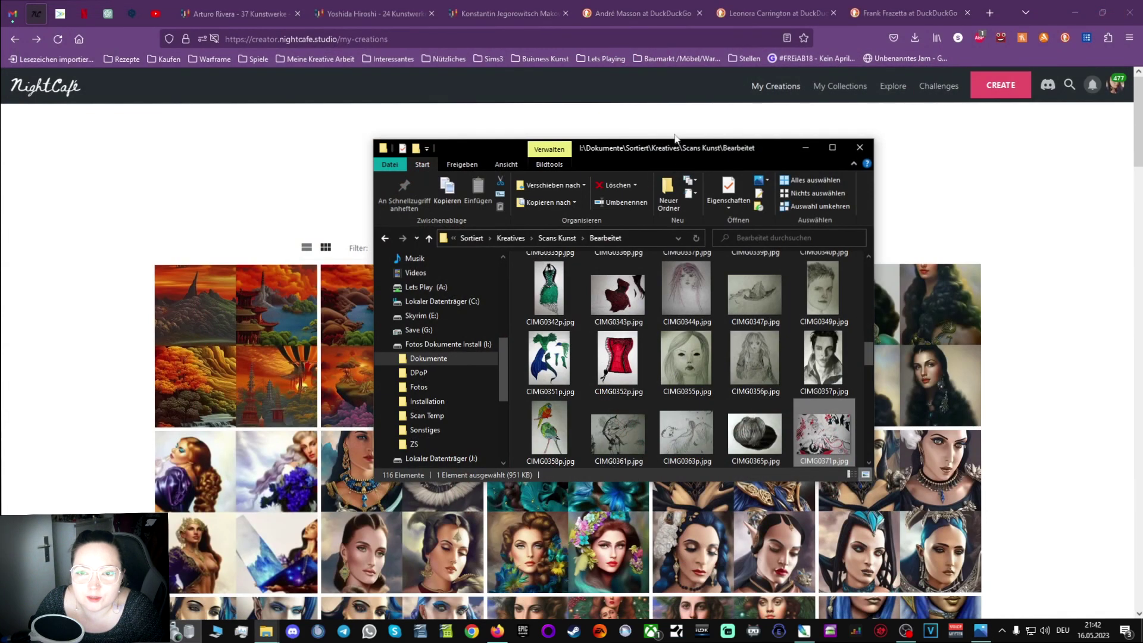
Duplicate the newest asian fantasy landscape creation in NightCafe and replace its start image with an upload of CIMG0371p.jpg.
left_click(357, 259)
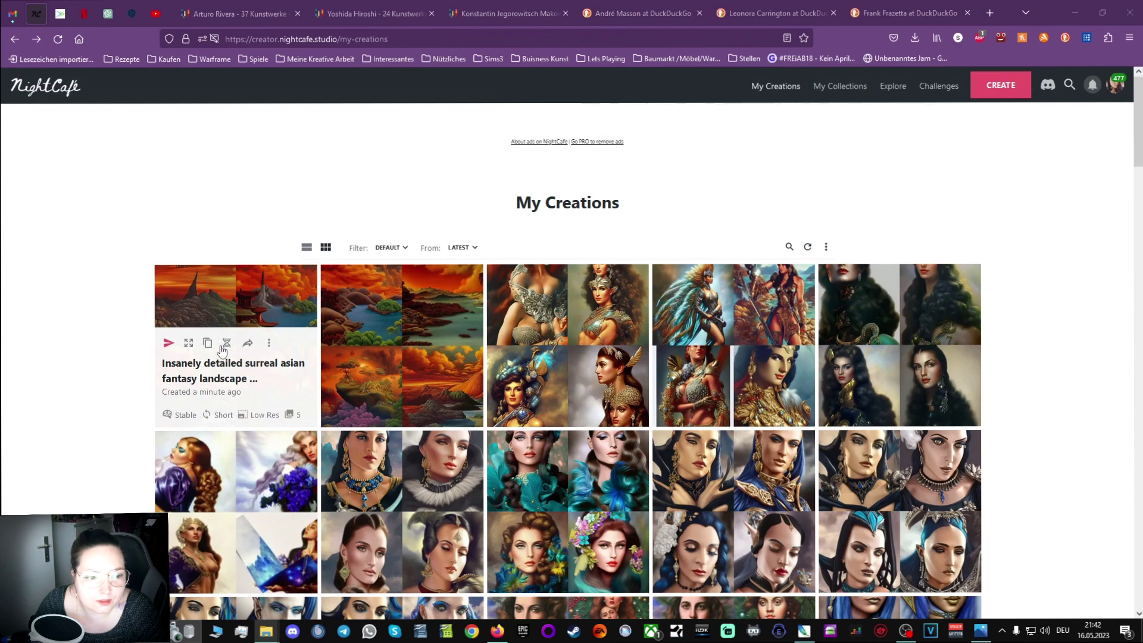
left_click(208, 344)
scroll(208, 345, "down", 3)
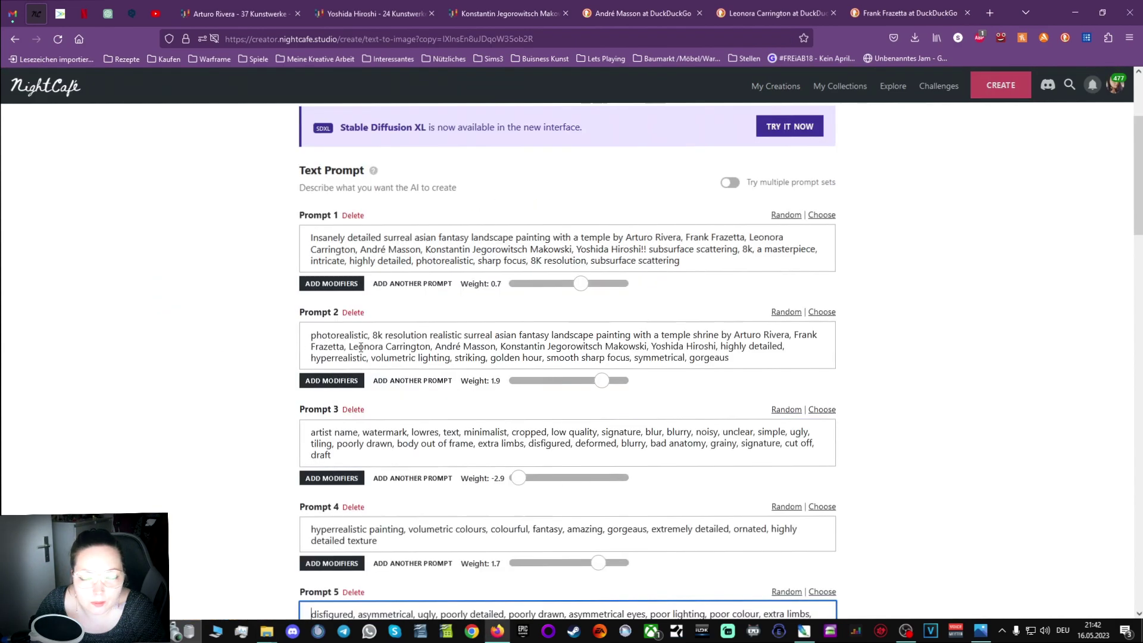
scroll(815, 319, "down", 10)
scroll(815, 319, "up", 2)
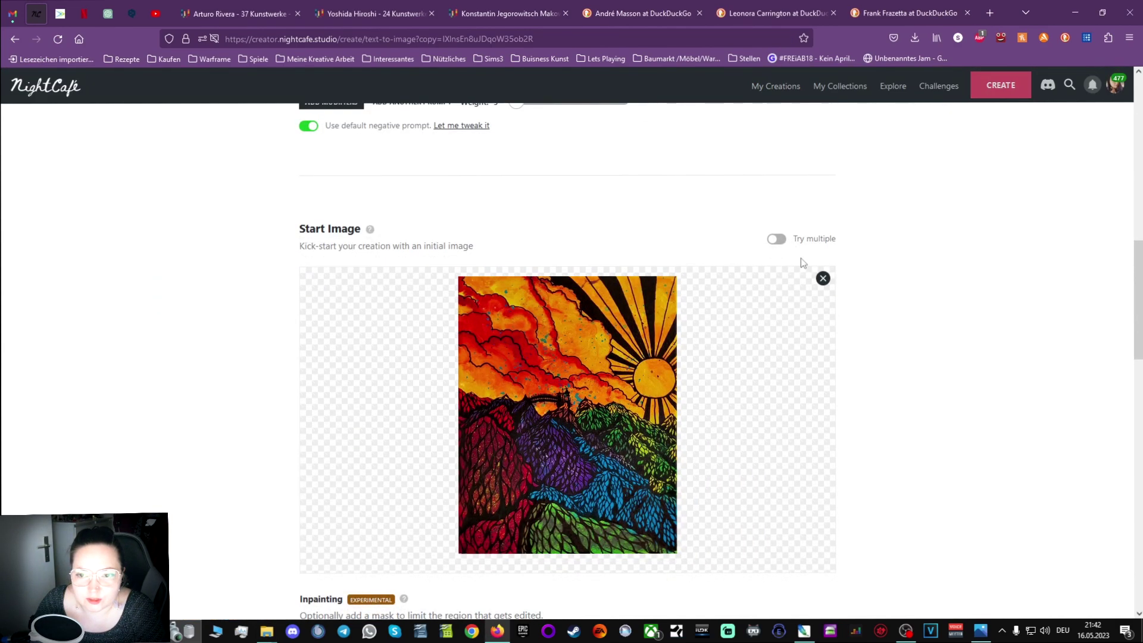
left_click(822, 278)
left_click(575, 300)
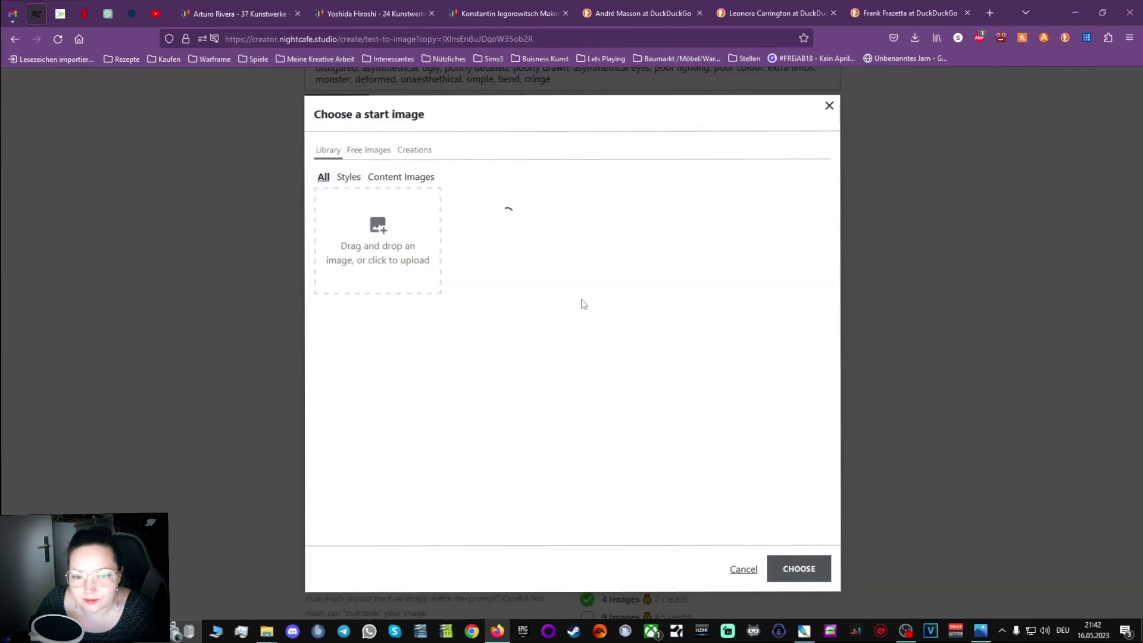
left_click_drag(494, 271, 396, 273)
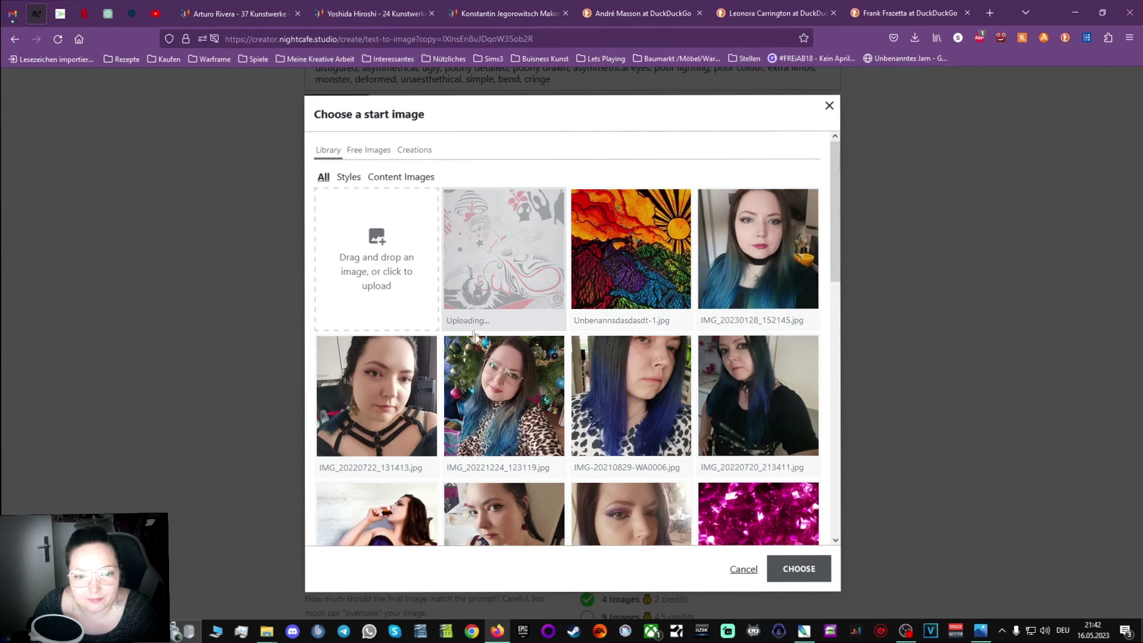
left_click(798, 569)
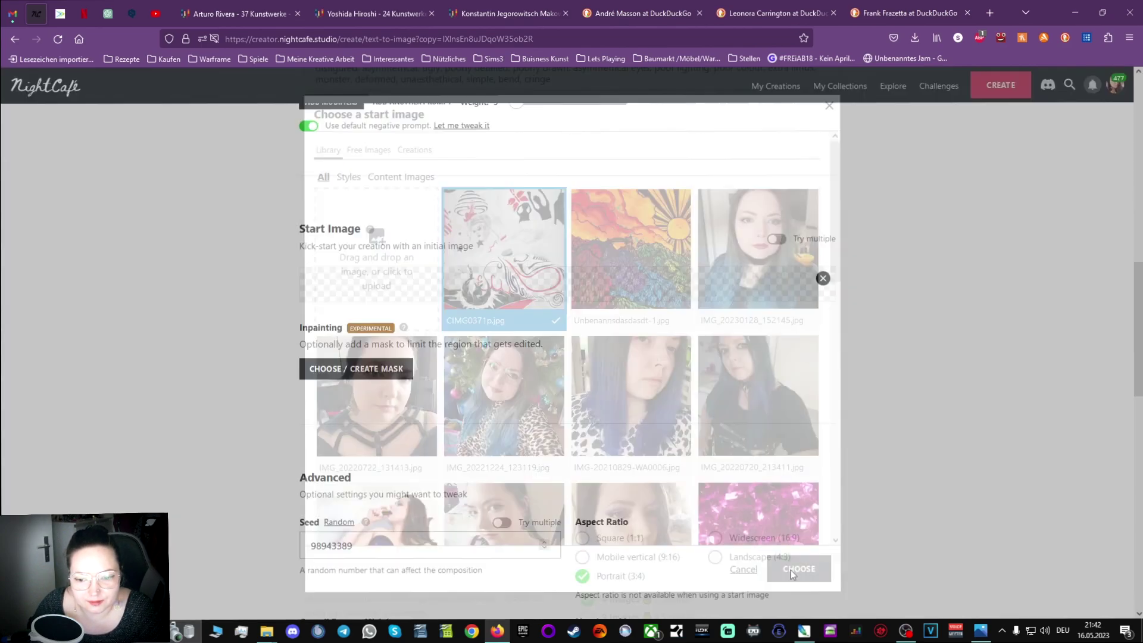
Review the prompts against the new start image and append ", surrealism" to the end of Prompt 4.
scroll(661, 451, "up", 10)
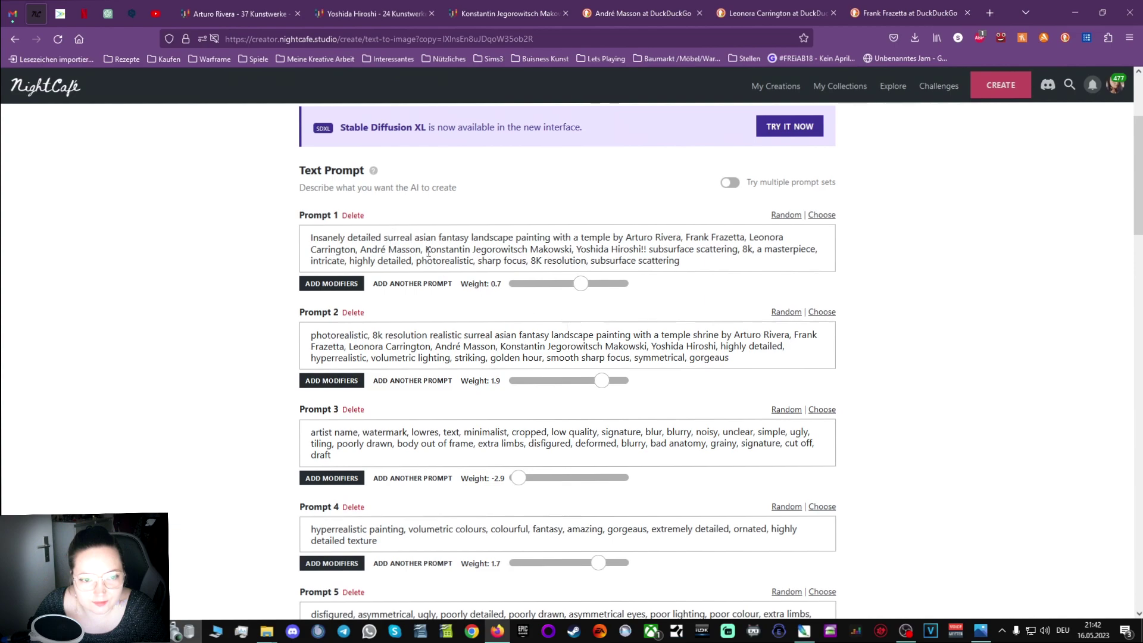
scroll(560, 348, "down", 5)
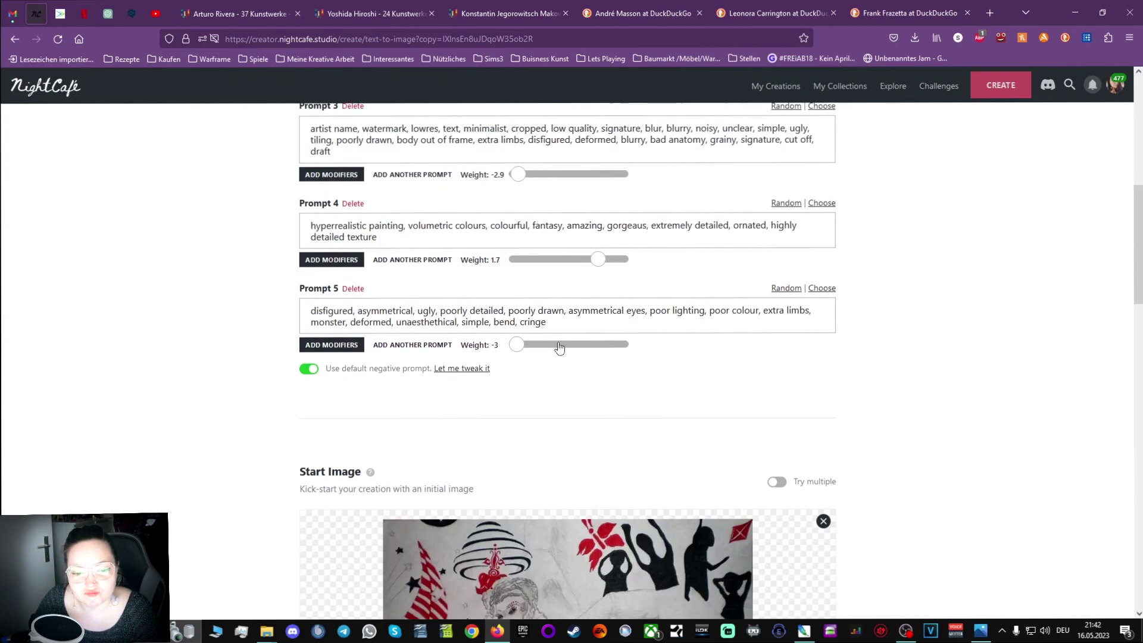
scroll(560, 348, "down", 3)
scroll(437, 294, "up", 8)
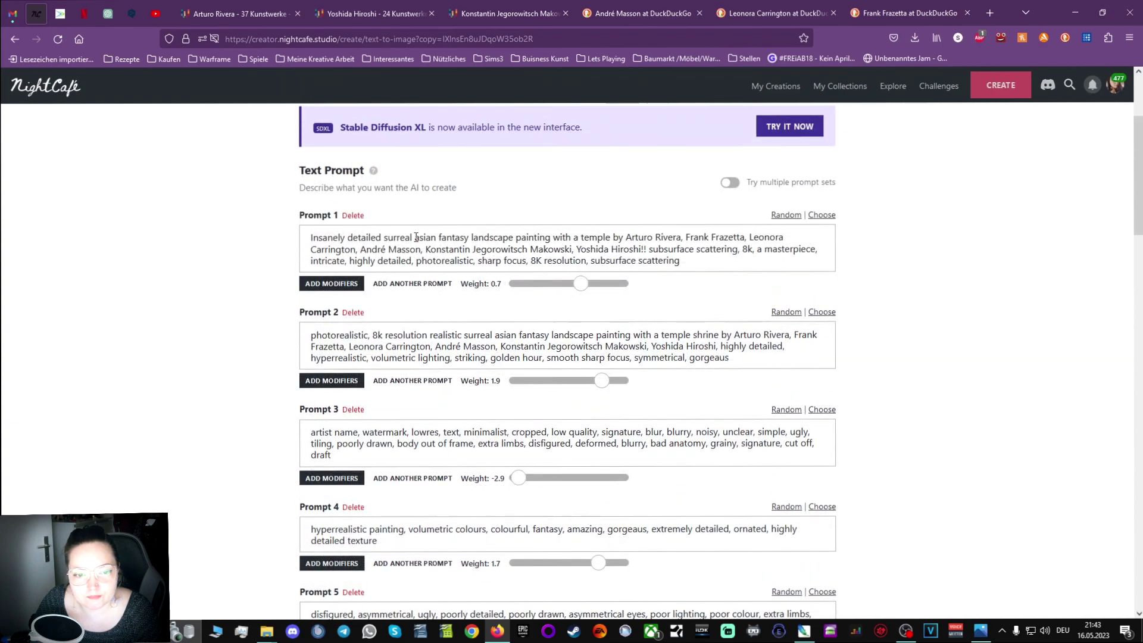
left_click(408, 541)
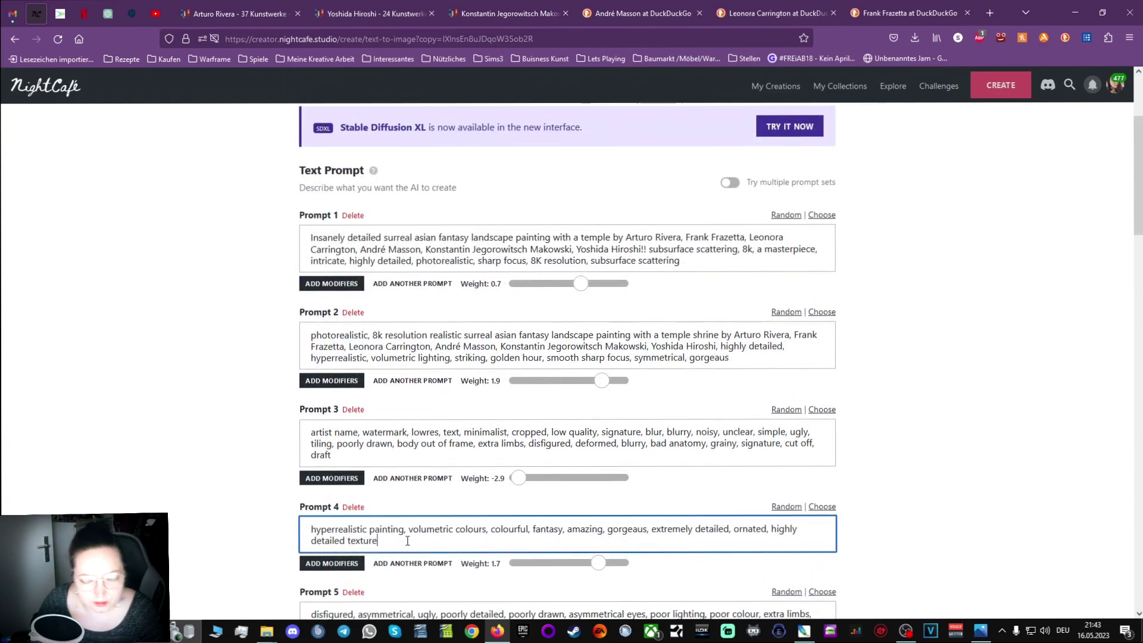
type(", surrealismus")
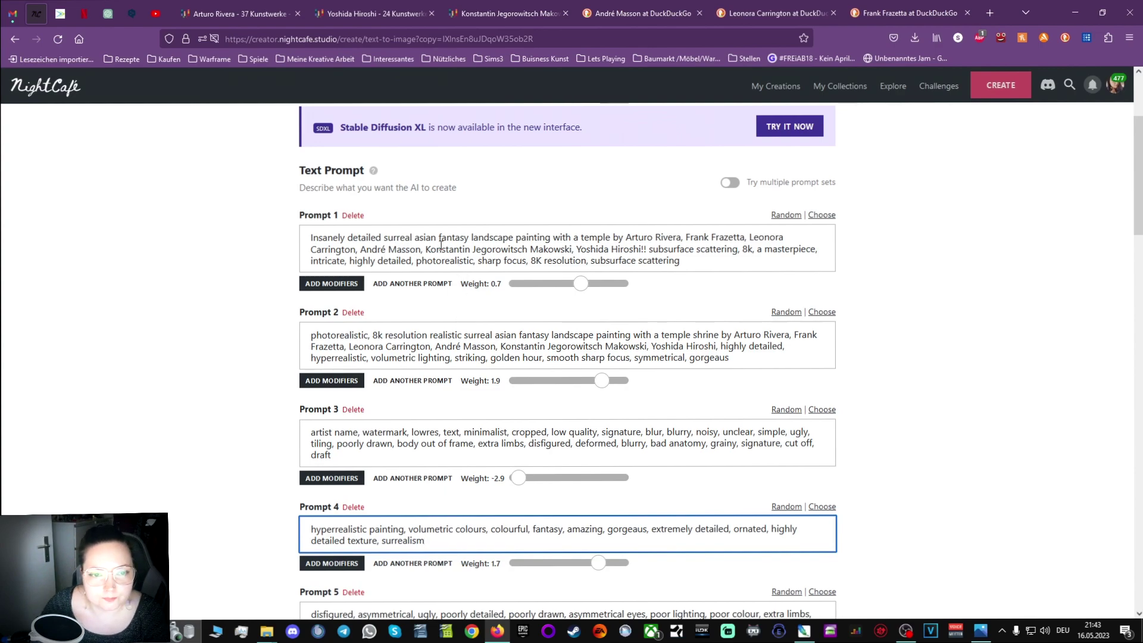
In Prompt 1, replace "asian fantasy landscape painting with a temple" with "cheshire cat and bunny in crescent moon mouth woman".
scroll(416, 237, "down", 5)
scroll(426, 169, "up", 4)
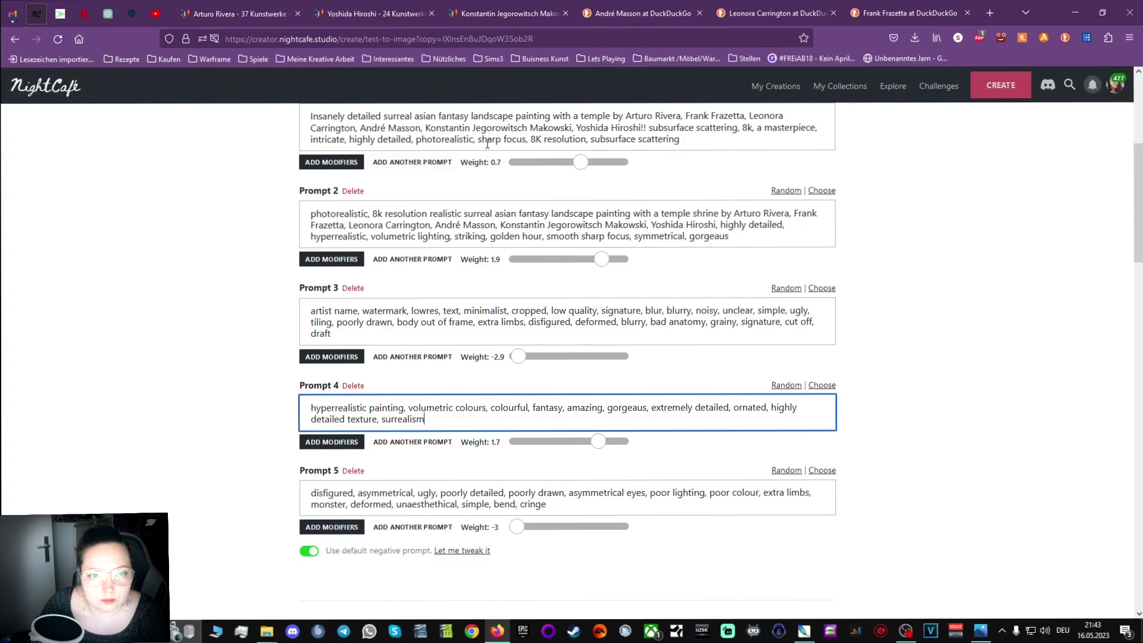
scroll(487, 144, "up", 1)
mouse_move(414, 177)
left_mouse_down()
mouse_move(577, 189)
mouse_move(611, 176)
left_mouse_up()
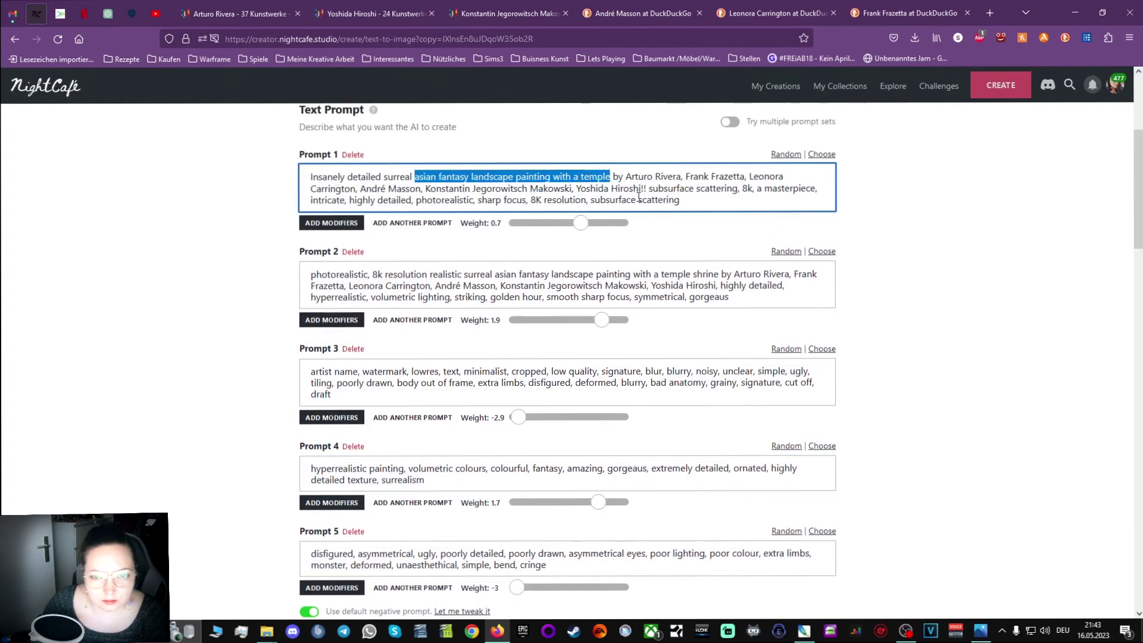
type("cheshire")
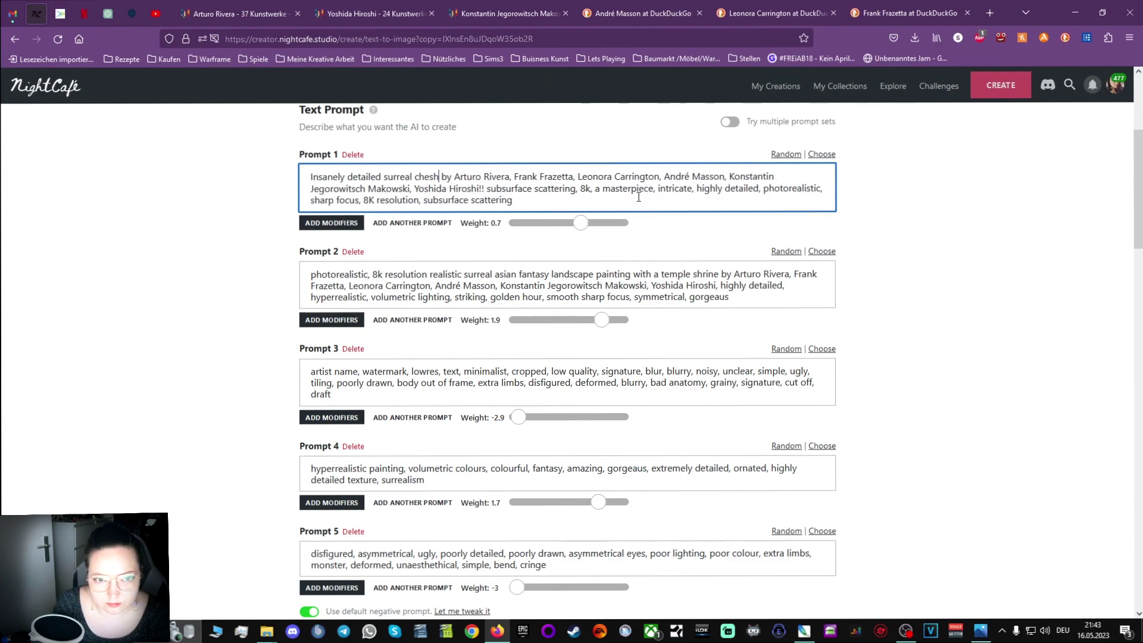
type(" cat")
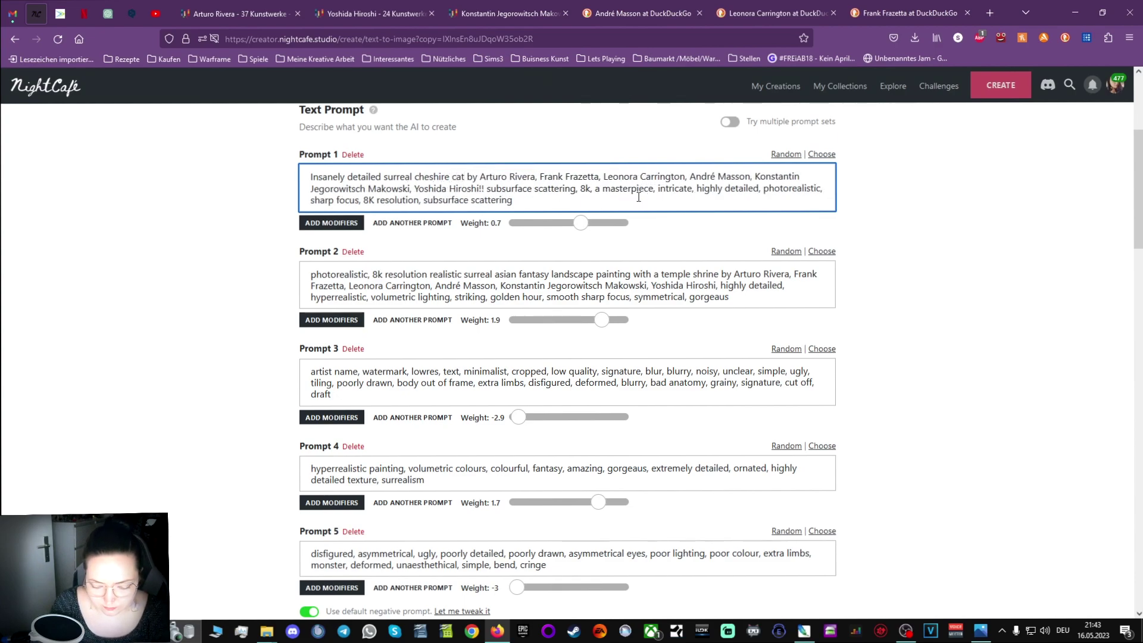
type(" and bunny in")
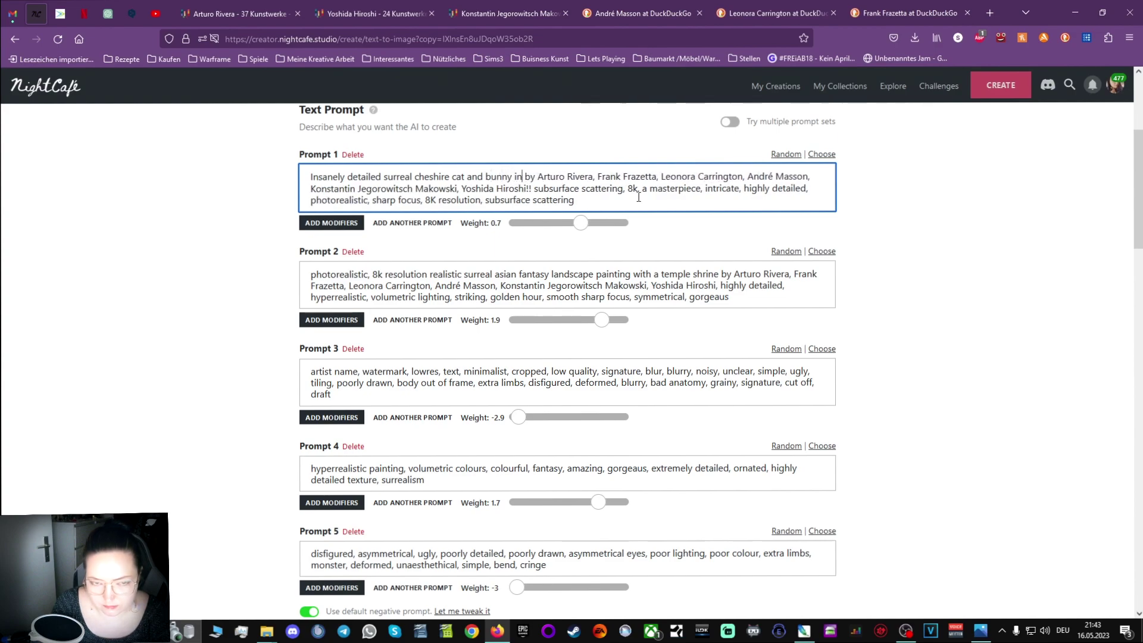
scroll(748, 226, "down", 8)
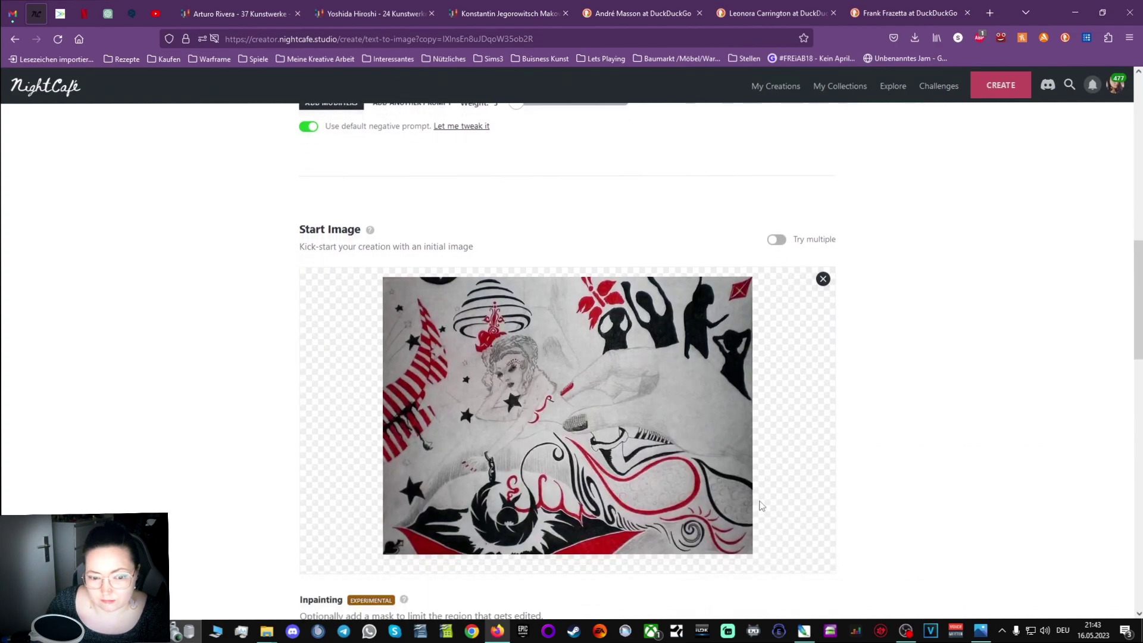
scroll(724, 263, "up", 6)
scroll(724, 262, "up", 3)
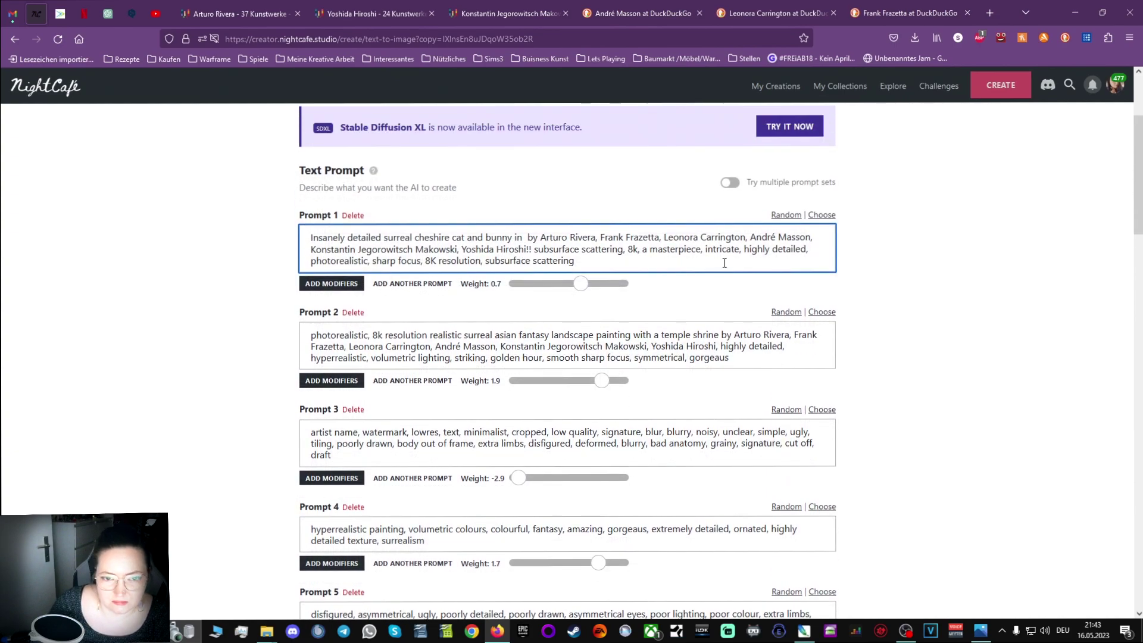
type("crescent")
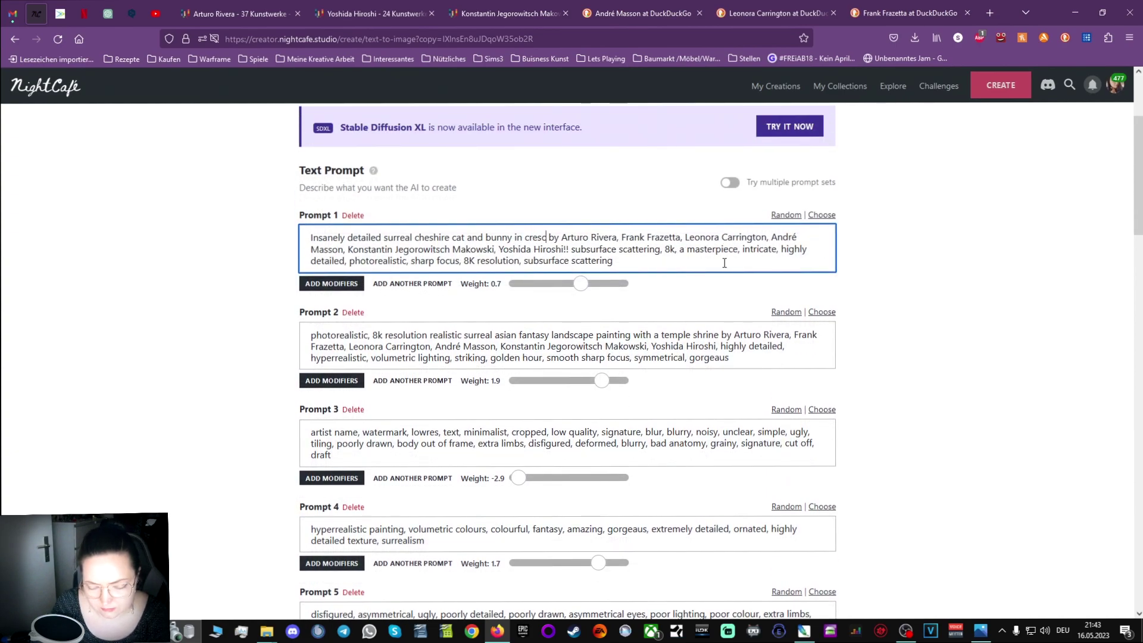
type(" moon moun")
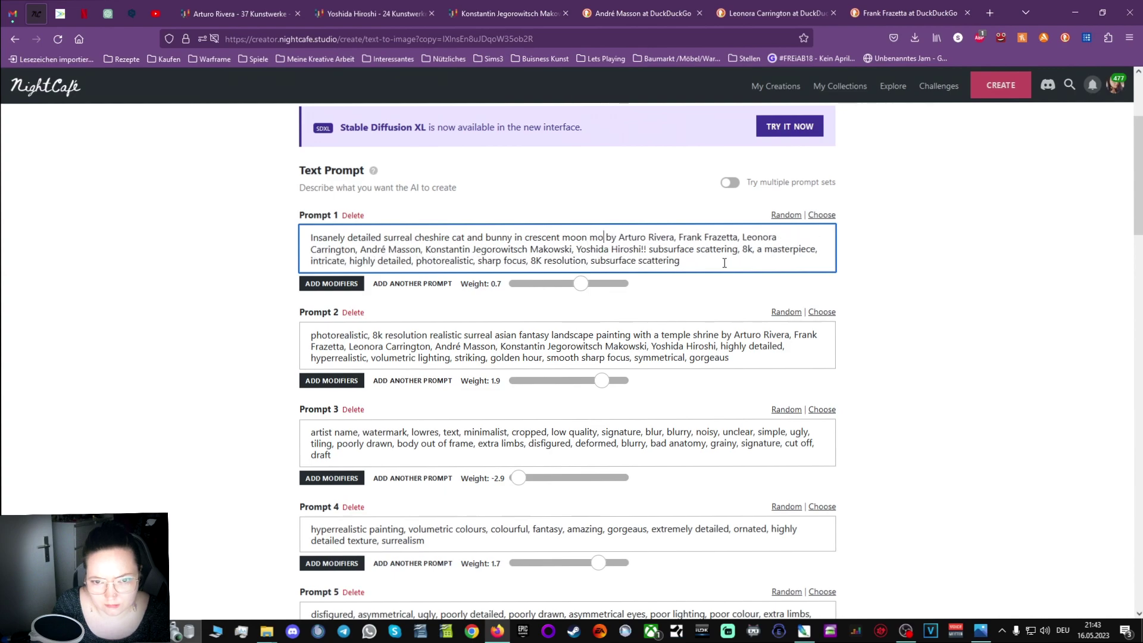
key("BackSpace")
type("th wo")
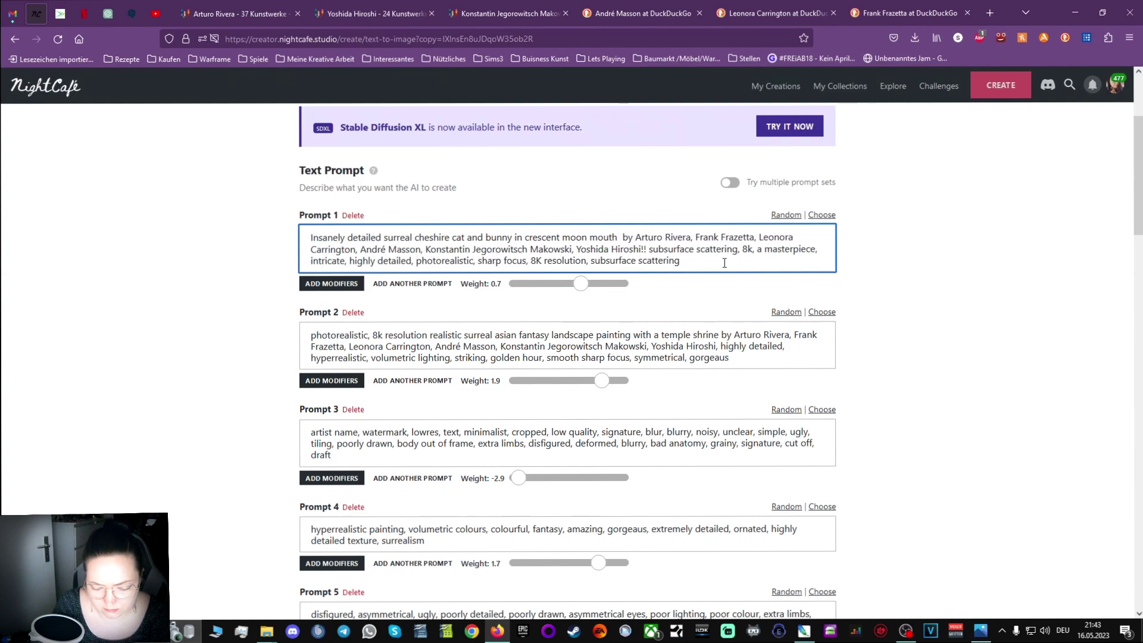
type("man")
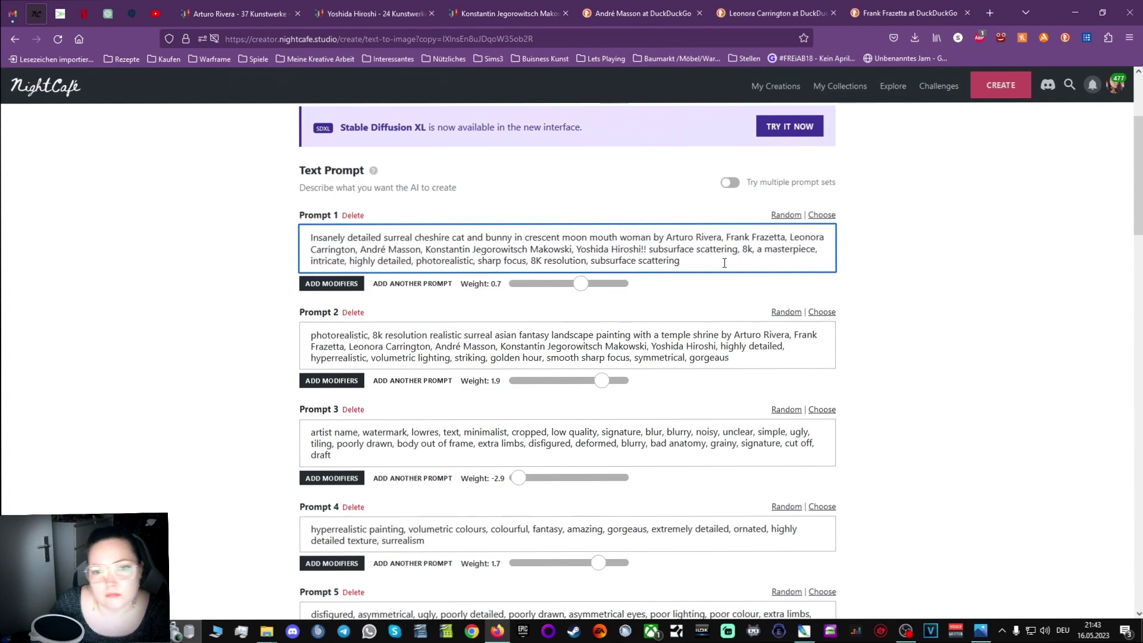
In Prompt 1, insert "in red black and white" after "crescent moon mouth woman".
scroll(1074, 528, "down", 2)
scroll(1074, 529, "down", 5)
scroll(814, 267, "up", 1)
scroll(813, 267, "up", 5)
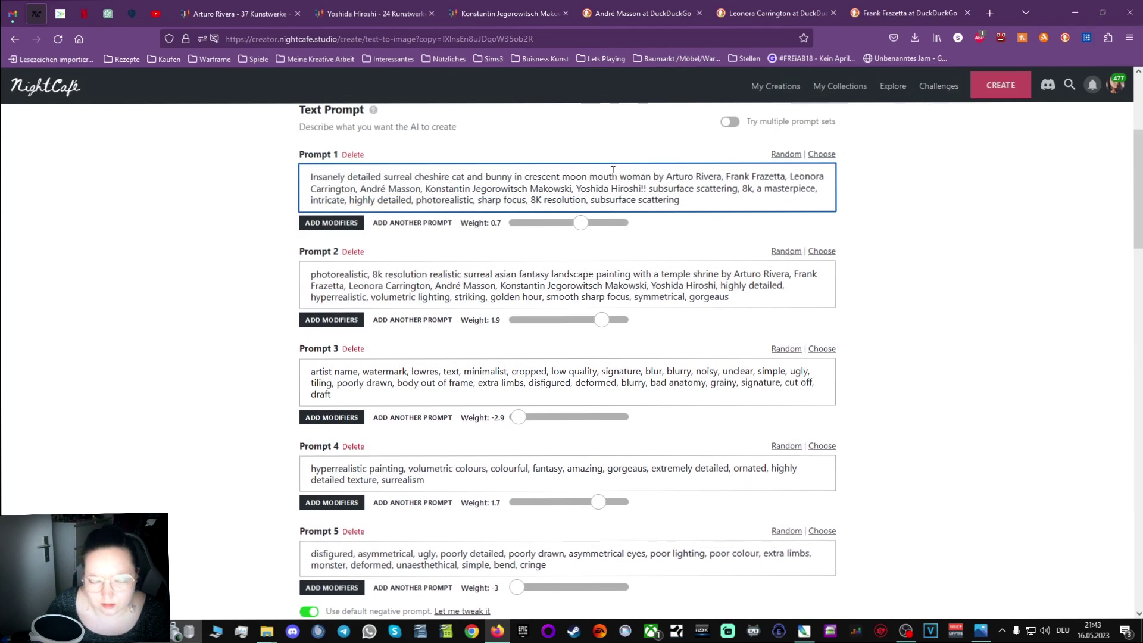
type("in red b")
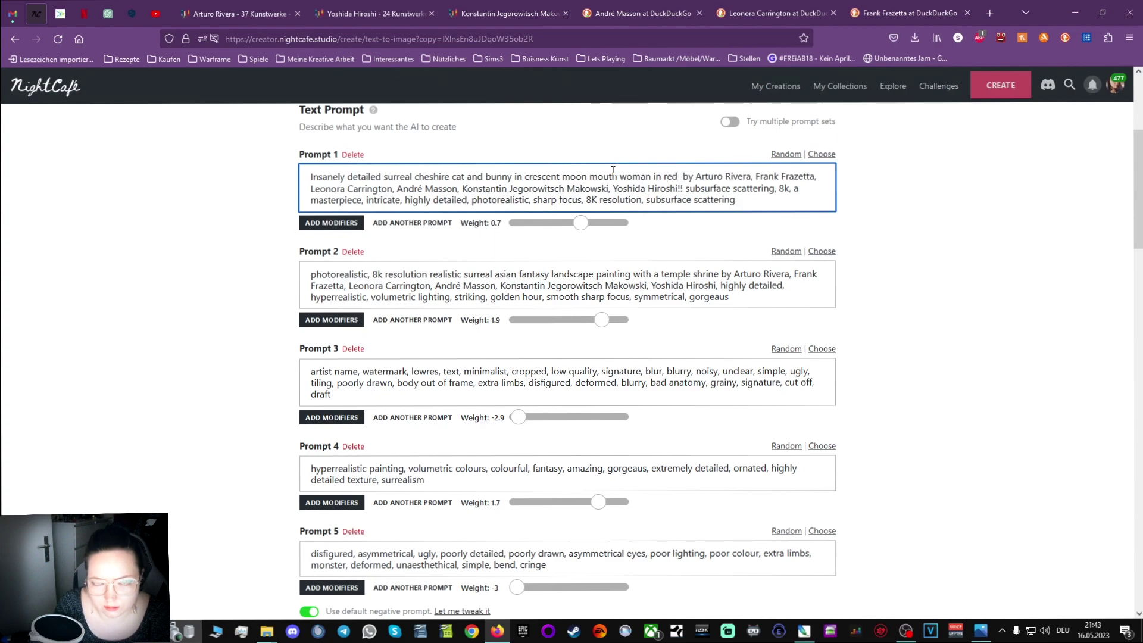
type("lack white")
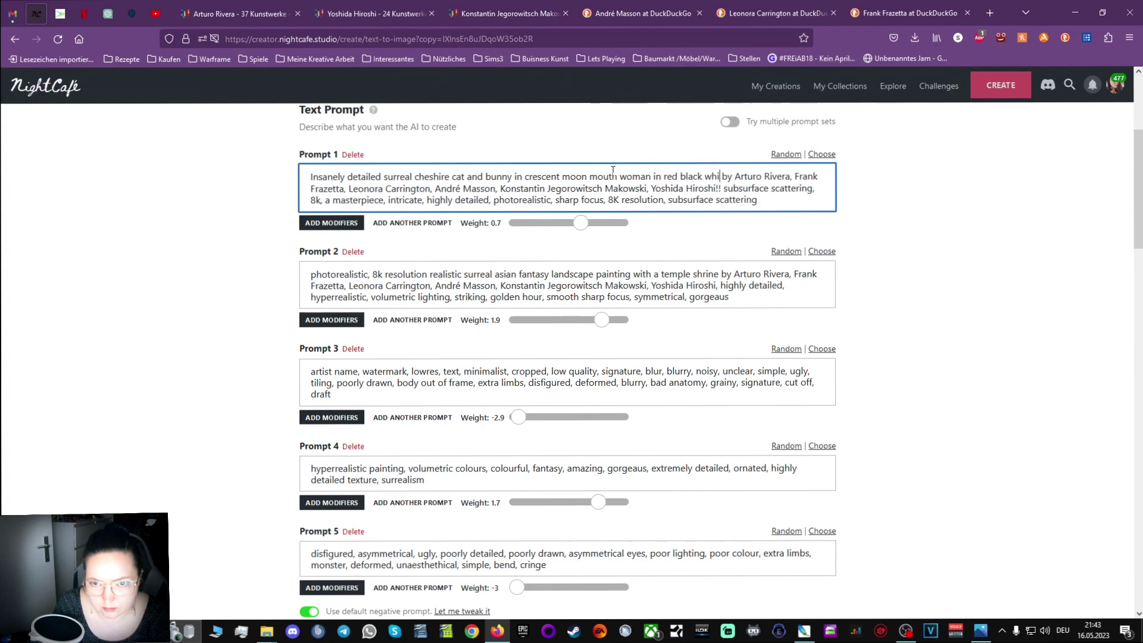
left_click(704, 175)
type("&")
key("BackSpace")
type("and")
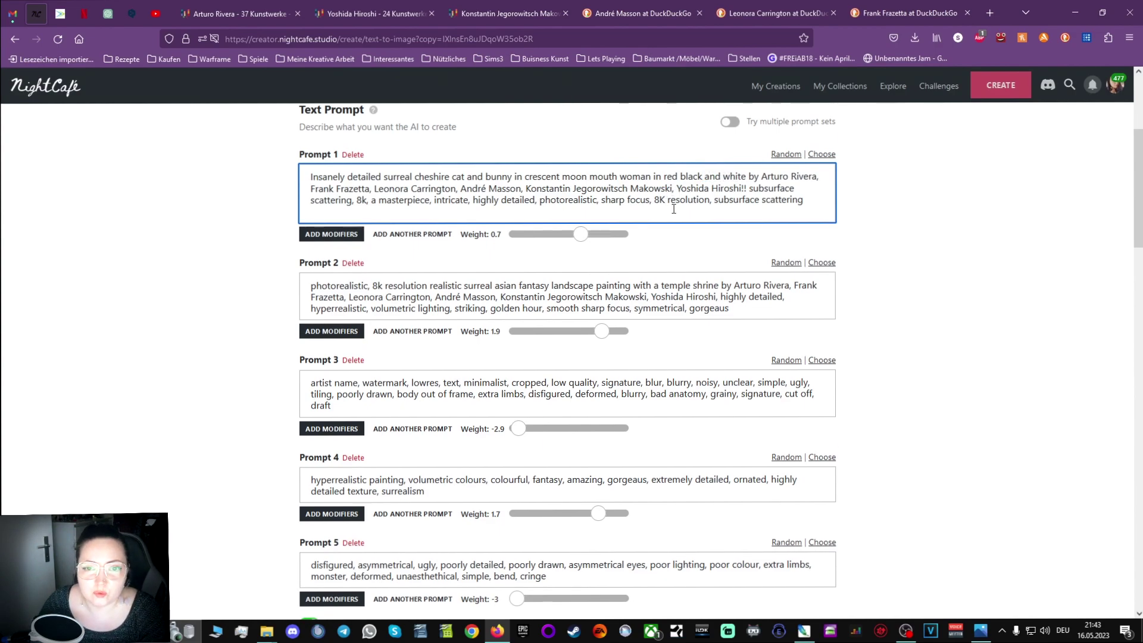
Copy "cheshire cat and bunny in crescent moon mouth woman in red black and white" from Prompt 1 over Prompt 2's asian landscape and temple shrine phrase.
left_click_drag(742, 180, 414, 170)
key("ctrl+c")
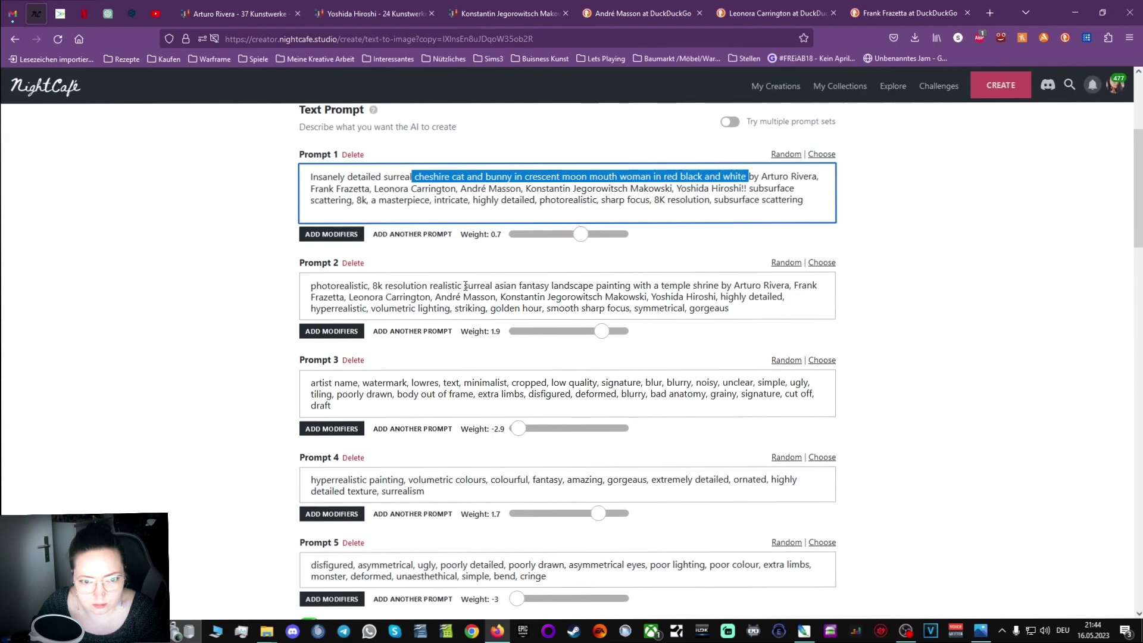
left_click_drag(495, 285, 720, 278)
key("ctrl+v")
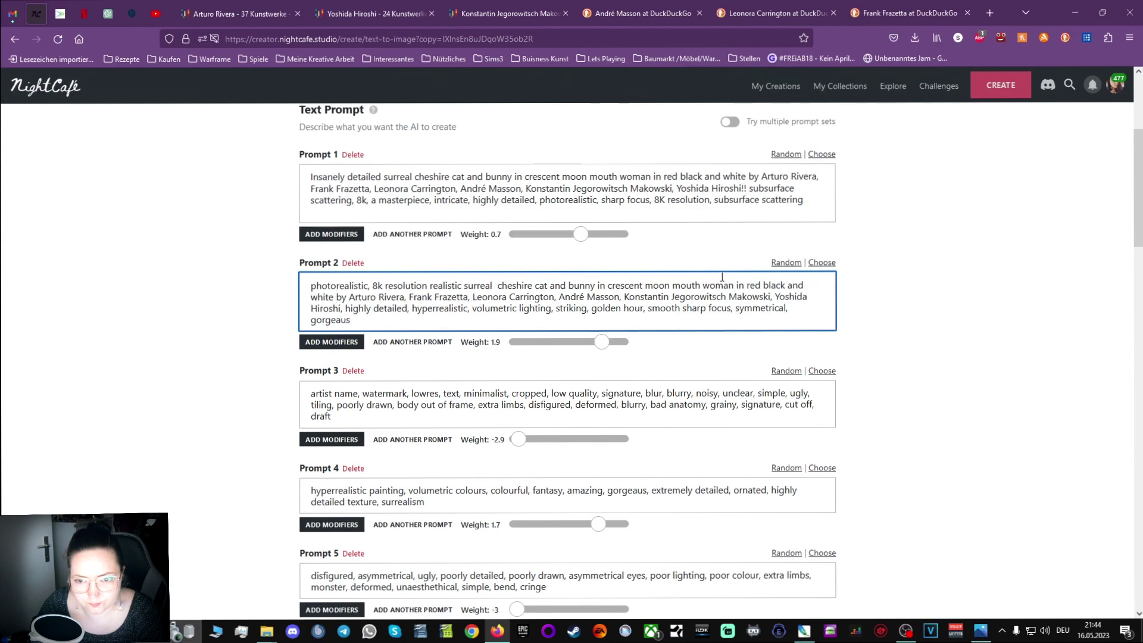
Check the start image and append ", patterned, crazy" to the end of Prompt 5.
scroll(780, 414, "down", 2)
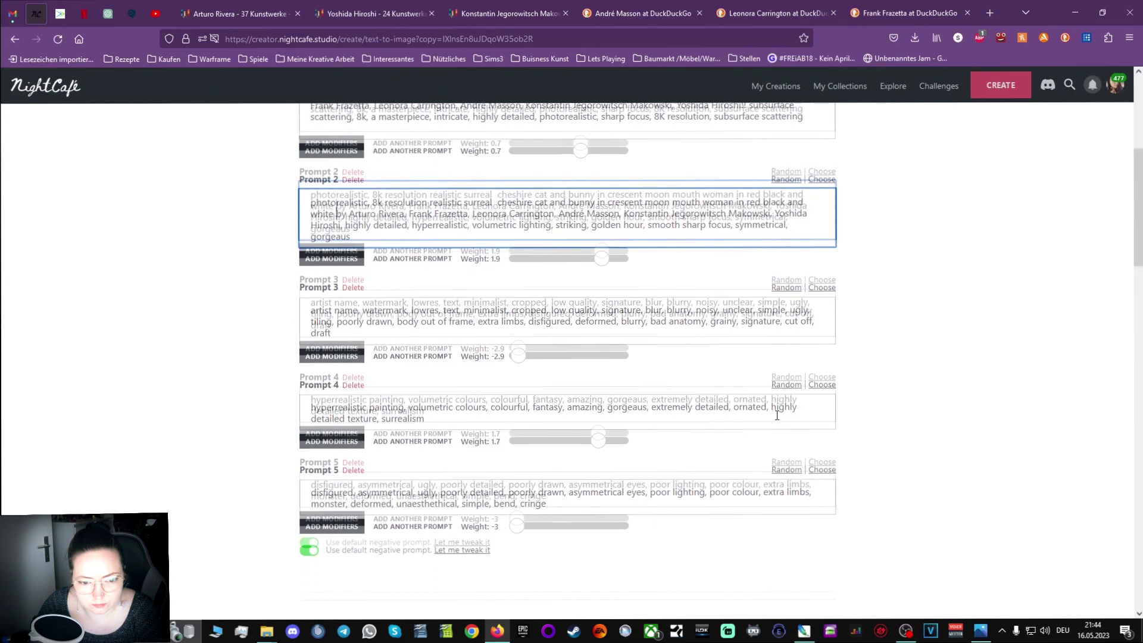
scroll(778, 416, "down", 8)
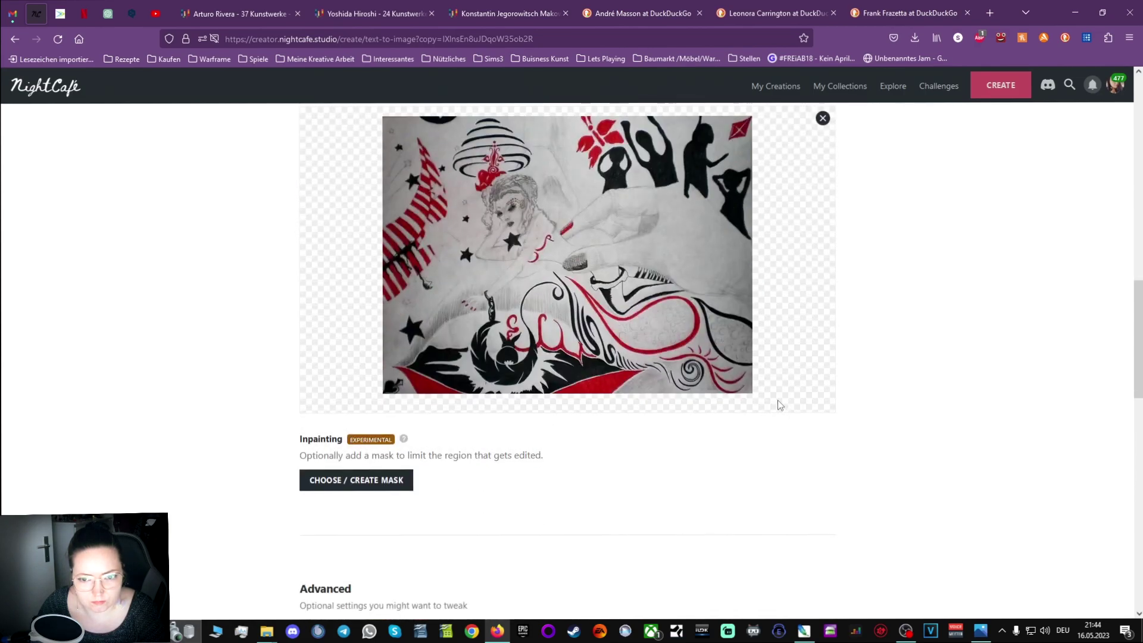
scroll(780, 404, "up", 5)
scroll(779, 404, "up", 2)
left_click(573, 339)
type(", pattern")
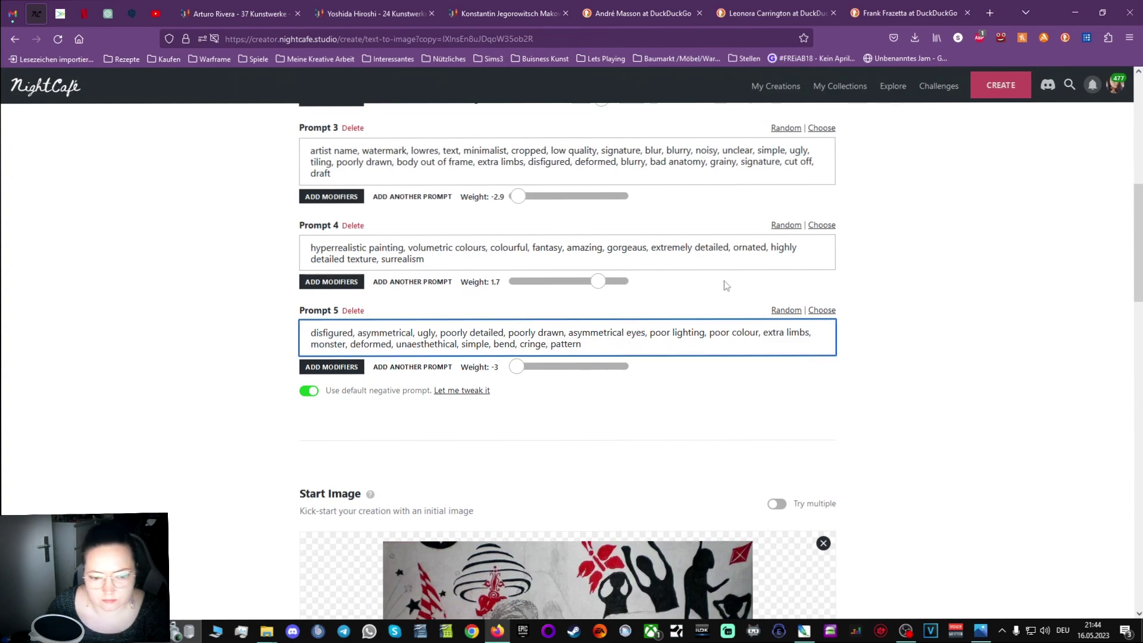
type("ed")
scroll(758, 323, "down", 2)
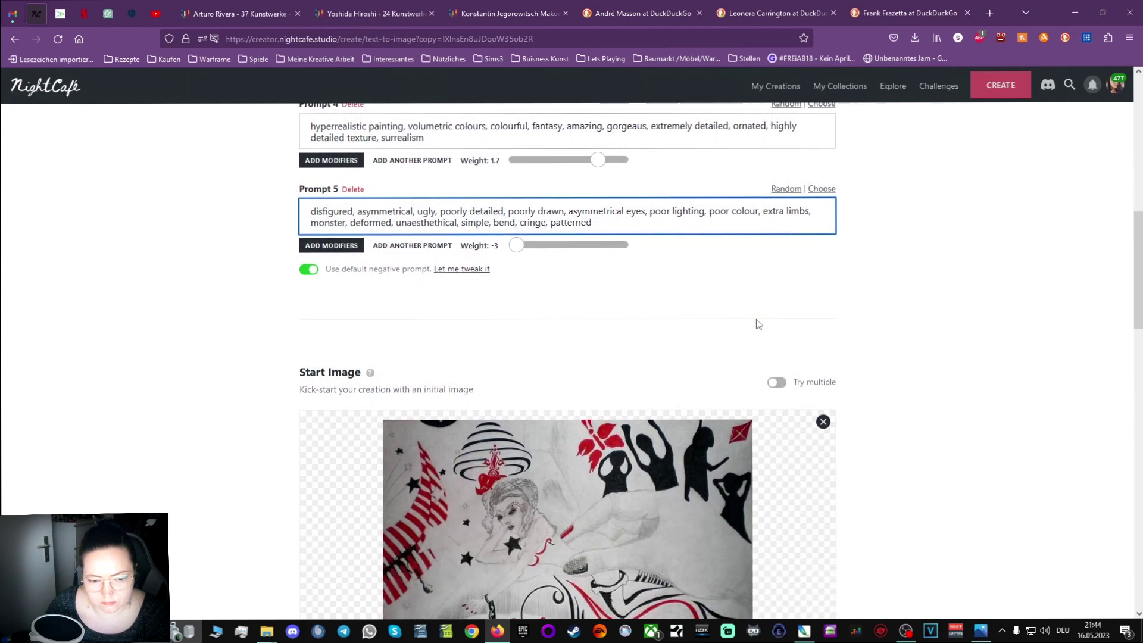
scroll(759, 324, "down", 3)
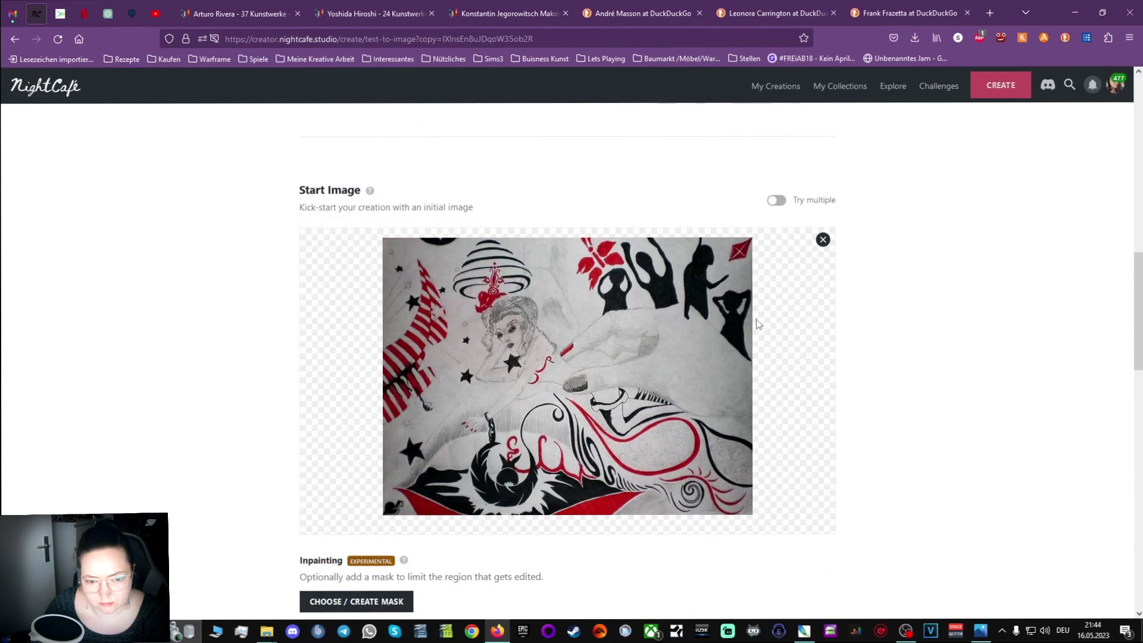
scroll(759, 324, "up", 4)
type(", crazy")
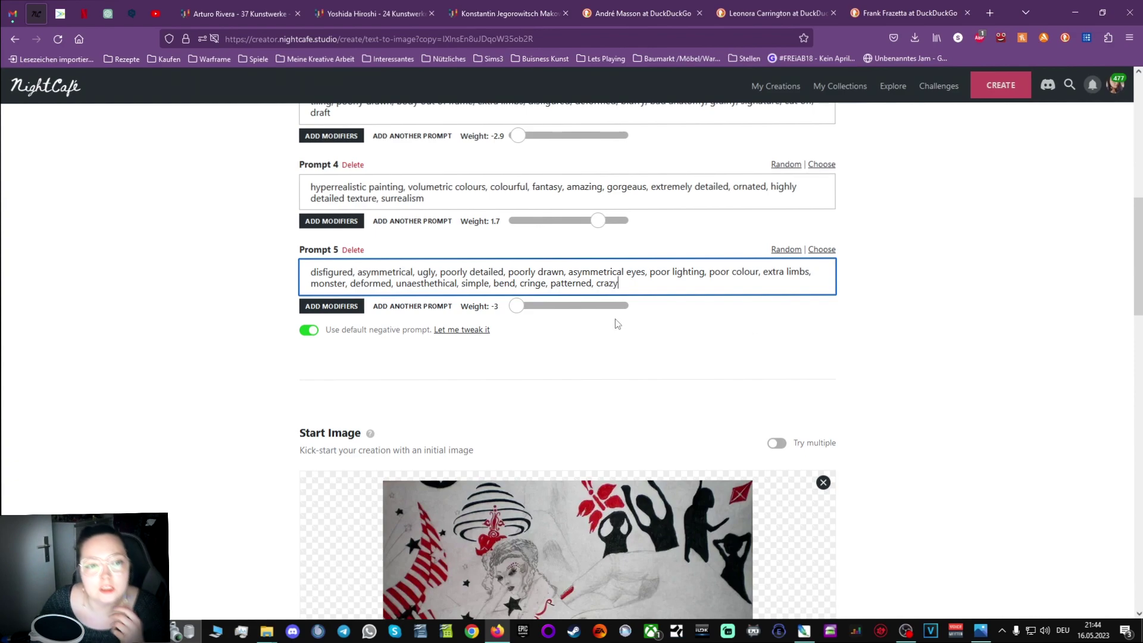
Move "patterned, crazy" from Prompt 5 to the end of Prompt 4, after "surrealism,", and remove the leftover comma in Prompt 5.
left_click_drag(619, 285, 548, 297)
key("ctrl+c")
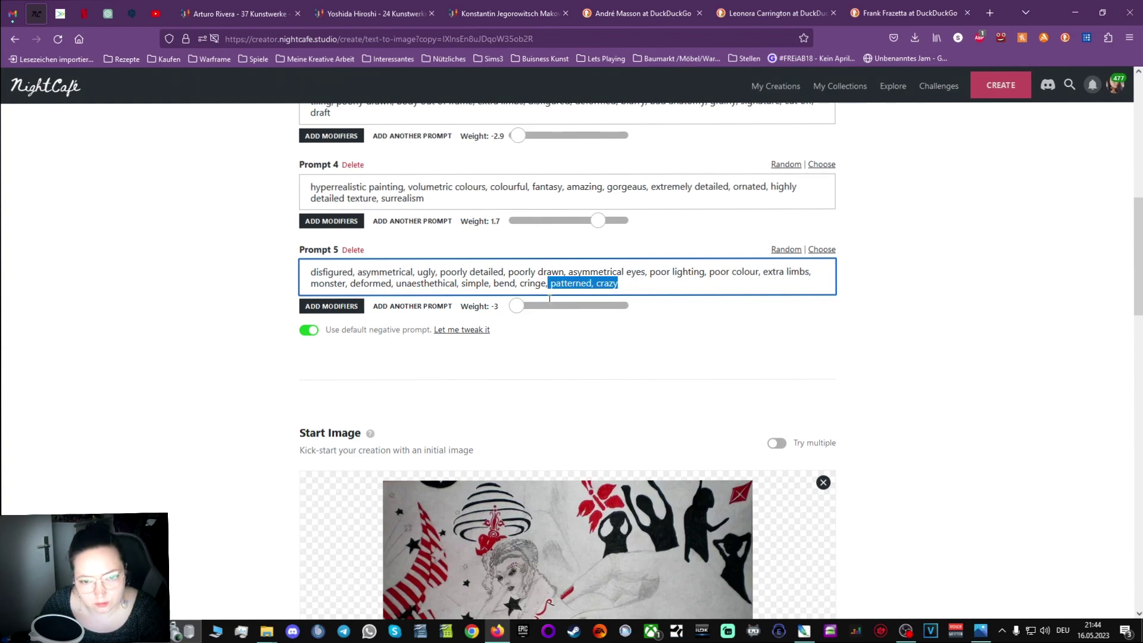
key("BackSpace")
left_click(534, 198)
key("ctrl+v")
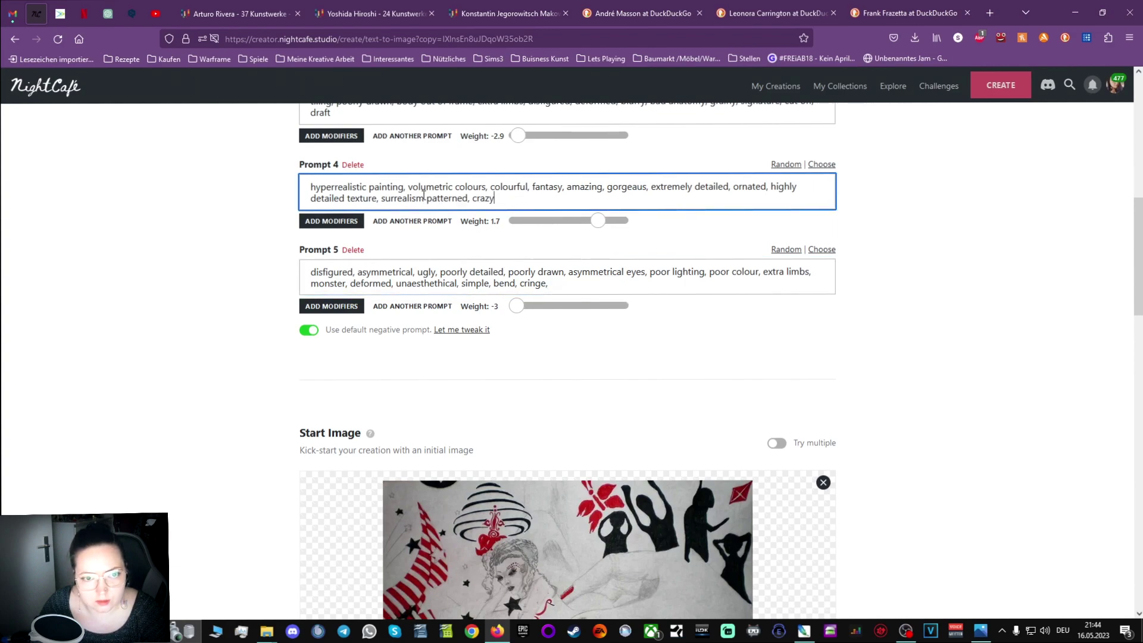
type(",")
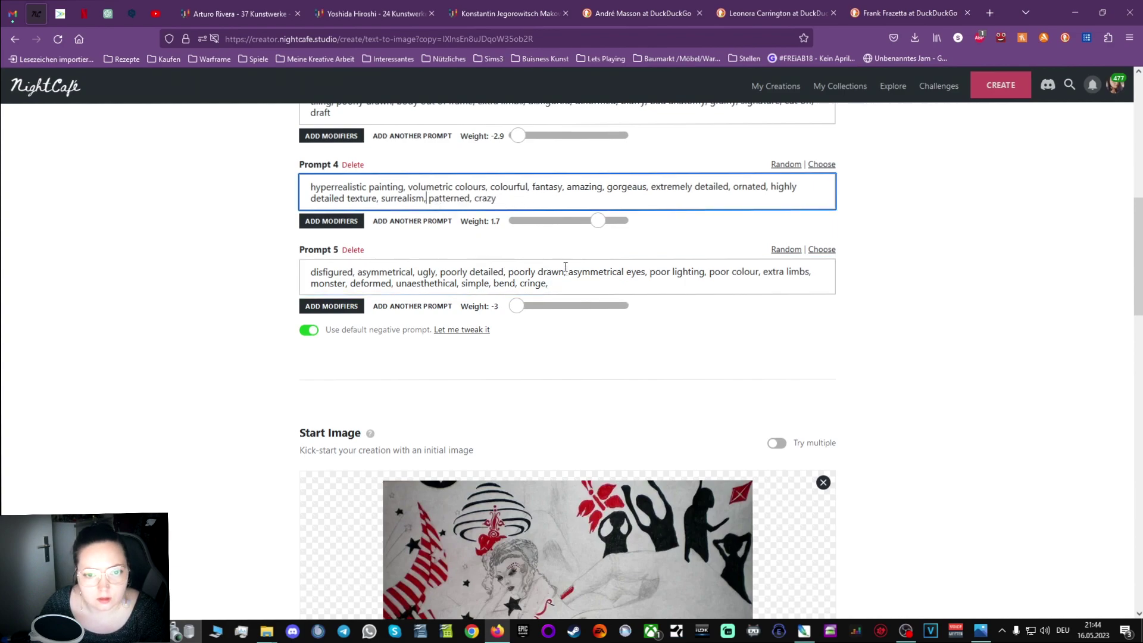
left_click(550, 284)
key("BackSpace")
Keep the advanced, resolution and runtime settings as they are and generate the creation from the adapted prompts and start image.
scroll(772, 349, "down", 3)
scroll(770, 345, "down", 12)
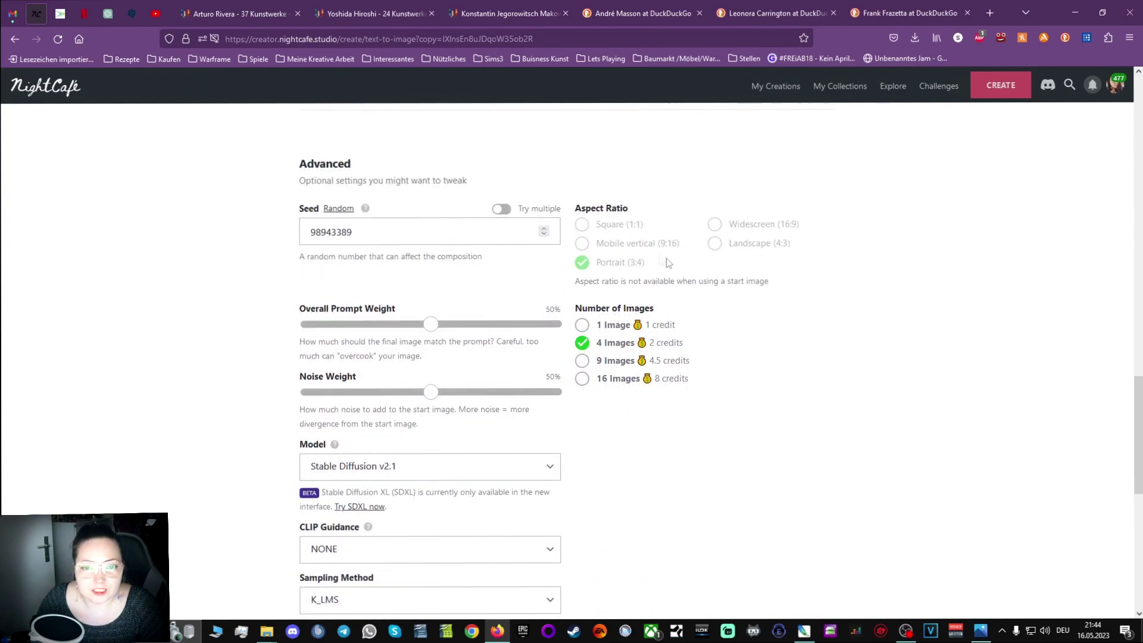
scroll(770, 413, "down", 4)
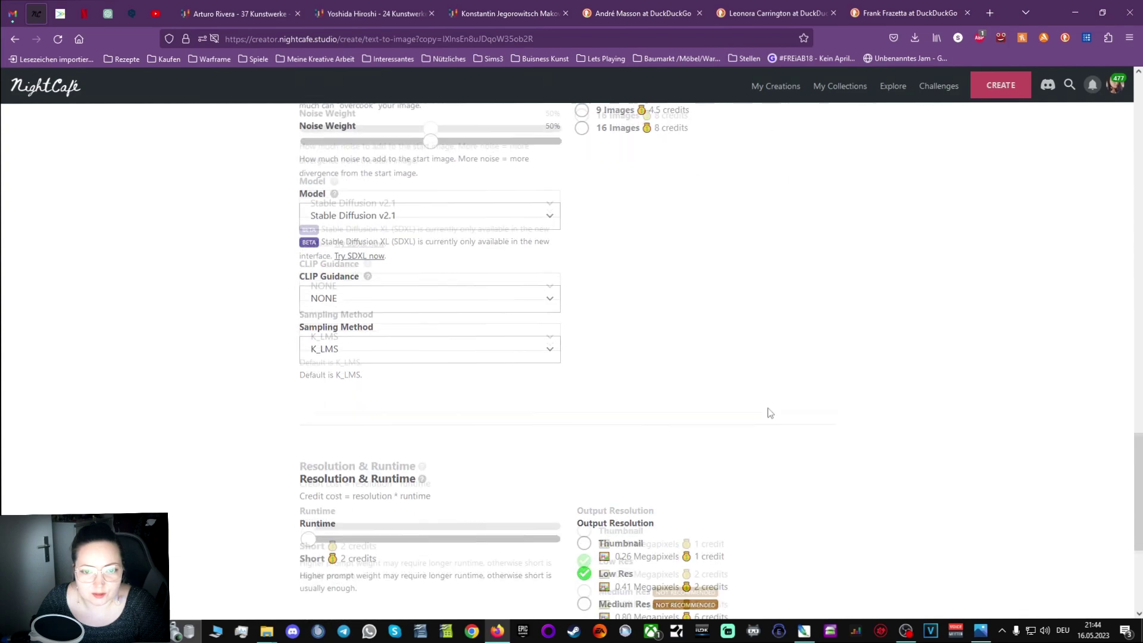
scroll(770, 412, "down", 4)
left_click(574, 543)
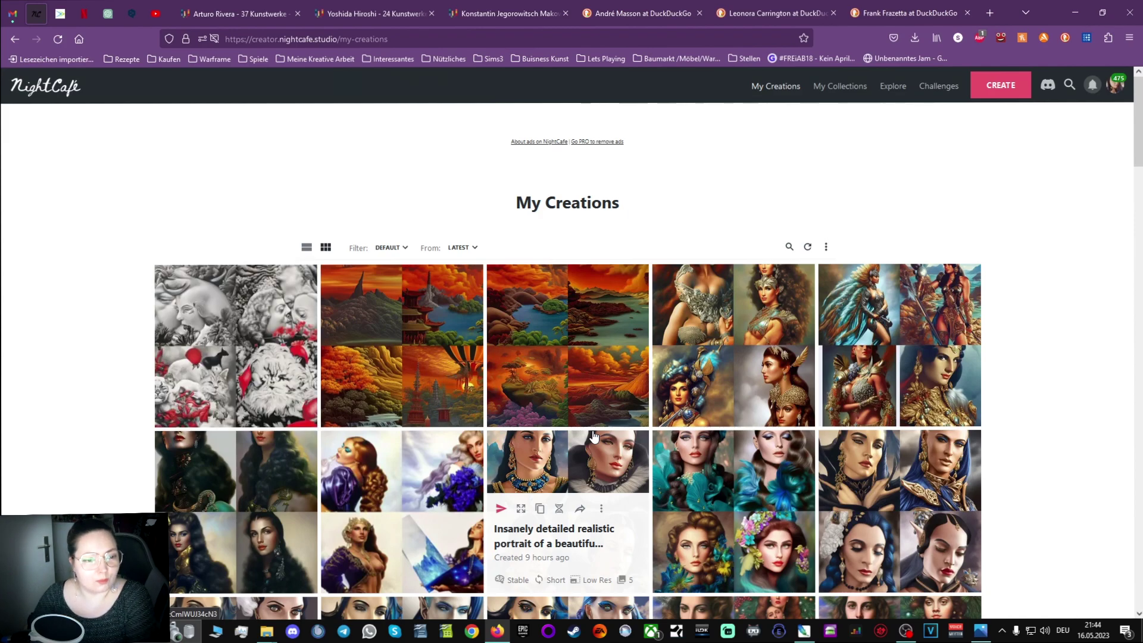
Open the newest cheshire cat and bunny creation, view its four output images one by one, and look through its details.
left_click(326, 324)
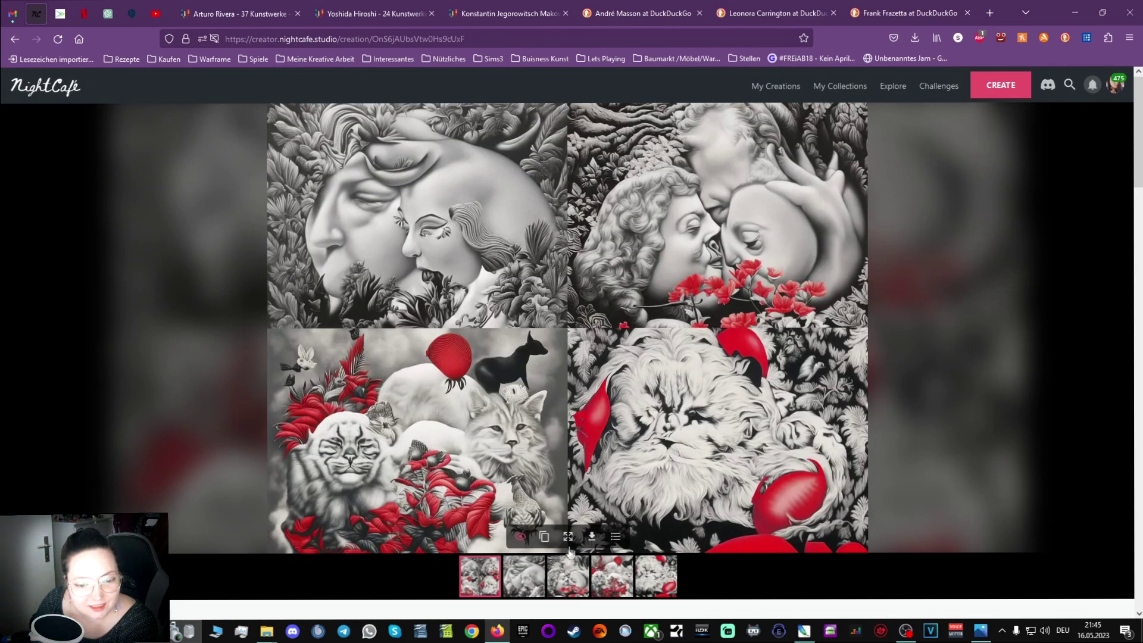
left_click(523, 580)
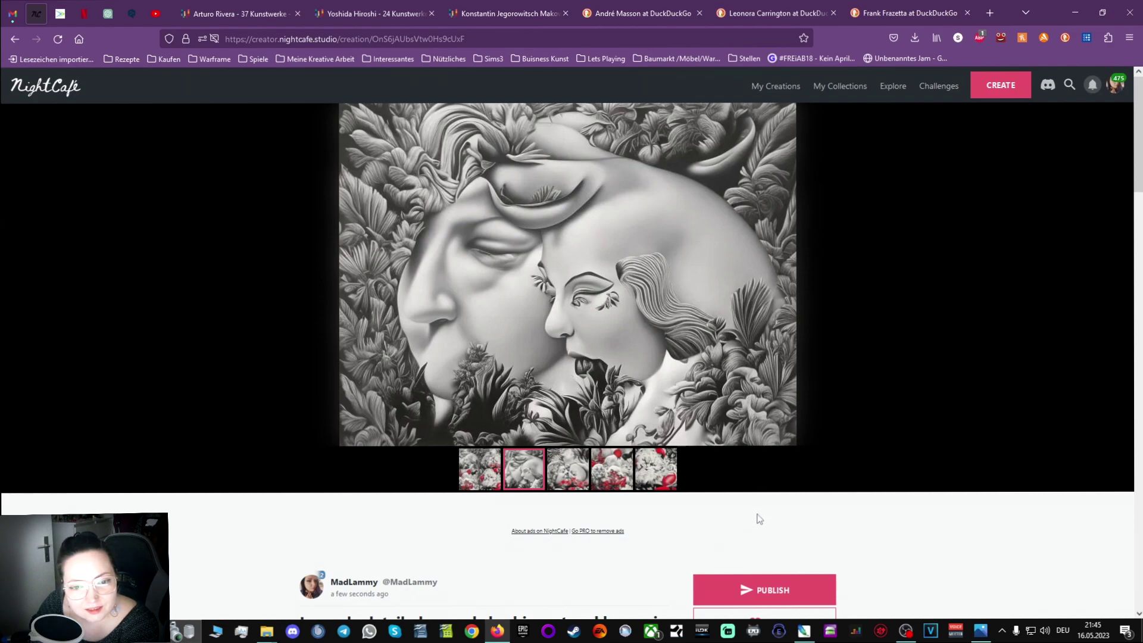
left_click(581, 464)
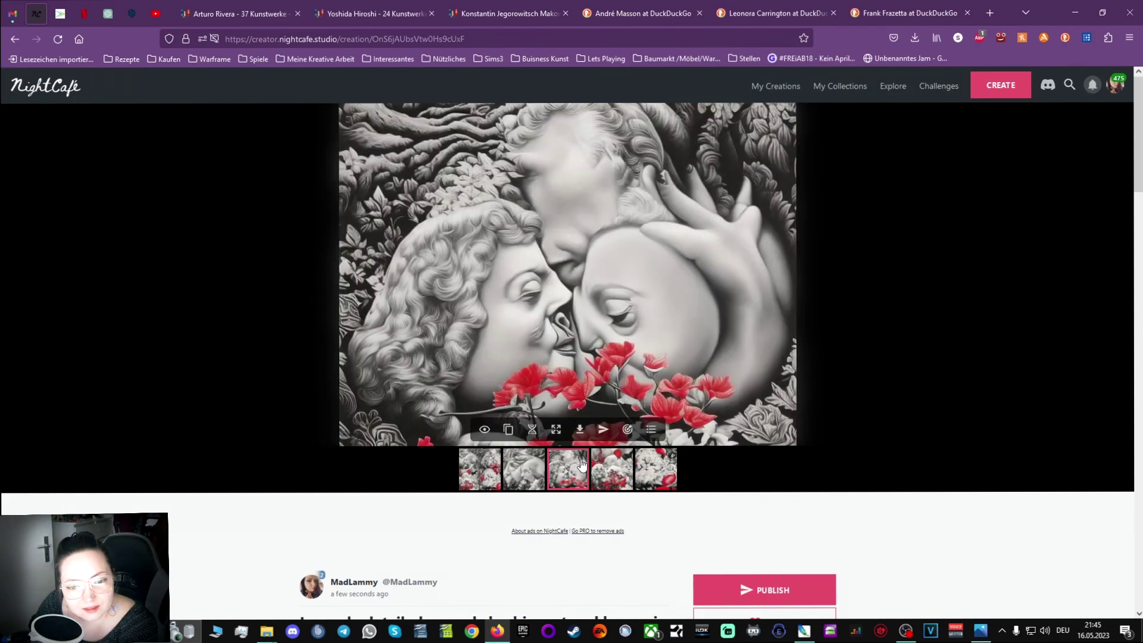
left_click(621, 469)
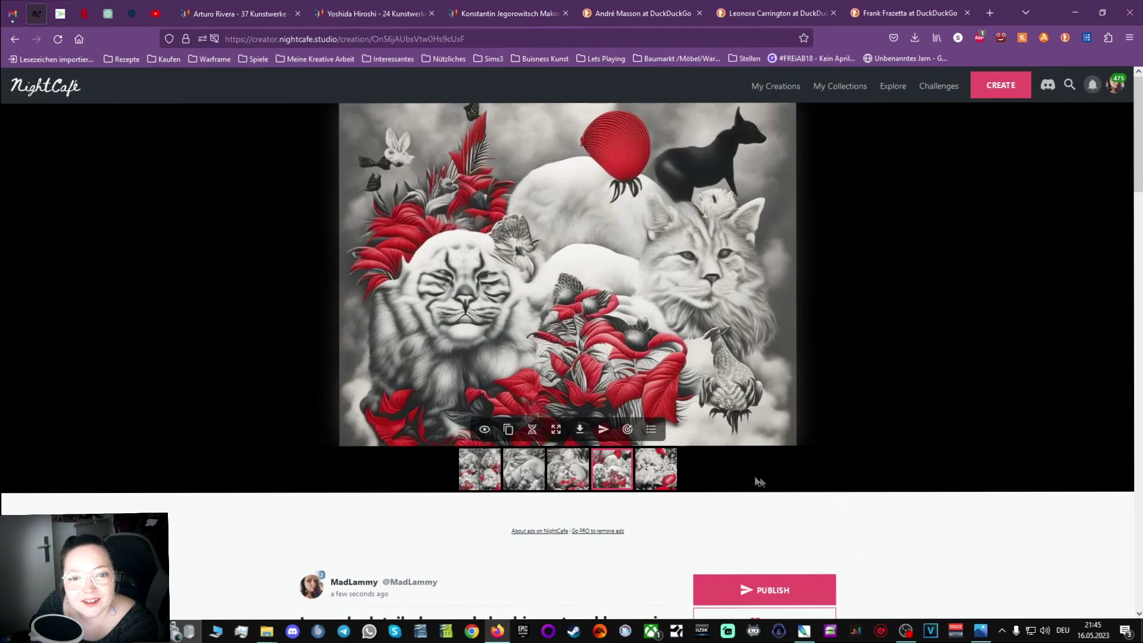
left_click(658, 484)
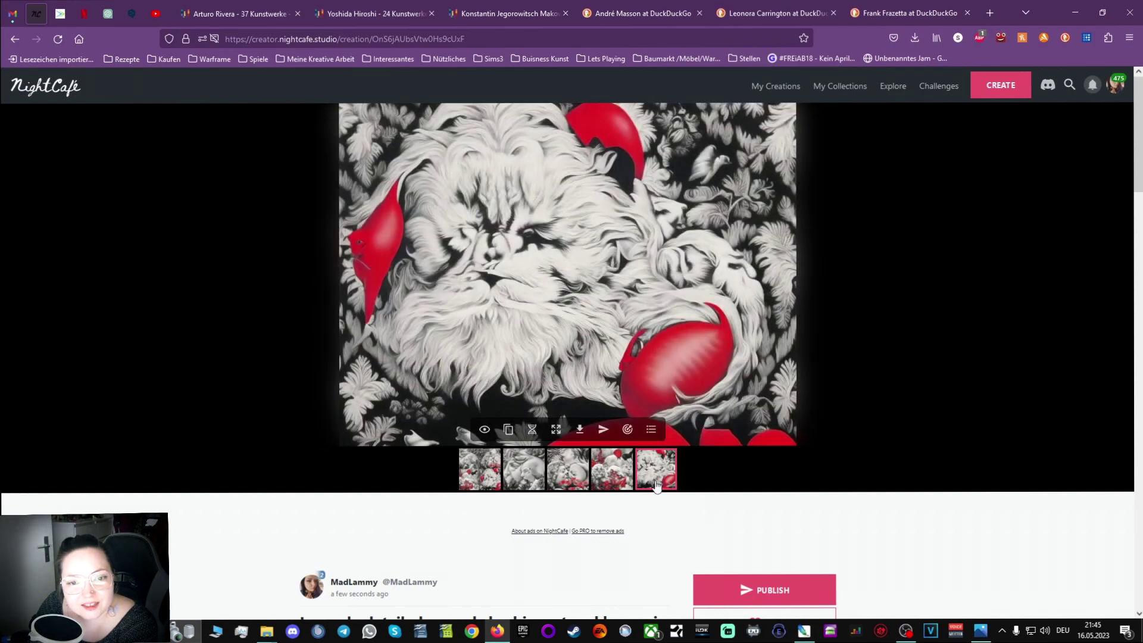
scroll(901, 387, "down", 10)
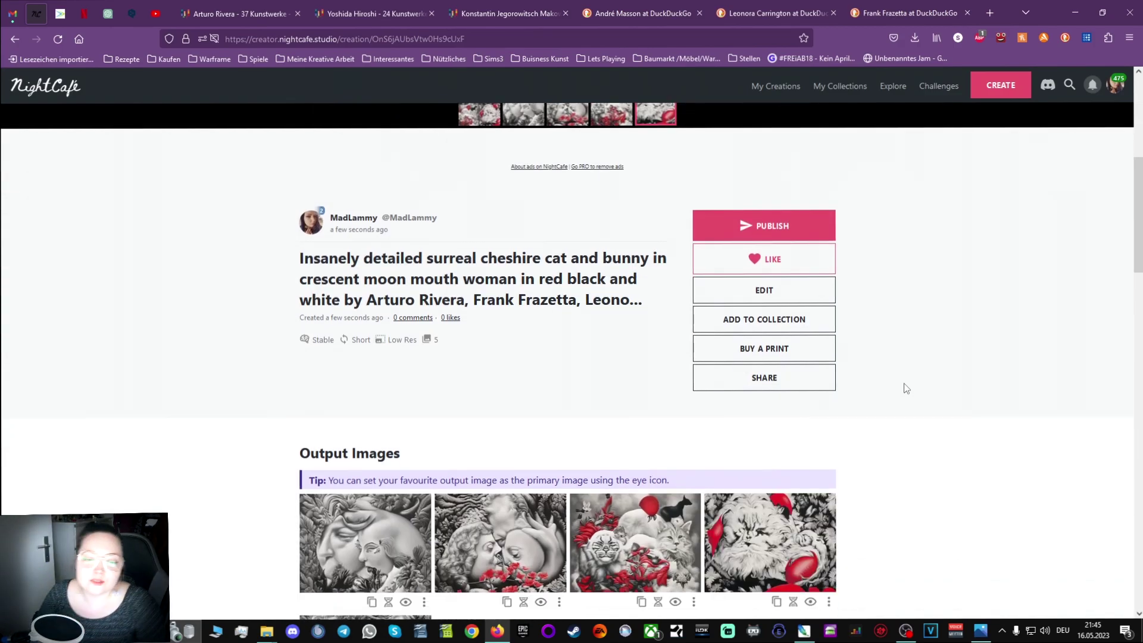
scroll(903, 360, "down", 10)
scroll(899, 334, "up", 15)
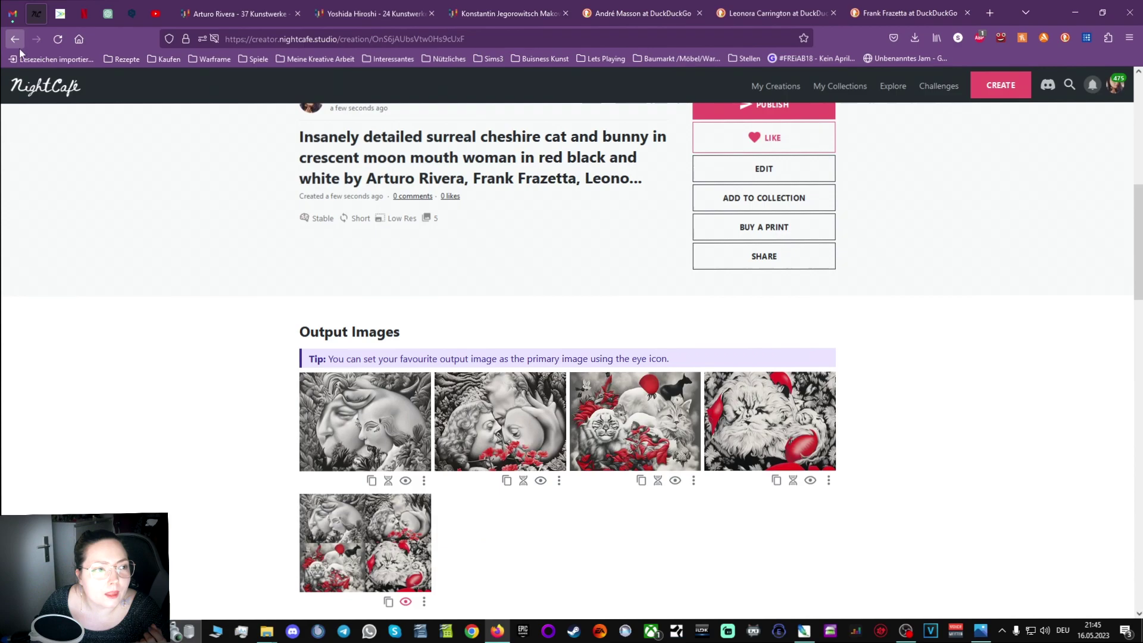
Duplicate the newest cheshire cat and bunny creation, remove its start image, and generate it from the prompts alone.
left_click(19, 46)
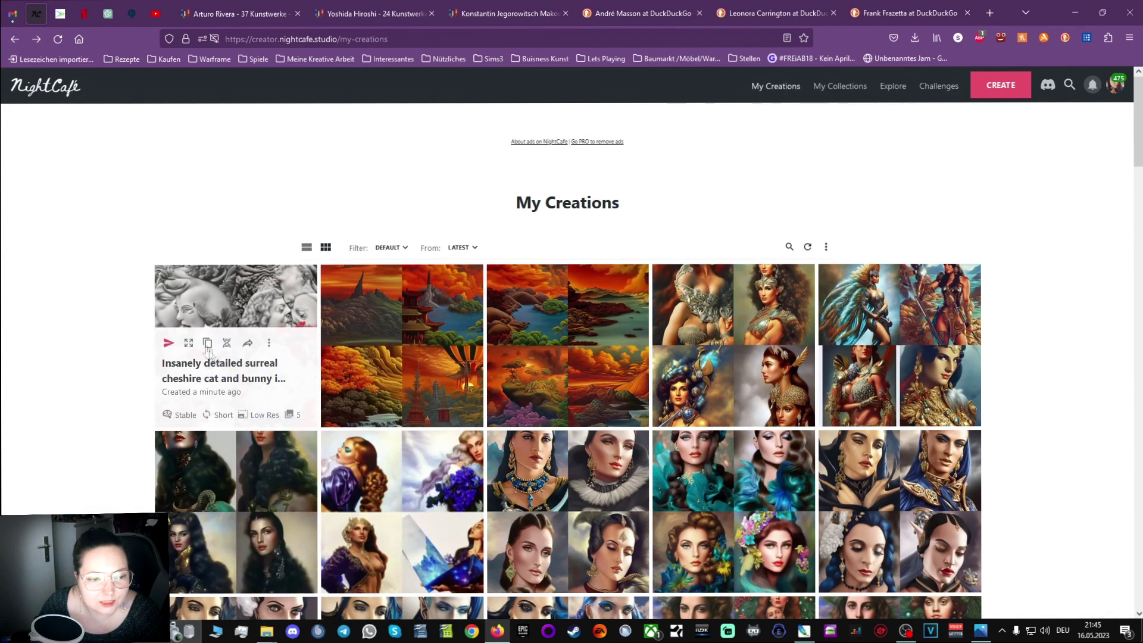
left_click(207, 342)
scroll(806, 437, "down", 8)
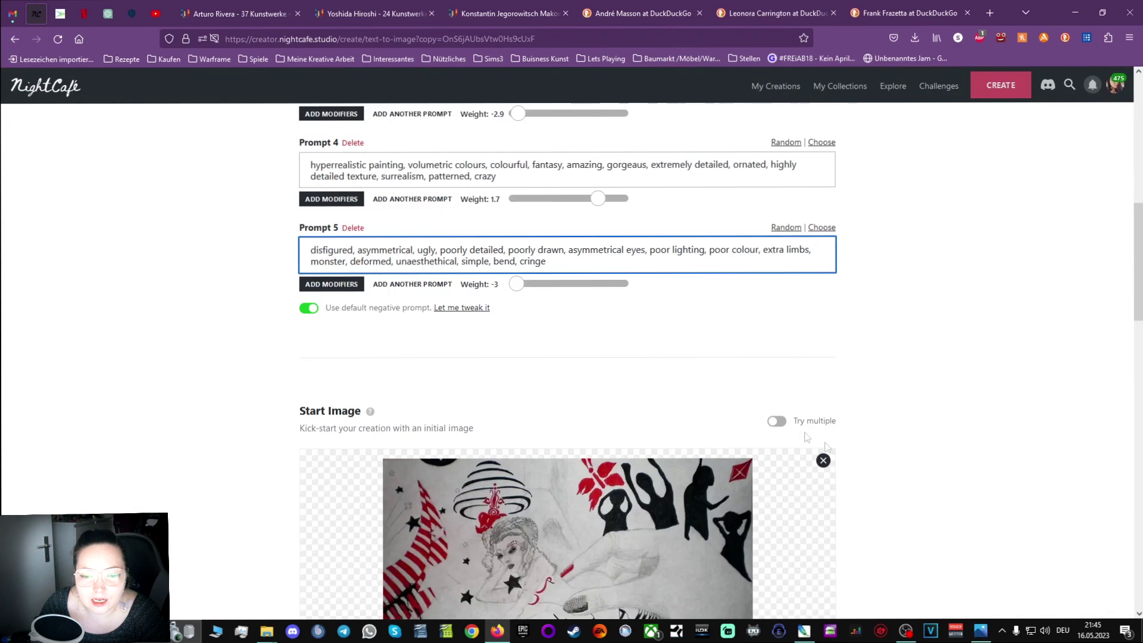
left_click(823, 460)
scroll(832, 429, "down", 10)
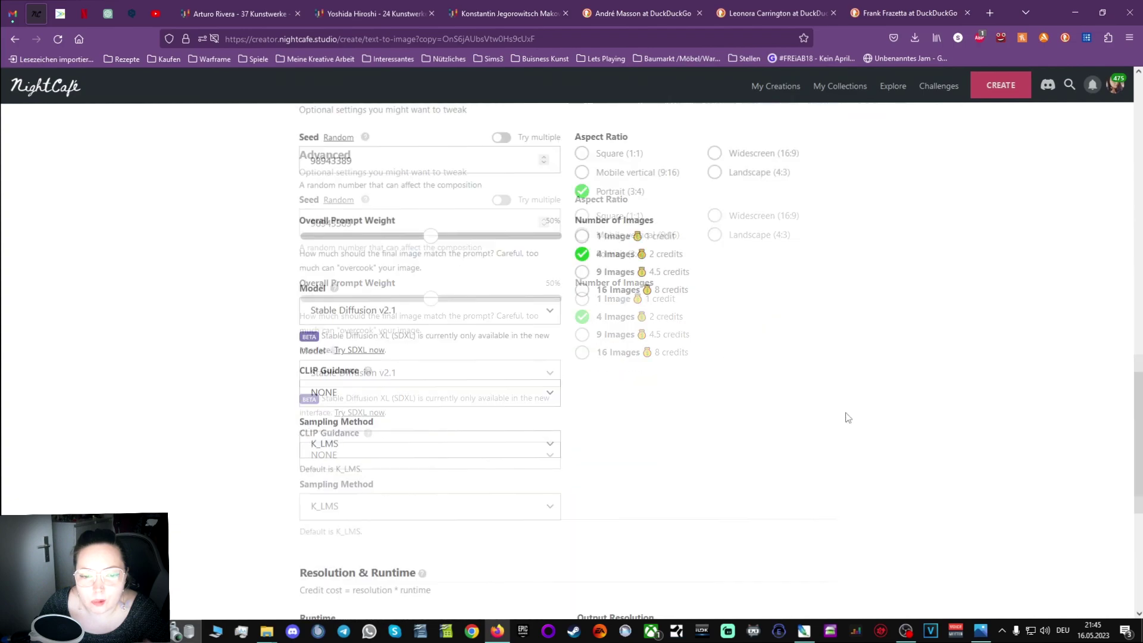
scroll(833, 429, "down", 5)
left_click(544, 541)
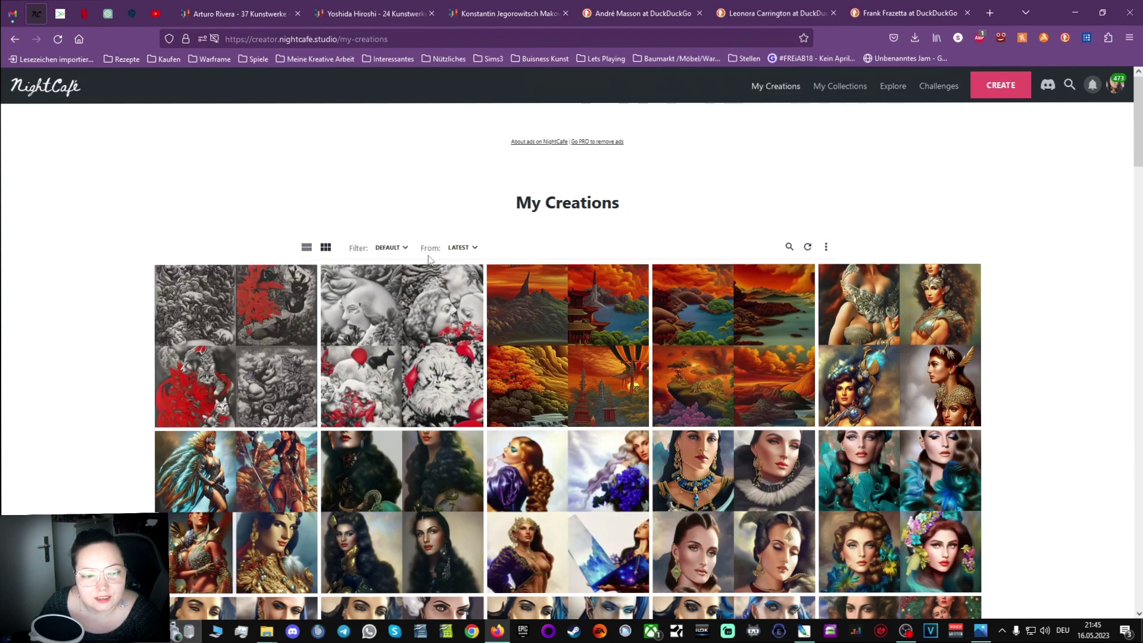
Open the newly generated creation made without a start image and view its four output images one by one.
mouse_move(213, 318)
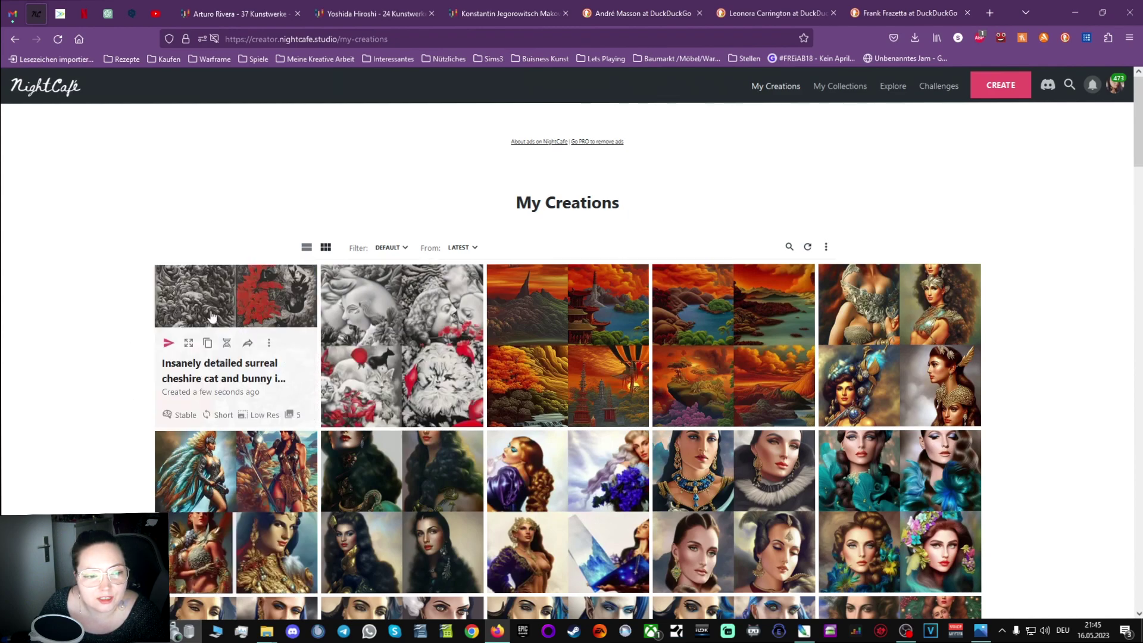
left_click(309, 354)
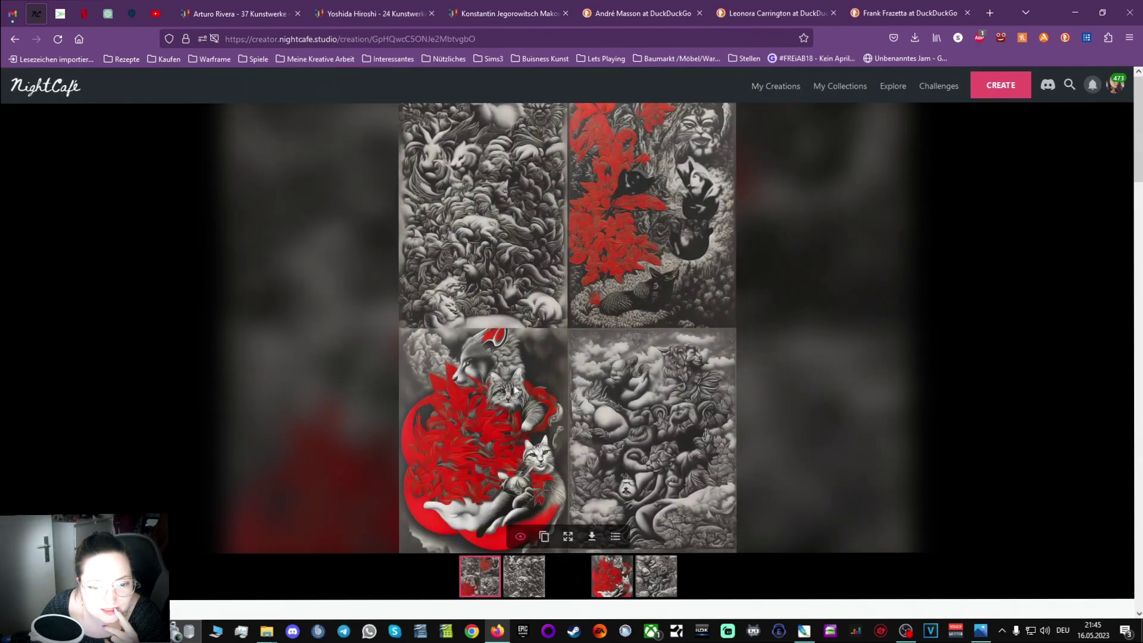
left_click(523, 576)
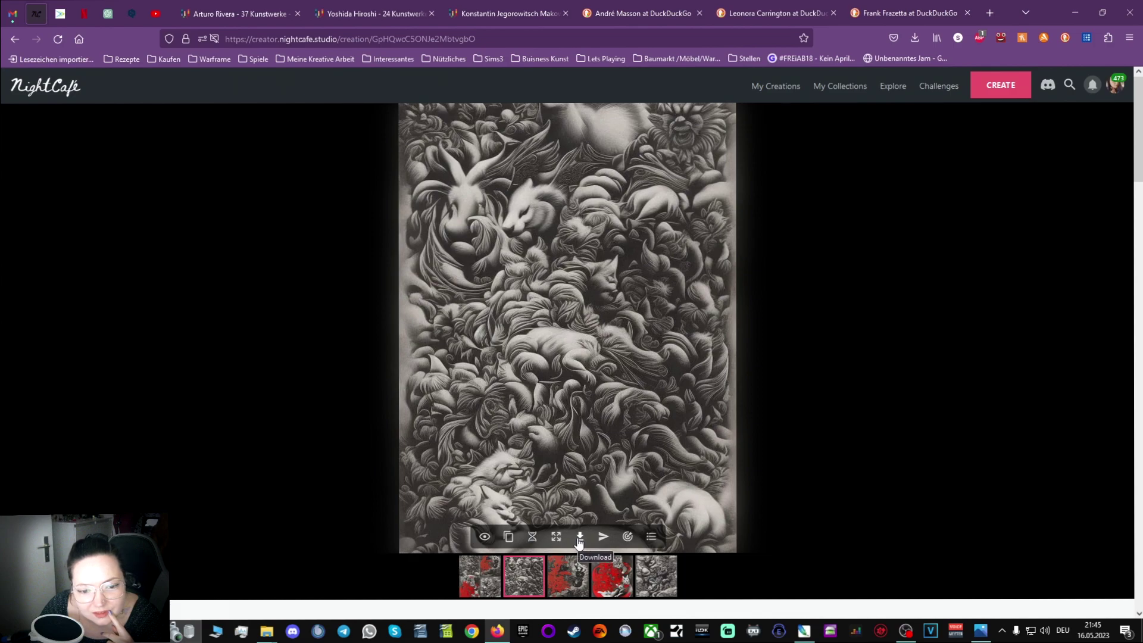
left_click(576, 585)
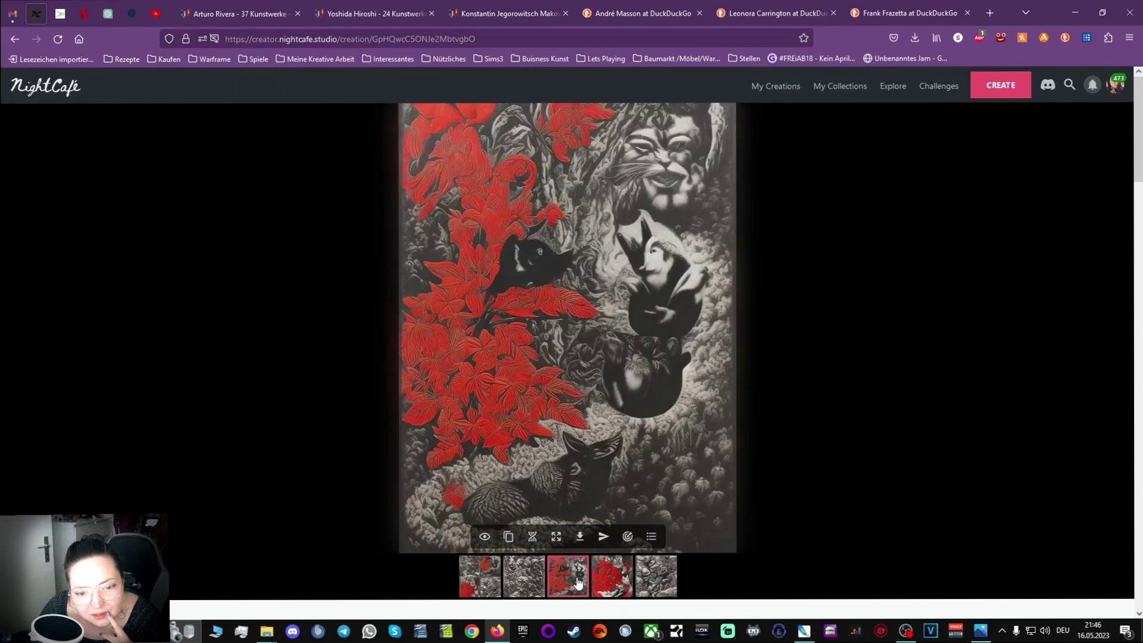
left_click(607, 592)
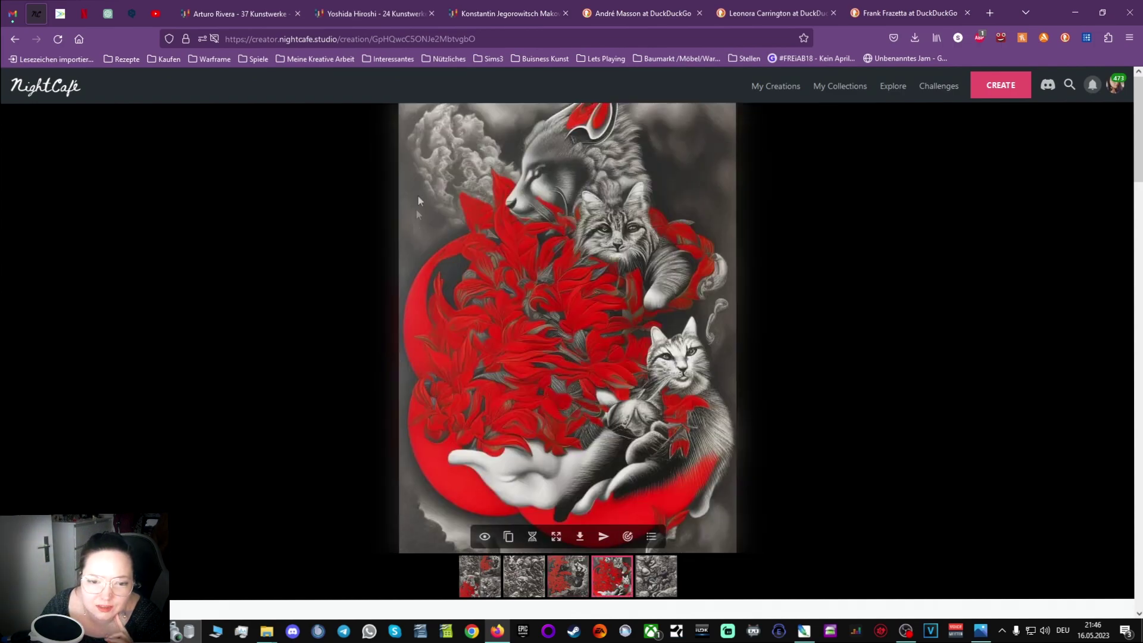
left_click(649, 572)
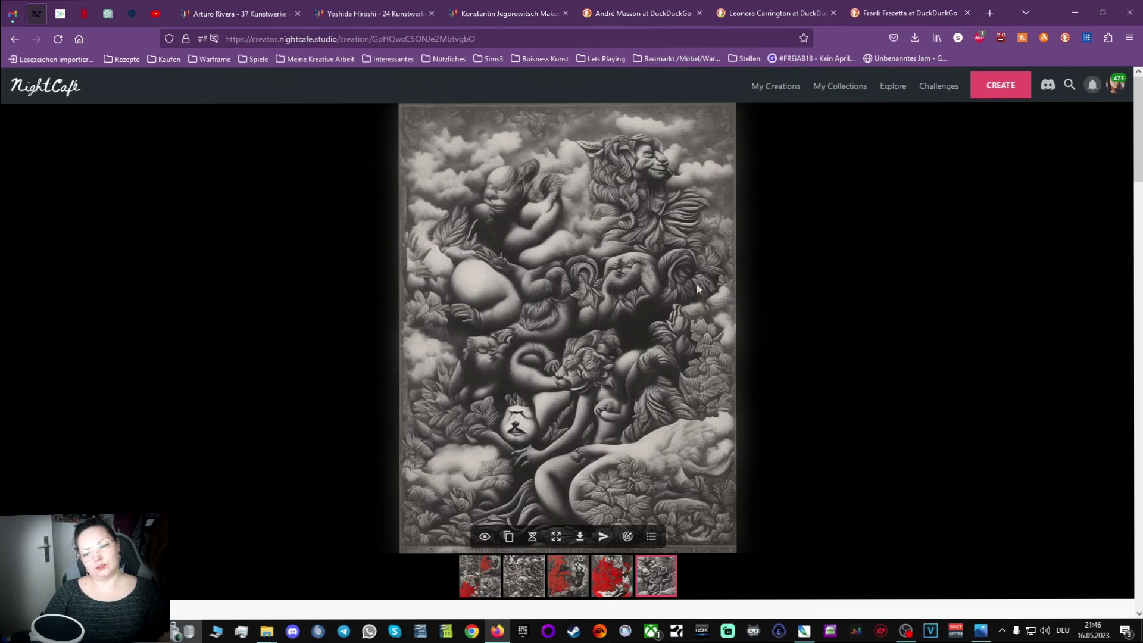
Reopen the earlier cheshire cat and bunny creation made from the start image, view its output images, and return to My Creations.
key("alt+Left")
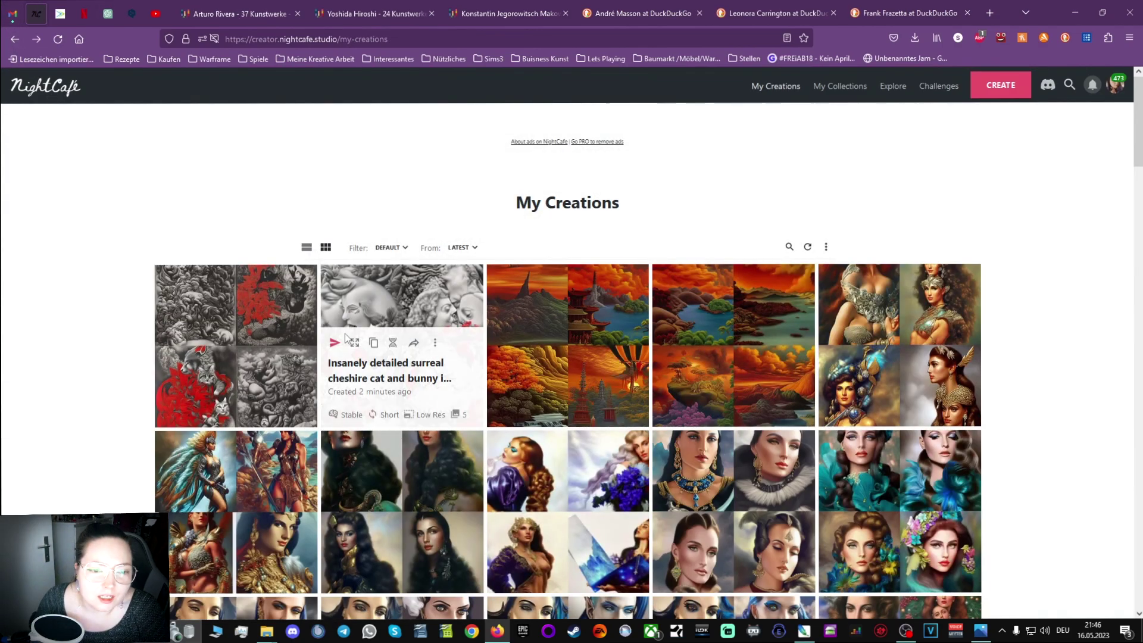
left_click(409, 277)
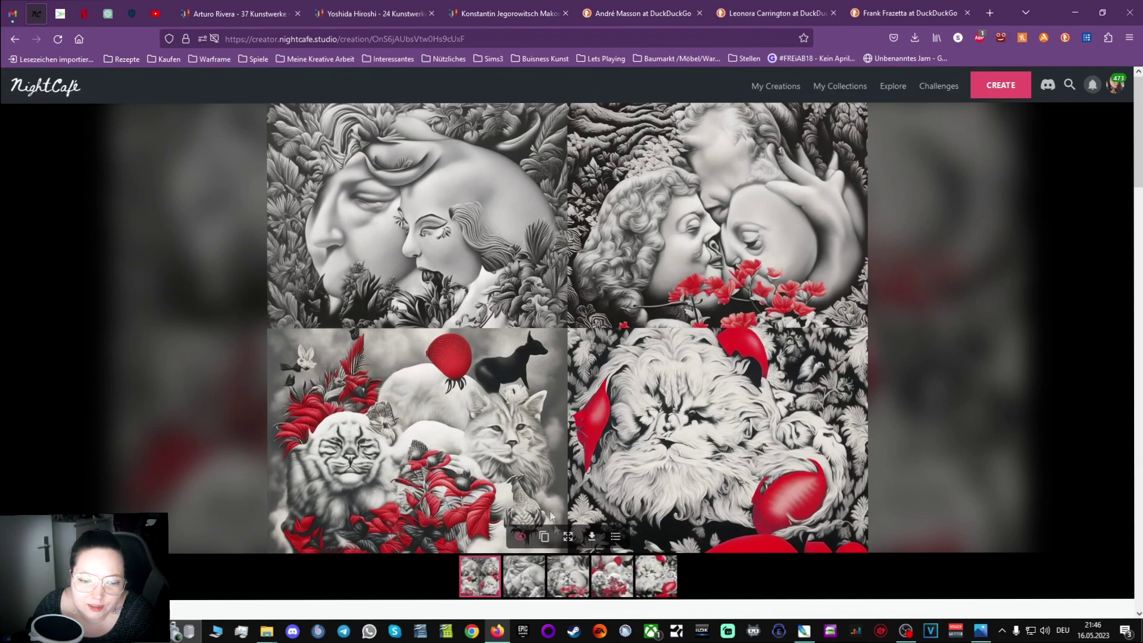
left_click(523, 576)
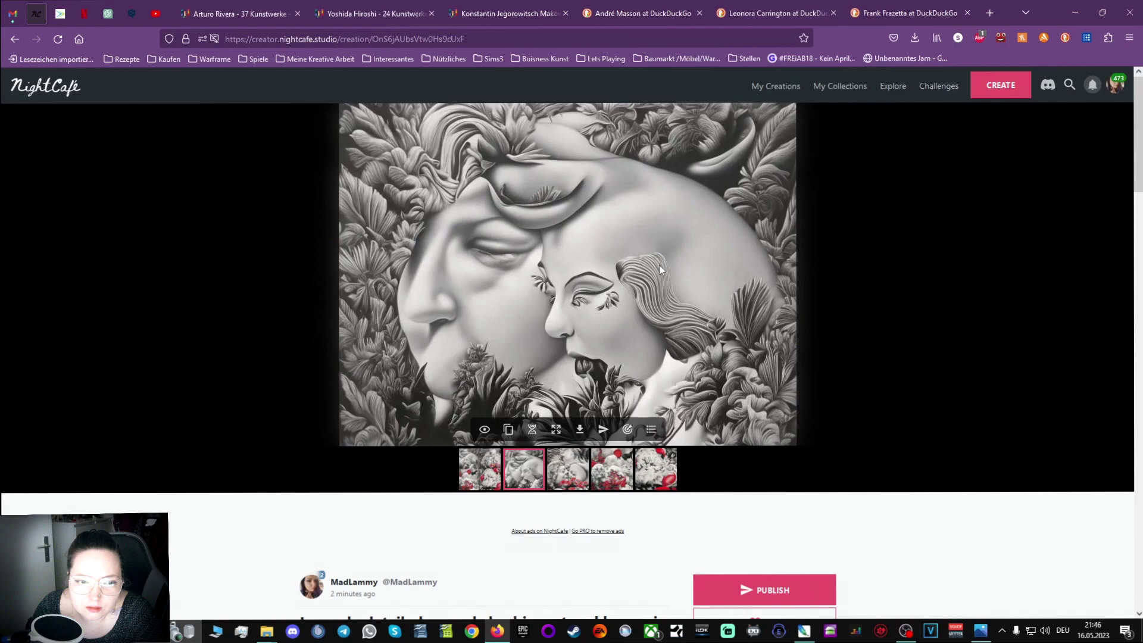
left_click(612, 469)
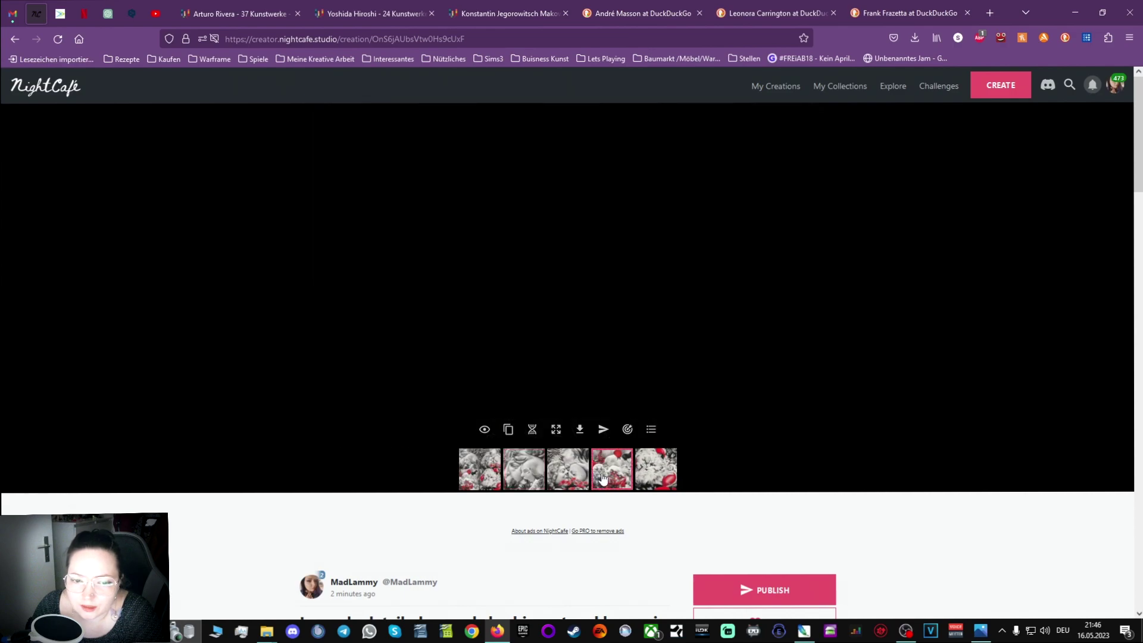
left_click(23, 38)
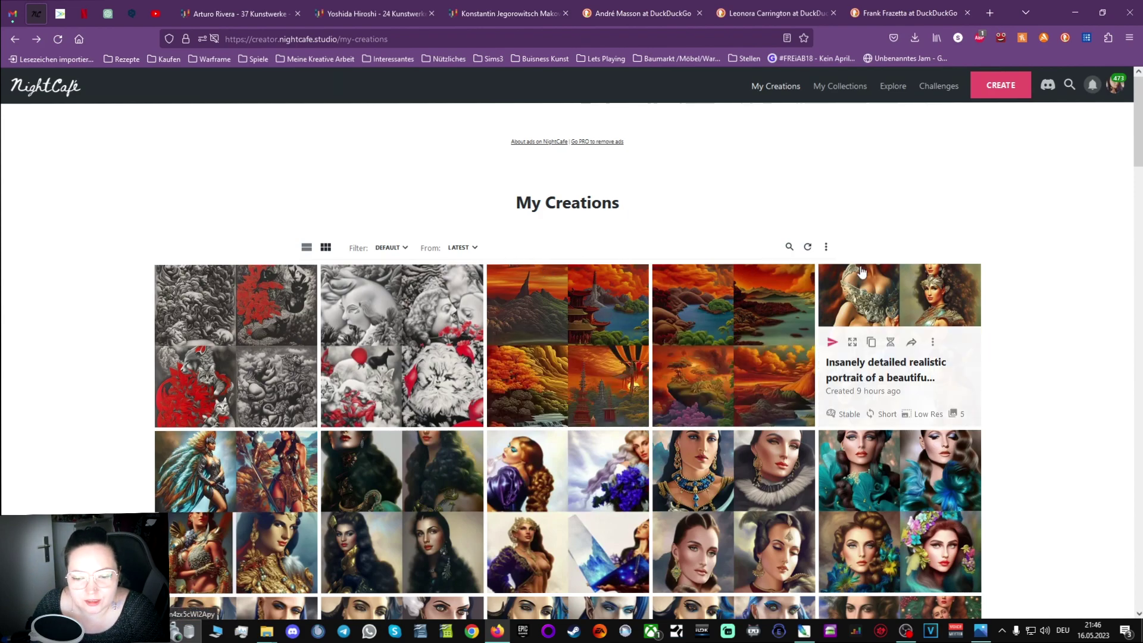
Duplicate the cheshire cat and bunny creation that uses the start image and switch its algorithm to Artistic.
mouse_move(444, 293)
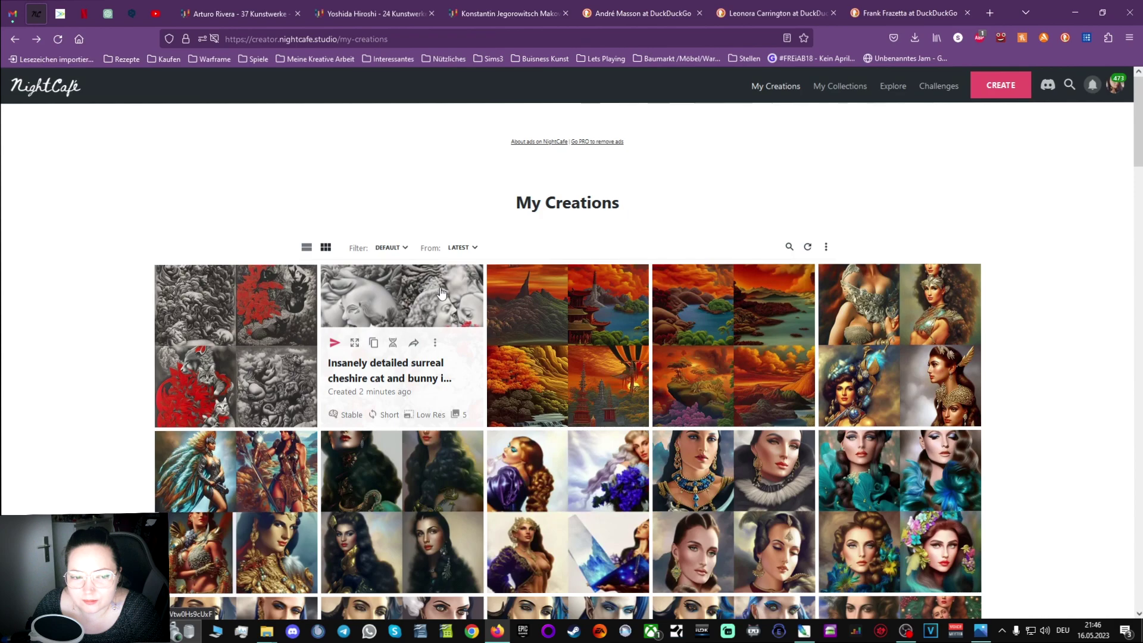
left_click(373, 344)
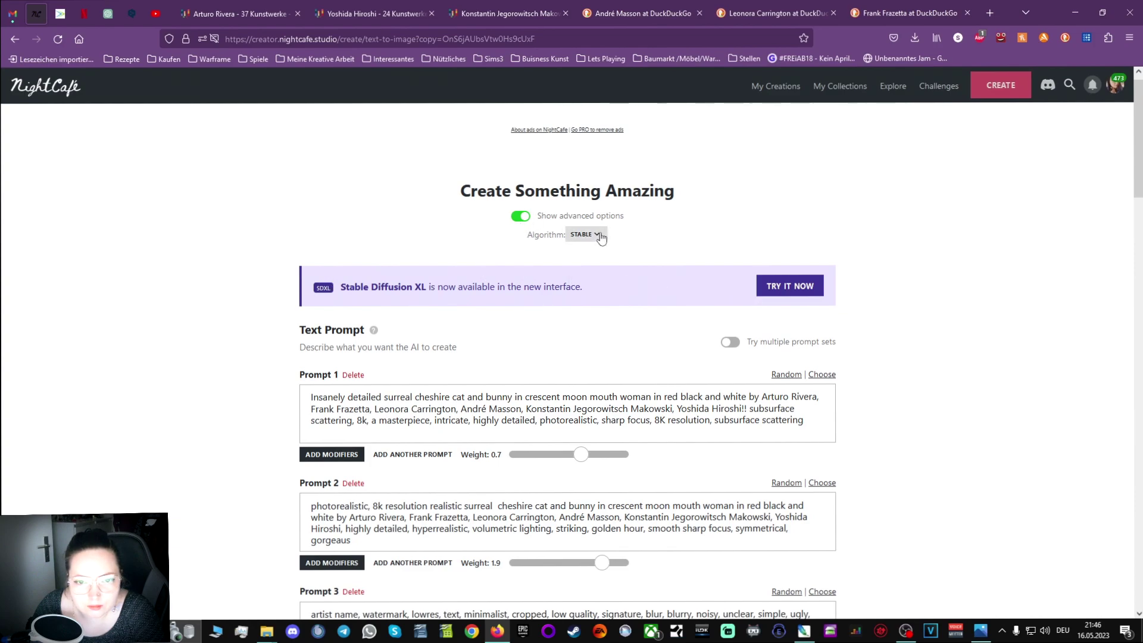
left_click(583, 235)
scroll(738, 381, "down", 3)
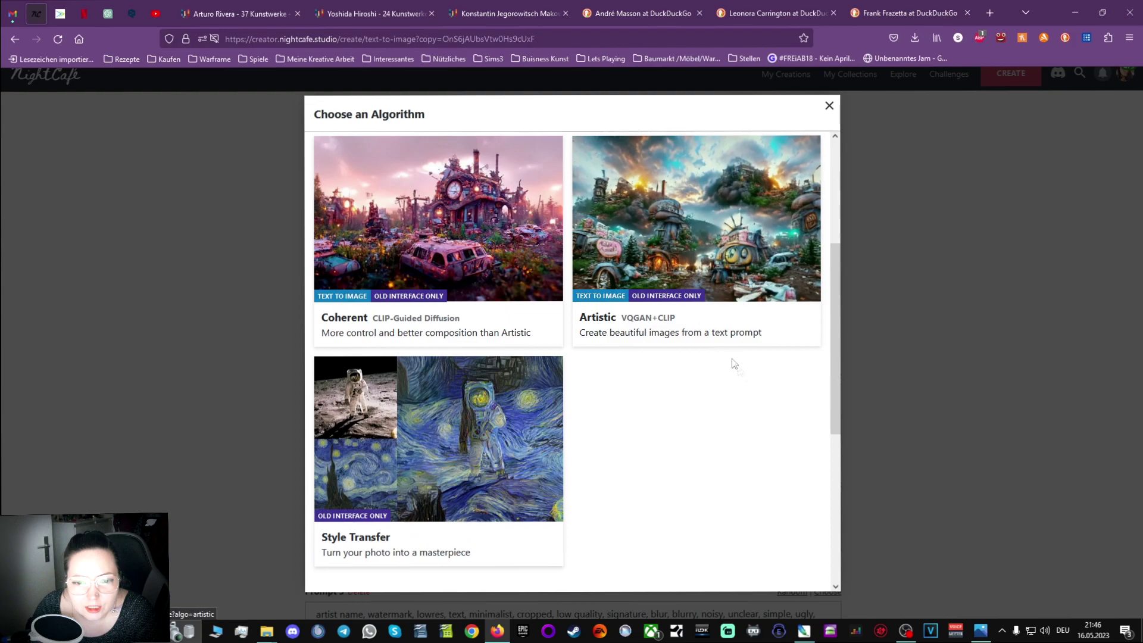
scroll(726, 358, "up", 1)
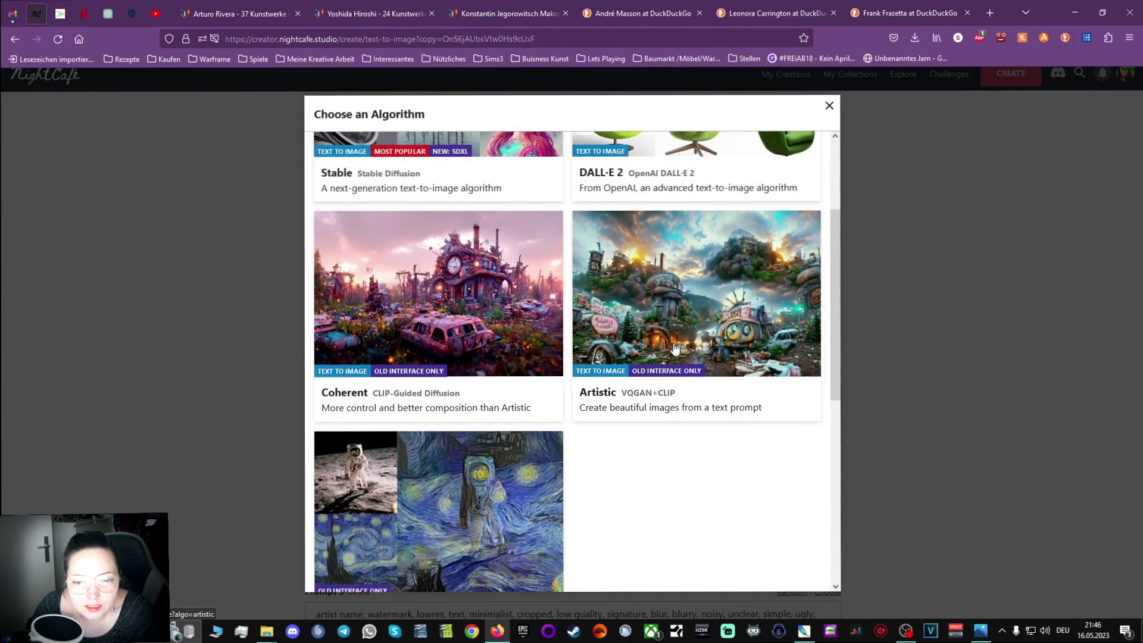
left_click(673, 285)
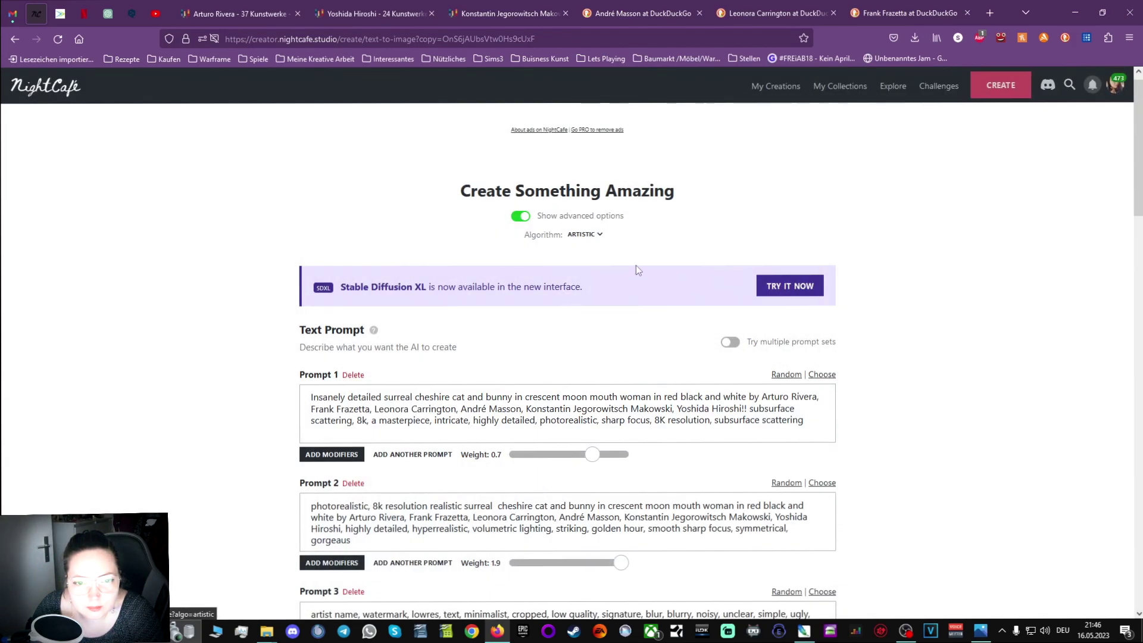
Review the duplicated creation's prompts, weights, advanced settings, resolution and runtime under the Artistic algorithm, including any issues listed before creating.
scroll(852, 371, "down", 5)
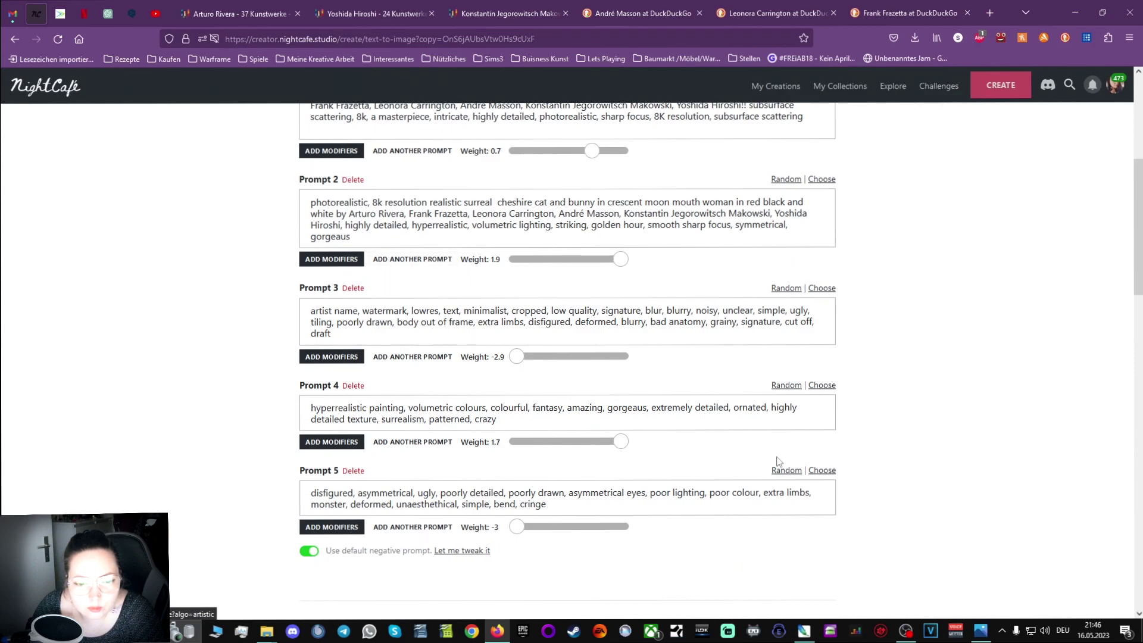
scroll(780, 461, "down", 2)
scroll(784, 457, "down", 8)
scroll(793, 445, "down", 6)
scroll(794, 442, "down", 4)
scroll(794, 443, "down", 1)
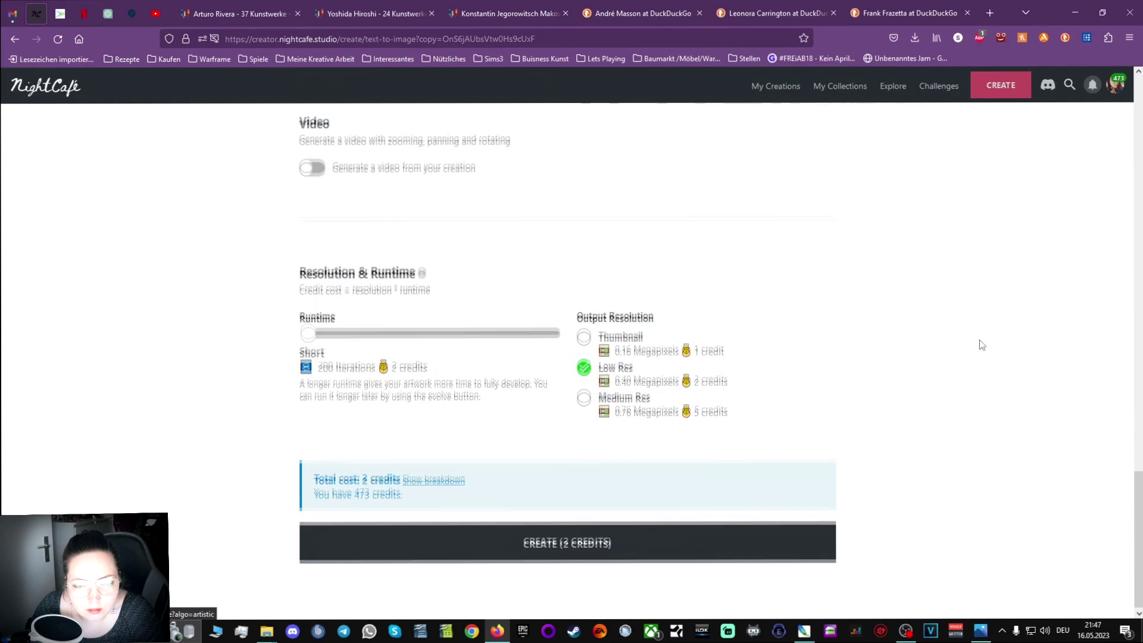
scroll(976, 342, "up", 13)
scroll(977, 341, "down", 13)
scroll(875, 312, "up", 4)
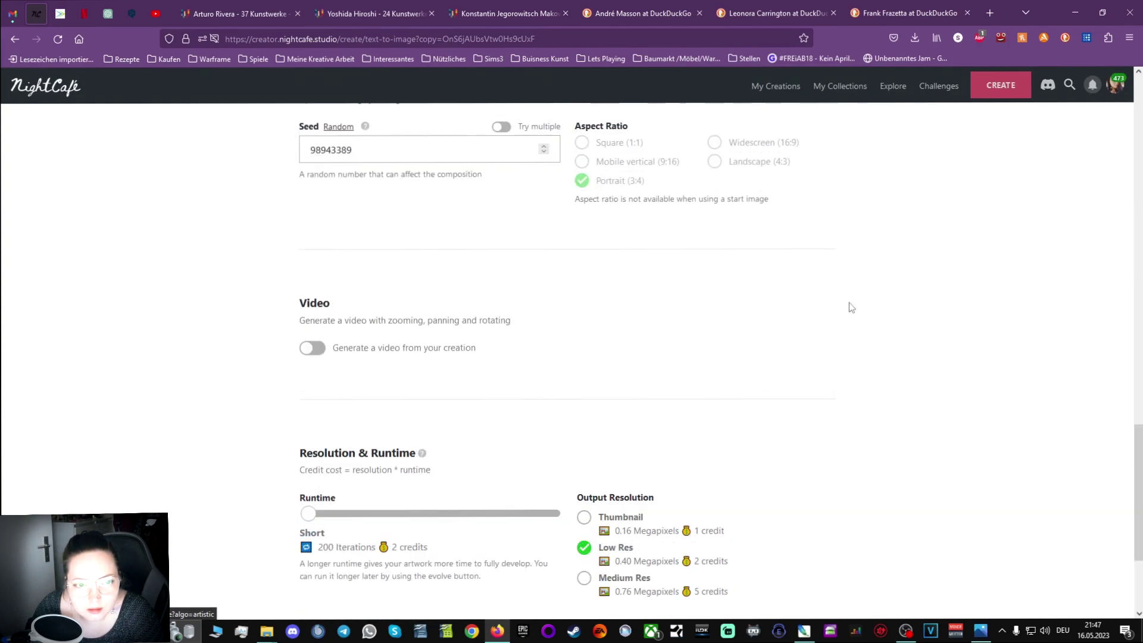
scroll(850, 304, "down", 3)
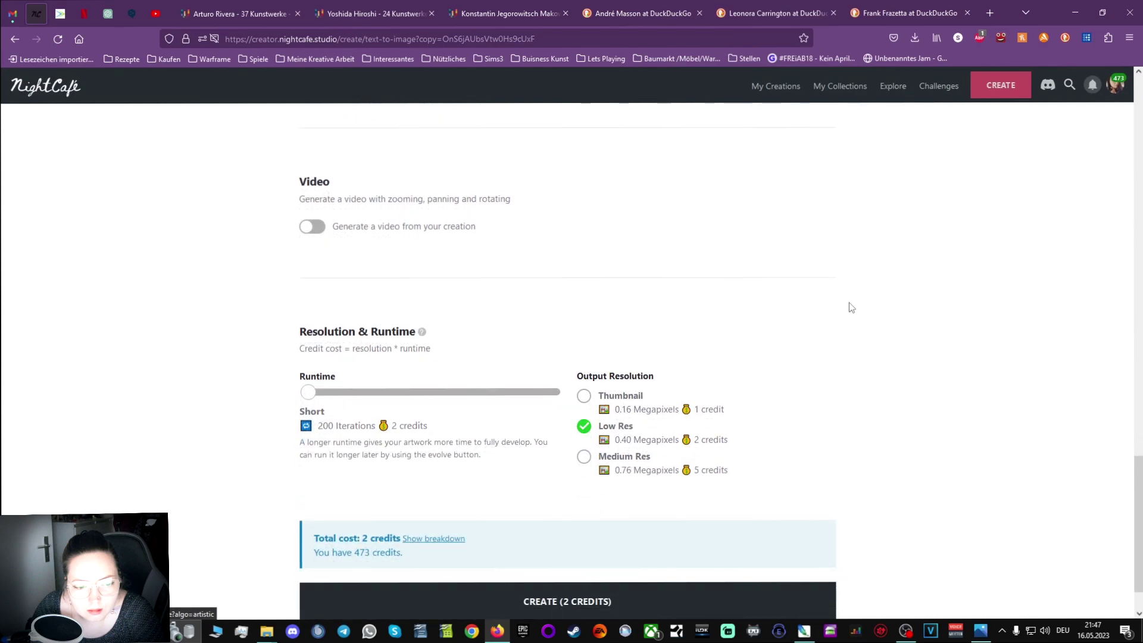
scroll(709, 240, "up", 20)
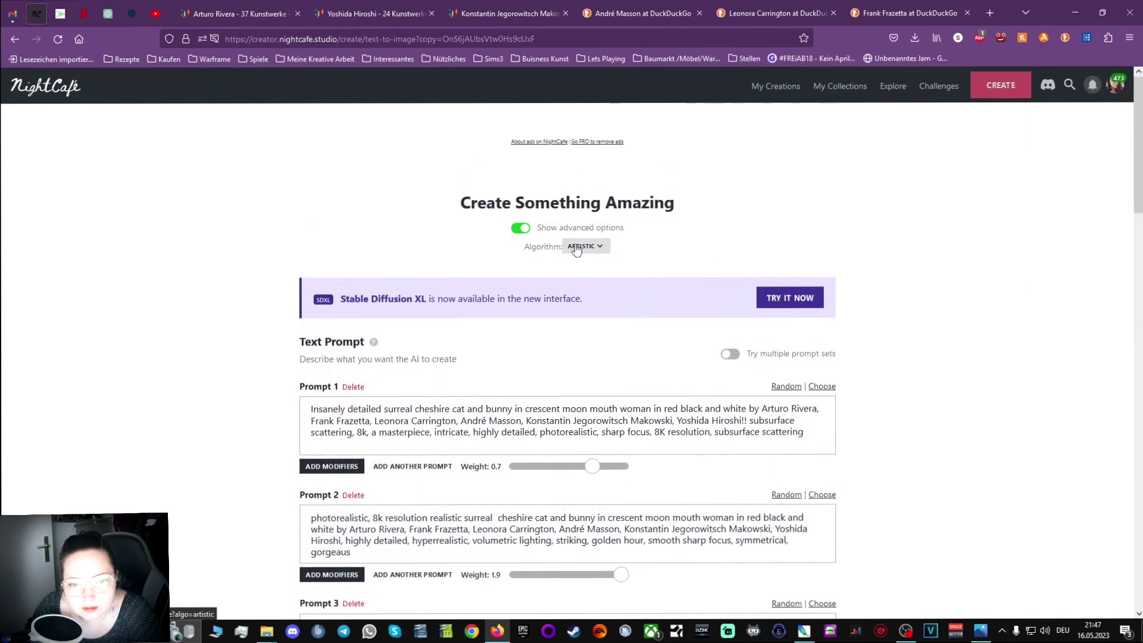
scroll(716, 283, "down", 20)
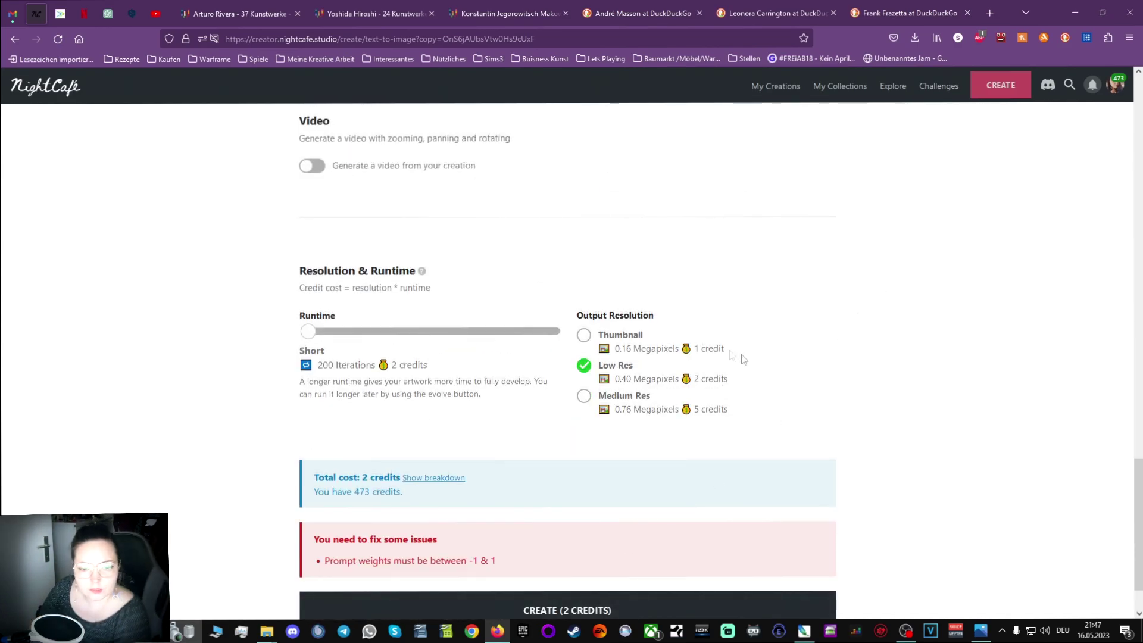
Set the weights of prompts 2 and 4 to 1 and of prompts 3 and 5 to -1, and generate the creation.
scroll(669, 297, "up", 20)
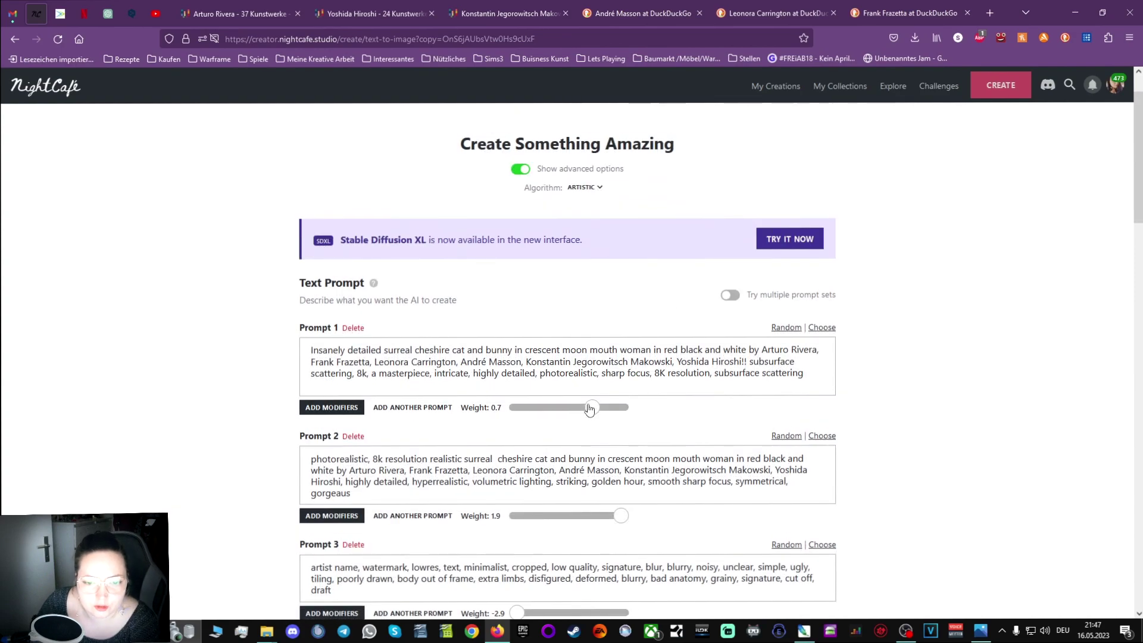
scroll(592, 462, "down", 2)
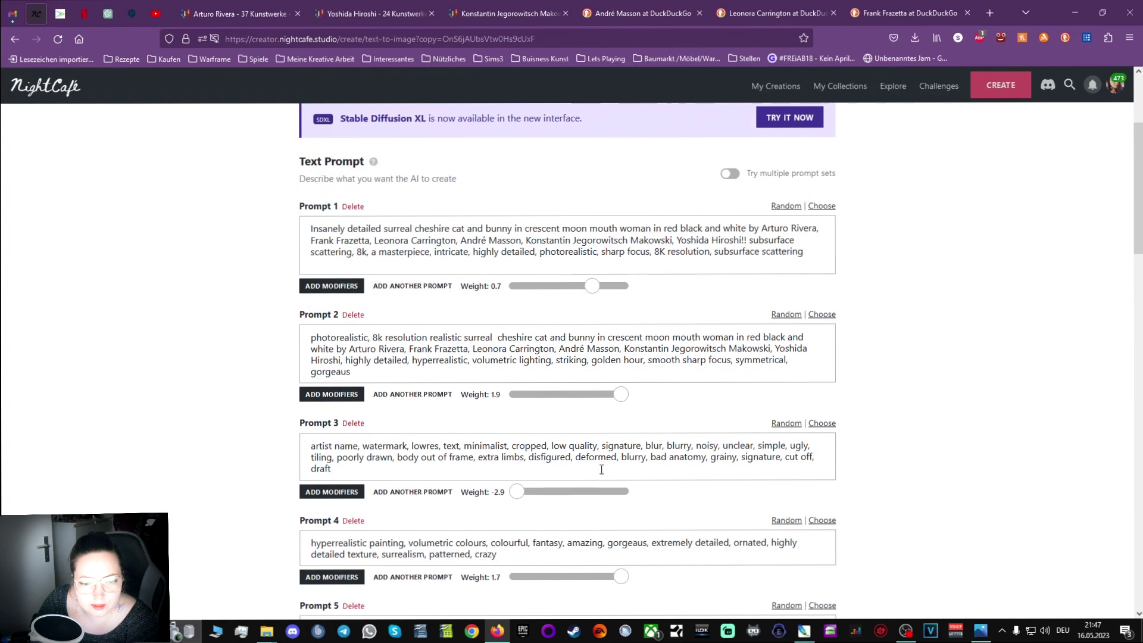
mouse_move(622, 394)
left_mouse_down()
mouse_move(595, 396)
mouse_move(624, 398)
left_mouse_up()
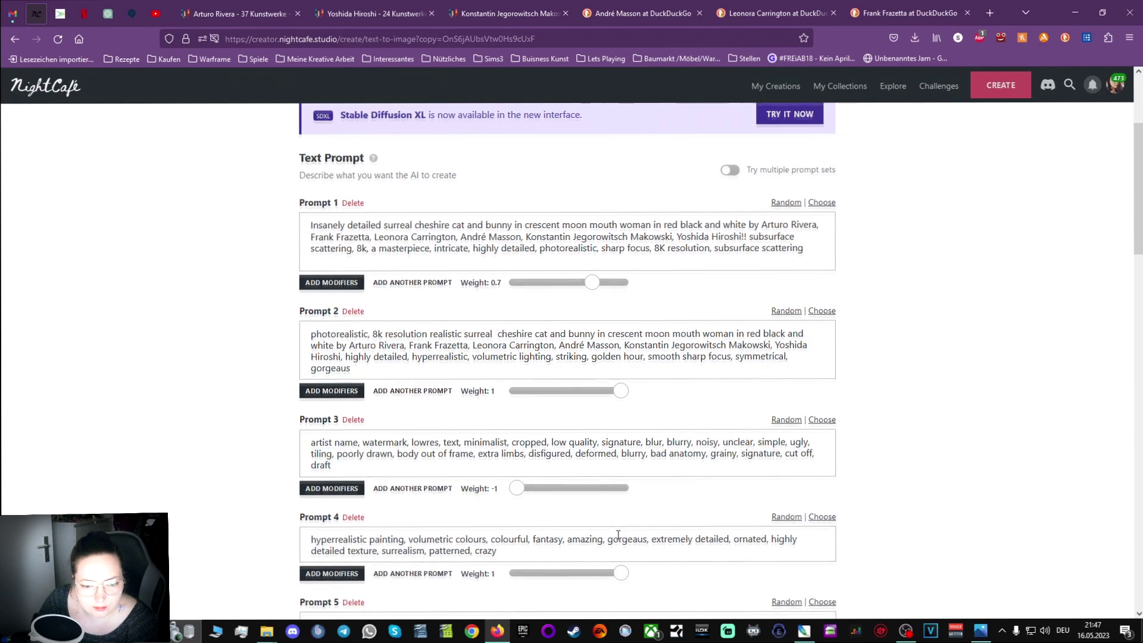
scroll(575, 420, "down", 4)
mouse_move(511, 421)
left_mouse_down()
mouse_move(557, 437)
mouse_move(510, 429)
left_mouse_up()
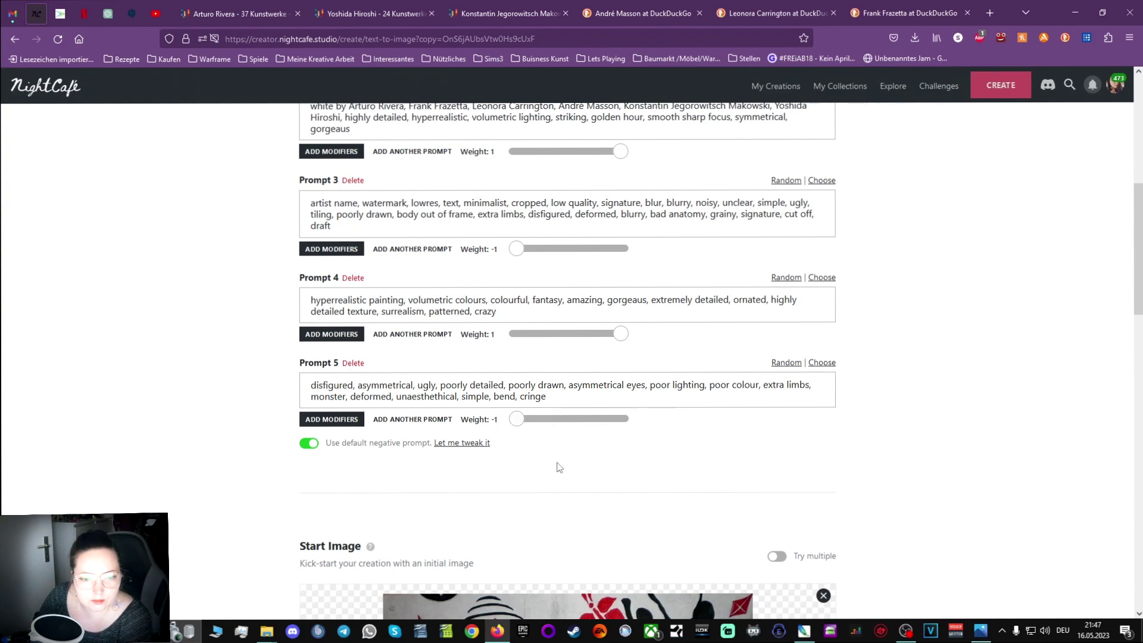
scroll(655, 485, "down", 18)
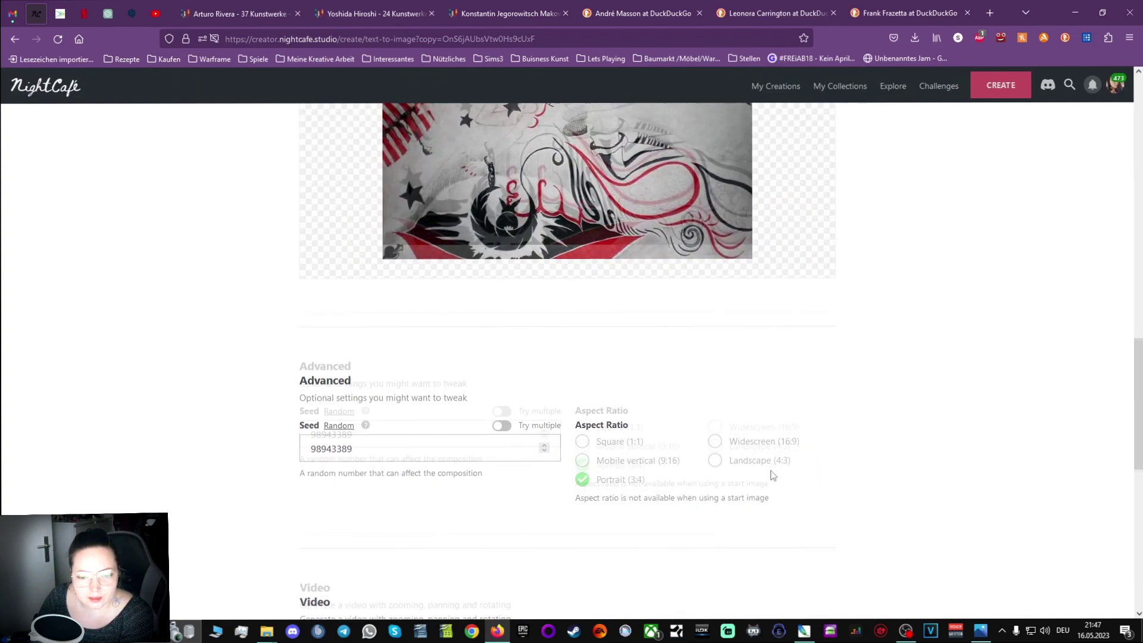
left_click(601, 548)
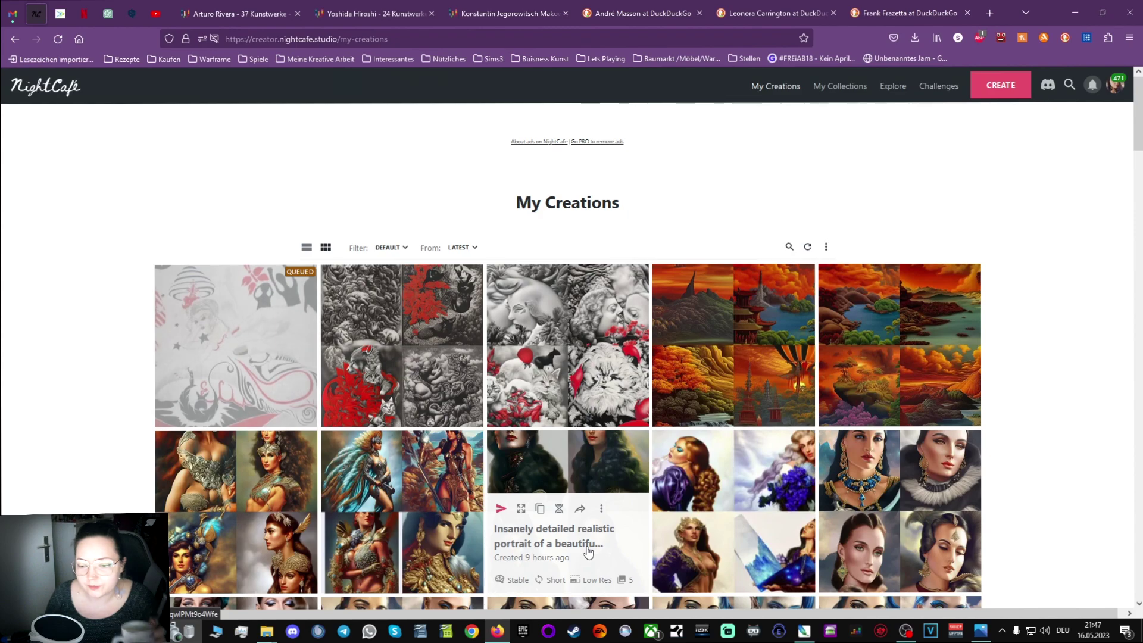
Close the painting left open in the image viewer and bring up the Bearbeitet folder of scanned artworks in File Explorer.
left_click(981, 629)
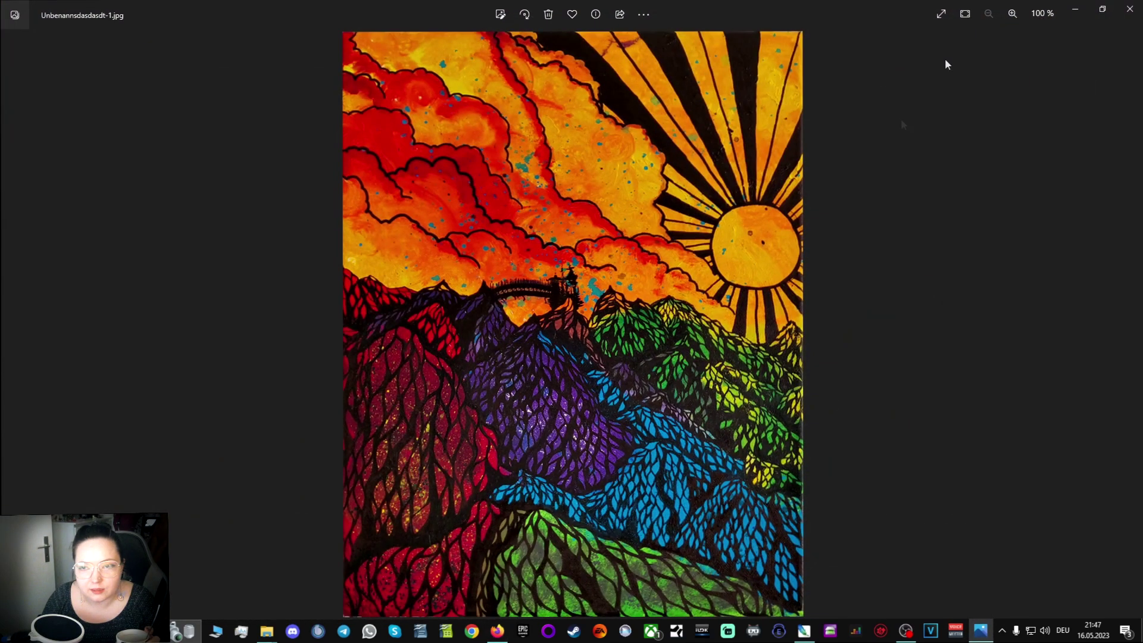
left_click(1130, 9)
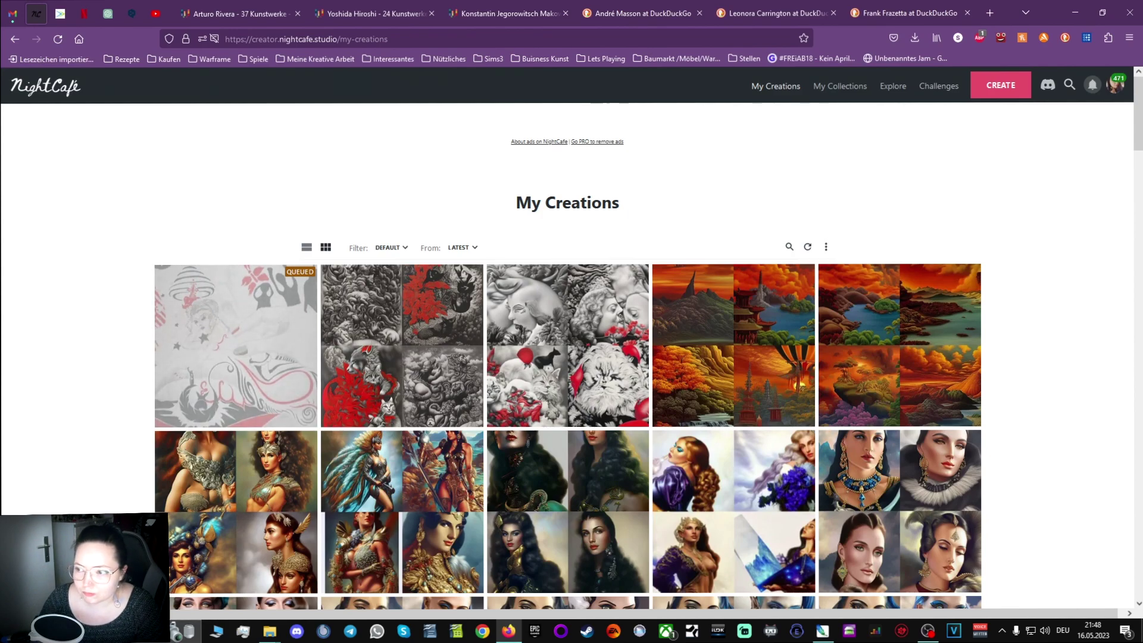
left_click(269, 630)
left_click_drag(871, 249, 744, 198)
Browse the scanned artworks in the Bearbeitet folder, view CIMG8201p.jpg at full size, and close it again.
scroll(851, 449, "down", 1)
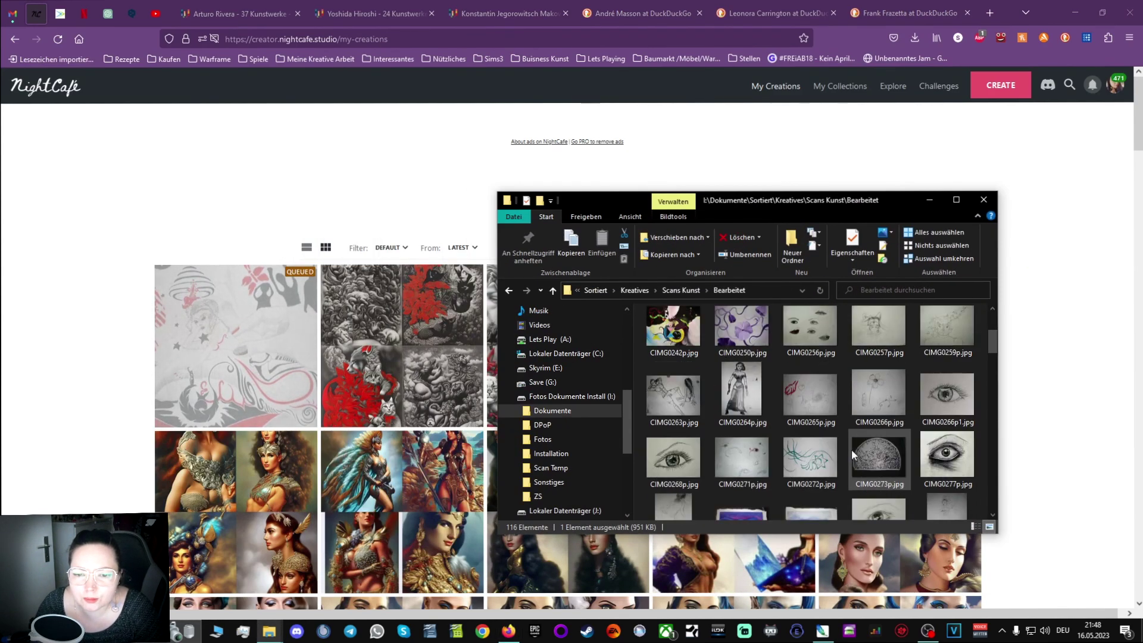
scroll(853, 449, "up", 2)
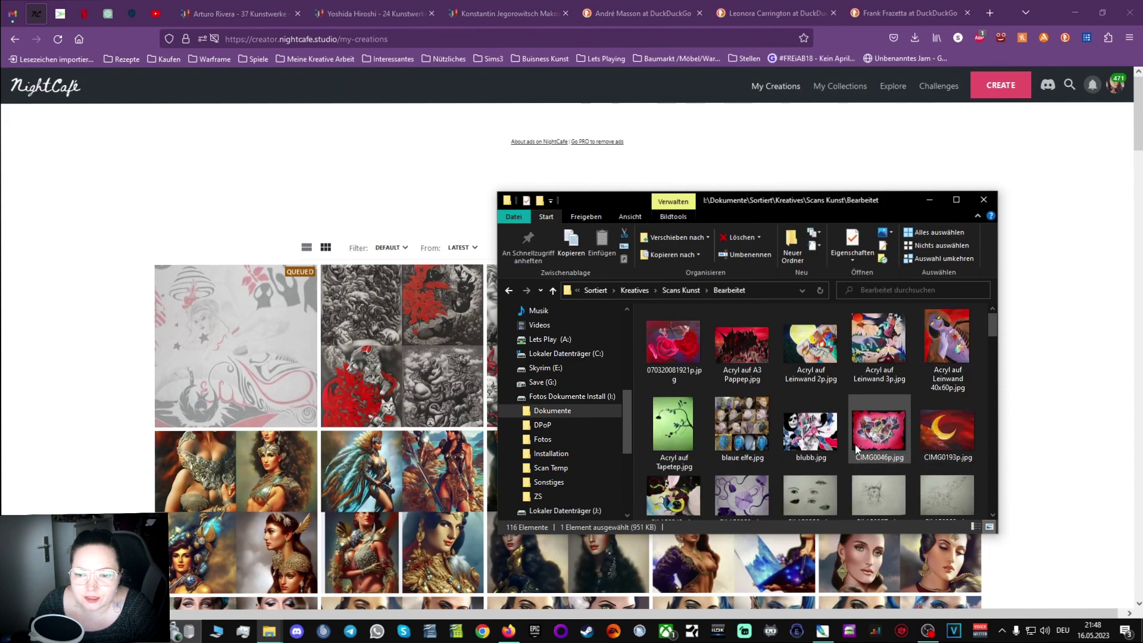
scroll(875, 429, "down", 10)
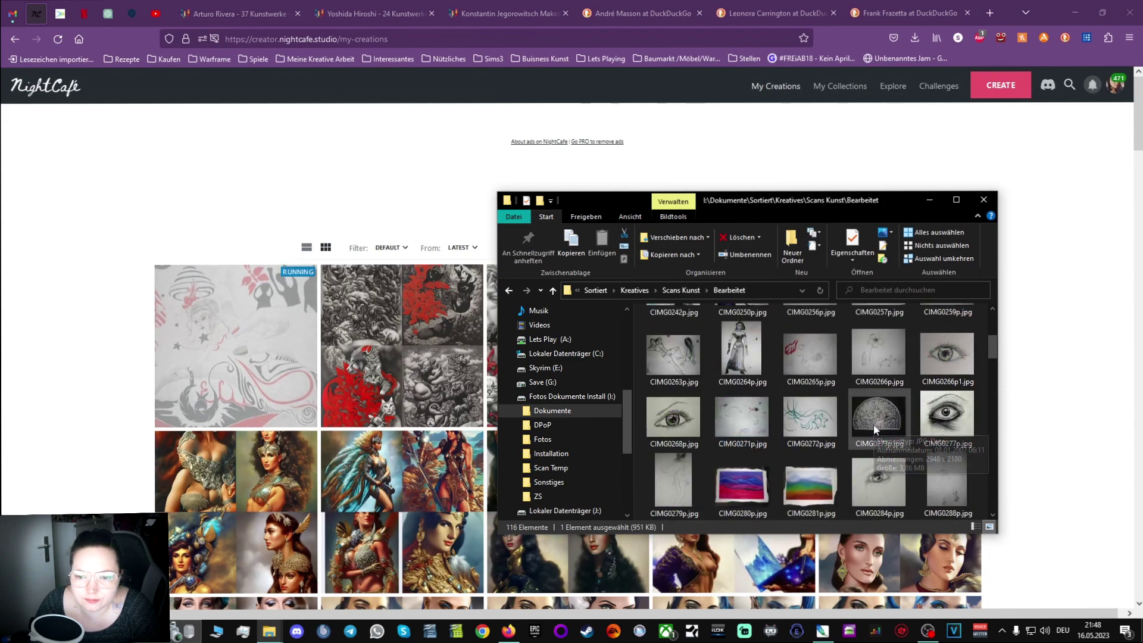
scroll(888, 411, "down", 1)
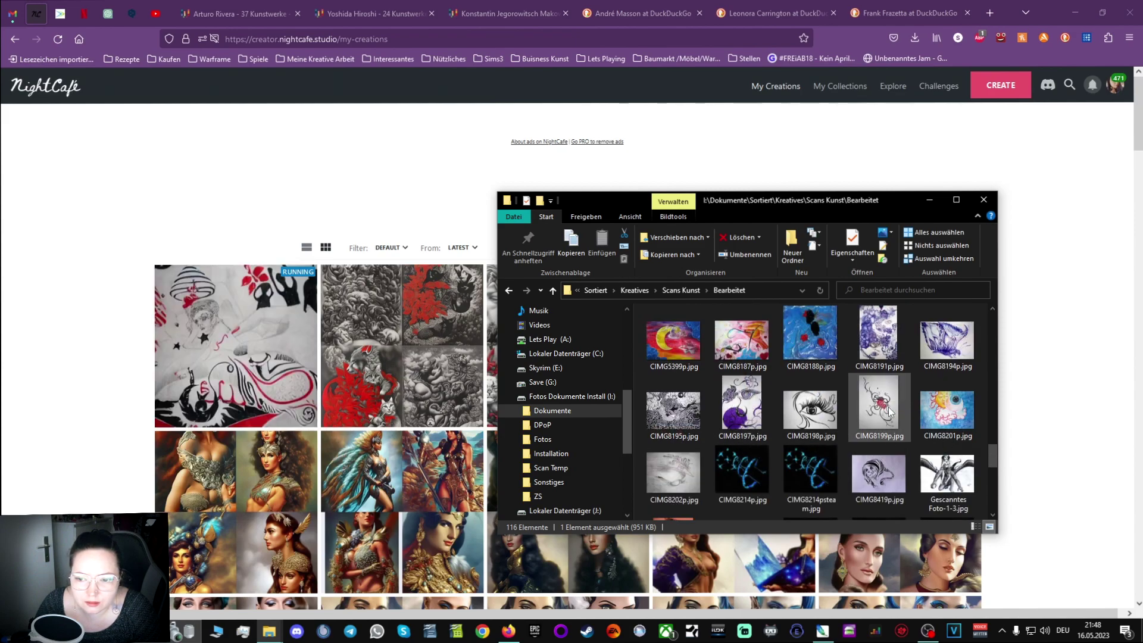
scroll(890, 411, "down", 1)
double_click(947, 321)
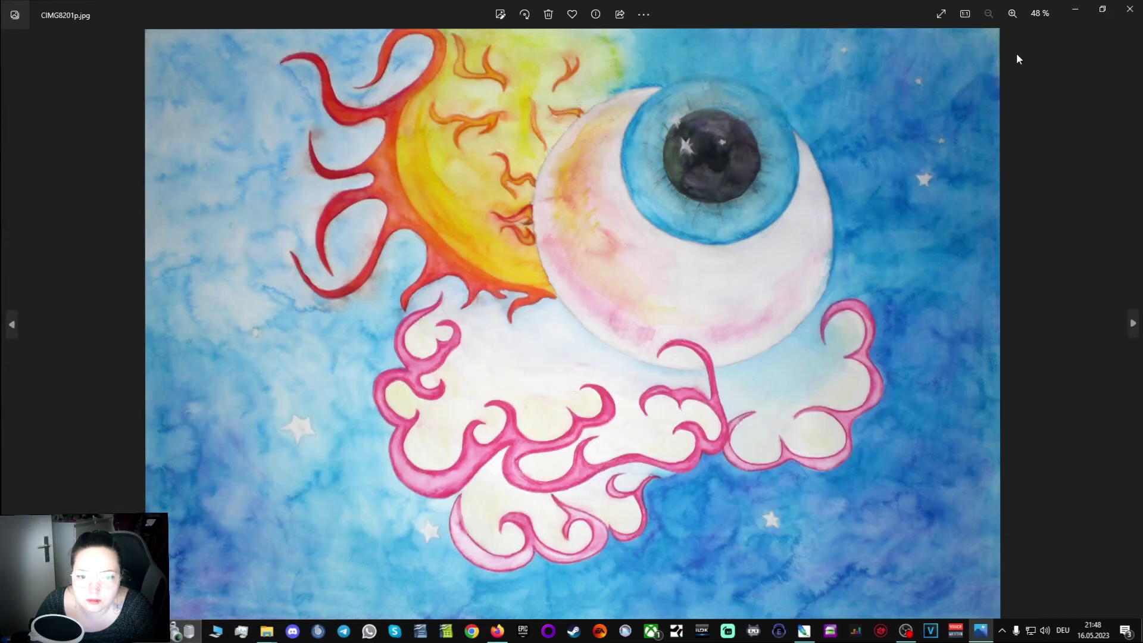
left_click(1129, 9)
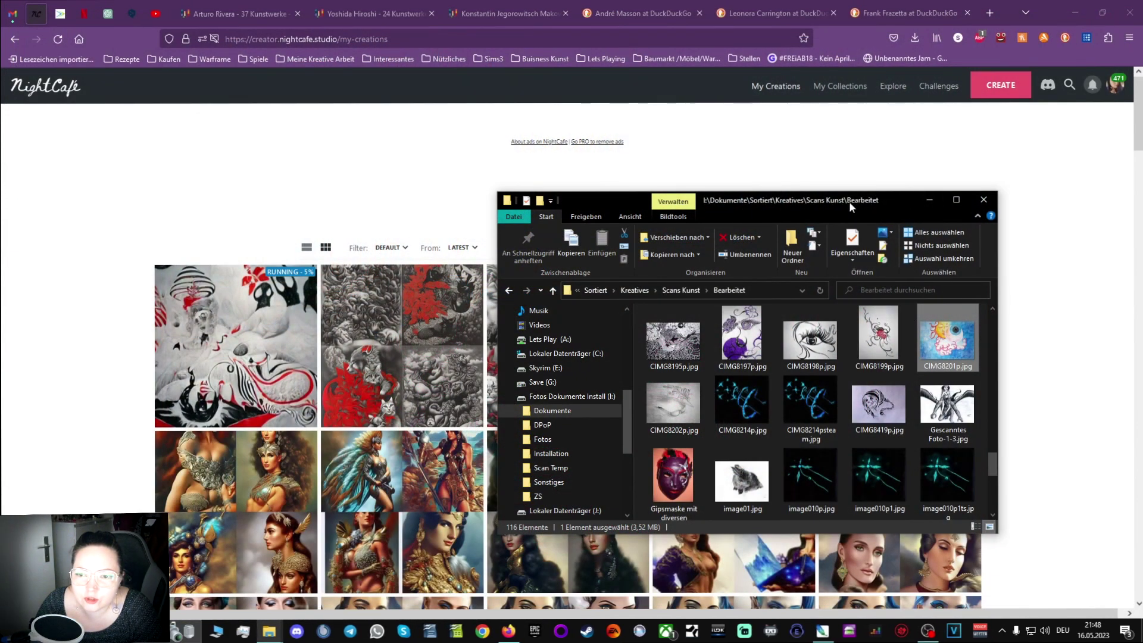
Move the folder window off the newest creation, open that running Artistic creation in a new browser tab, and view its image.
left_click_drag(850, 203, 911, 231)
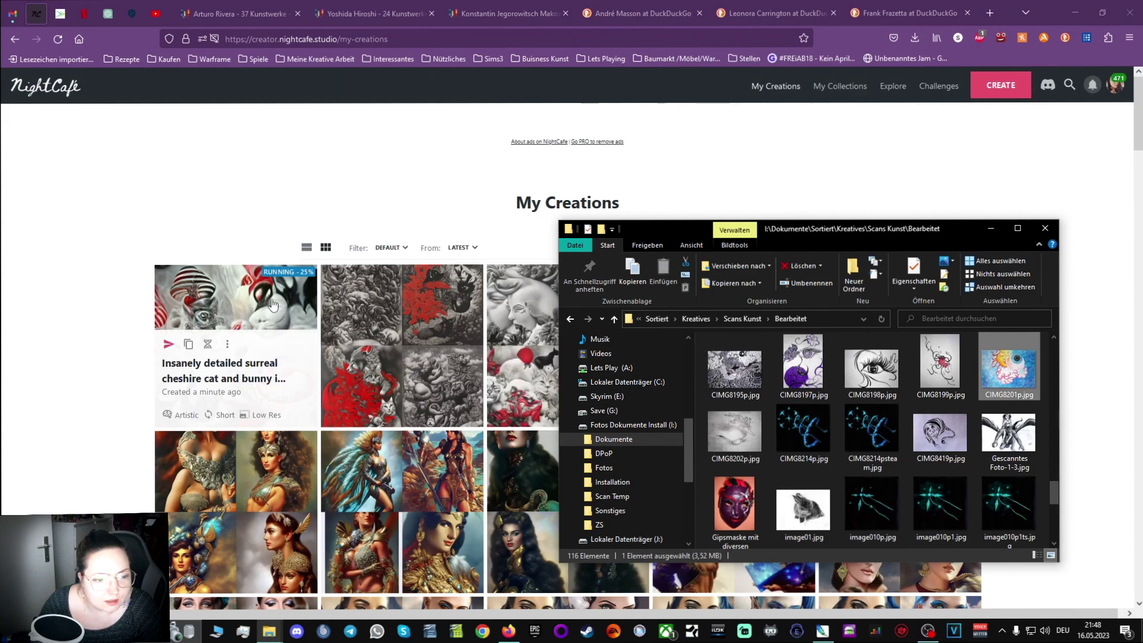
middle_click(235, 295)
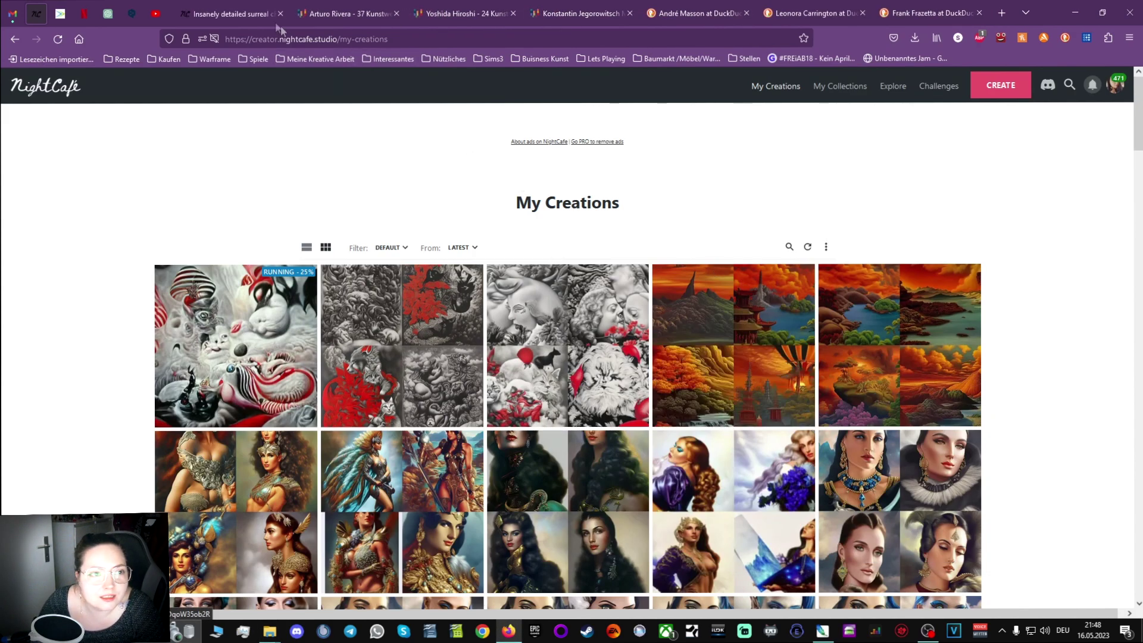
key("ctrl+Tab")
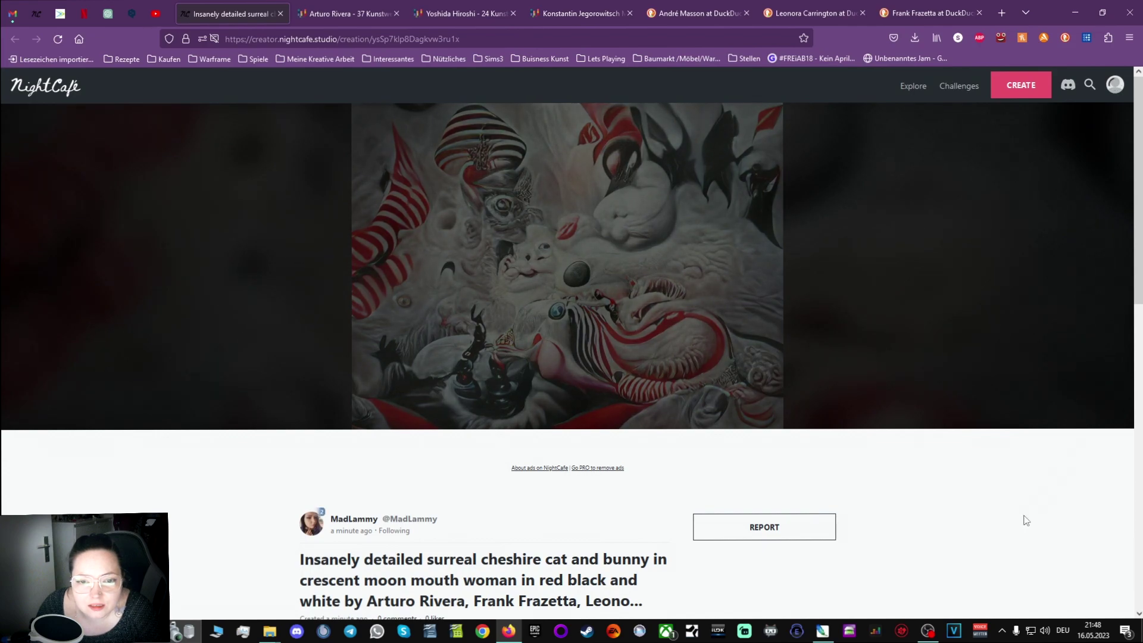
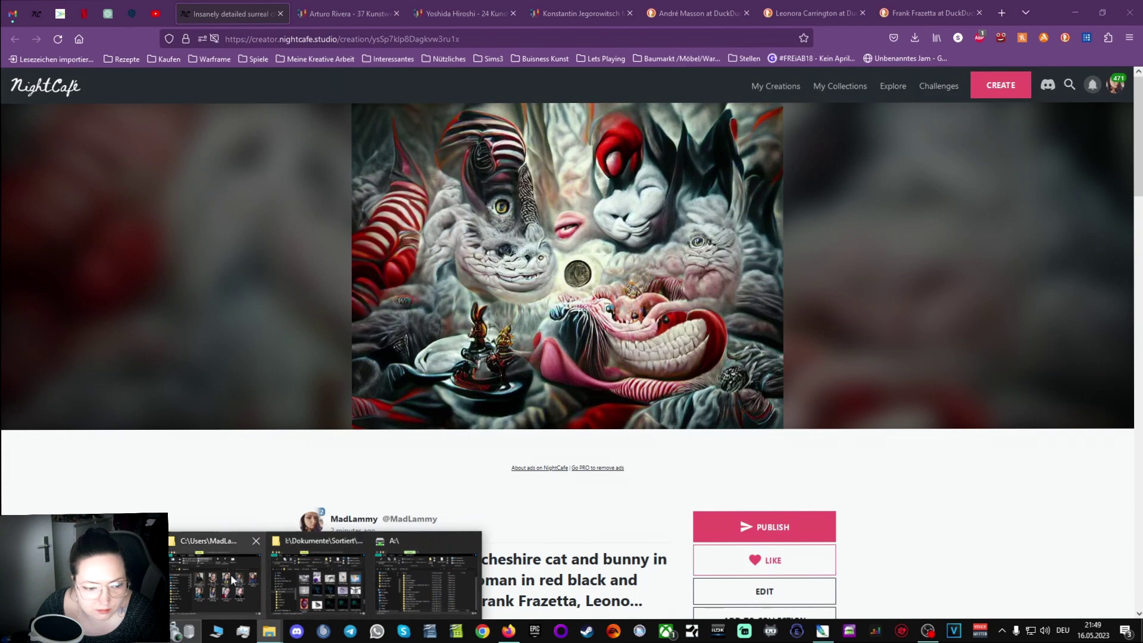
Bring up the Bearbeitet folder of scanned artworks, locate the red, black and white drawing CIMG0371p.jpg, and open it.
left_click(314, 584)
scroll(845, 372, "down", 1)
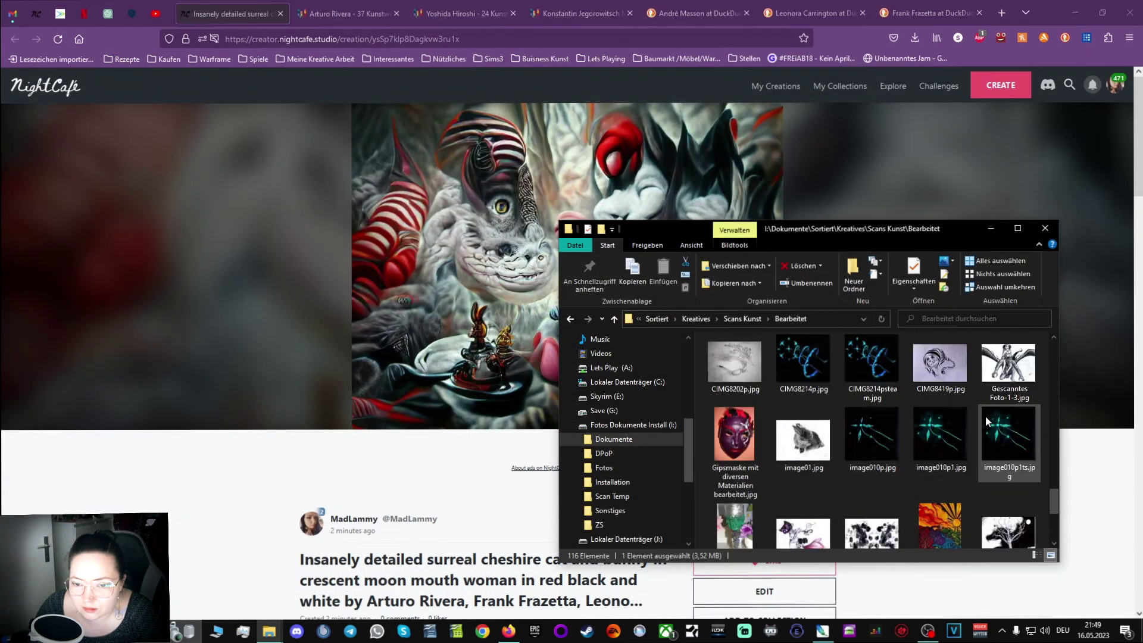
scroll(985, 421, "down", 1)
scroll(985, 421, "up", 5)
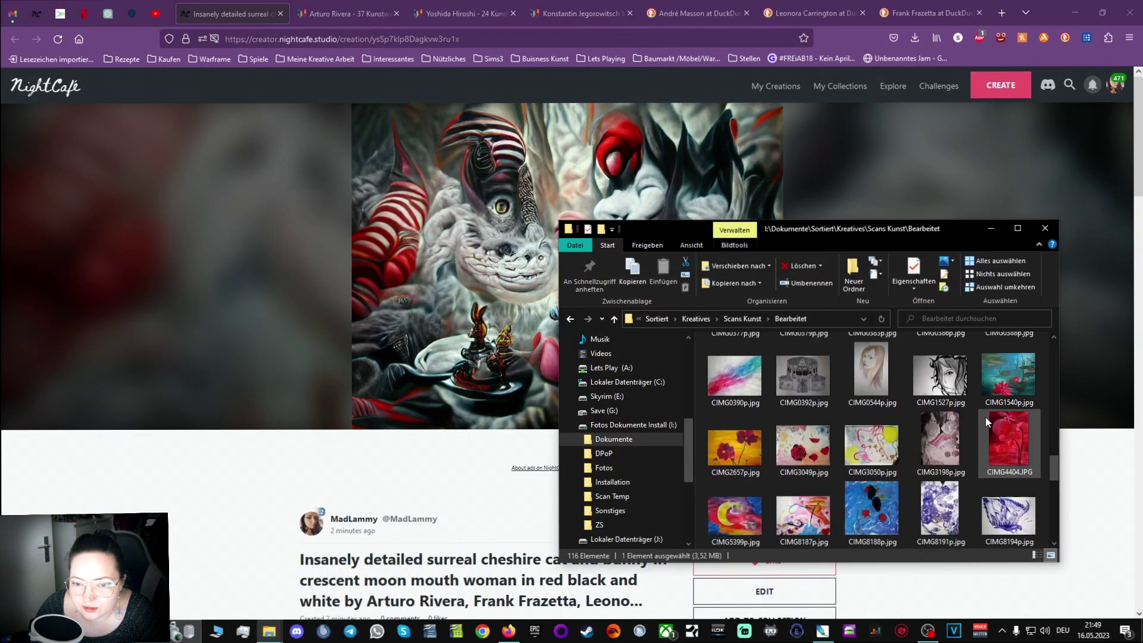
scroll(984, 417, "up", 5)
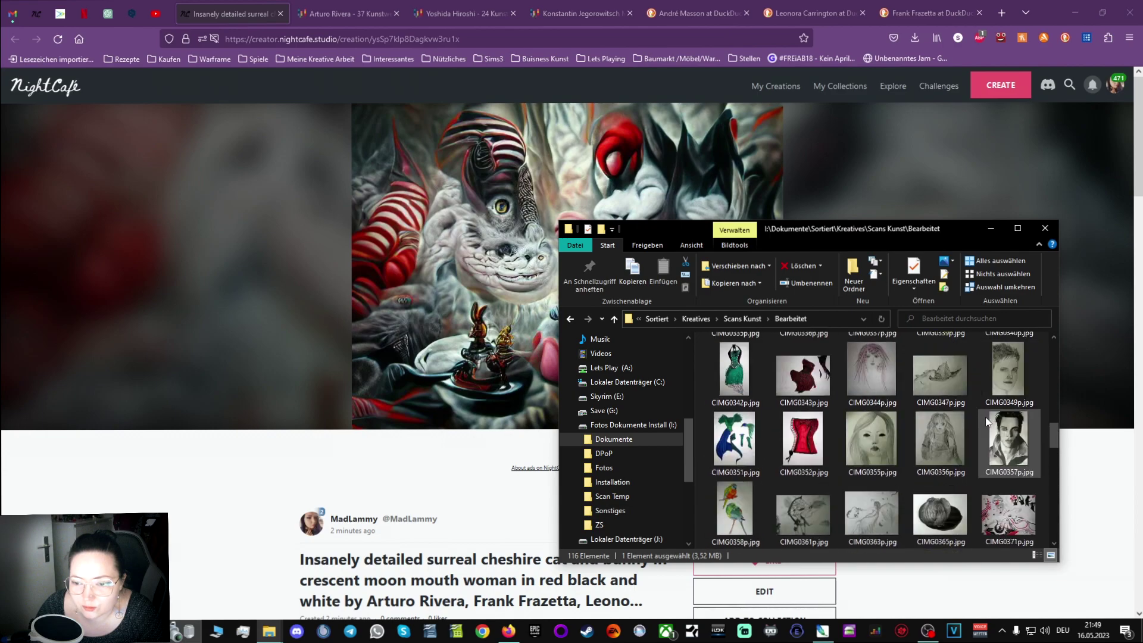
double_click(1013, 523)
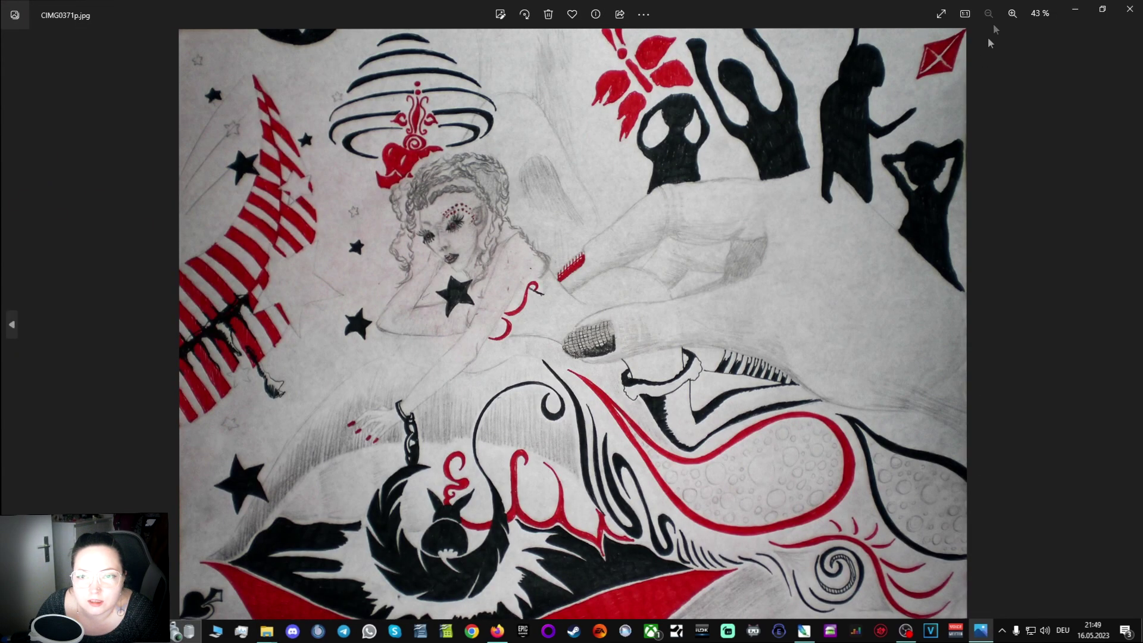
Shrink the CIMG0371p.jpg viewer to a window, compare the drawing with the different parts of the generated creation, and close it.
left_click(1107, 9)
left_click(966, 230)
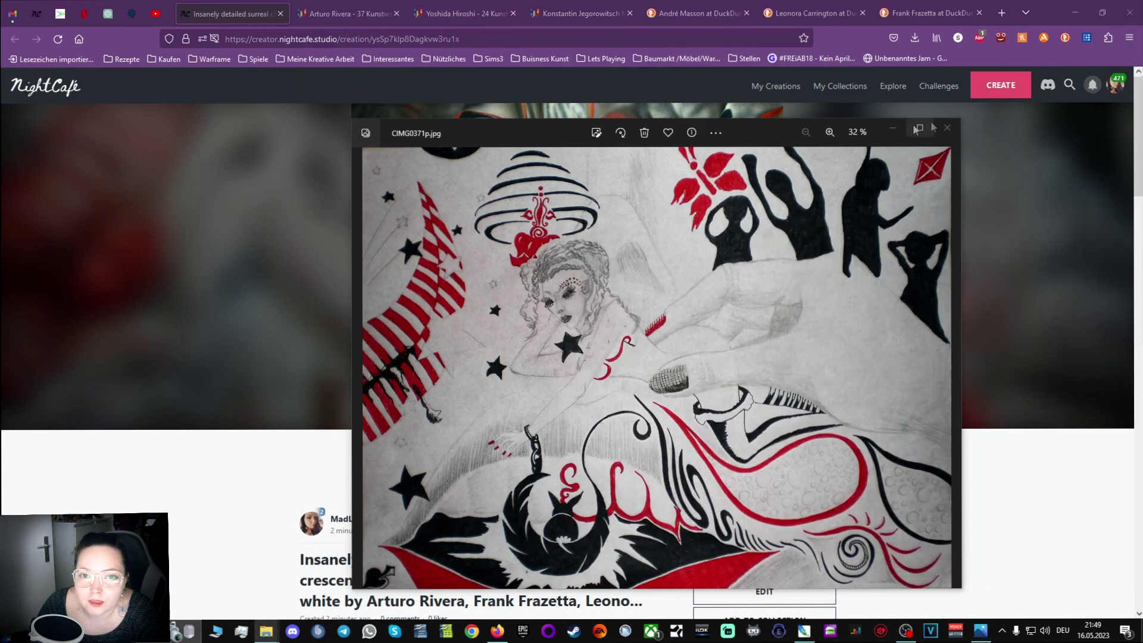
left_click_drag(753, 133, 1004, 67)
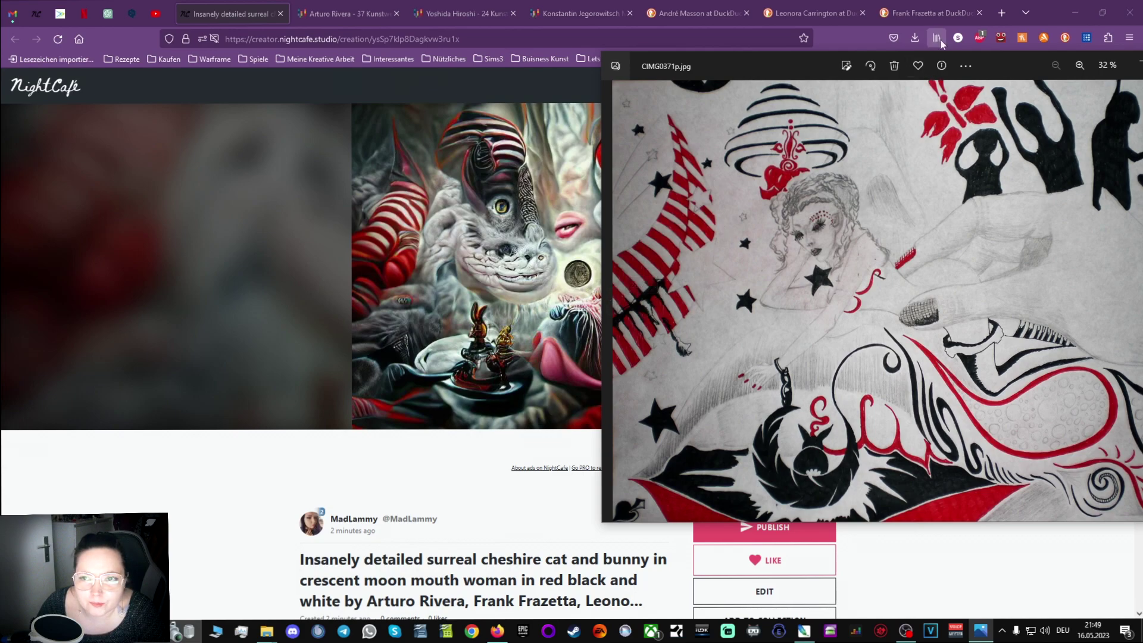
left_click_drag(985, 67, 293, 93)
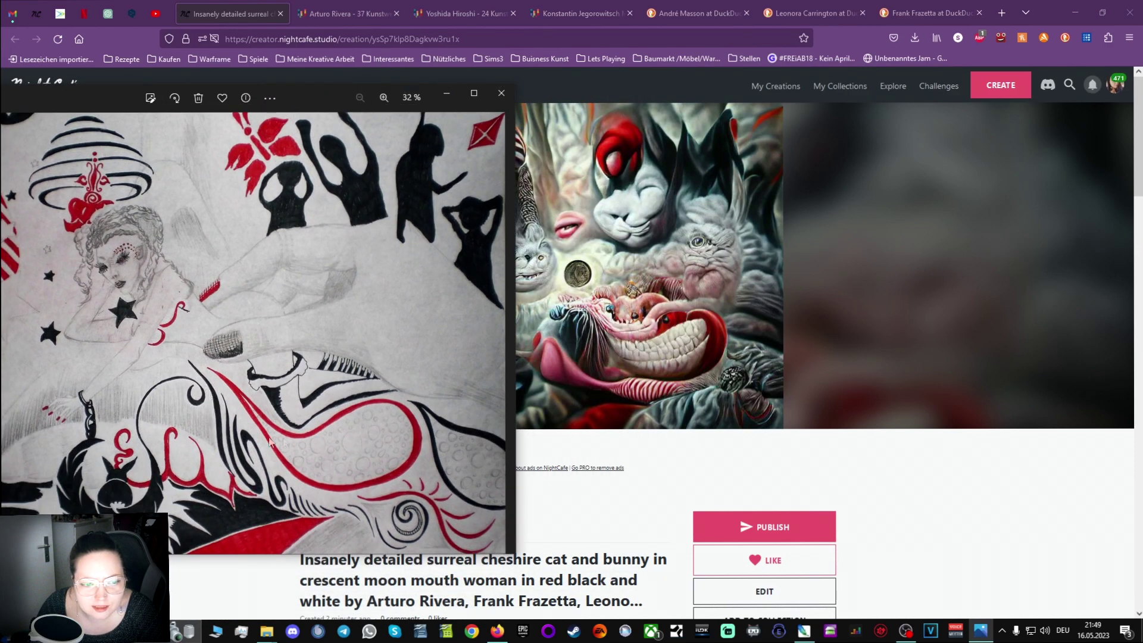
mouse_move(600, 322)
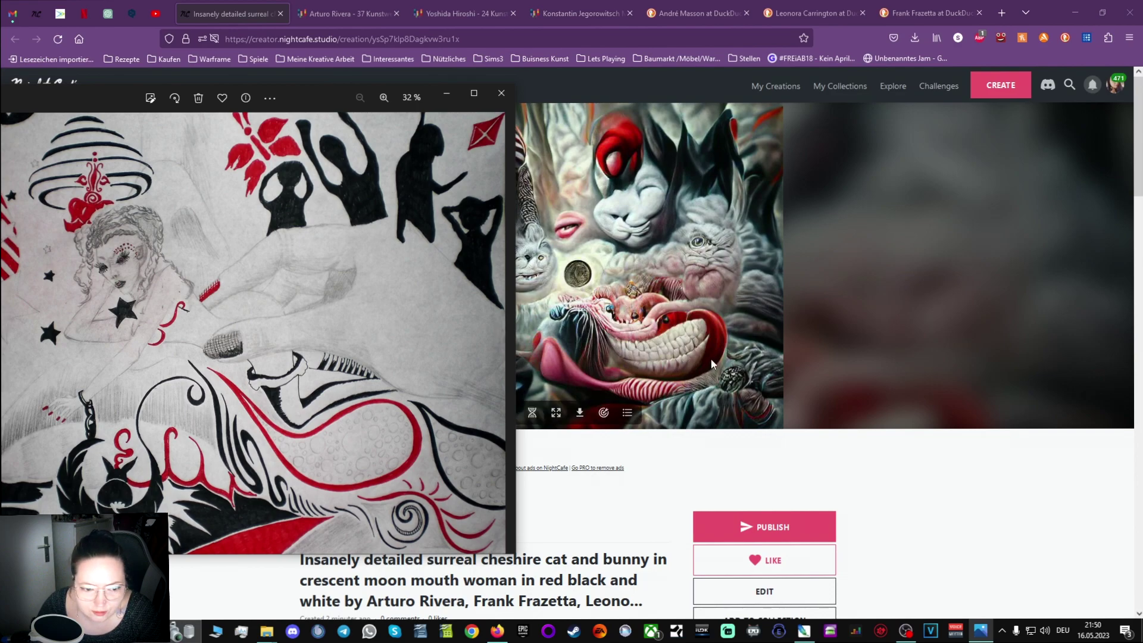
mouse_move(595, 405)
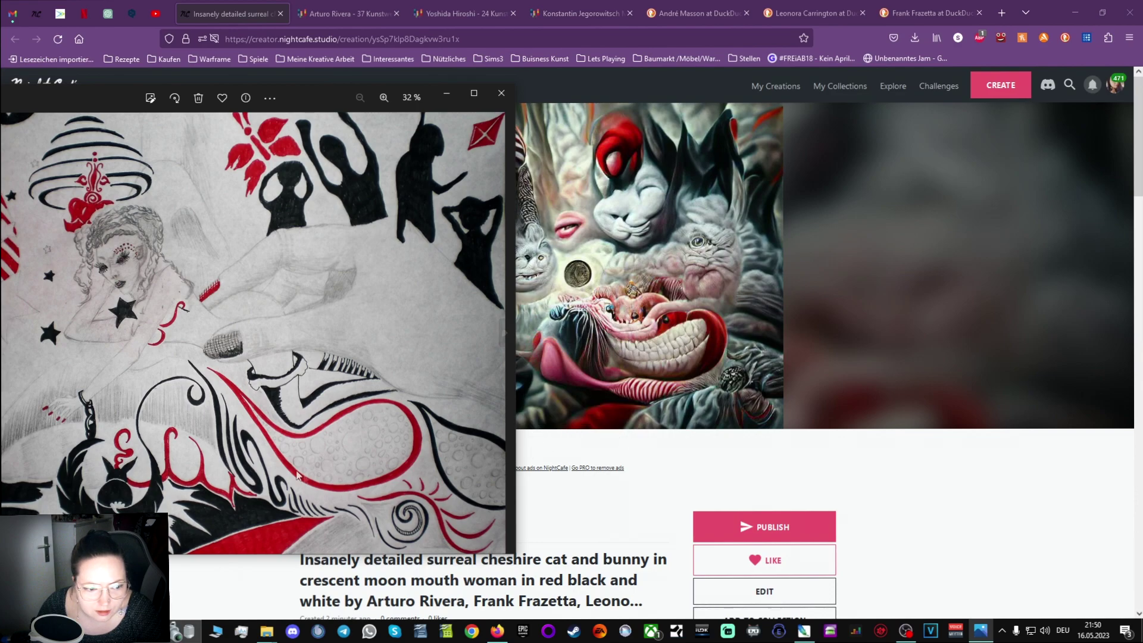
left_click_drag(317, 94, 997, 110)
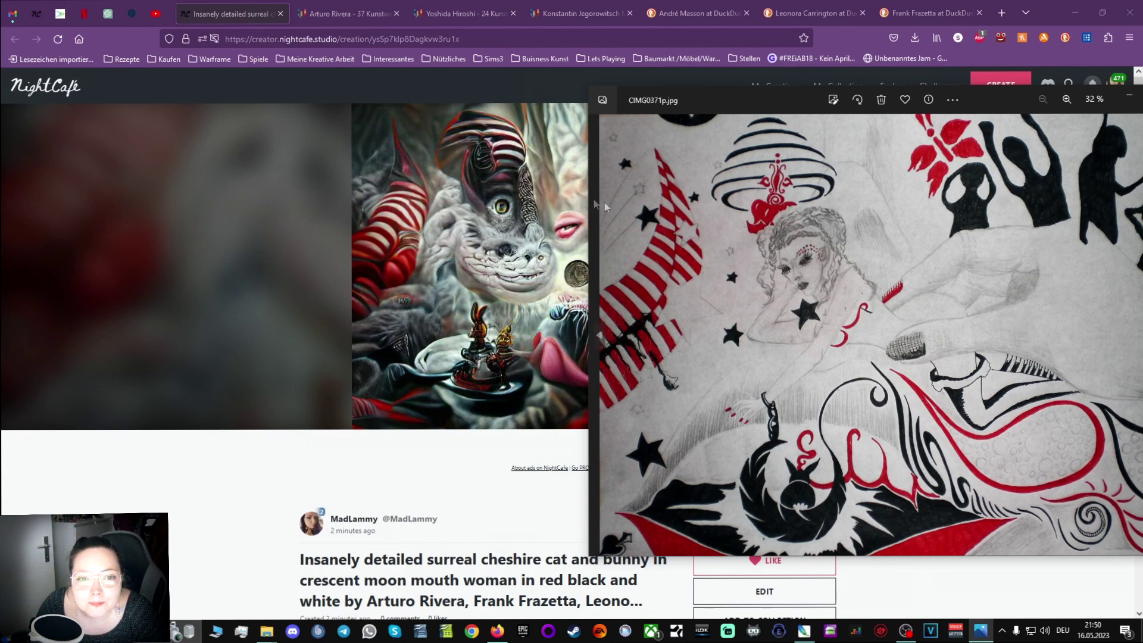
left_click_drag(801, 101, 170, 209)
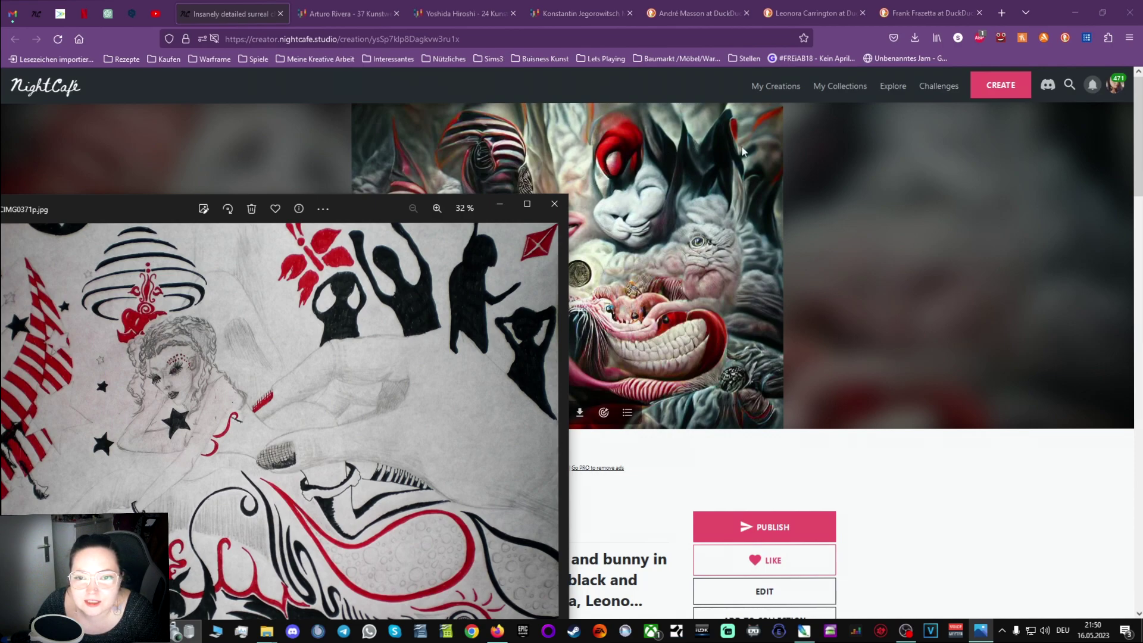
left_click_drag(366, 217, 811, 117)
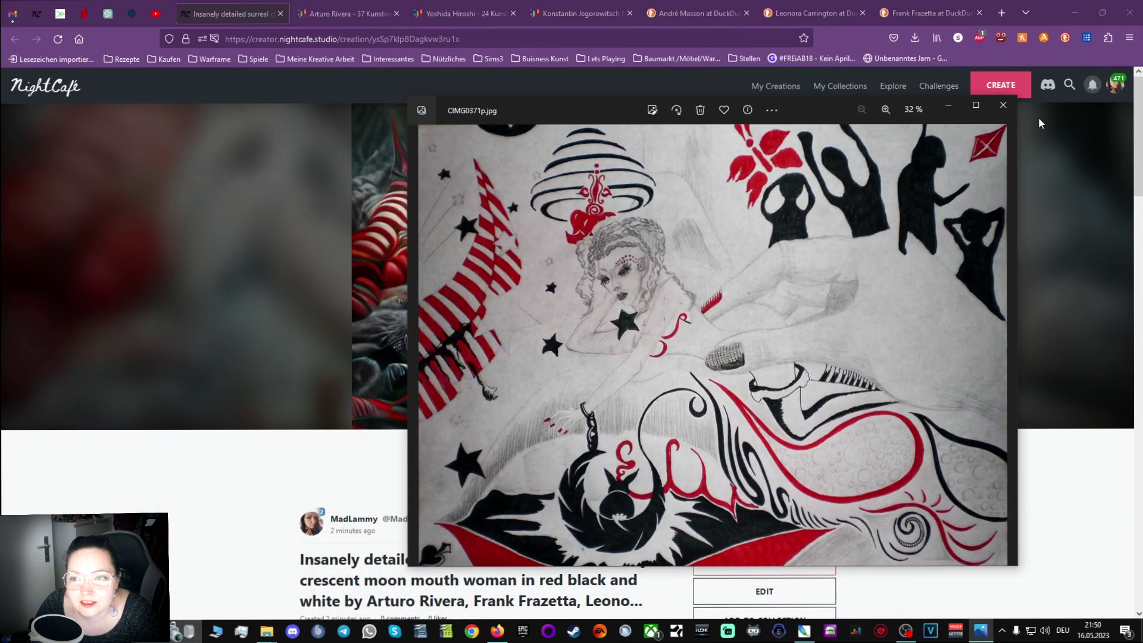
left_click(1010, 107)
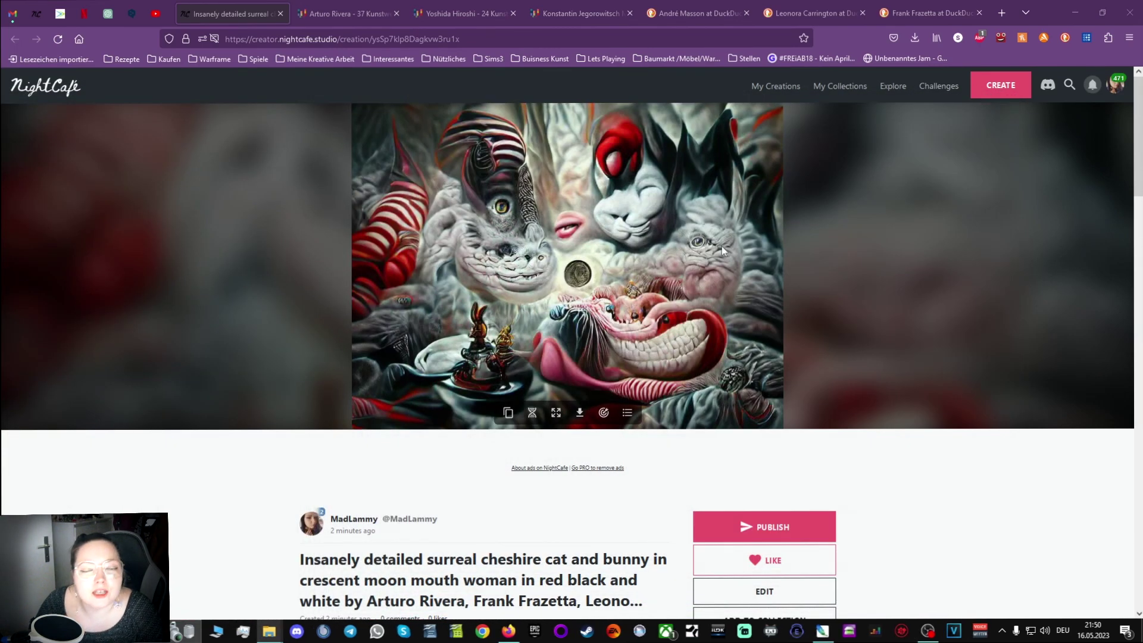
Duplicate the Cheshire cat creation, remove its start image, generate it, and open the running creation.
left_click(508, 412)
scroll(684, 298, "down", 10)
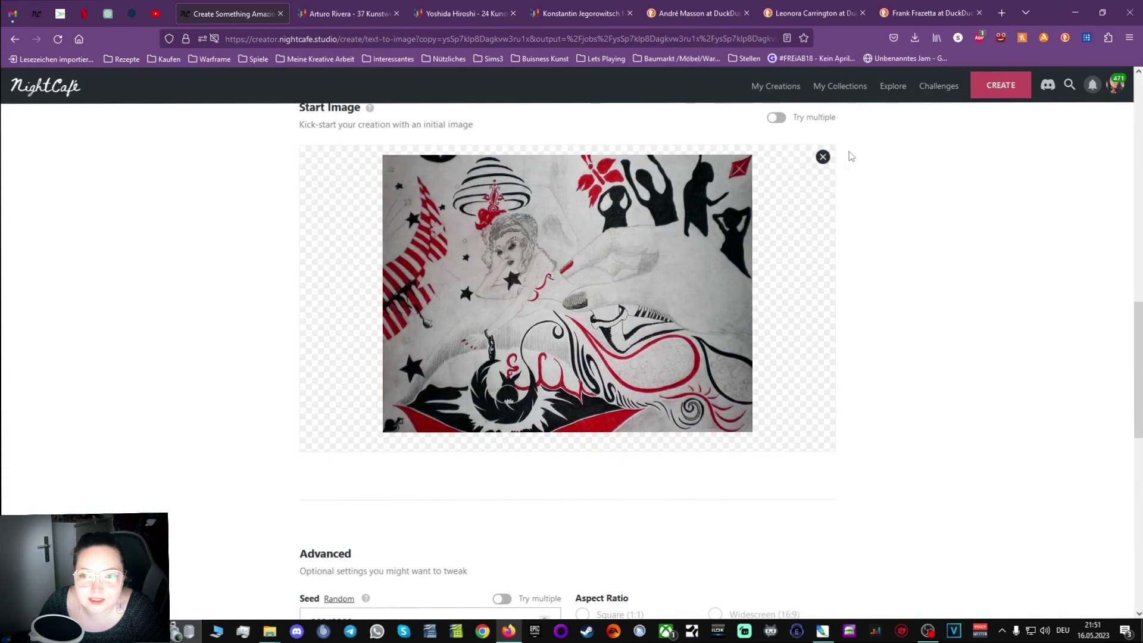
left_click(824, 157)
scroll(905, 316, "down", 6)
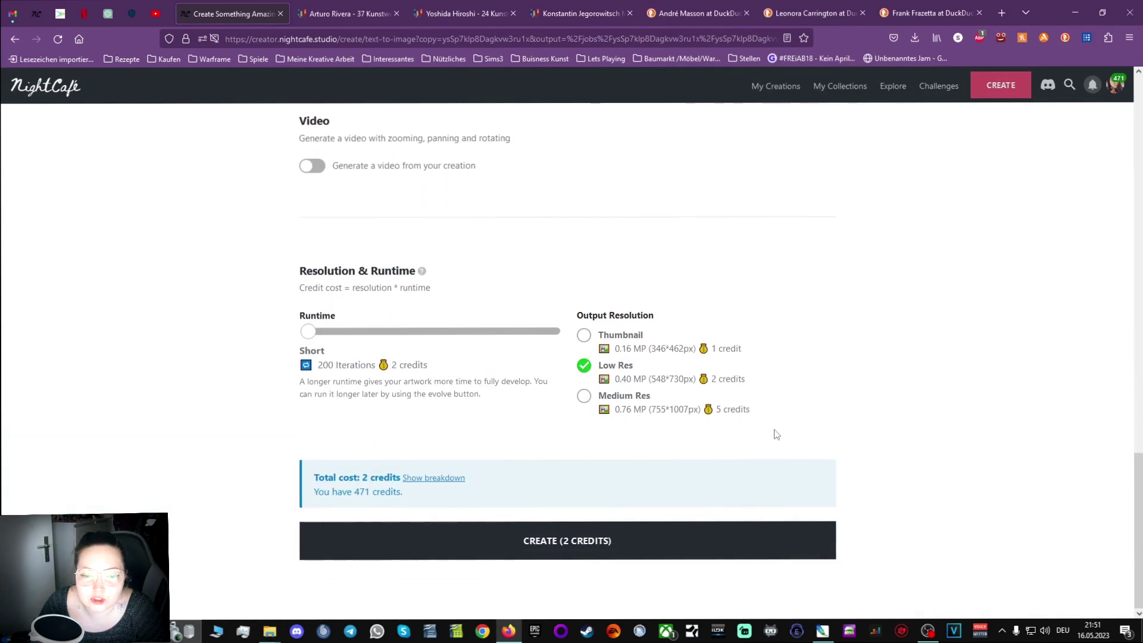
left_click(568, 542)
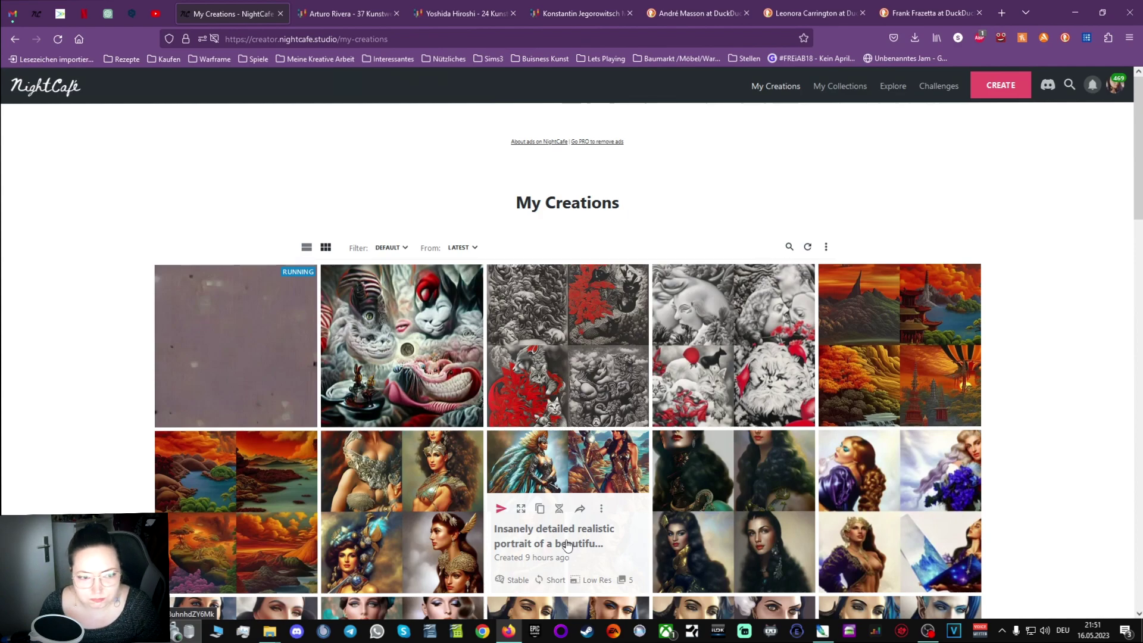
left_click(304, 302)
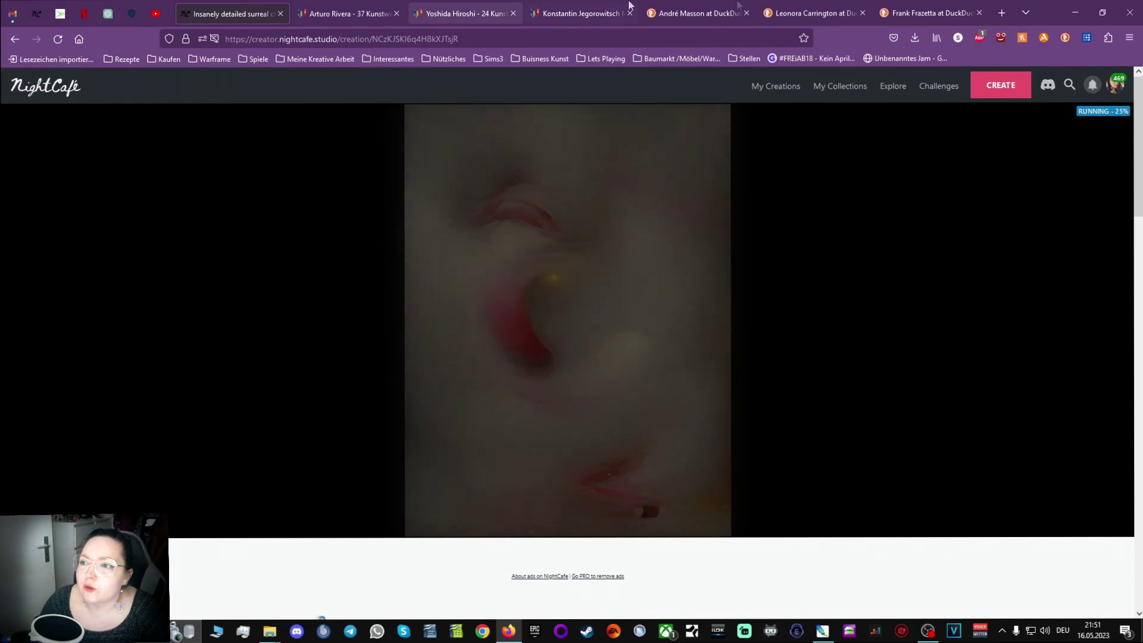
Place the Bearbeitet folder beside the running creation, close the opened image viewer, and return to the first artworks before hiding the folder.
left_click_drag(1142, 146, 194, 153)
double_click(235, 381)
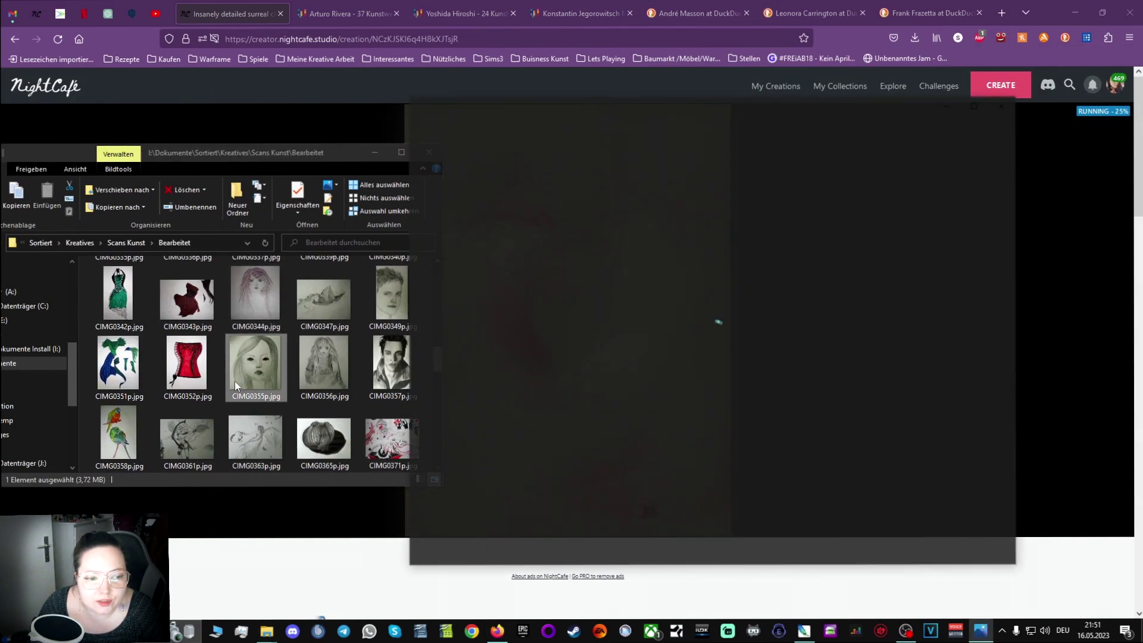
left_click(1002, 105)
scroll(275, 330, "up", 10)
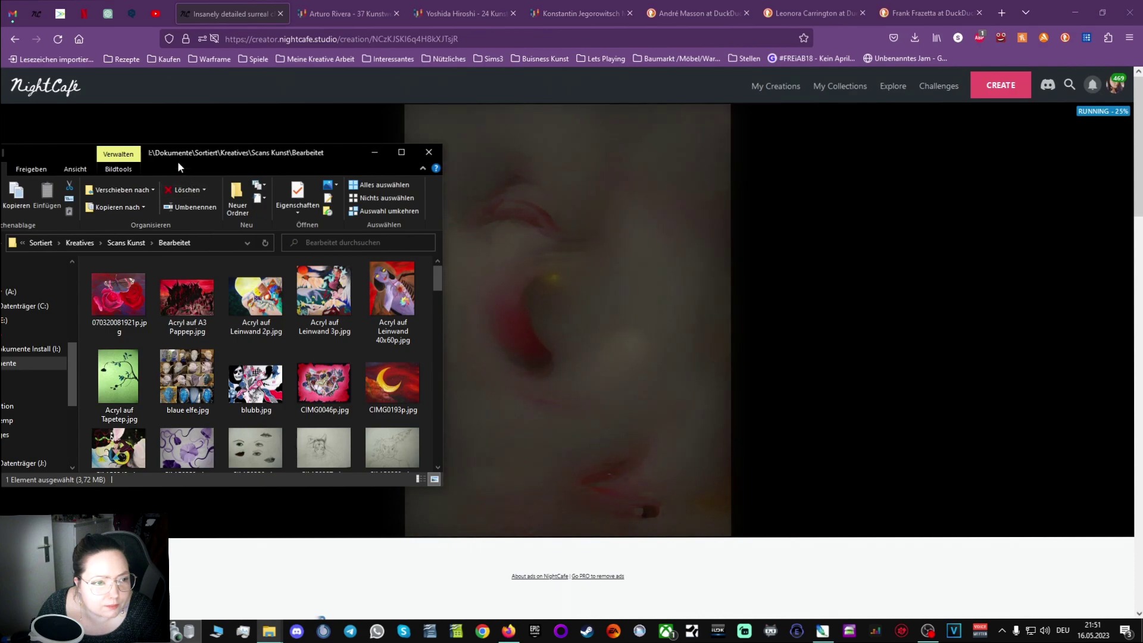
left_click(206, 137)
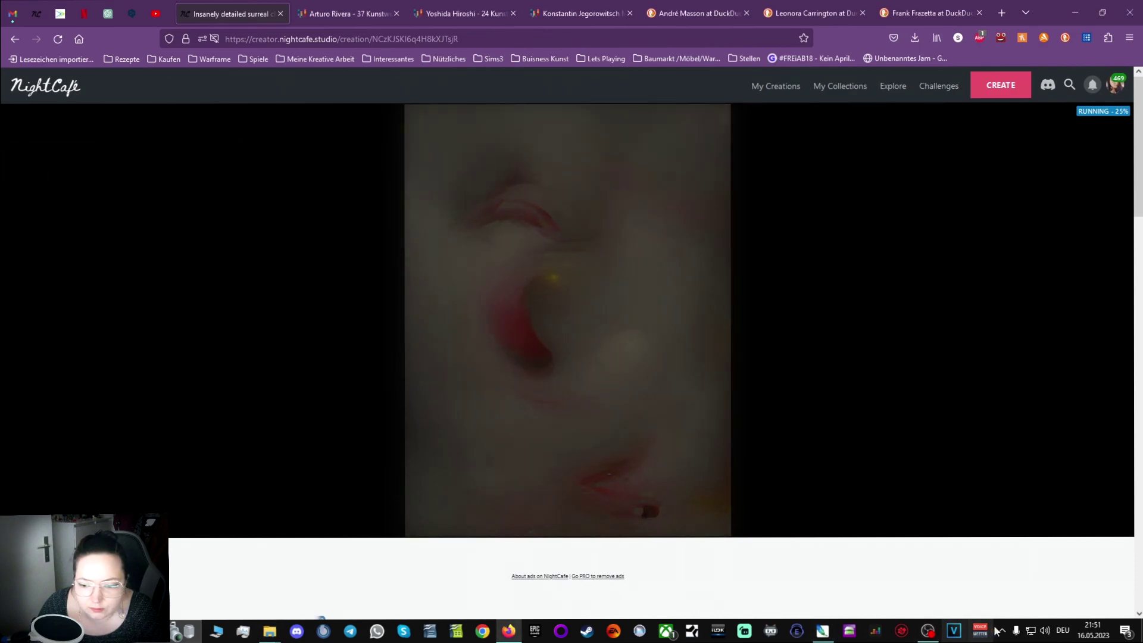
Bring the folder window back fully into view and open the neu subfolder of Original under Scans Kunst.
mouse_move(270, 631)
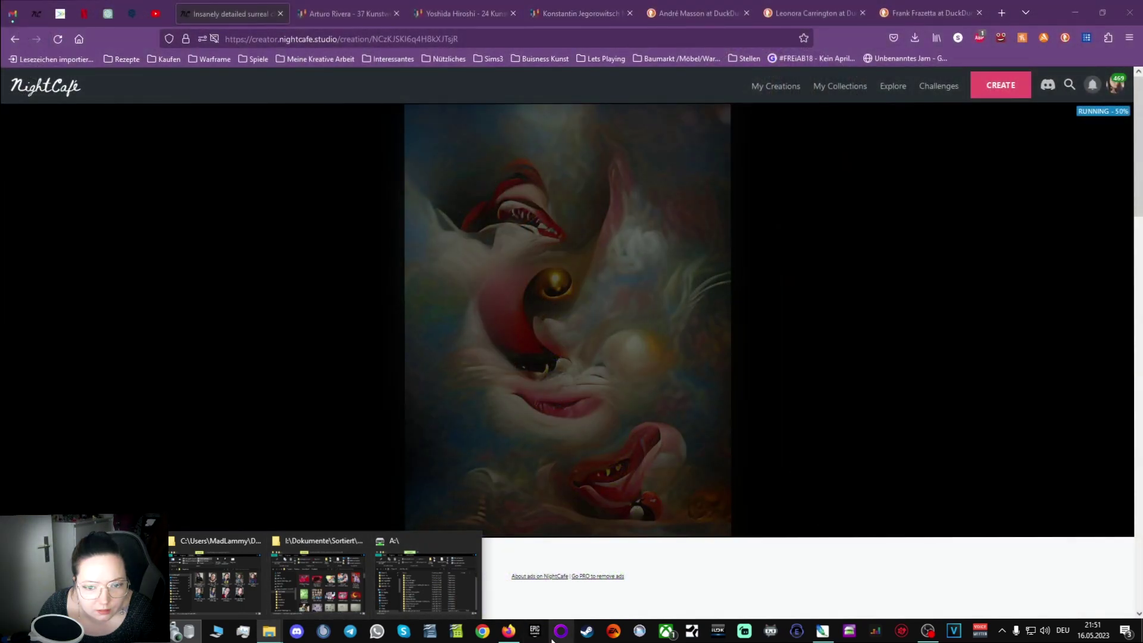
left_click(317, 581)
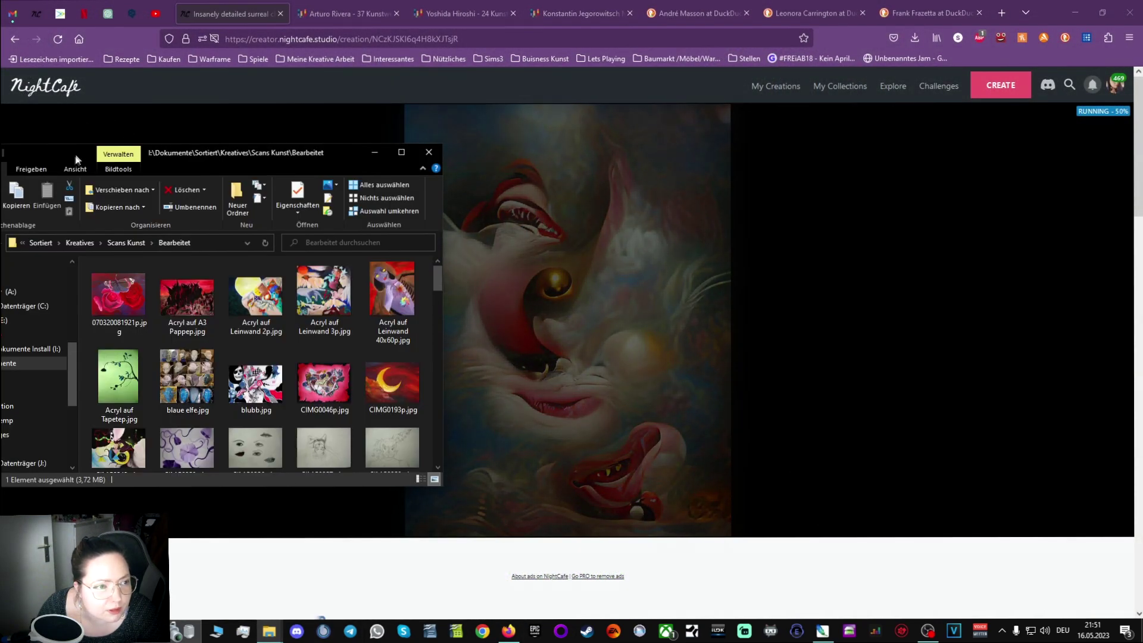
left_click_drag(77, 157, 185, 133)
left_click(235, 219)
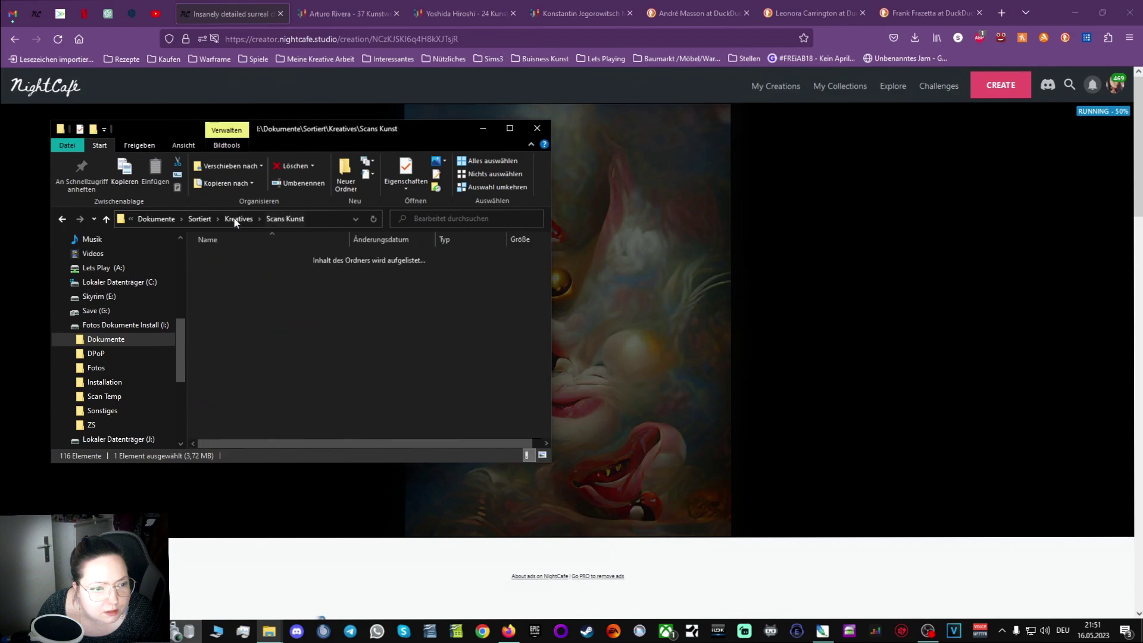
double_click(222, 270)
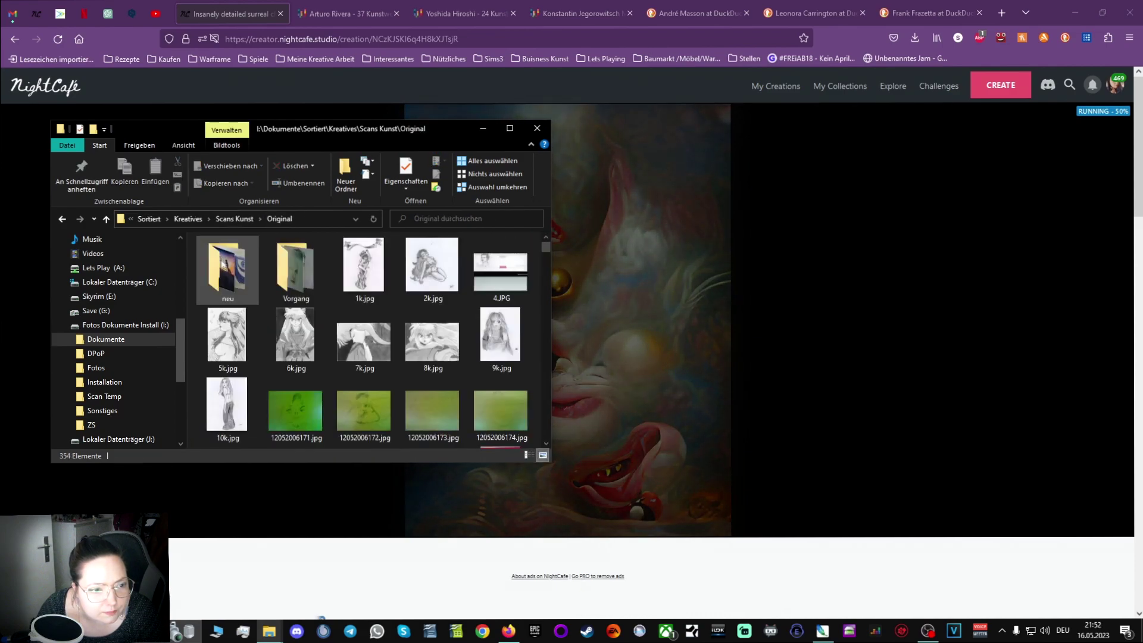
double_click(227, 267)
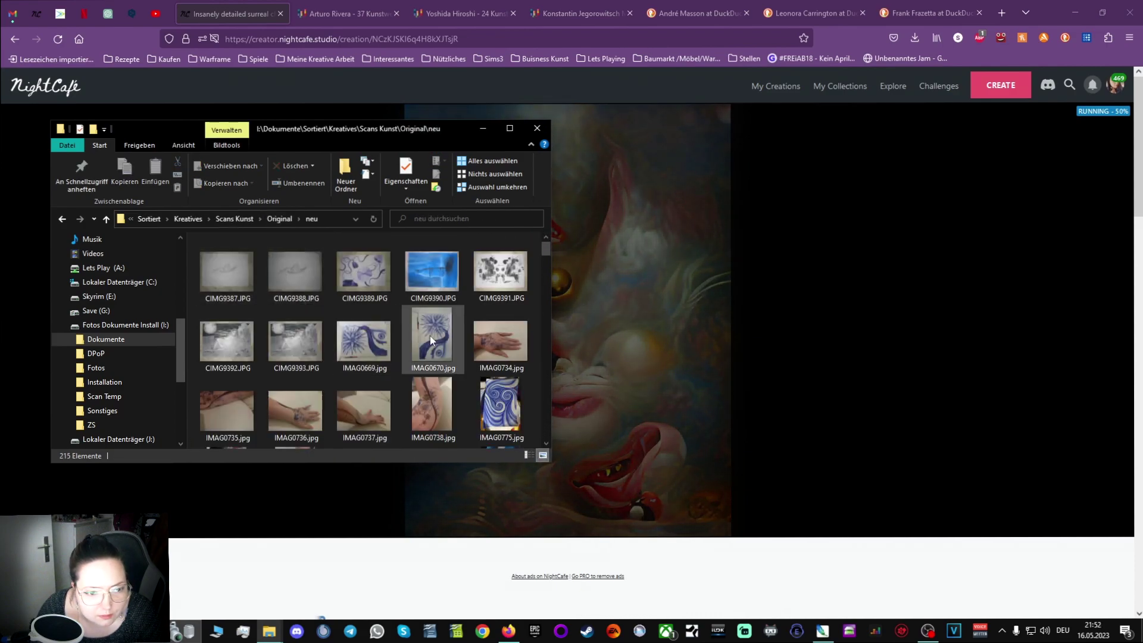
Find the tree painting IMG_20221031_094554.jpg in the neu folder, rotate it to landscape orientation, and close it.
scroll(463, 357, "down", 2)
scroll(463, 356, "down", 6)
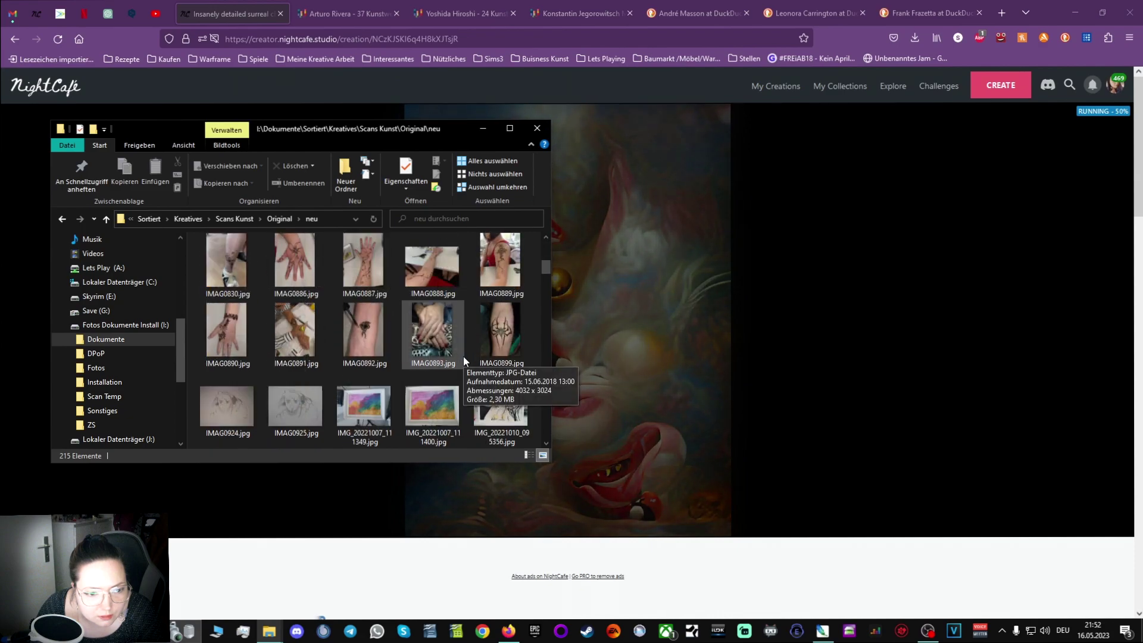
scroll(463, 356, "down", 1)
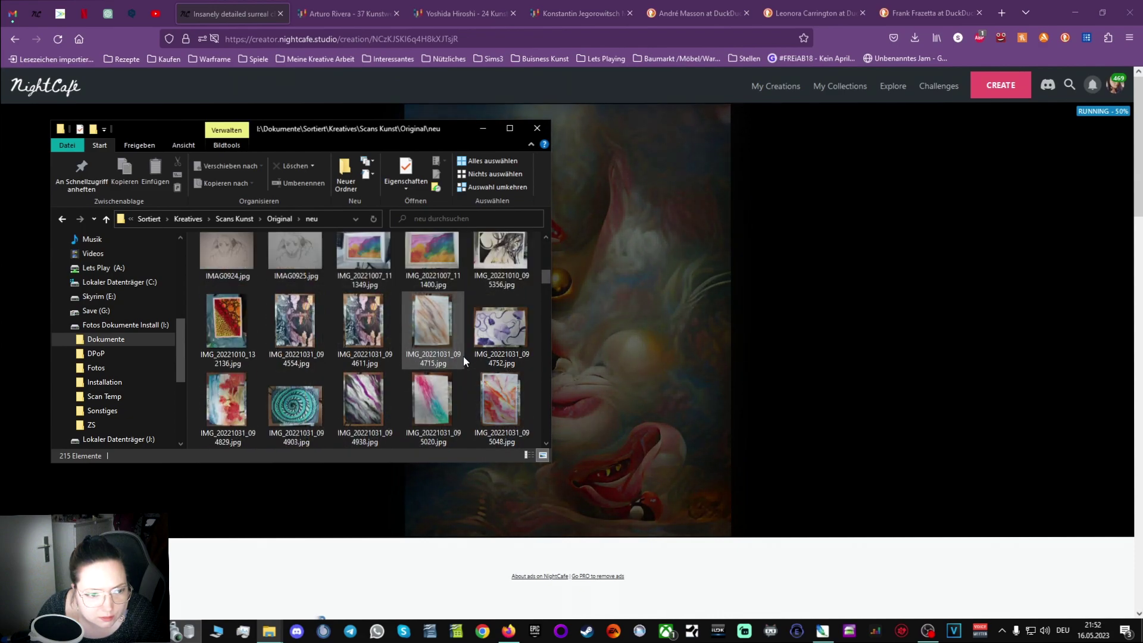
double_click(313, 339)
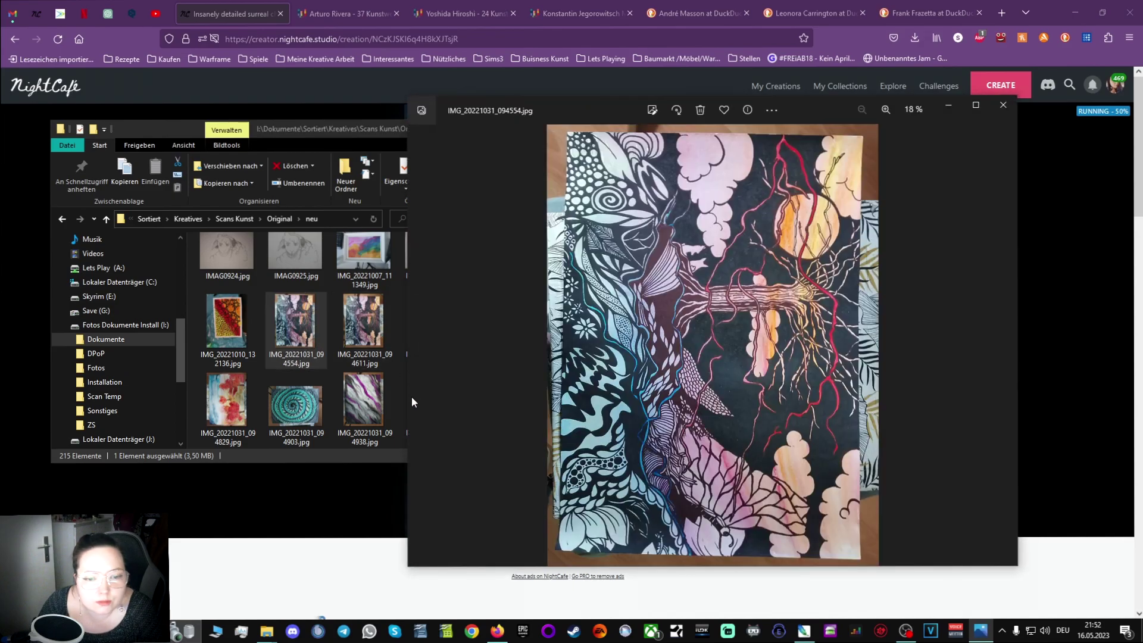
left_click(676, 109)
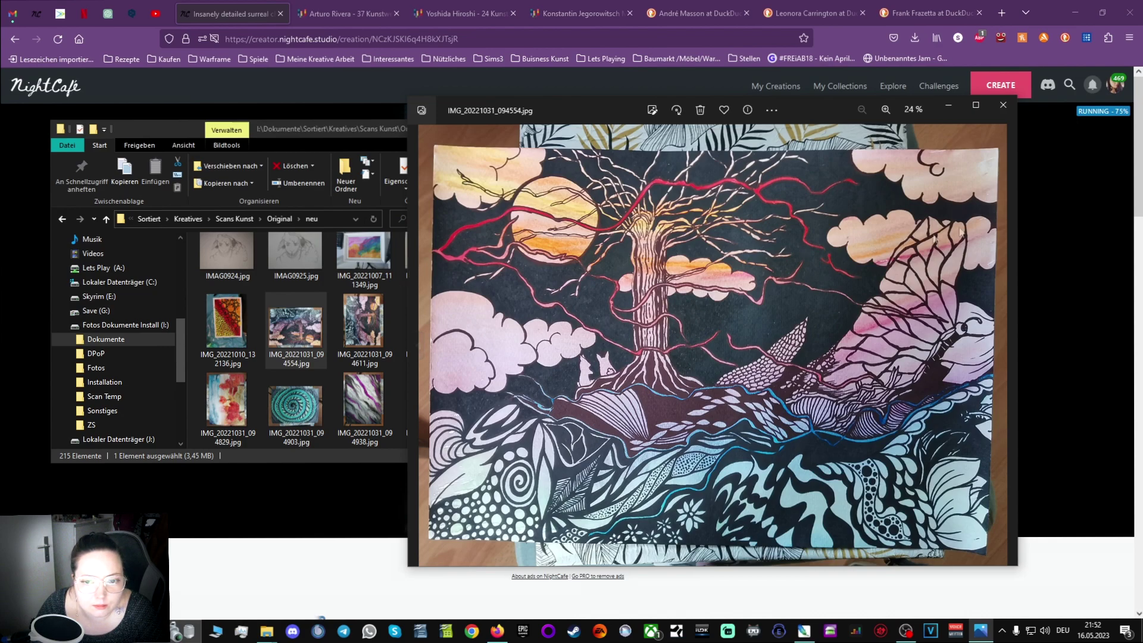
left_click(1003, 106)
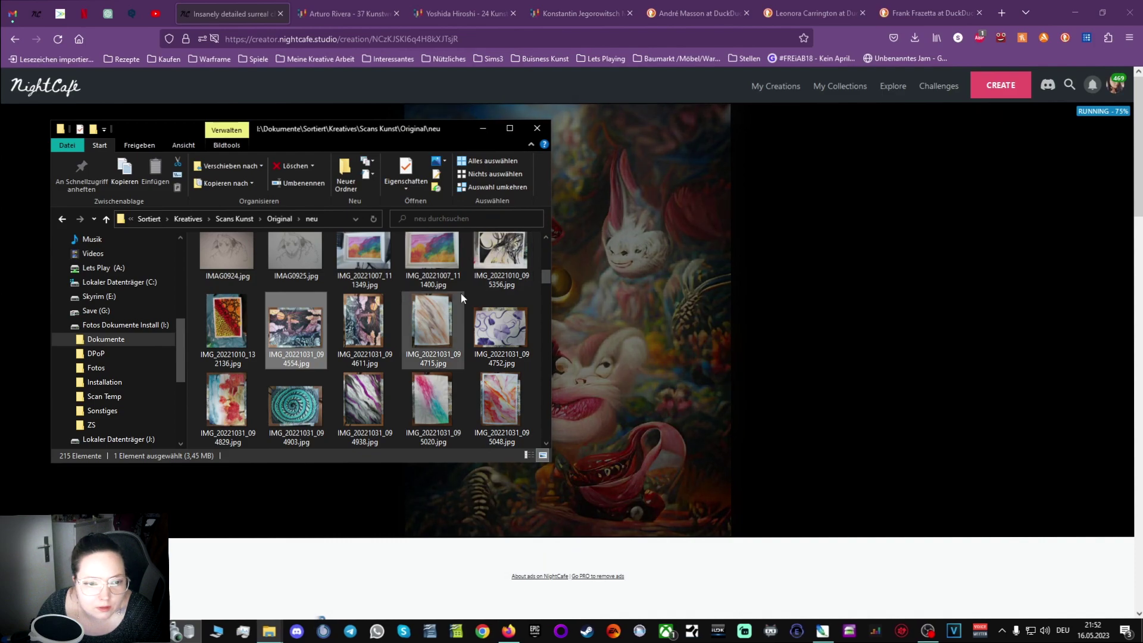
View the red and blue flower painting IMG_20221031_095334.jpg from the neu folder and close it.
scroll(456, 323, "down", 1)
scroll(456, 323, "down", 1)
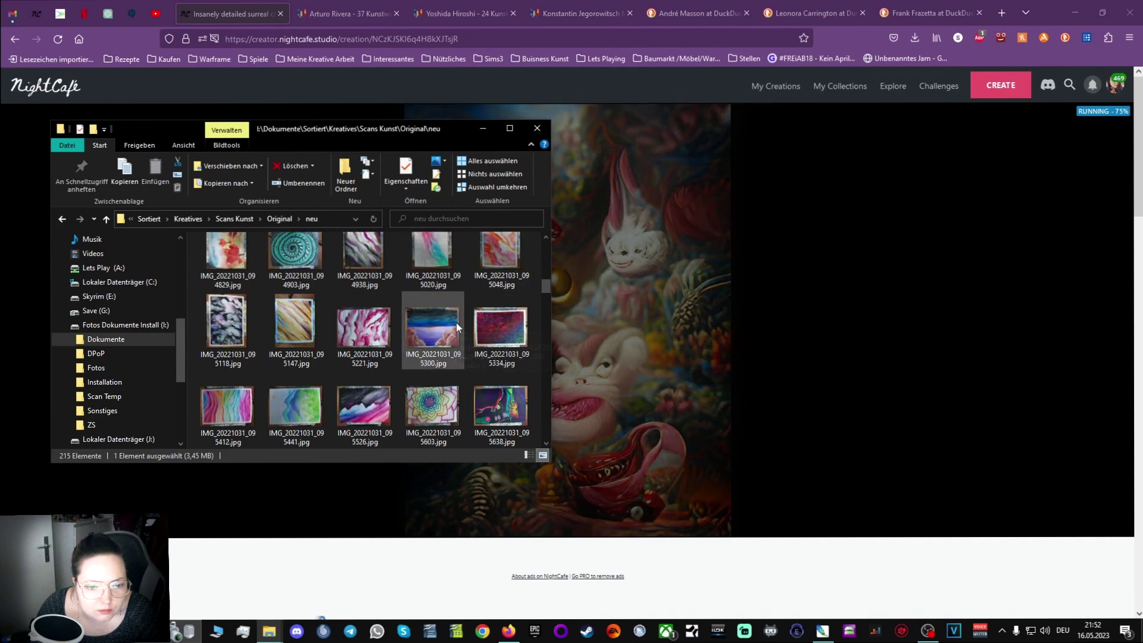
double_click(501, 326)
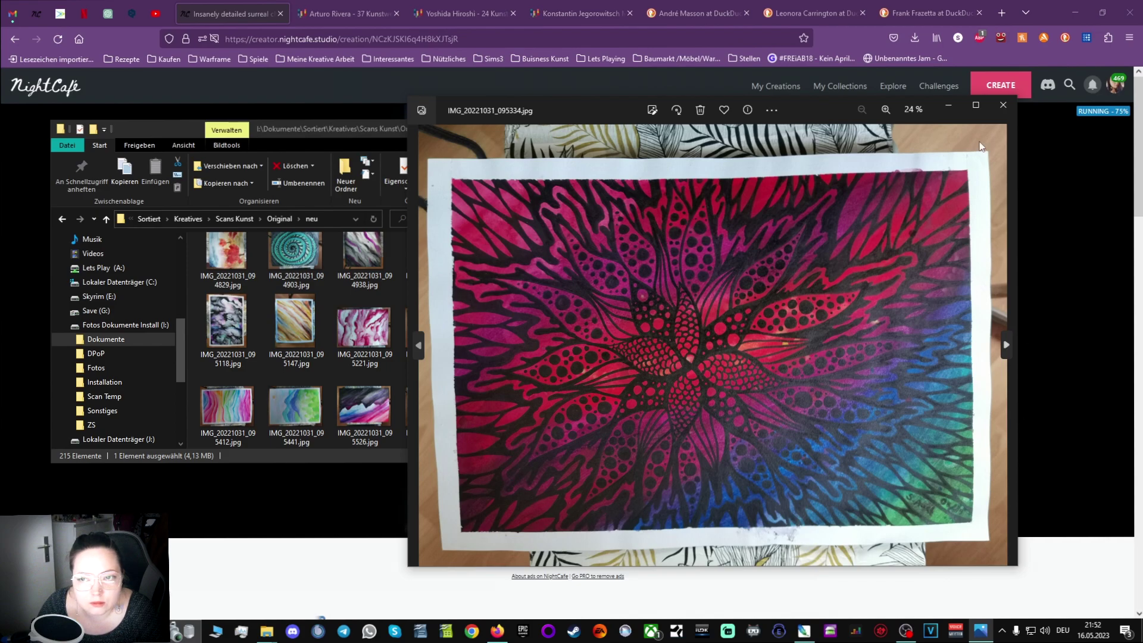
left_click(1003, 106)
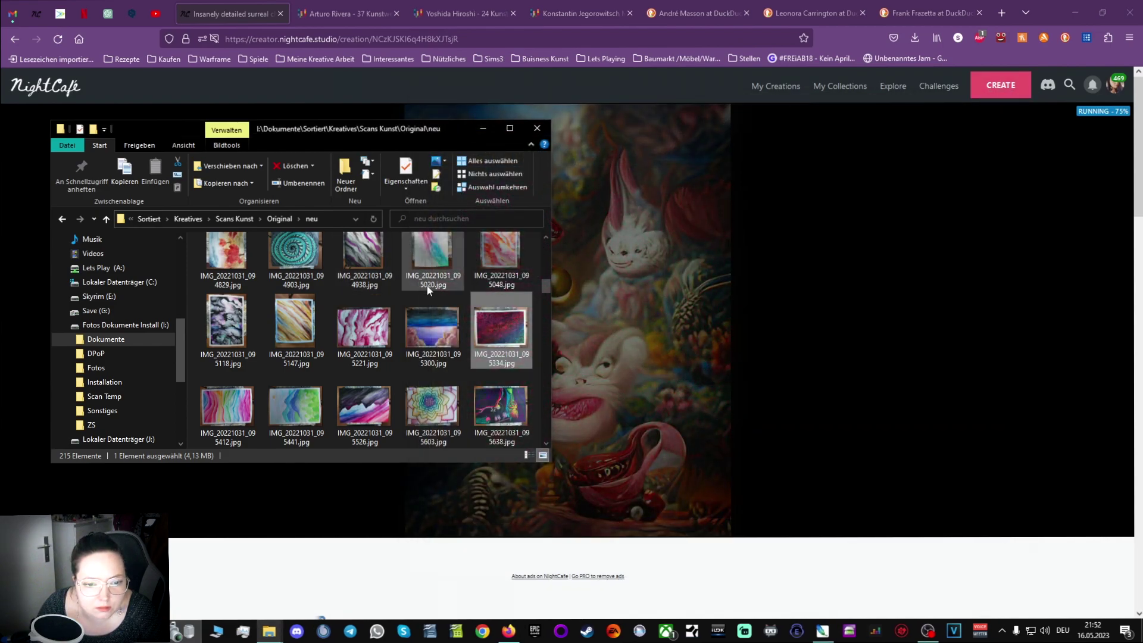
Look through the further artwork photos in the neu folder, then hide the folder window to view the running creation.
scroll(438, 284, "down", 1)
scroll(438, 284, "down", 1)
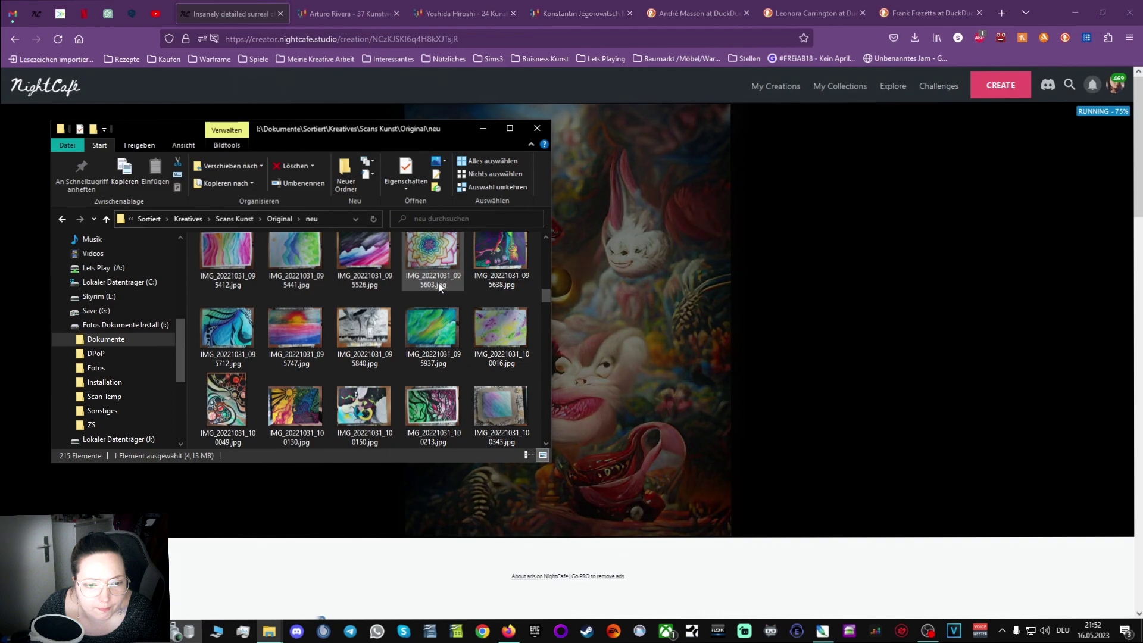
scroll(438, 283, "down", 2)
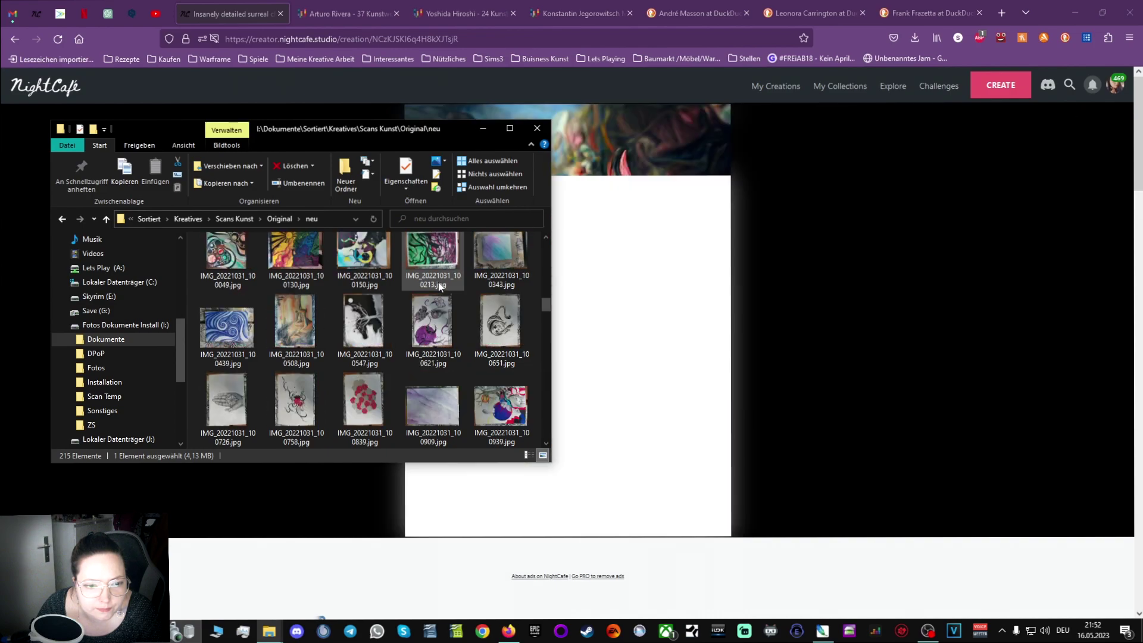
scroll(417, 303, "down", 1)
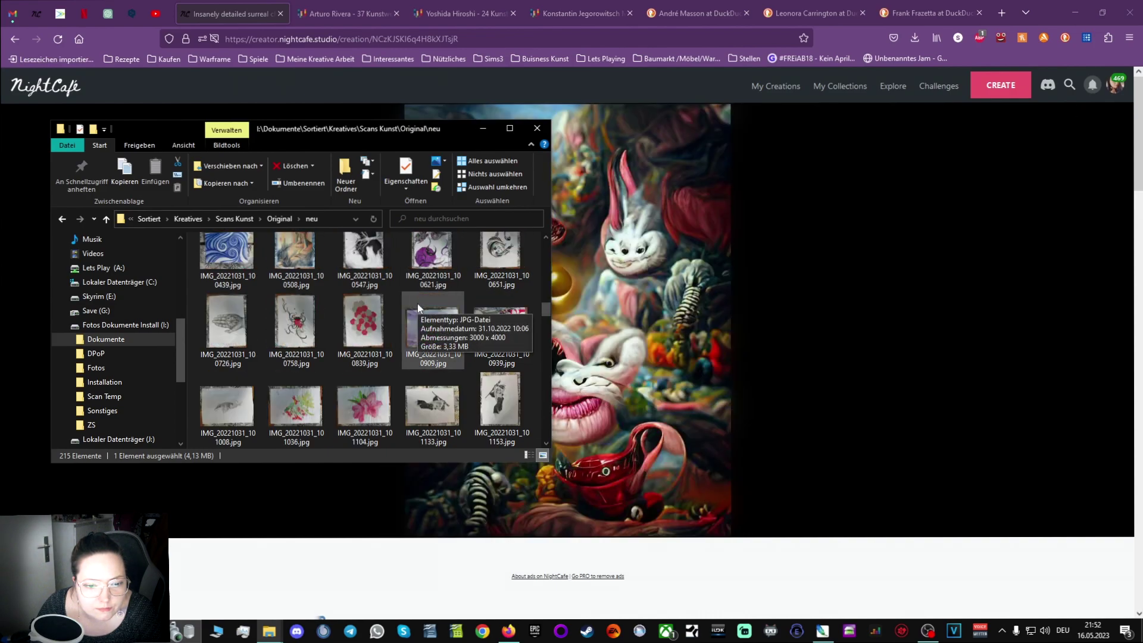
scroll(417, 303, "down", 1)
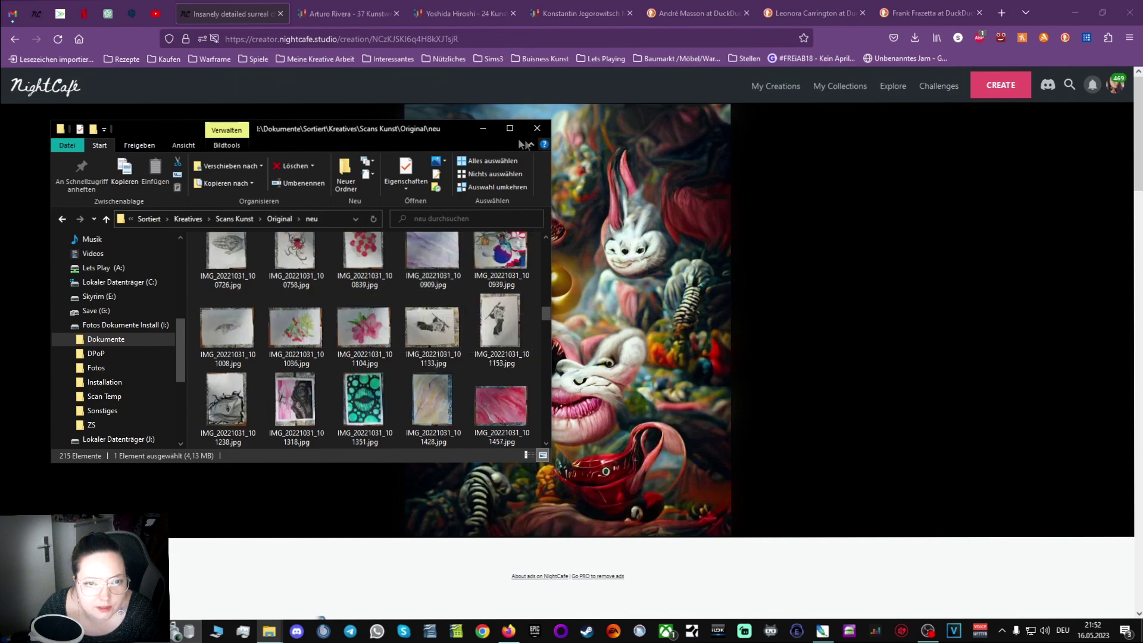
left_click(481, 129)
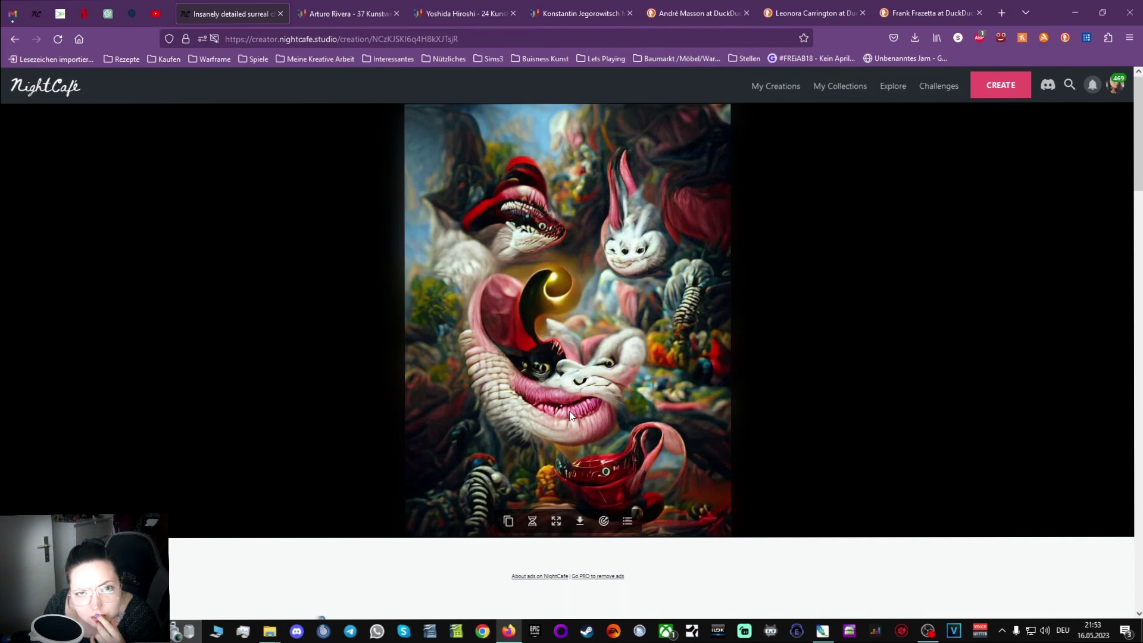
Return to the My Creations overview and bring the neu folder window back, placed over the gallery with the newest creations uncovered.
left_click(15, 39)
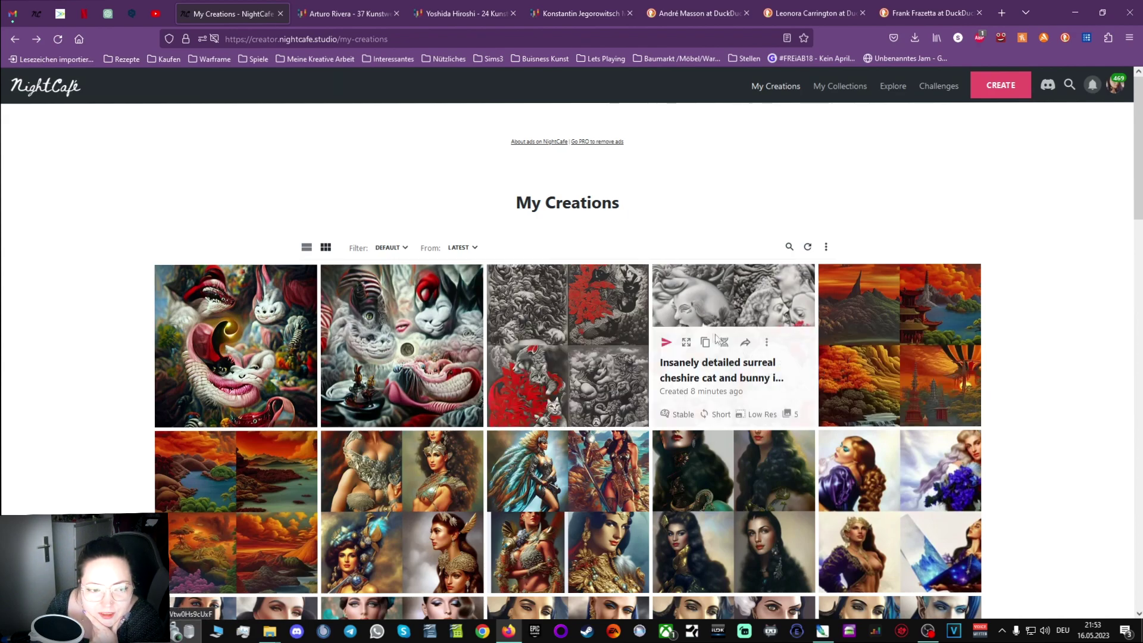
scroll(861, 441, "down", 1)
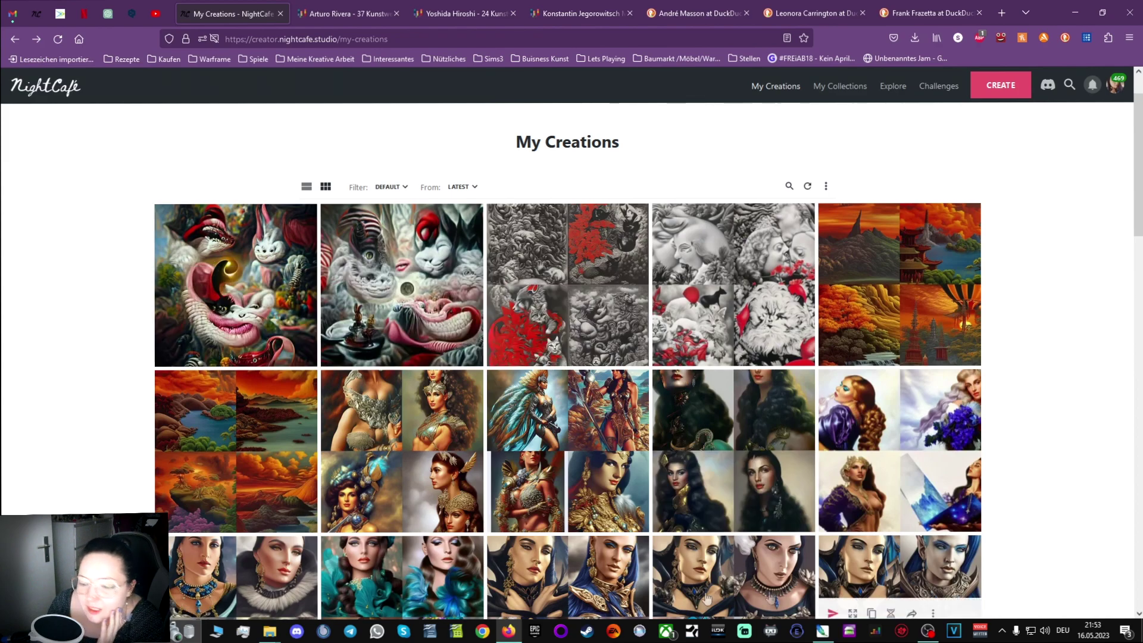
mouse_move(269, 631)
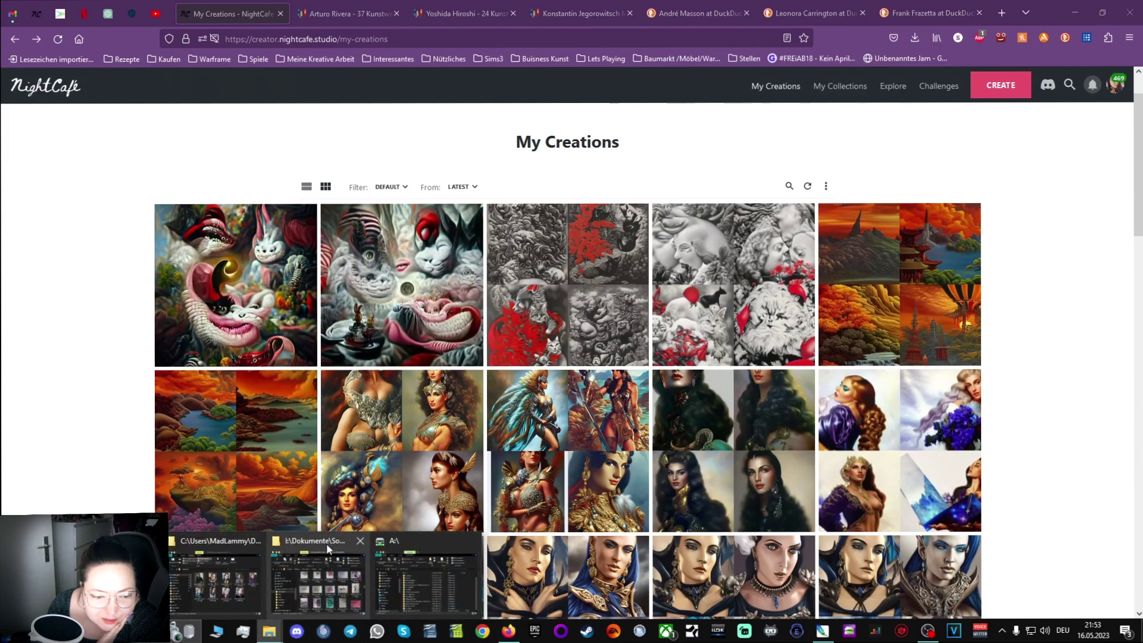
left_click(362, 606)
left_click_drag(291, 135, 771, 242)
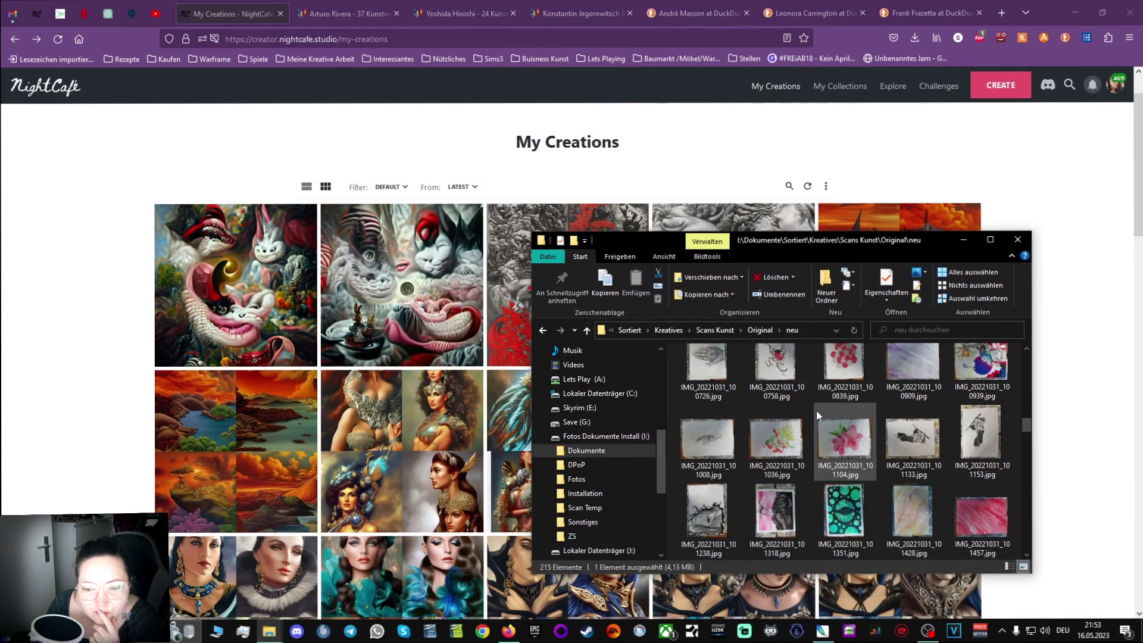
Find the sunset painting with the bird on a branch, IMG-20171025-WA0001.jpeg, in the neu folder, view it and close it.
scroll(863, 480, "up", 2)
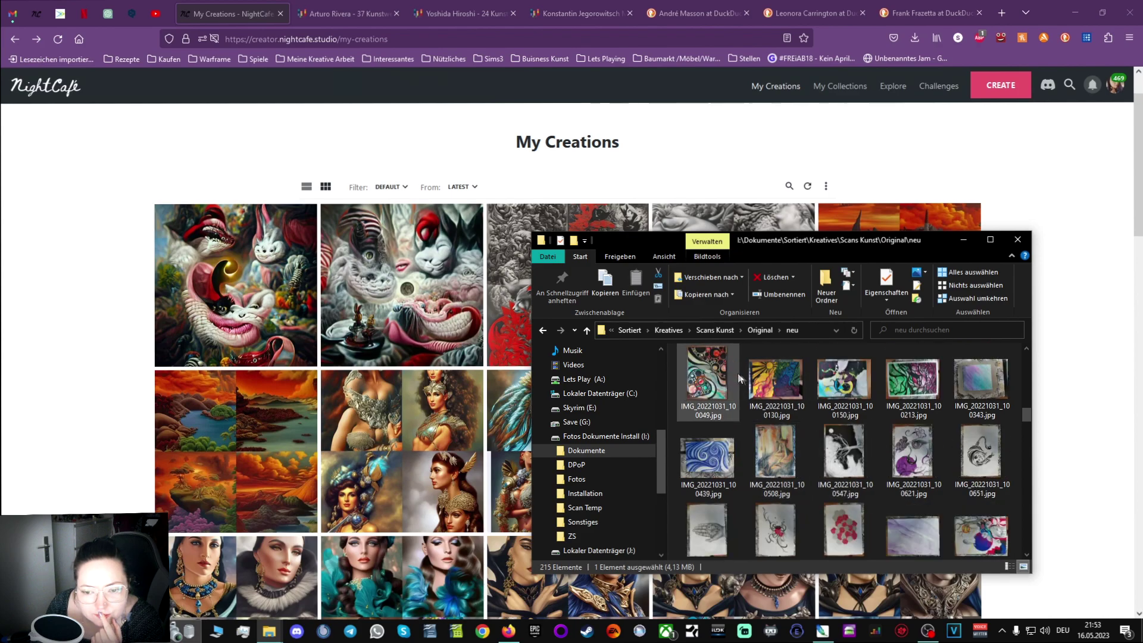
scroll(774, 393, "up", 2)
scroll(877, 512, "up", 8)
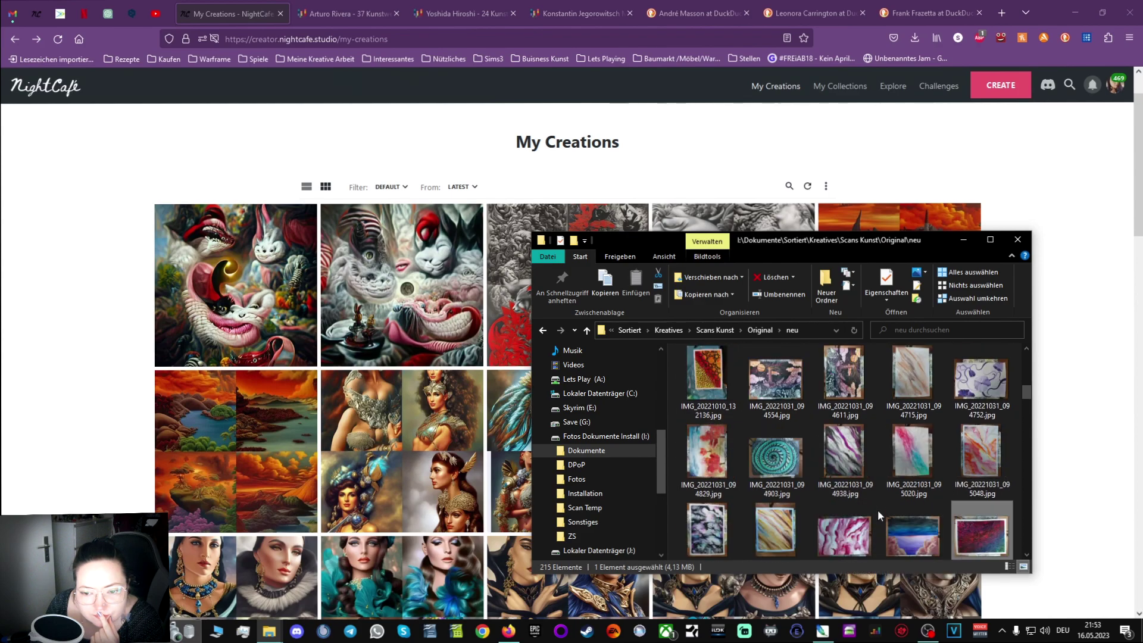
scroll(881, 506, "down", 10)
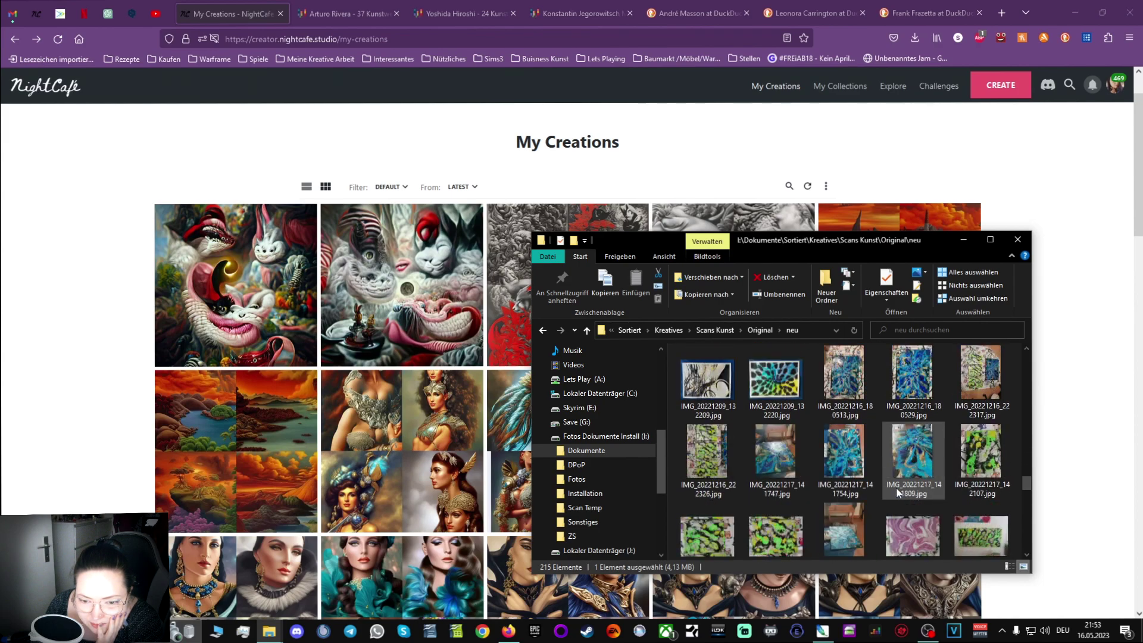
scroll(897, 491, "down", 6)
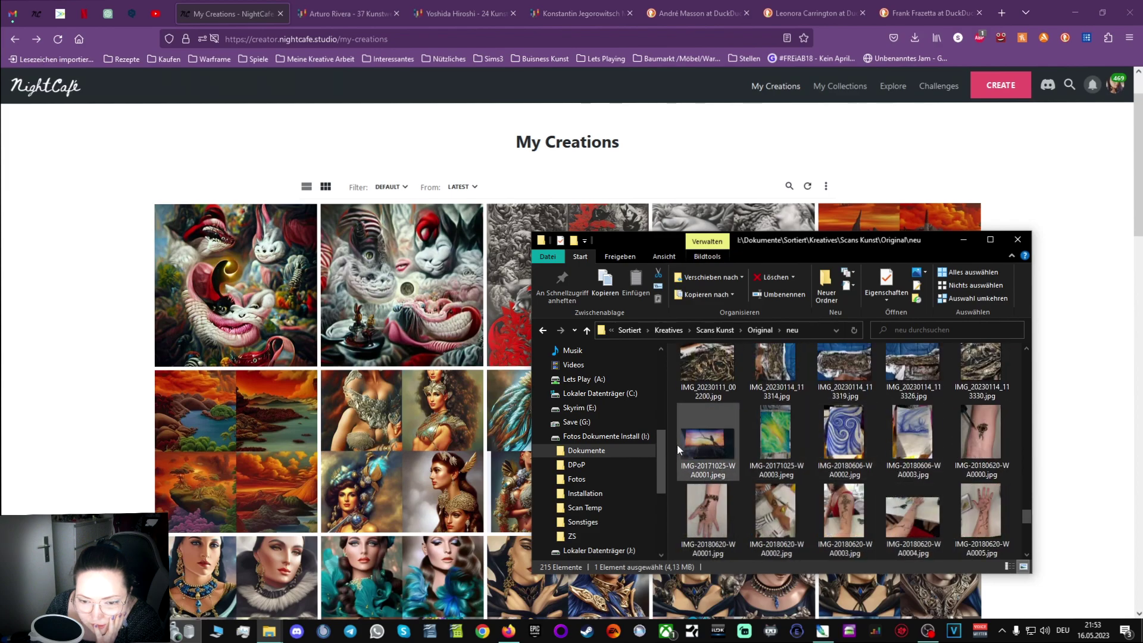
double_click(678, 444)
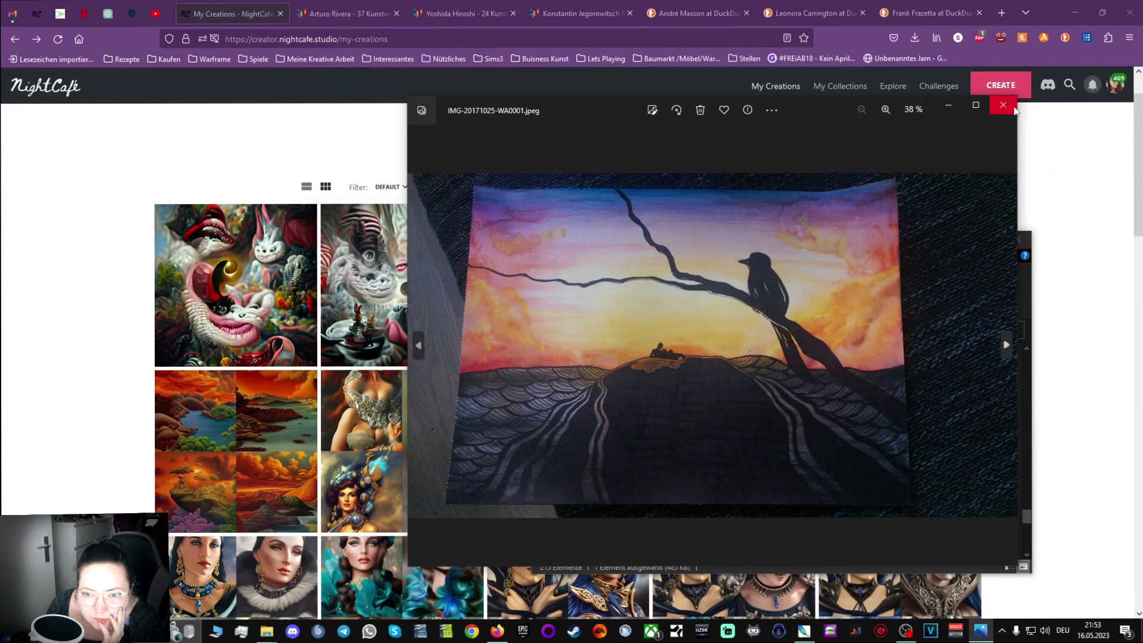
left_click(1003, 104)
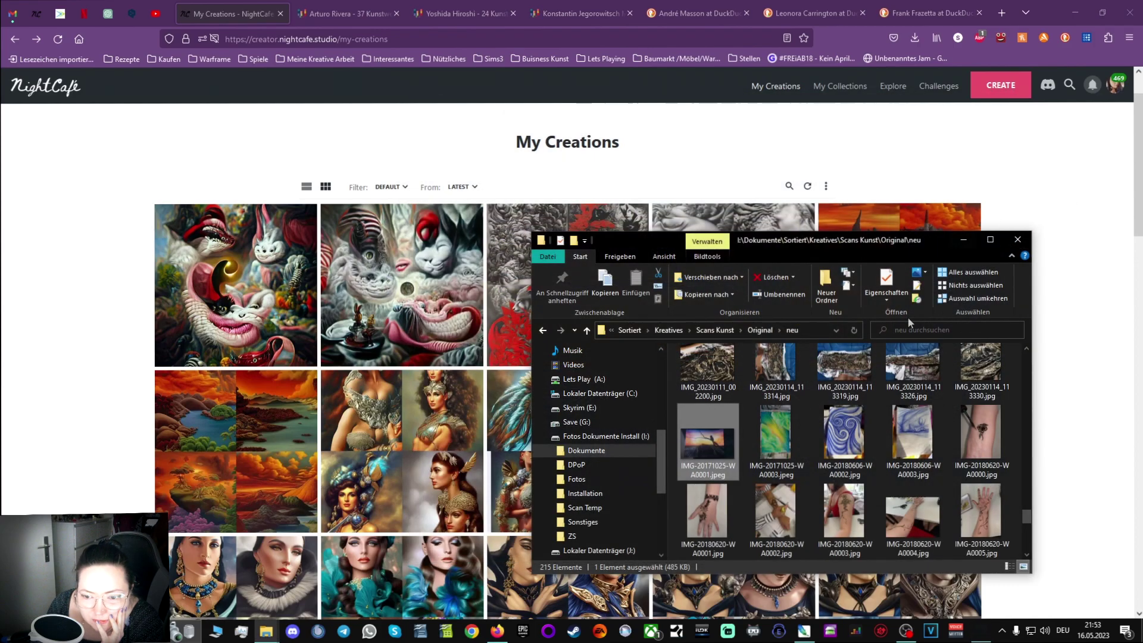
Browse the photos and videos around the sunset painting in the neu folder for another suitable artwork.
scroll(874, 428, "up", 2)
scroll(874, 429, "down", 3)
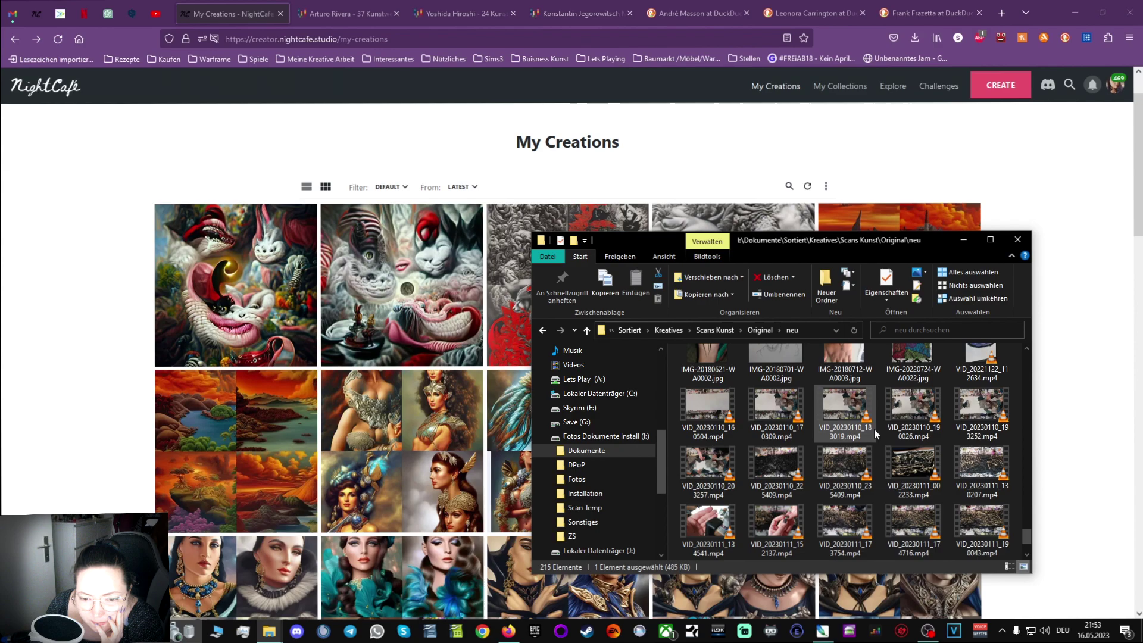
scroll(874, 429, "up", 5)
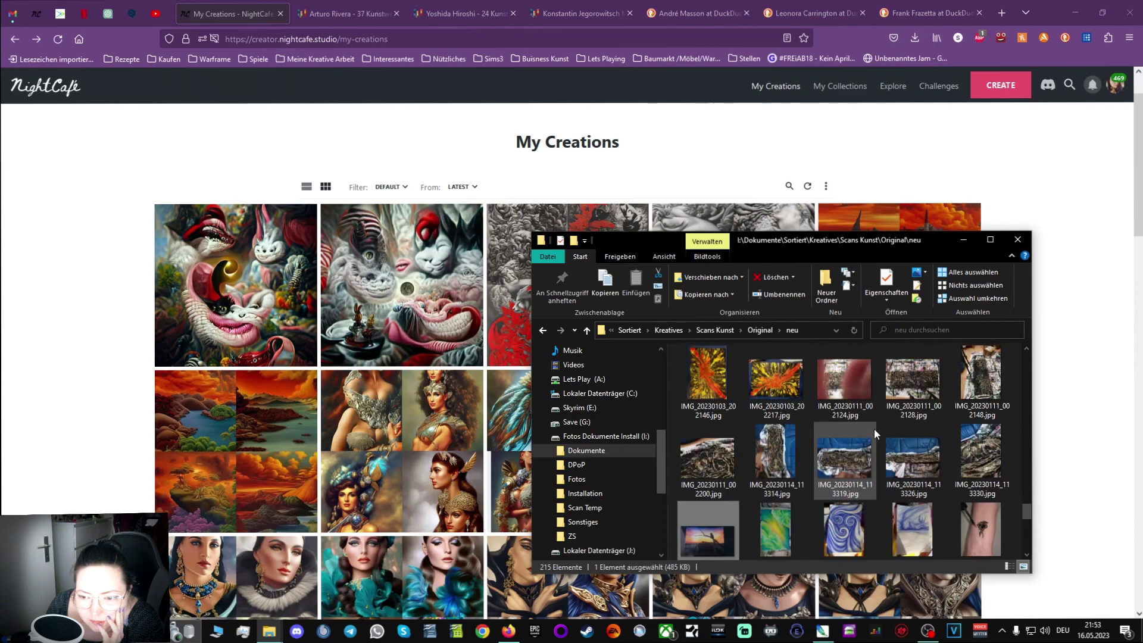
Look through the artwork scans in the neu subfolder and its parent folder Original for a suitable start image.
scroll(874, 429, "up", 1)
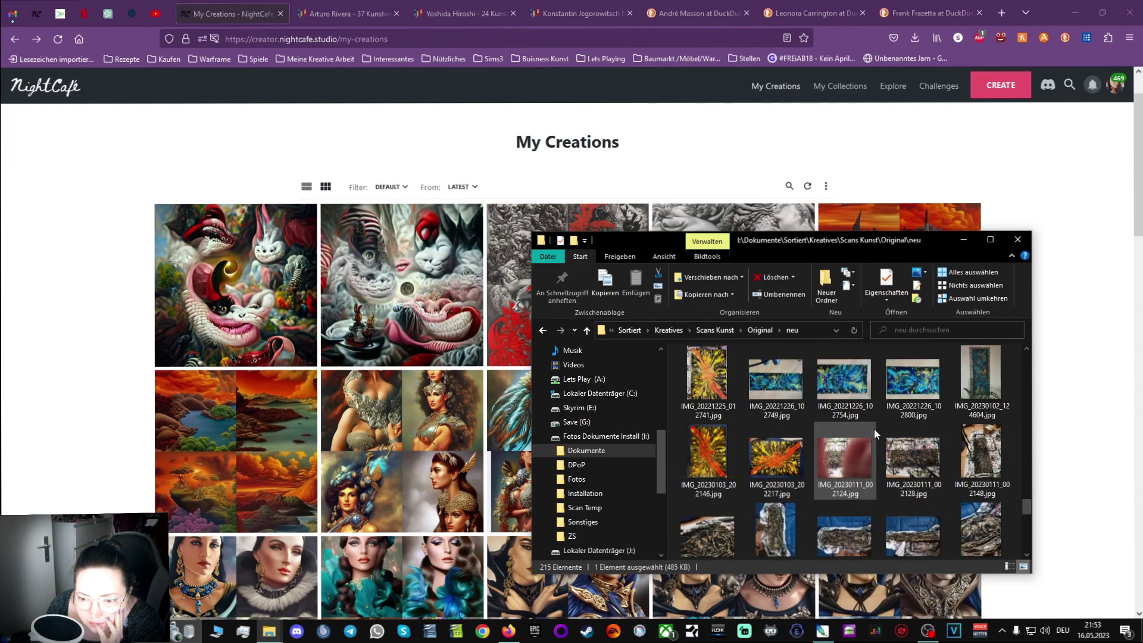
scroll(873, 428, "up", 5)
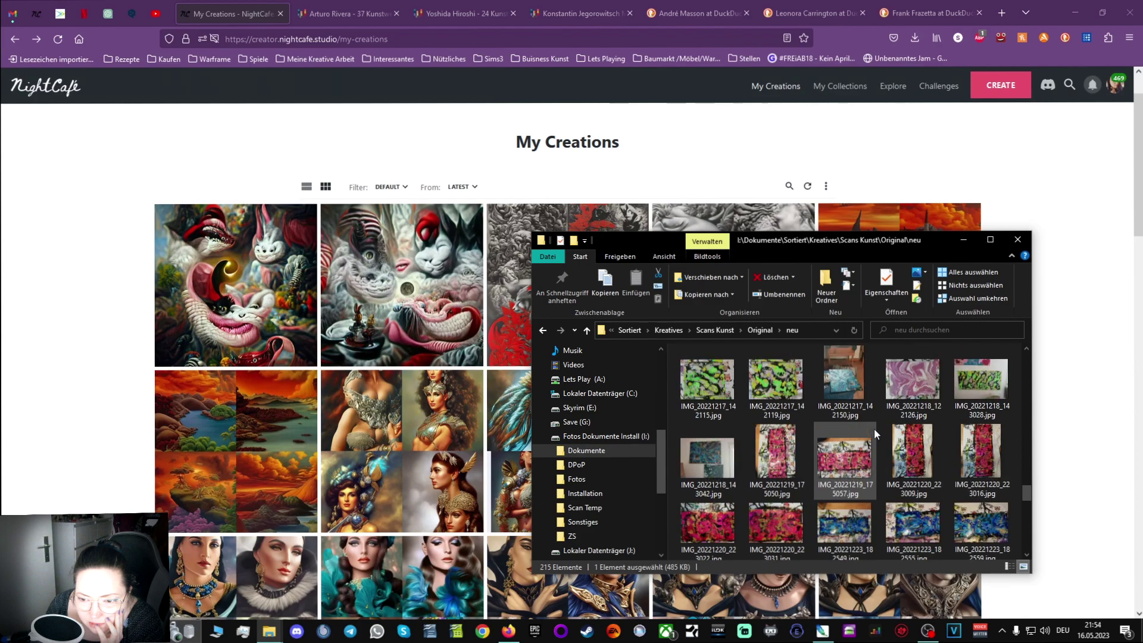
scroll(874, 428, "up", 1)
left_click(543, 330)
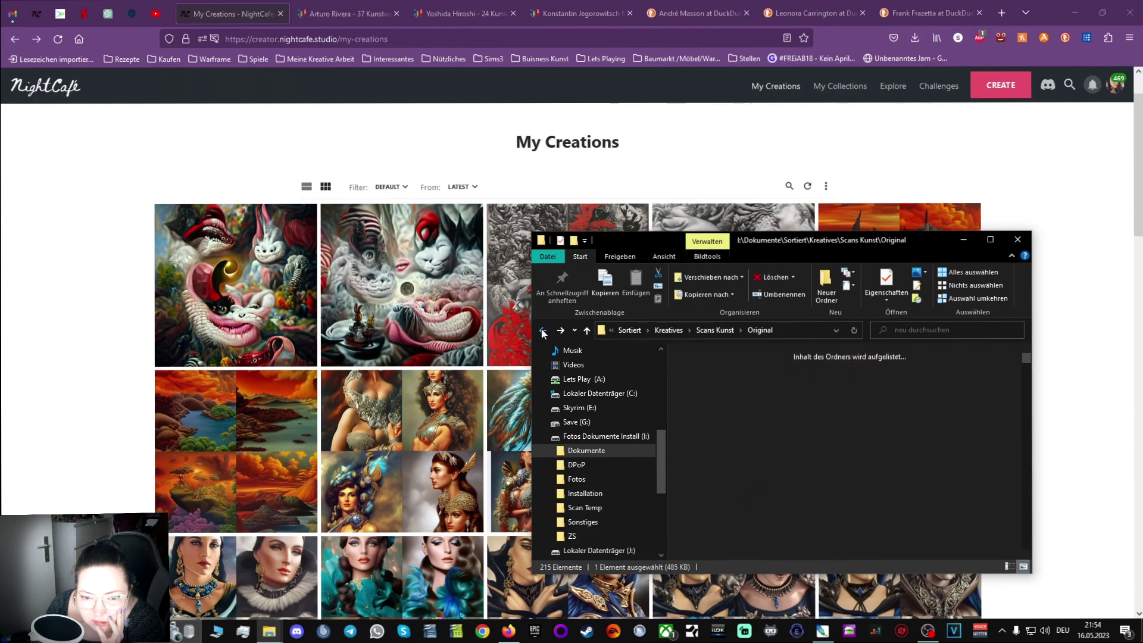
left_click(770, 401)
scroll(927, 474, "down", 15)
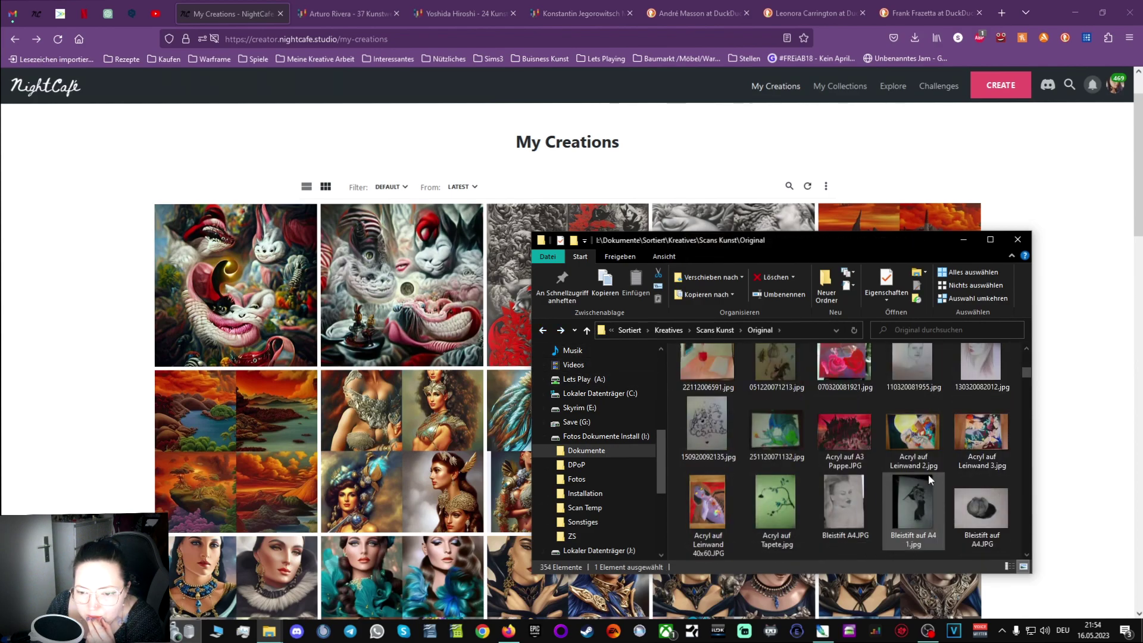
scroll(929, 480, "down", 10)
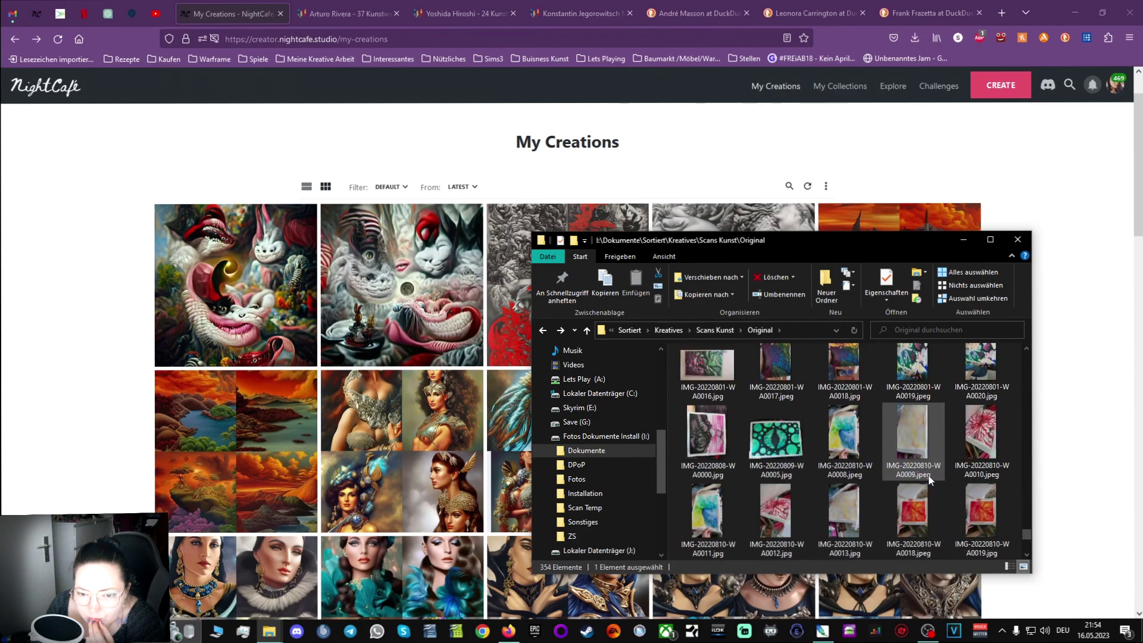
scroll(930, 479, "down", 3)
scroll(930, 480, "up", 3)
scroll(928, 479, "up", 5)
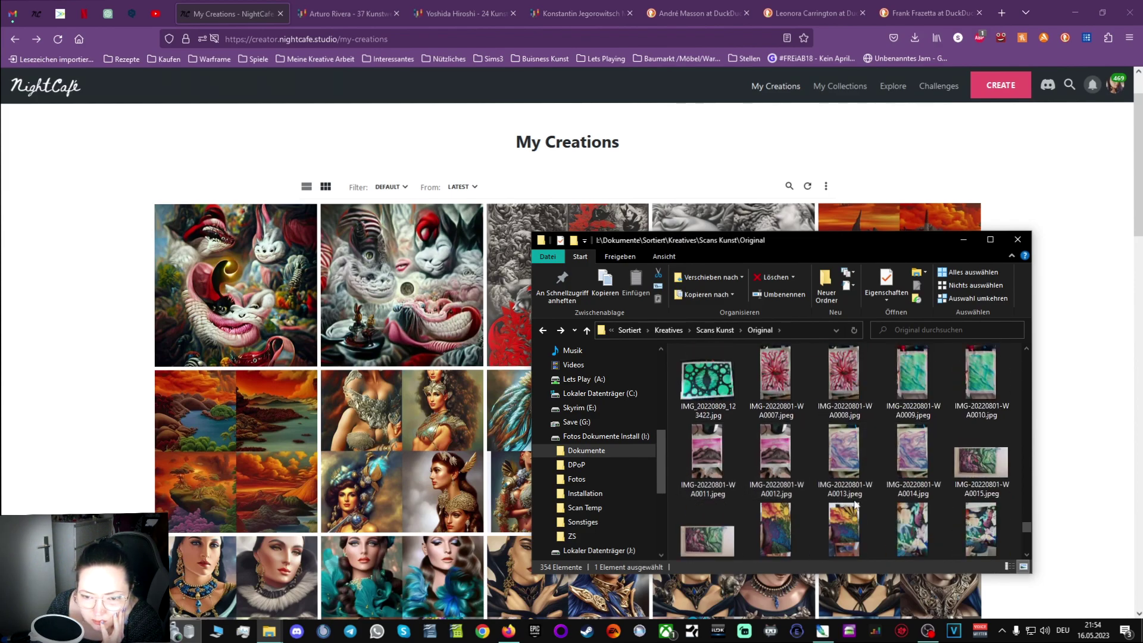
scroll(841, 466, "up", 3)
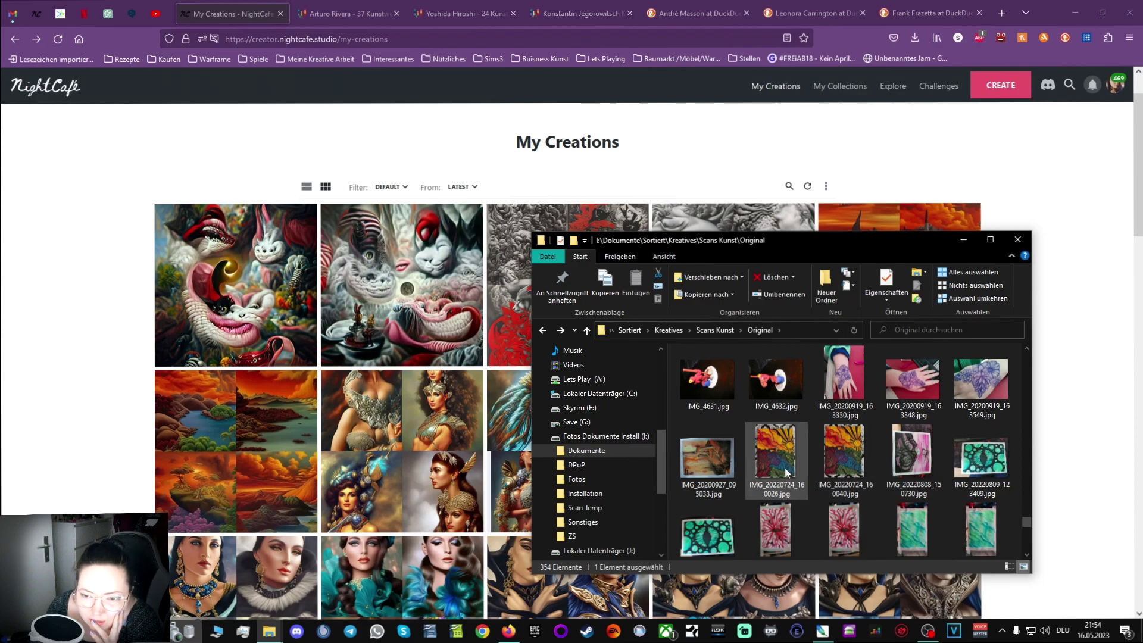
scroll(785, 472, "up", 5)
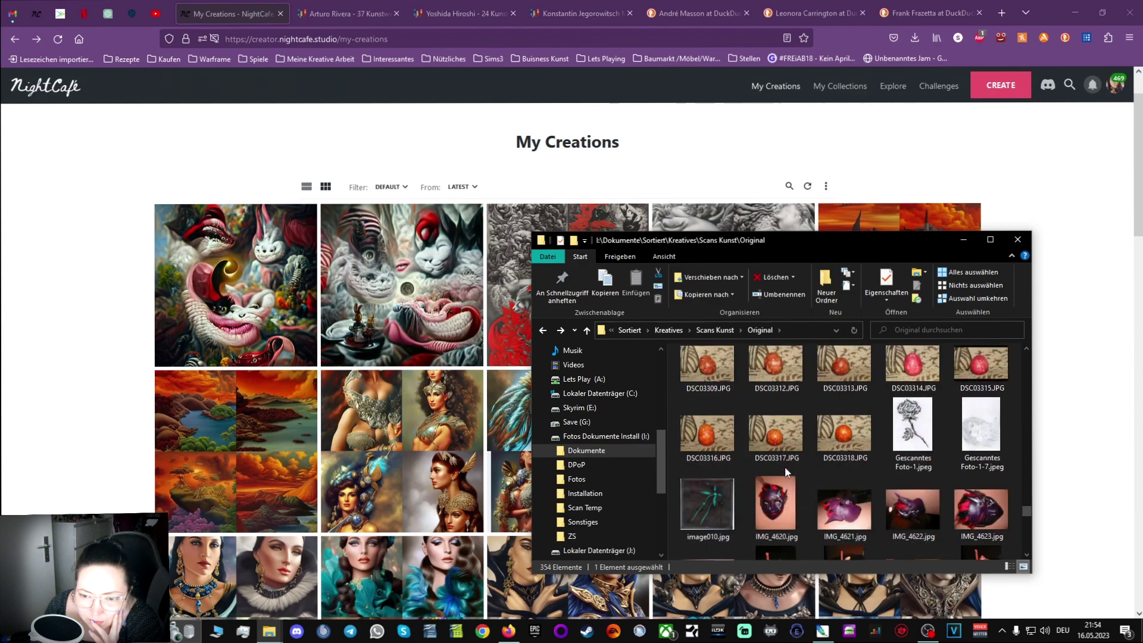
scroll(785, 472, "up", 5)
scroll(785, 472, "up", 10)
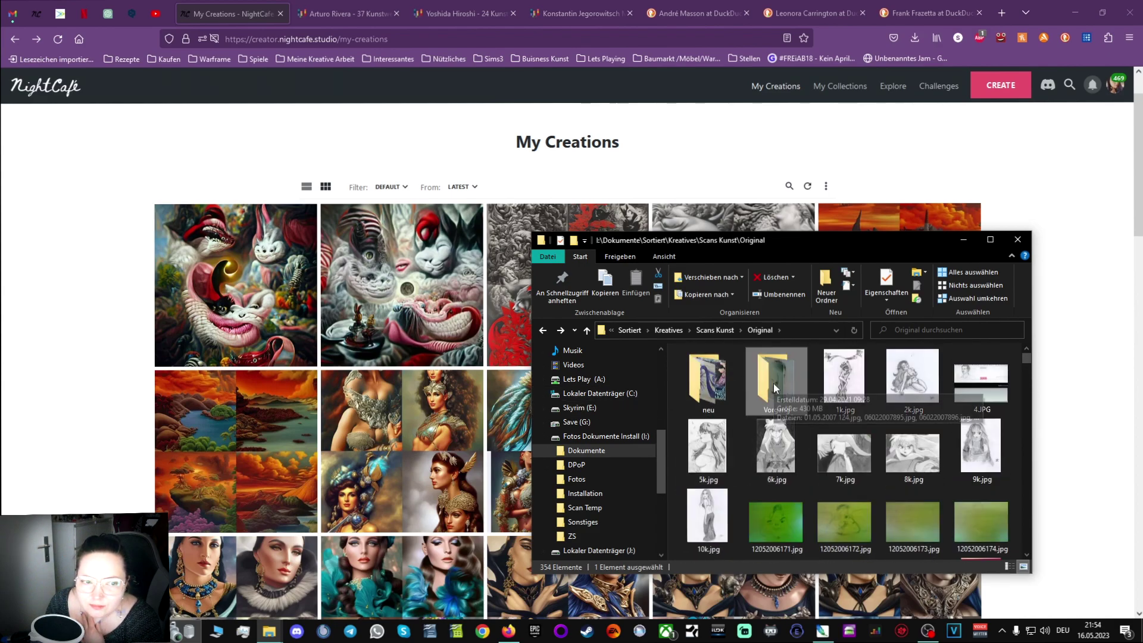
scroll(858, 466, "down", 2)
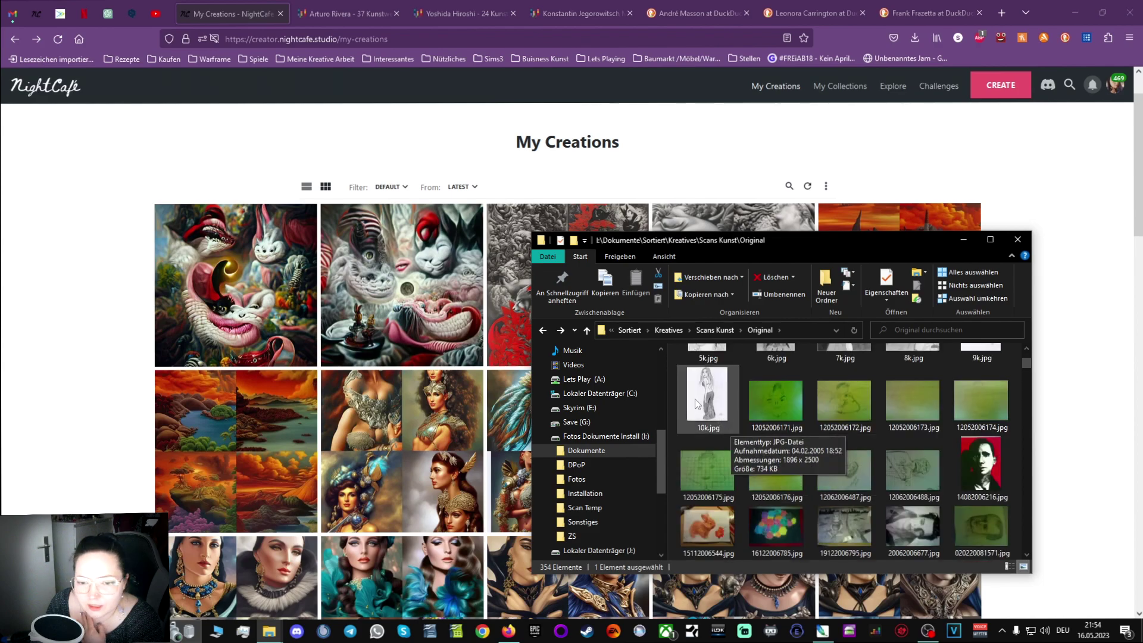
scroll(893, 462, "up", 2)
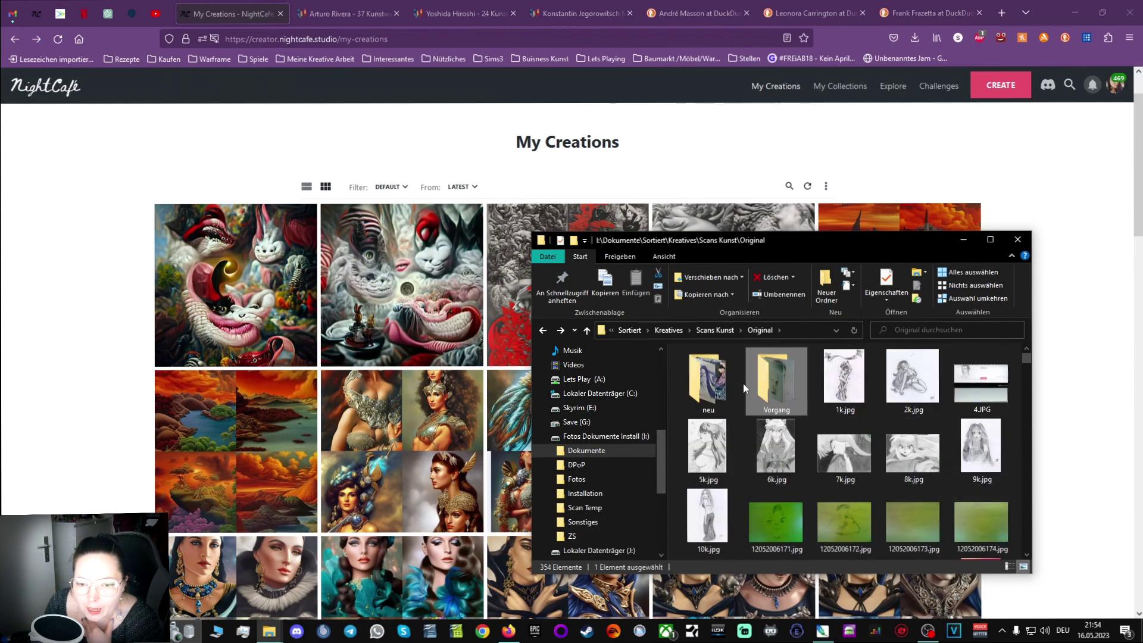
Open the Bearbeitet folder under Scans Kunst and preview the crescent moon painting CIMG0193p.jpg.
left_click(543, 331)
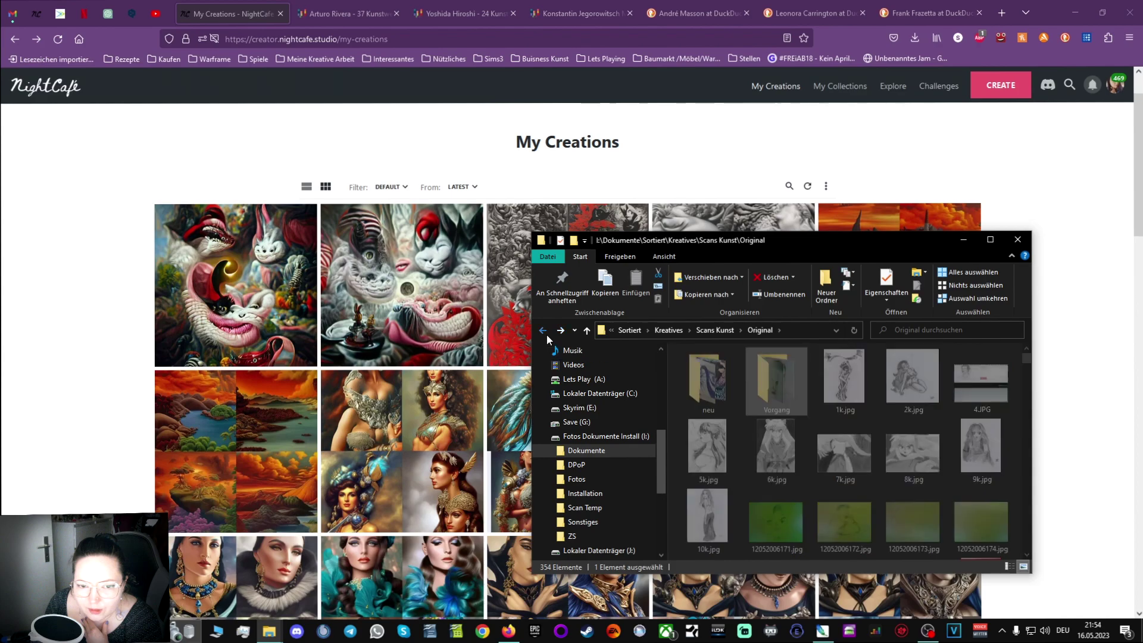
double_click(714, 367)
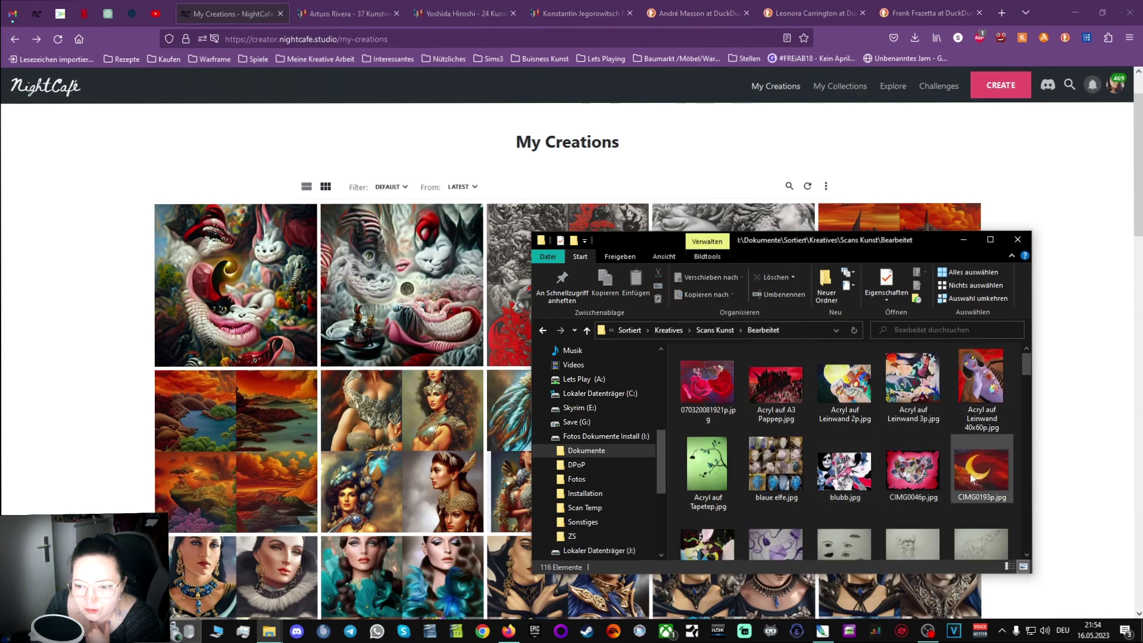
double_click(971, 476)
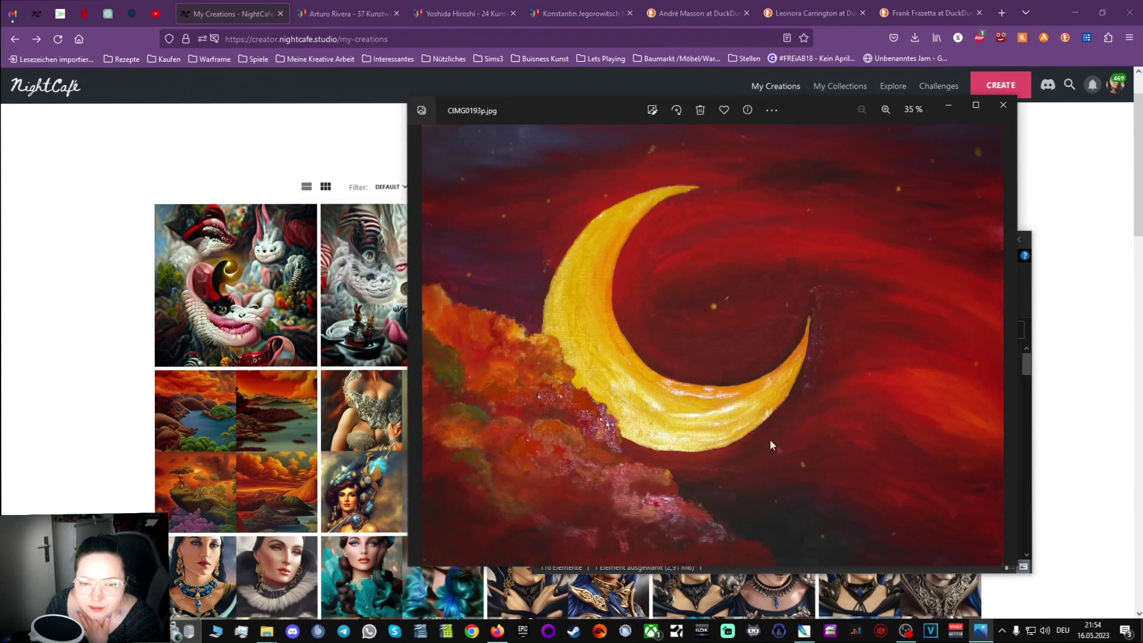
left_click(1003, 104)
Move the file window out of the way and duplicate the newest surreal cheshire cat and bunny creation.
left_click_drag(856, 245, 1142, 245)
mouse_move(225, 273)
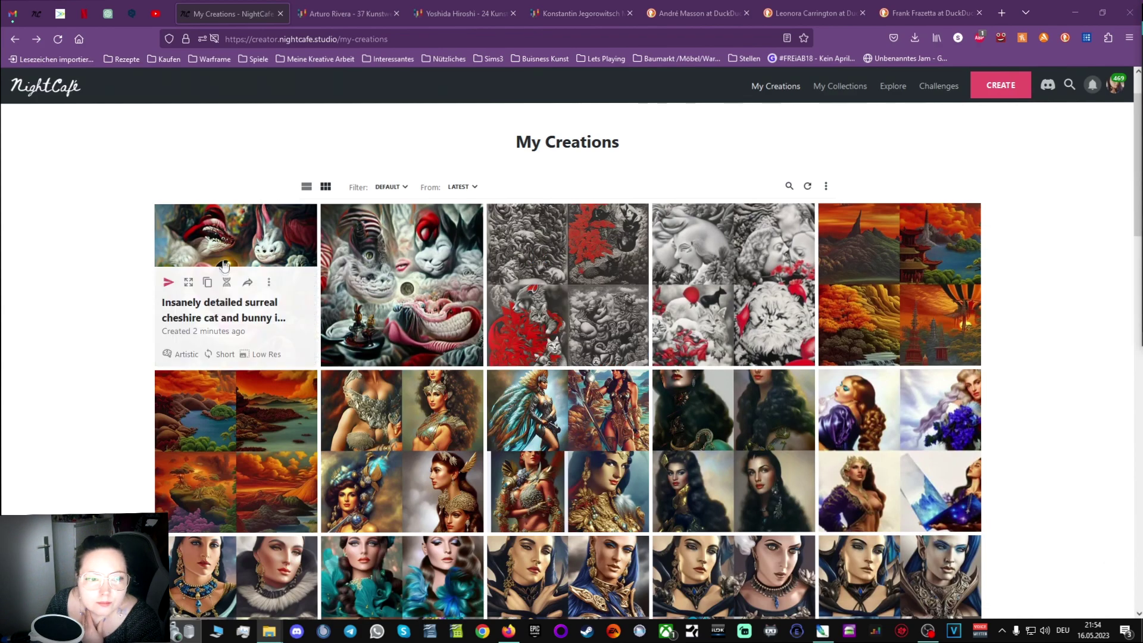
left_click(207, 284)
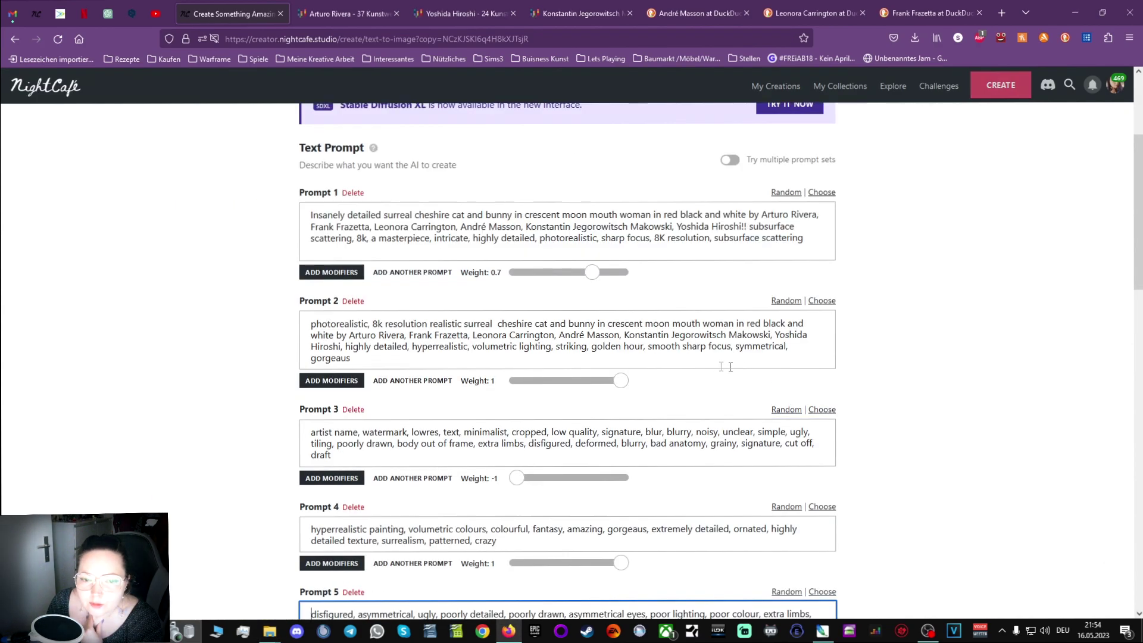
Upload the crescent moon painting CIMG0193p.jpg and choose it as the start image.
scroll(957, 399, "down", 10)
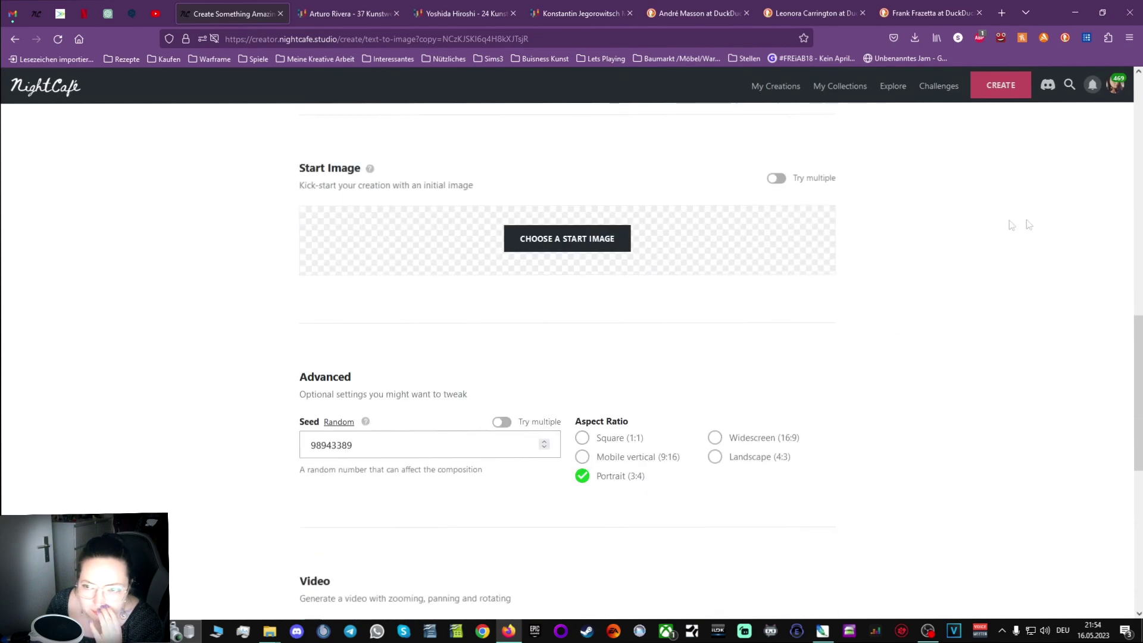
left_click(601, 239)
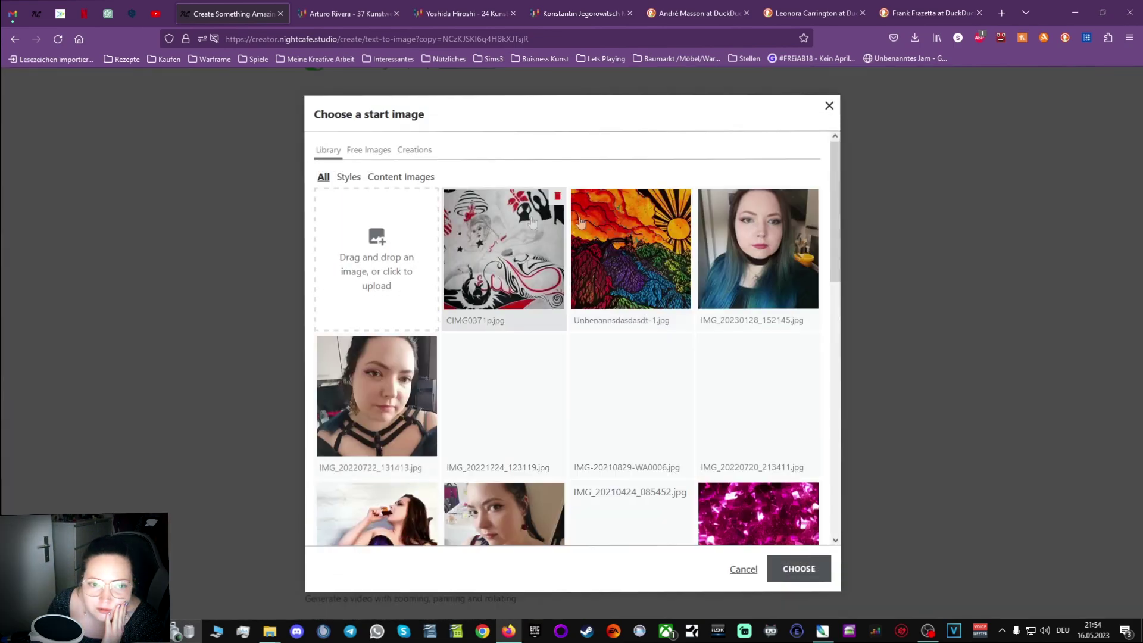
left_click_drag(1142, 244, 376, 262)
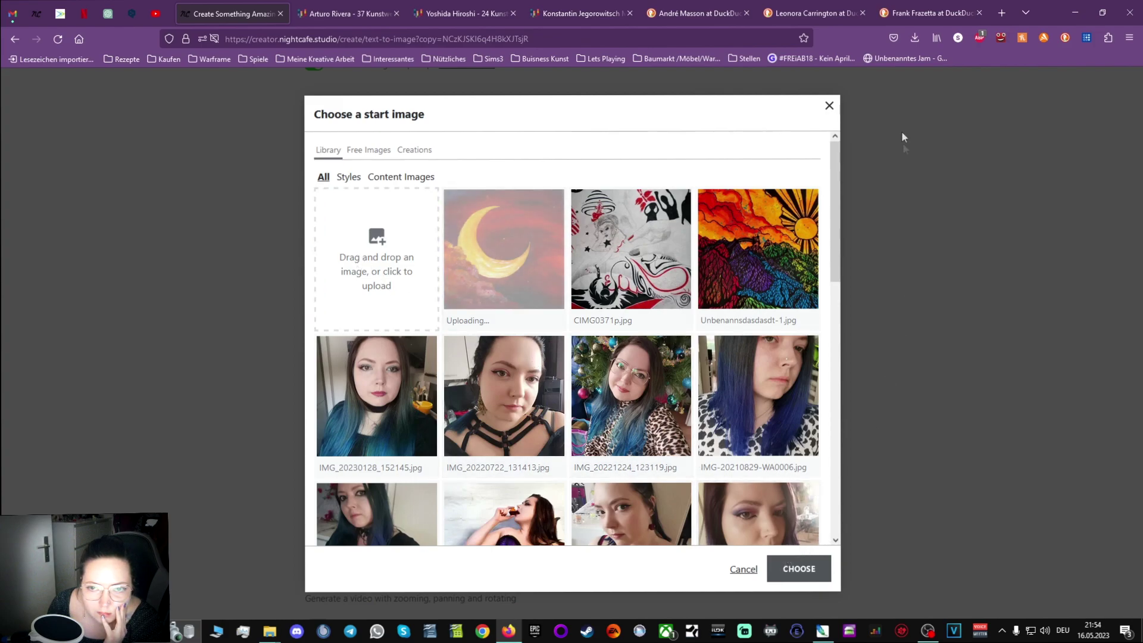
left_click(799, 568)
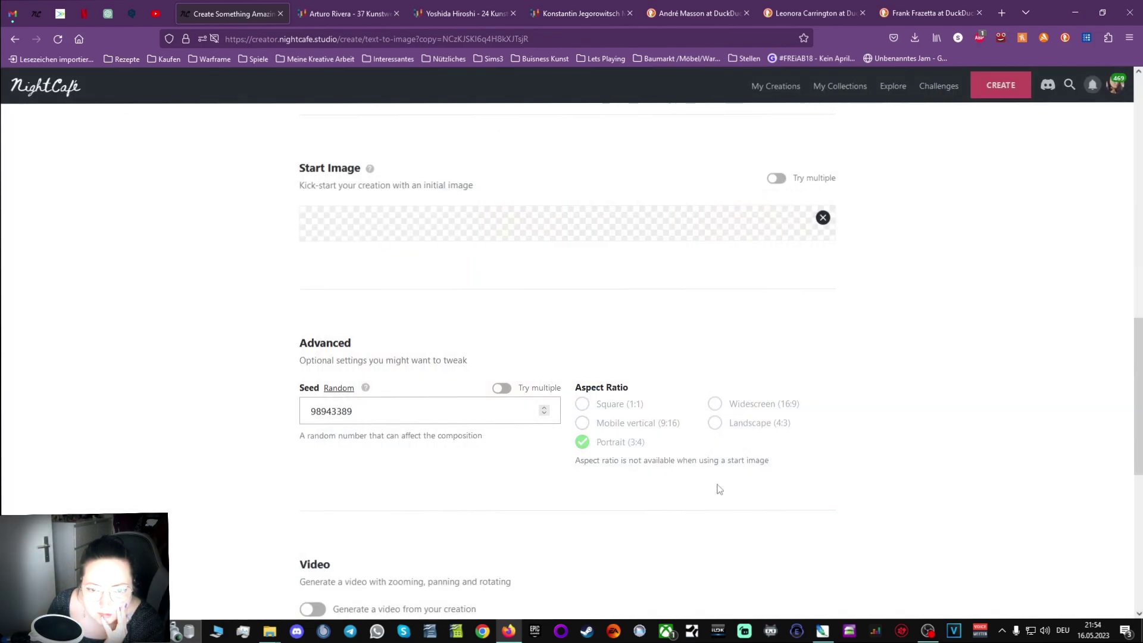
Rewrite the subject in Prompt 1 as "crescent moon with clouds", keeping "Insanely detailed" and the artist list.
scroll(668, 417, "up", 10)
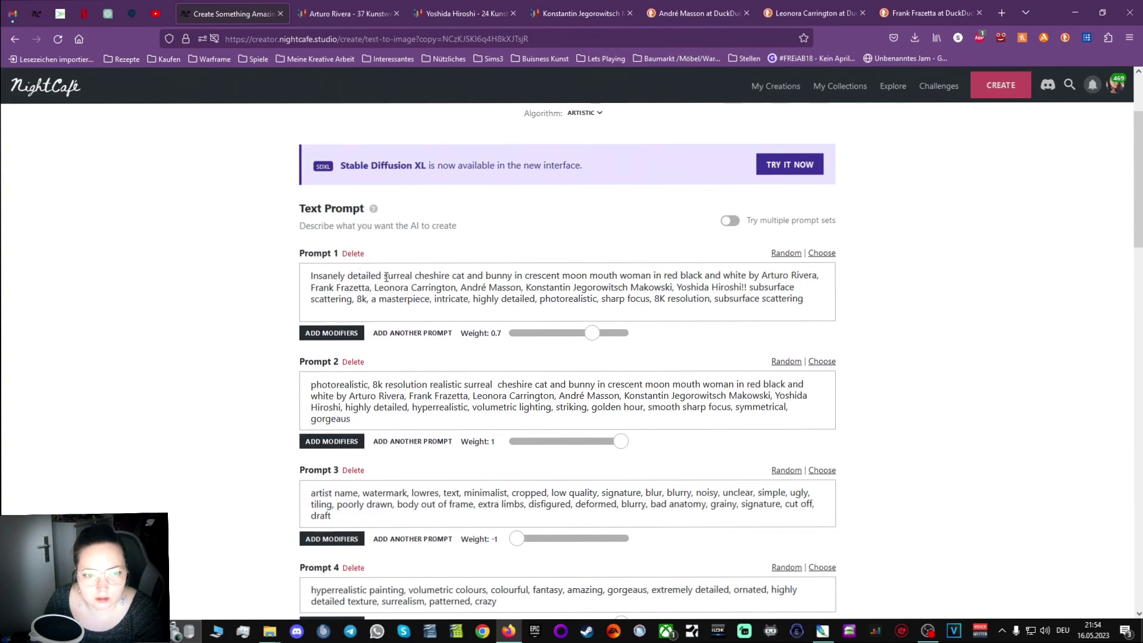
left_click_drag(385, 277, 525, 277)
key("BackSpace")
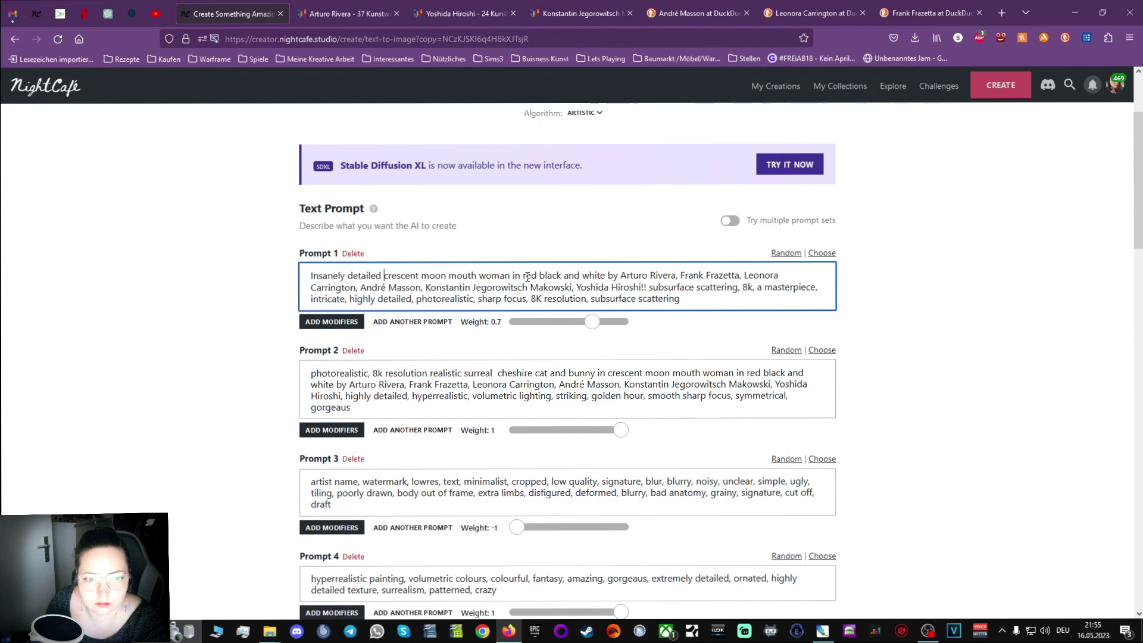
left_click_drag(447, 277, 614, 272)
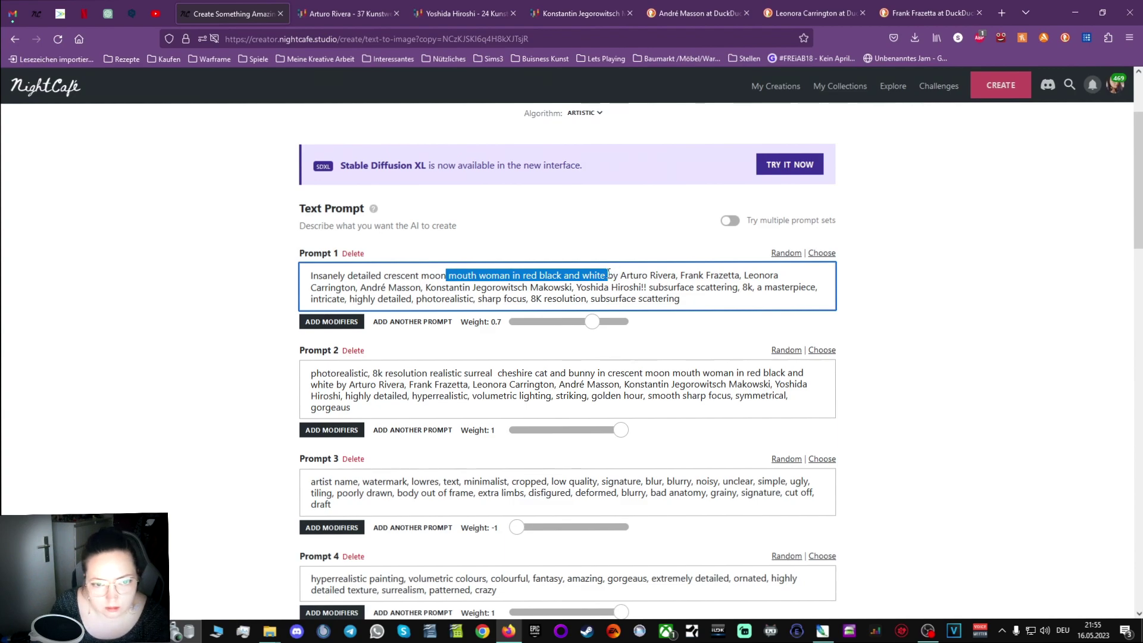
type("with cl")
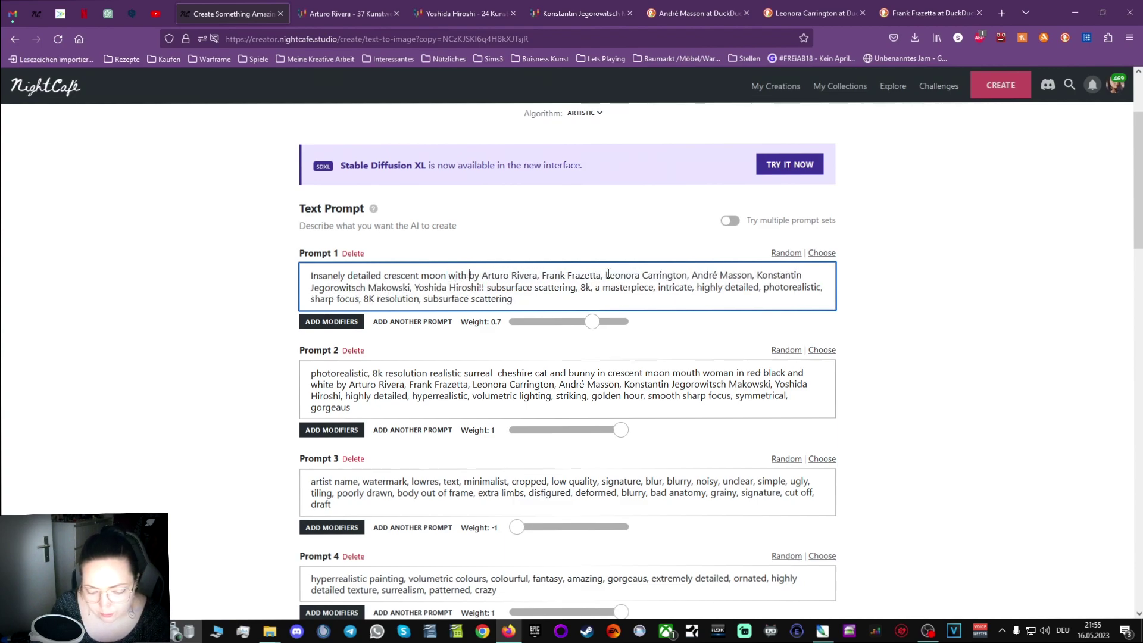
type("ouds")
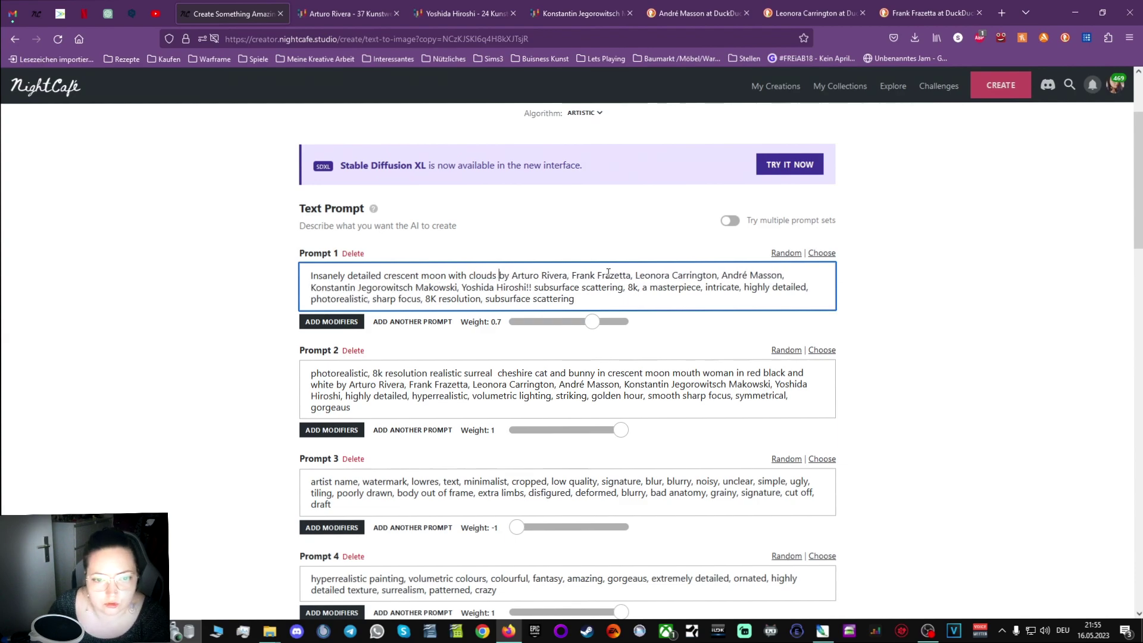
Copy "crescent moon with clouds" from Prompt 1 and replace the cat, bunny and woman subject in Prompt 2 with it.
left_click_drag(382, 276, 501, 273)
key("ctrl+c")
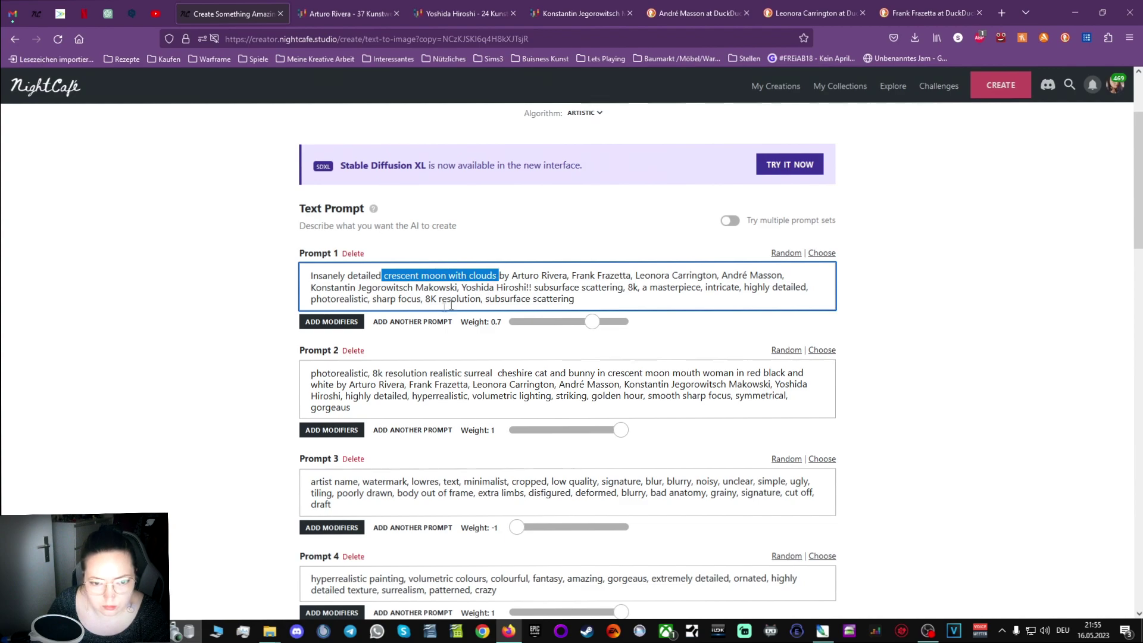
left_click(431, 370)
left_click_drag(467, 373, 744, 374)
left_click_drag(776, 374, 337, 384)
key("ctrl+v")
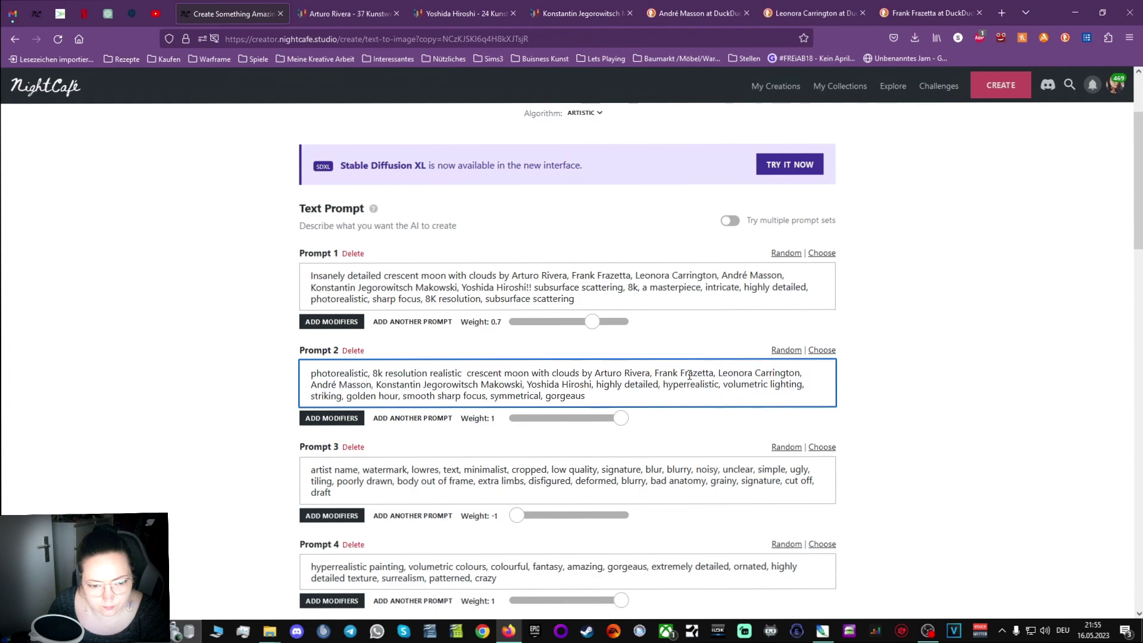
Remove the words "surrealism" and "crazy" from Prompt 4.
scroll(821, 487, "down", 3)
left_click_drag(499, 397, 381, 398)
key("BackSpace")
key("BackSpace")
key("Delete")
key("Delete")
key("Delete")
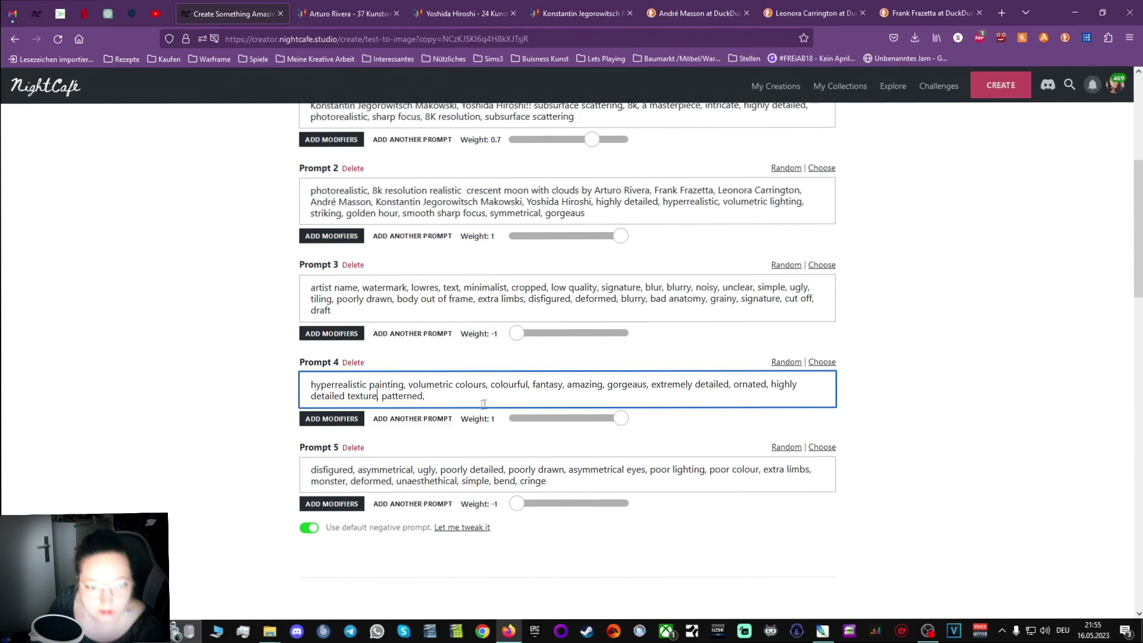
Keep the remaining generation settings and submit the crescent moon creation.
scroll(980, 541, "down", 5)
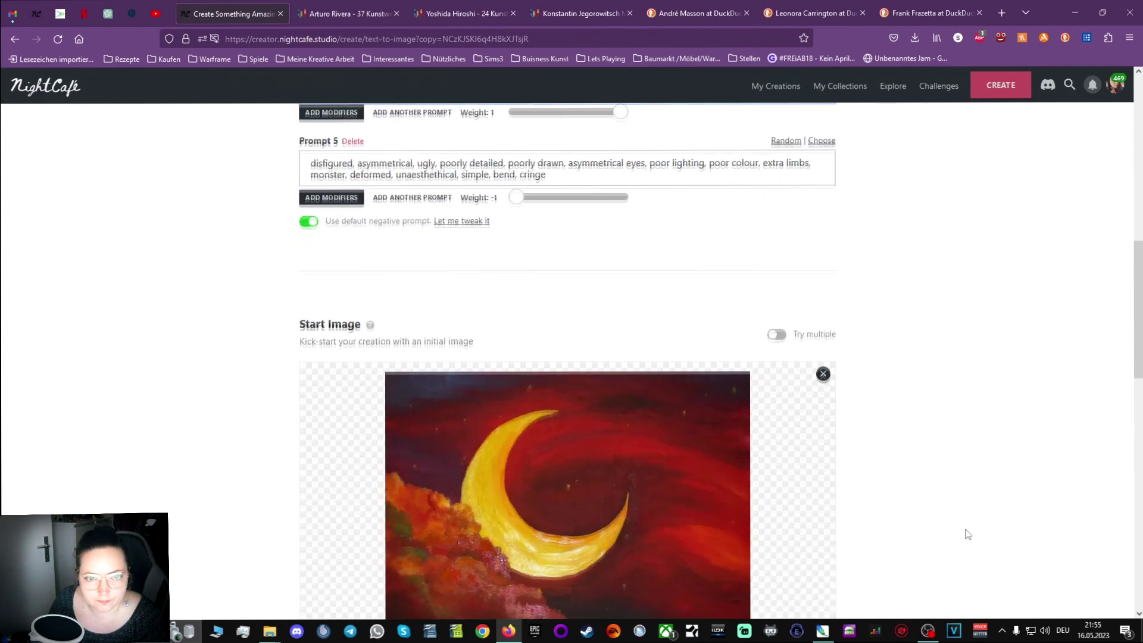
scroll(964, 534, "down", 3)
scroll(967, 534, "down", 10)
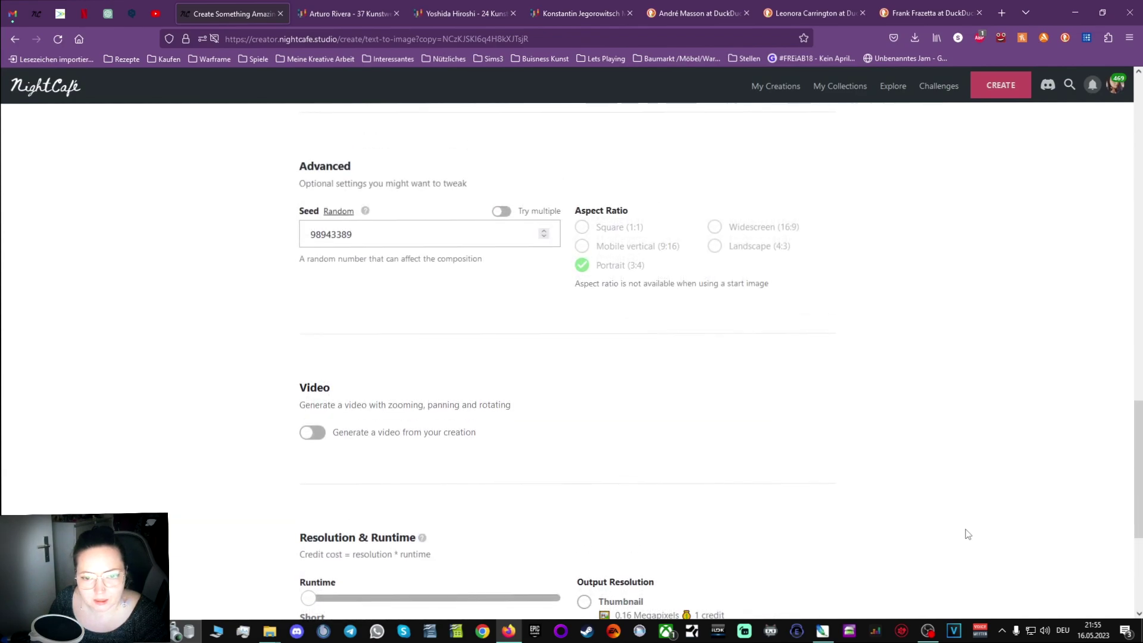
left_click(538, 570)
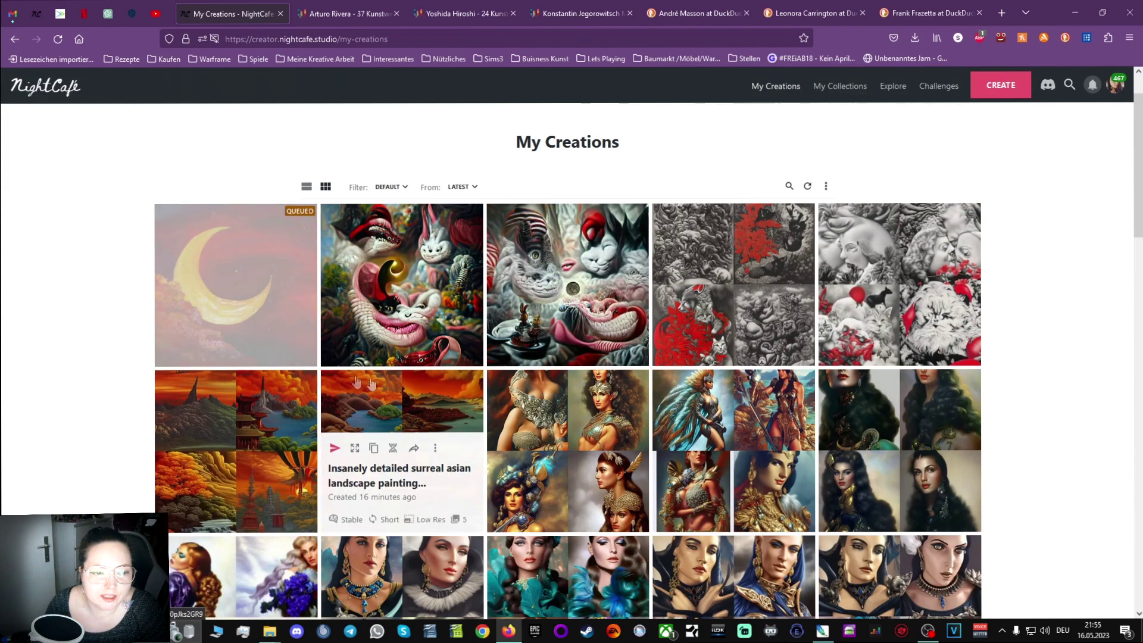
Open the finished crescent moon creation and examine its image, print preview, generation settings and start image.
left_click(256, 262)
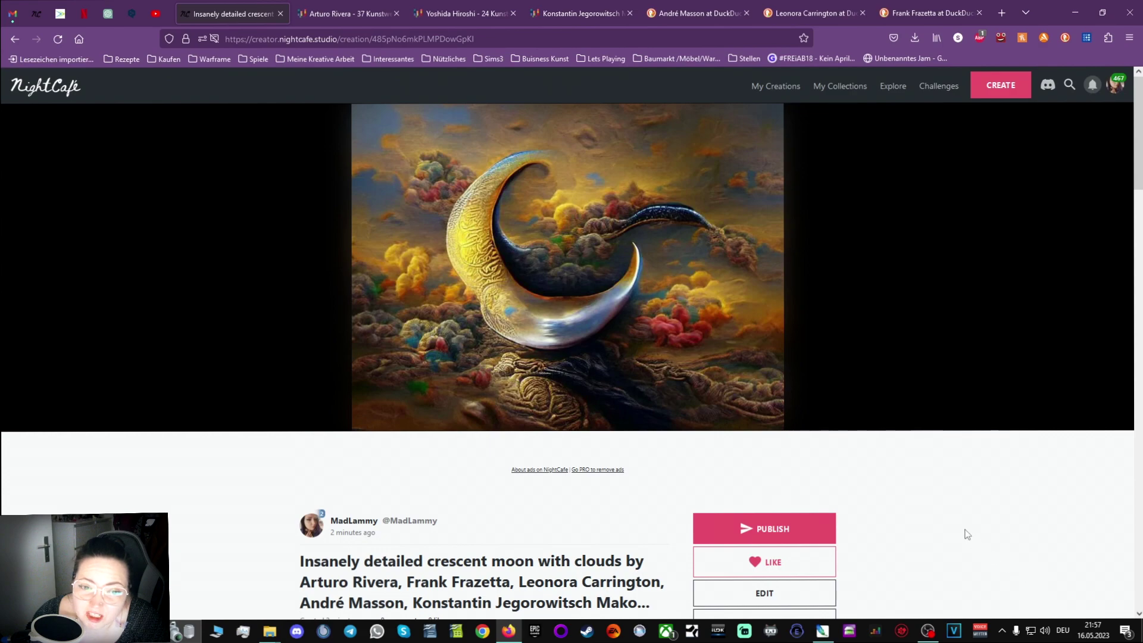
scroll(946, 506, "down", 4)
scroll(939, 492, "down", 4)
scroll(939, 492, "down", 1)
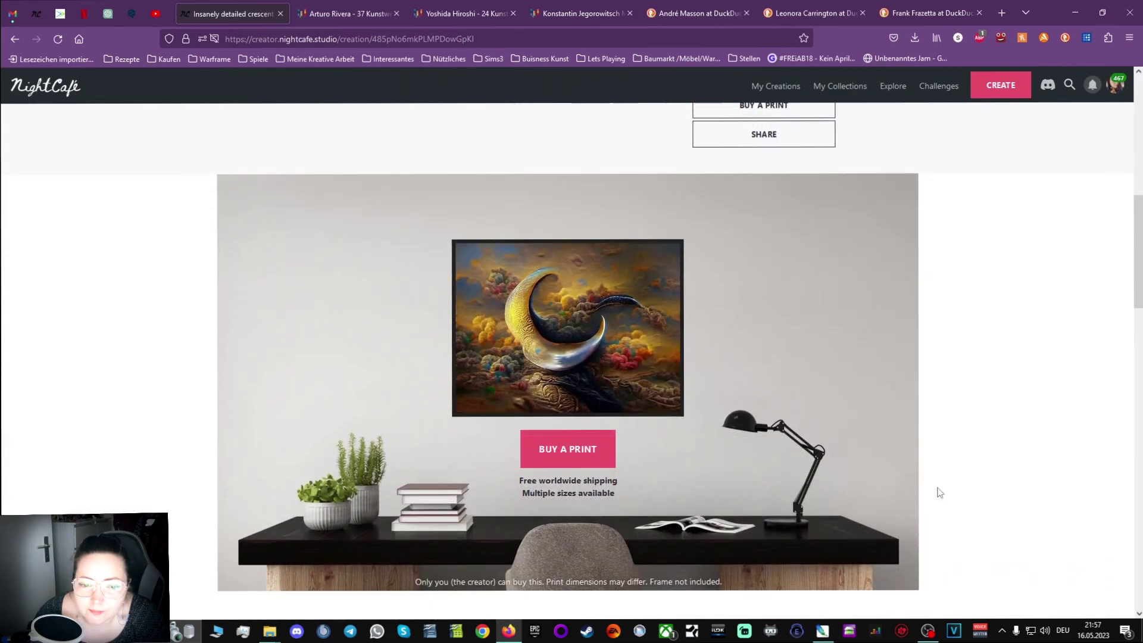
scroll(939, 492, "up", 7)
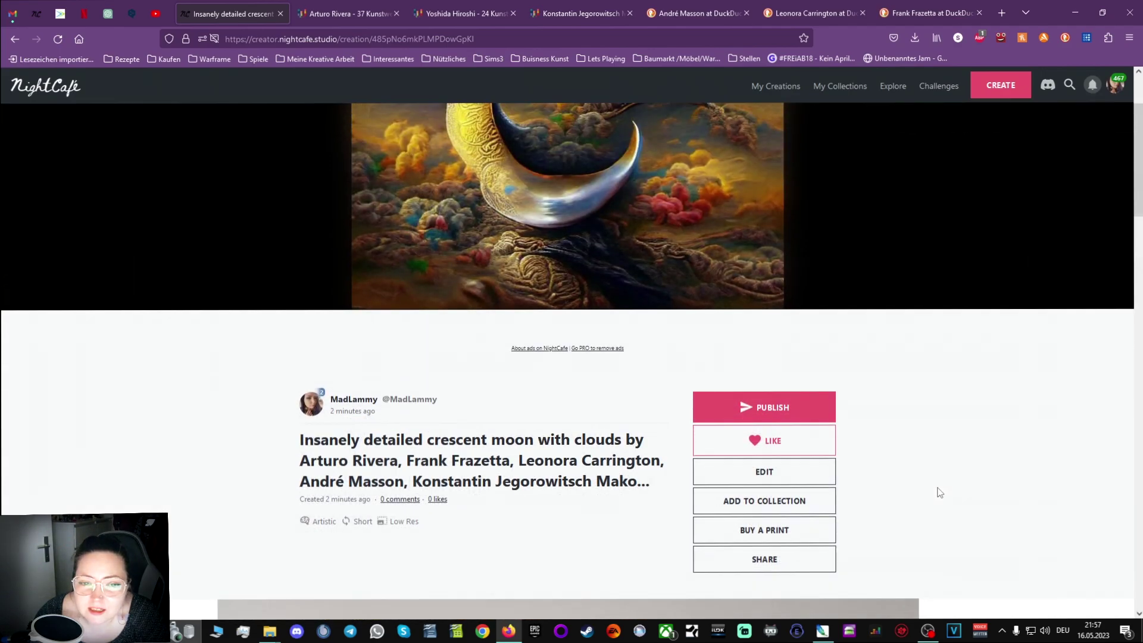
scroll(940, 492, "down", 18)
scroll(940, 492, "up", 6)
scroll(939, 492, "down", 11)
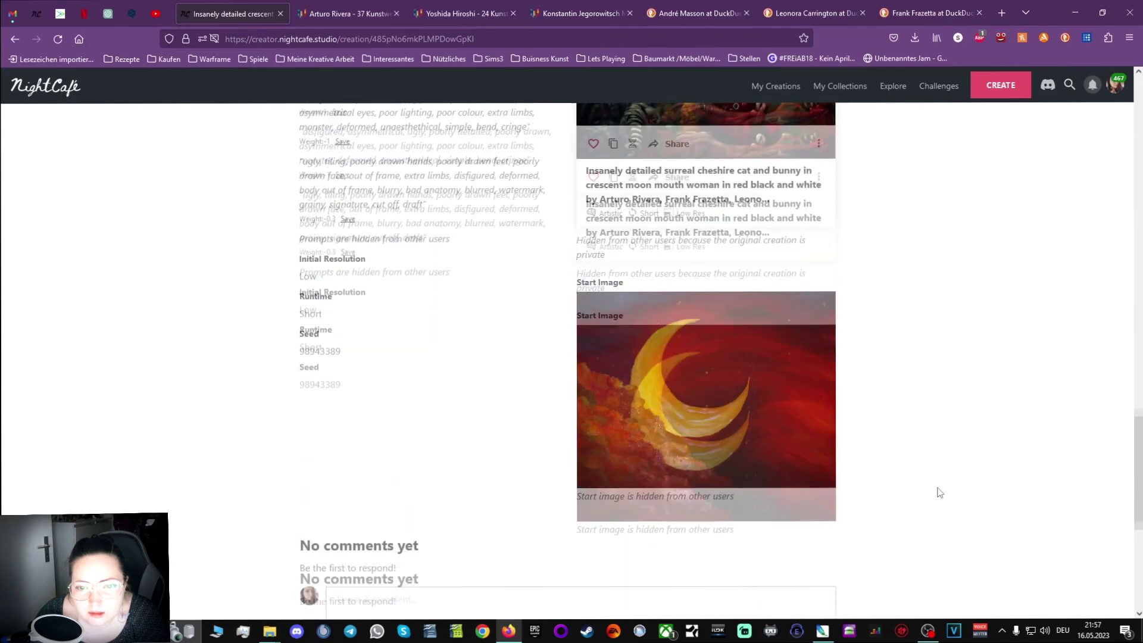
Duplicate the finished Artistic crescent moon creation and set the copy's algorithm to Coherent.
scroll(939, 492, "up", 3)
scroll(939, 492, "down", 5)
scroll(940, 492, "up", 12)
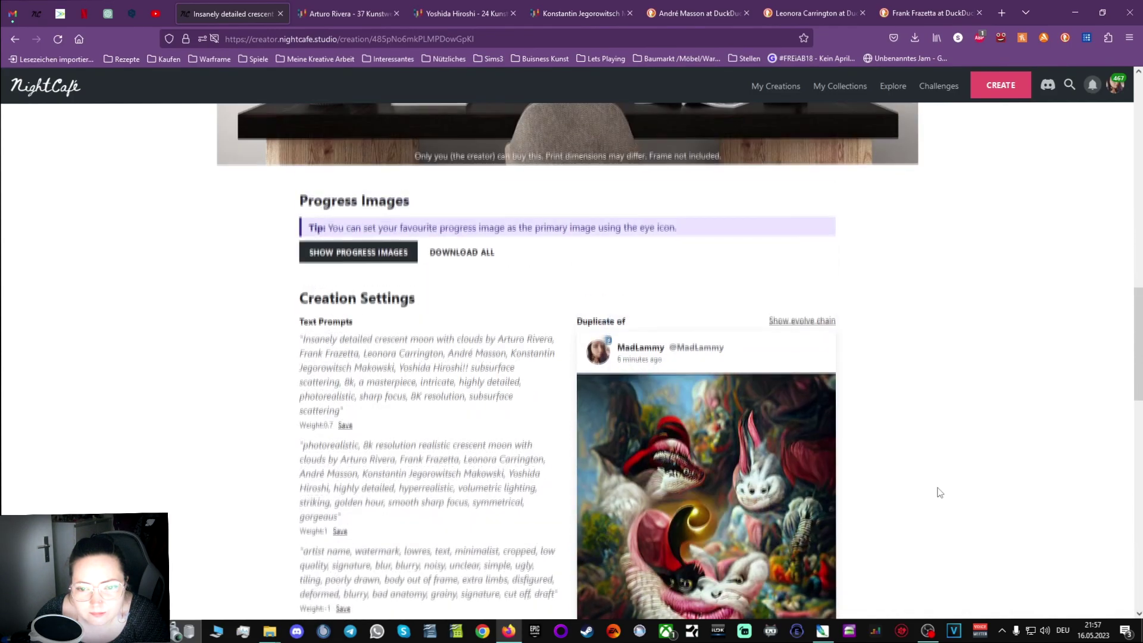
scroll(939, 492, "up", 10)
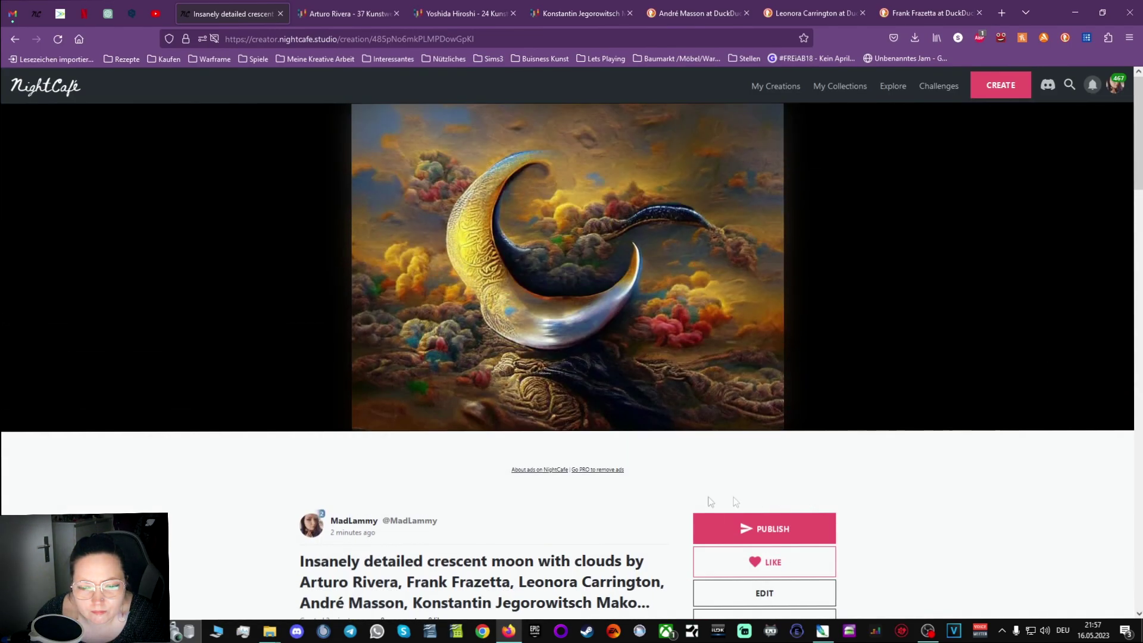
mouse_move(510, 416)
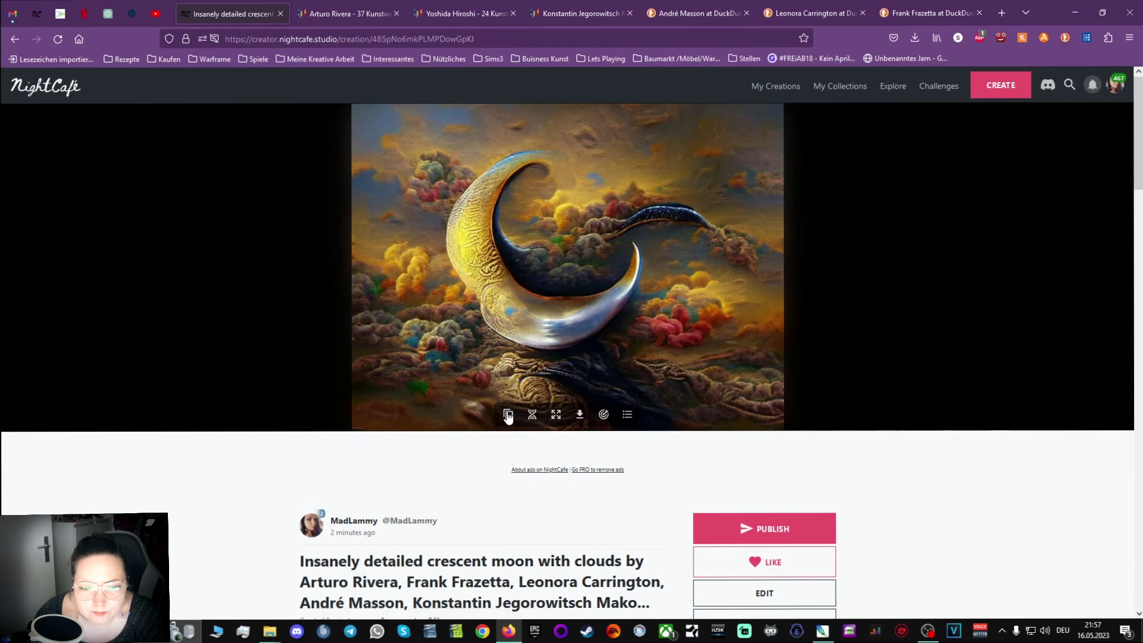
left_click(508, 415)
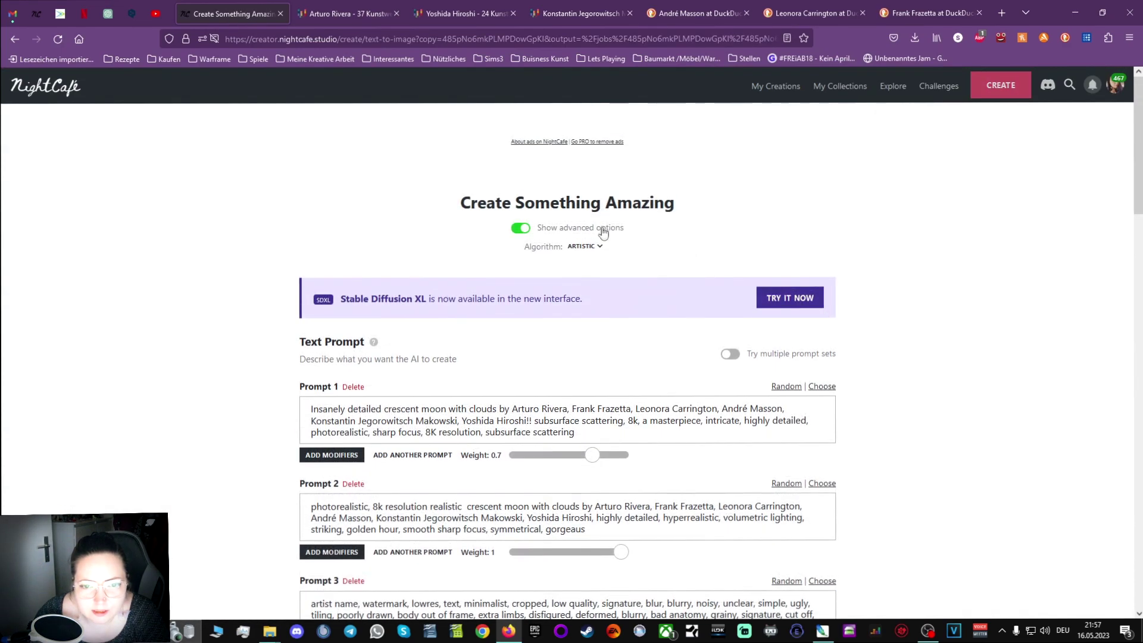
left_click(584, 247)
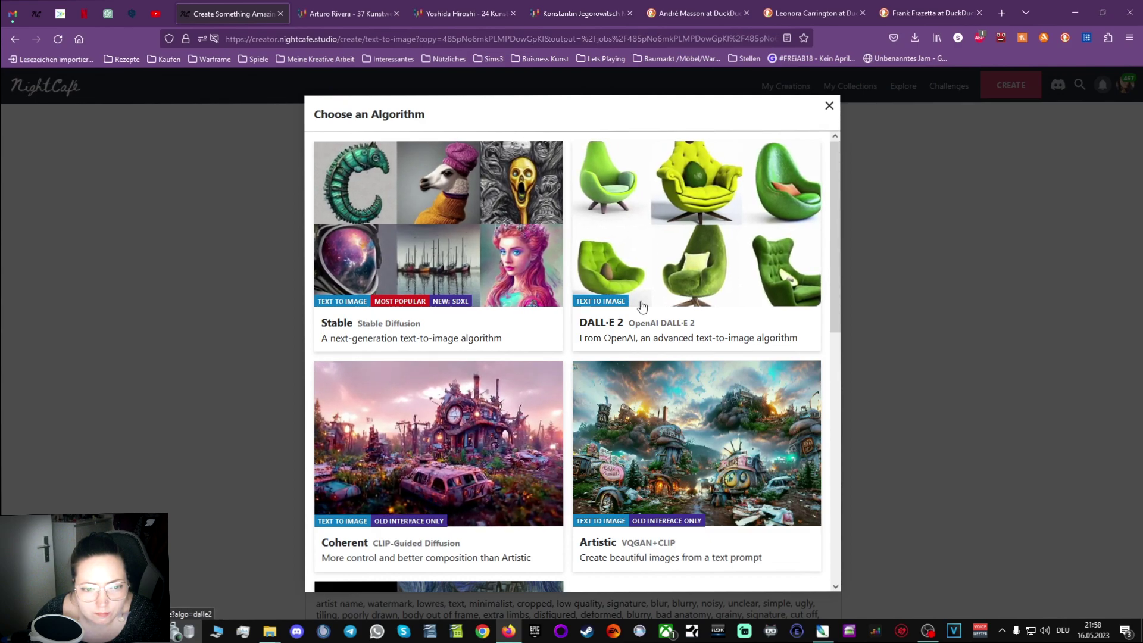
scroll(641, 306, "down", 2)
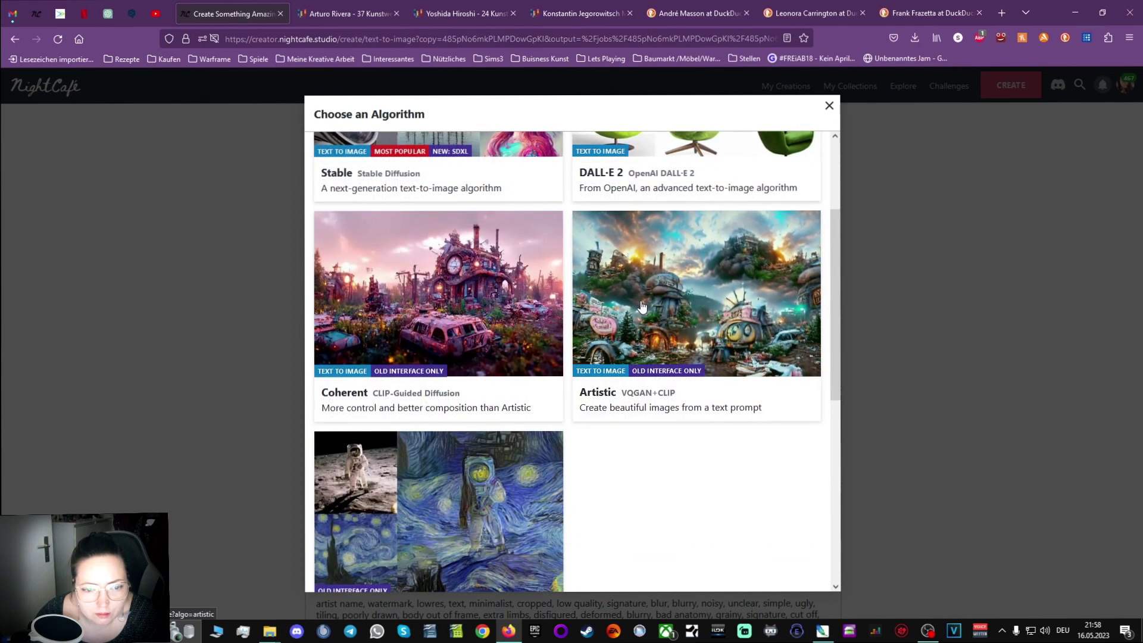
left_click(497, 356)
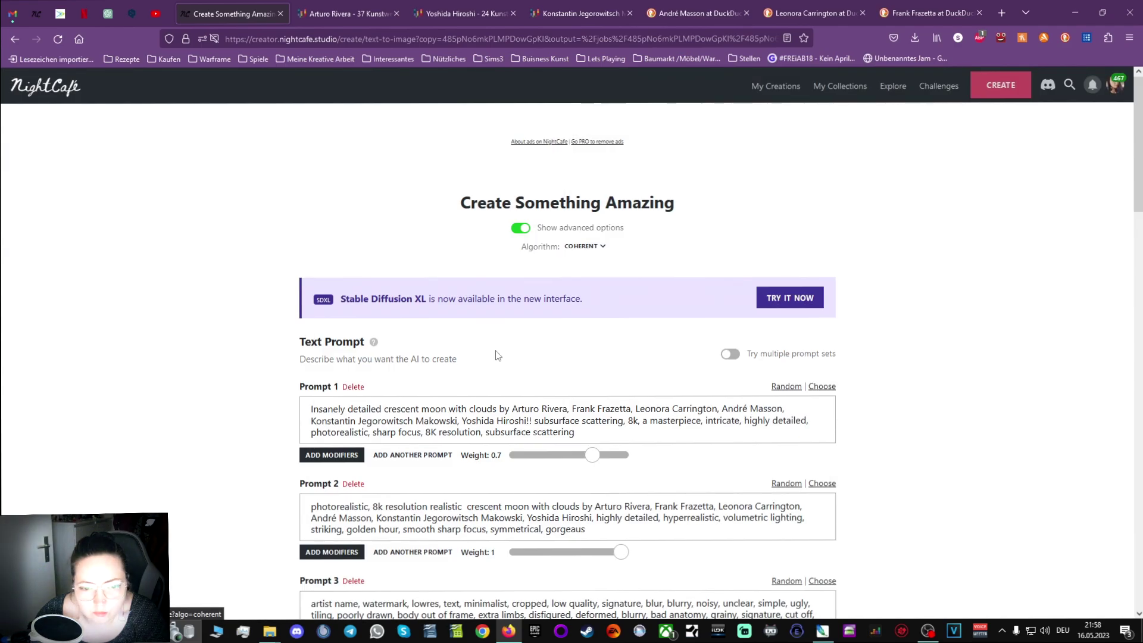
Keep the prompts, start image, short runtime and Low Res output, and submit the Coherent version of the crescent moon.
scroll(923, 401, "down", 4)
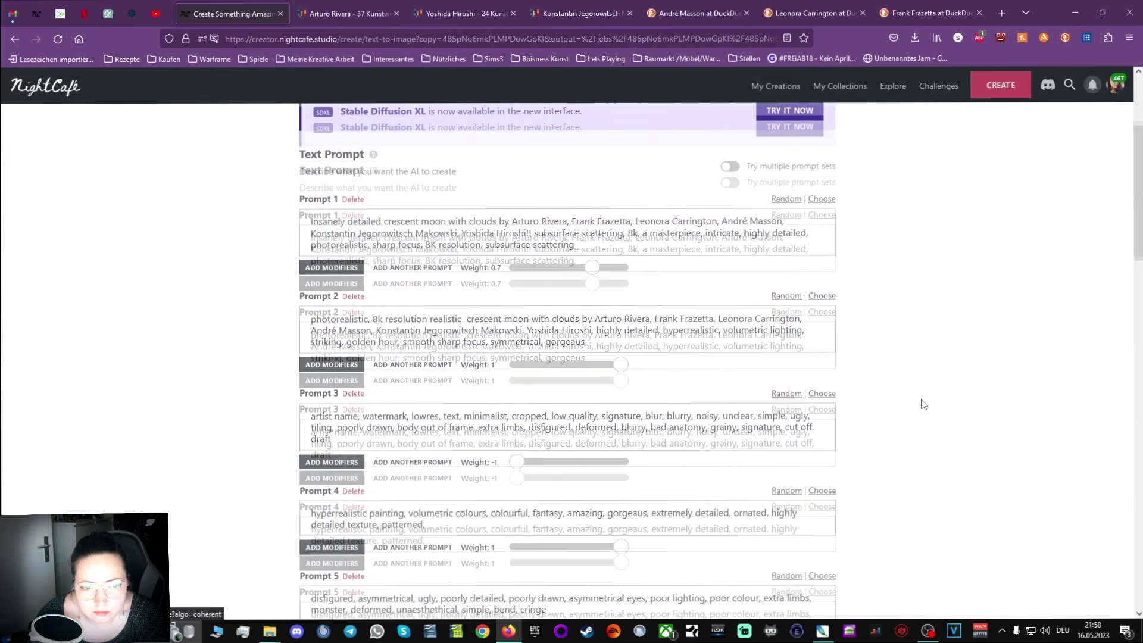
scroll(923, 405, "down", 4)
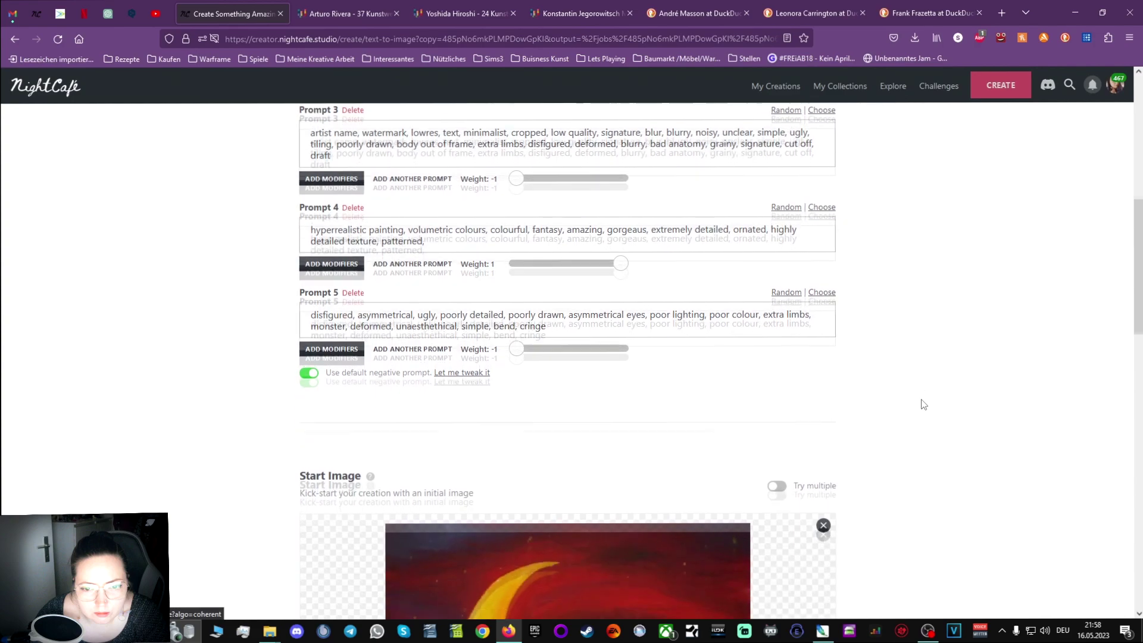
scroll(923, 405, "down", 10)
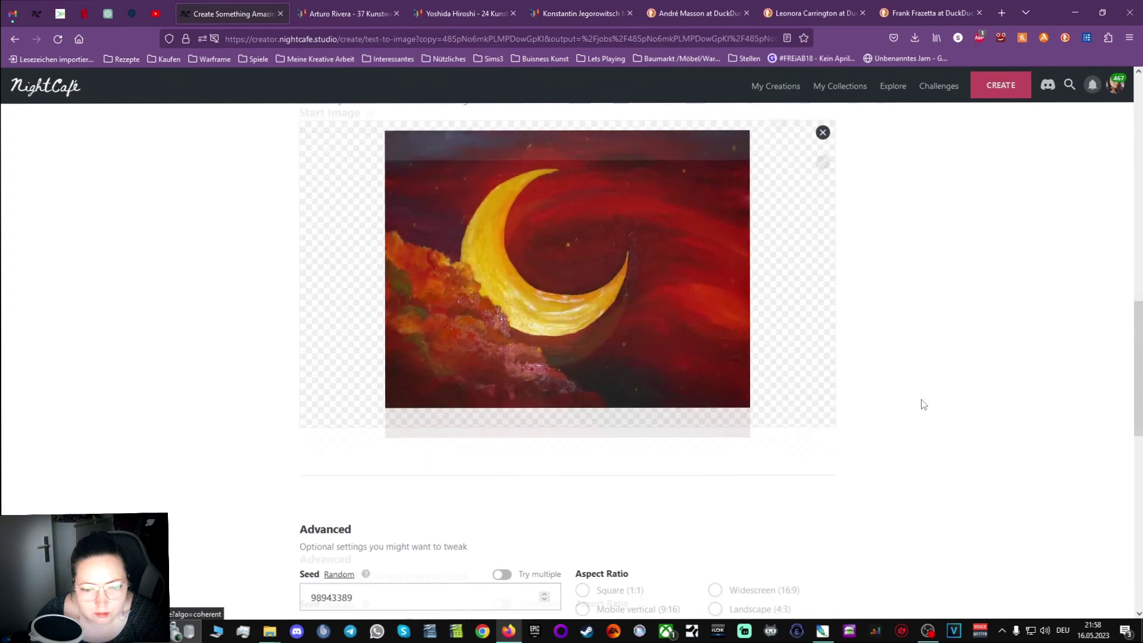
scroll(923, 405, "down", 7)
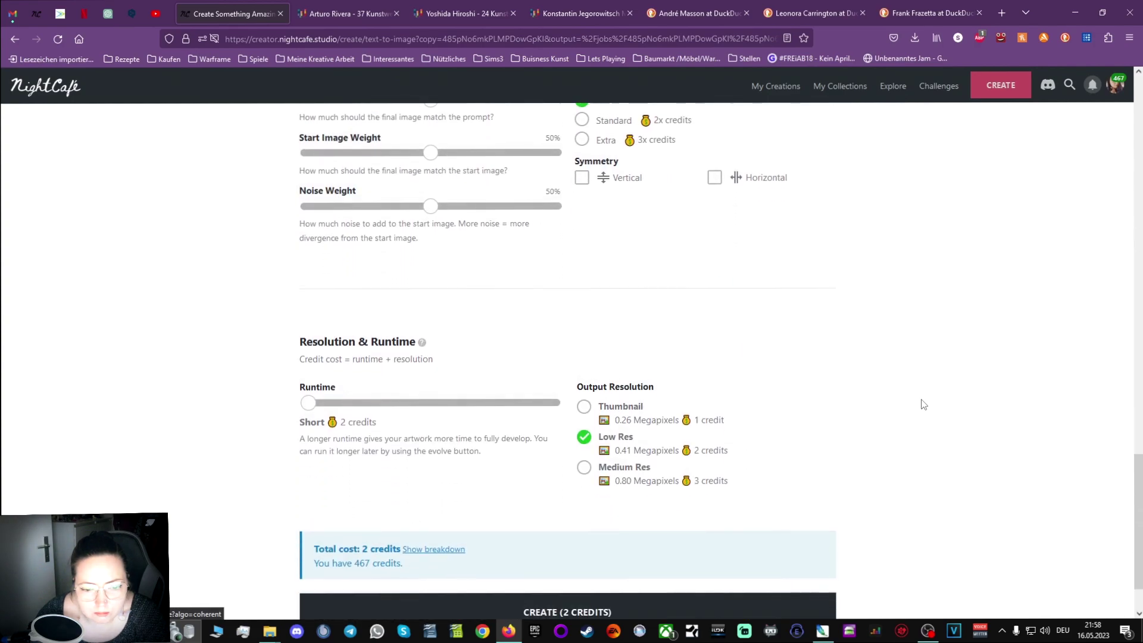
left_click(636, 539)
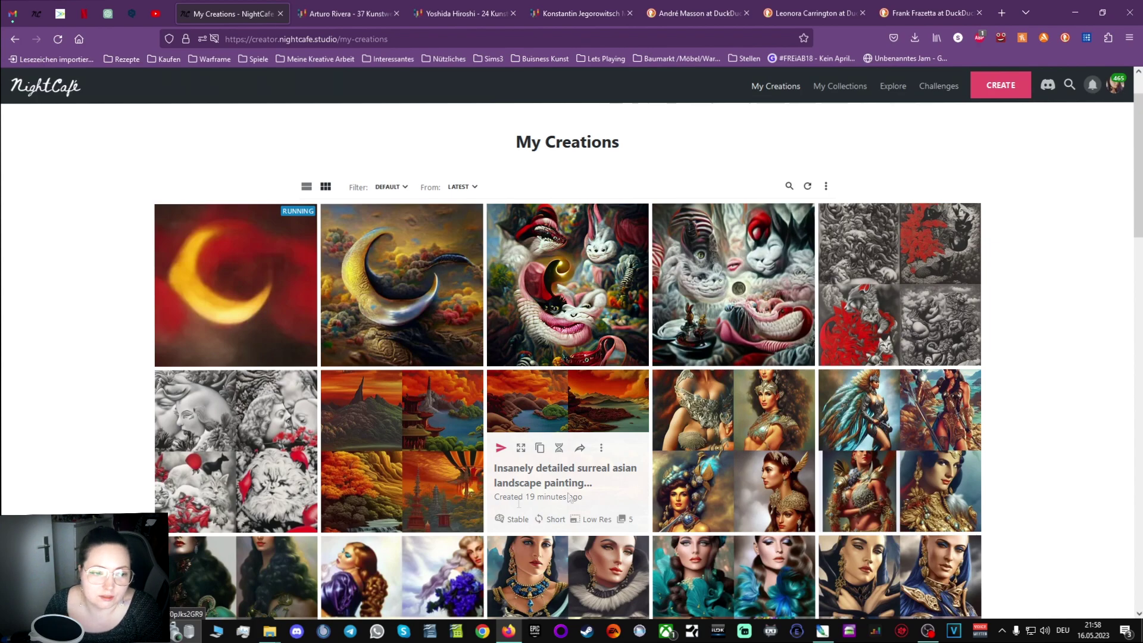
Open the finished Coherent crescent moon, examine its image and print preview, and return to the creations overview.
left_click(269, 259)
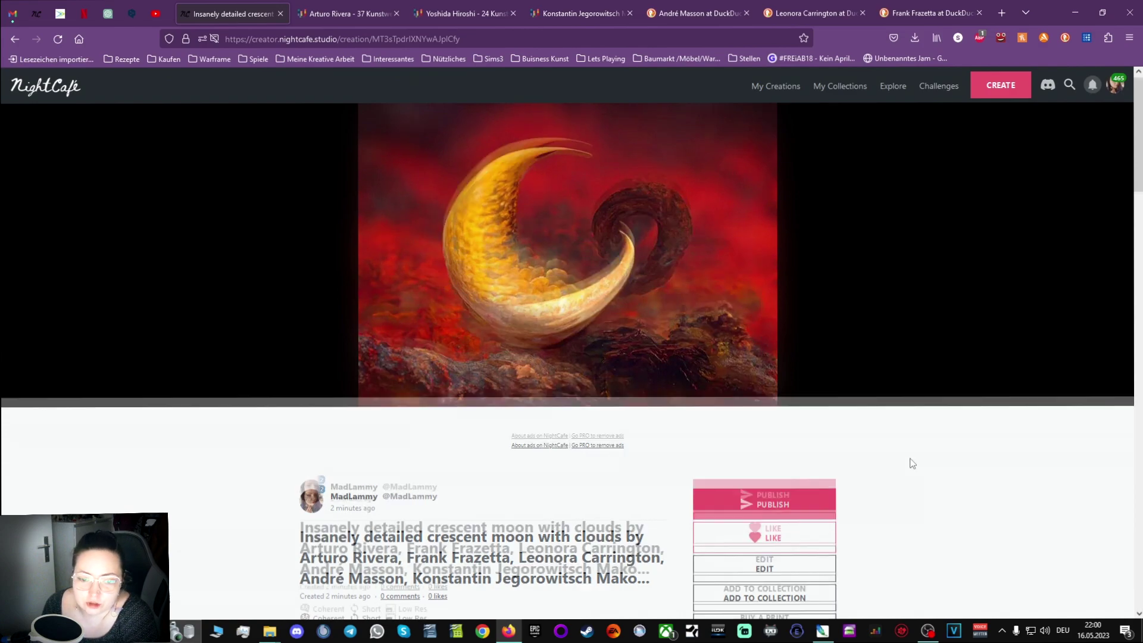
scroll(909, 461, "down", 10)
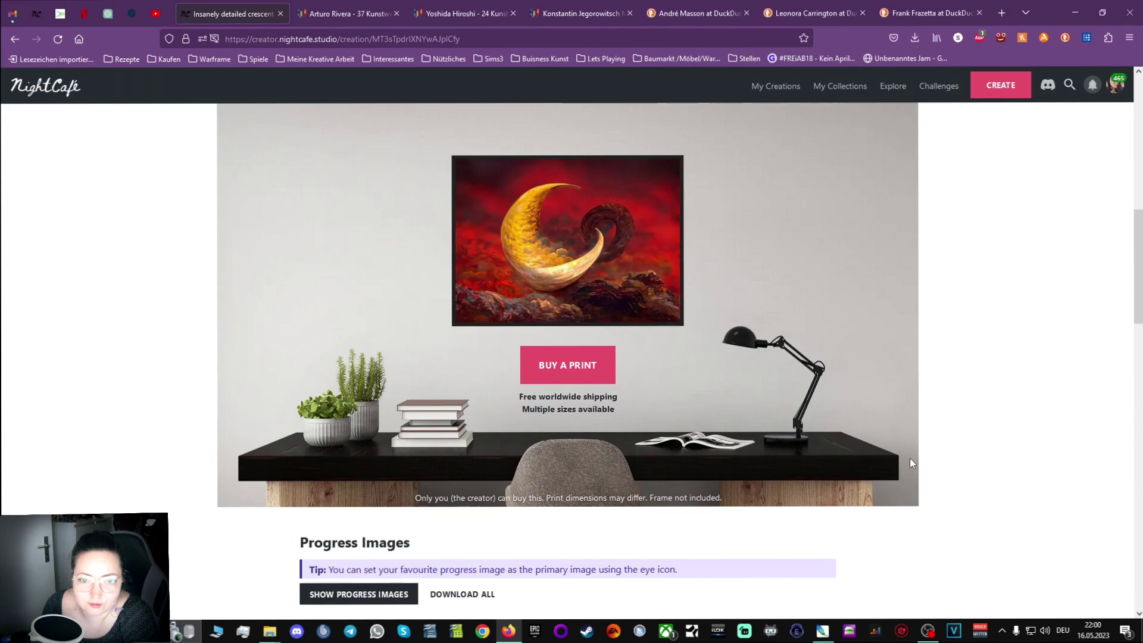
scroll(910, 461, "up", 10)
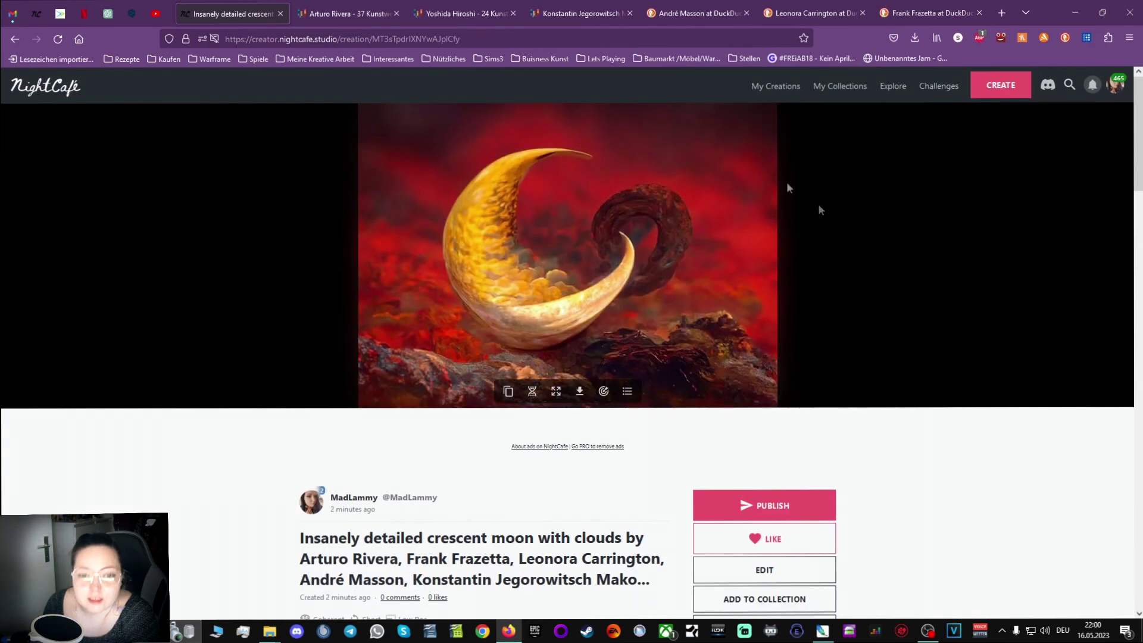
left_click(15, 39)
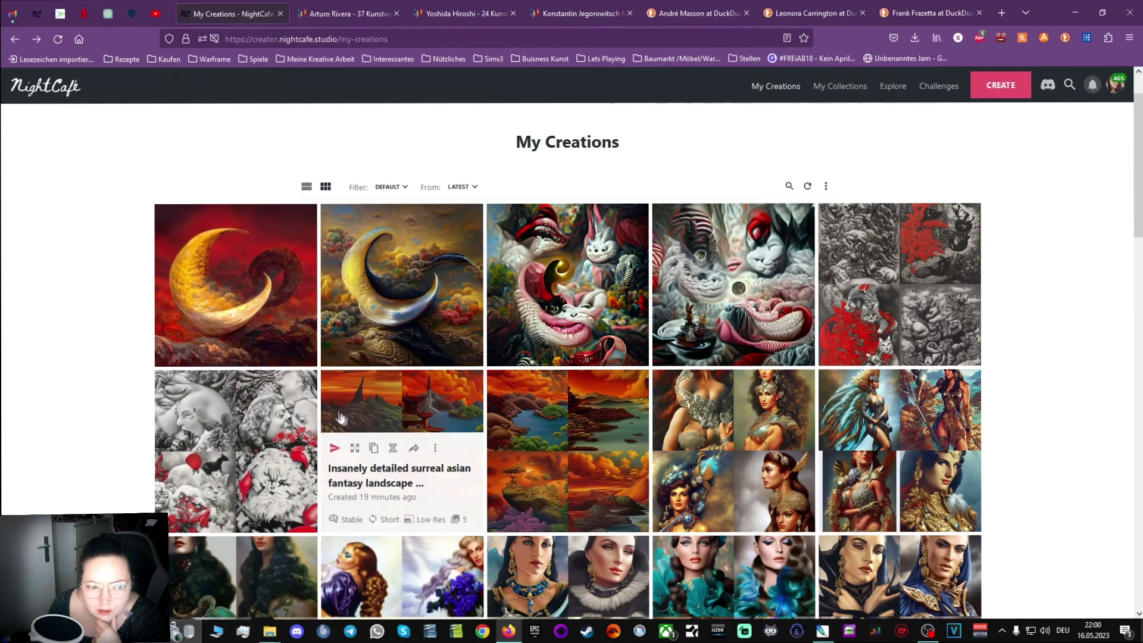
Duplicate the Coherent crescent moon creation and set the copy's algorithm to Stable.
left_click(205, 281)
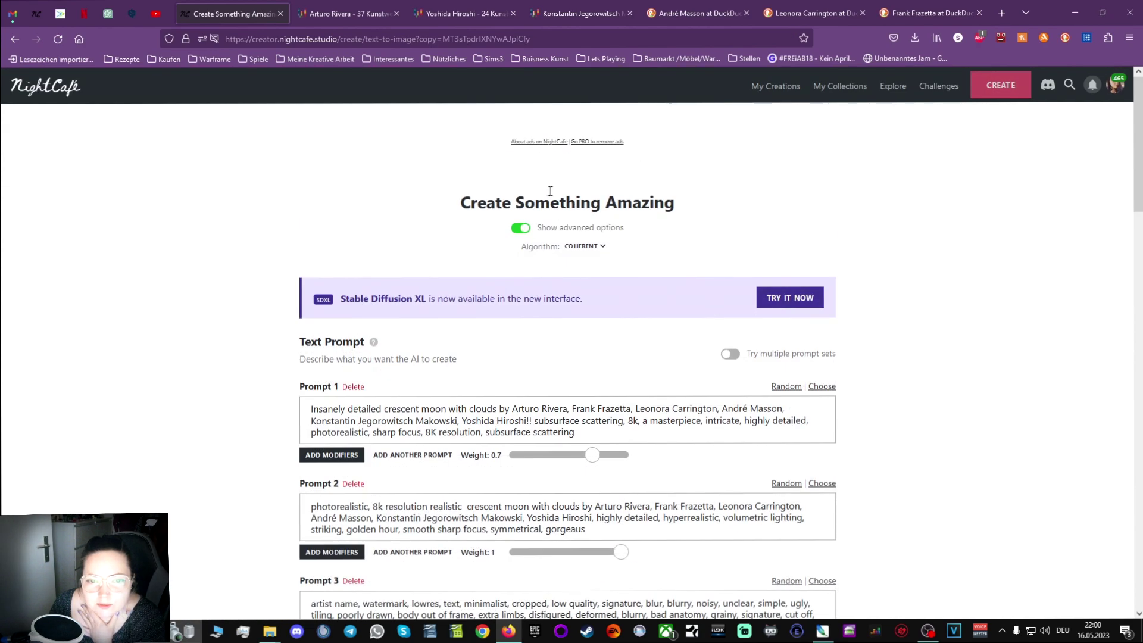
left_click(602, 246)
left_click(421, 253)
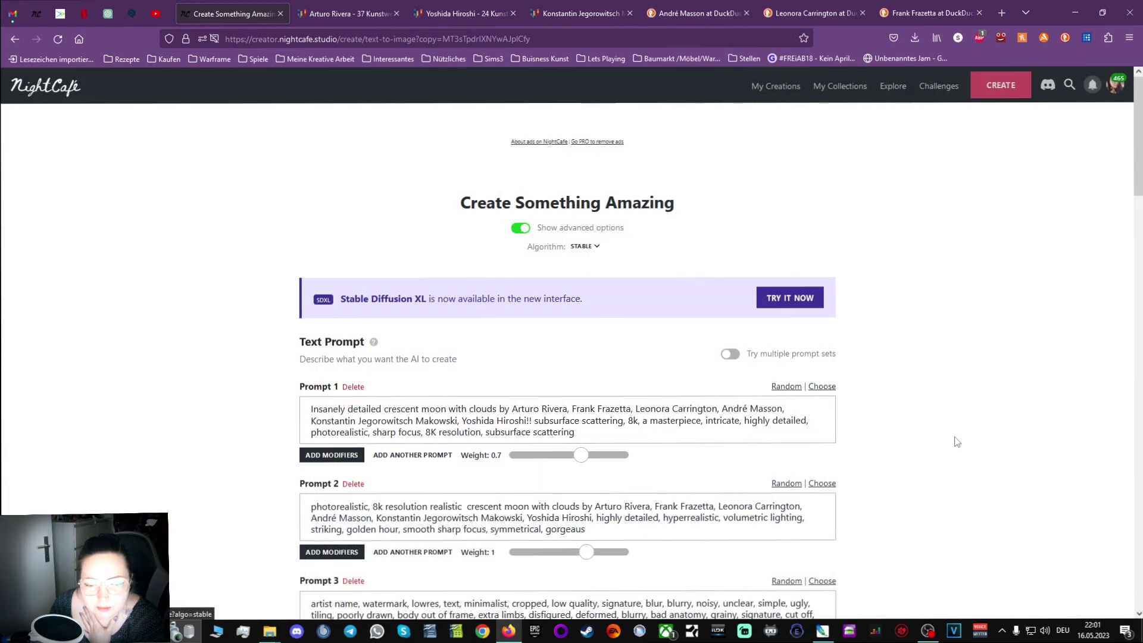
Set the weight of Prompt 2 to 1.9 and the weight of Prompt 3 to -2.9.
scroll(702, 319, "down", 5)
scroll(731, 278, "up", 2)
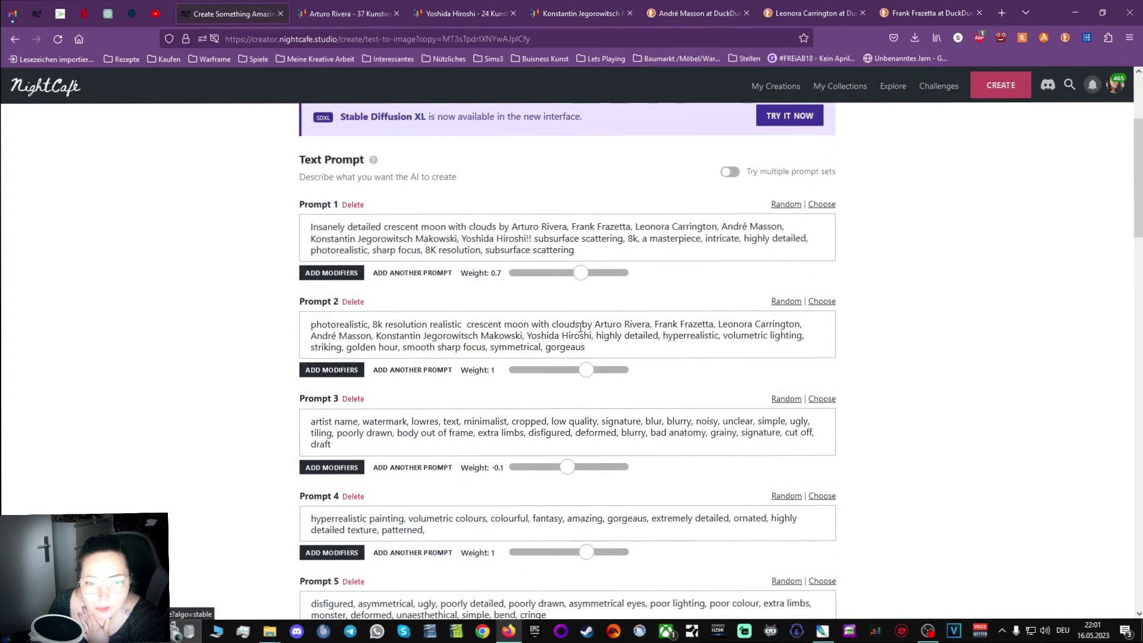
left_click_drag(591, 374, 601, 372)
left_click(570, 467)
left_click_drag(570, 468, 518, 475)
Set the weight of Prompt 4 to 3 and lower the weight of Prompt 5 to its minimum.
scroll(654, 510, "down", 4)
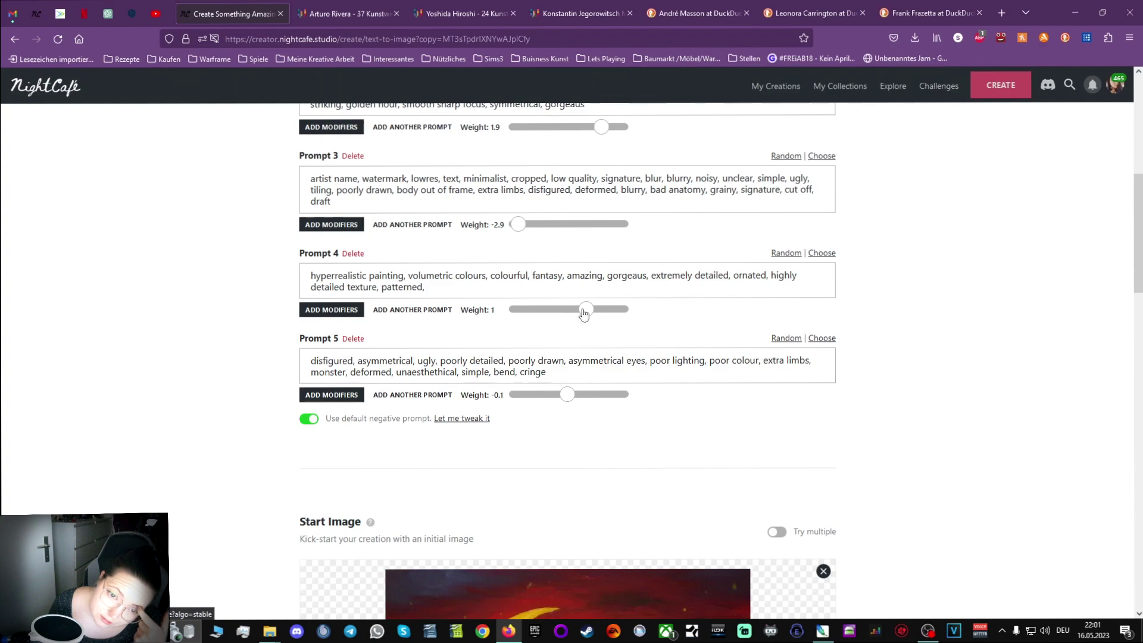
left_click_drag(590, 309, 623, 309)
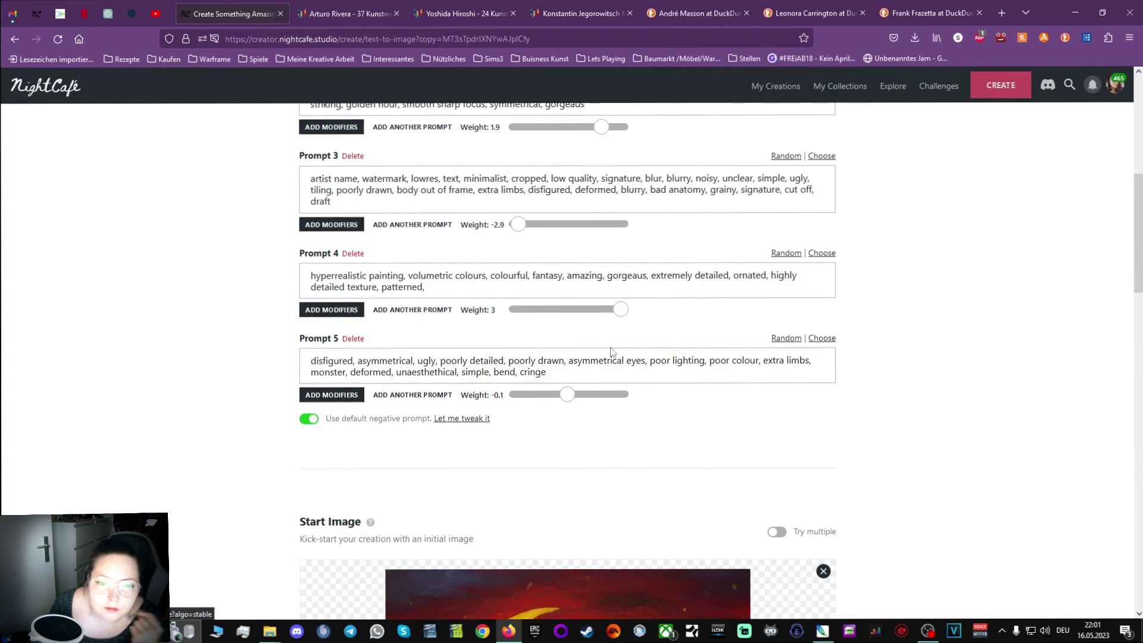
left_click_drag(566, 402, 487, 413)
Keep the start image, 4 images, Stable Diffusion v1.5 and Low Res output, and submit the Stable version.
scroll(709, 473, "down", 3)
scroll(810, 493, "down", 9)
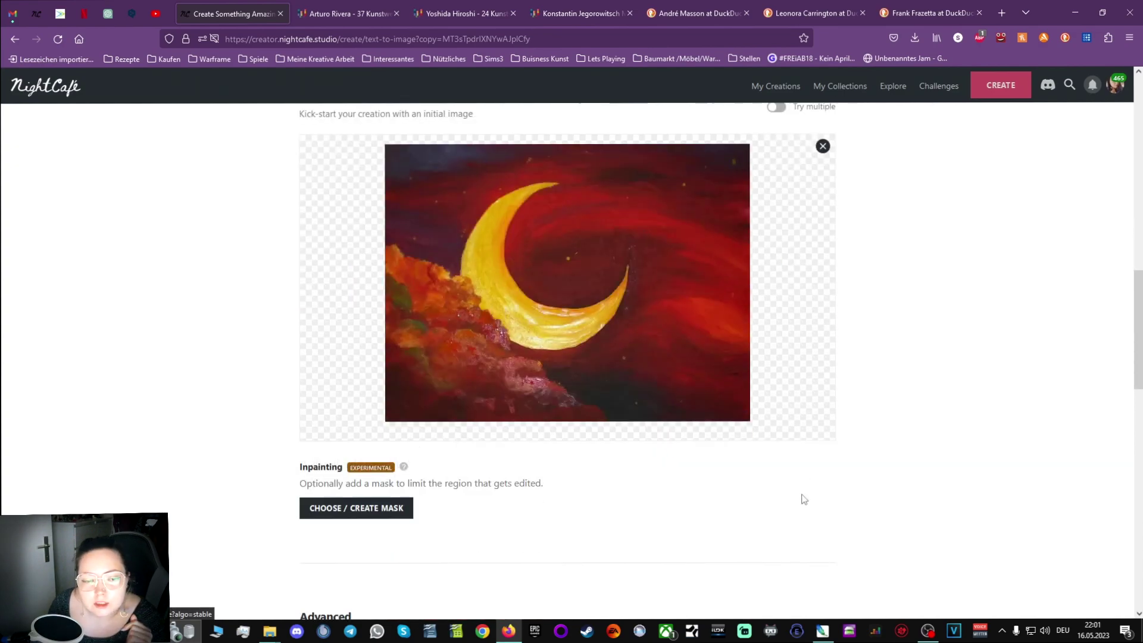
scroll(805, 491, "down", 5)
scroll(619, 321, "up", 3)
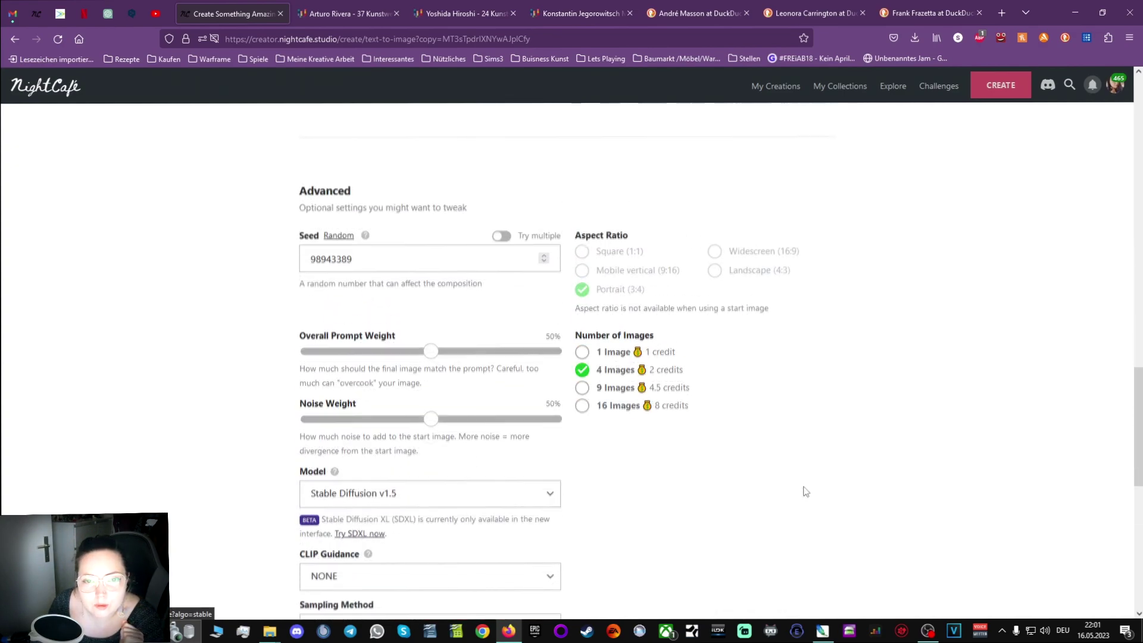
scroll(799, 375, "up", 3)
scroll(799, 375, "down", 13)
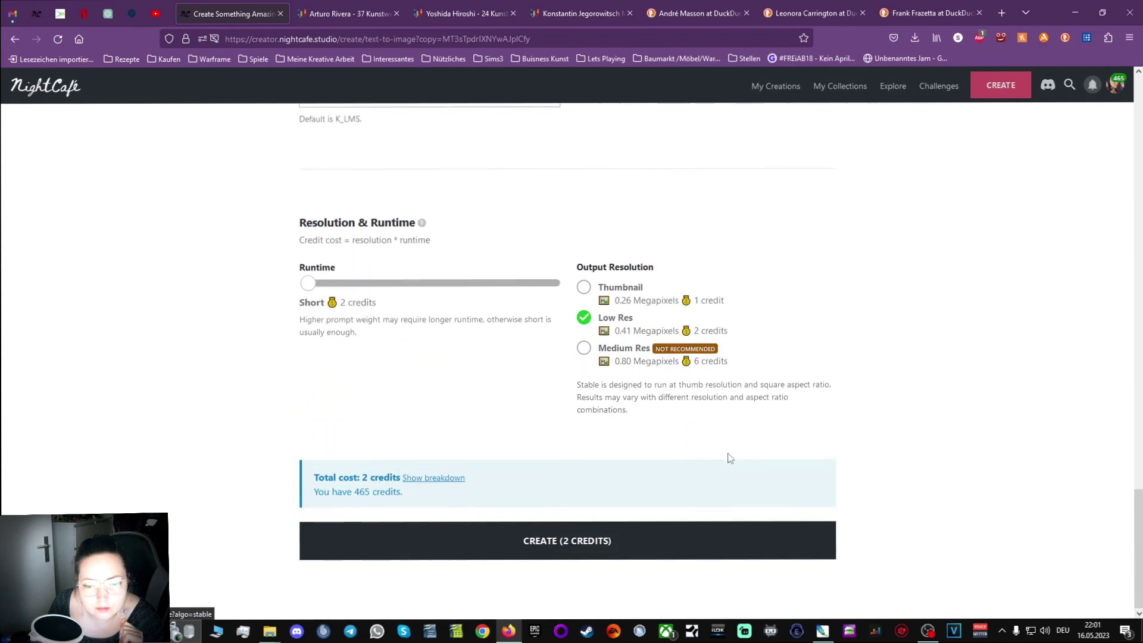
left_click(634, 553)
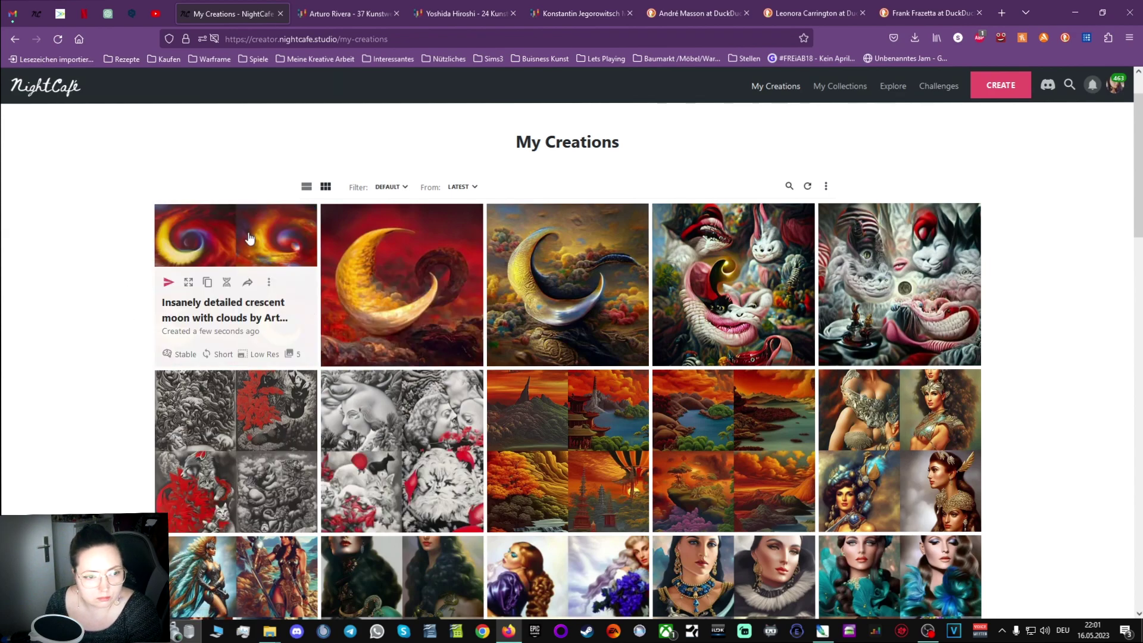
Open the finished Stable creation, view each of its four images individually, and return to the creations overview.
left_click(516, 442)
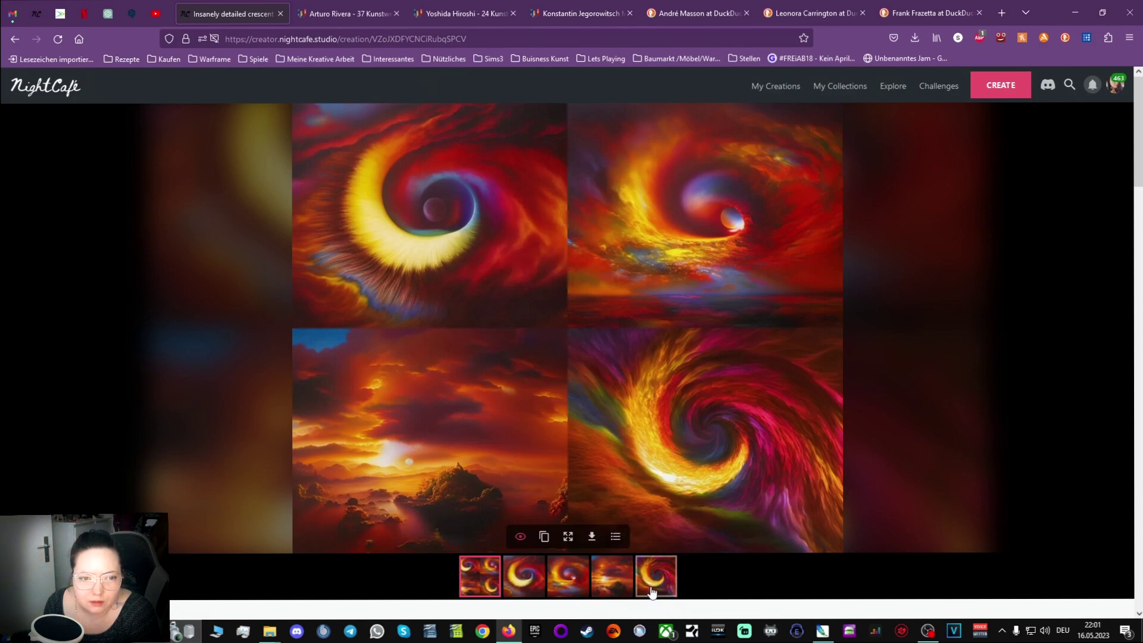
left_click(513, 577)
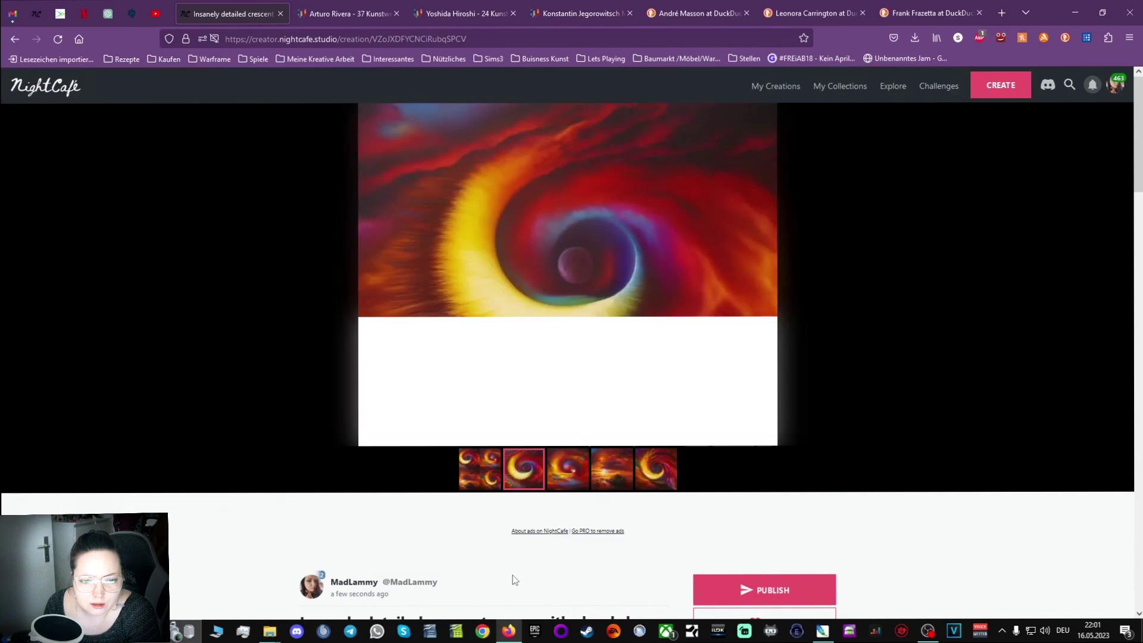
left_click(558, 480)
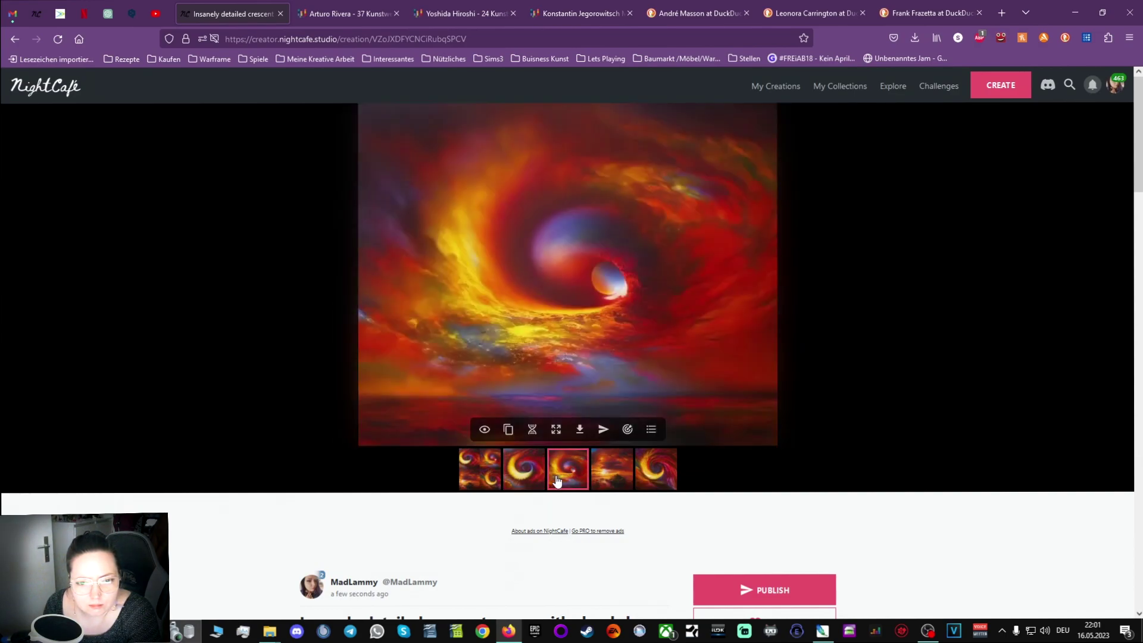
left_click(604, 482)
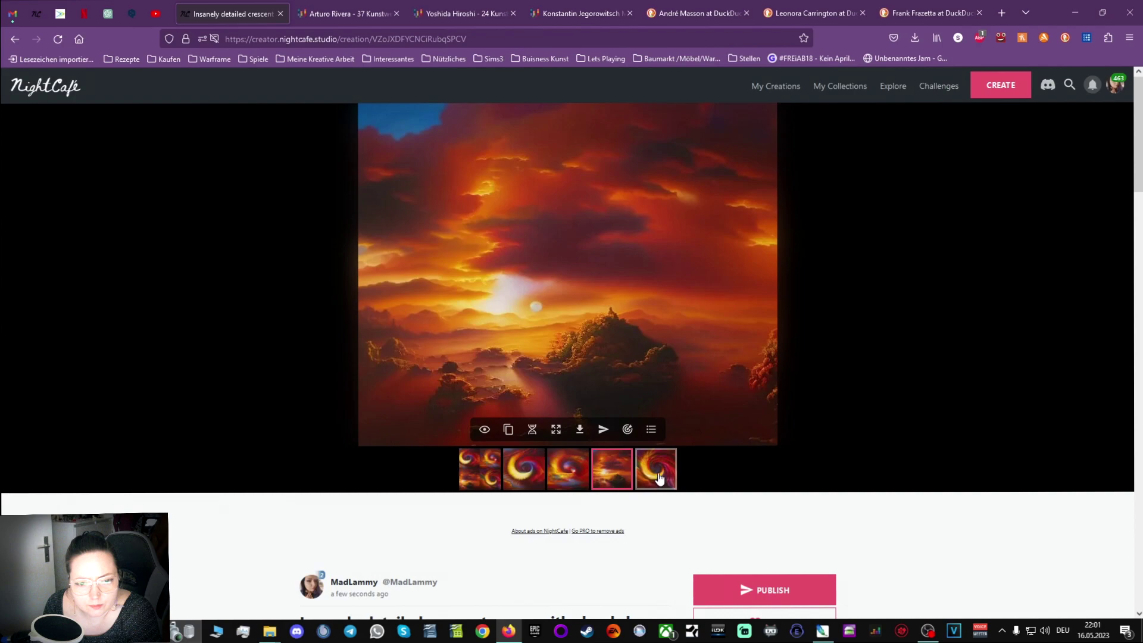
left_click(658, 479)
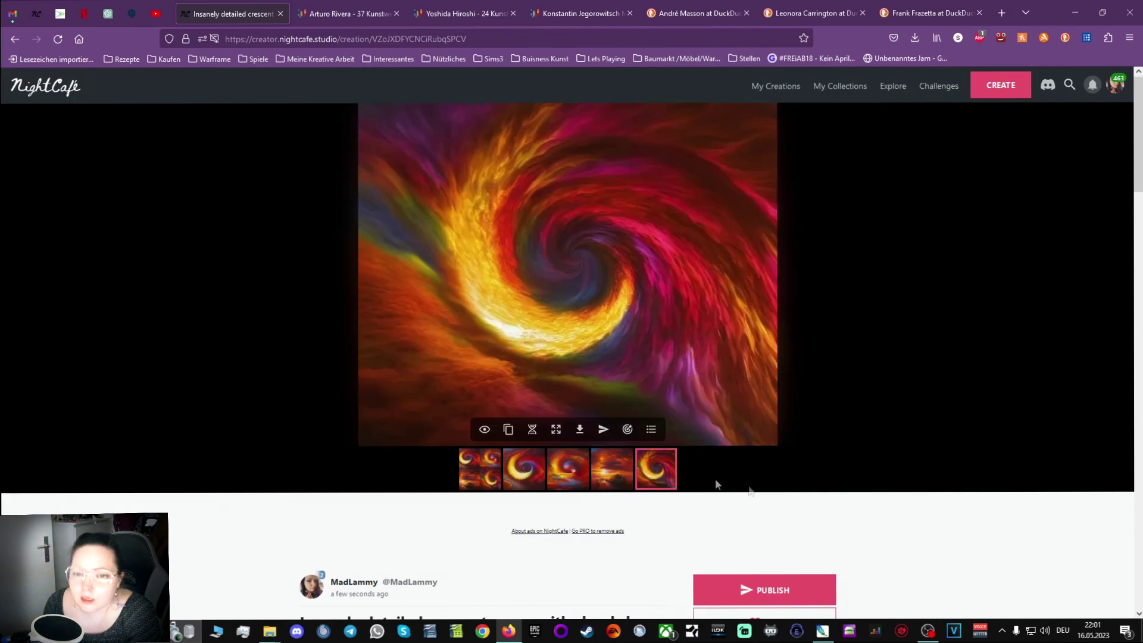
left_click(15, 38)
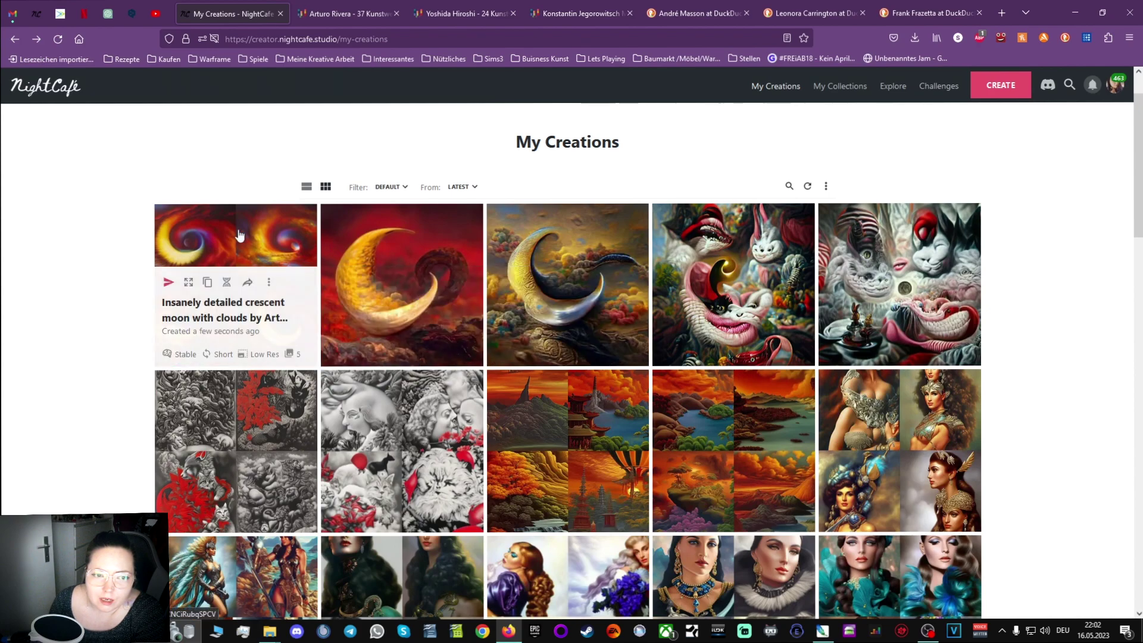
Duplicate the Stable crescent moon creation and set the copy's algorithm to DALL-E 2.
left_click(208, 282)
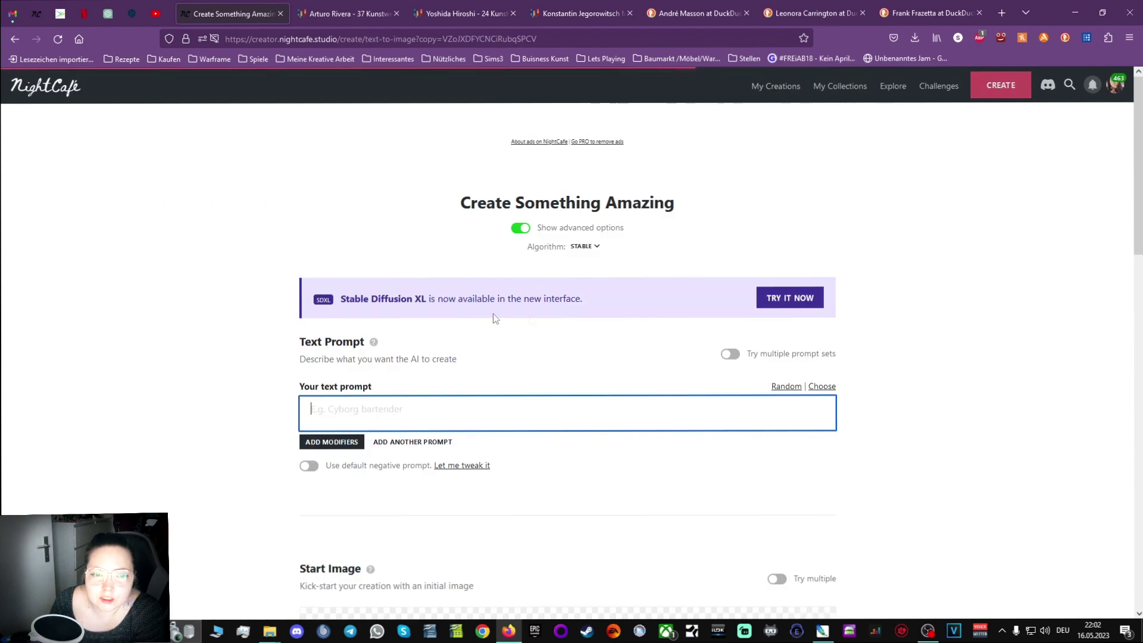
left_click(585, 246)
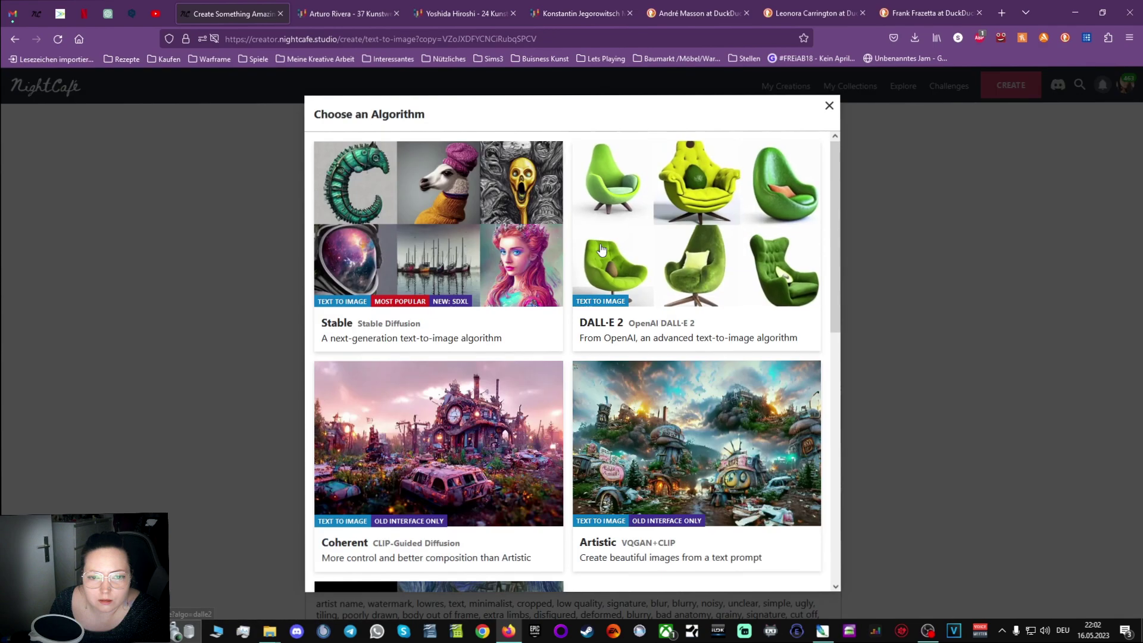
left_click(664, 306)
Remove the "by" credit with all the artist names from the DALL-E 2 prompt, keeping the moon description and quality terms.
scroll(946, 473, "down", 3)
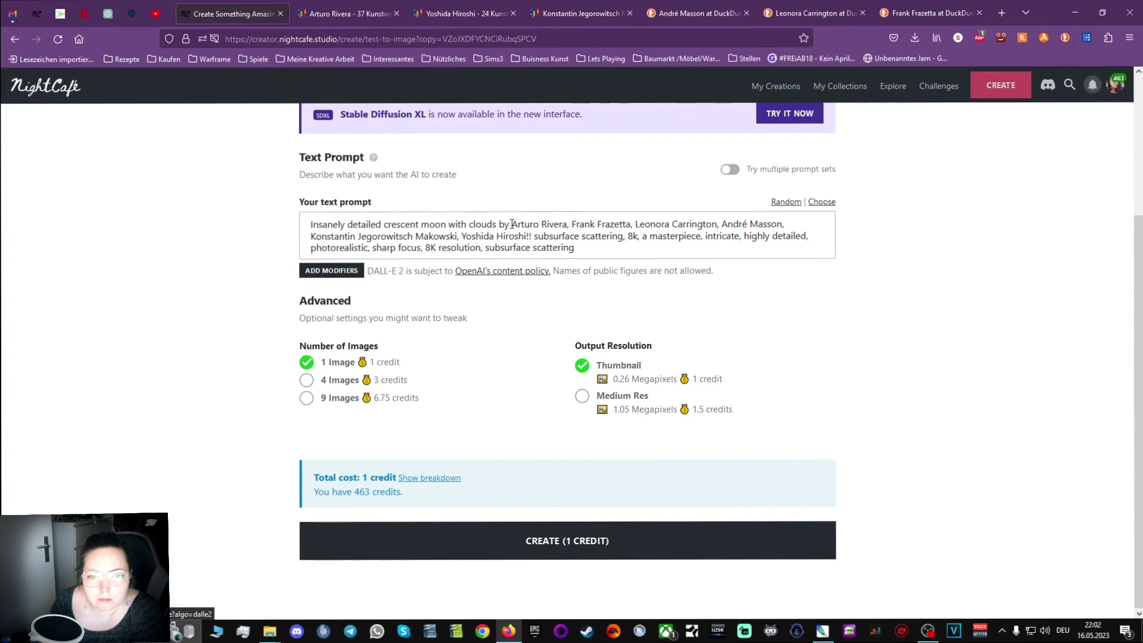
left_click_drag(501, 226, 532, 237)
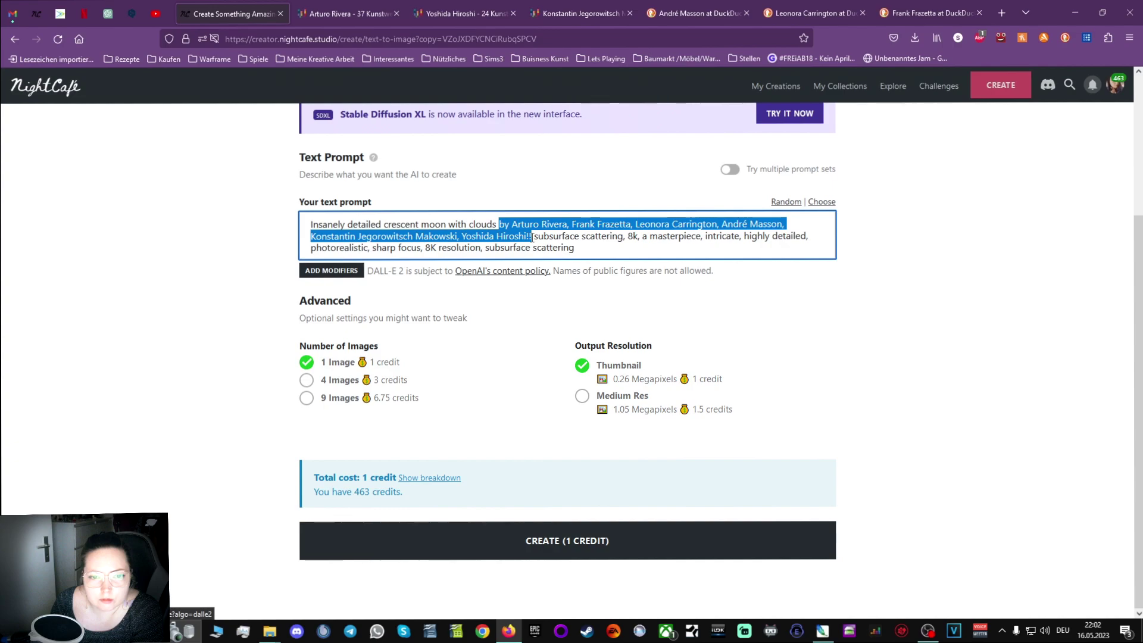
key("BackSpace")
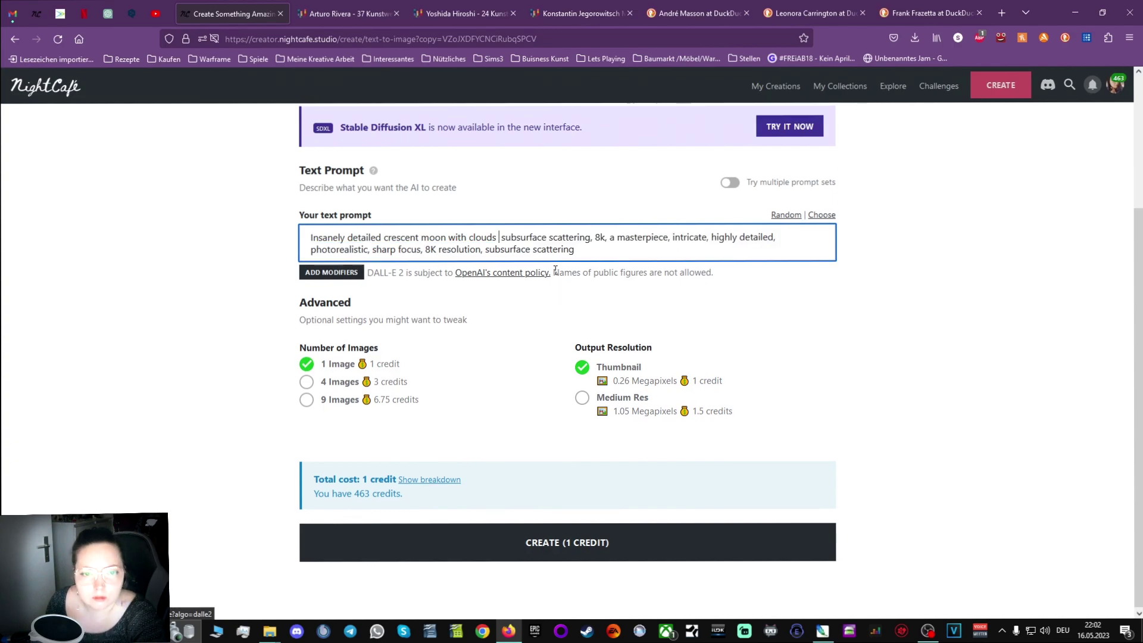
key("BackSpace")
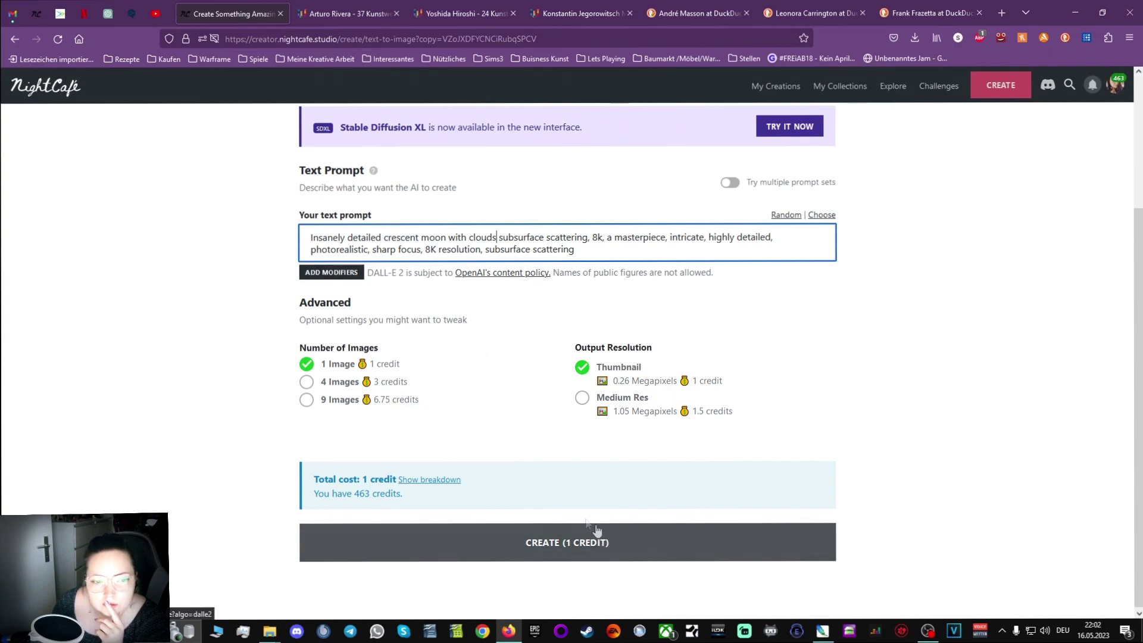
Set the DALL-E 2 version to 4 images at Medium Res and submit it for creation.
left_click(307, 382)
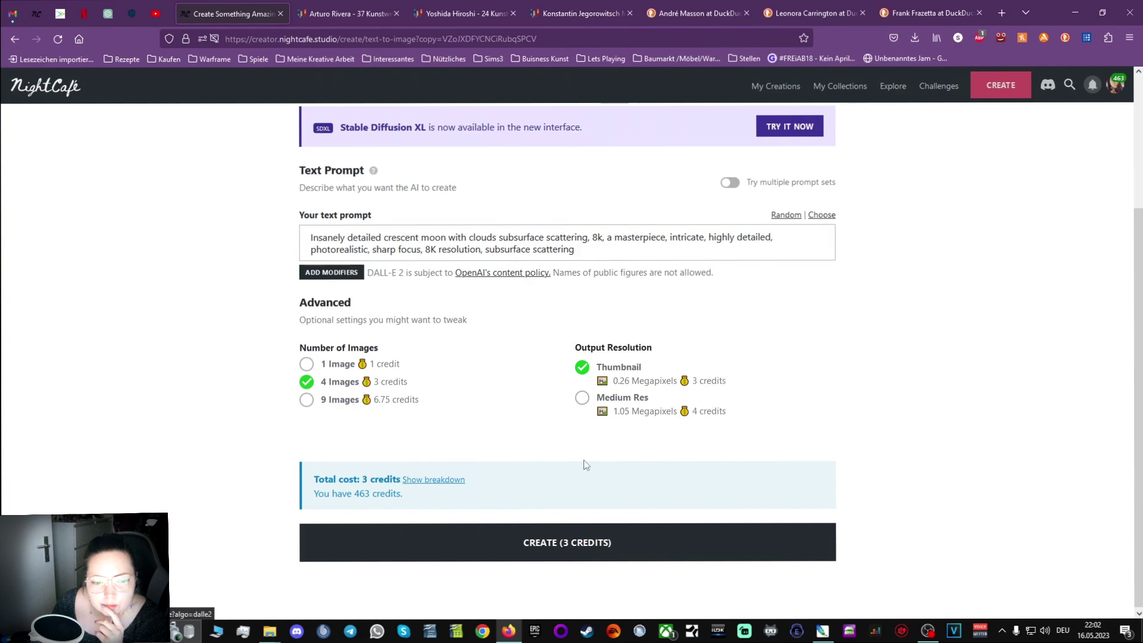
left_click(585, 402)
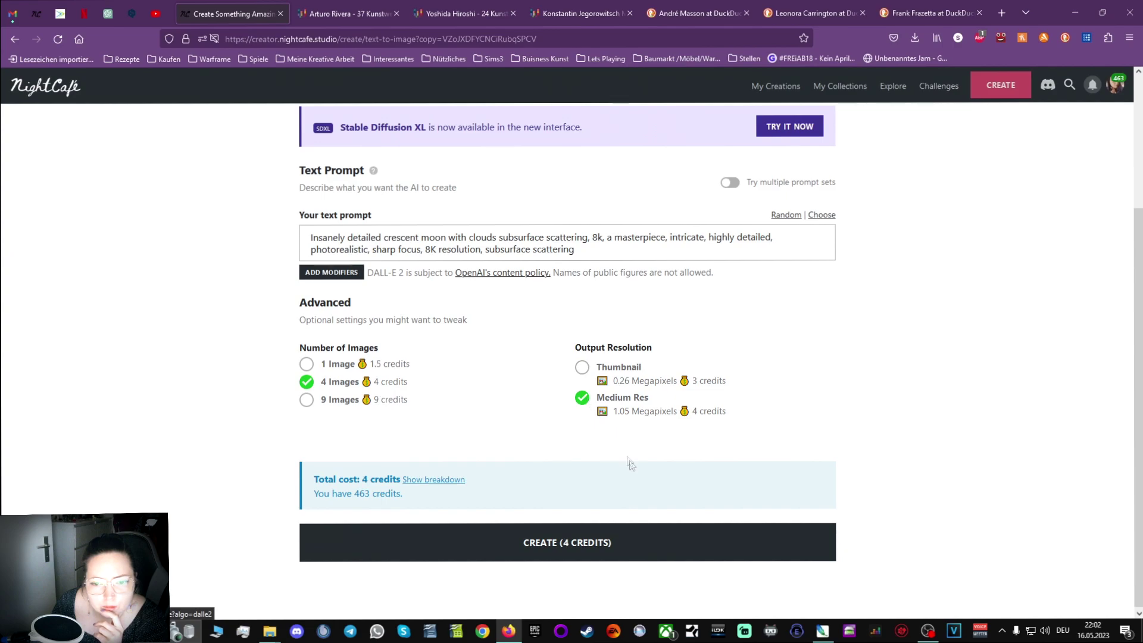
left_click(606, 543)
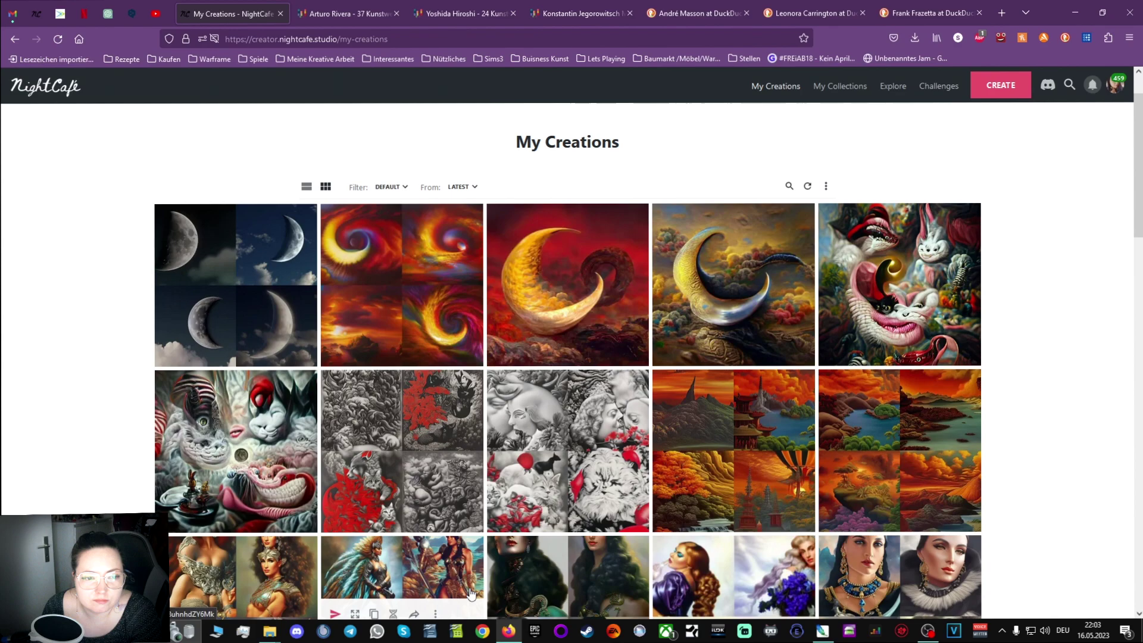
Open the finished DALL-E 2 creation, examine its output images and creation settings, and close it.
left_click(258, 246)
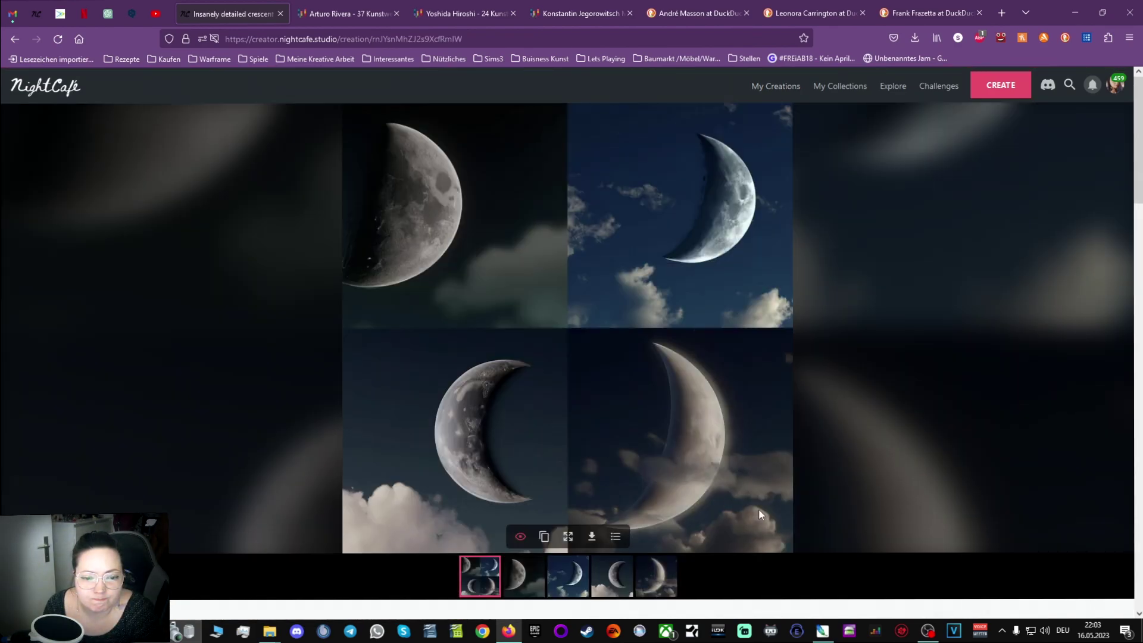
scroll(758, 508, "down", 10)
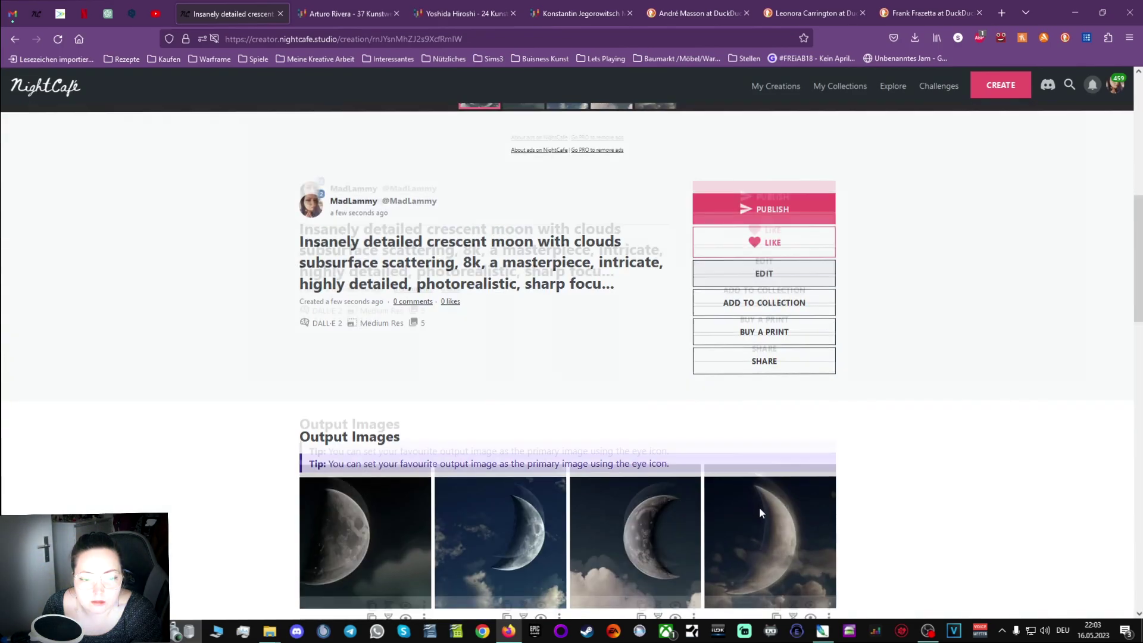
scroll(761, 512, "down", 10)
scroll(761, 512, "up", 10)
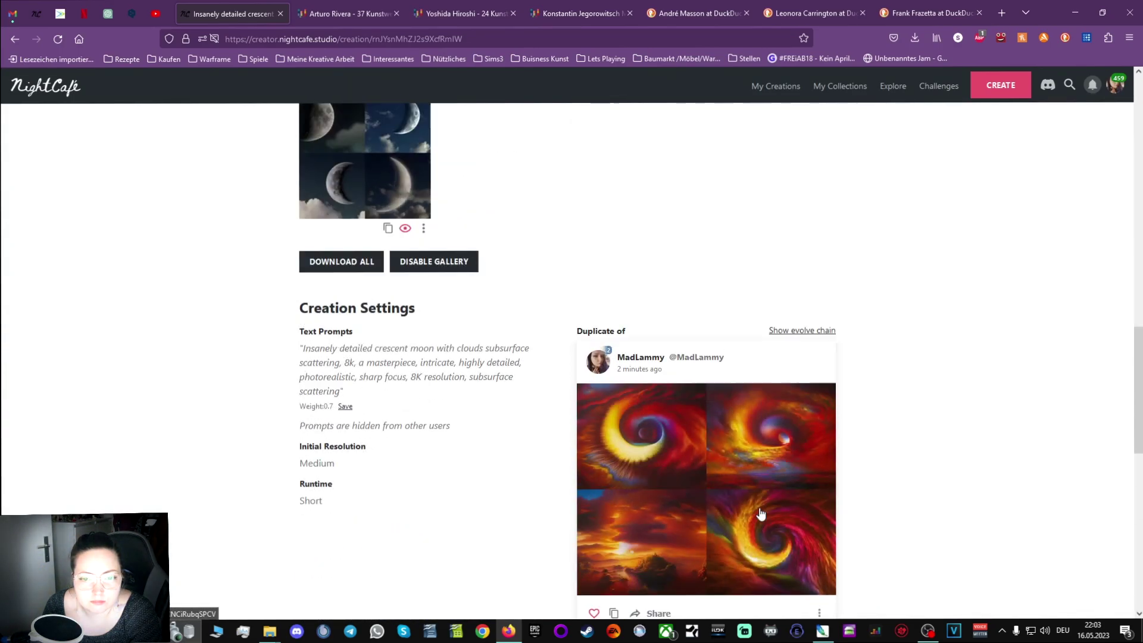
scroll(760, 512, "up", 10)
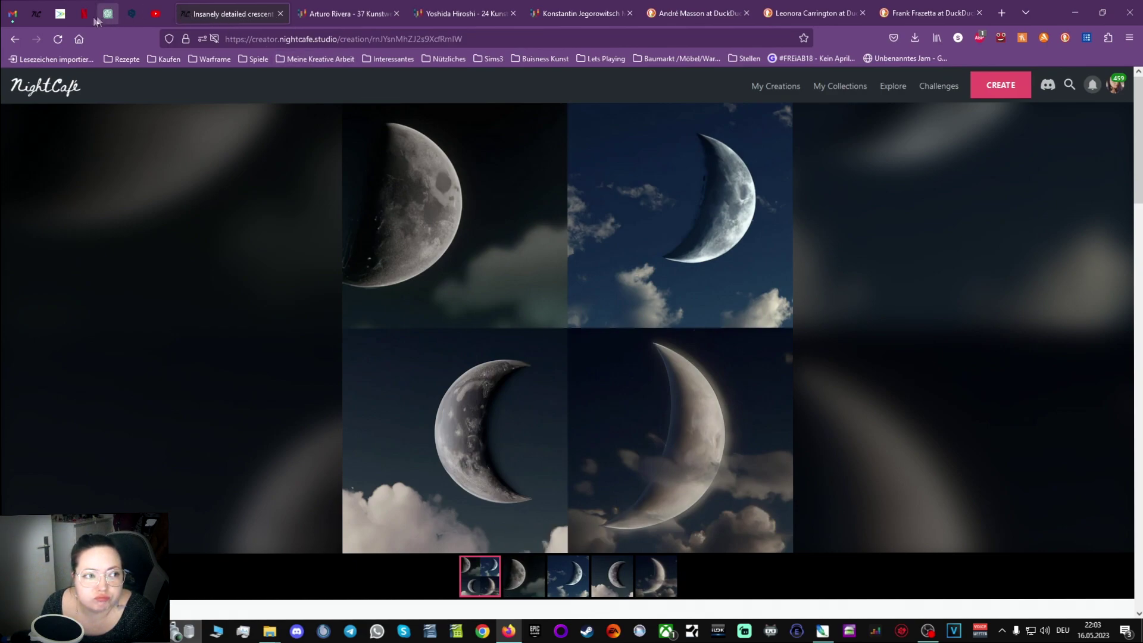
left_click(280, 13)
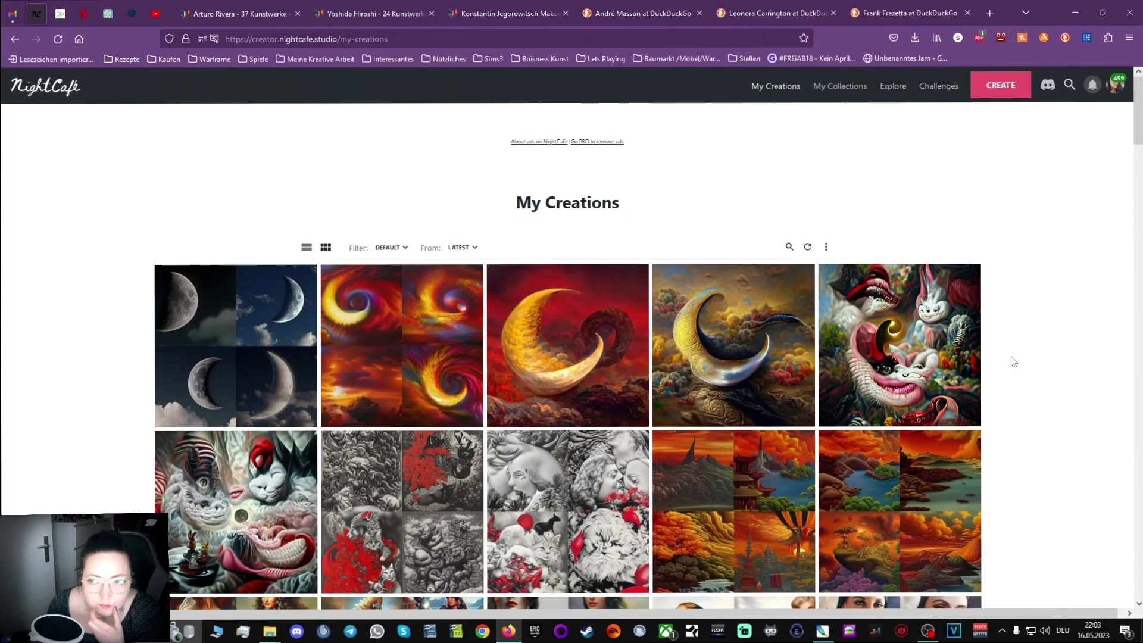
Duplicate the Stable crescent moon creation and review the copy's five prompts and start image.
mouse_move(396, 315)
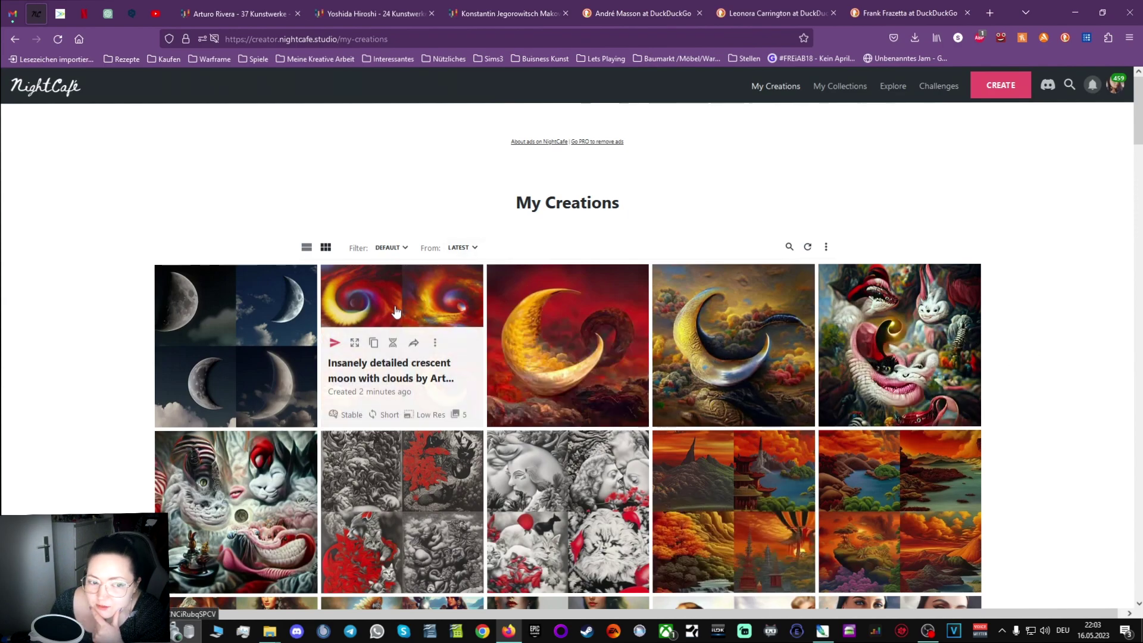
left_click(374, 344)
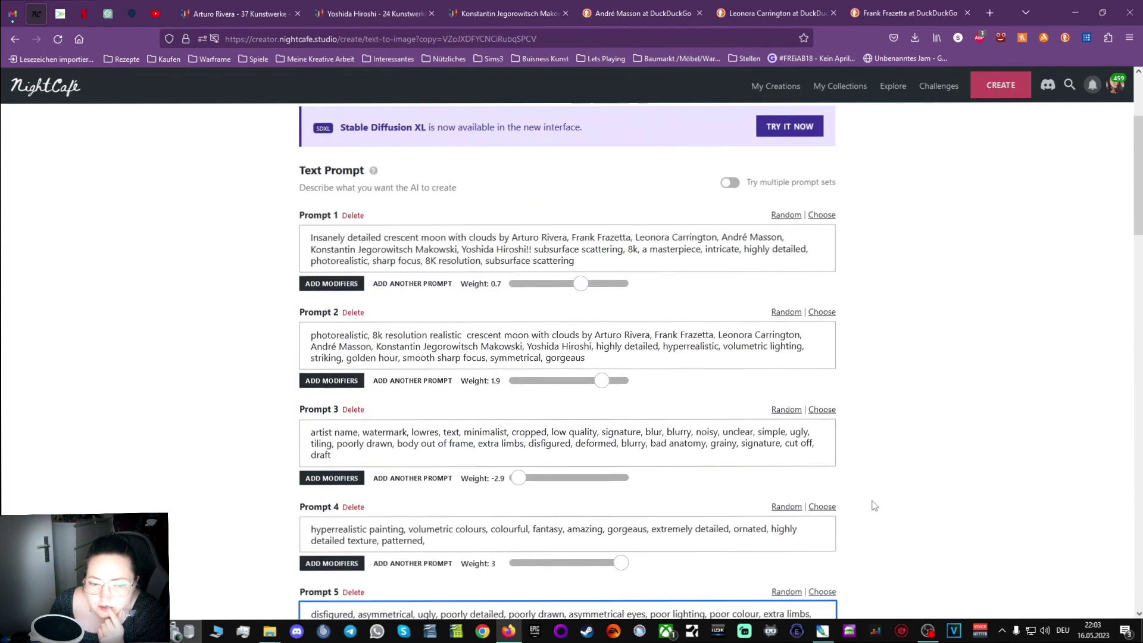
scroll(875, 503, "down", 15)
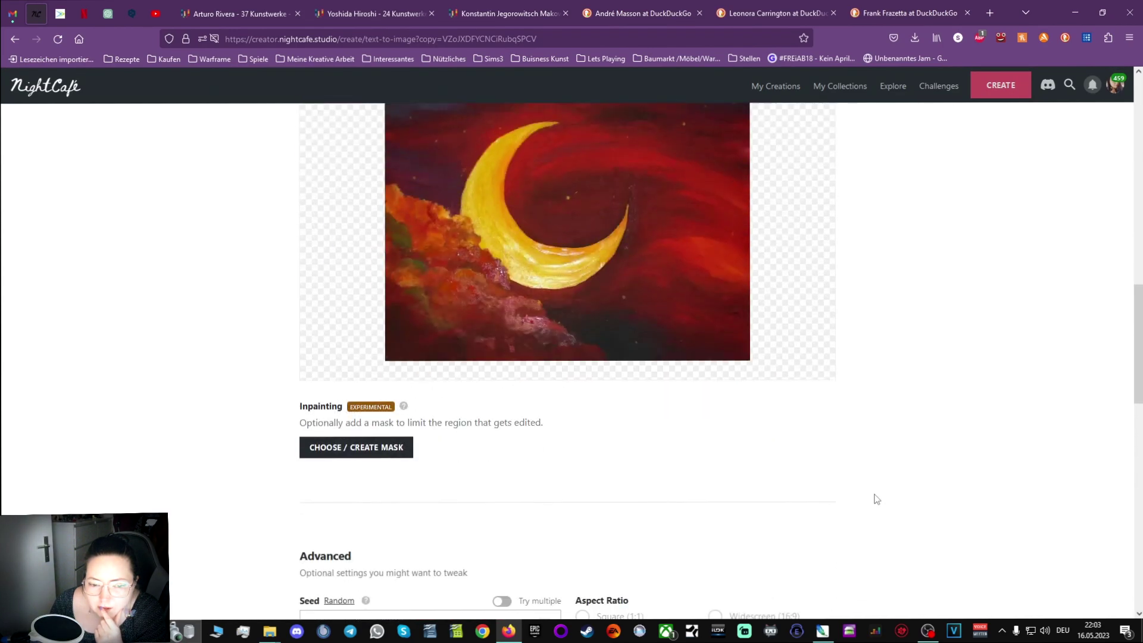
scroll(876, 499, "up", 10)
scroll(876, 499, "down", 4)
scroll(876, 499, "up", 4)
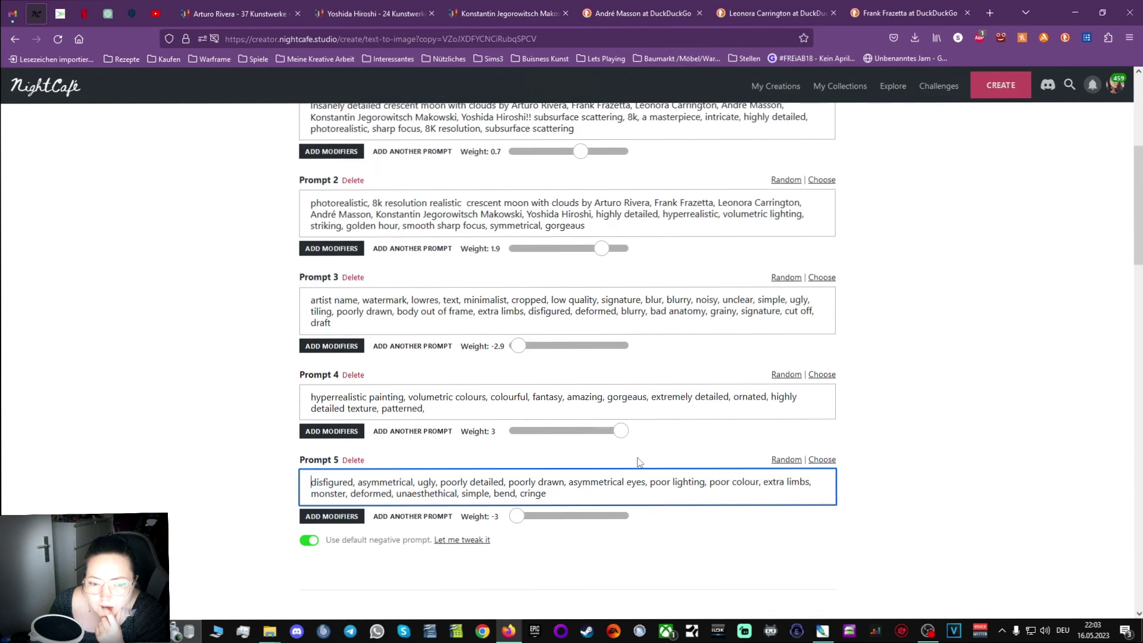
scroll(637, 462, "up", 3)
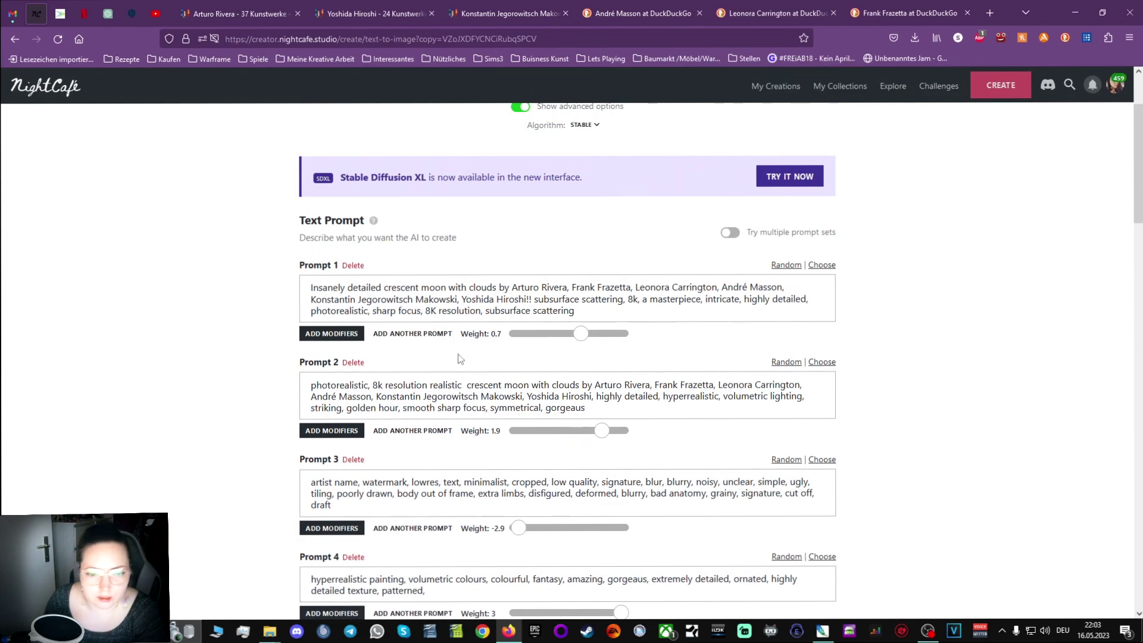
In Prompt 2, remove the extra space before "crescent moon" and insert "in fantasy style amazing" after "clouds".
left_click(465, 395)
key("BackSpace")
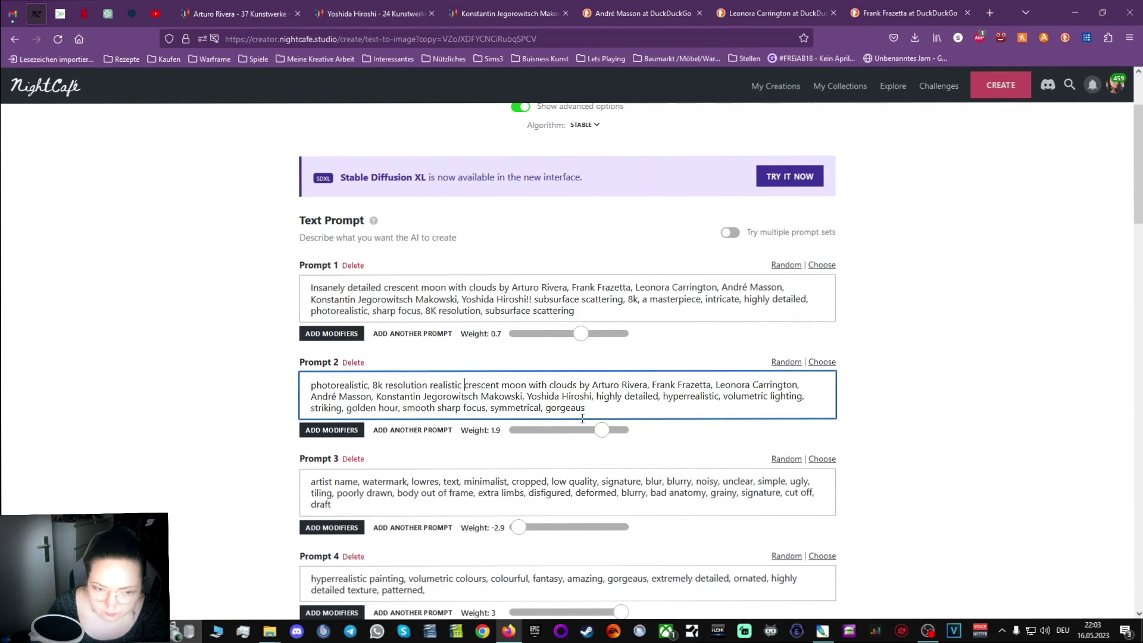
left_click(580, 384)
type("in fantas")
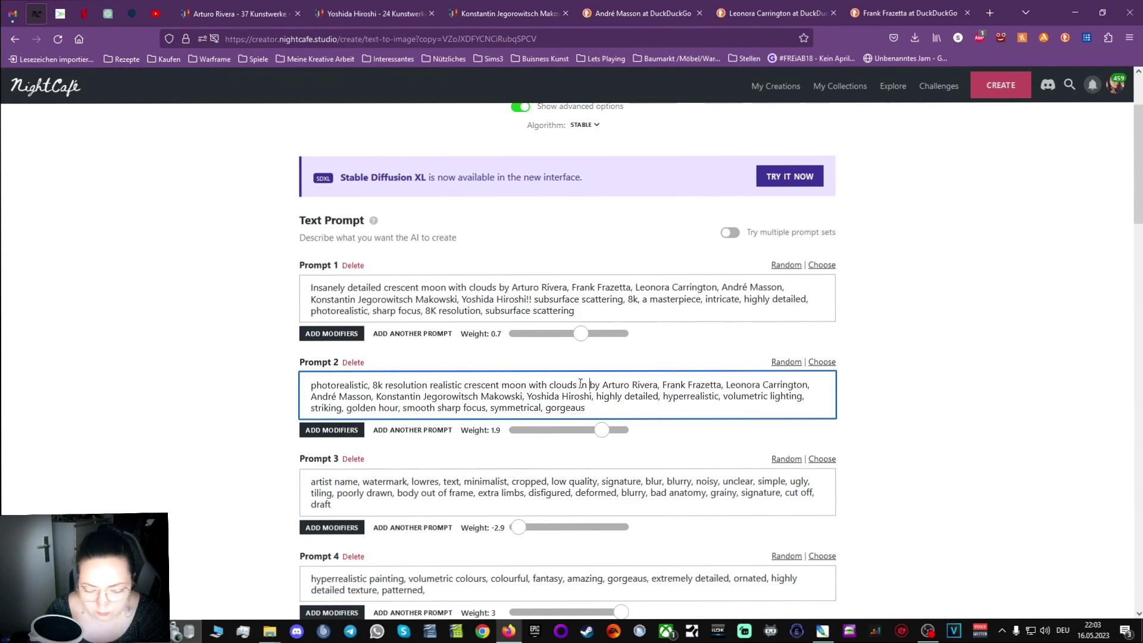
type("y style ")
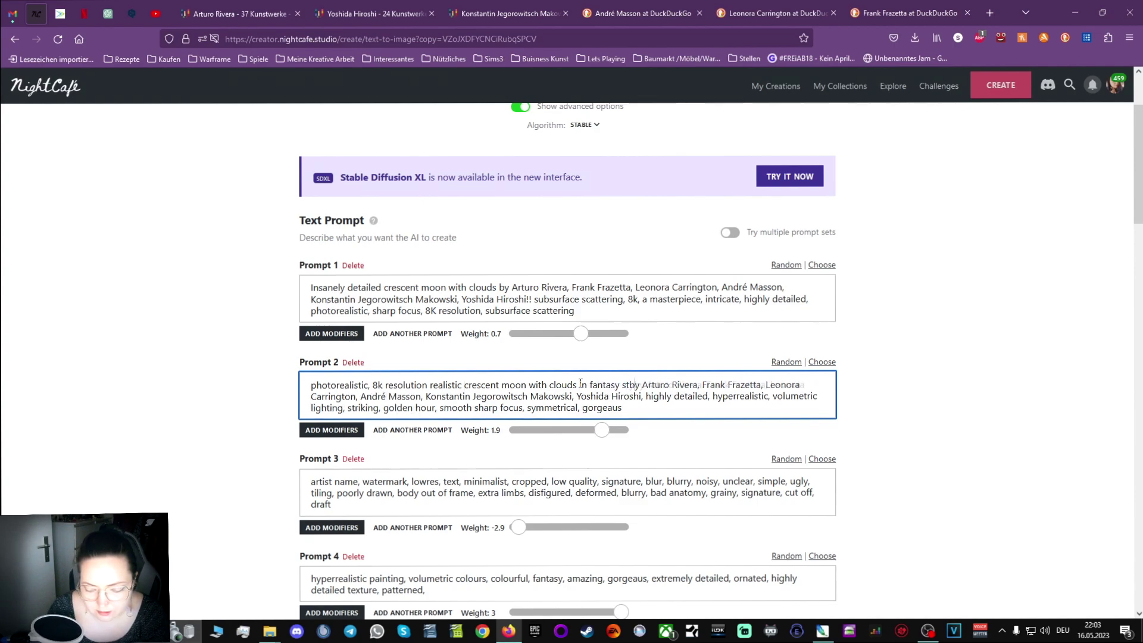
type("amazing")
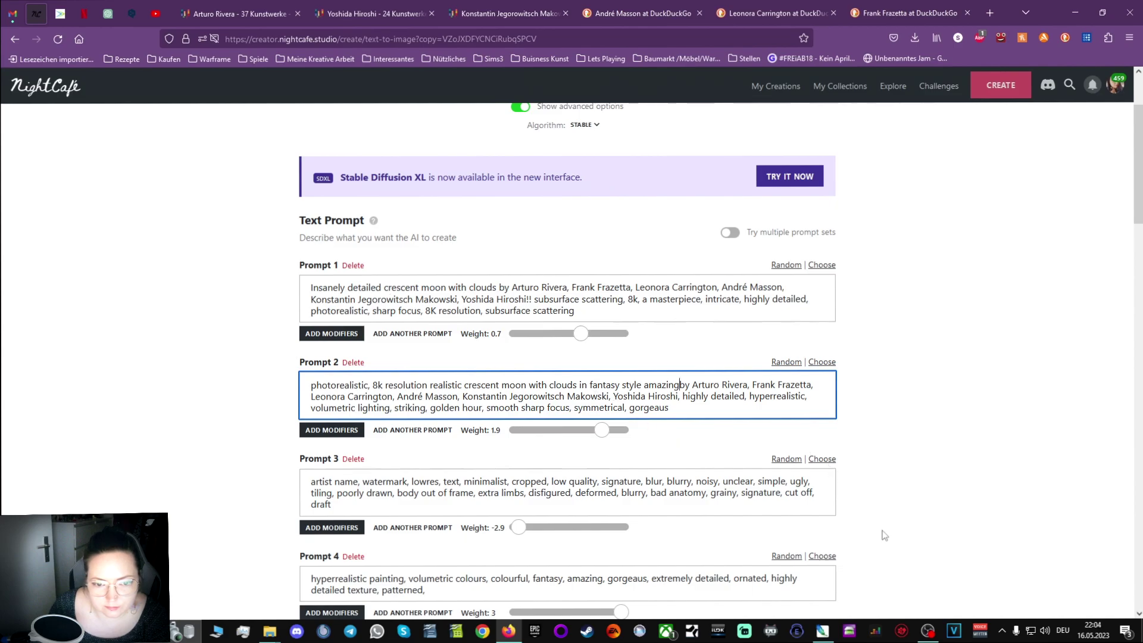
Add "breathtaking" to the end of Prompt 4, after "patterned,".
scroll(884, 535, "down", 12)
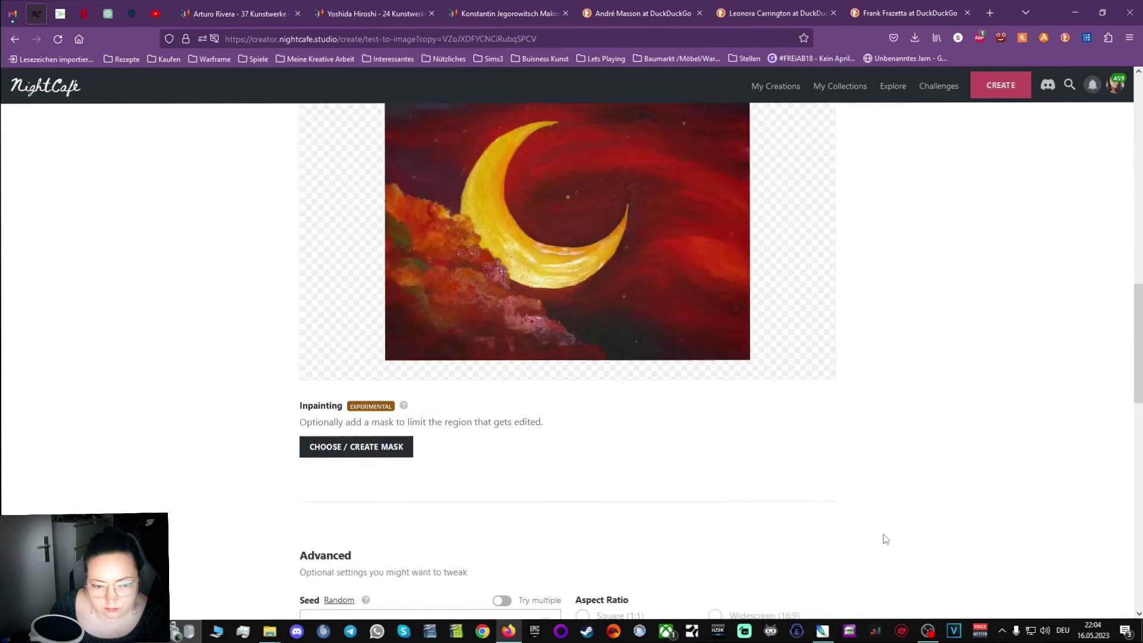
scroll(886, 537, "up", 4)
scroll(886, 537, "up", 3)
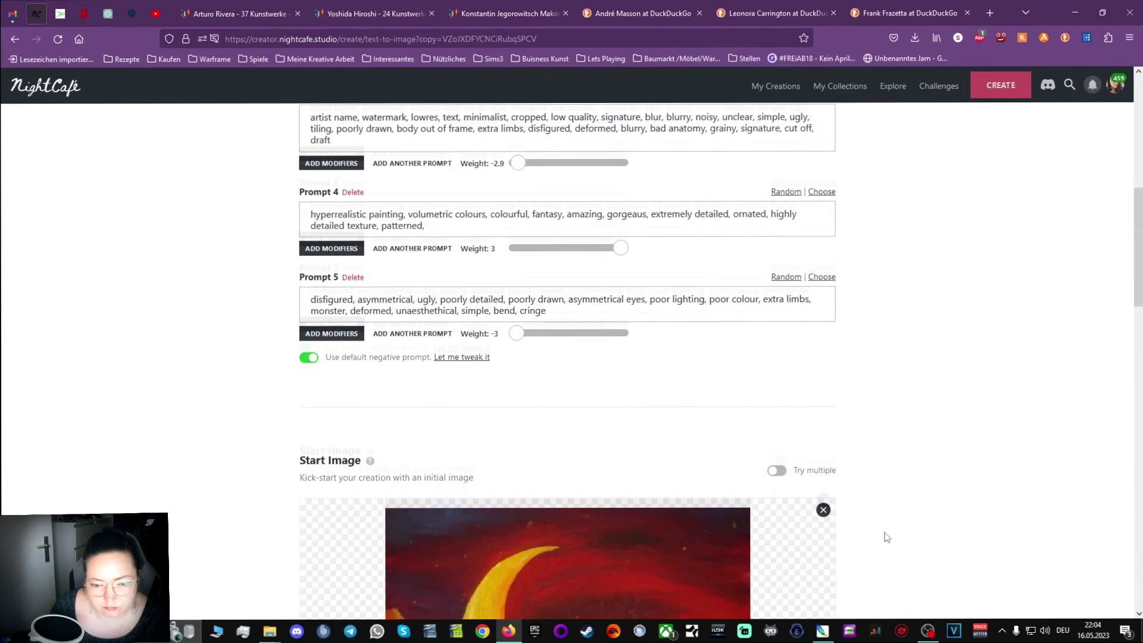
scroll(886, 537, "down", 5)
scroll(888, 534, "up", 6)
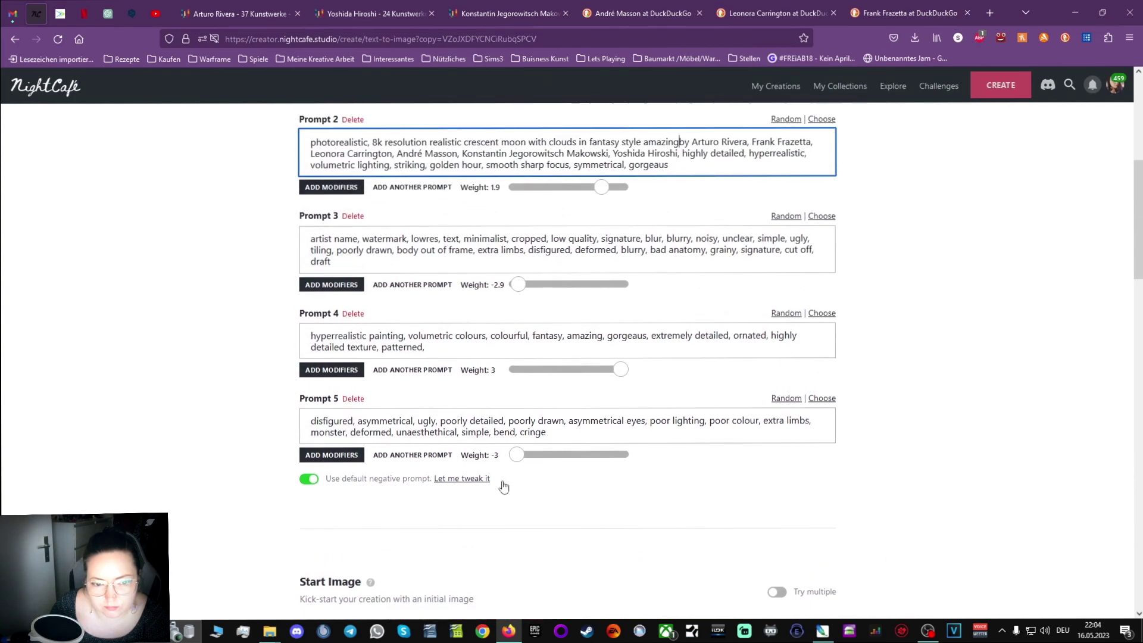
left_click(443, 344)
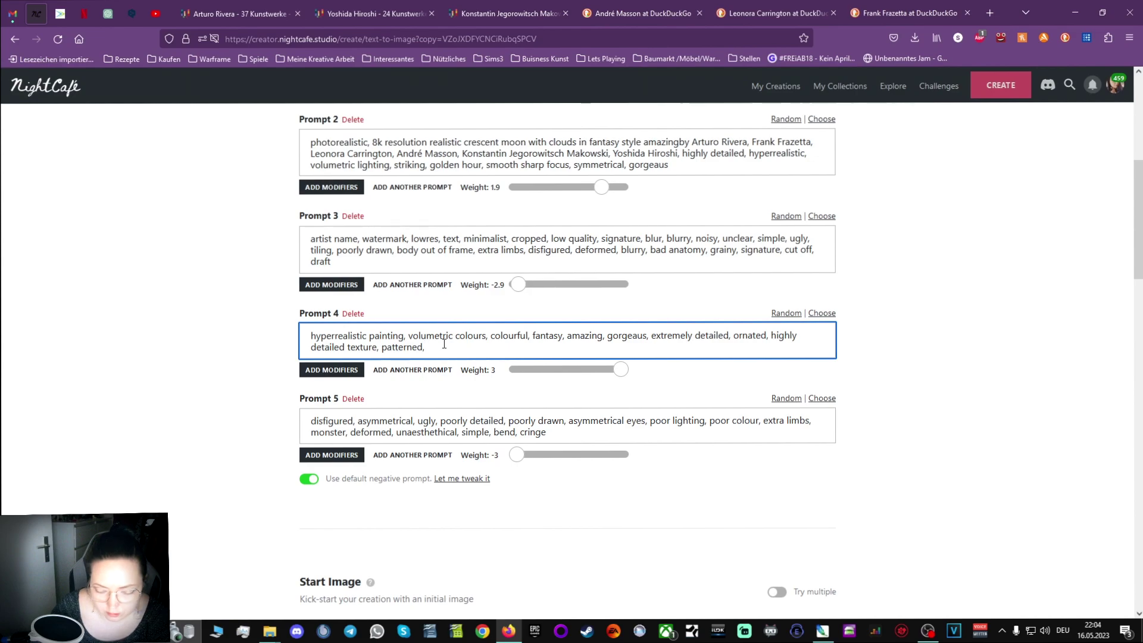
type("btreathtaking")
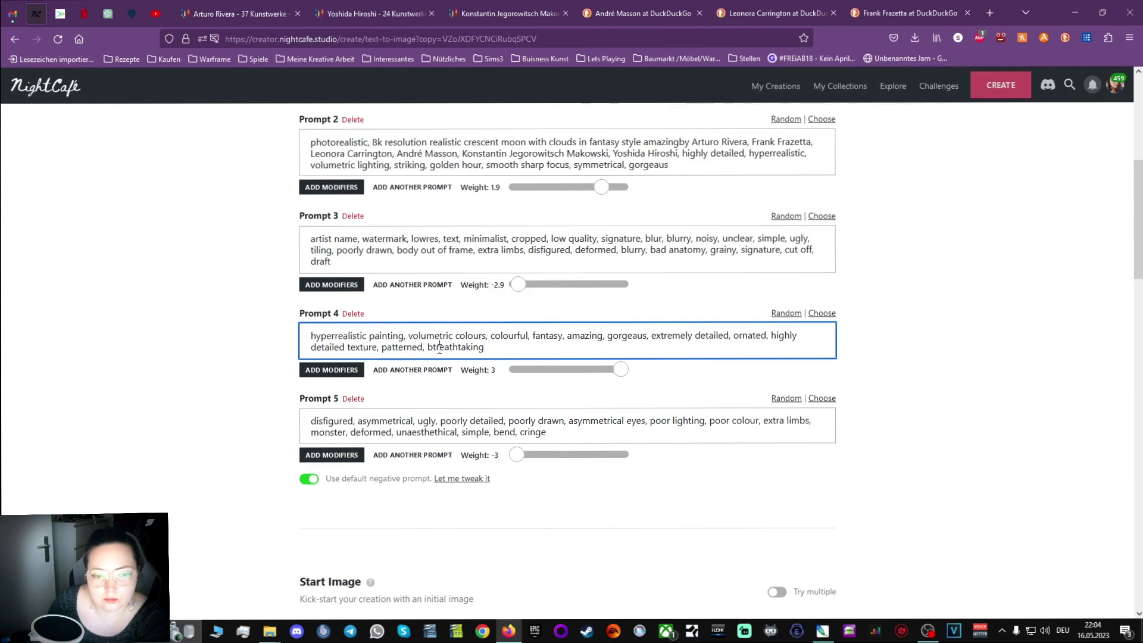
left_click(437, 346)
key("BackSpace")
Keep the start image, Stable Diffusion v1.5, Short runtime and Low Res output, and submit the revised Stable version.
scroll(884, 459, "down", 3)
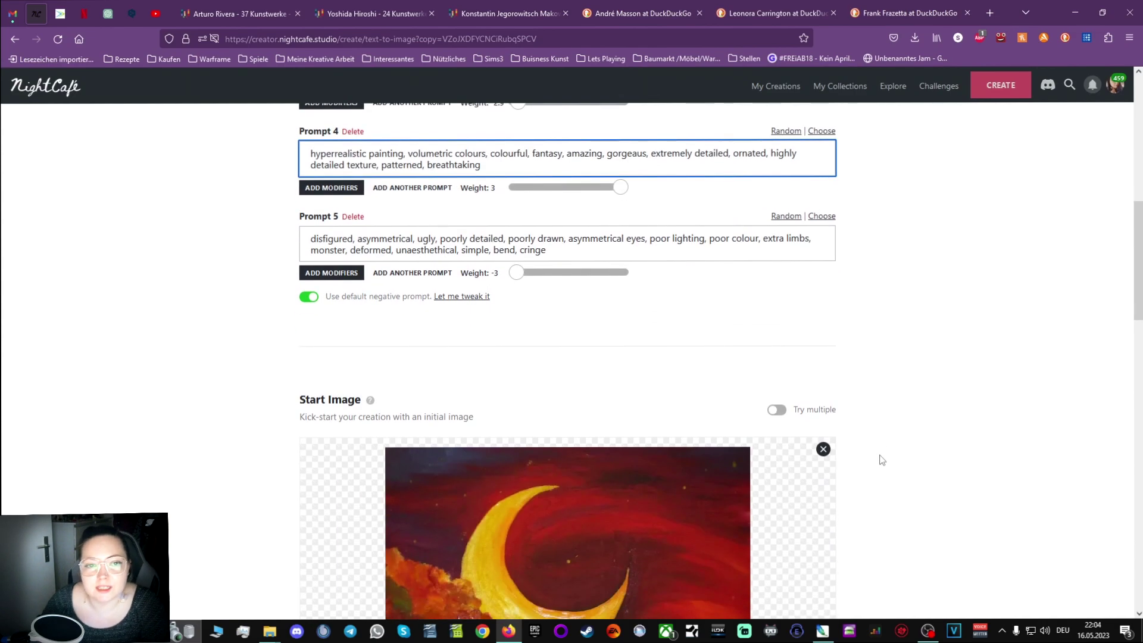
scroll(893, 413, "down", 15)
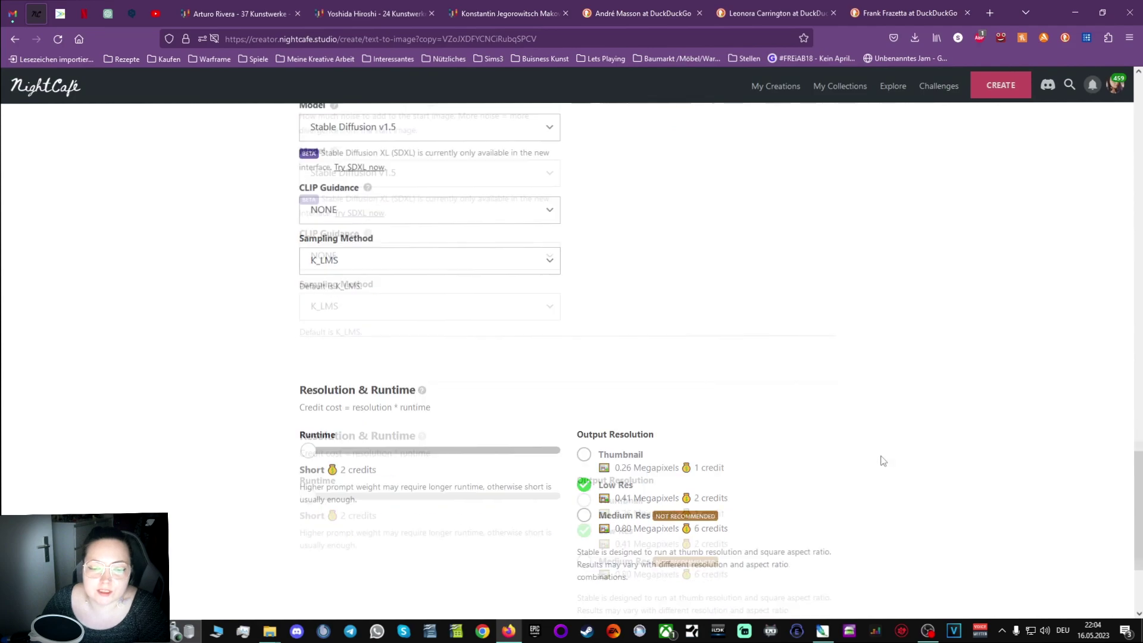
scroll(878, 426, "up", 5)
scroll(833, 453, "down", 7)
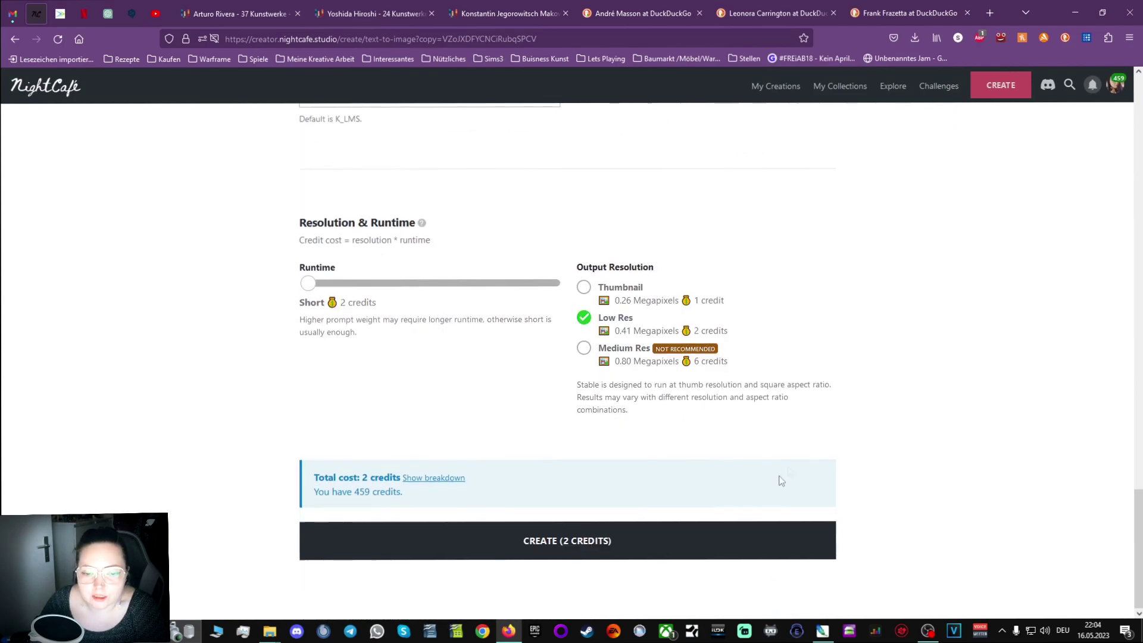
left_click(667, 547)
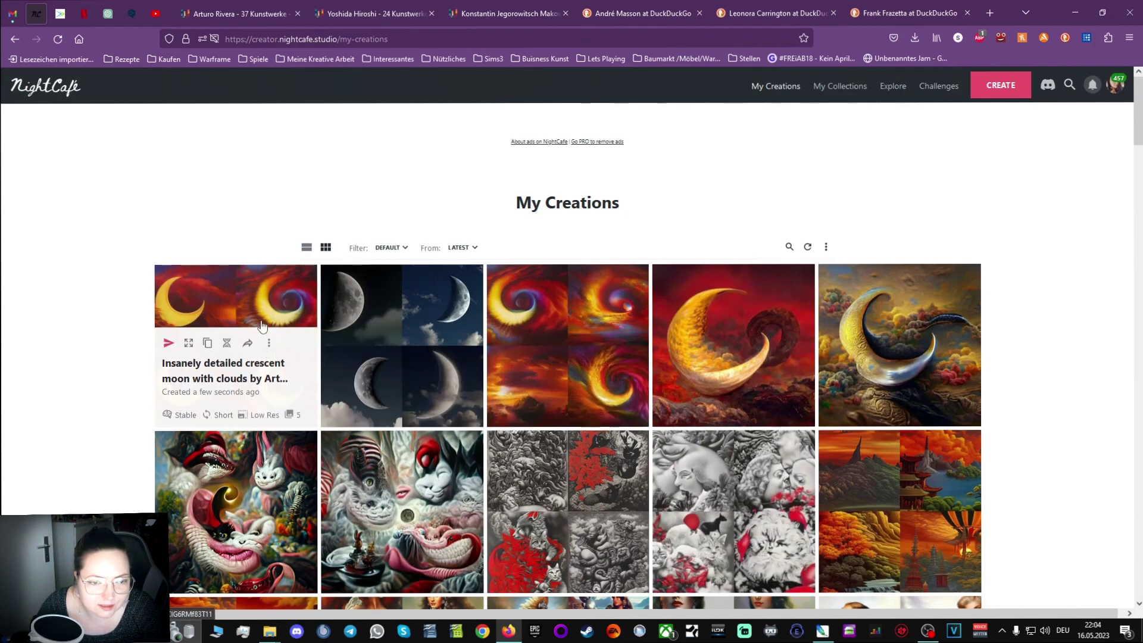
Open the newest Stable crescent moon creation and view each of its four images individually.
left_click(444, 388)
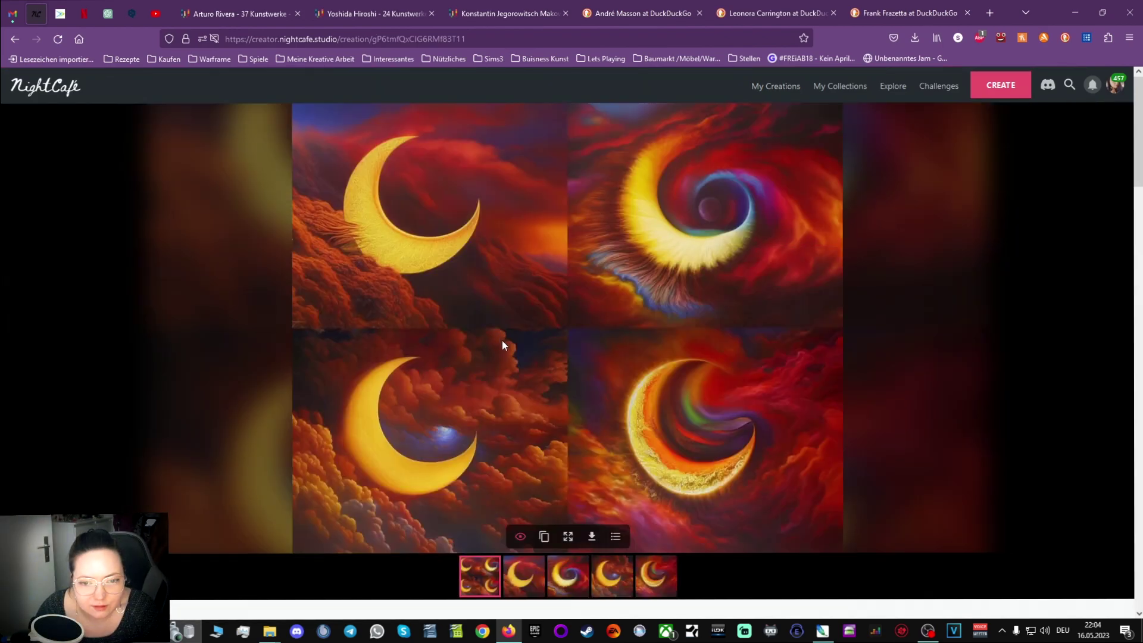
left_click(523, 576)
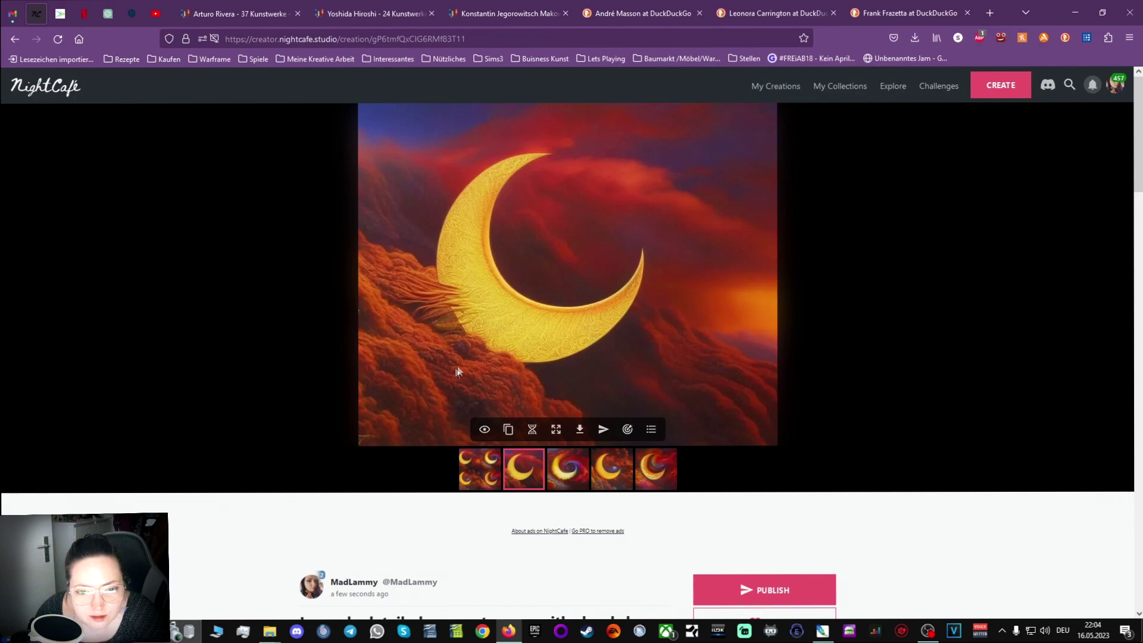
left_click(559, 465)
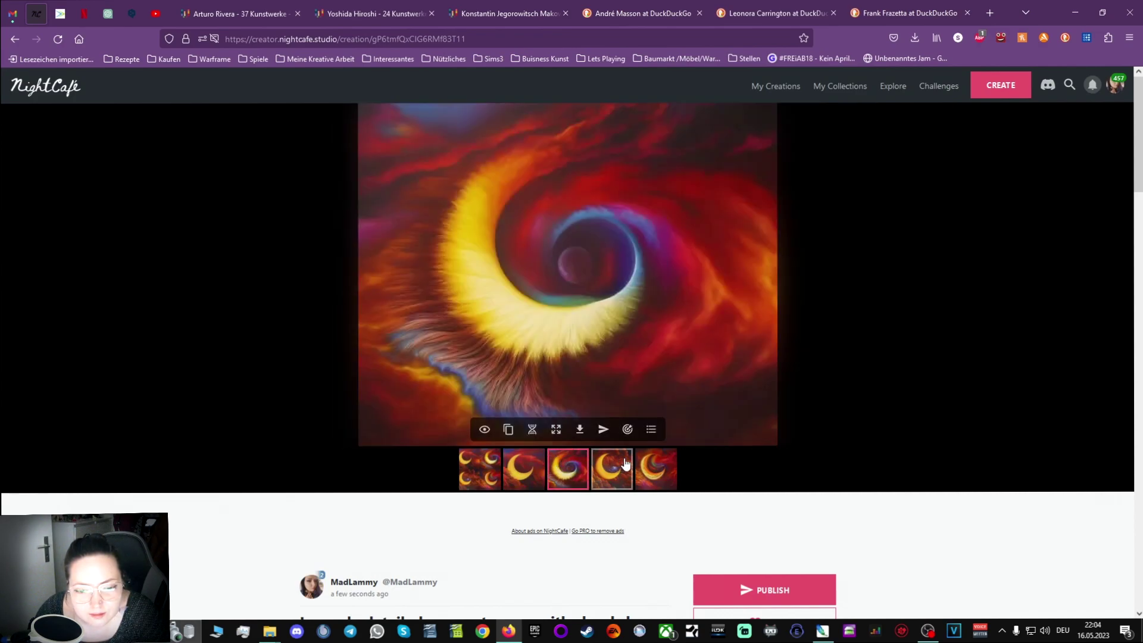
left_click(619, 470)
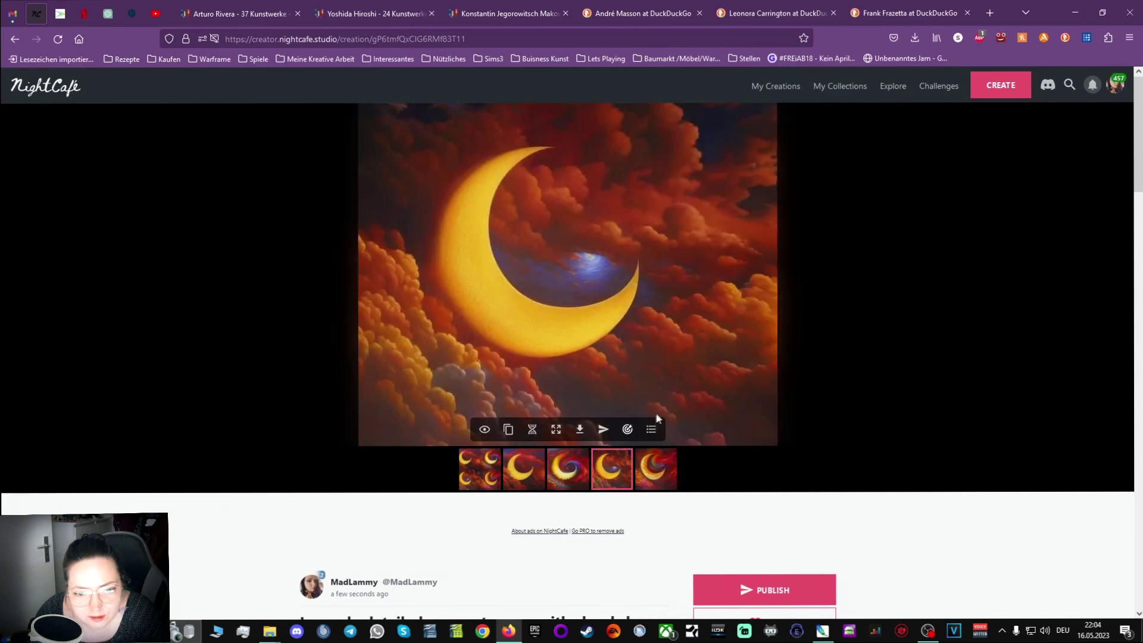
left_click(663, 466)
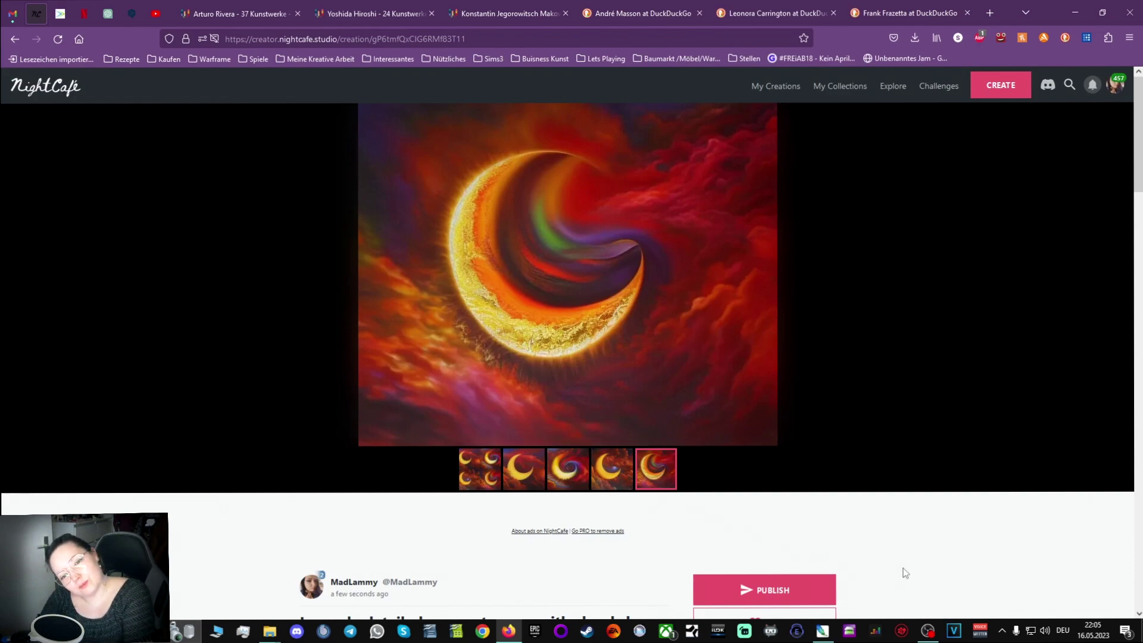
Return to My Creations and duplicate the newest crescent moon creation.
mouse_move(520, 290)
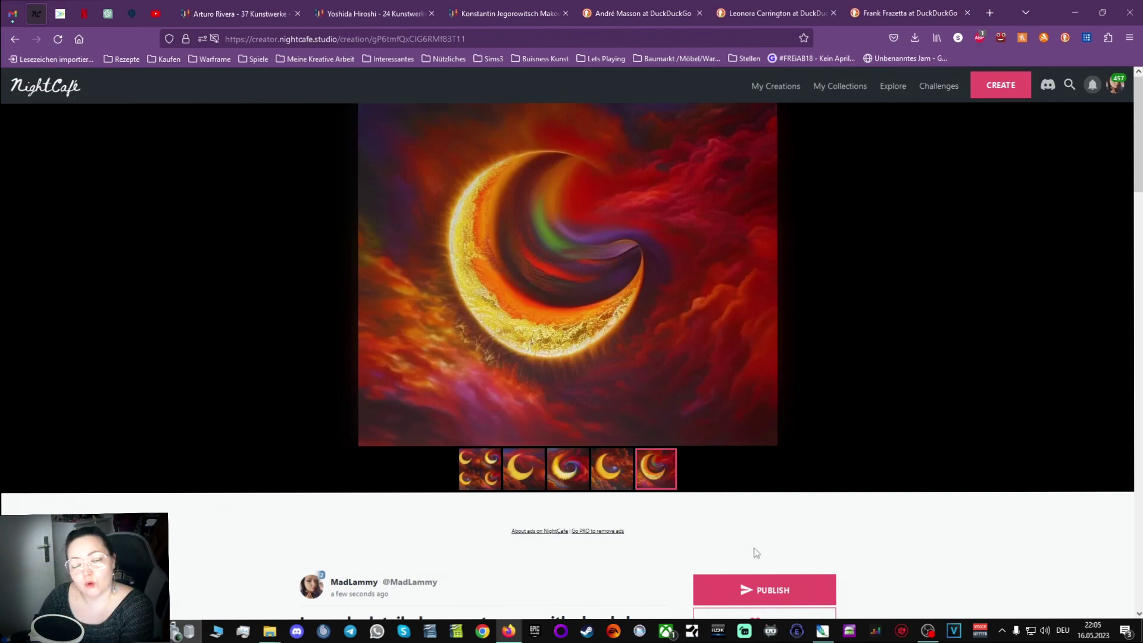
mouse_move(901, 416)
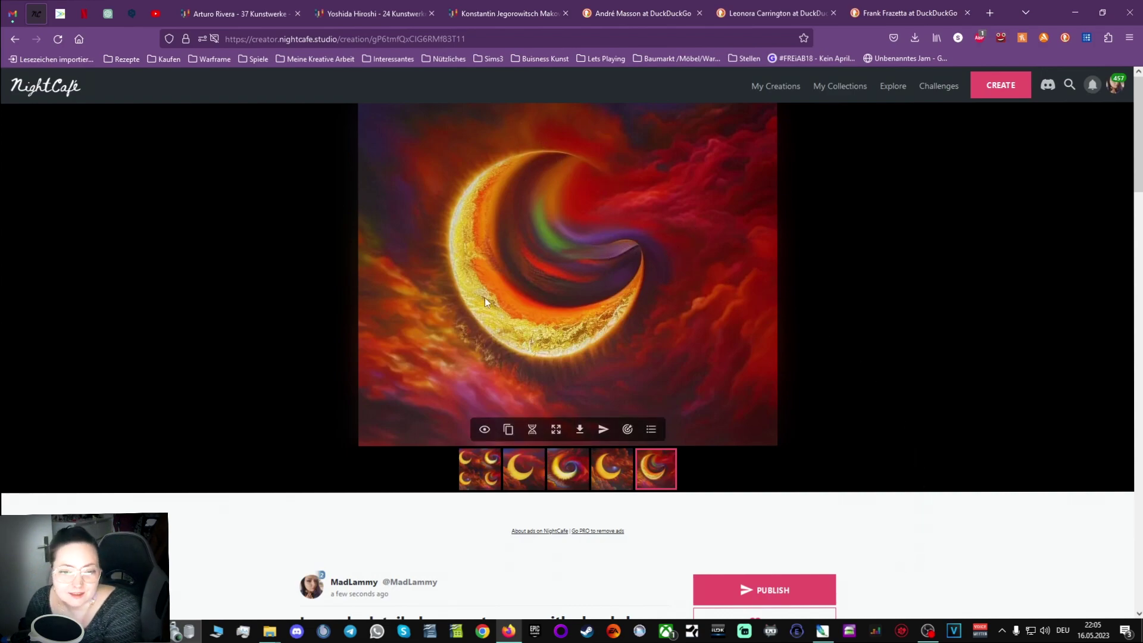
left_click(13, 39)
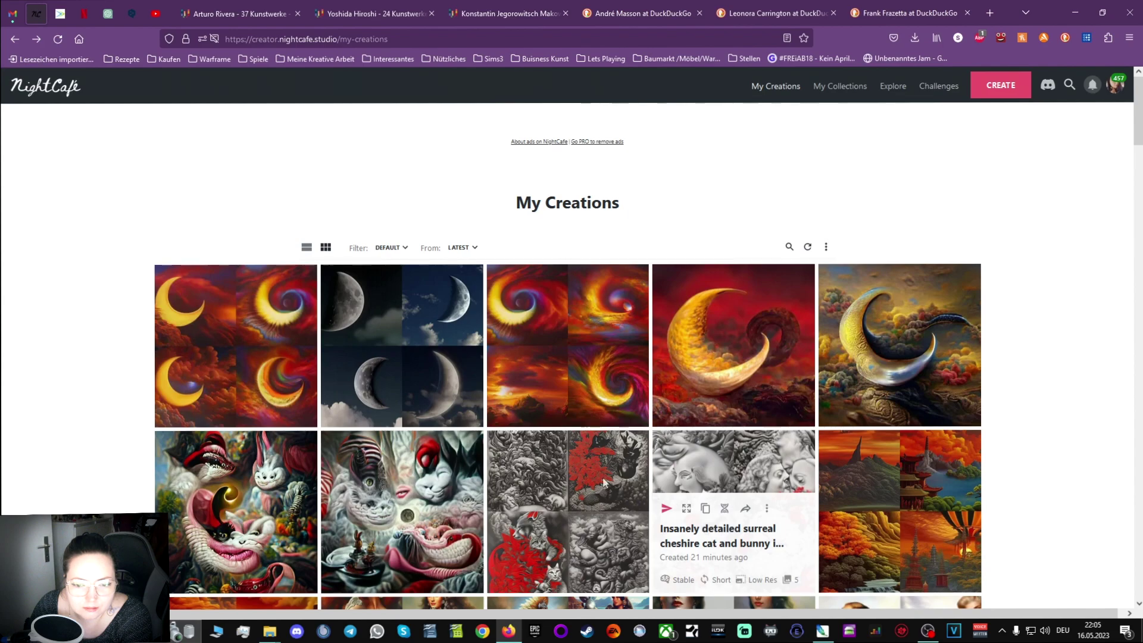
left_click(207, 347)
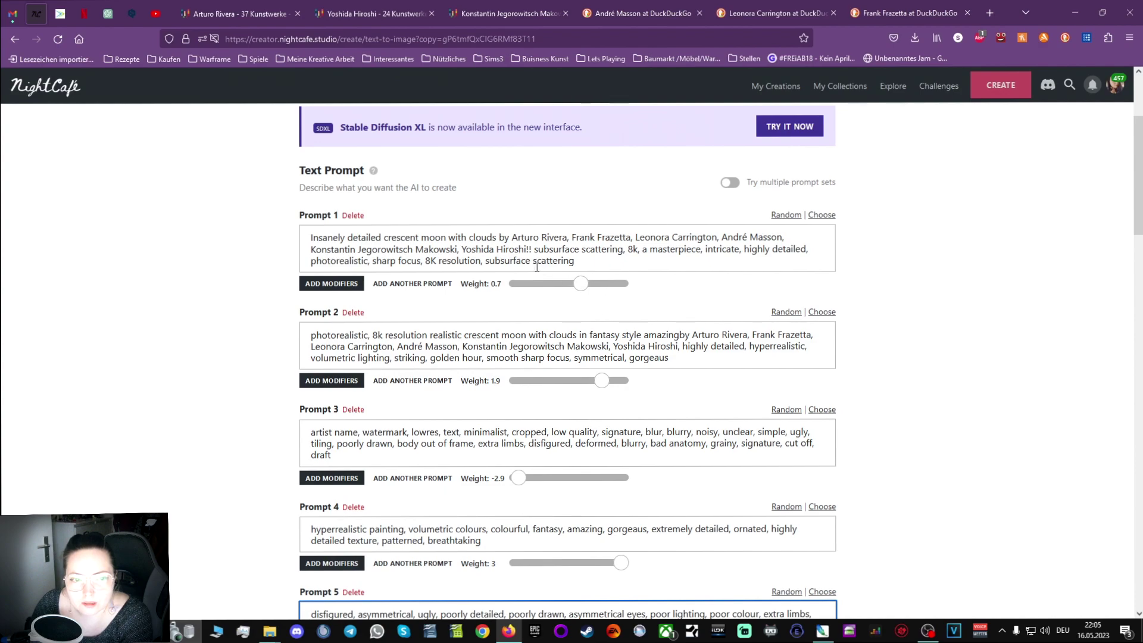
Remove "crescent moon with clouds" from Prompt 1 and "crescent moon with clouds in fantasy style amazing" from Prompt 2.
left_click_drag(381, 239, 492, 236)
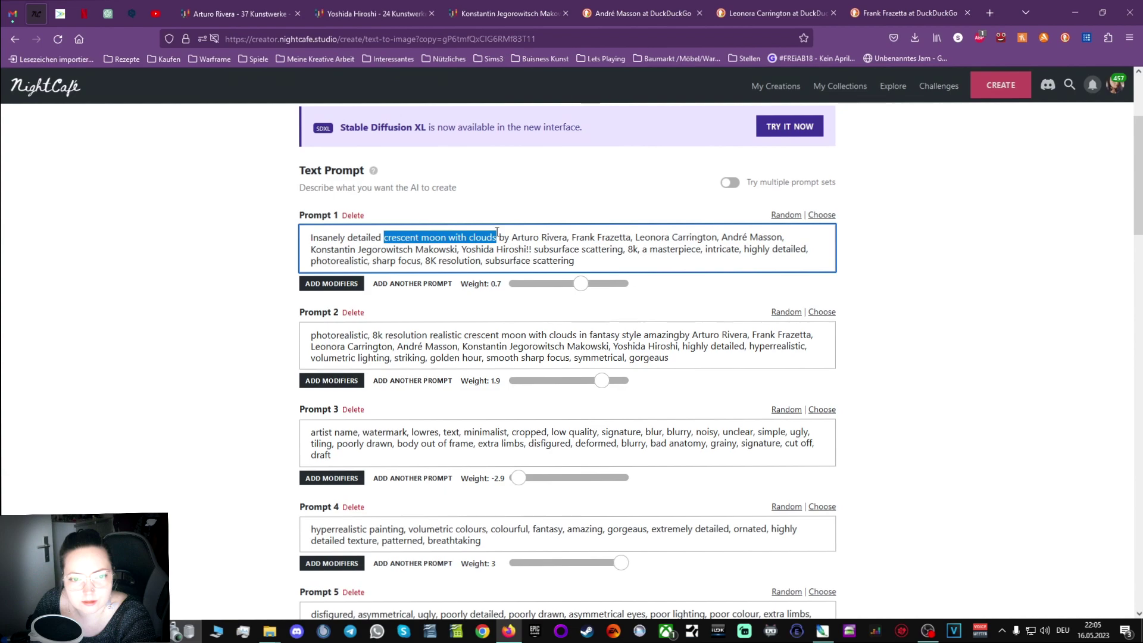
key("BackSpace")
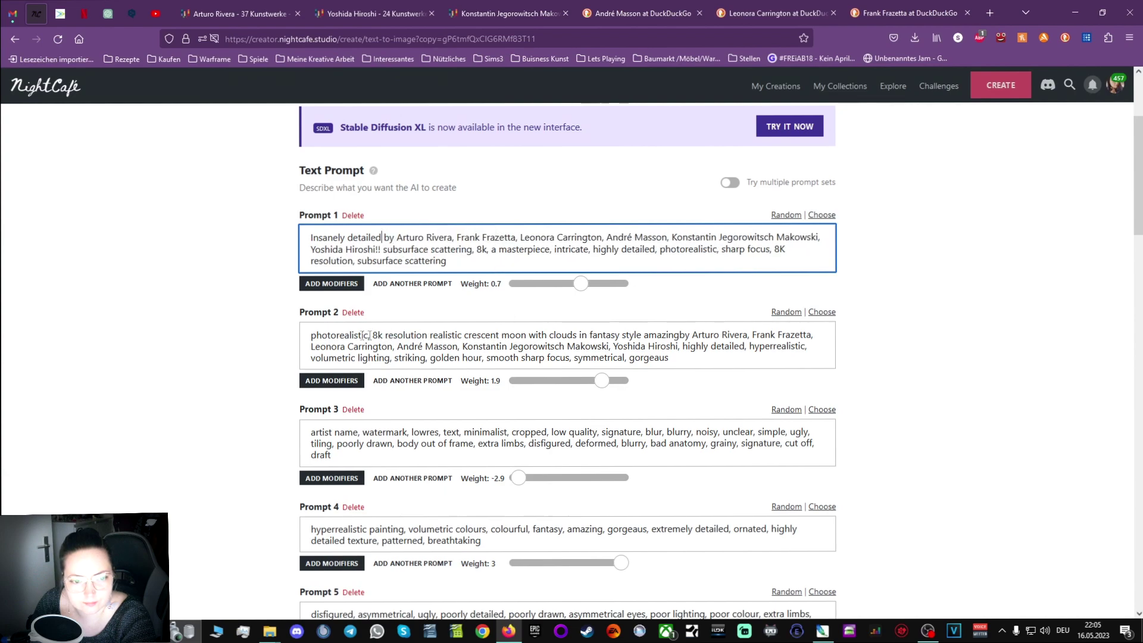
left_click_drag(462, 334, 676, 335)
key("BackSpace")
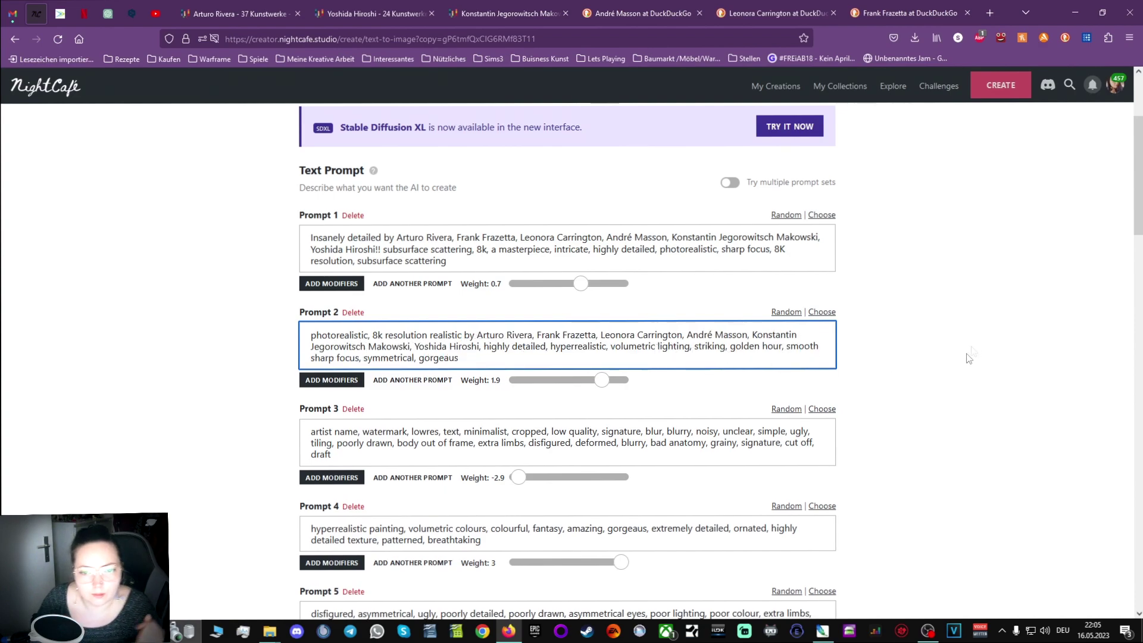
Replace the crescent moon start image with CIMG0371p.jpg from the library.
scroll(854, 492, "down", 10)
scroll(821, 257, "up", 3)
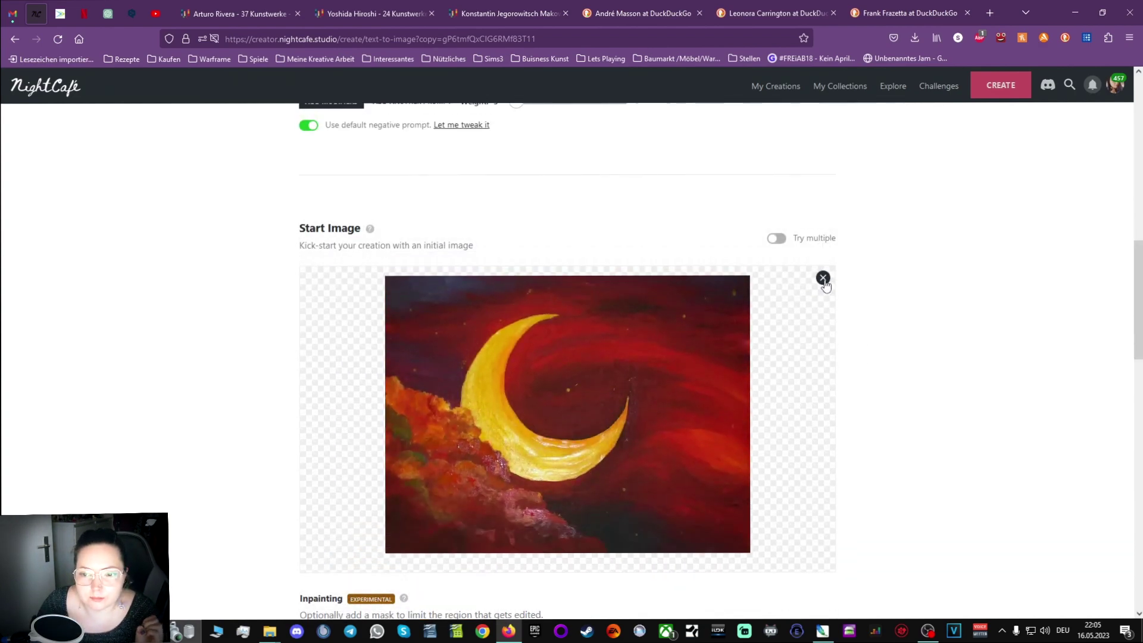
left_click(823, 279)
left_click(566, 299)
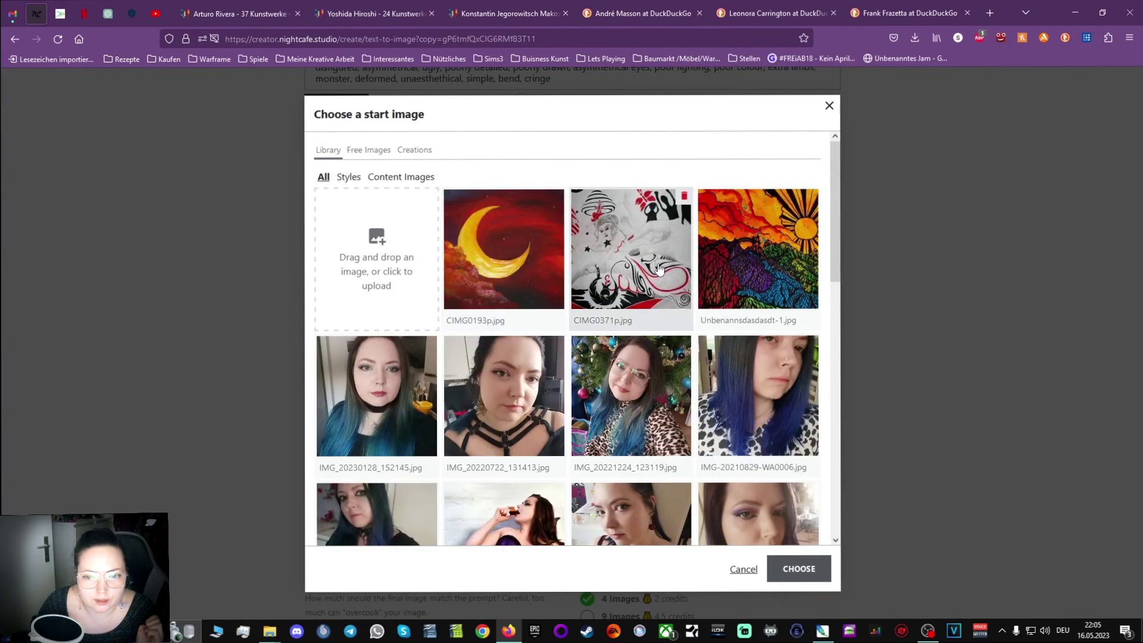
left_click(659, 269)
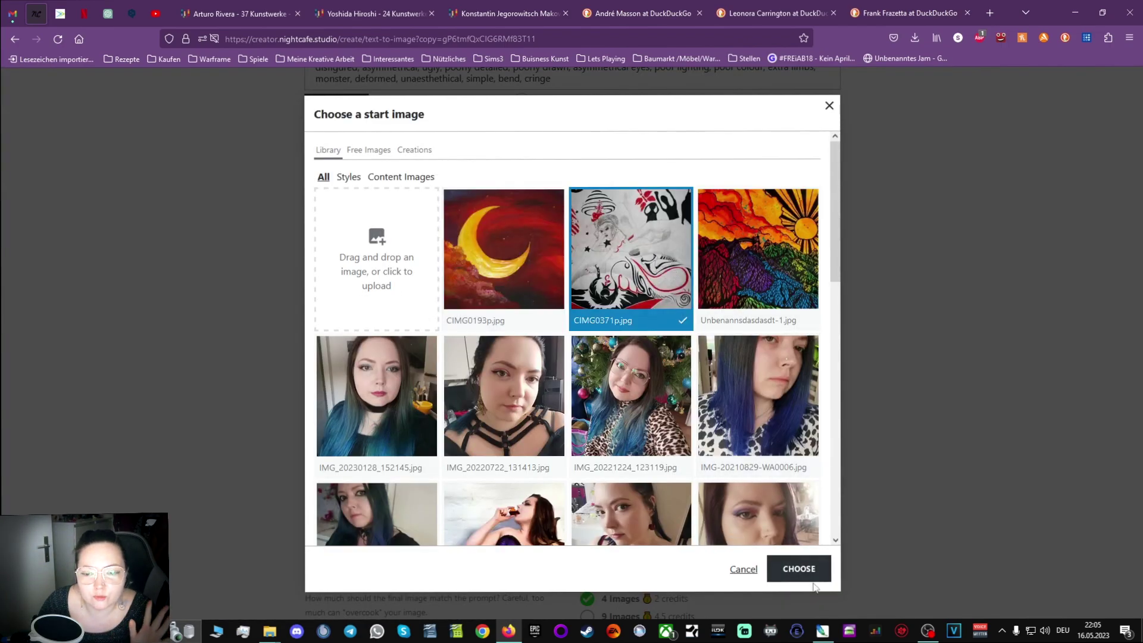
left_click(786, 563)
Review the prompts, keep 4 images, Stable Diffusion v1.5 and the K_LMS sampling method, and submit the Stable creation.
scroll(859, 377, "up", 5)
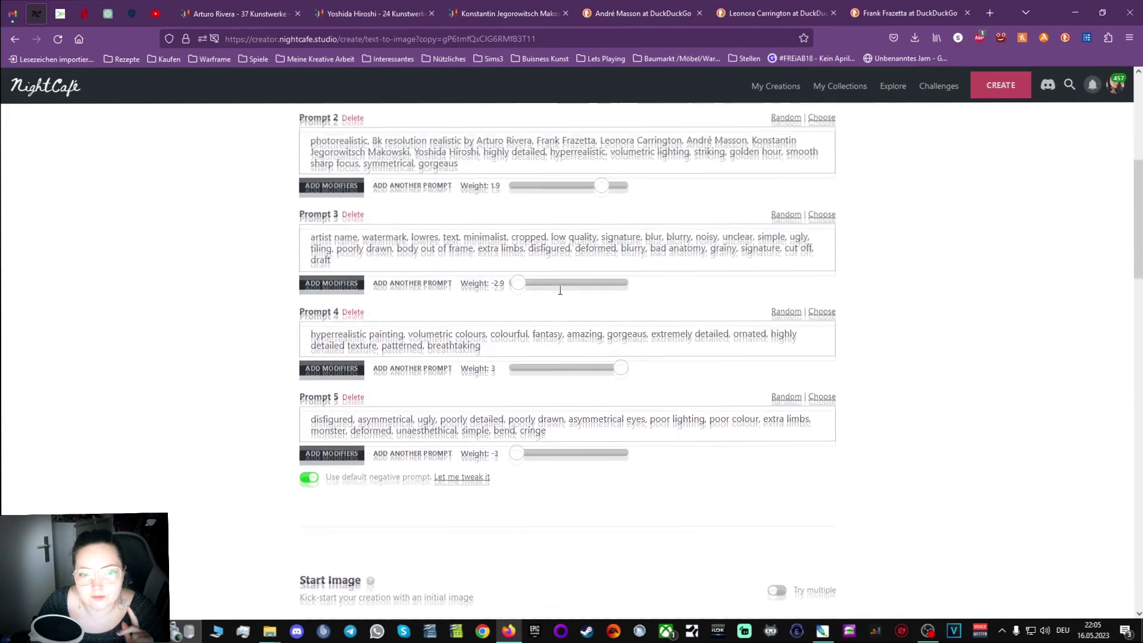
scroll(916, 420, "up", 3)
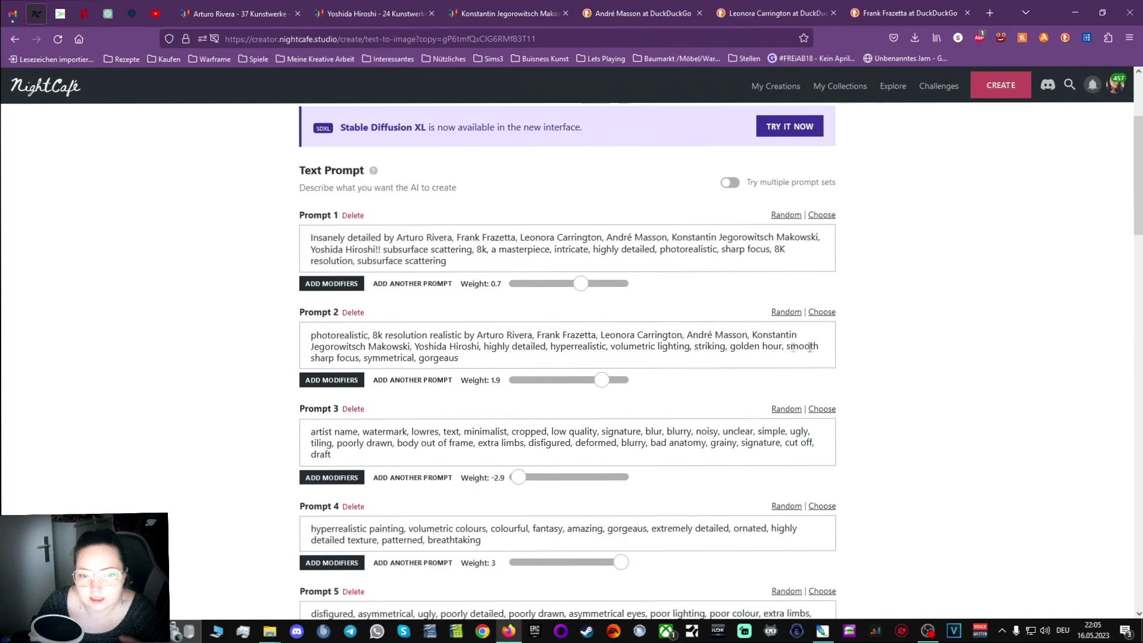
scroll(908, 377, "down", 10)
scroll(772, 427, "down", 3)
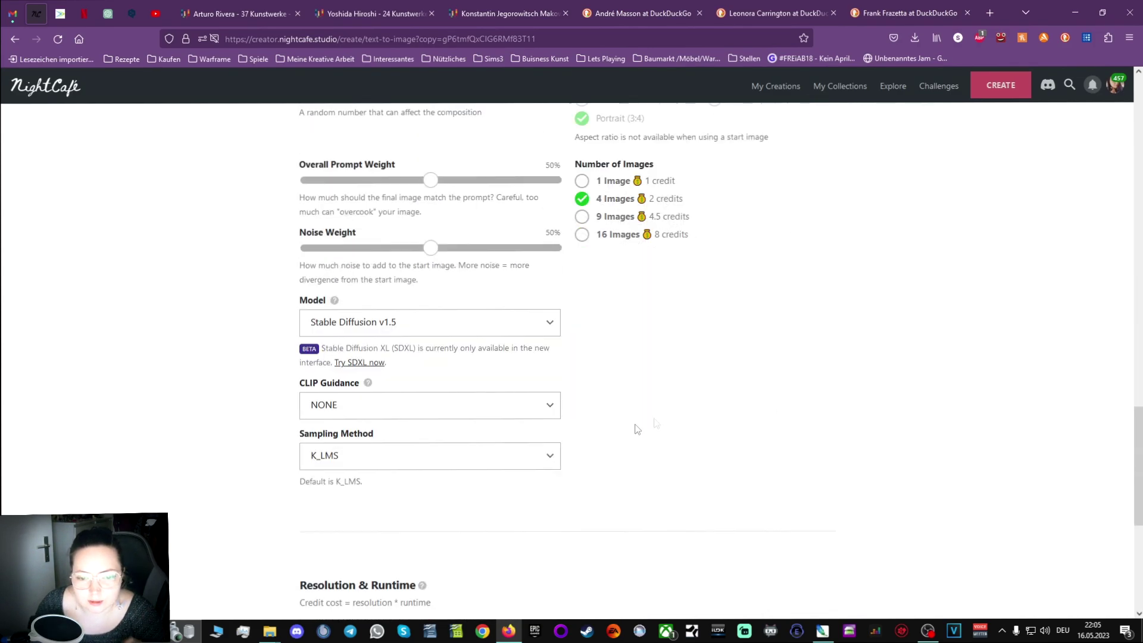
scroll(637, 429, "down", 5)
left_click(559, 556)
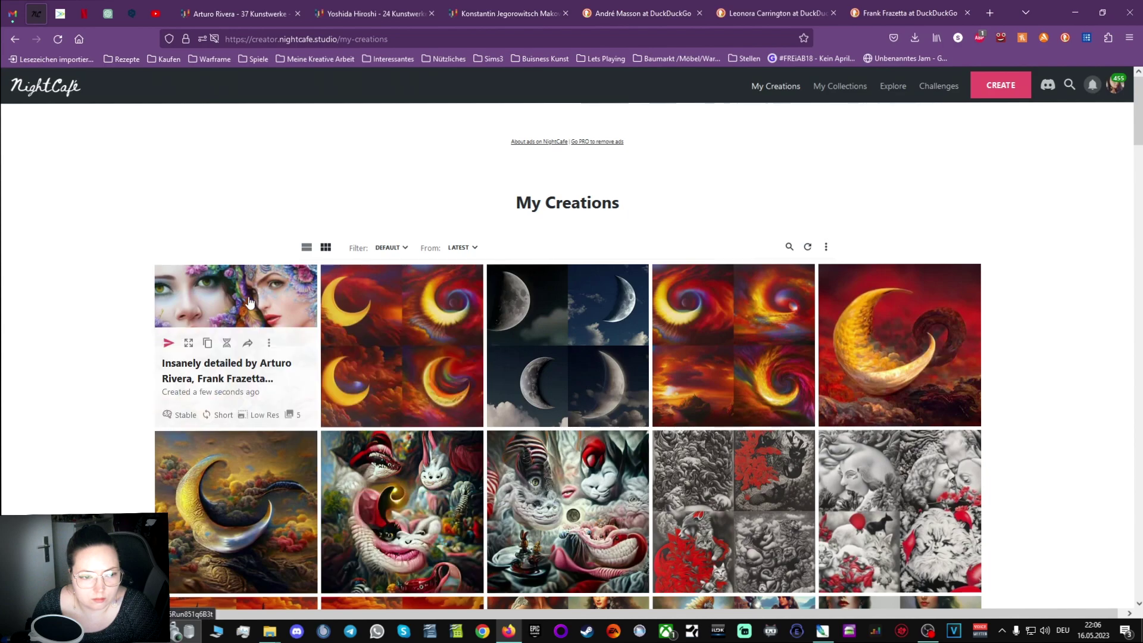
Open the newest creation with the floral faces and view its second image on its own.
left_click(244, 299)
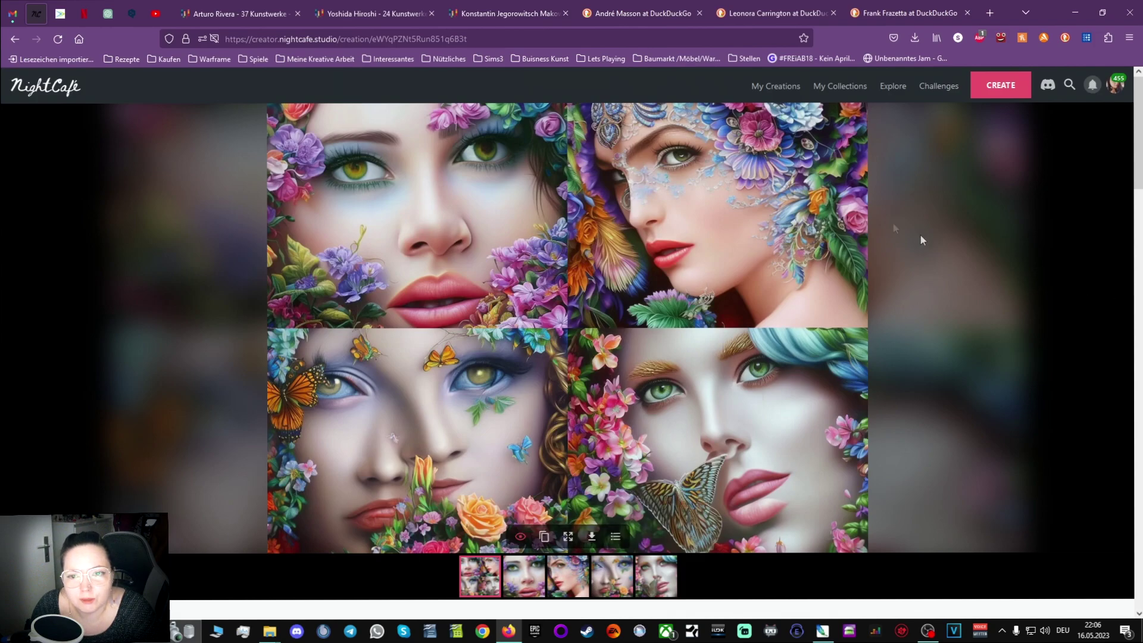
left_click(568, 576)
scroll(483, 296, "down", 2)
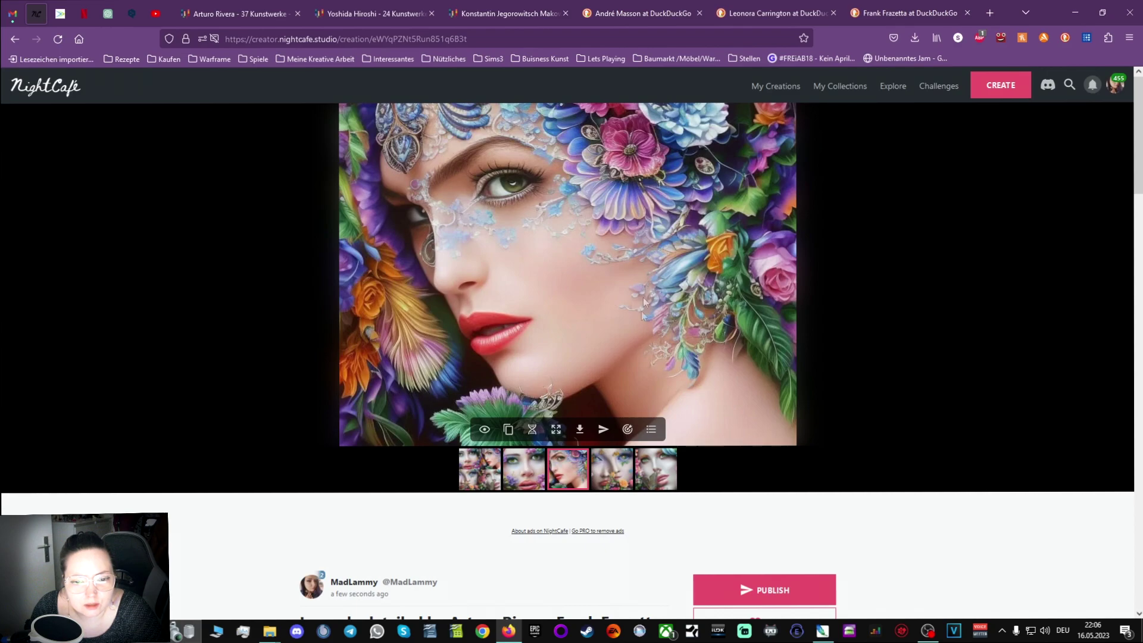
Examine the creation's output images, text prompts, start image and generation settings.
scroll(887, 491, "down", 8)
scroll(890, 489, "down", 12)
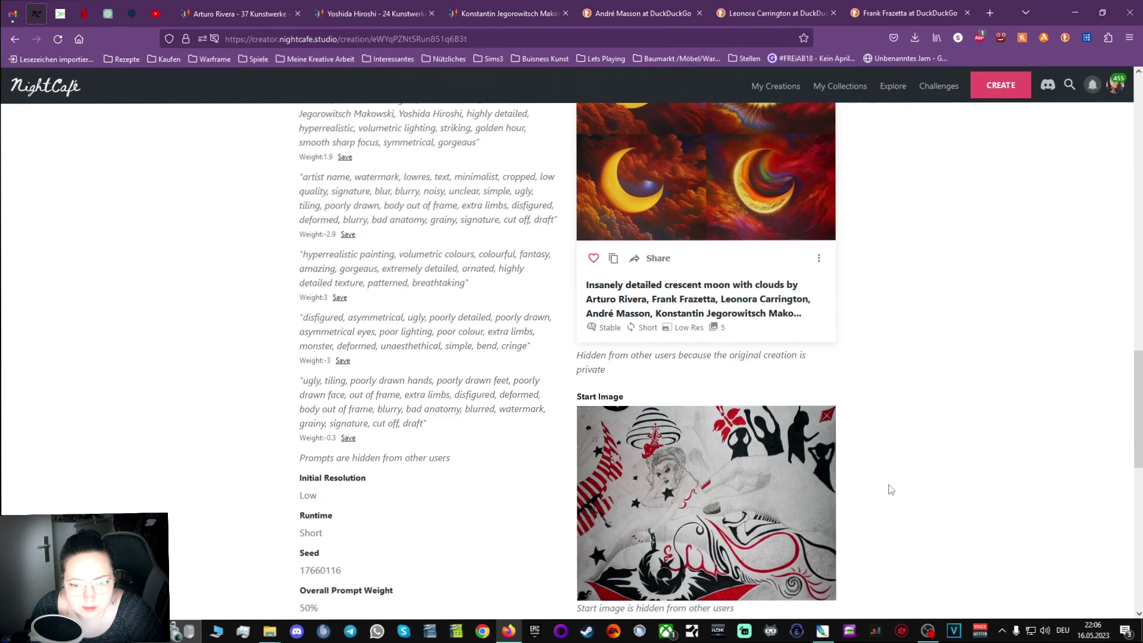
scroll(890, 489, "down", 1)
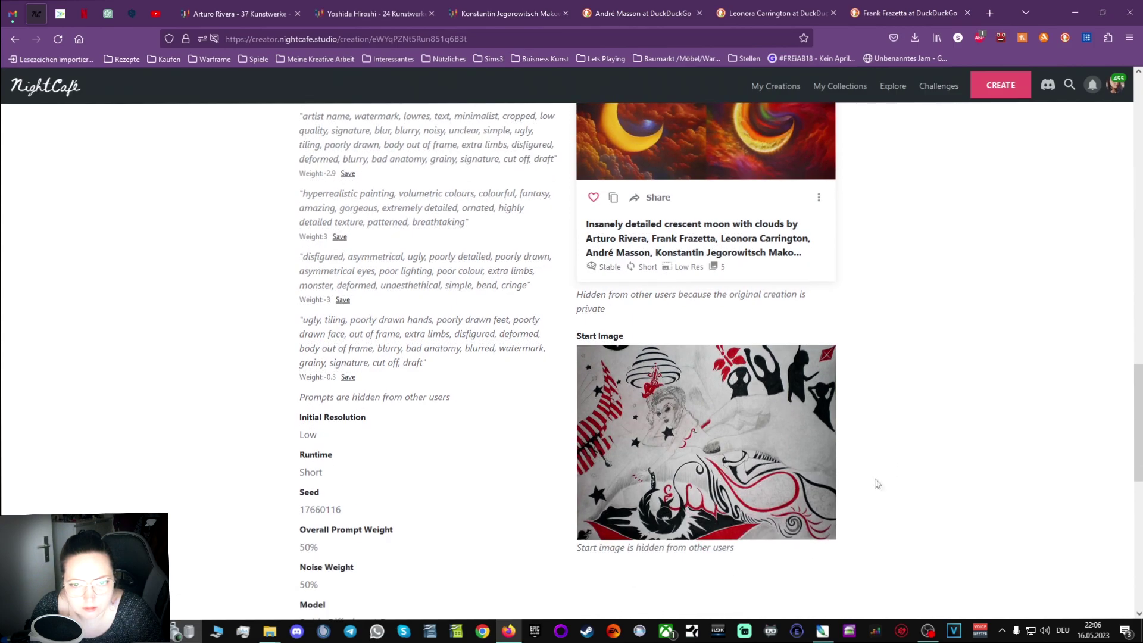
scroll(875, 480, "up", 6)
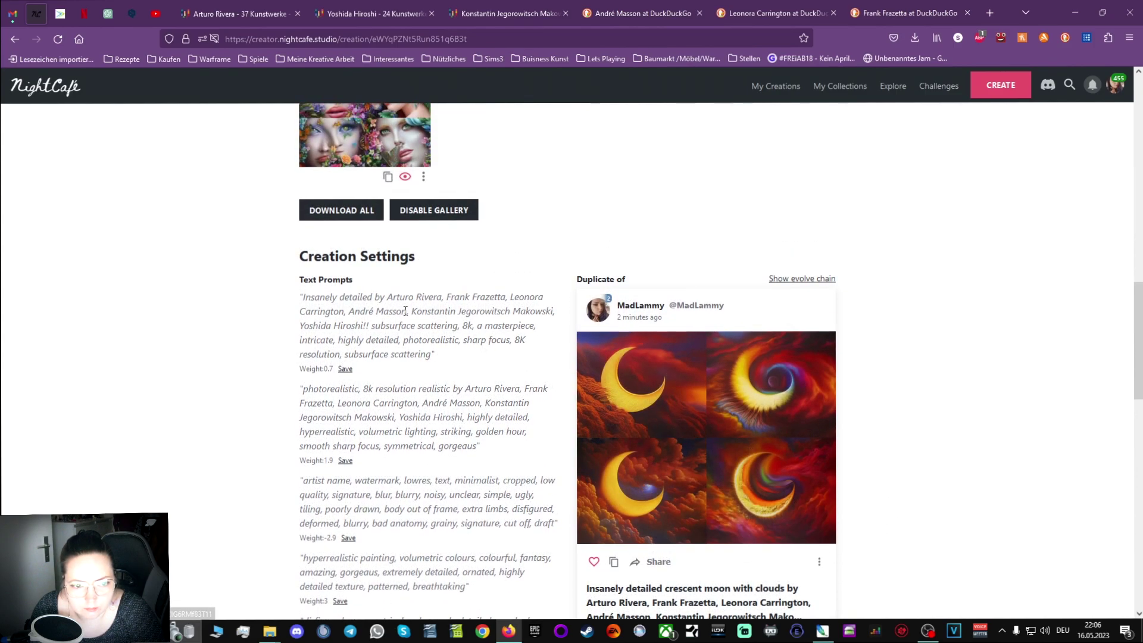
scroll(433, 304, "up", 8)
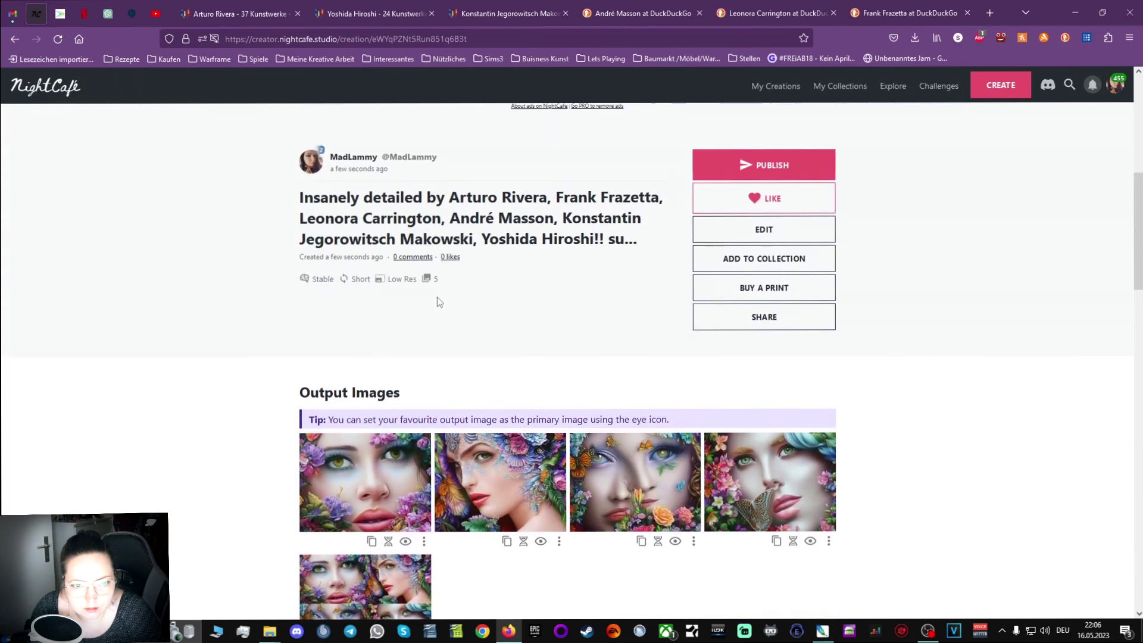
scroll(438, 297, "up", 4)
scroll(458, 292, "down", 2)
scroll(470, 334, "up", 4)
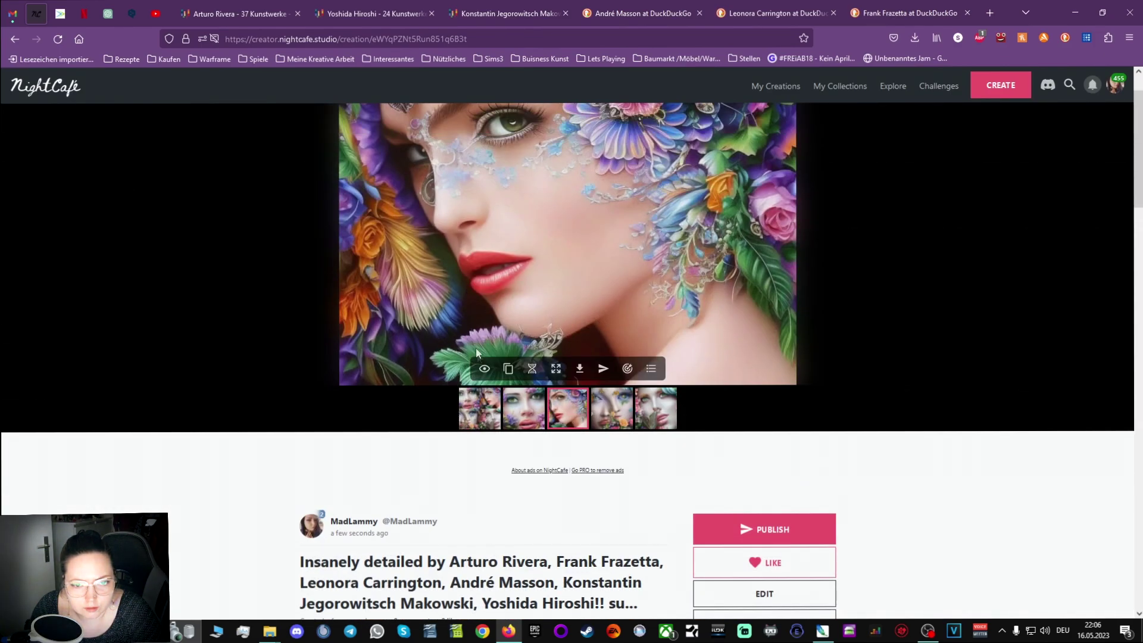
left_click(508, 369)
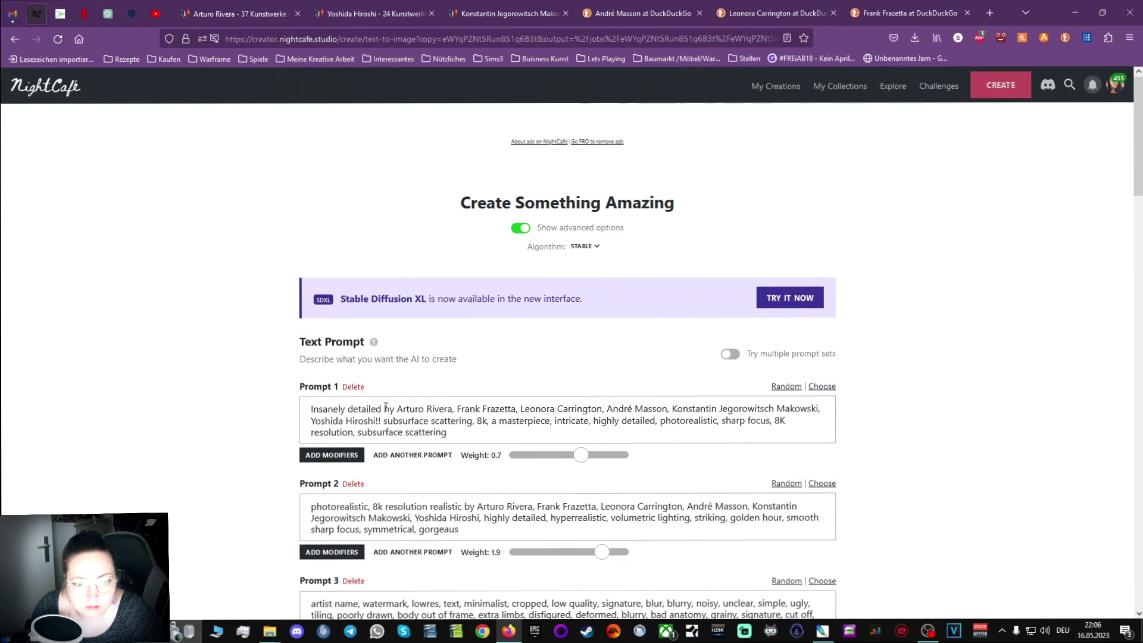
scroll(857, 459, "down", 20)
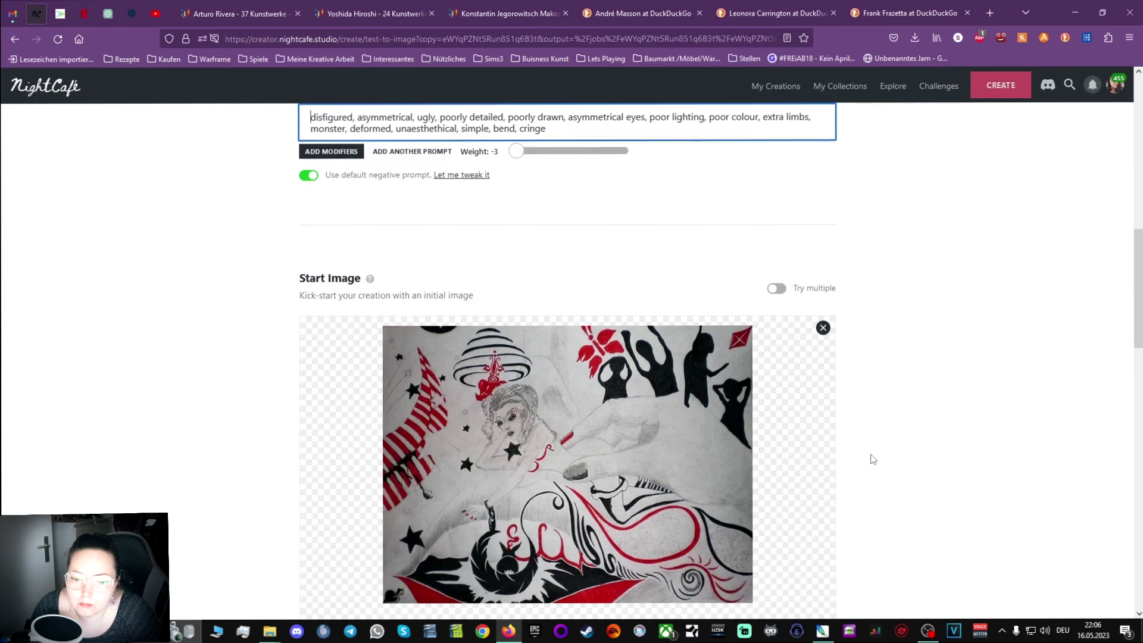
scroll(873, 459, "up", 15)
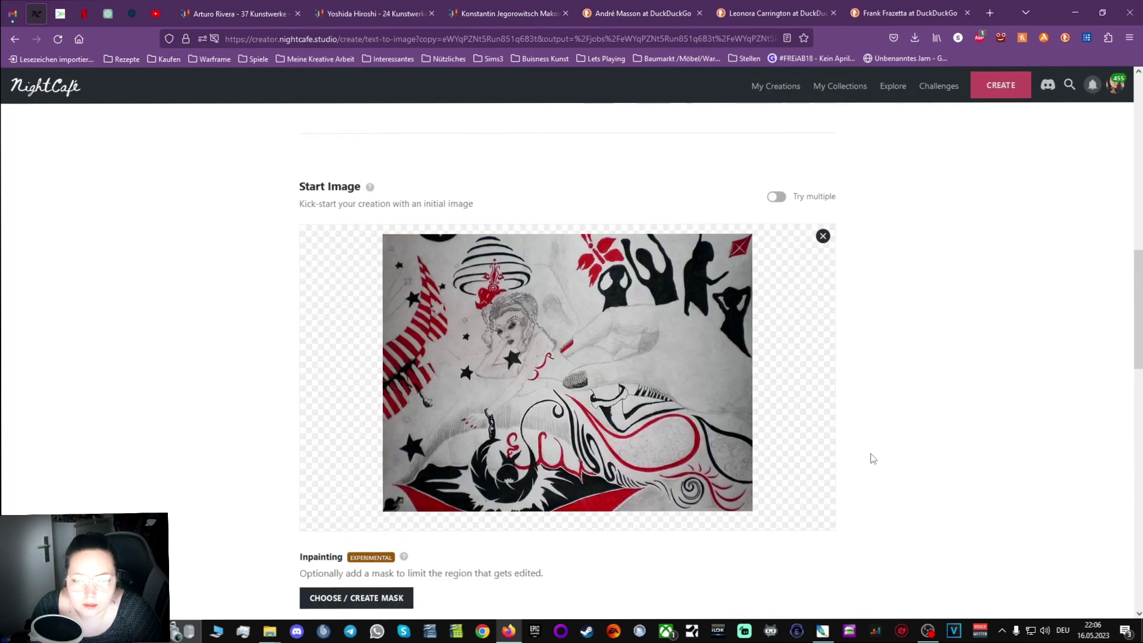
scroll(873, 458, "down", 4)
scroll(882, 464, "up", 8)
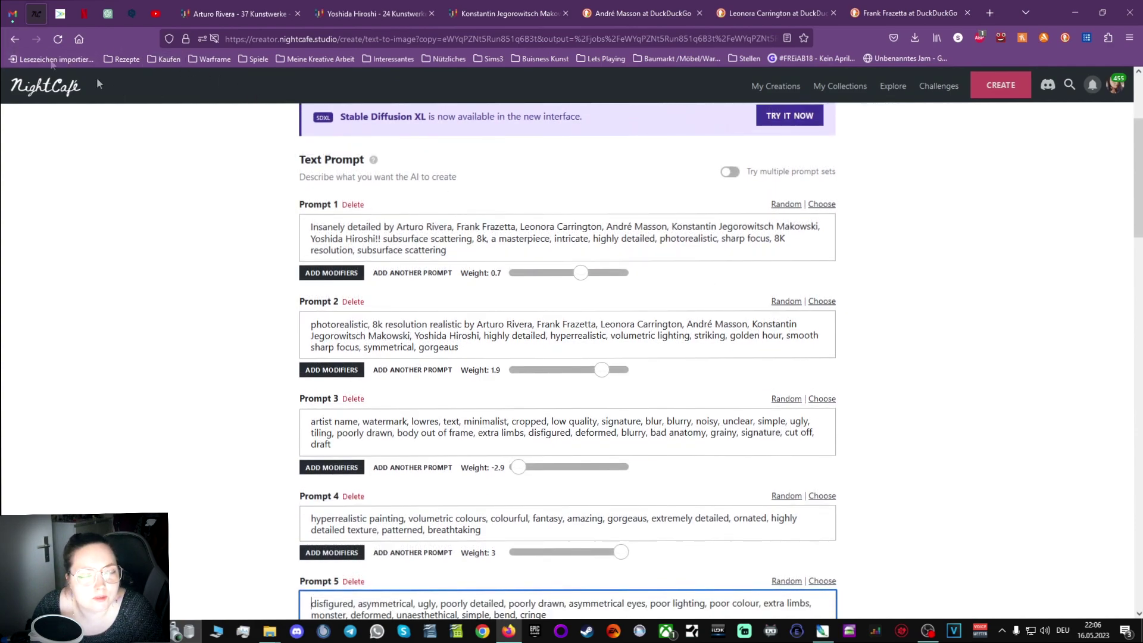
left_click(6, 41)
left_click(612, 361)
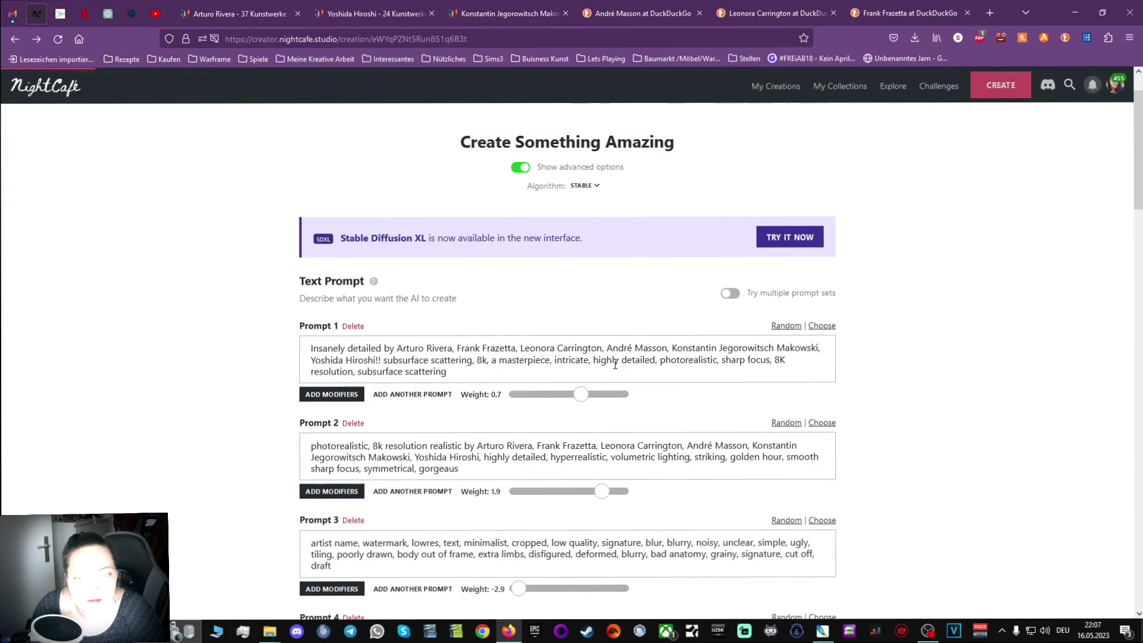
Go back to My Creations, close the blubb.jpg preview, and duplicate the newest creation with the floral faces.
left_click(15, 39)
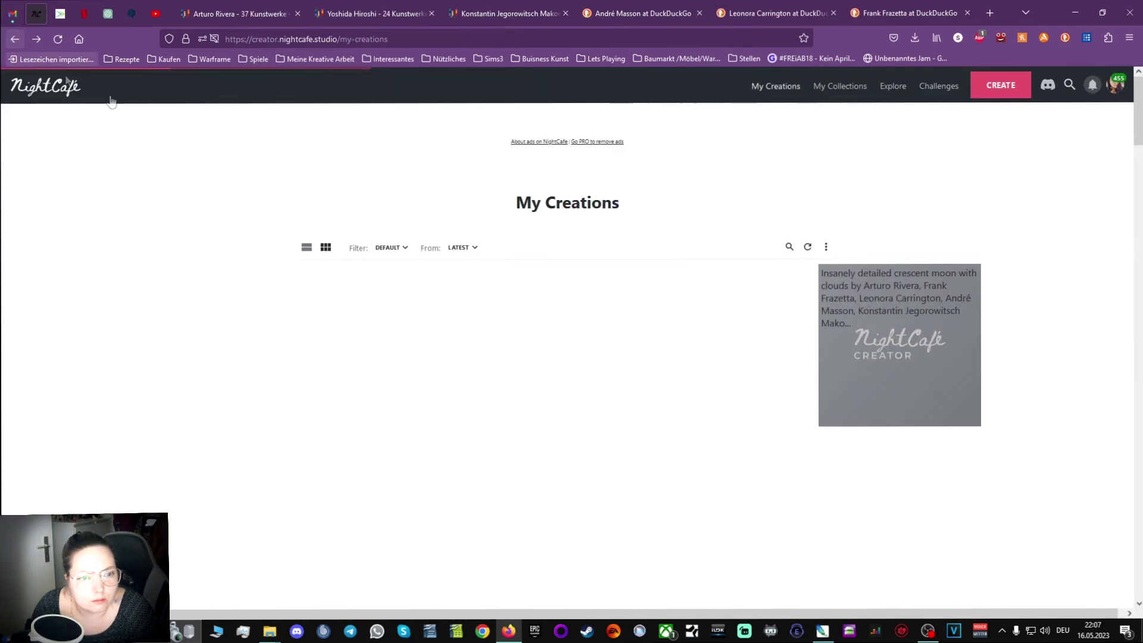
scroll(1077, 518, "down", 5)
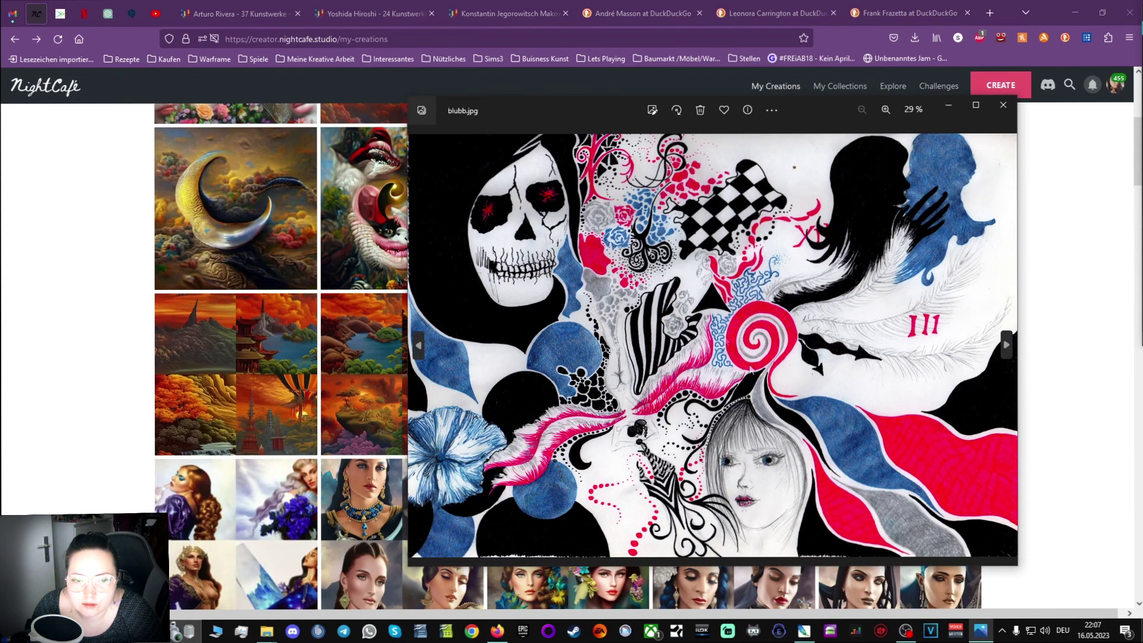
left_click(1003, 106)
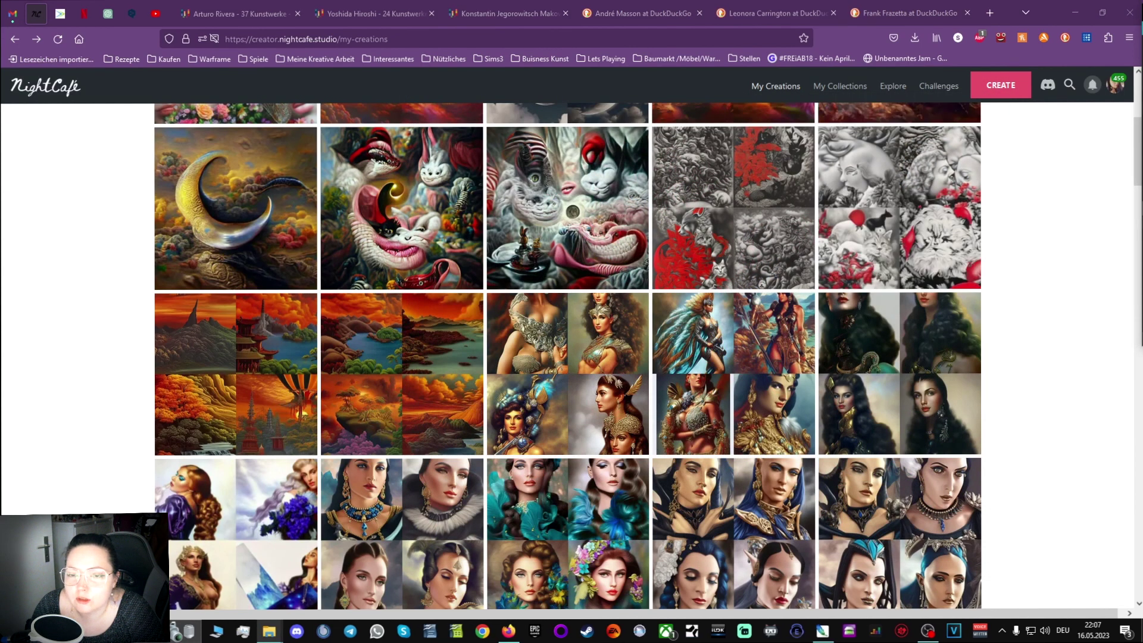
scroll(1053, 156, "up", 5)
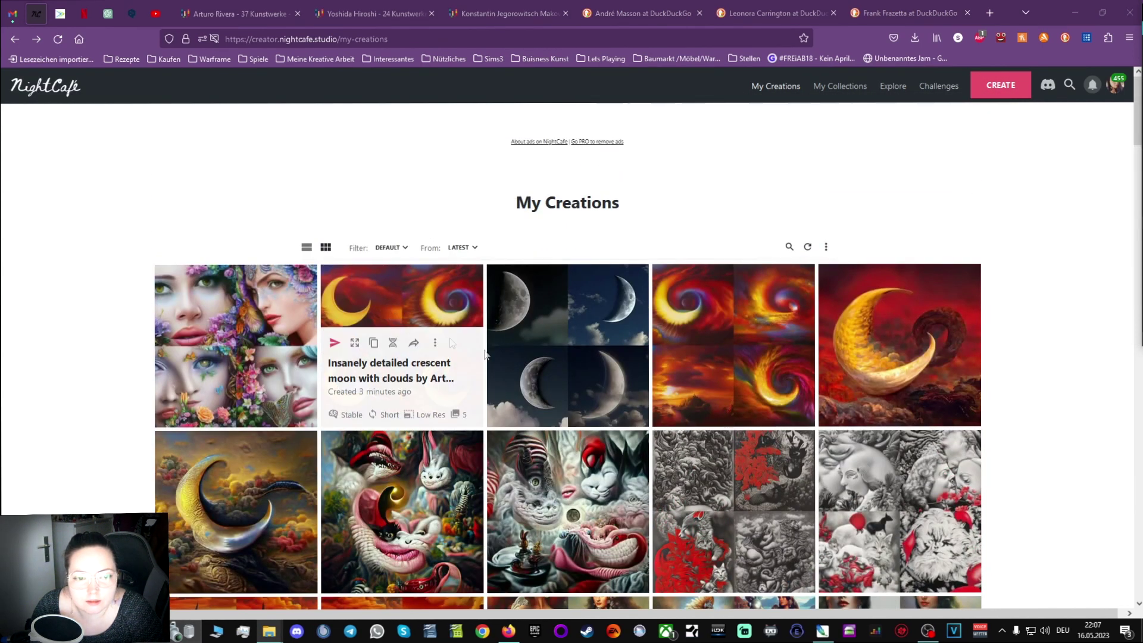
mouse_move(418, 289)
mouse_move(298, 301)
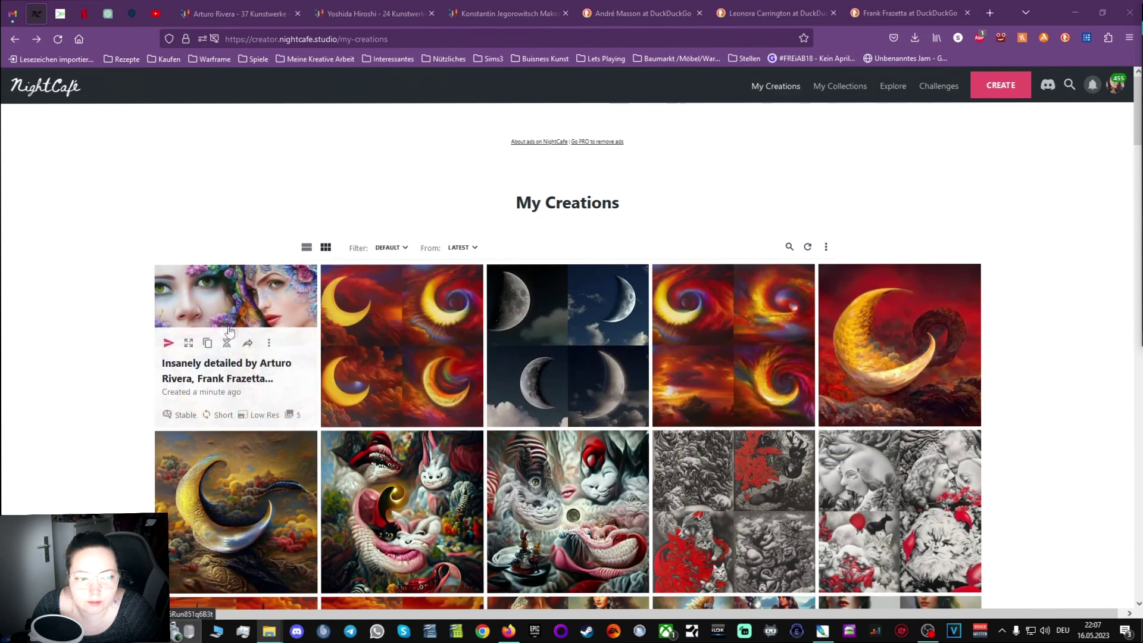
left_click(208, 344)
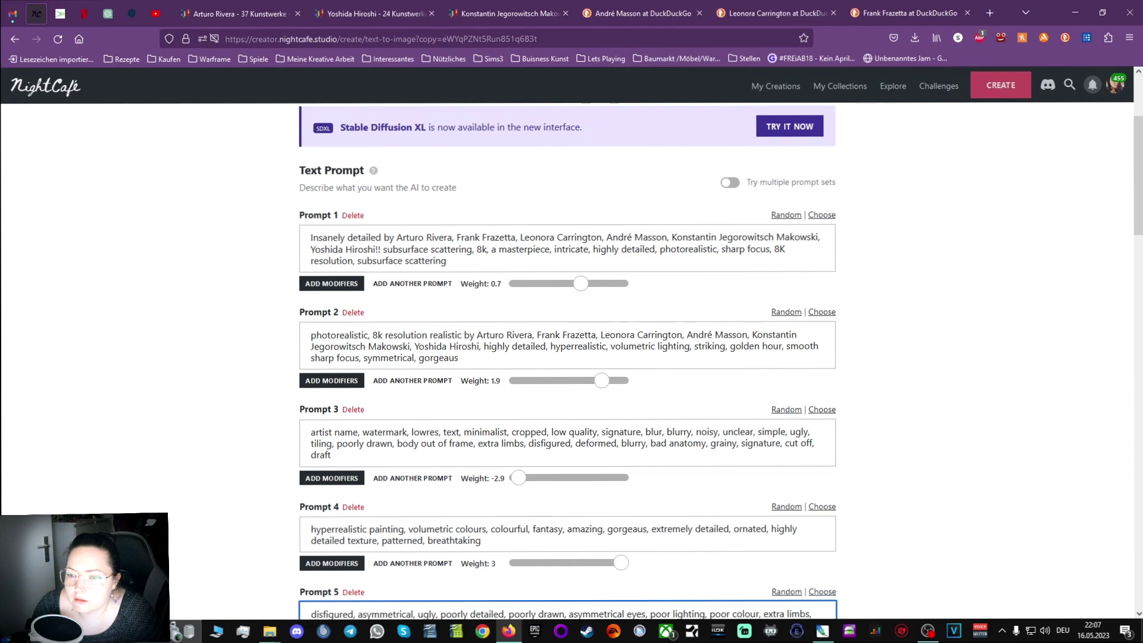
Remove the current start image and upload the painting CIMG0242p.jpg from the file explorer into the start image library.
scroll(857, 381, "down", 10)
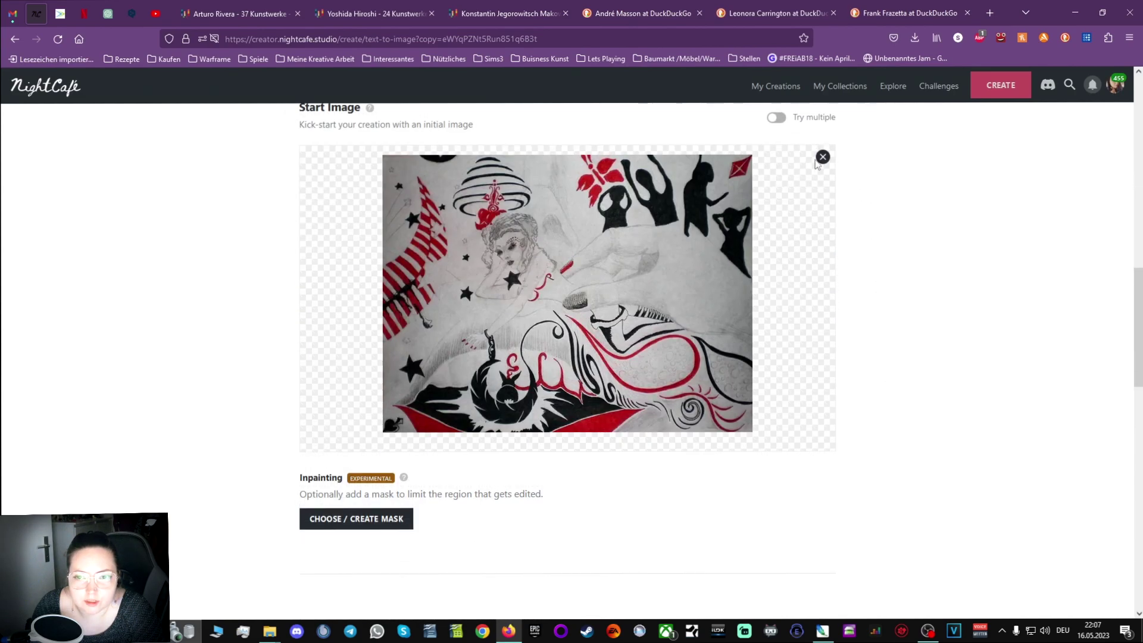
left_click(822, 157)
left_click(535, 178)
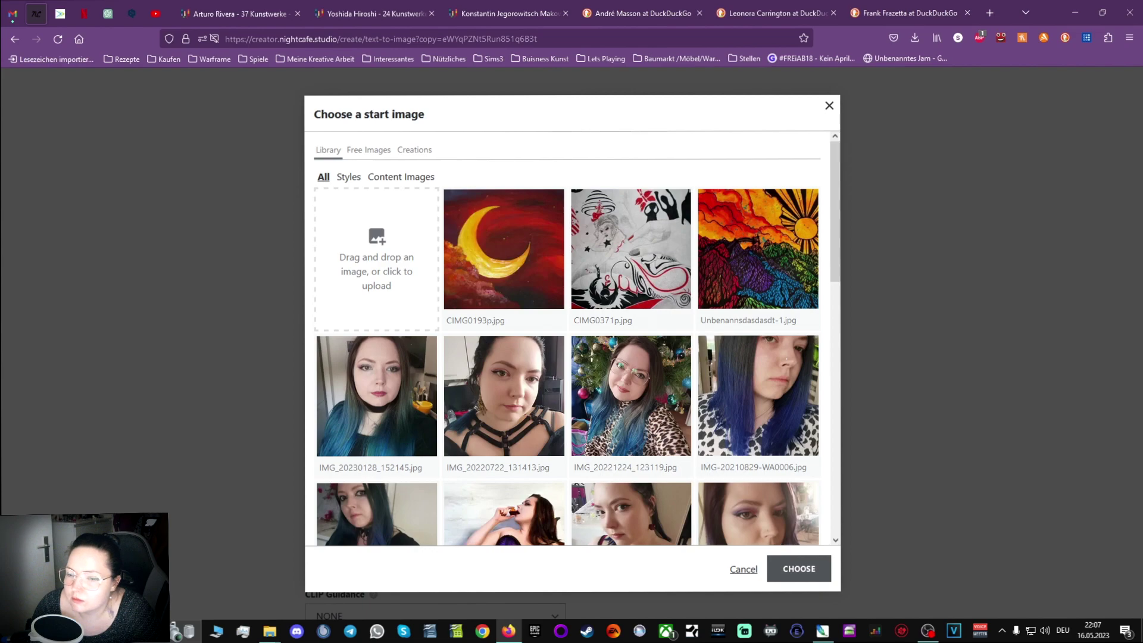
left_click(269, 631)
left_click_drag(452, 244, 410, 249)
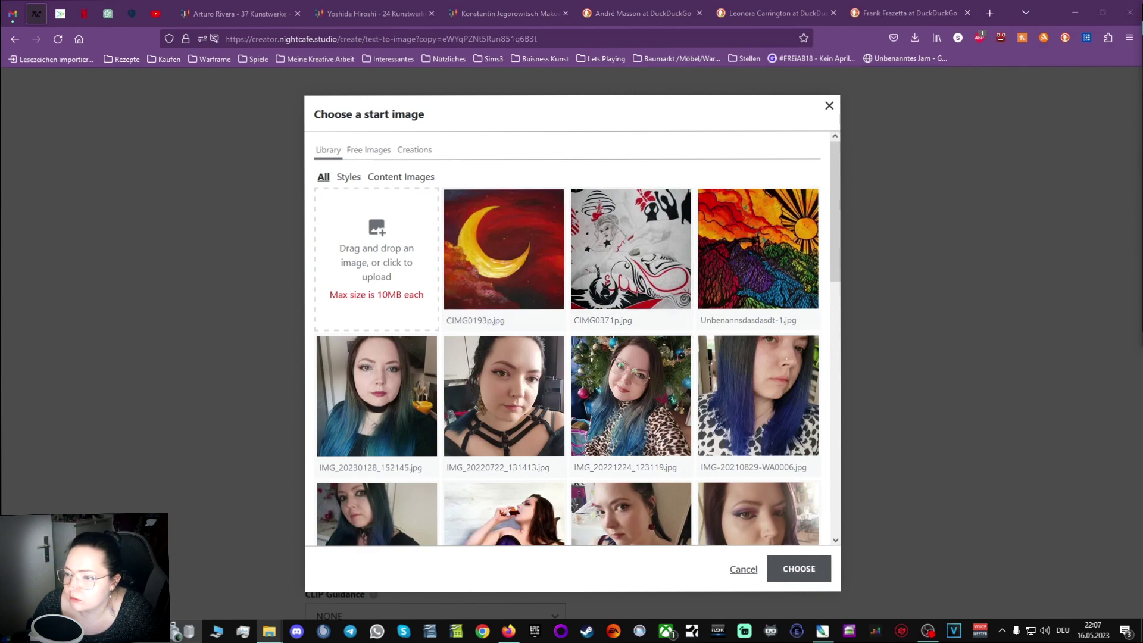
left_click_drag(695, 236, 426, 295)
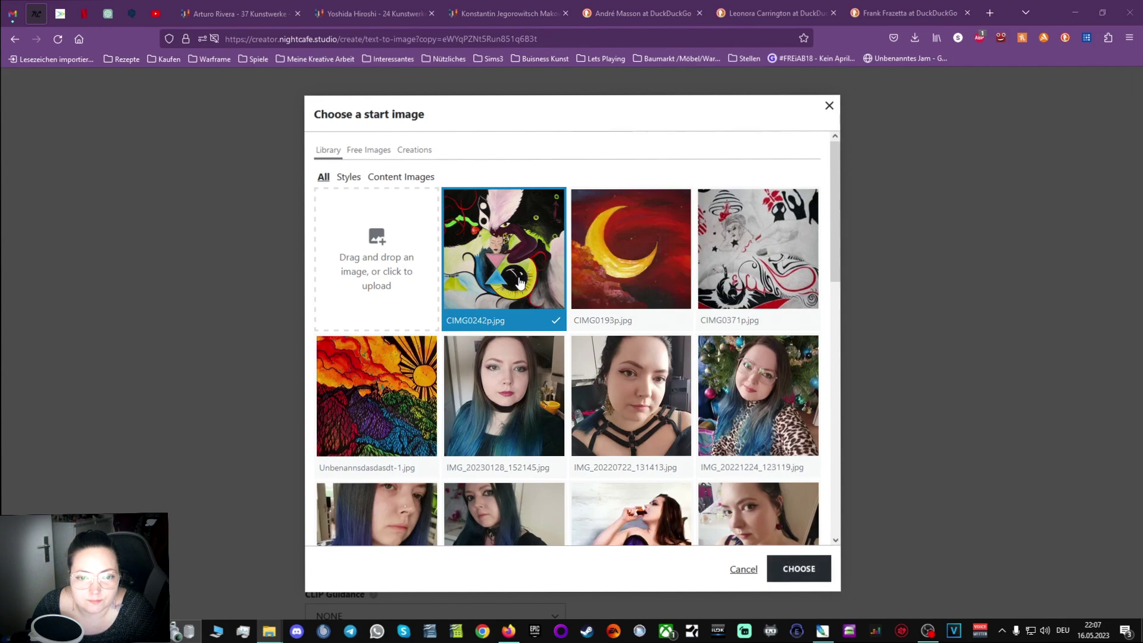
Use the uploaded CIMG0242p.jpg from the library as the creation's start image.
left_click(410, 218)
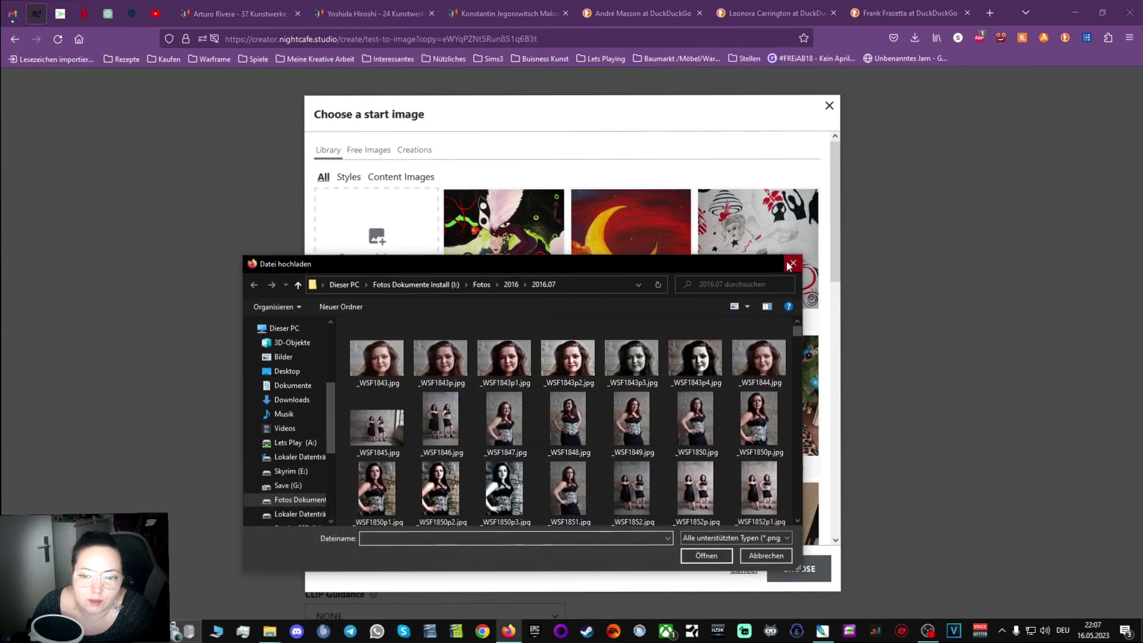
key("Escape")
left_click(503, 250)
left_click(799, 569)
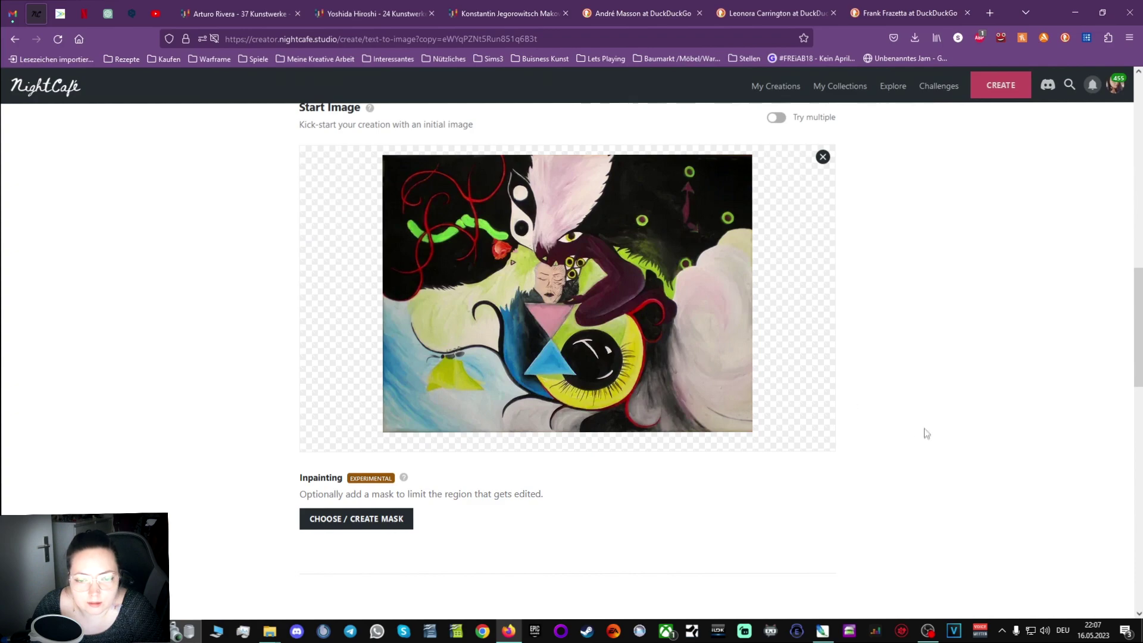
Keep 4 images, Stable Diffusion v1.5, K_LMS sampling, short runtime and Low Res, and submit the creation.
scroll(926, 421, "down", 5)
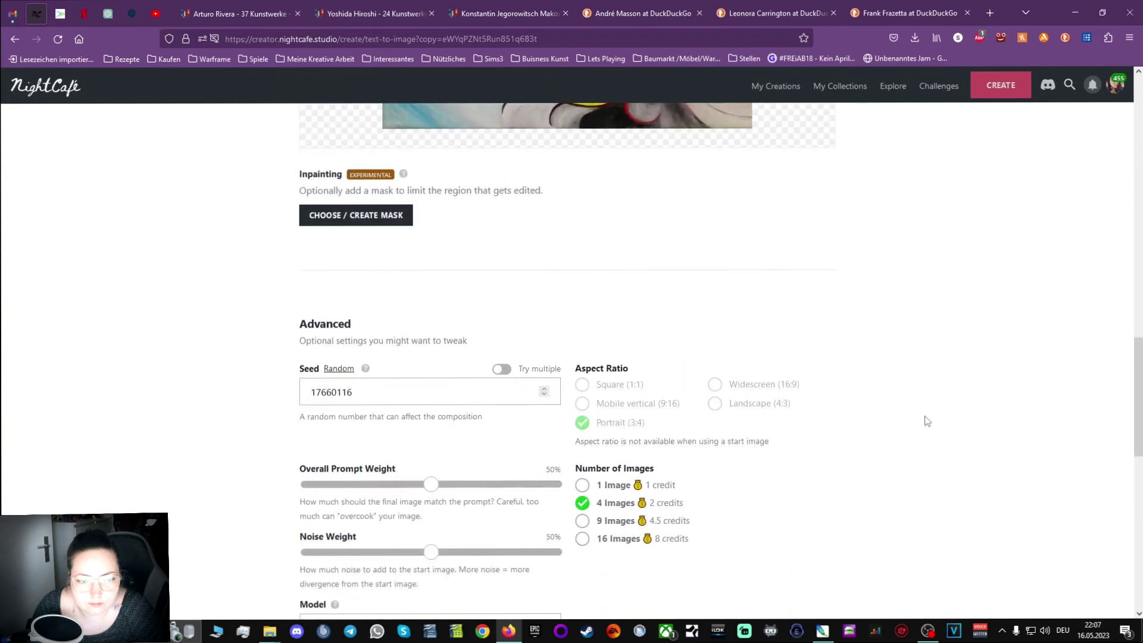
scroll(938, 412, "down", 5)
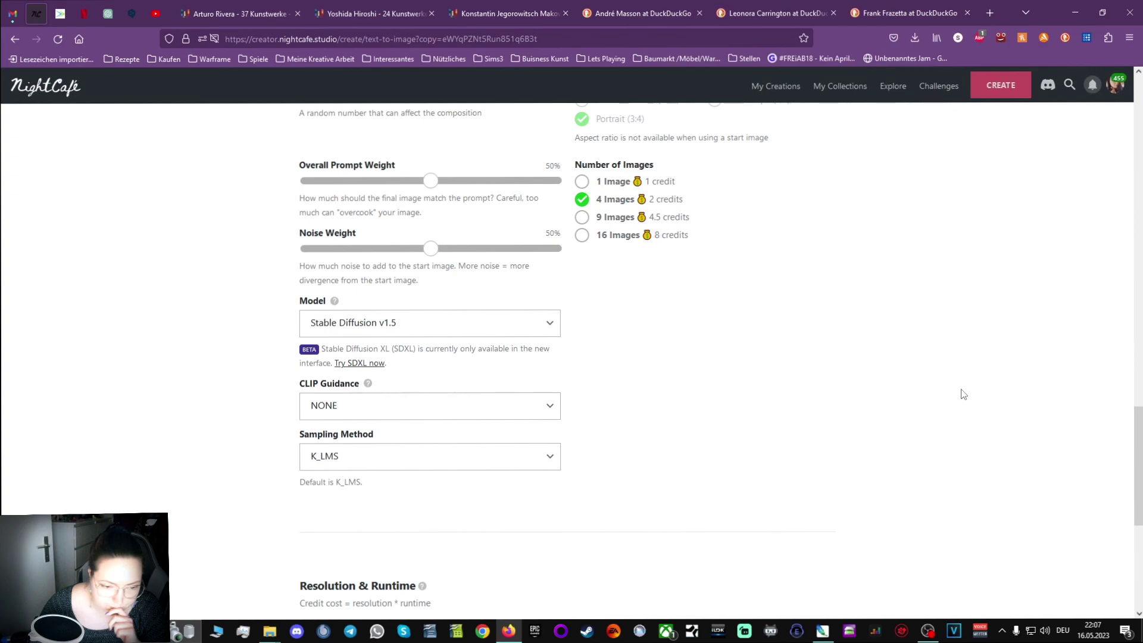
scroll(962, 393, "down", 4)
scroll(744, 386, "down", 2)
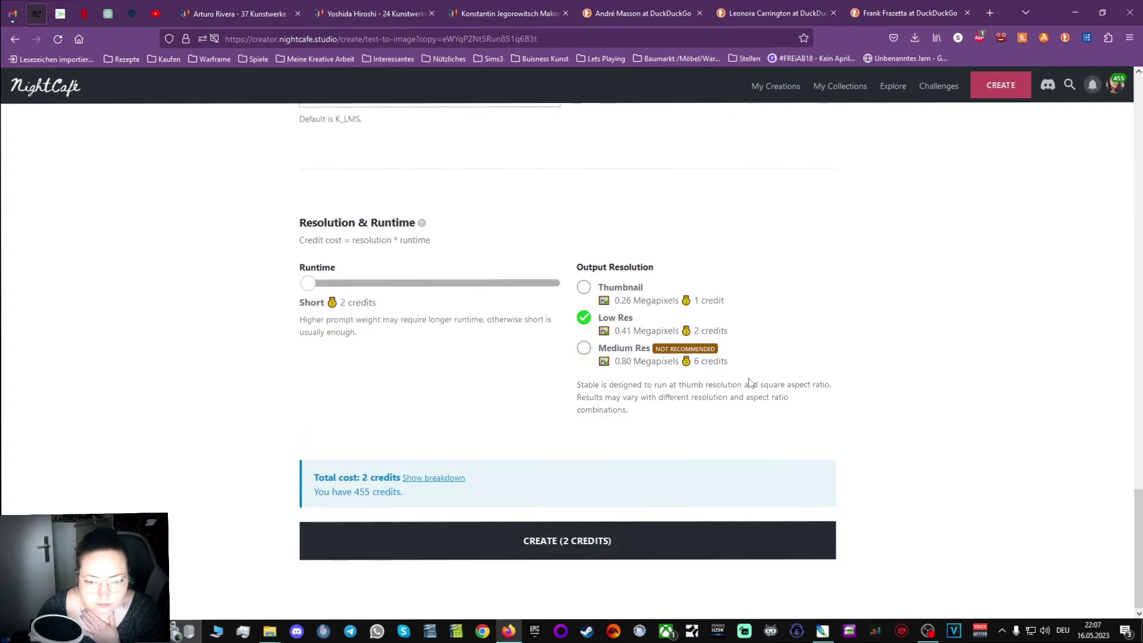
left_click(653, 540)
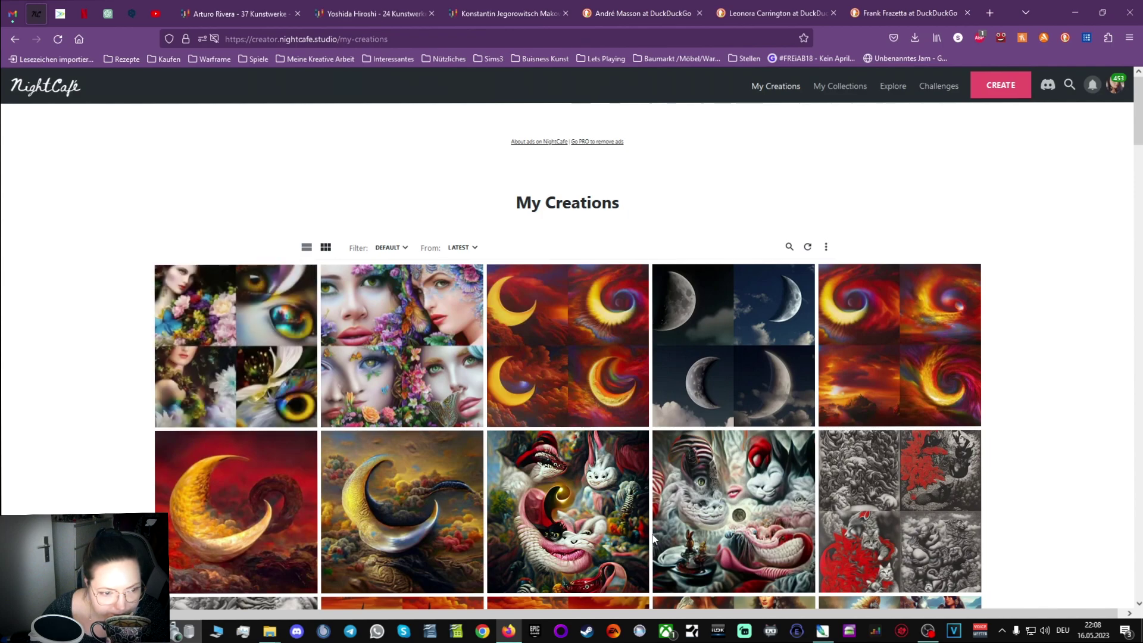
Open the newest creation with the eyes and flowers, compare its four images individually, and return to its grid overview.
left_click(240, 297)
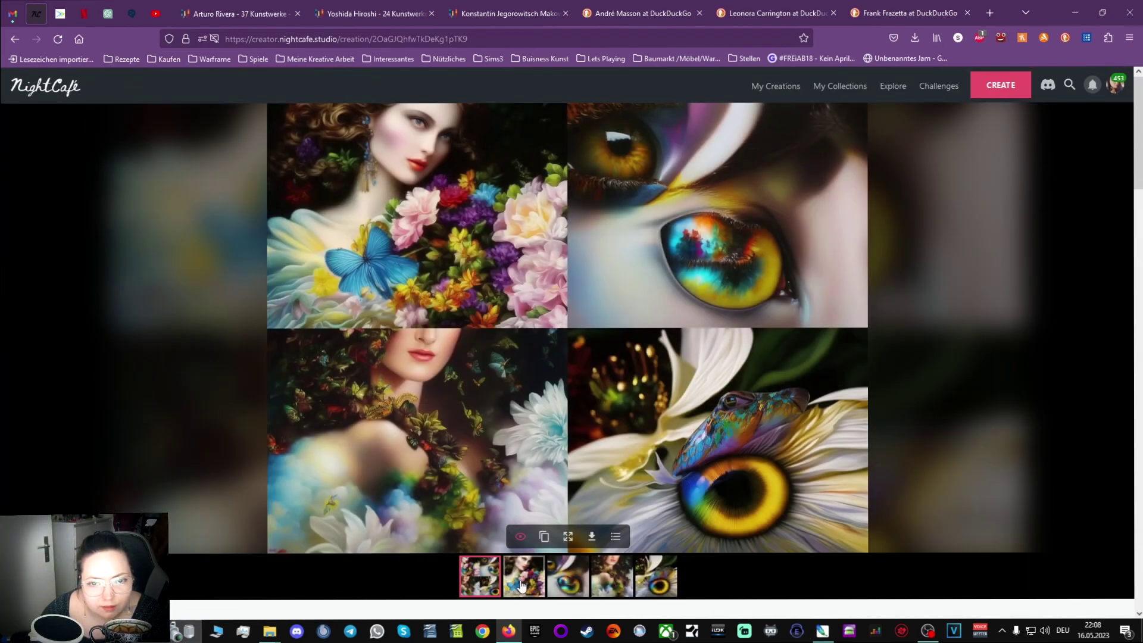
left_click(522, 587)
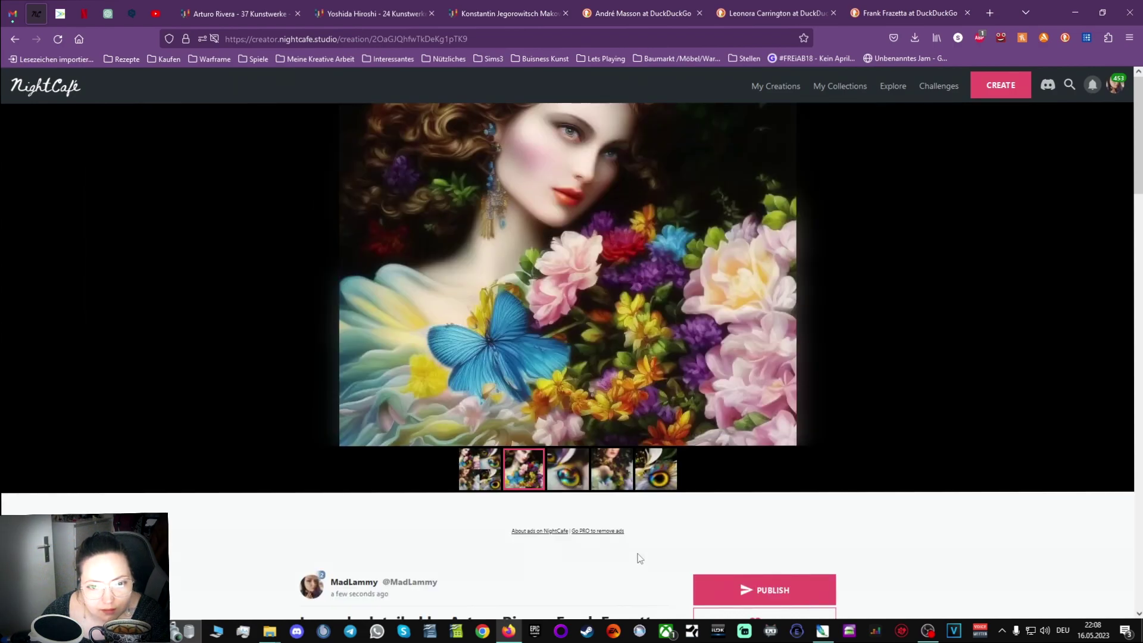
left_click(574, 475)
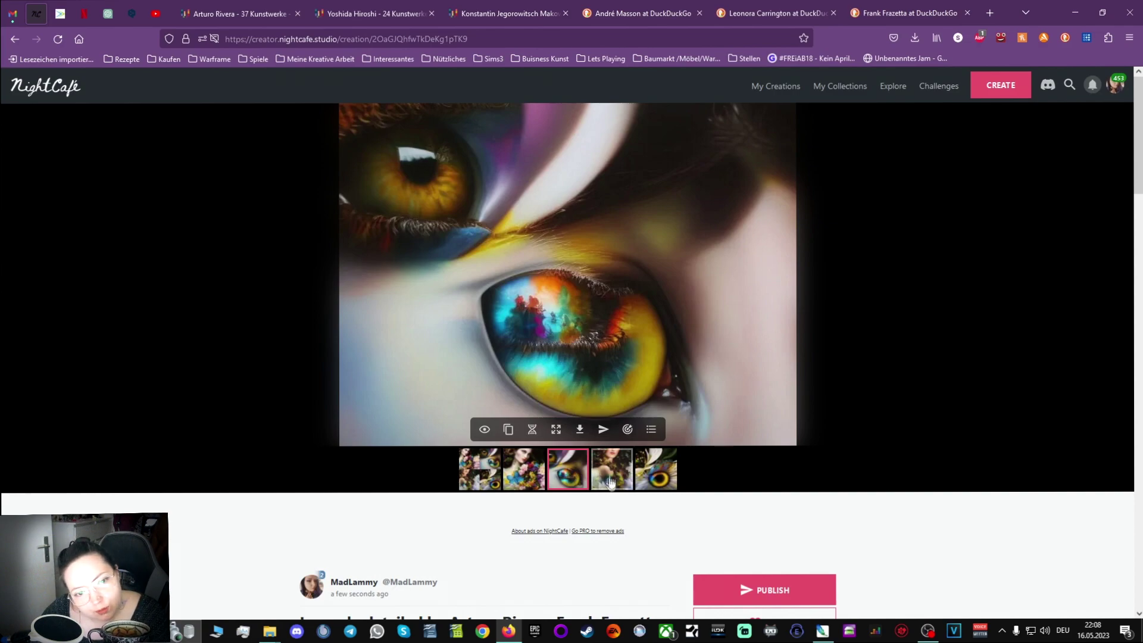
left_click(611, 483)
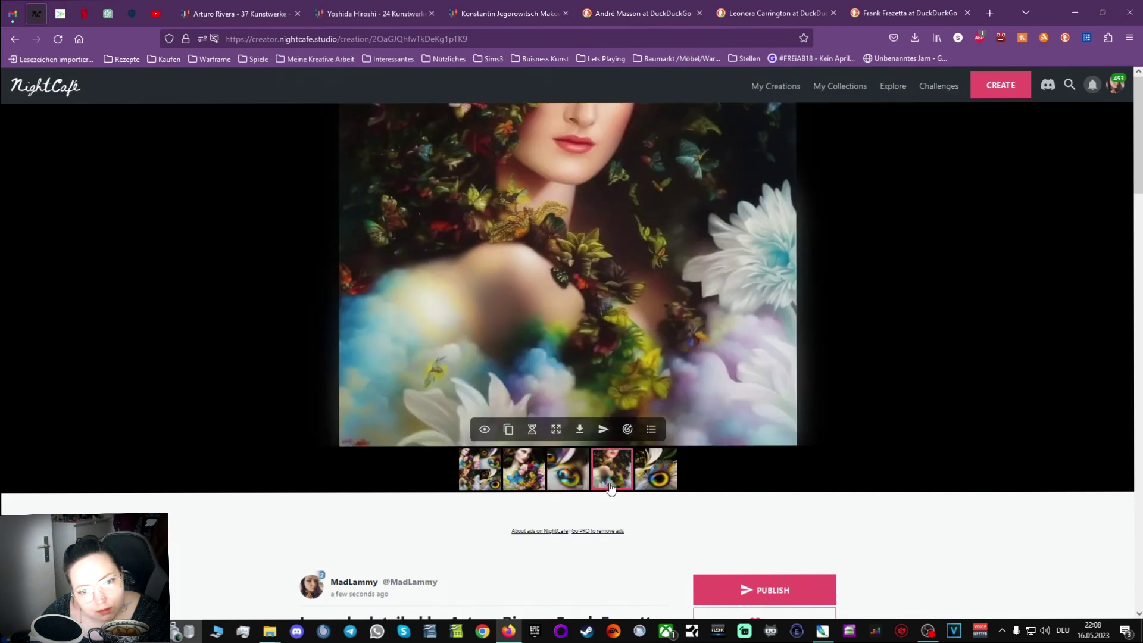
left_click(657, 483)
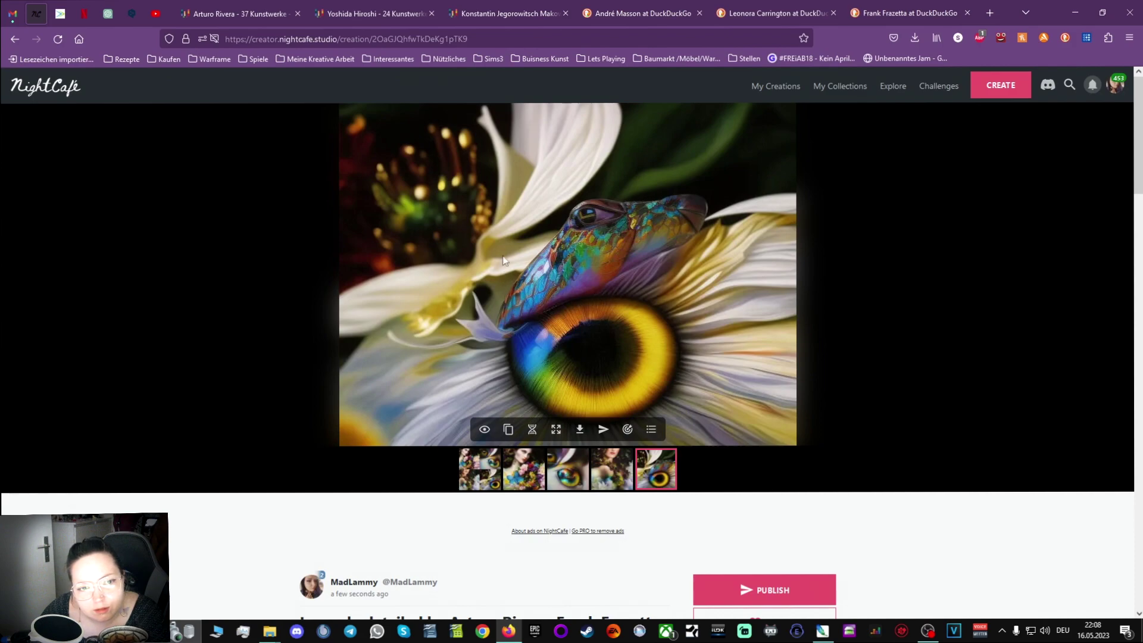
left_click(618, 481)
left_click(556, 476)
left_click(626, 466)
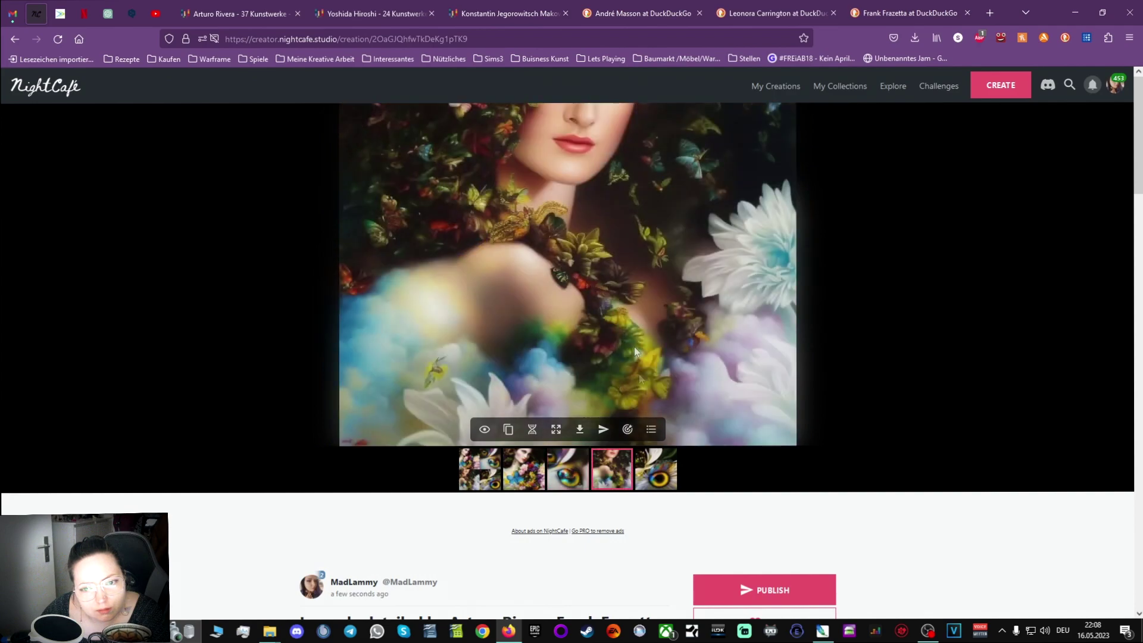
left_click(480, 477)
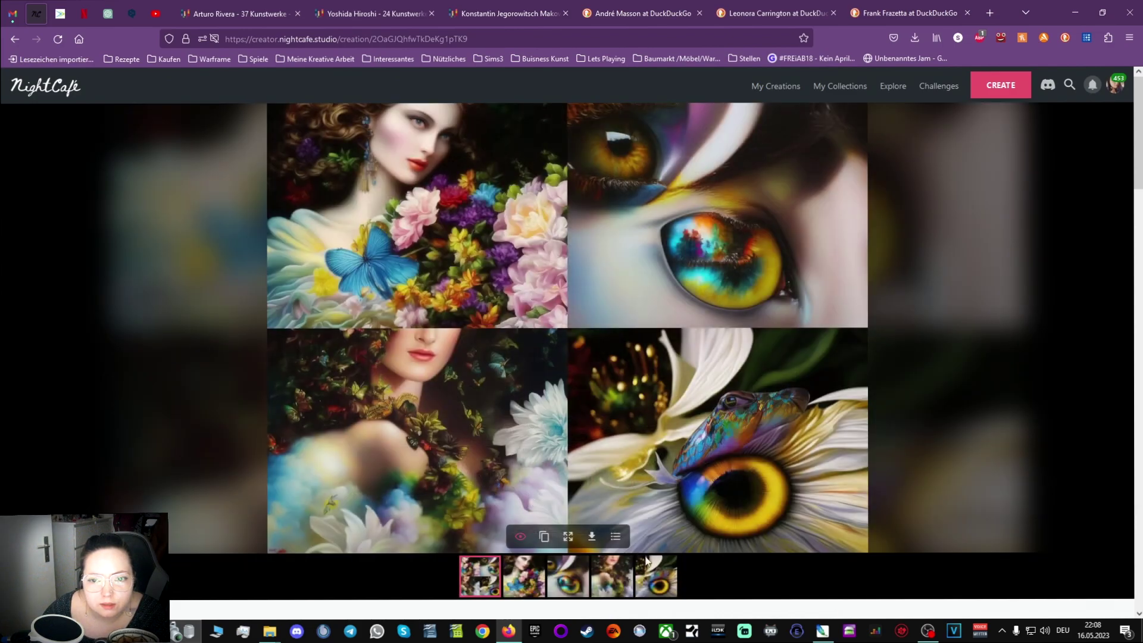
Go back to My Creations and duplicate the newest creation with the eyes and flowers.
left_click(14, 40)
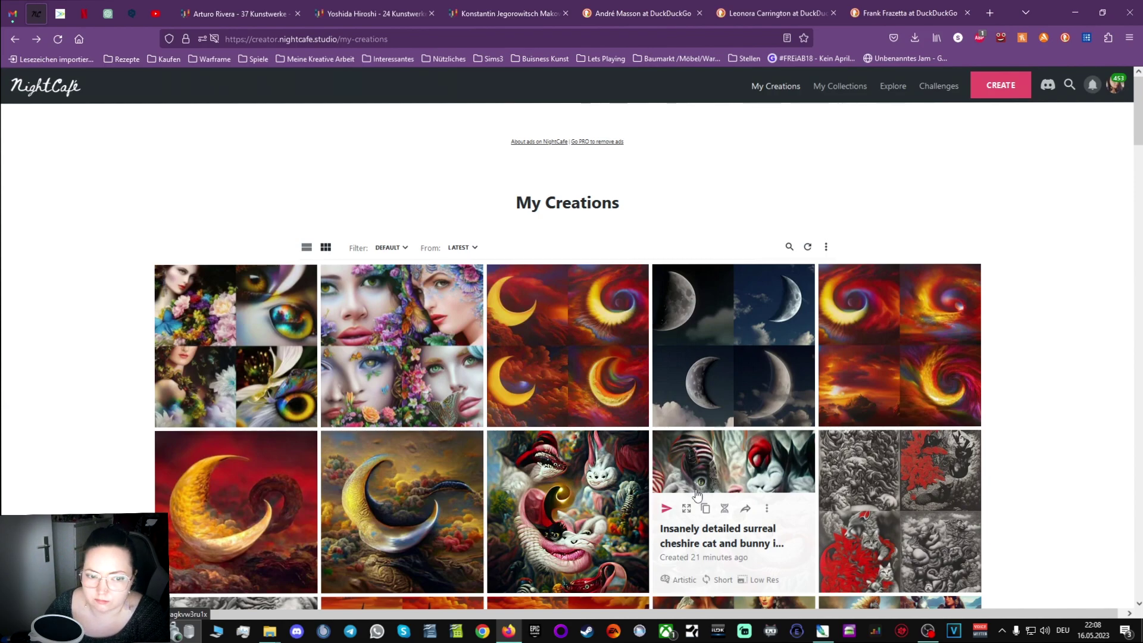
mouse_move(211, 347)
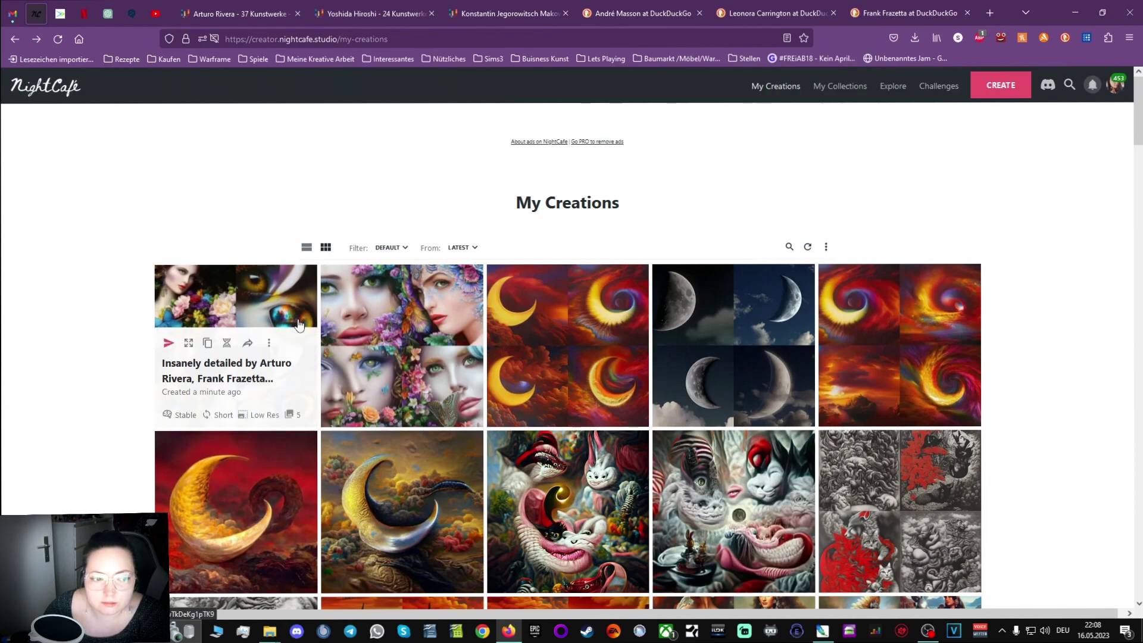
left_click(208, 343)
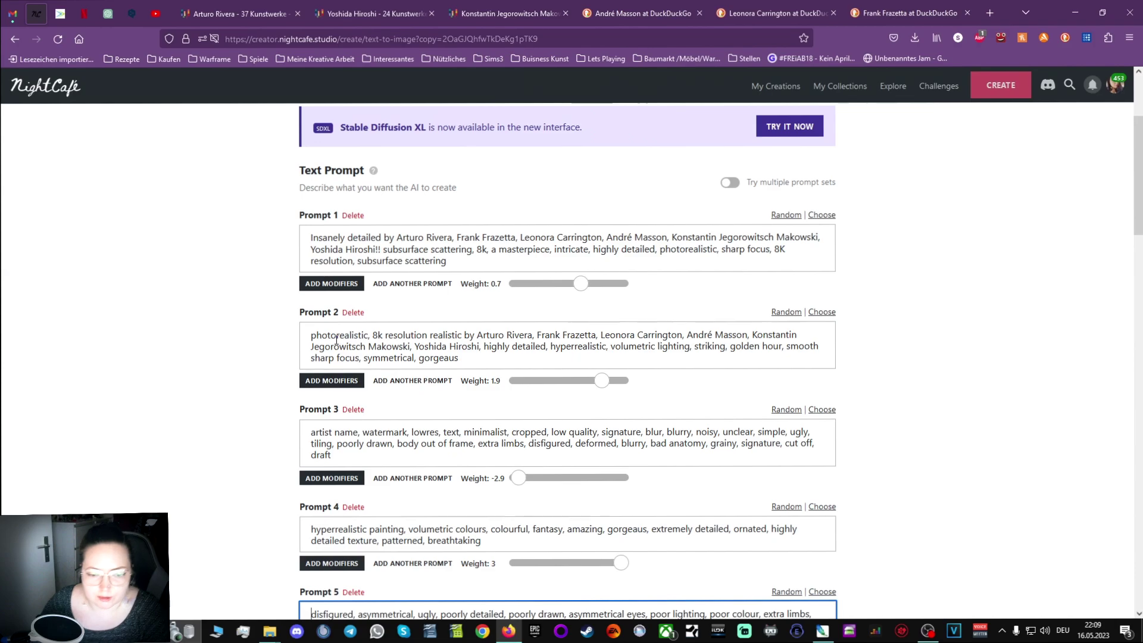
Insert "eye with iridescent" after "Insanely detailed" in Prompt 1.
scroll(679, 399, "down", 10)
scroll(680, 399, "up", 9)
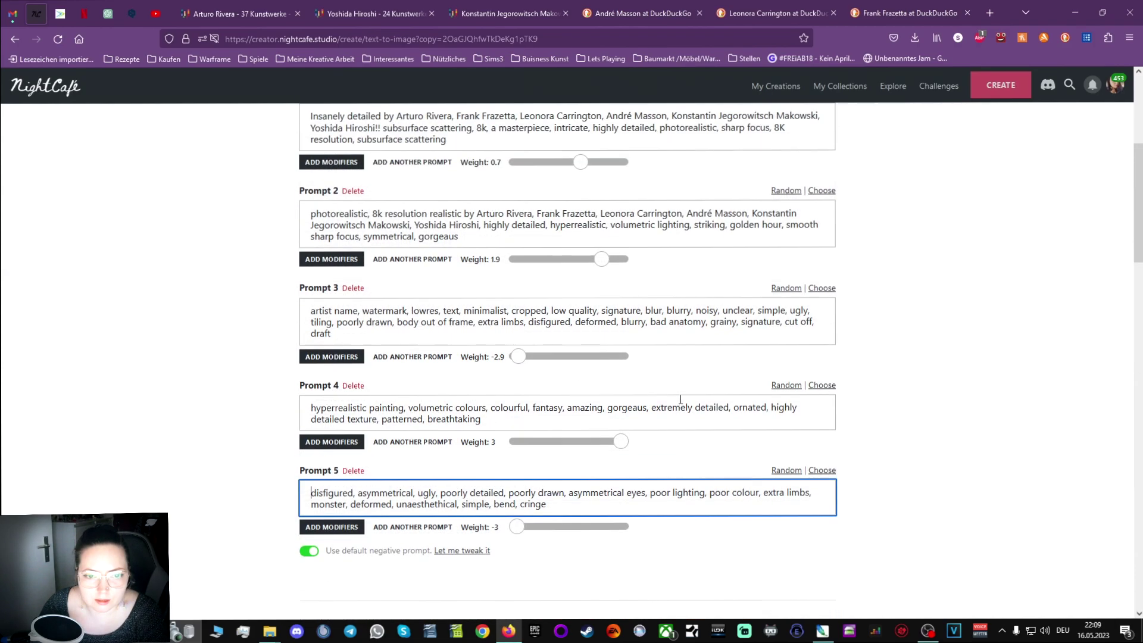
scroll(680, 400, "up", 5)
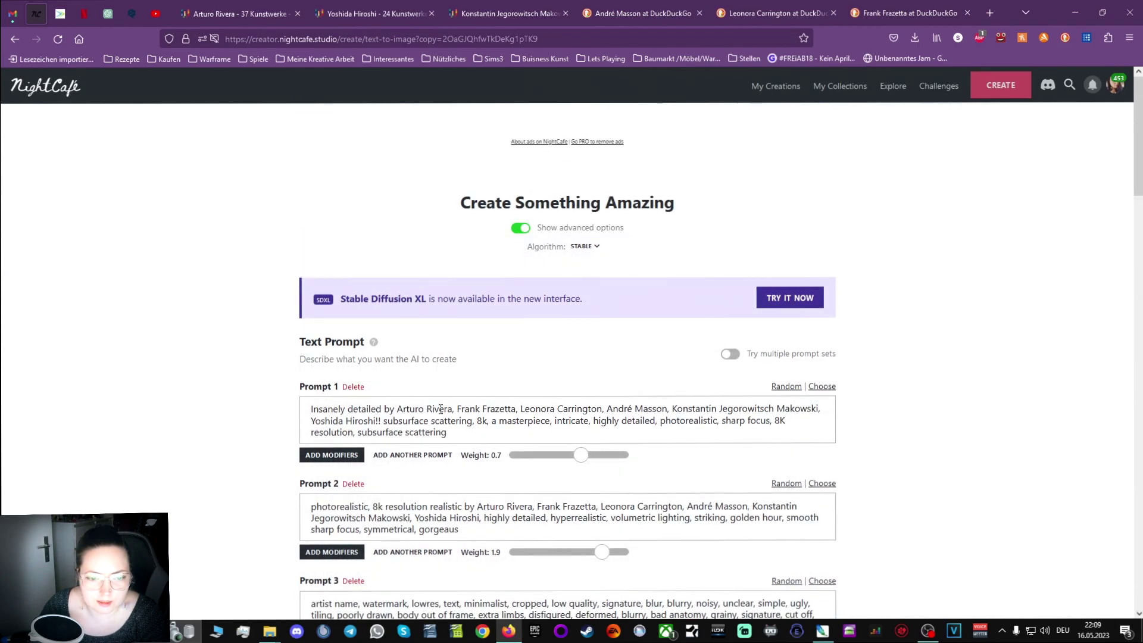
left_click(395, 408)
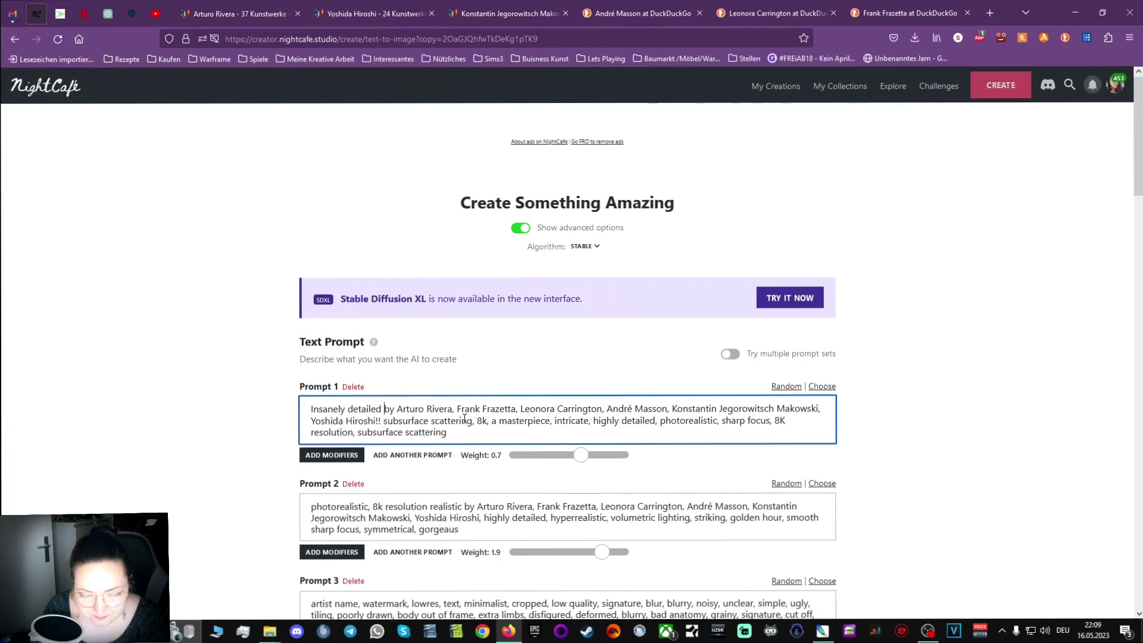
type("eye wi")
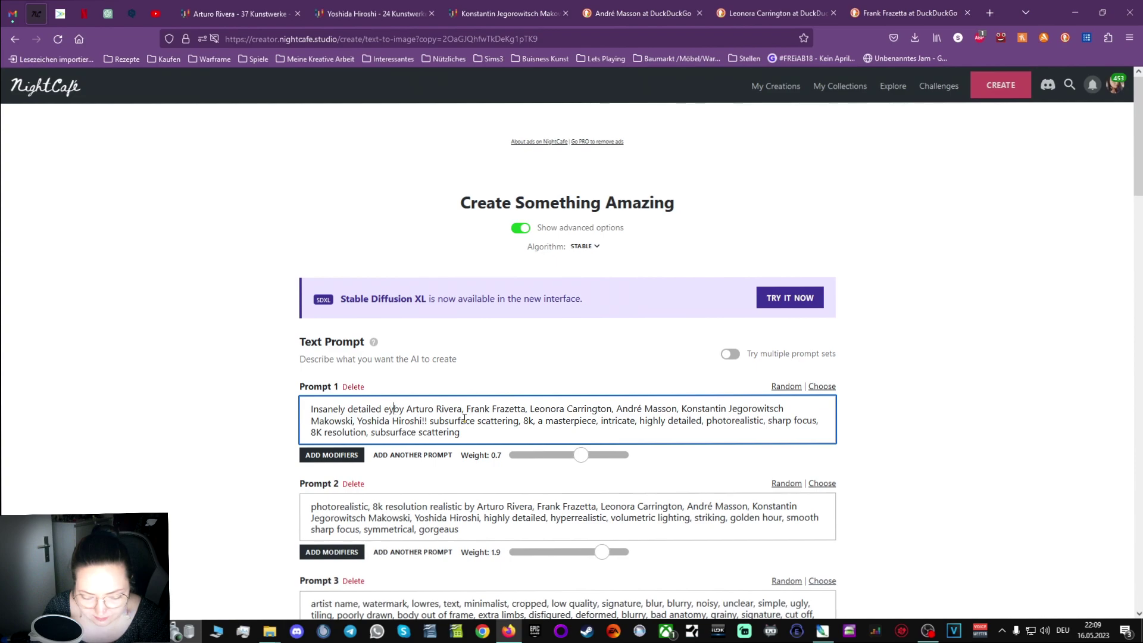
type("th ")
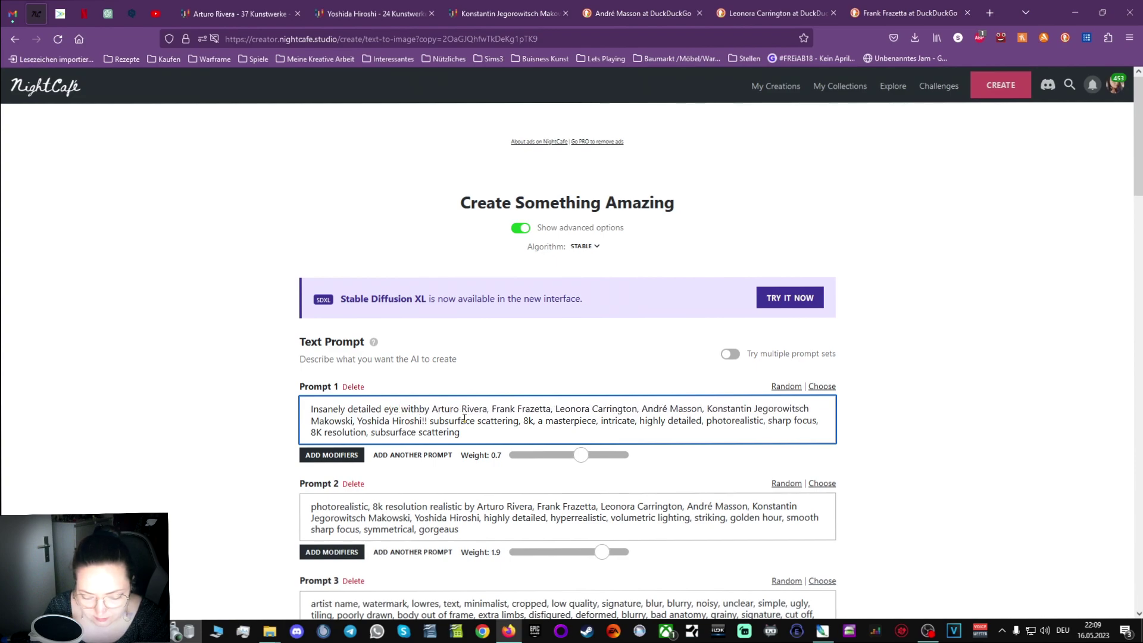
type("iridescent")
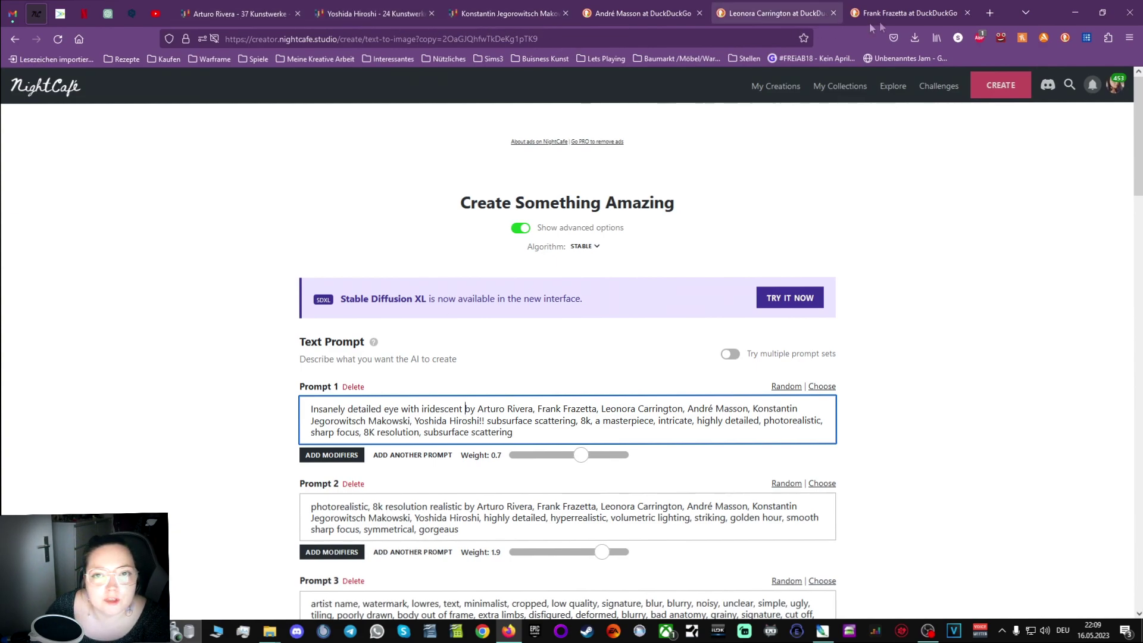
Search DuckDuckGo for "uübersetzer" in a new browser tab.
left_click(990, 13)
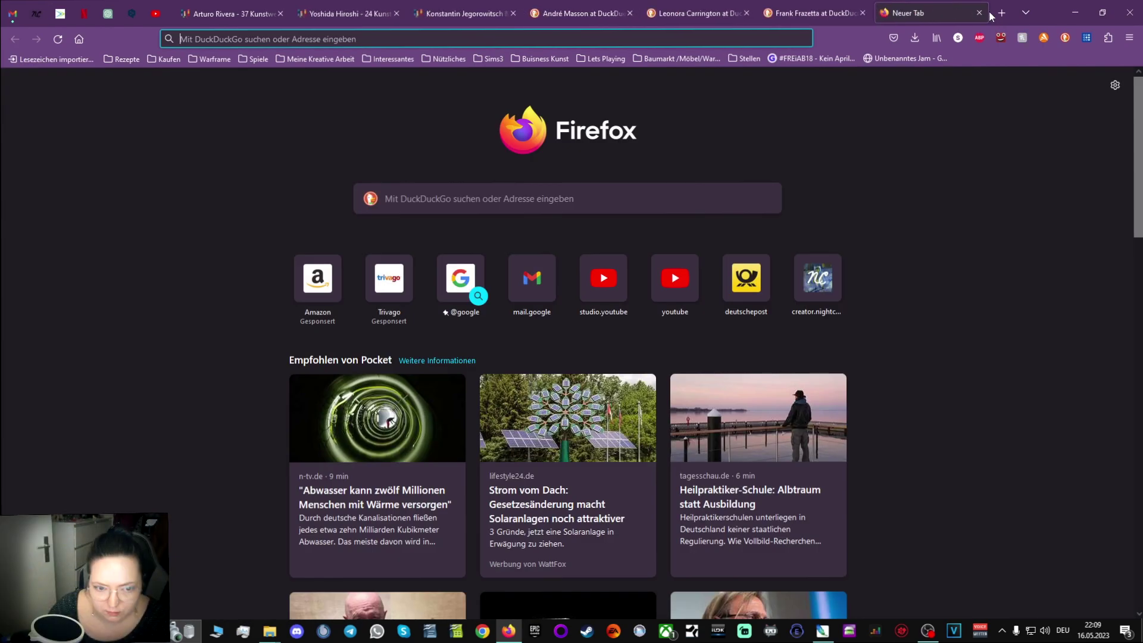
type("uüberse")
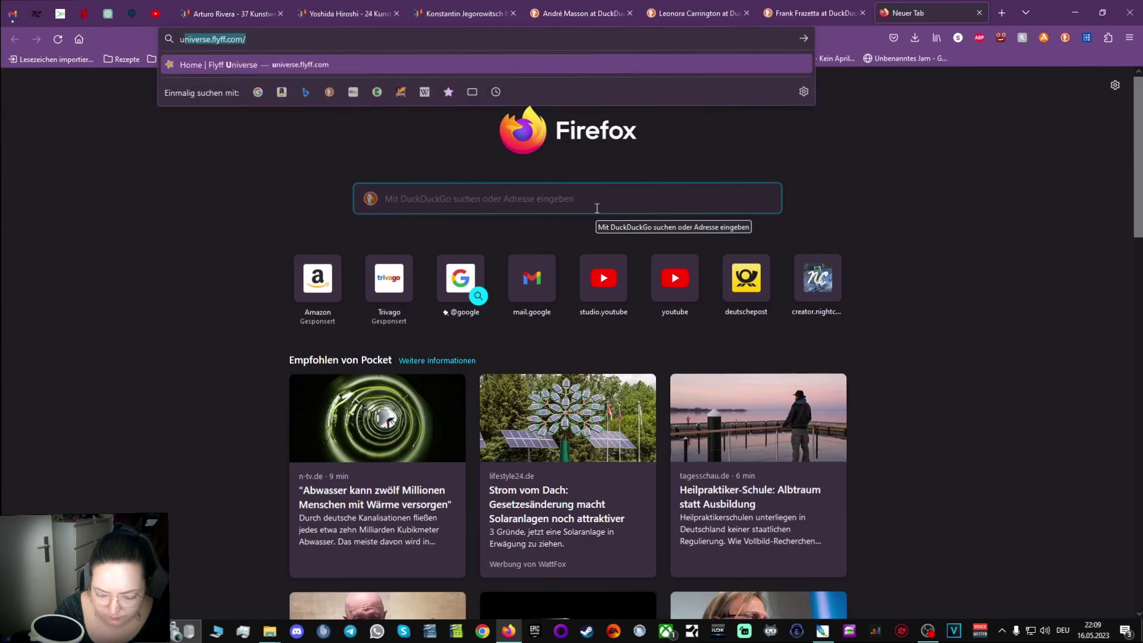
type("tzer")
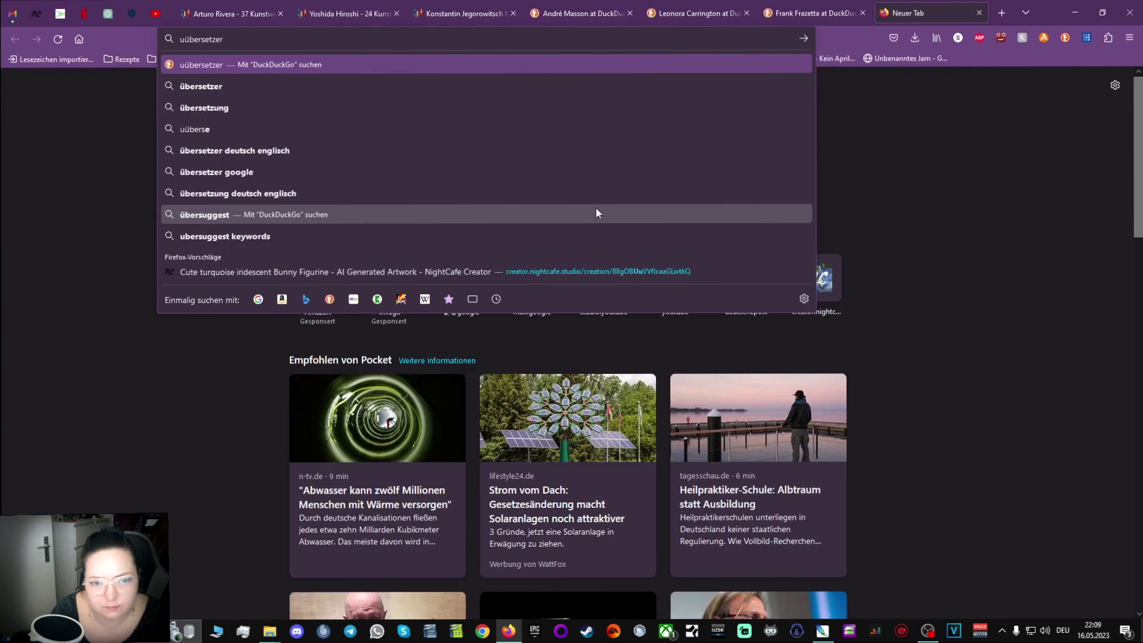
key("Return")
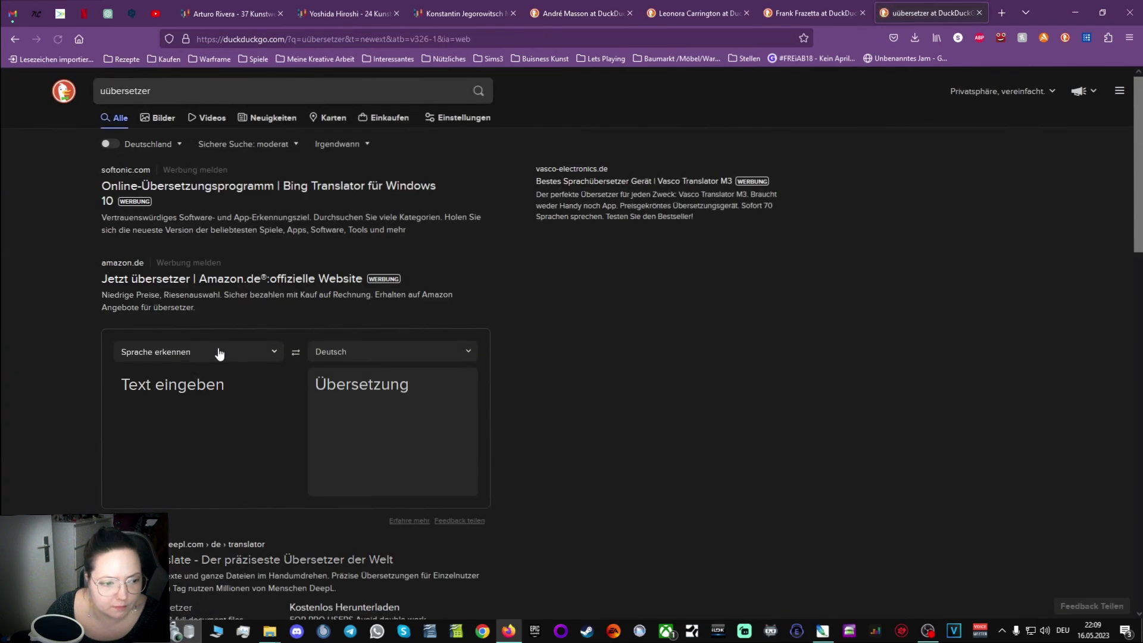
Set the translator from Deutsch to Englisch and translate the word "regenbogenhaut".
left_click(220, 352)
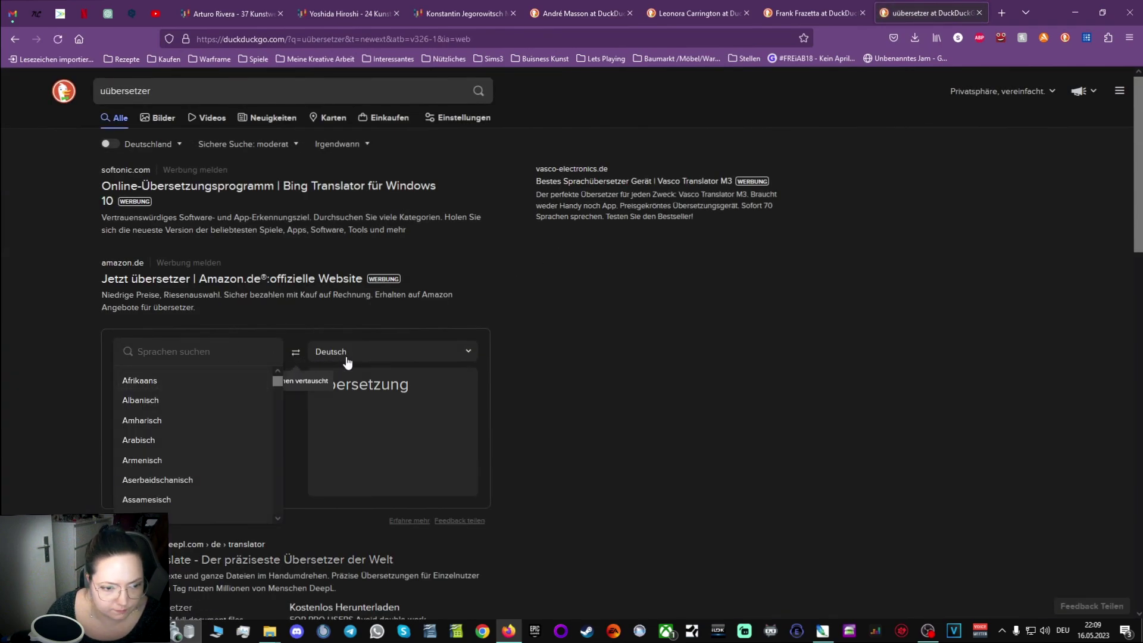
left_click(409, 359)
type("en")
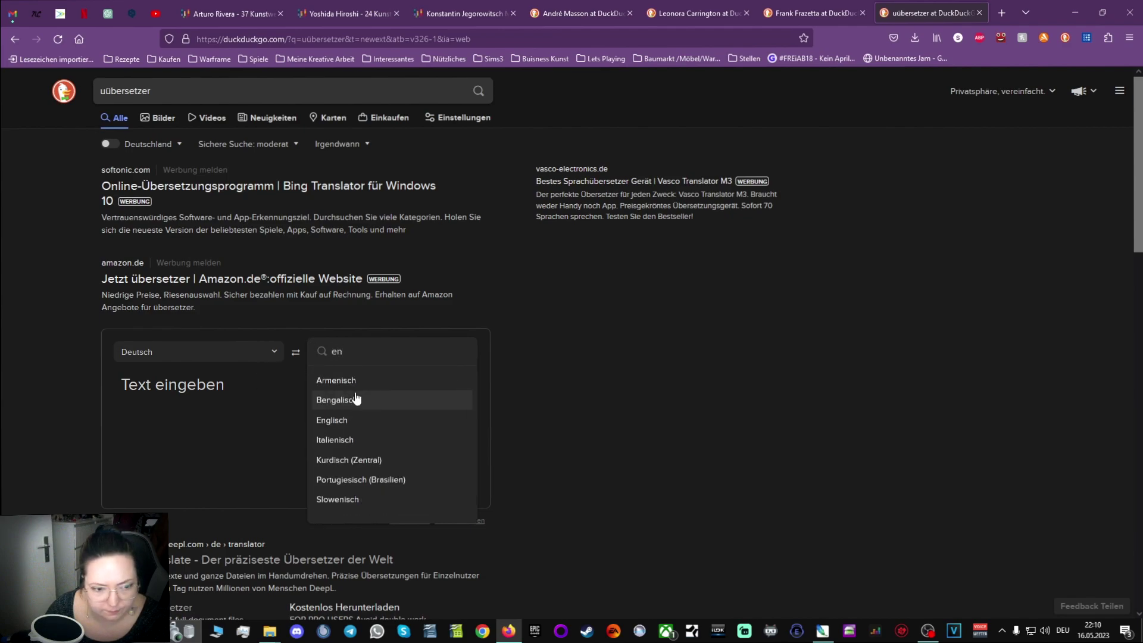
left_click(355, 422)
type("reg")
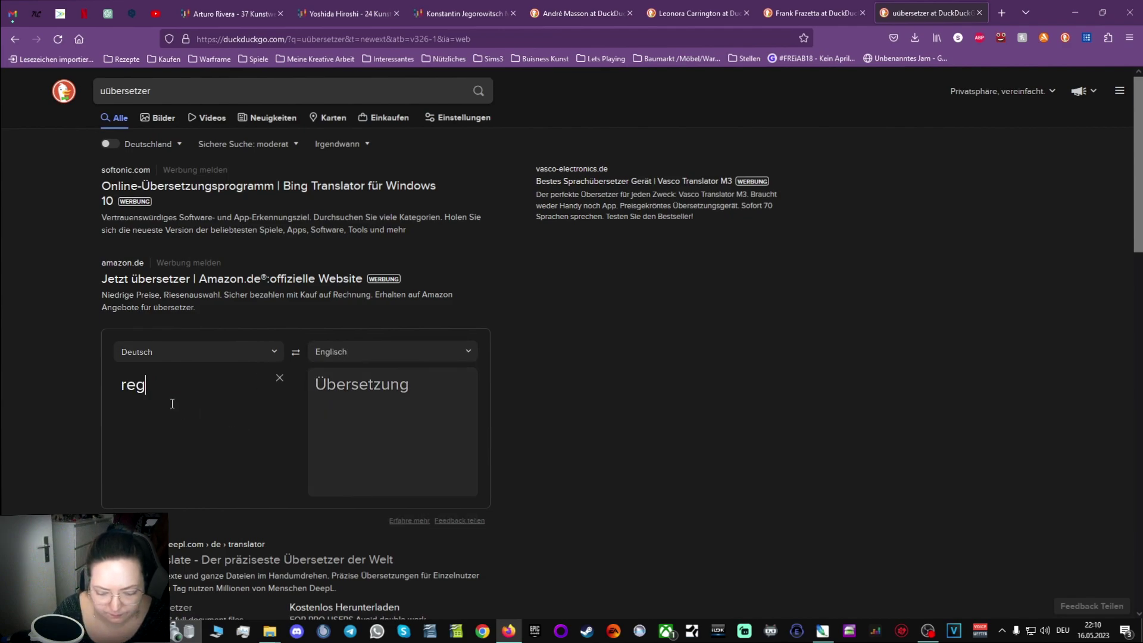
type("enbogenhaut")
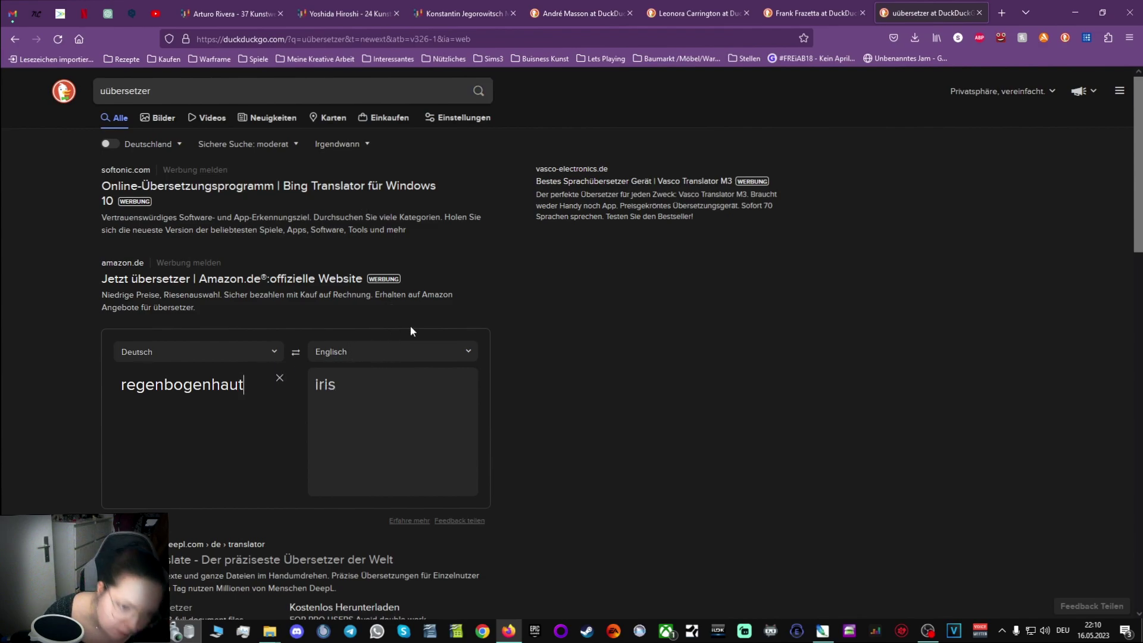
Translate "regenbogenhaut" into Serbisch (Lateinische Schrift) and clear the source text.
left_click(415, 344)
scroll(380, 475, "down", 5)
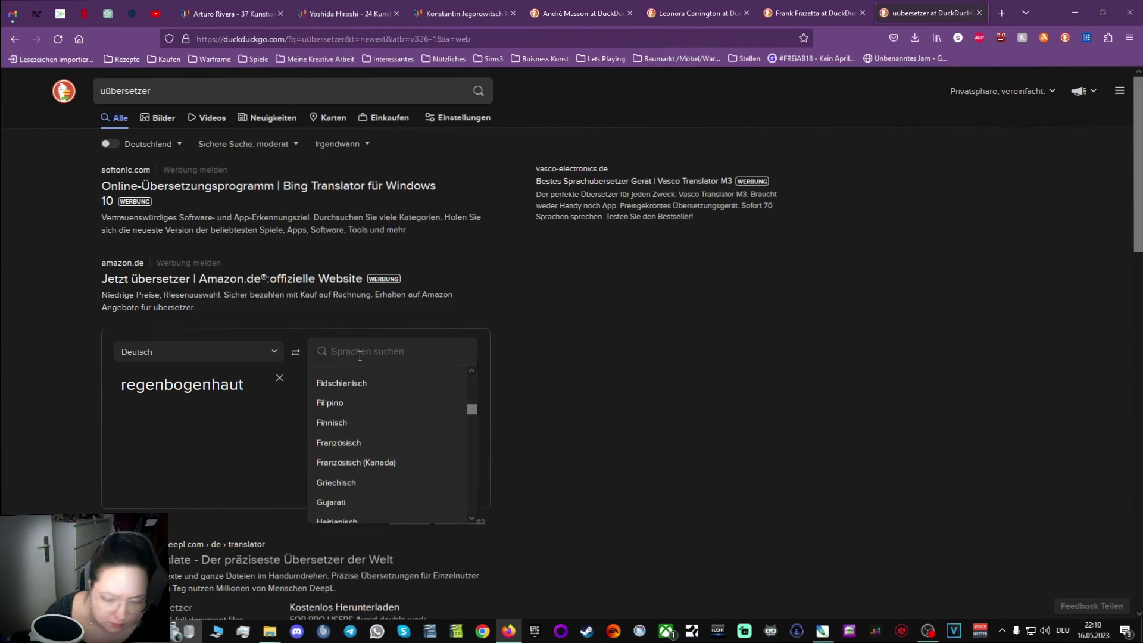
type("latw")
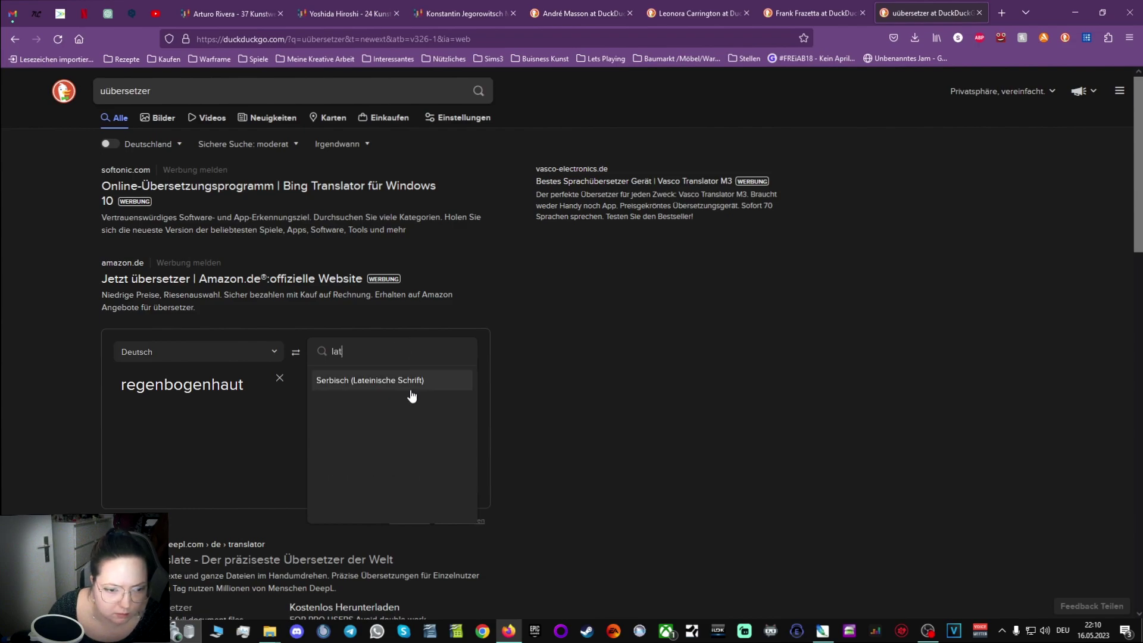
key("BackSpace")
type("ei")
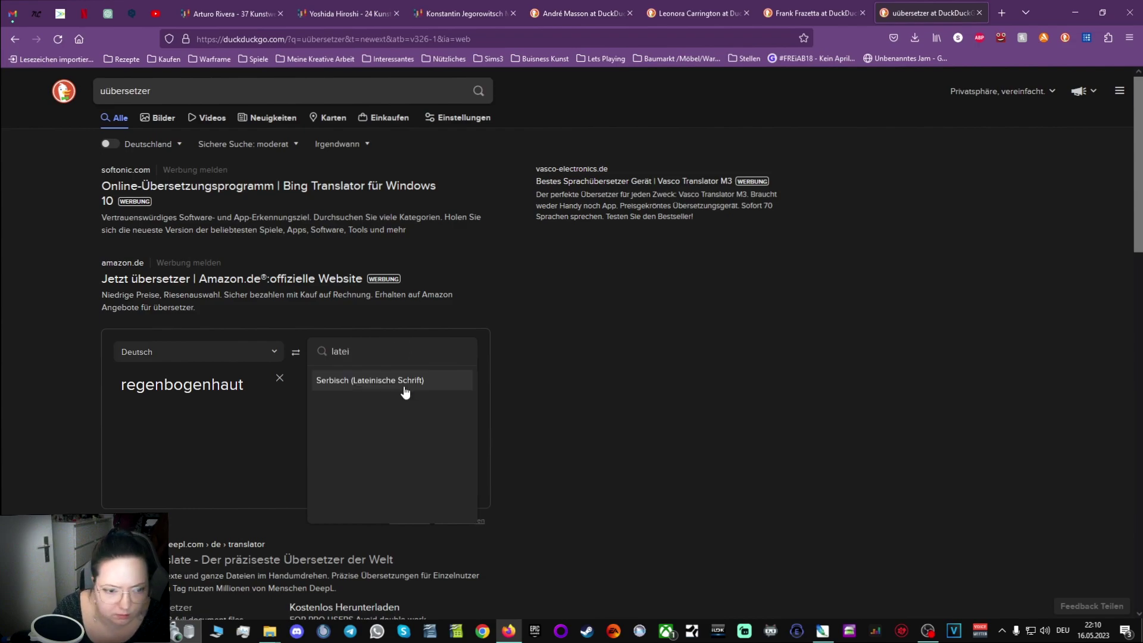
left_click(403, 386)
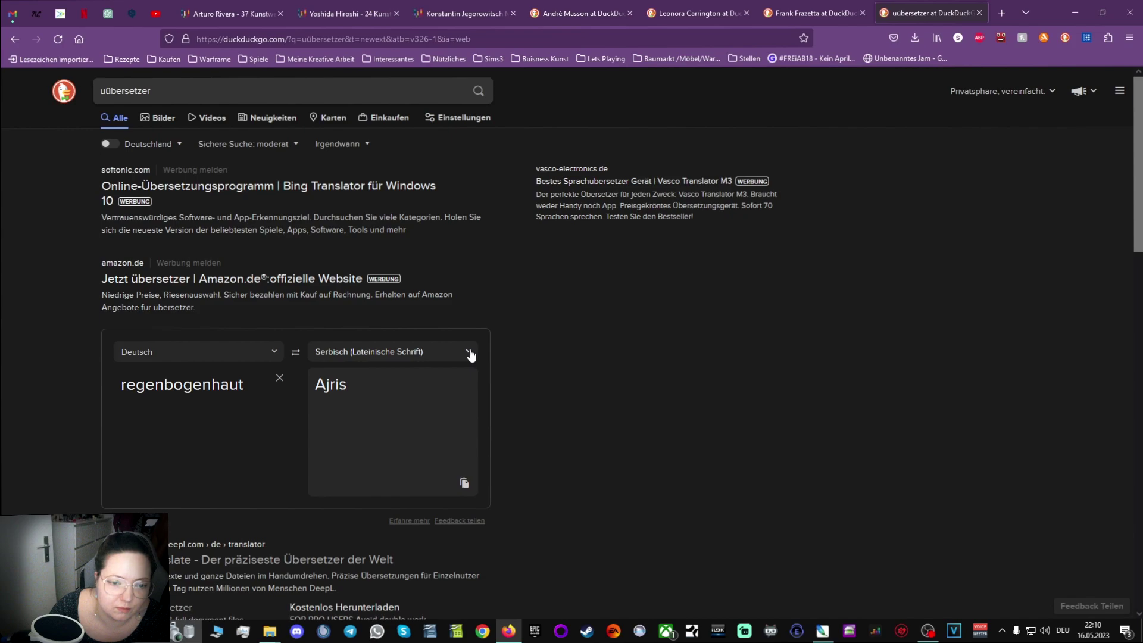
left_click(279, 377)
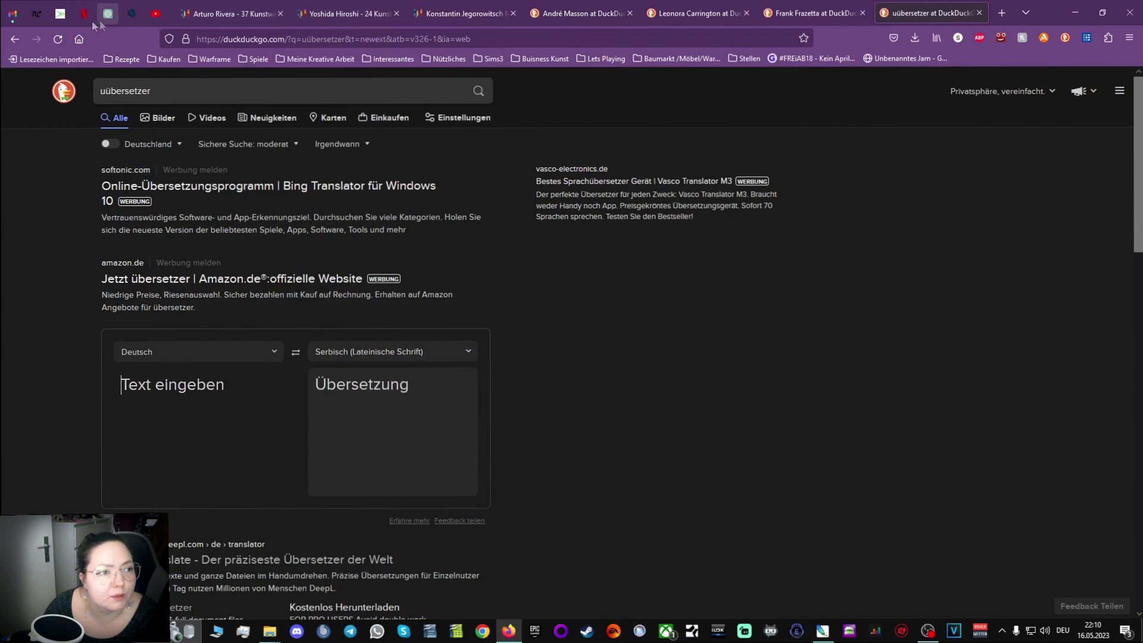
Return to NightCafe and extend Prompt 1's subject to read "eye with iridescent multicolored iris and huge lashes" before the artist names.
left_click(38, 19)
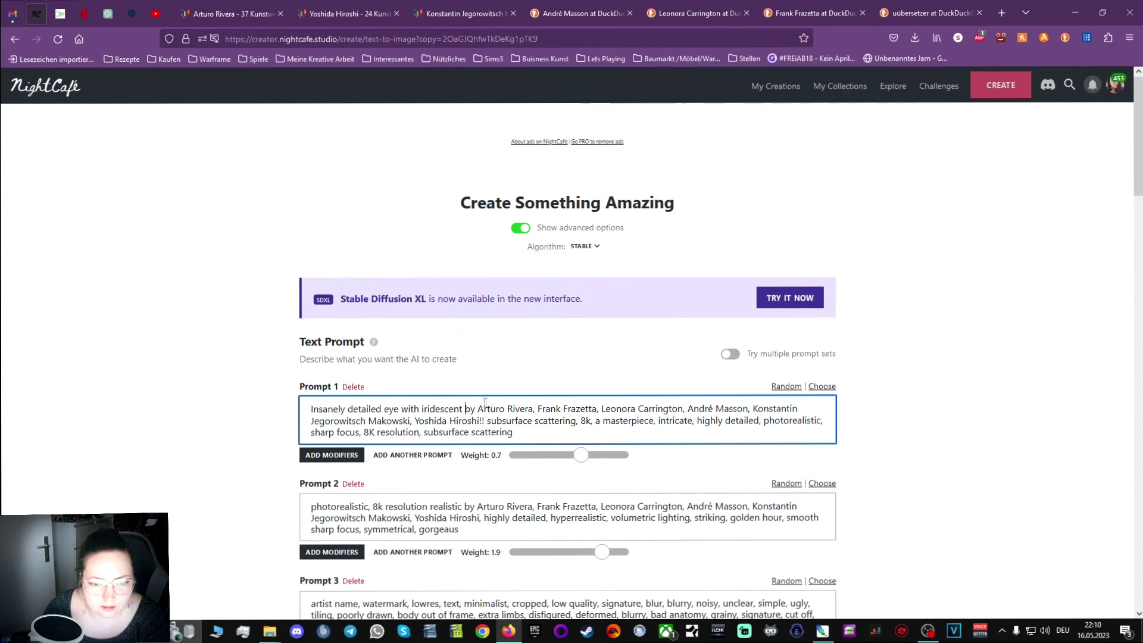
left_click(466, 410)
type("iridescent ")
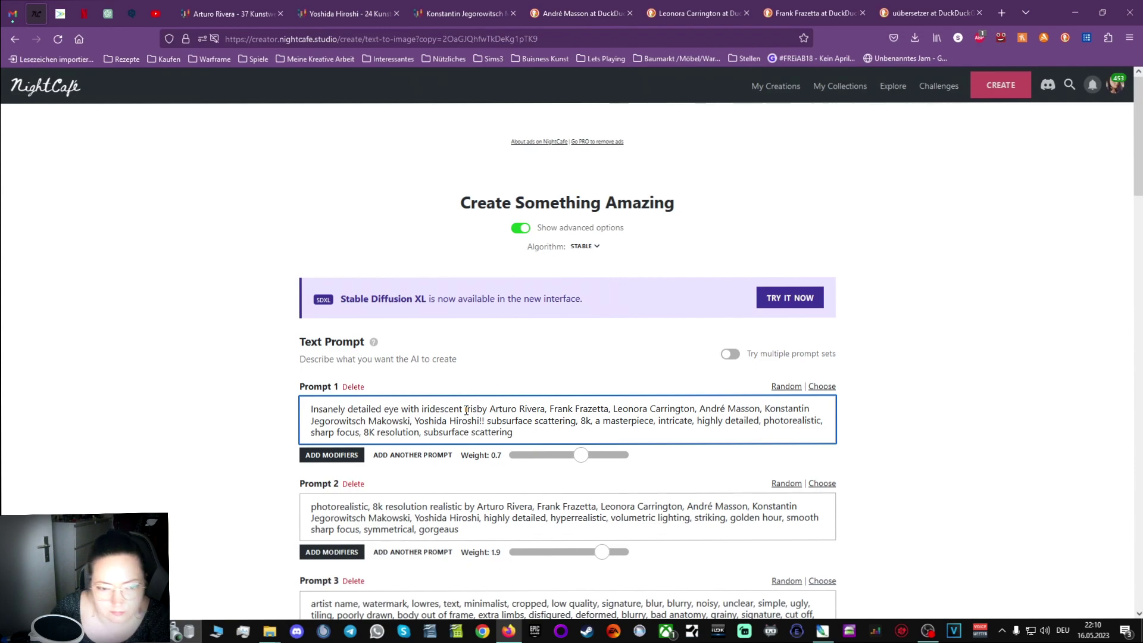
type("multi")
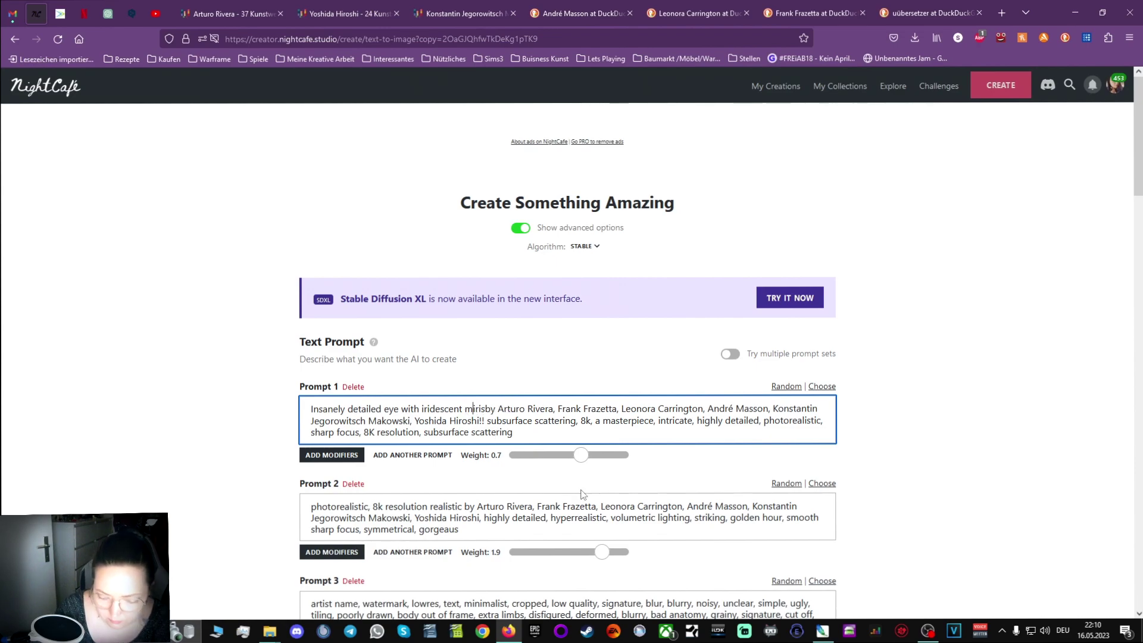
type("colored")
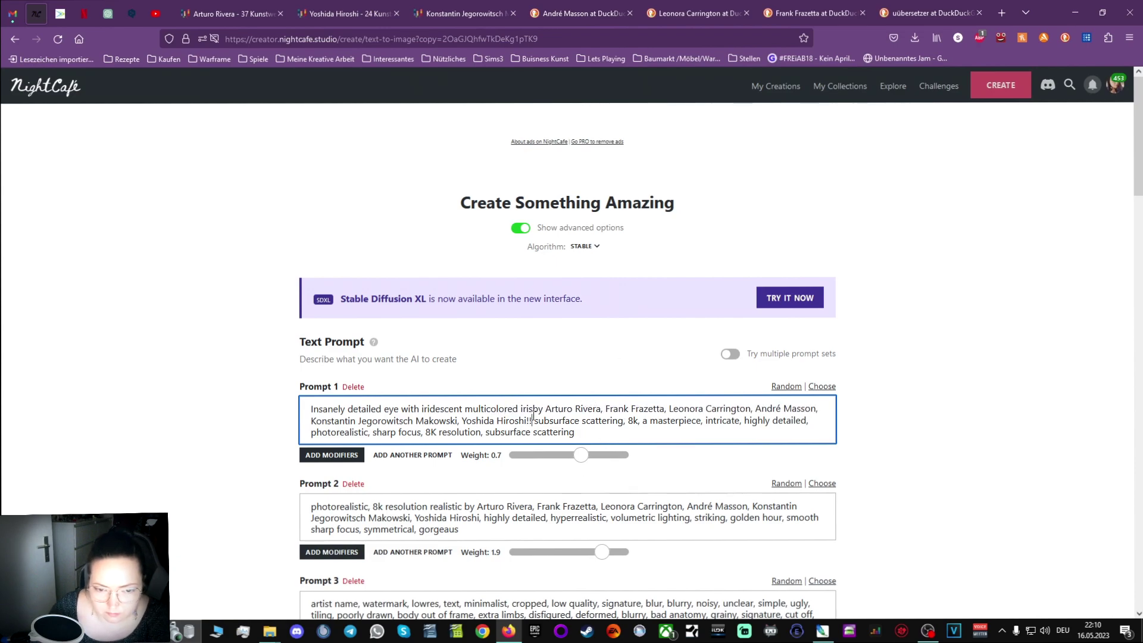
left_click(533, 411)
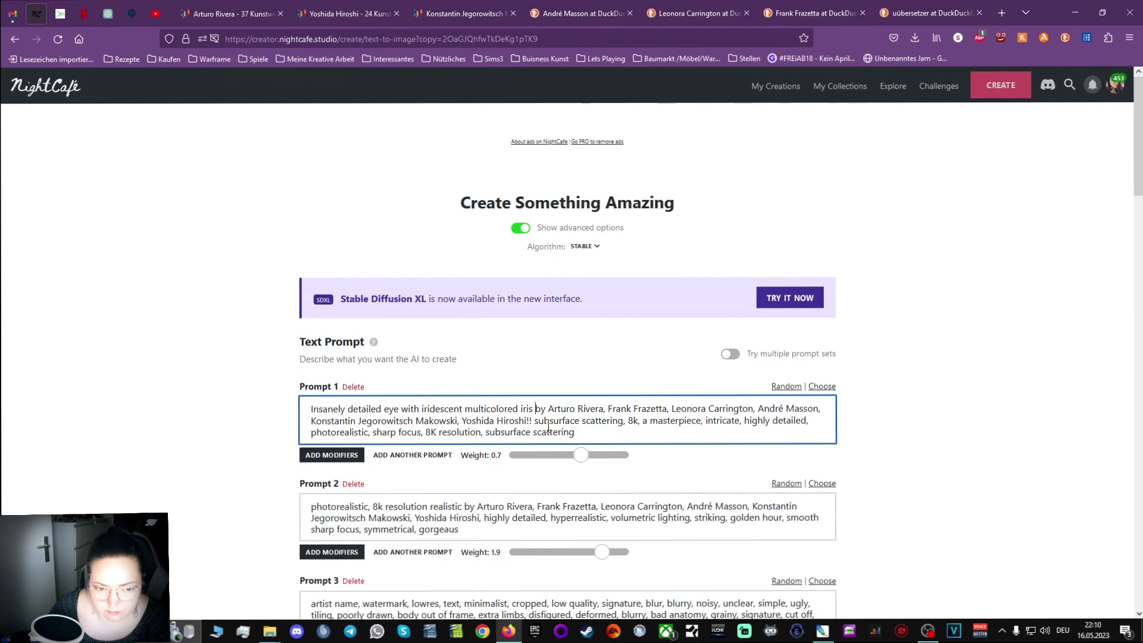
type("and ")
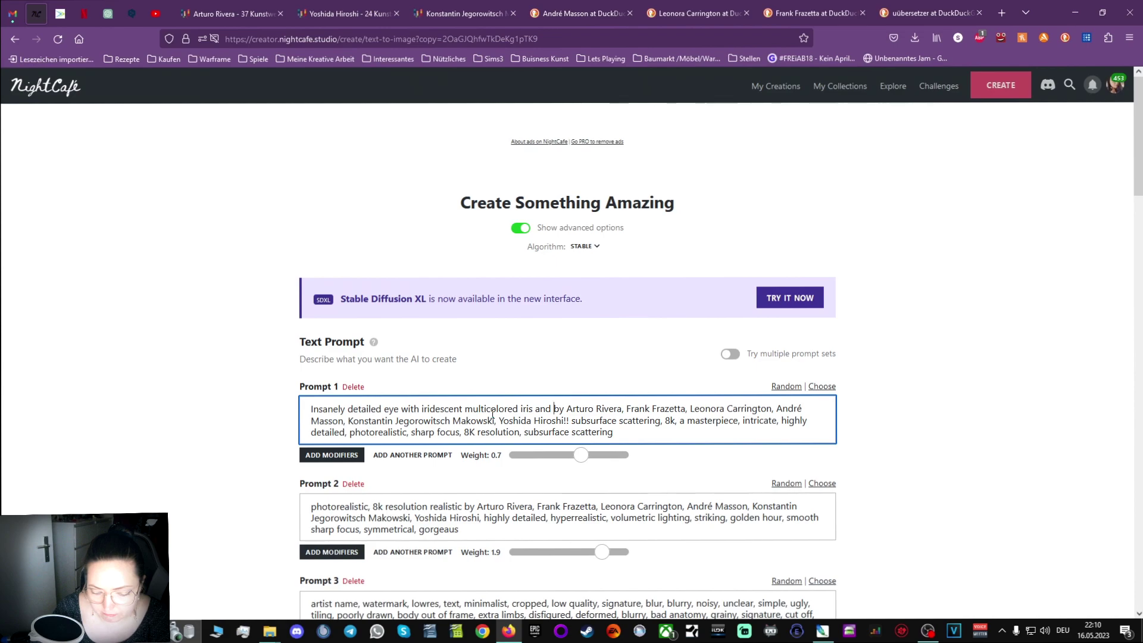
type("huge las")
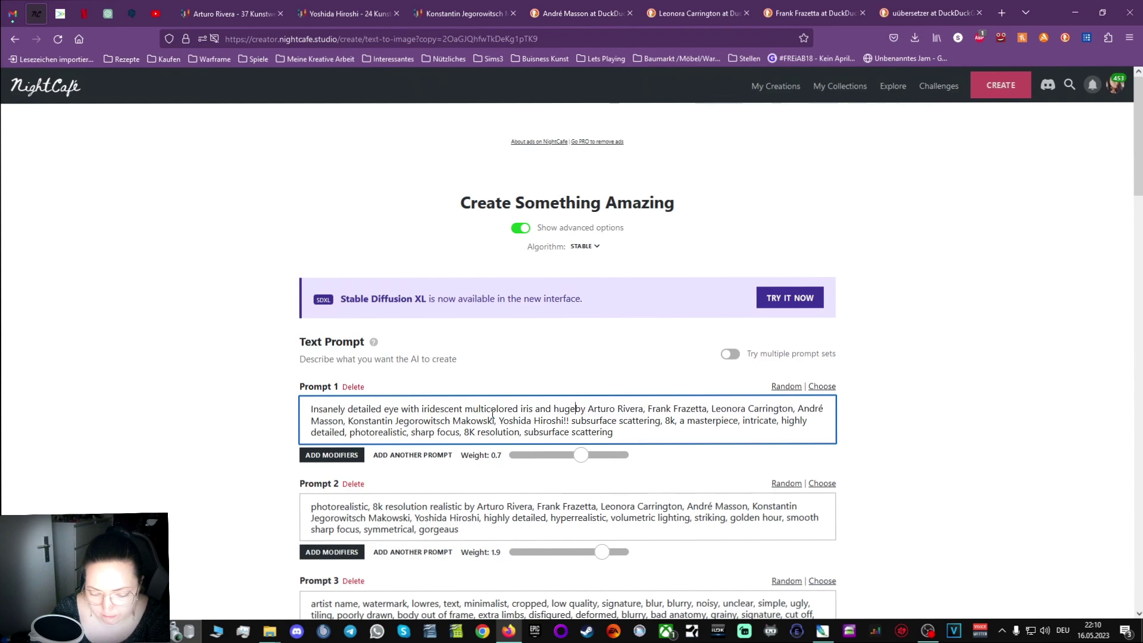
type("hes")
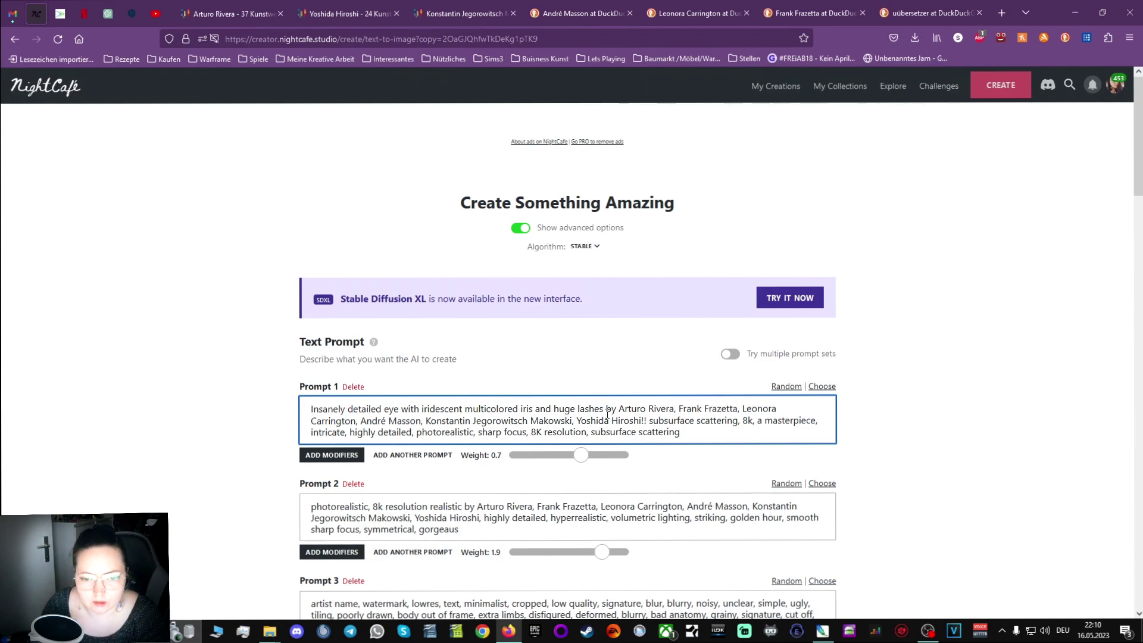
Copy "eye with iridescent multicolored iris and huge lashes" from Prompt 1 into Prompt 2 after "realistic", removing the extra space before it.
left_click_drag(608, 406, 381, 410)
key("ctrl+c")
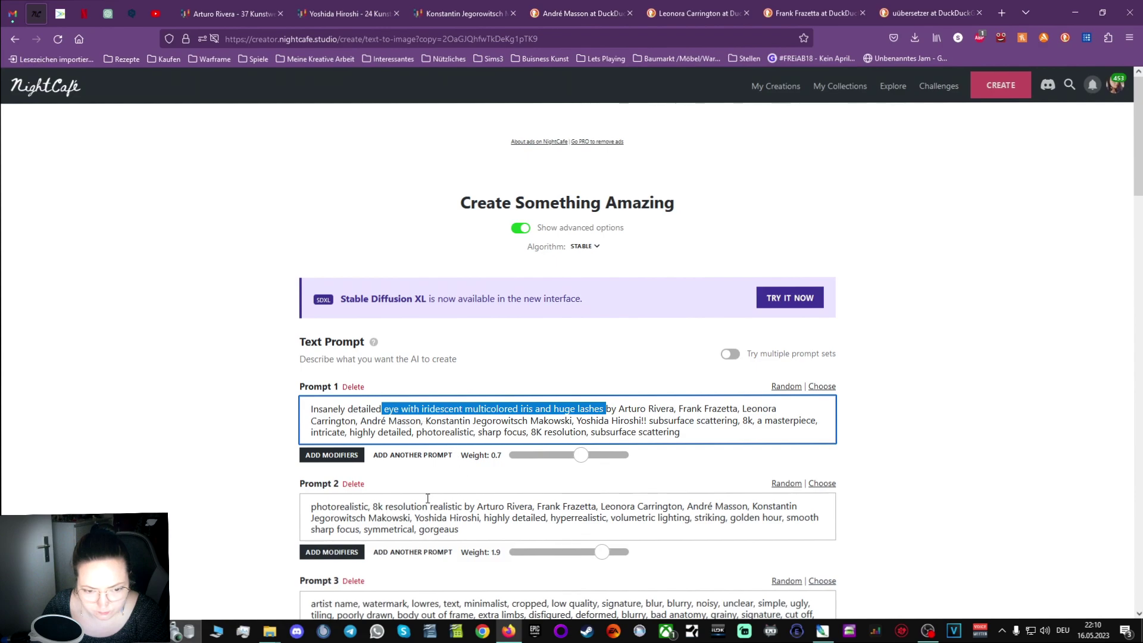
left_click(462, 506)
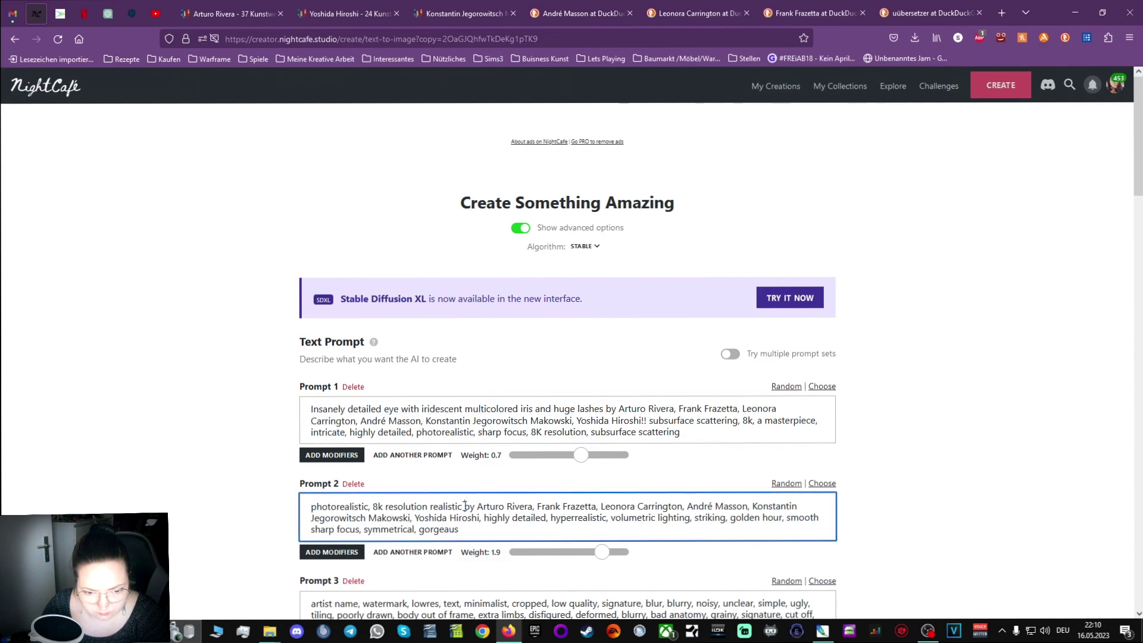
key("ctrl+v")
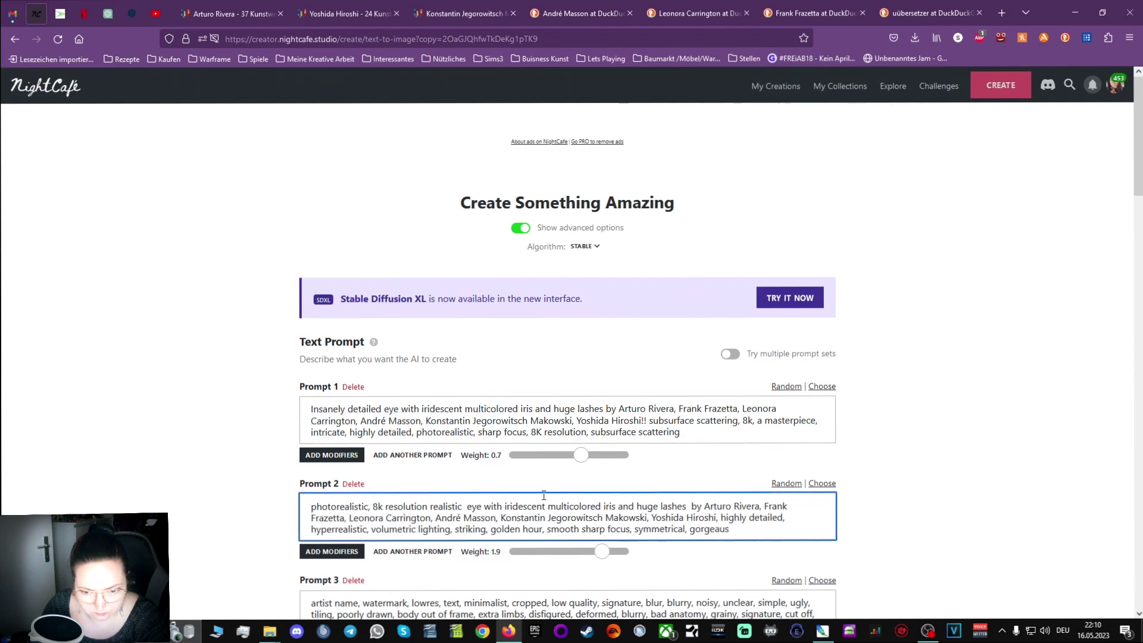
left_click(467, 506)
key("BackSpace")
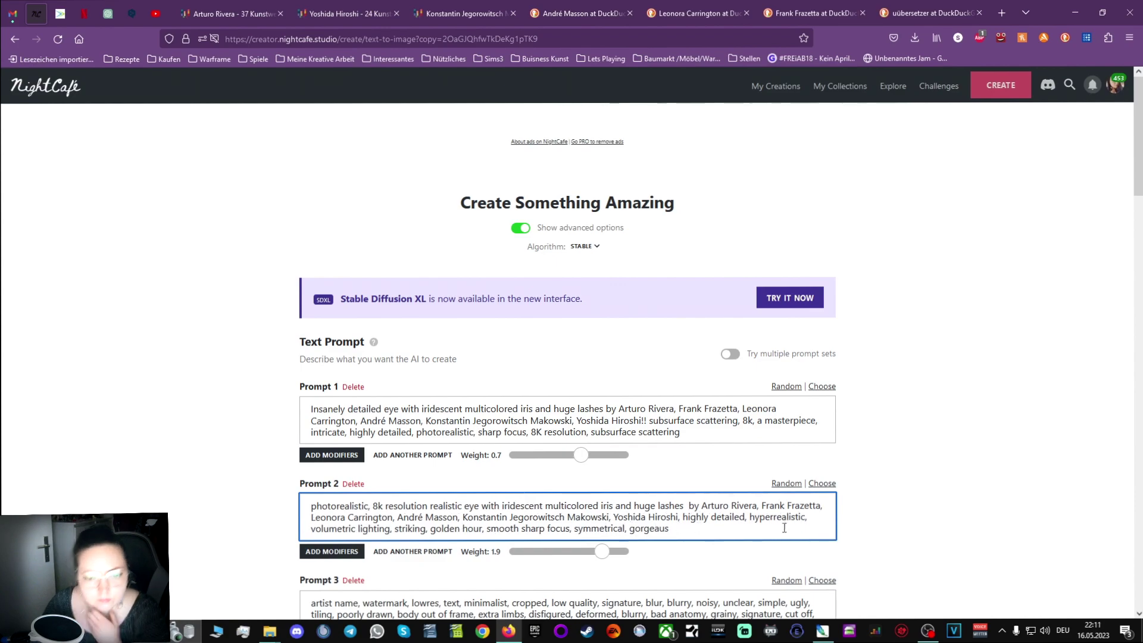
Check the start image and advanced settings, and create the four low-res images for 2 credits.
scroll(785, 528, "down", 20)
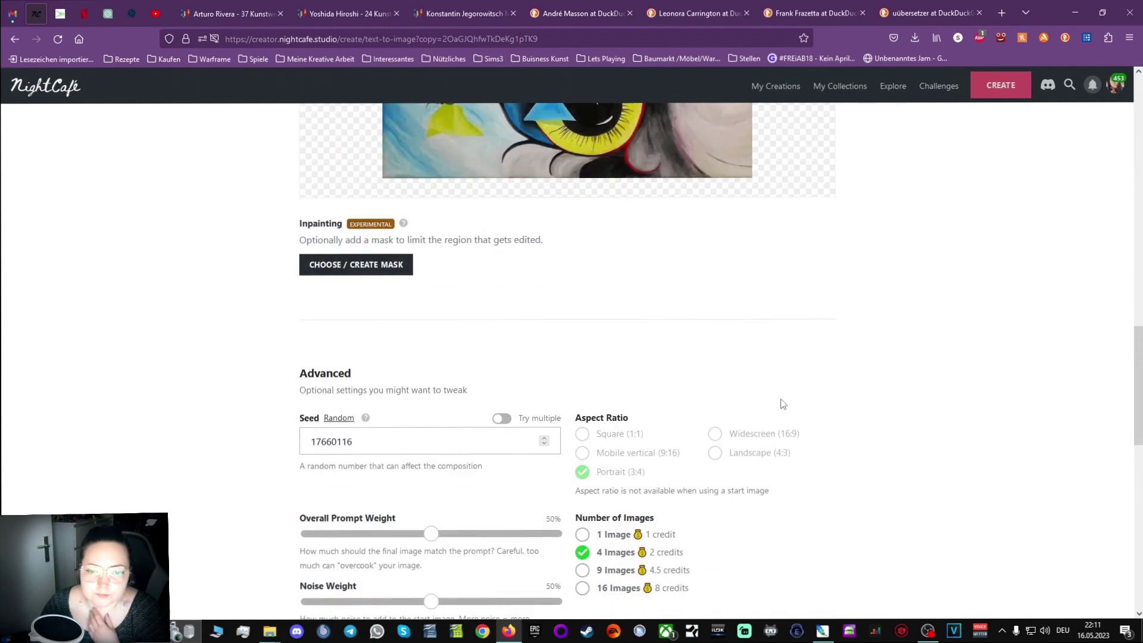
scroll(559, 256, "up", 2)
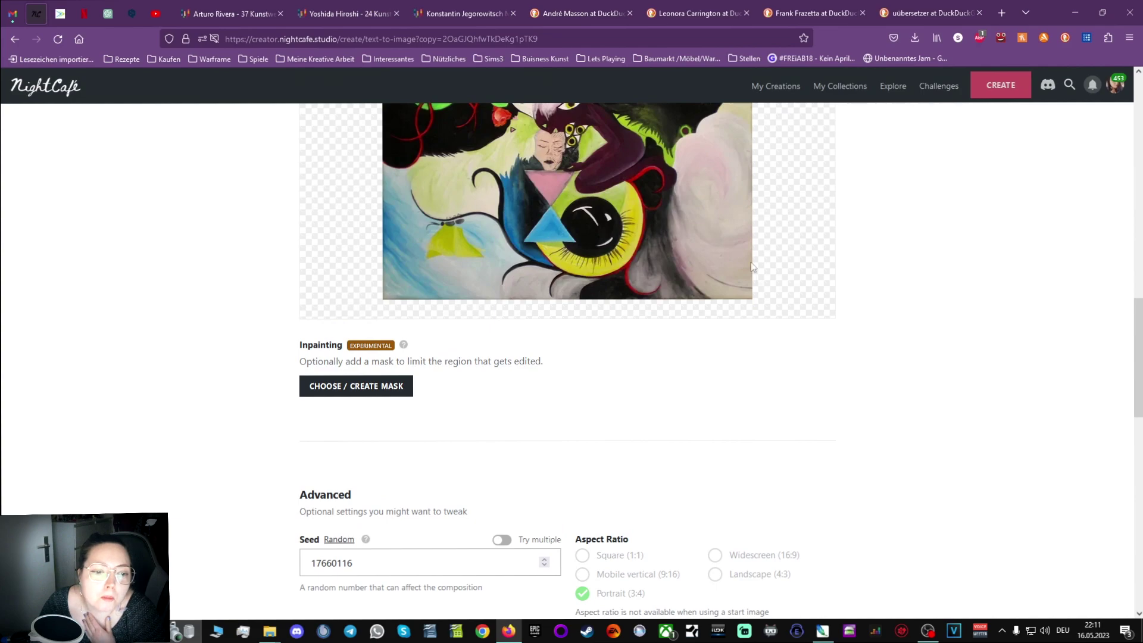
scroll(893, 337, "down", 14)
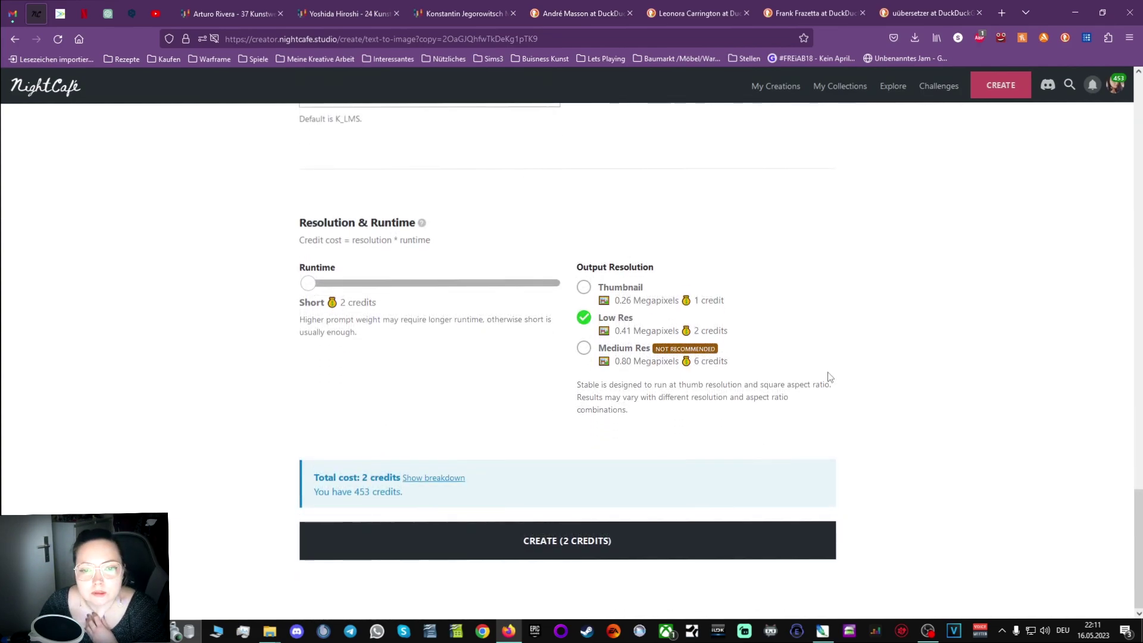
left_click(556, 539)
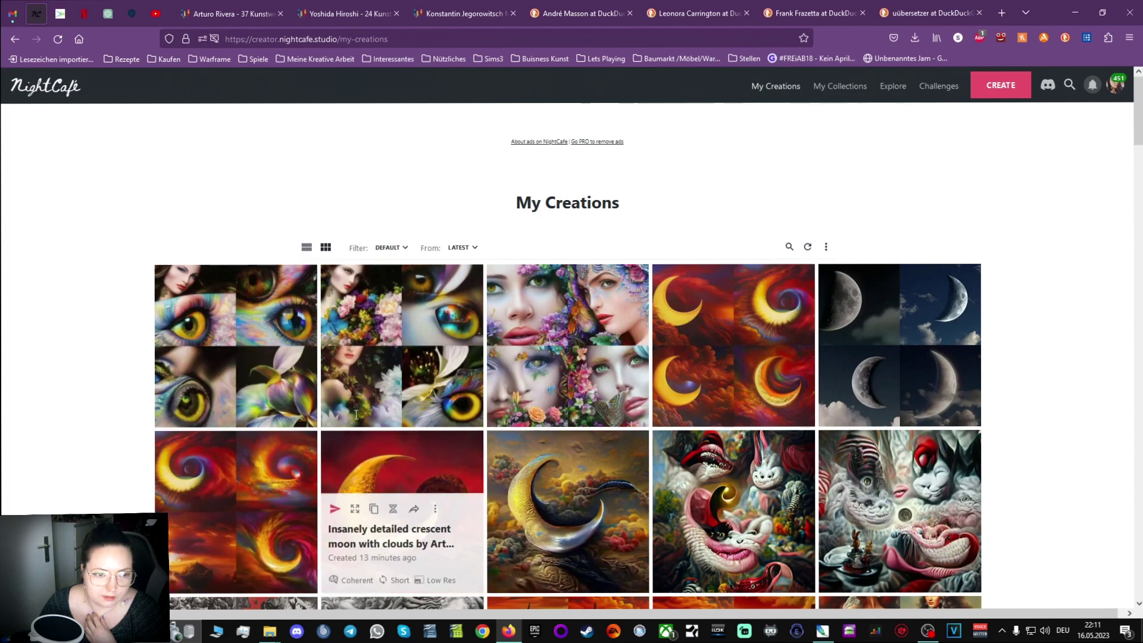
Open the newest eye creation and examine its four images one by one, from the last to the first.
left_click(399, 315)
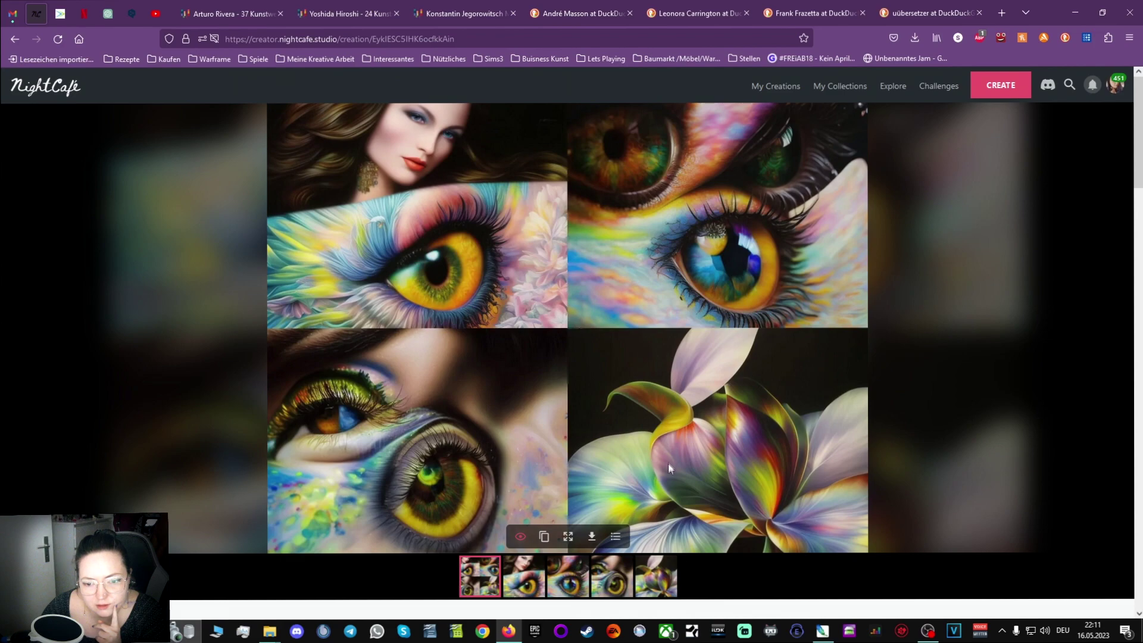
left_click(676, 585)
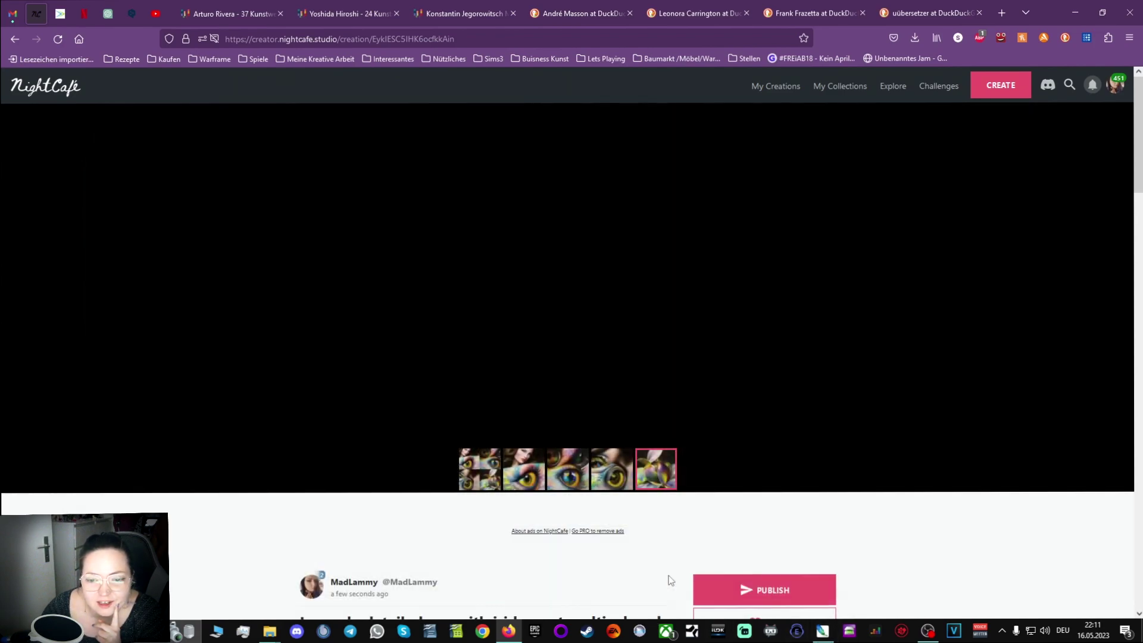
left_click(621, 472)
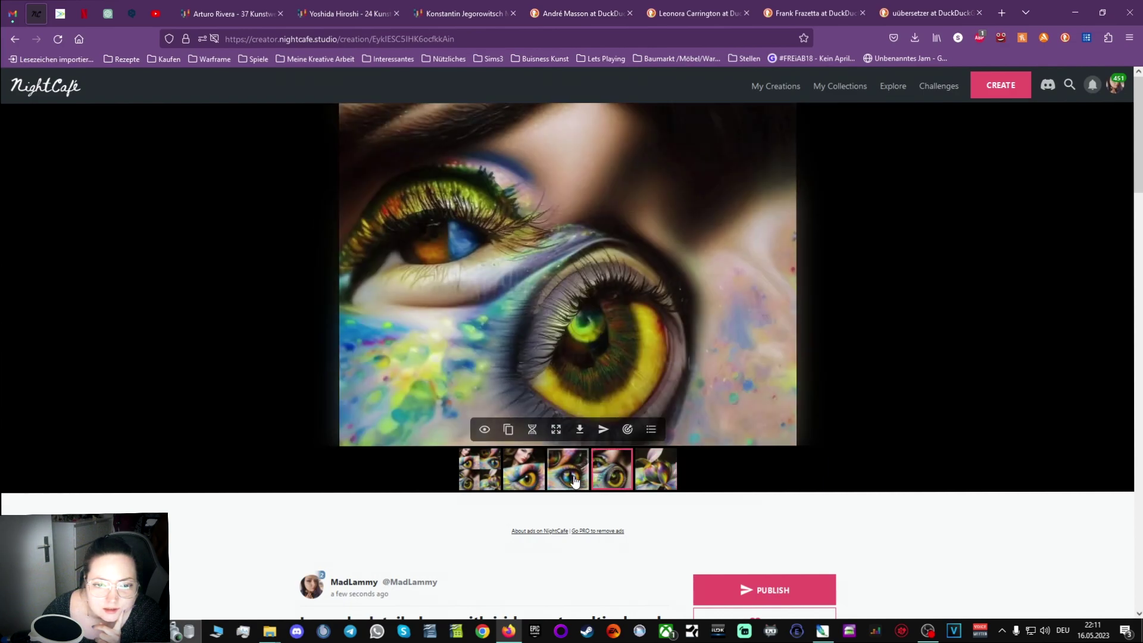
left_click(574, 481)
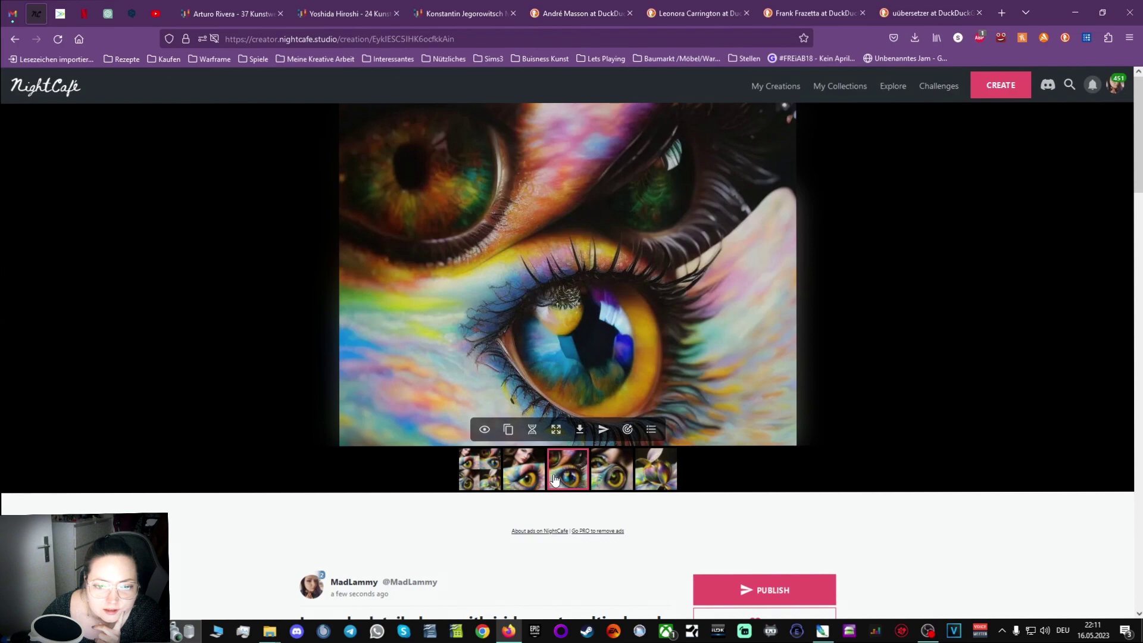
left_click(532, 479)
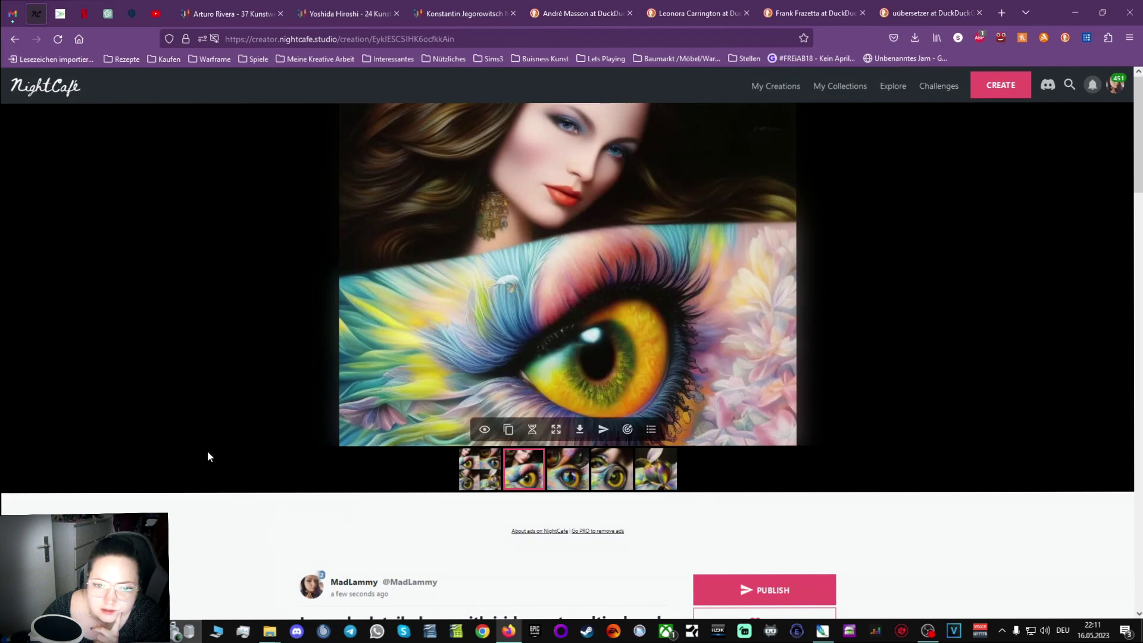
Go back to My Creations and duplicate the newest creation with the iridescent eyes.
left_click(15, 39)
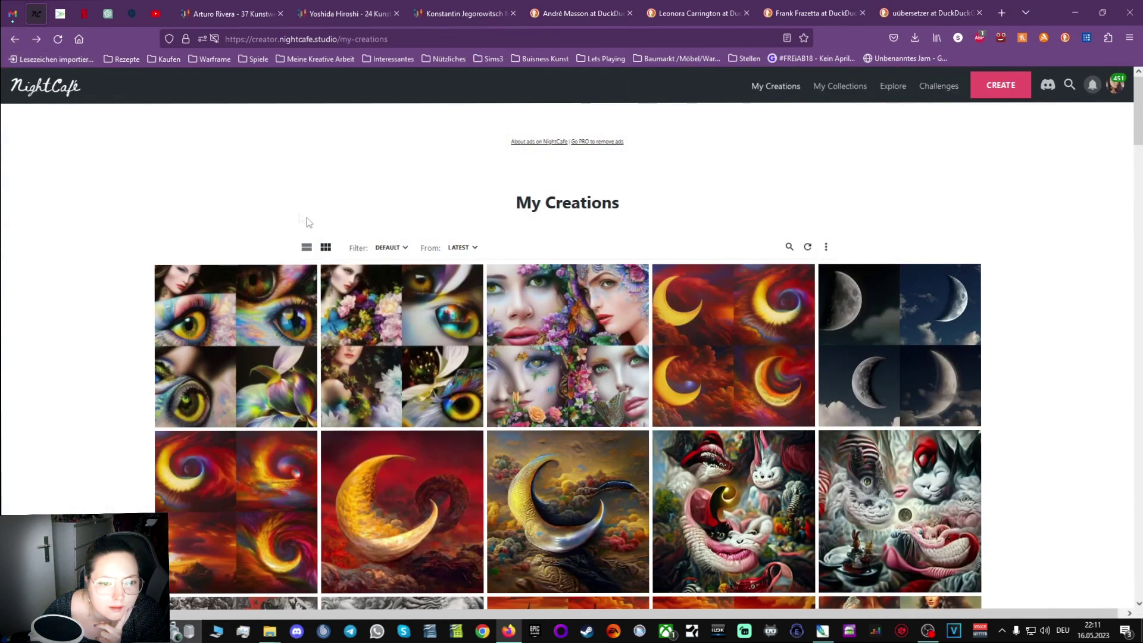
mouse_move(264, 337)
left_click(213, 345)
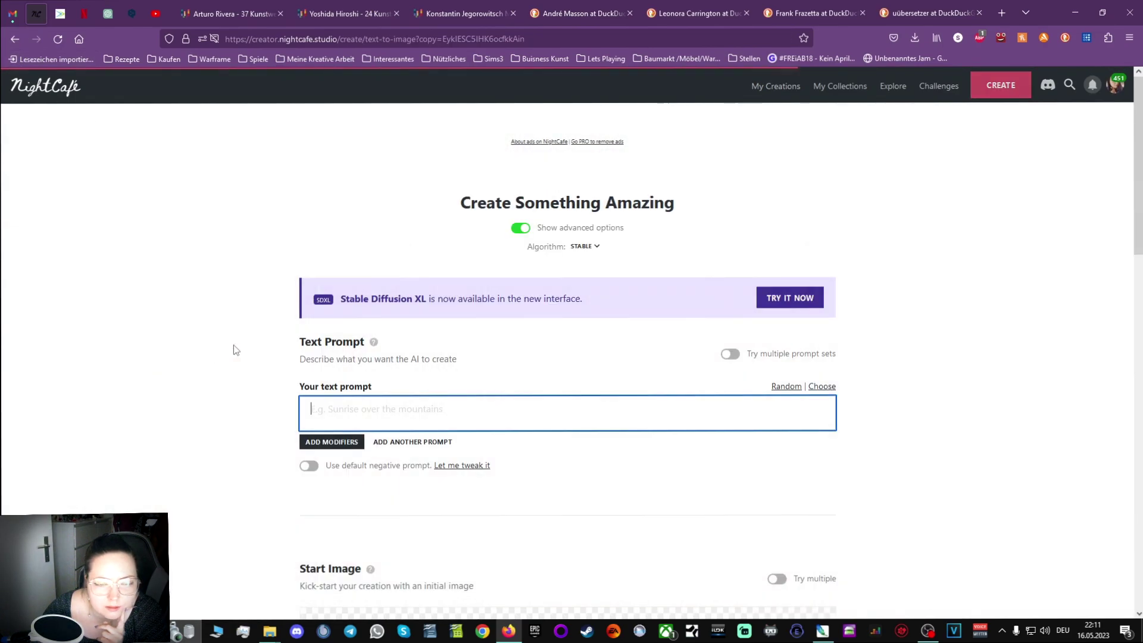
Insert "svarowski crystal phoenix" before "eye with iridescent multicolored iris" in Prompt 1.
left_click(382, 238)
type("phoeni")
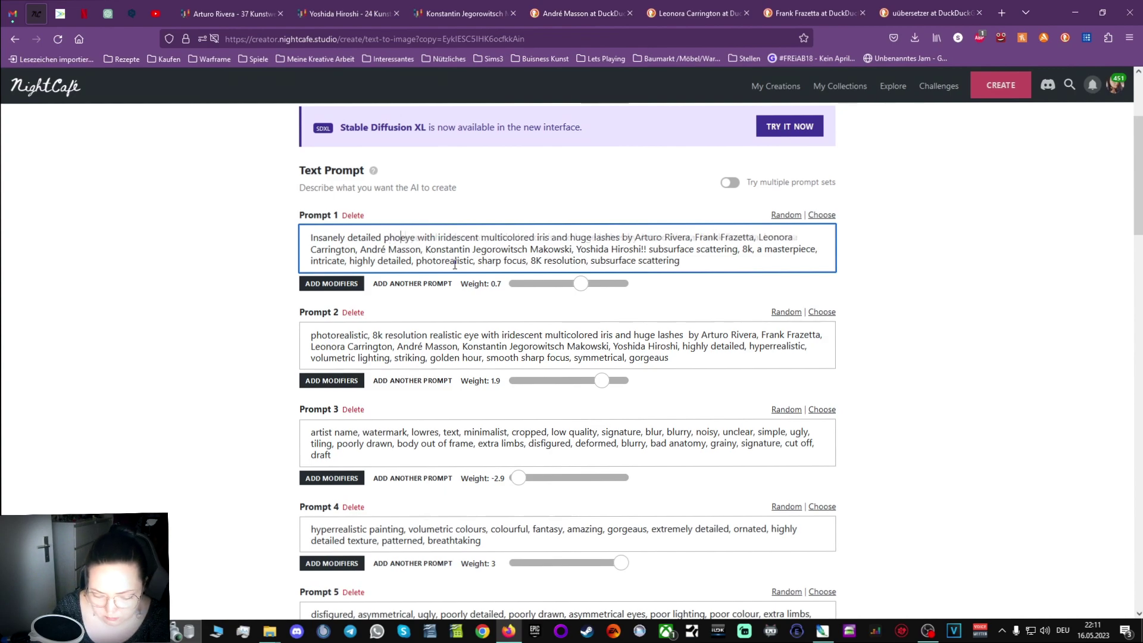
type("x ")
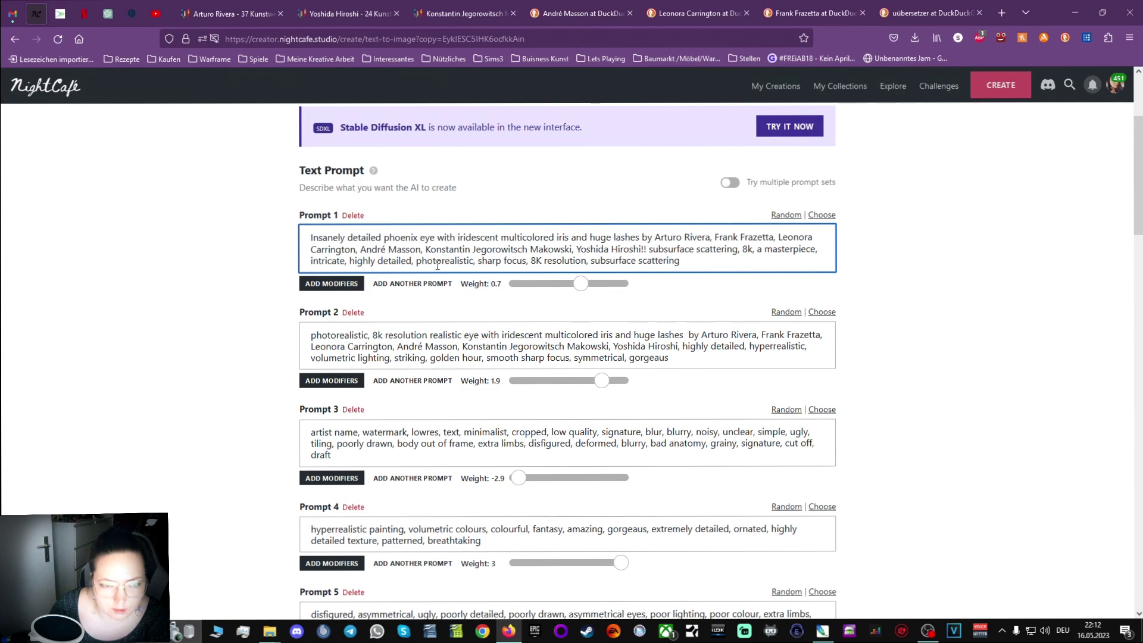
type("crys")
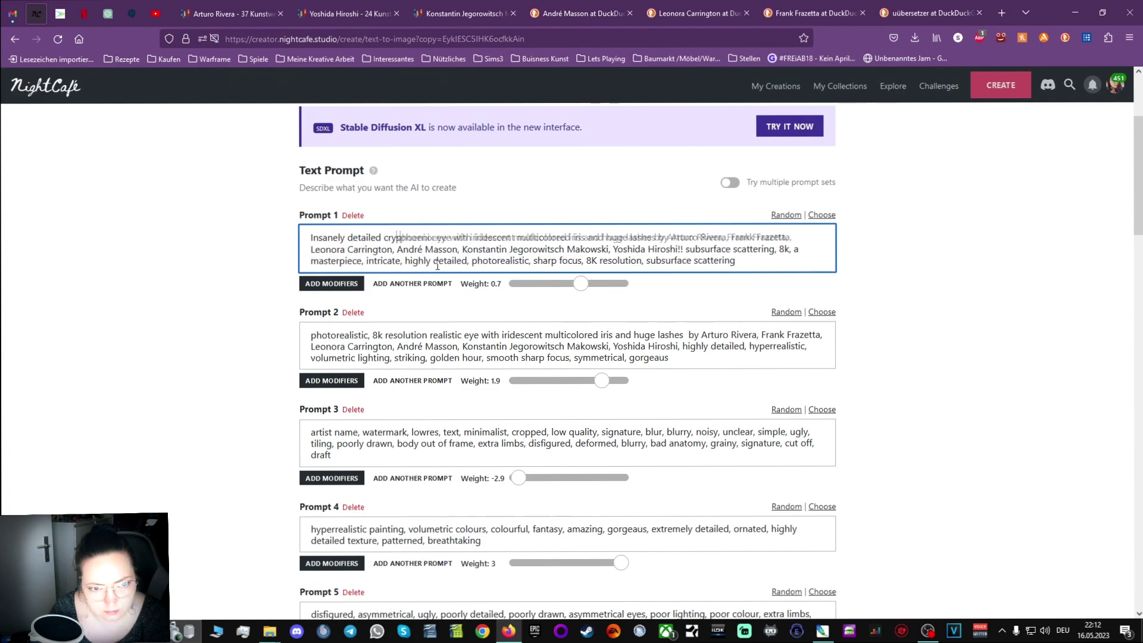
type("tal")
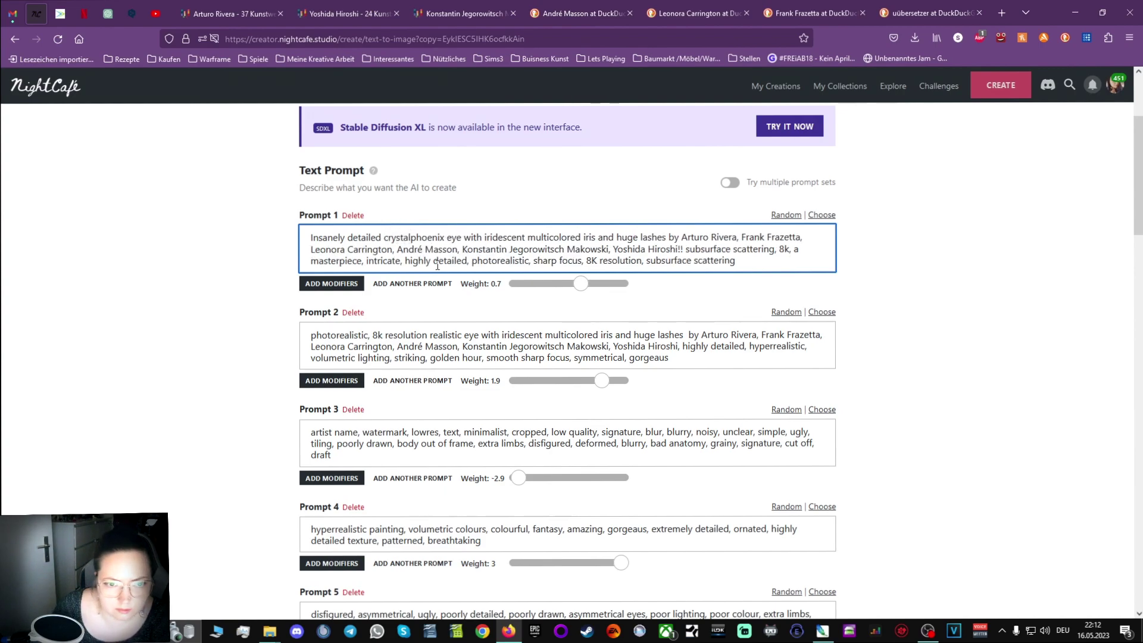
type("Svarowski")
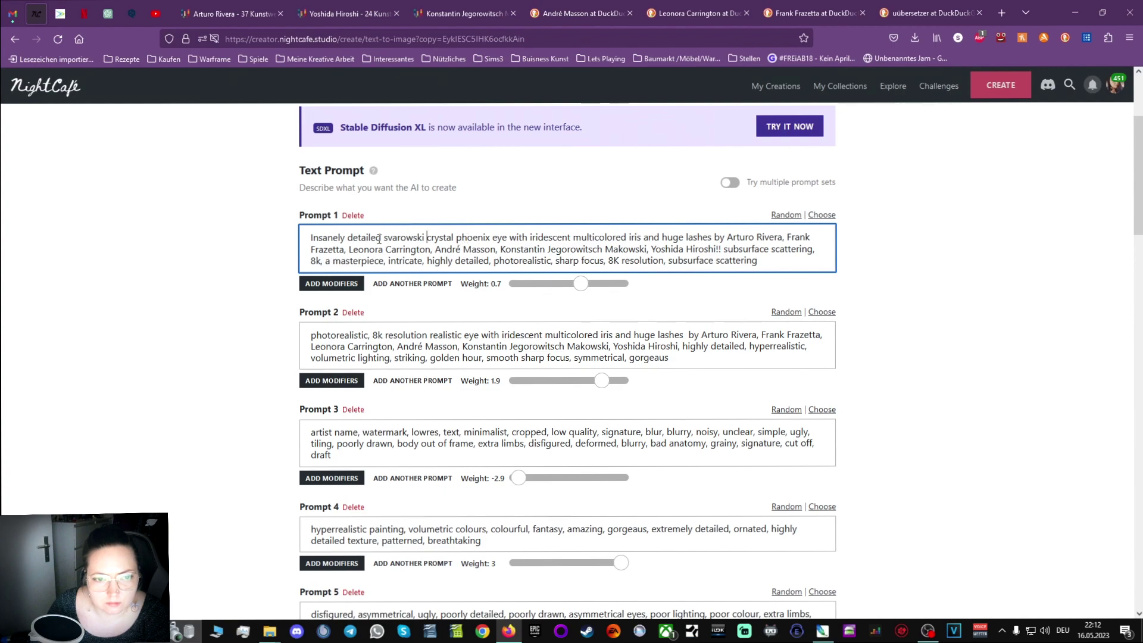
Replace Prompt 2's eye phrase with "svarowski crystal phoenix eye with iridescent multicolored iris and huge lashes" copied from Prompt 1.
left_click_drag(384, 237, 715, 230)
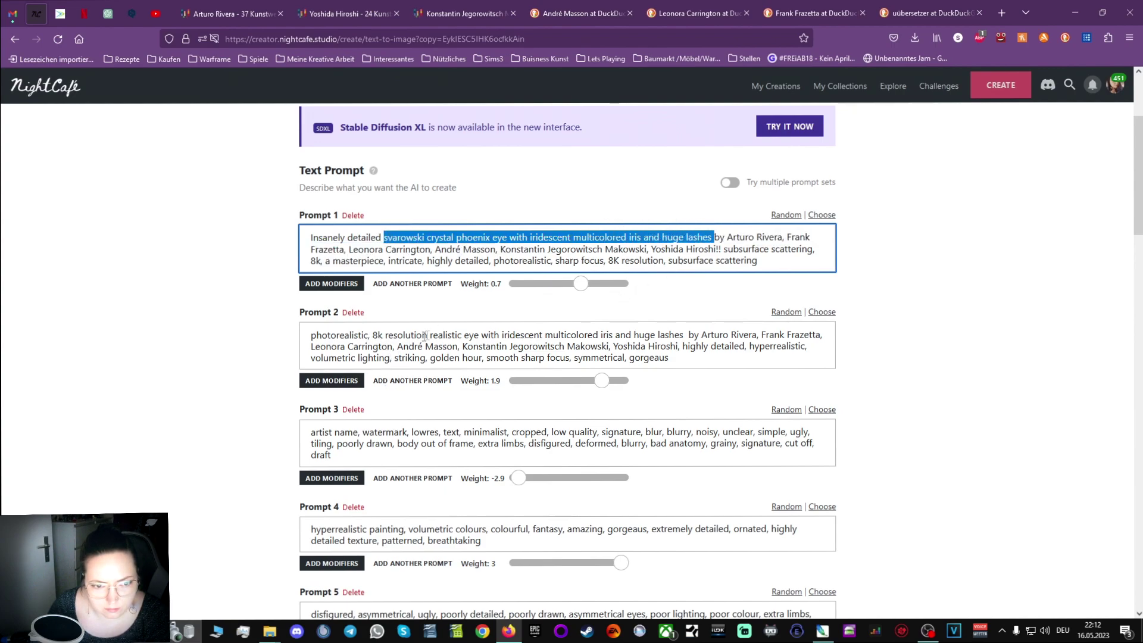
left_click_drag(462, 334, 686, 326)
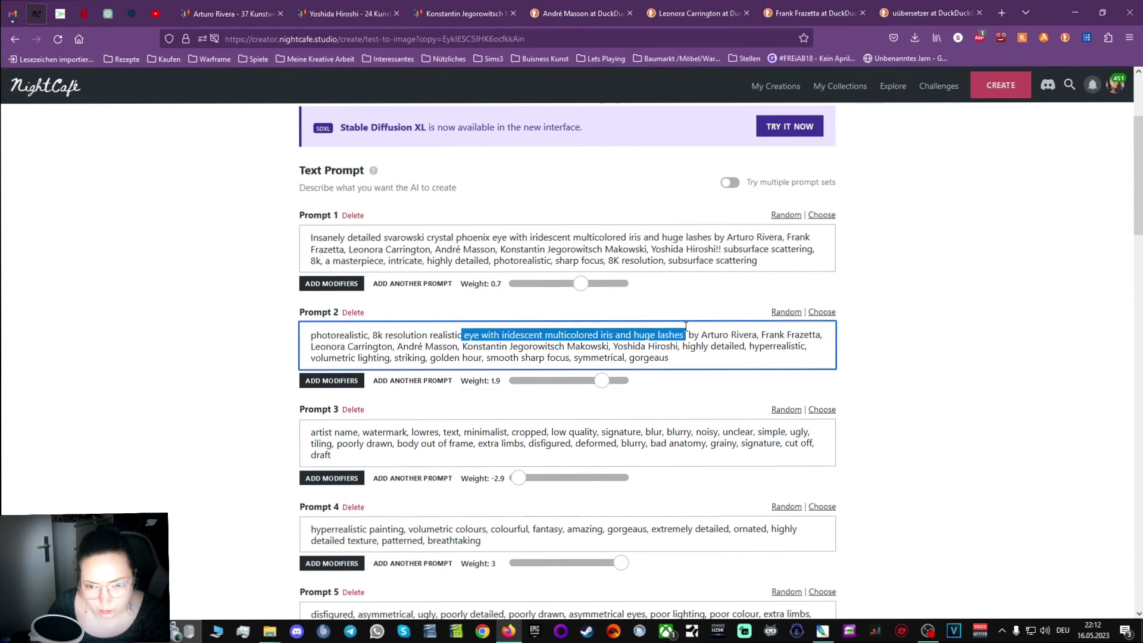
key("ctrl+v")
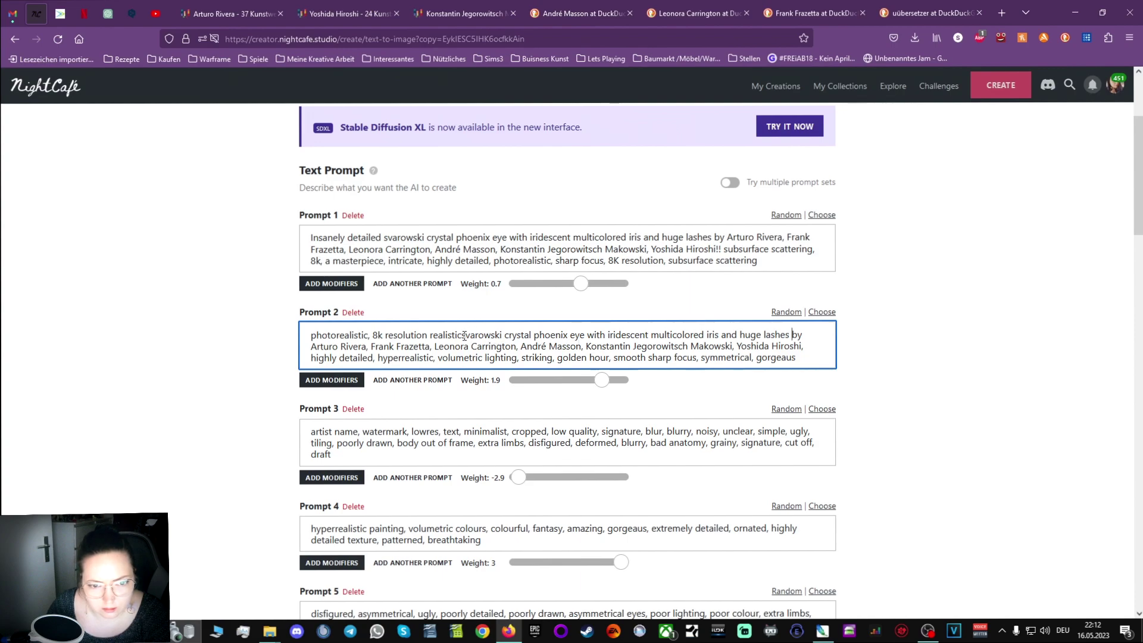
Keep the start image and the short, low-res settings, and create the phoenix eye images for 2 credits.
scroll(854, 447, "down", 15)
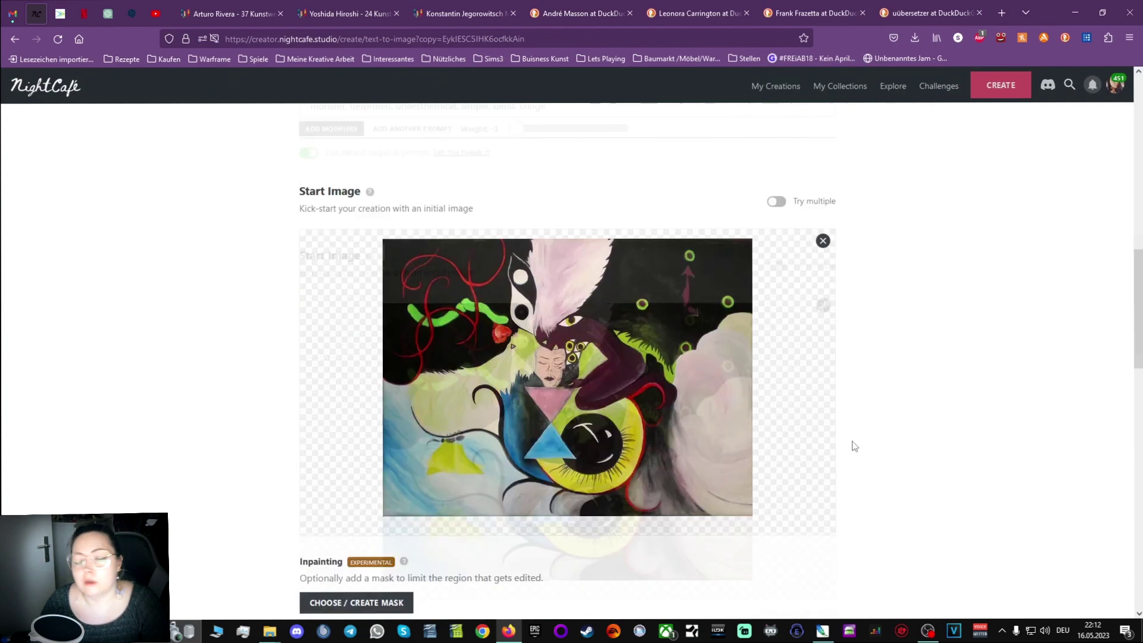
scroll(709, 460, "down", 5)
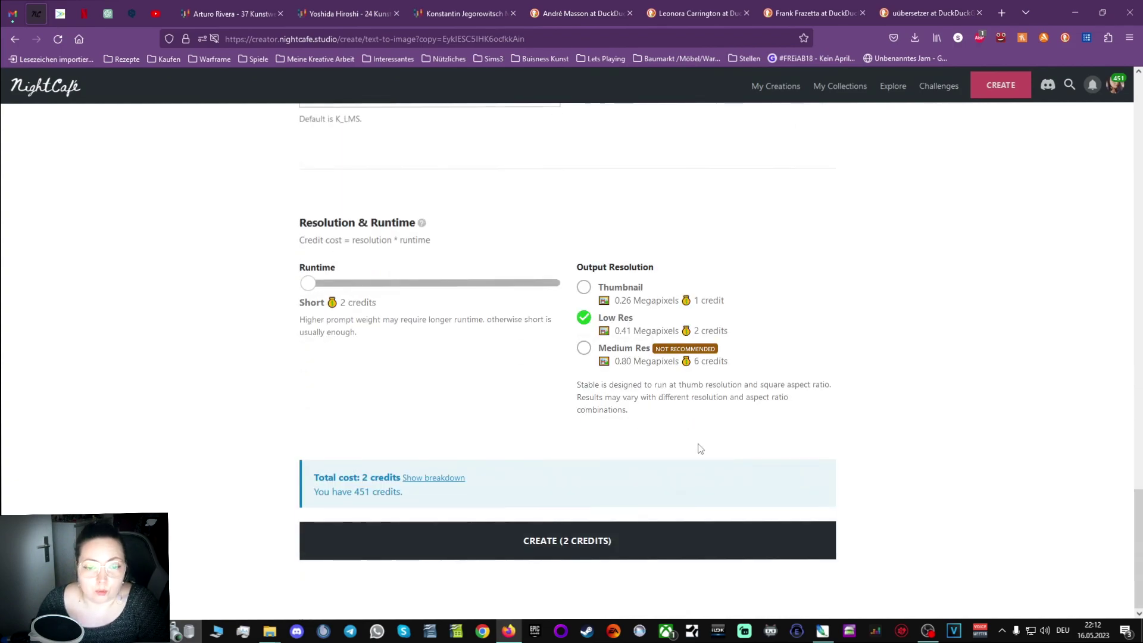
left_click(602, 536)
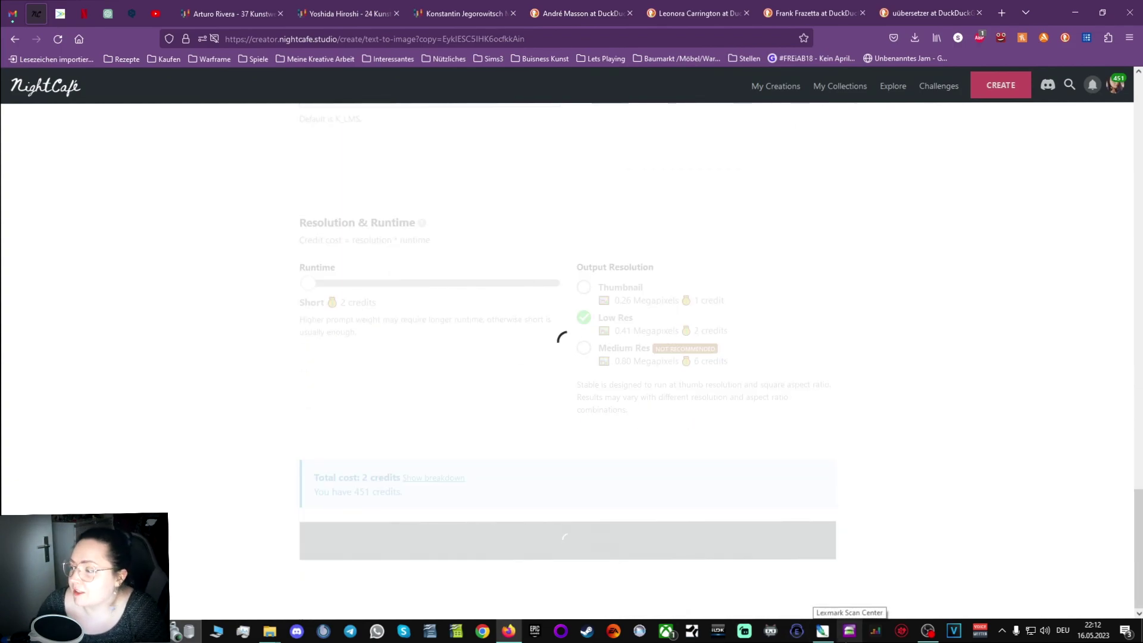
mouse_move(850, 631)
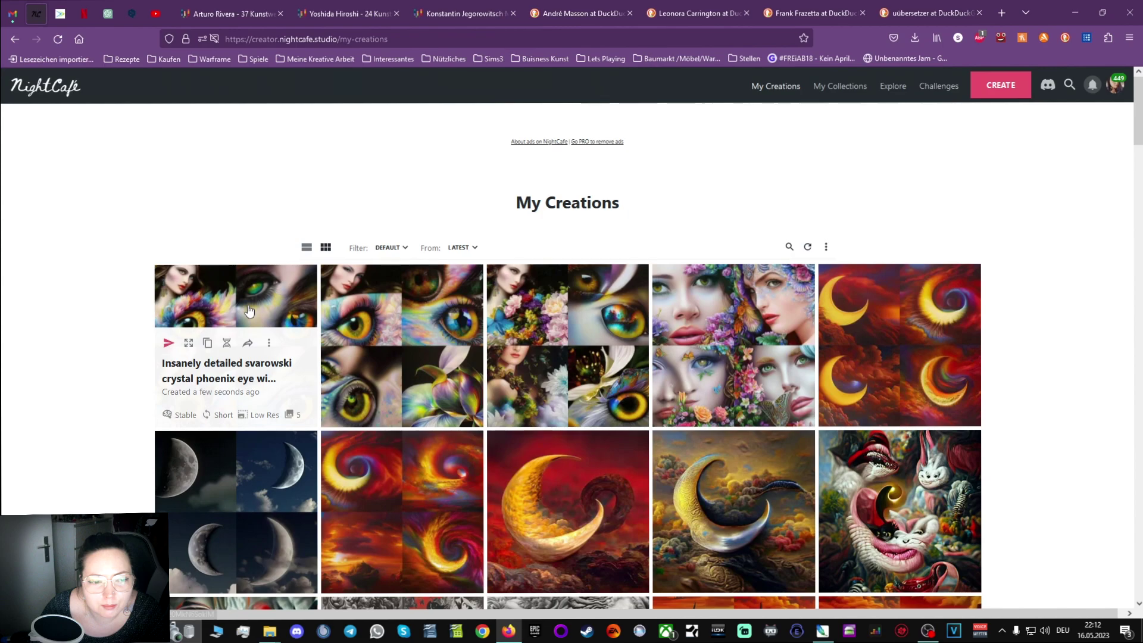
Open the newest phoenix eye creation and examine its four images one by one, from the first to the last.
left_click(255, 305)
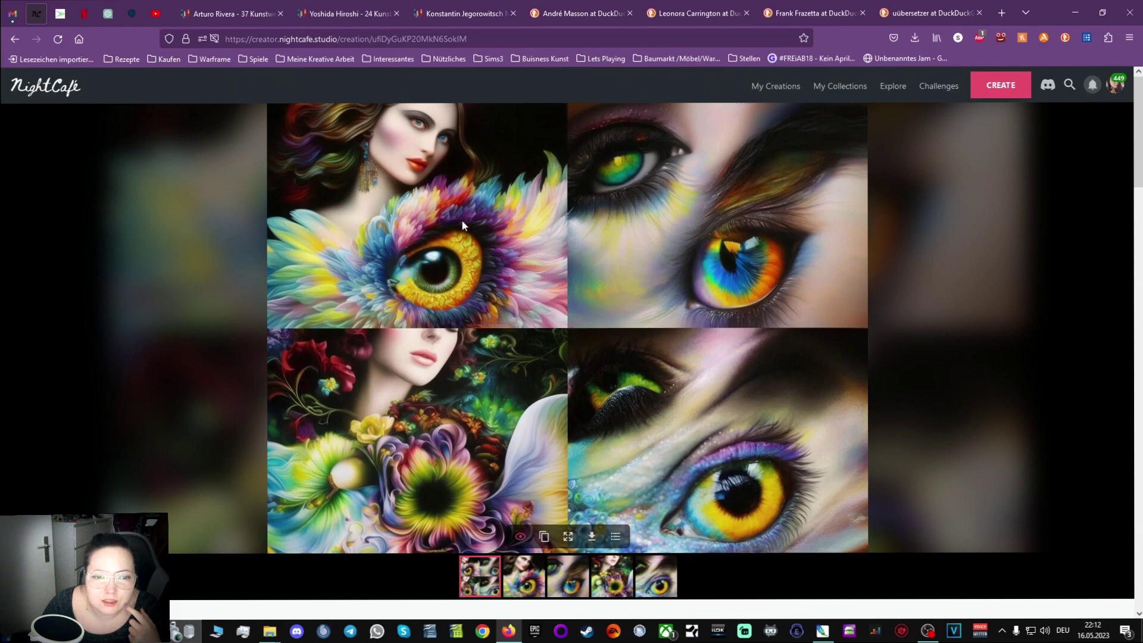
left_click(529, 589)
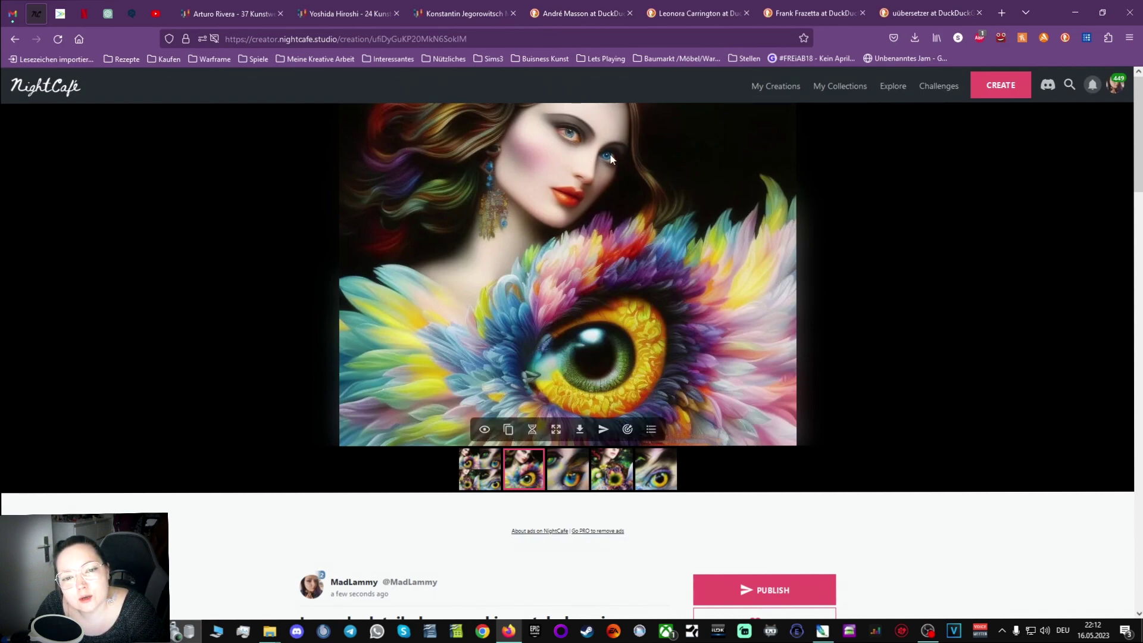
left_click(568, 480)
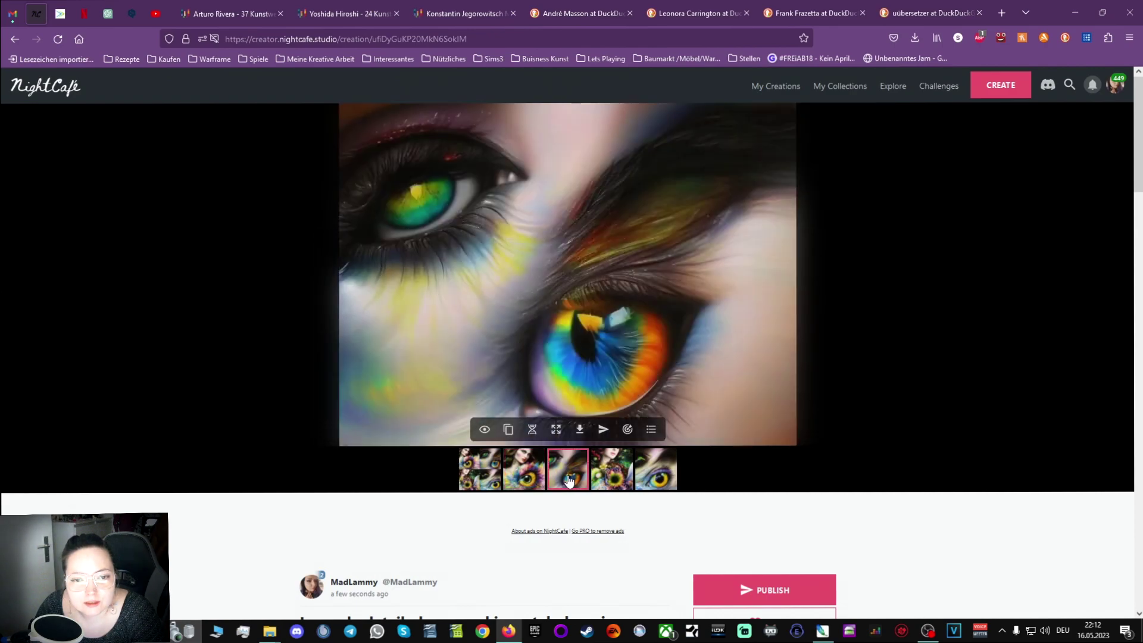
left_click(604, 487)
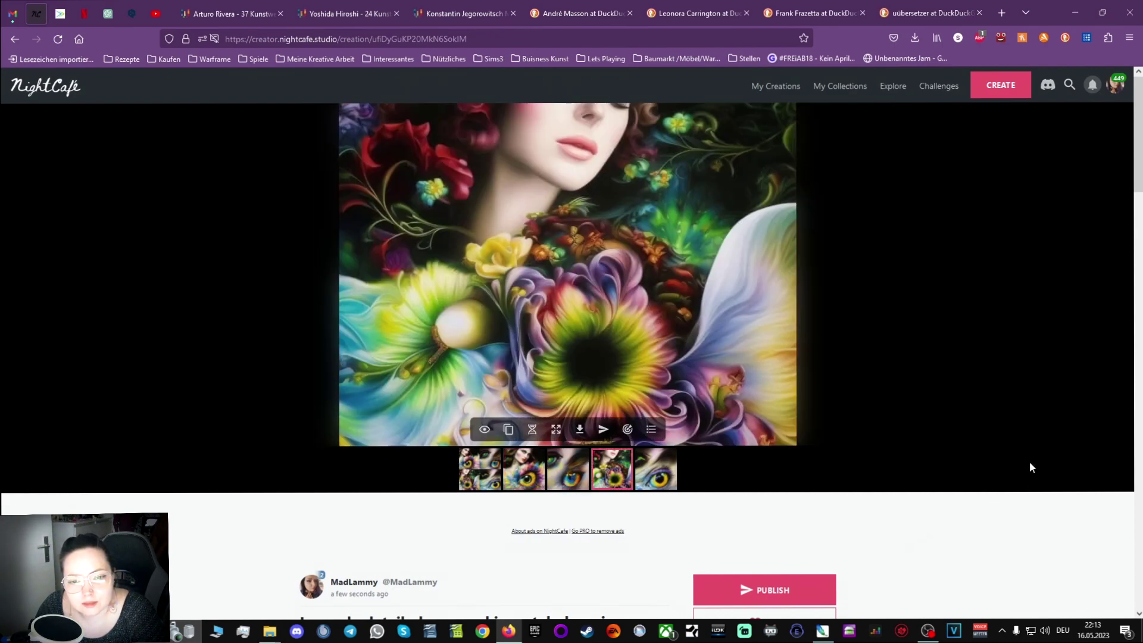
left_click(666, 481)
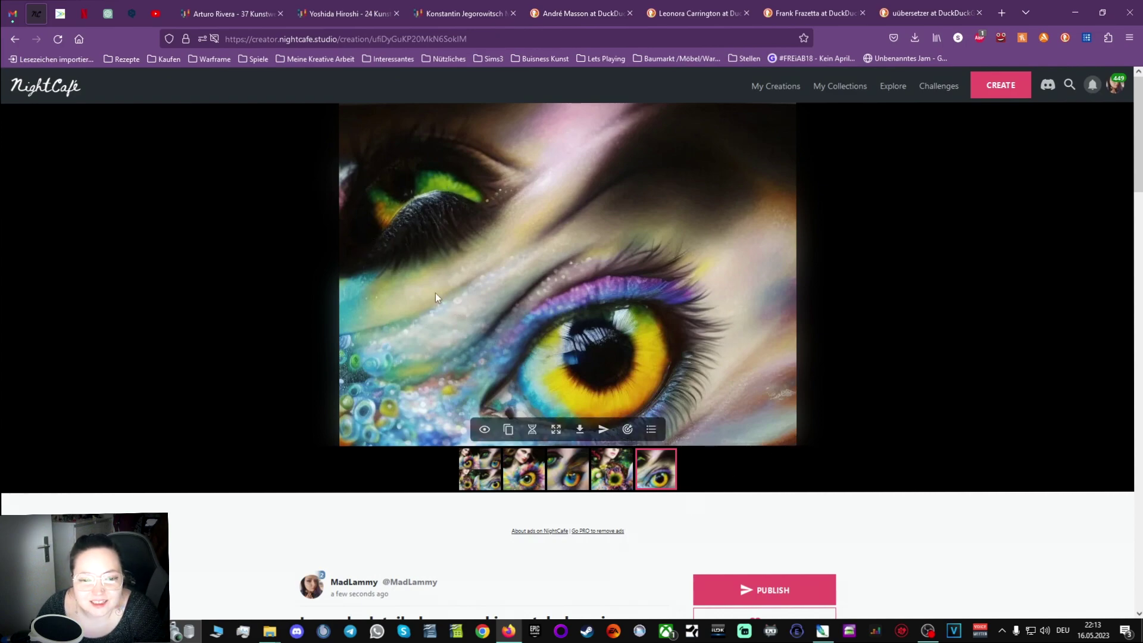
Return to My Creations, duplicate the newest phoenix eye creation and remove its start image.
left_click(15, 39)
mouse_move(209, 347)
left_click(208, 343)
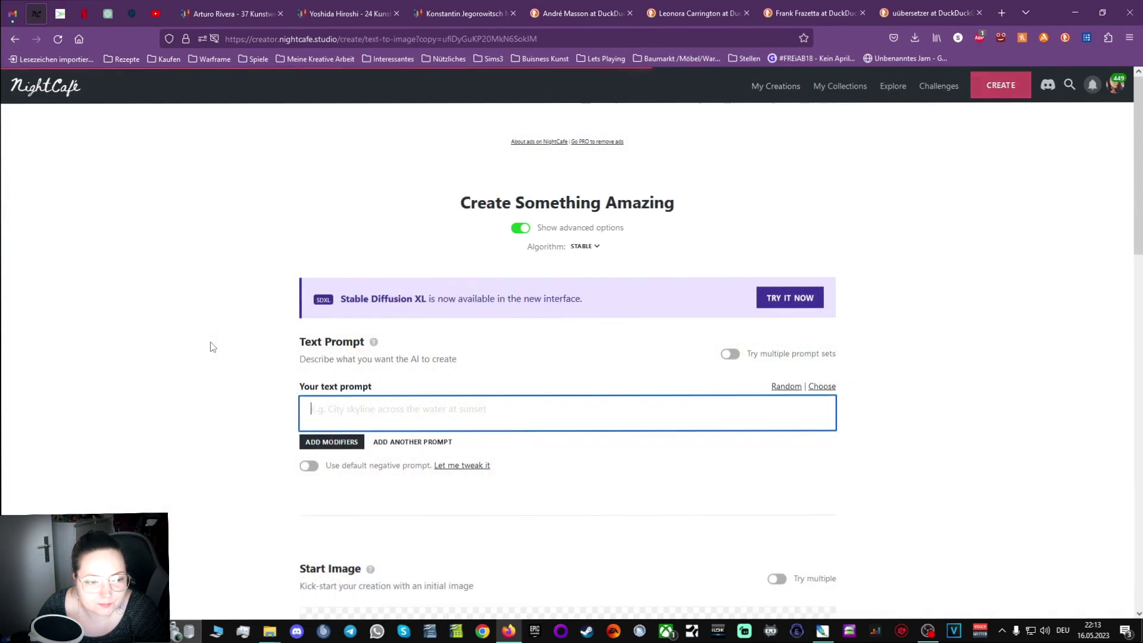
left_click(822, 522)
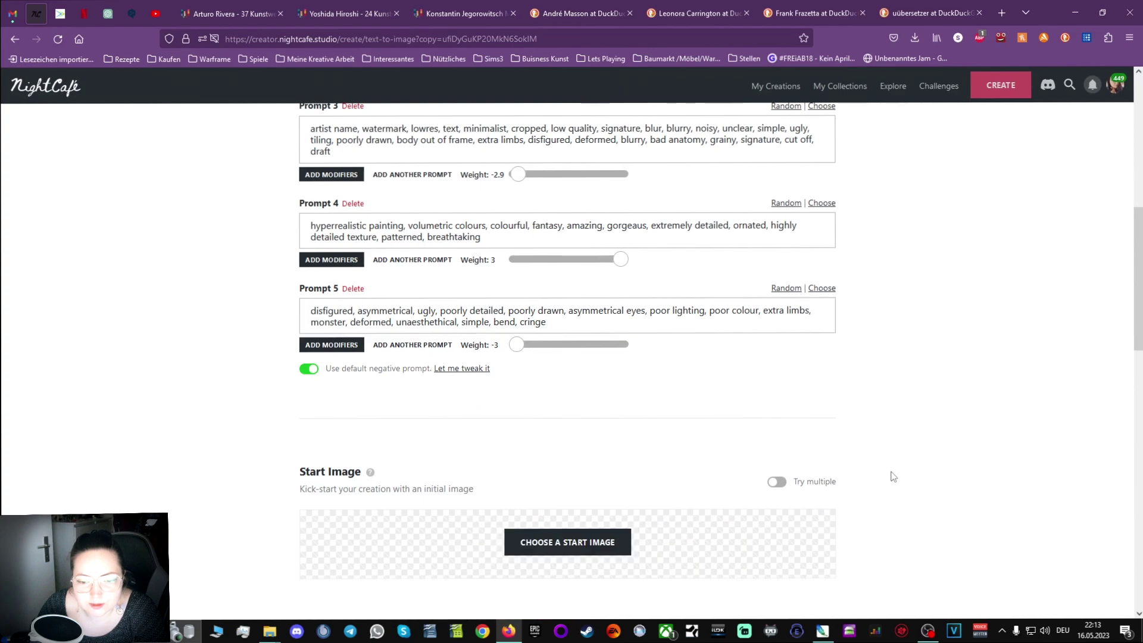
Create the low-res phoenix eye images without a start image for 2 credits.
scroll(891, 474, "down", 15)
scroll(572, 545, "down", 2)
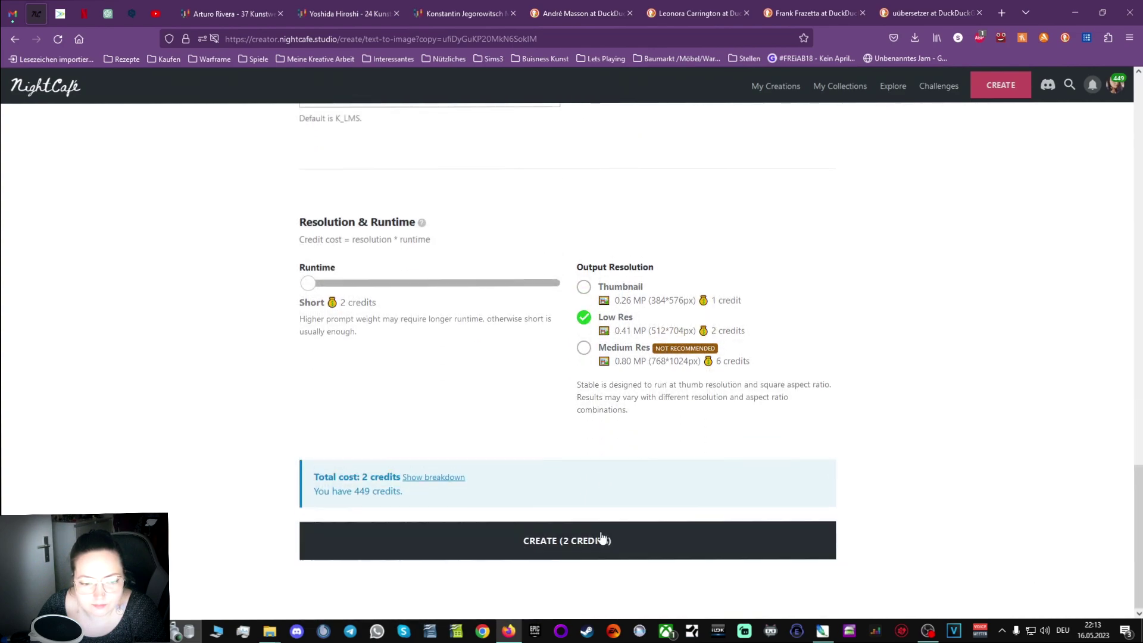
left_click(556, 547)
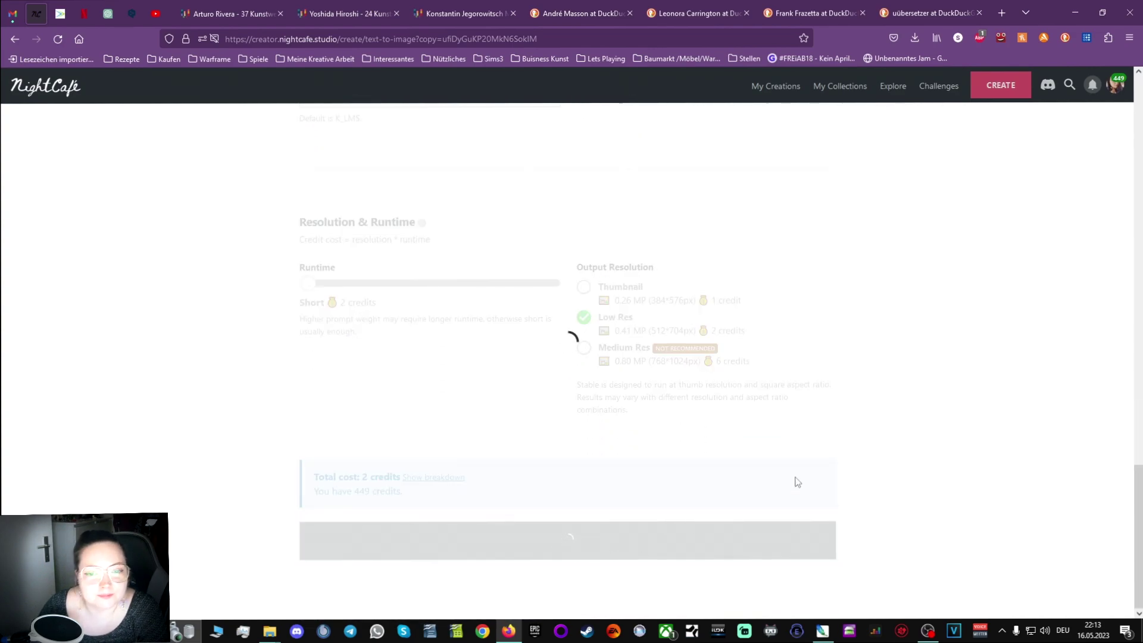
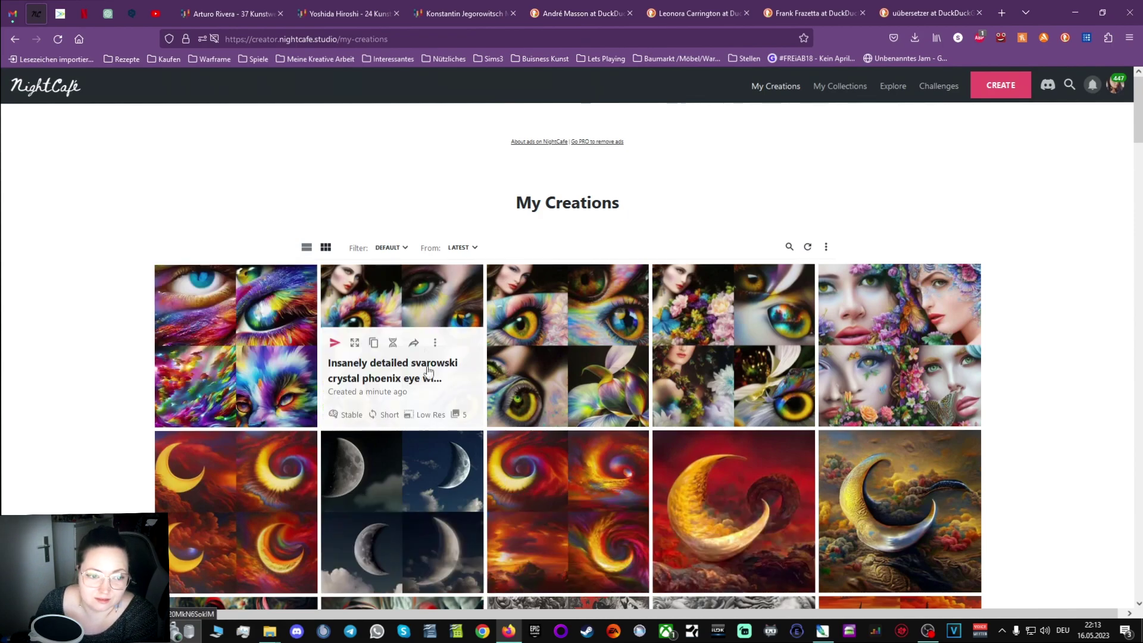
Open the newest creation made without a start image and examine each of its four images in order.
left_click(280, 299)
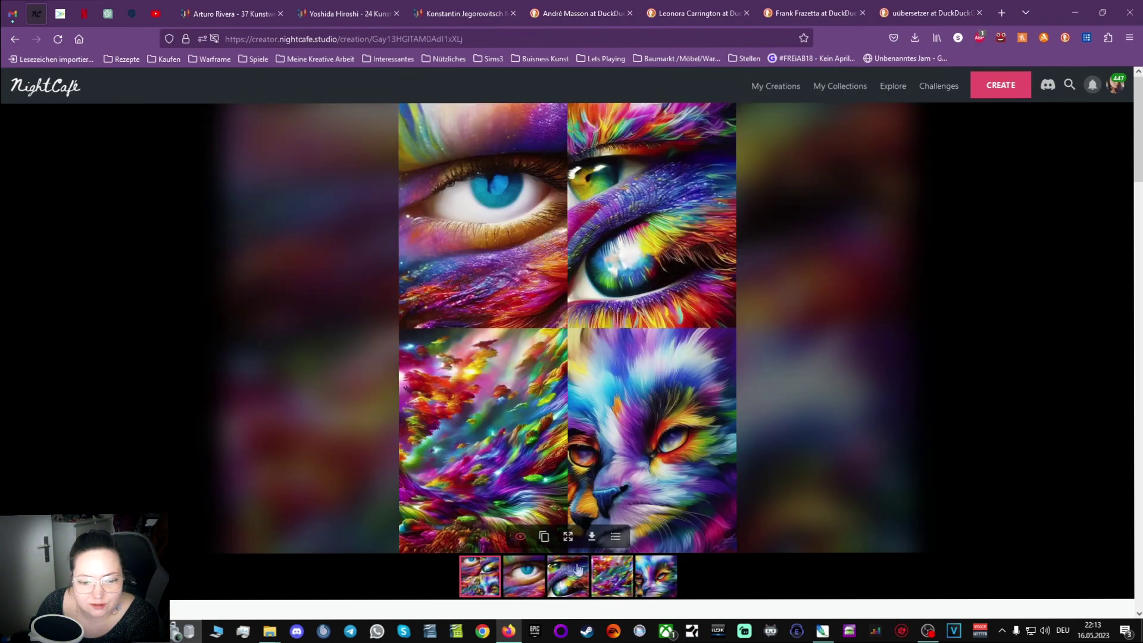
left_click(532, 575)
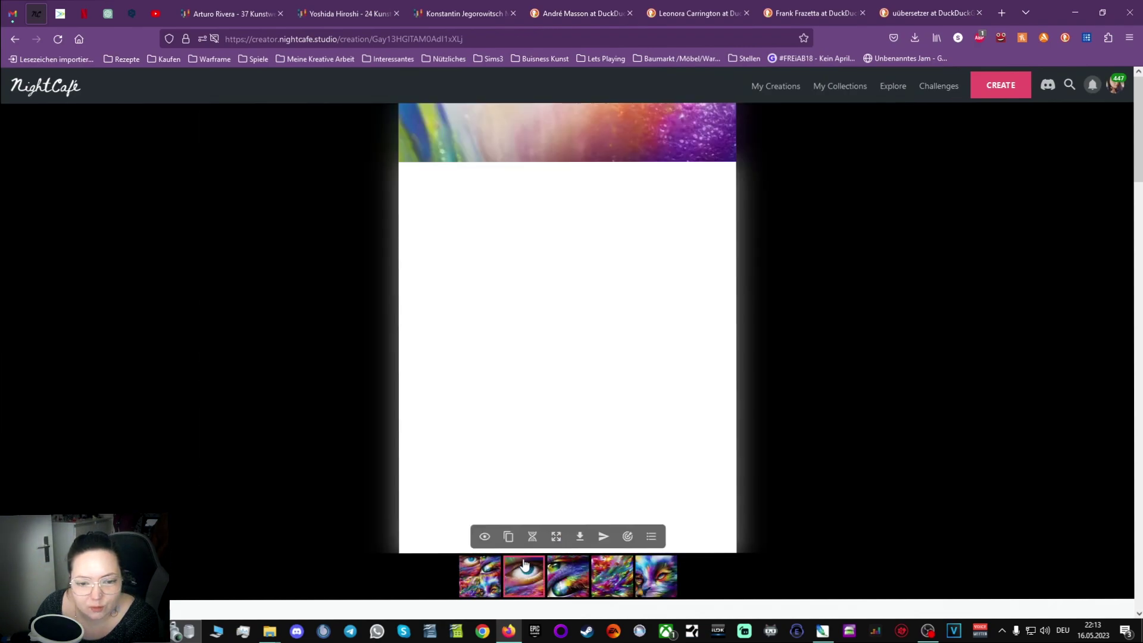
left_click(576, 579)
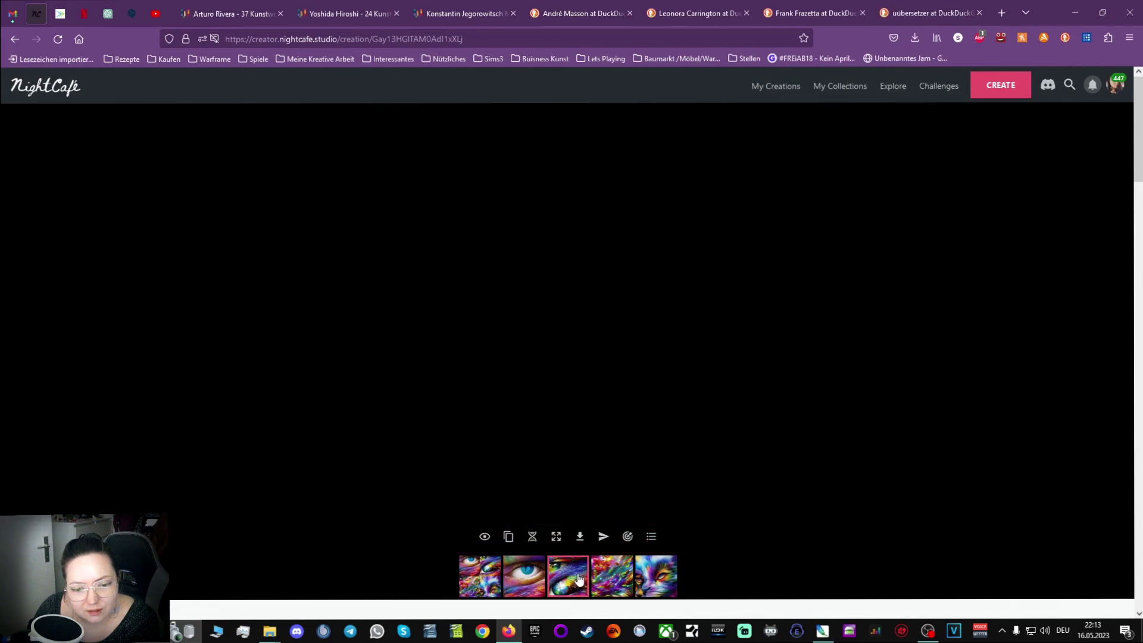
left_click(610, 582)
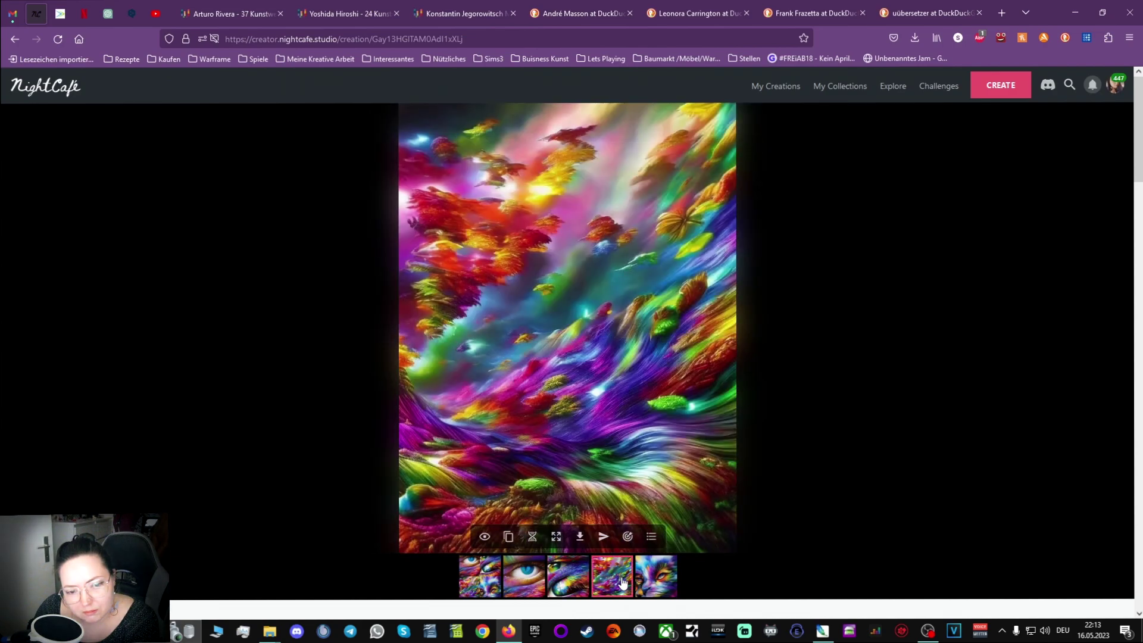
left_click(638, 583)
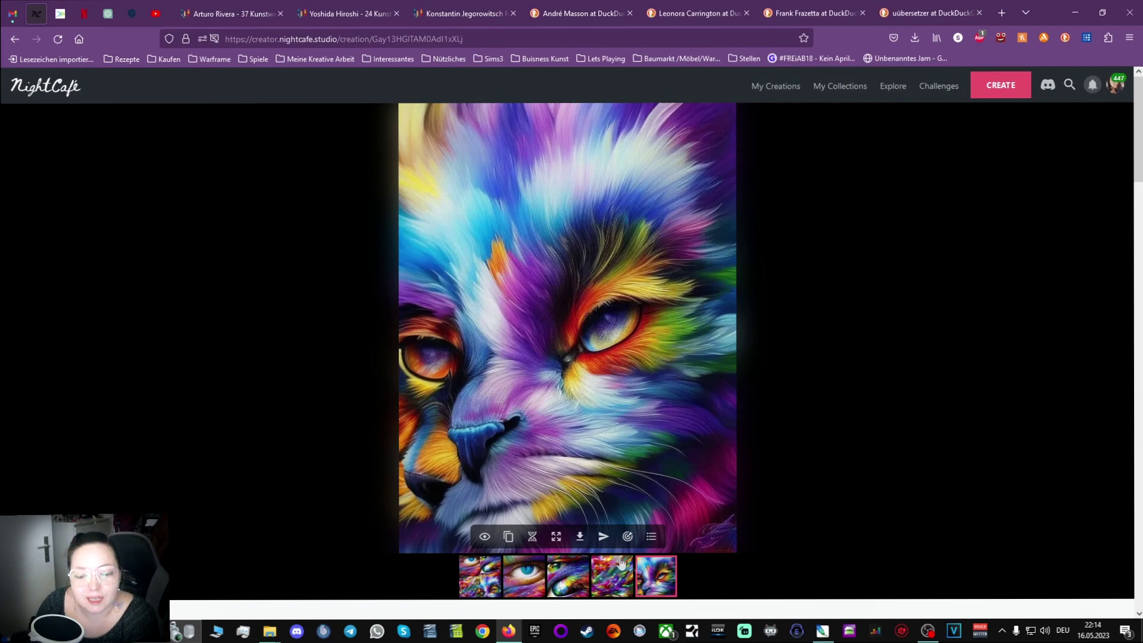
Go back to My Creations, browse the earlier creations, and duplicate the newest svarowski crystal phoenix eye creation.
left_click(13, 39)
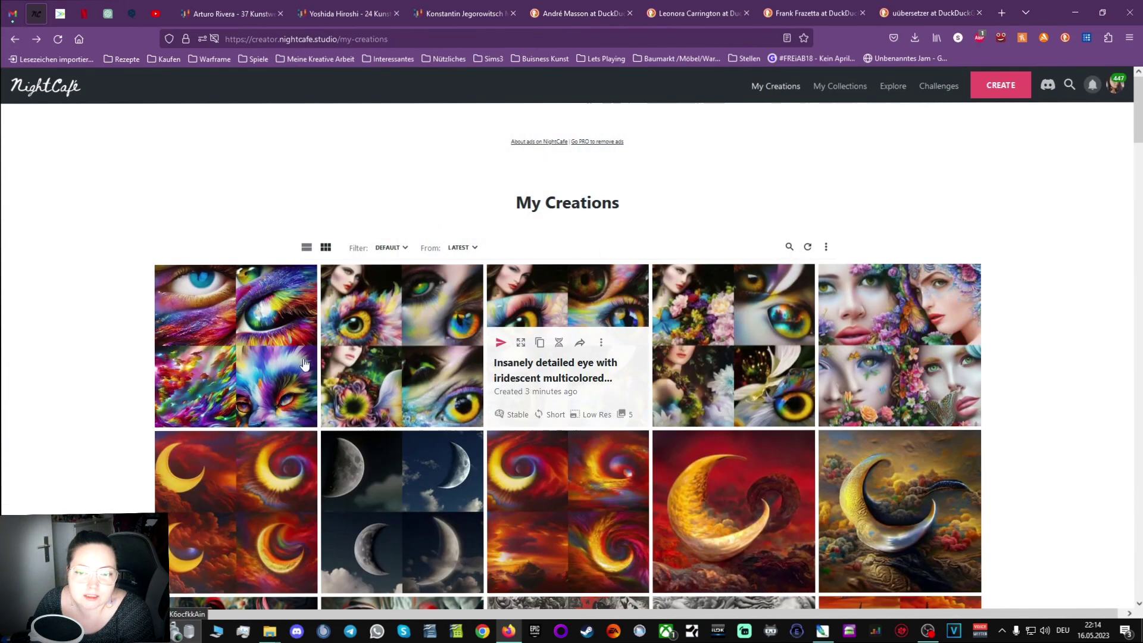
scroll(1014, 391, "down", 10)
scroll(1014, 392, "up", 10)
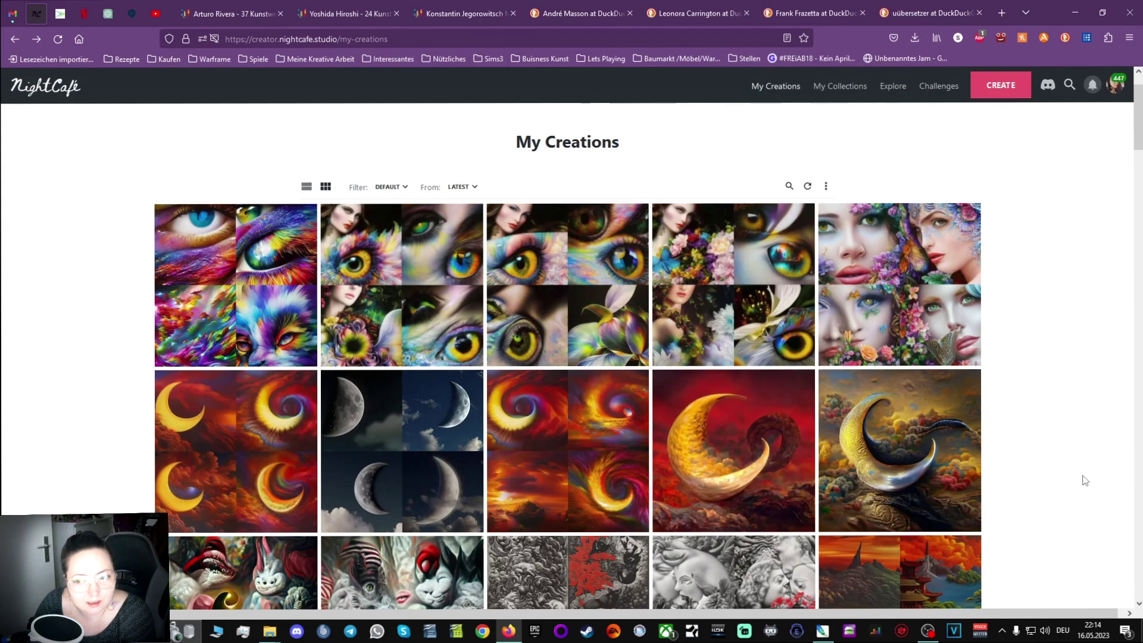
scroll(1085, 479, "down", 6)
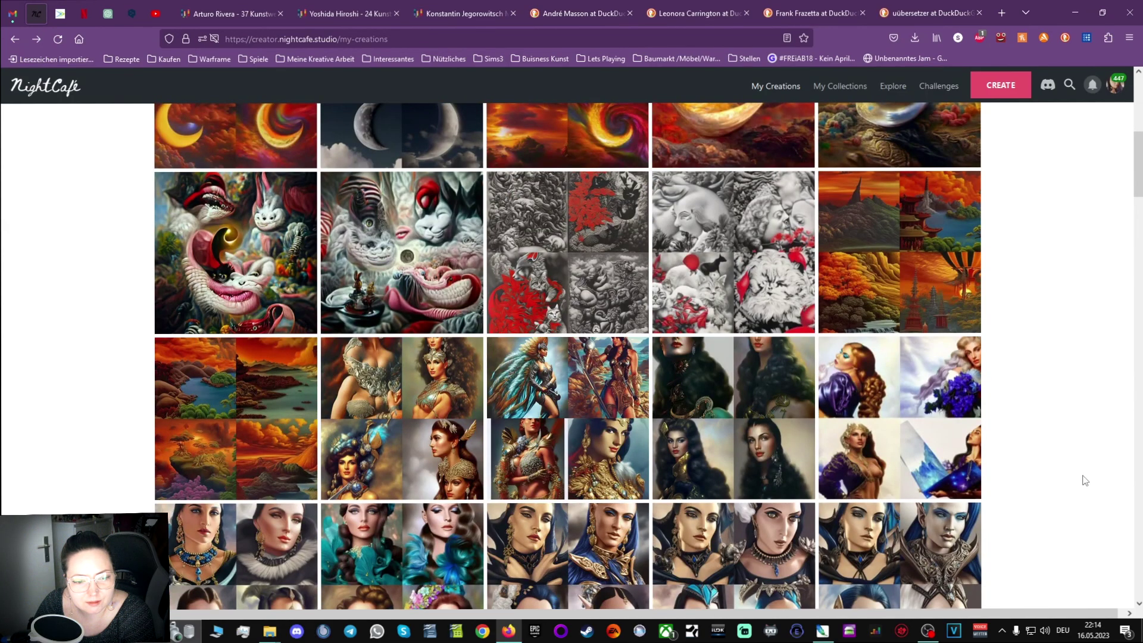
scroll(1084, 480, "down", 4)
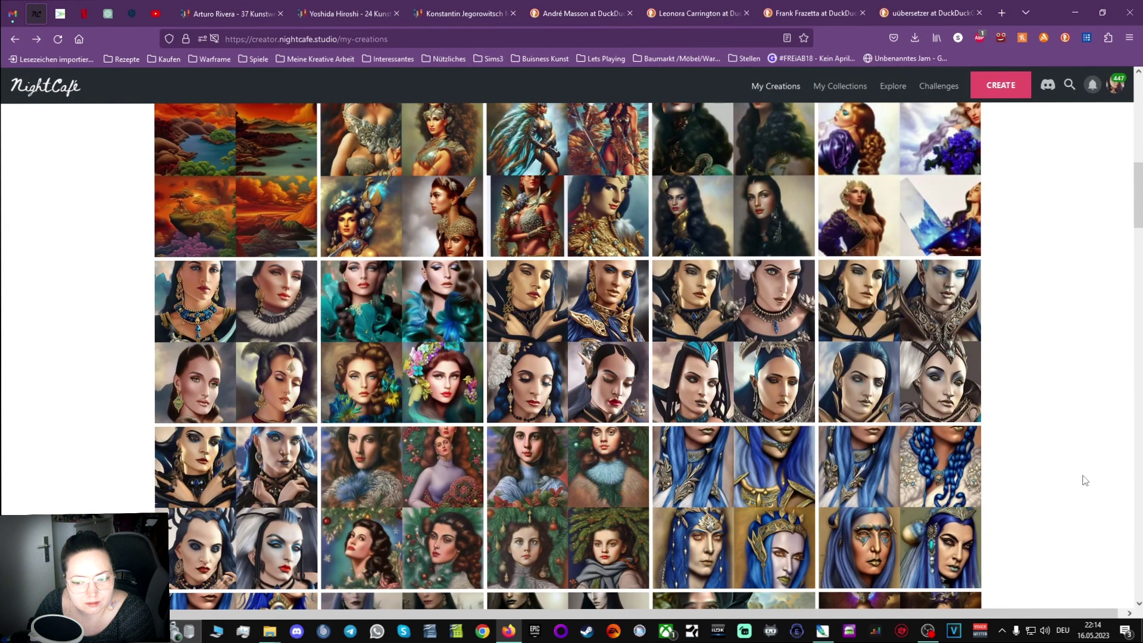
scroll(875, 396, "up", 11)
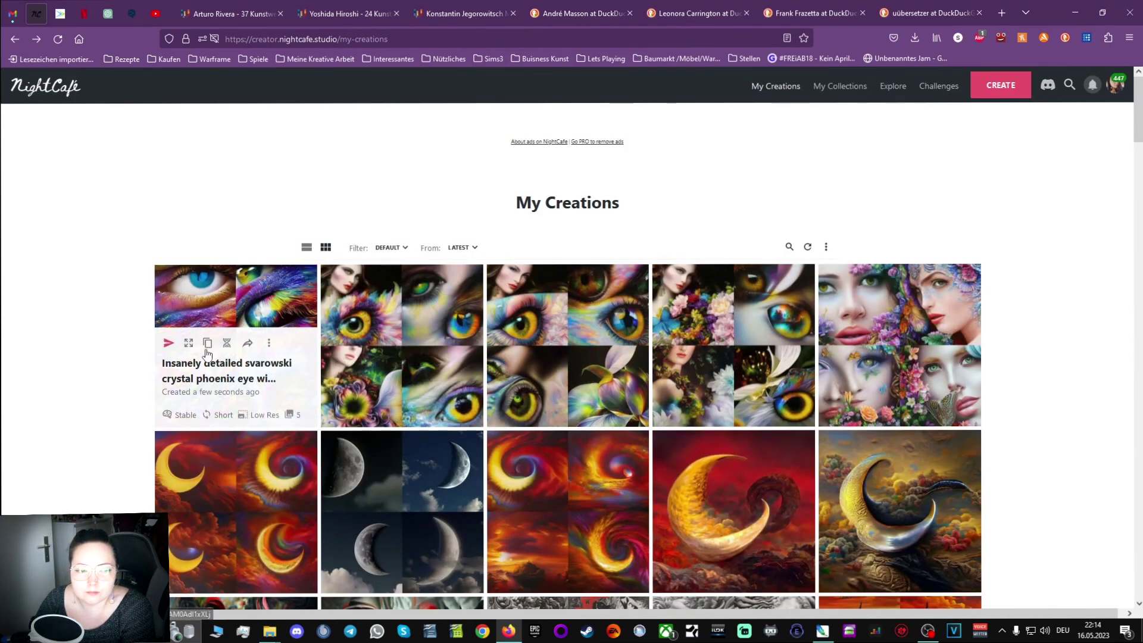
left_click(207, 352)
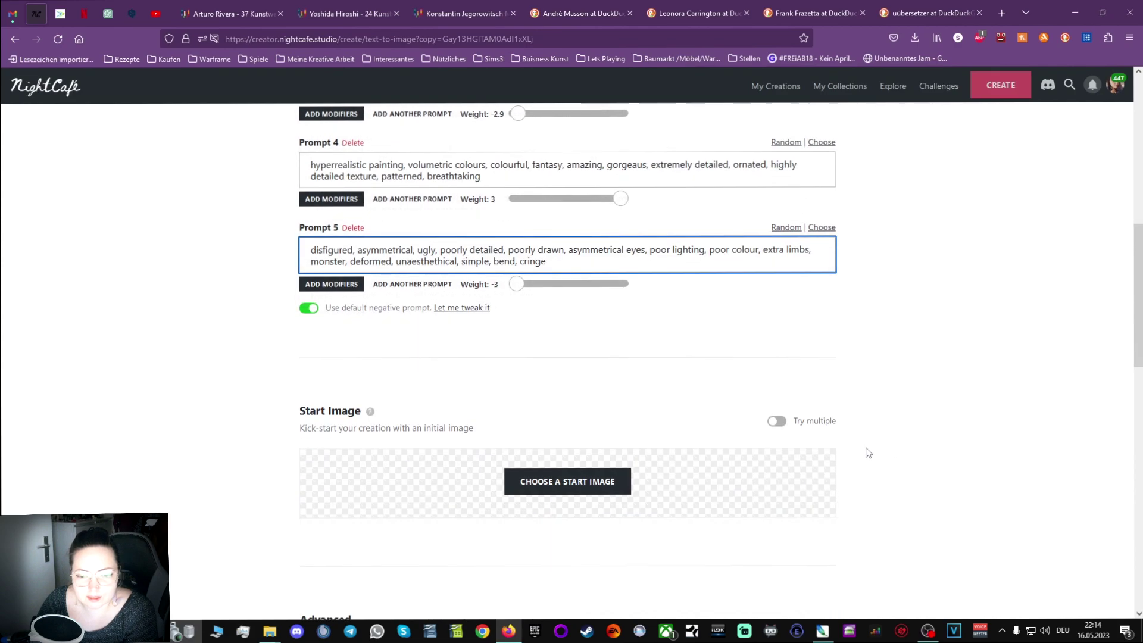
Change "phoenix eye" to "phoenix eyes" in Prompt 1 and Prompt 2.
scroll(744, 347, "up", 7)
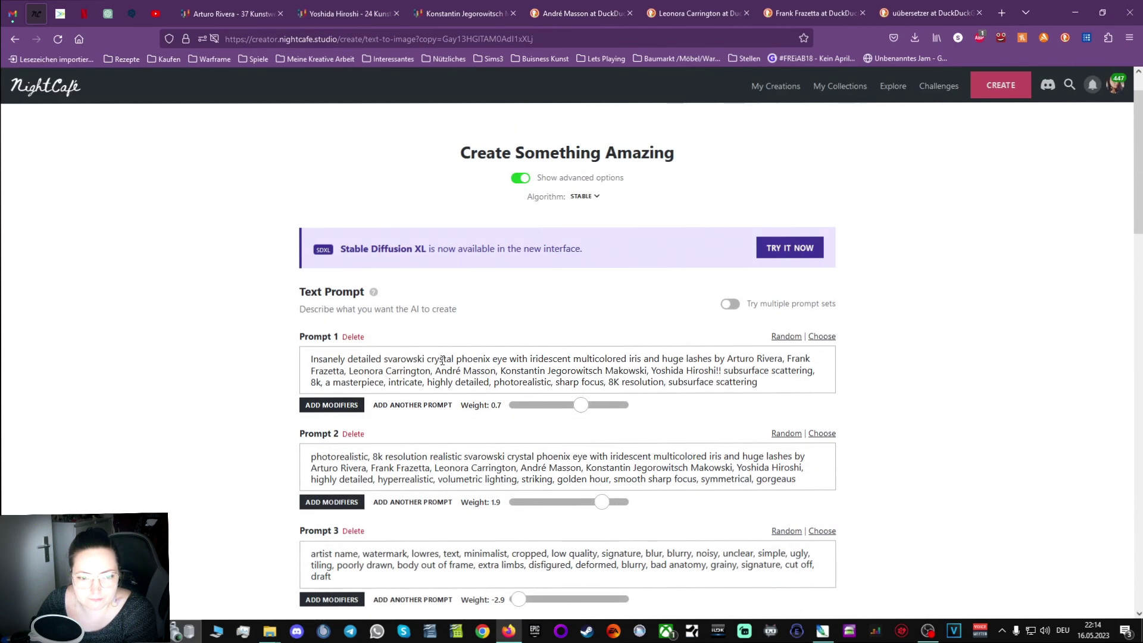
left_click(508, 357)
type("s")
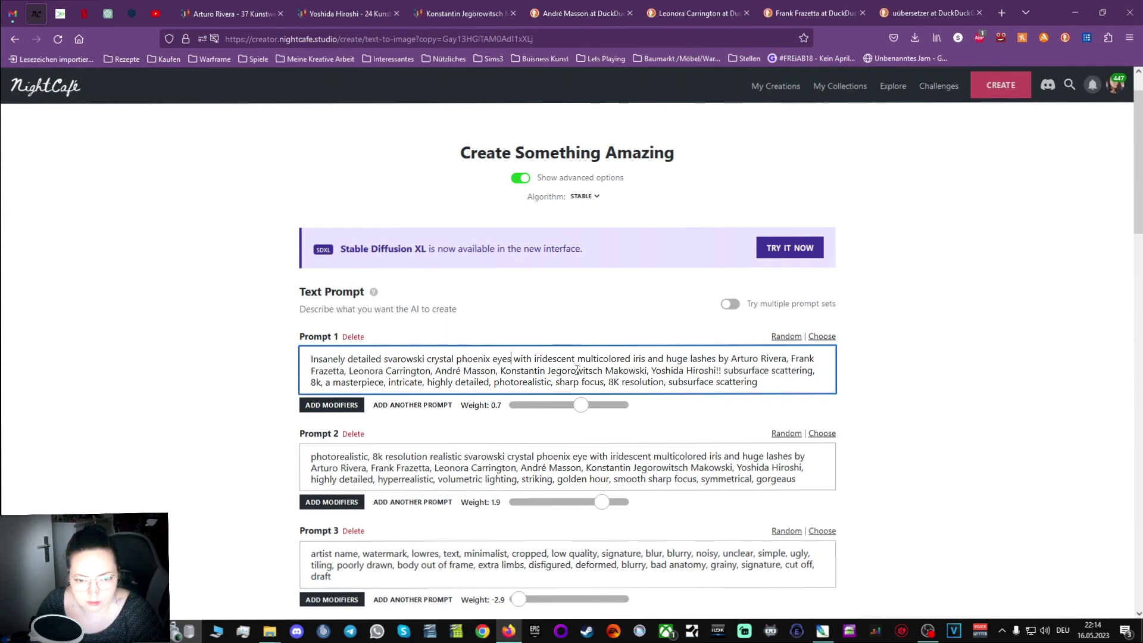
left_click(583, 453)
type("s")
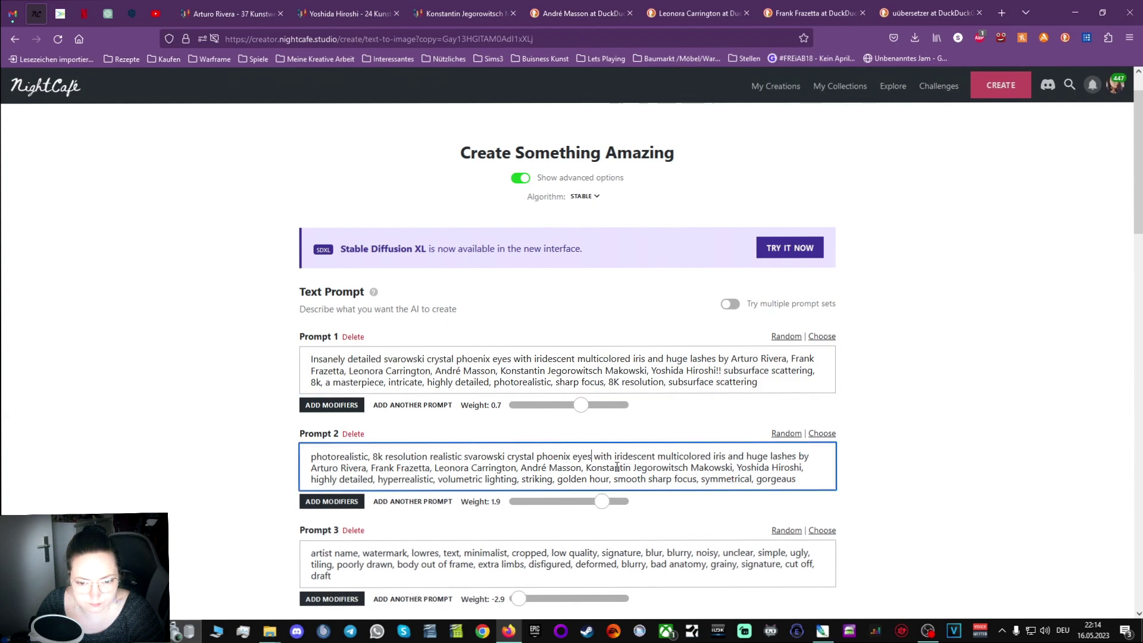
Delete the artist "Arturo Rivera" from Prompt 1 and Prompt 2.
left_click_drag(731, 356, 788, 352)
key("BackSpace")
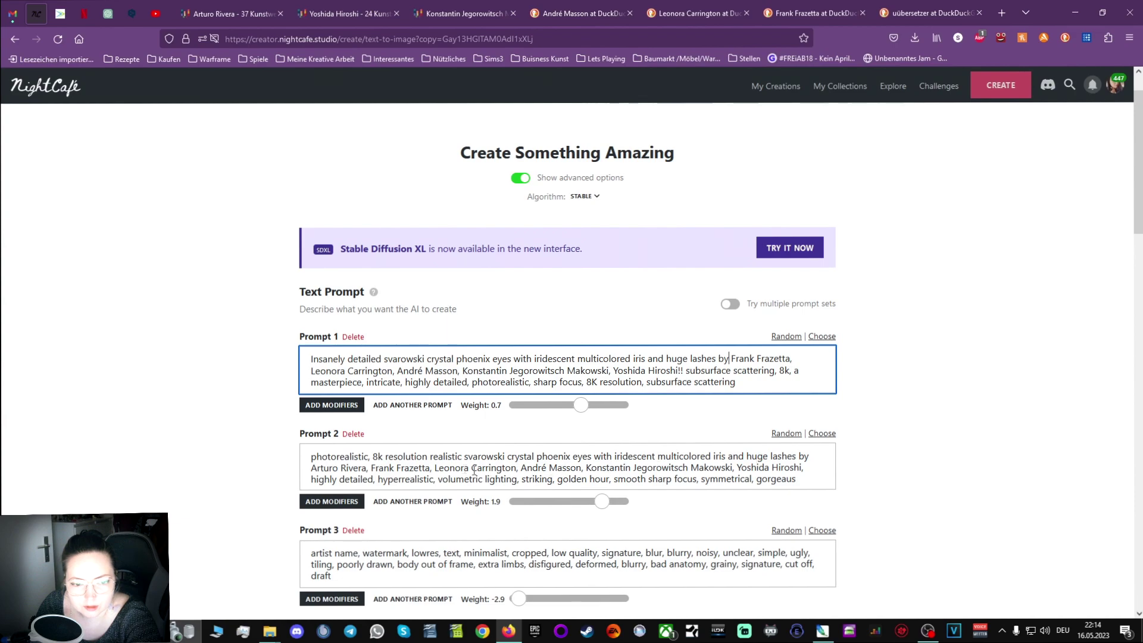
left_click_drag(311, 473, 372, 469)
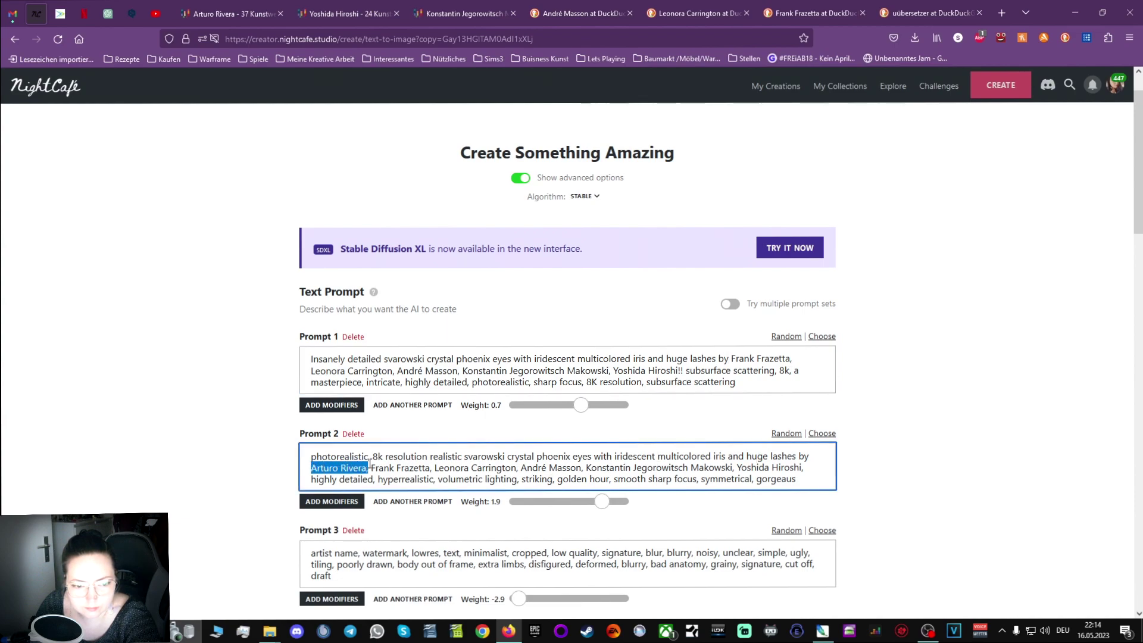
key("BackSpace")
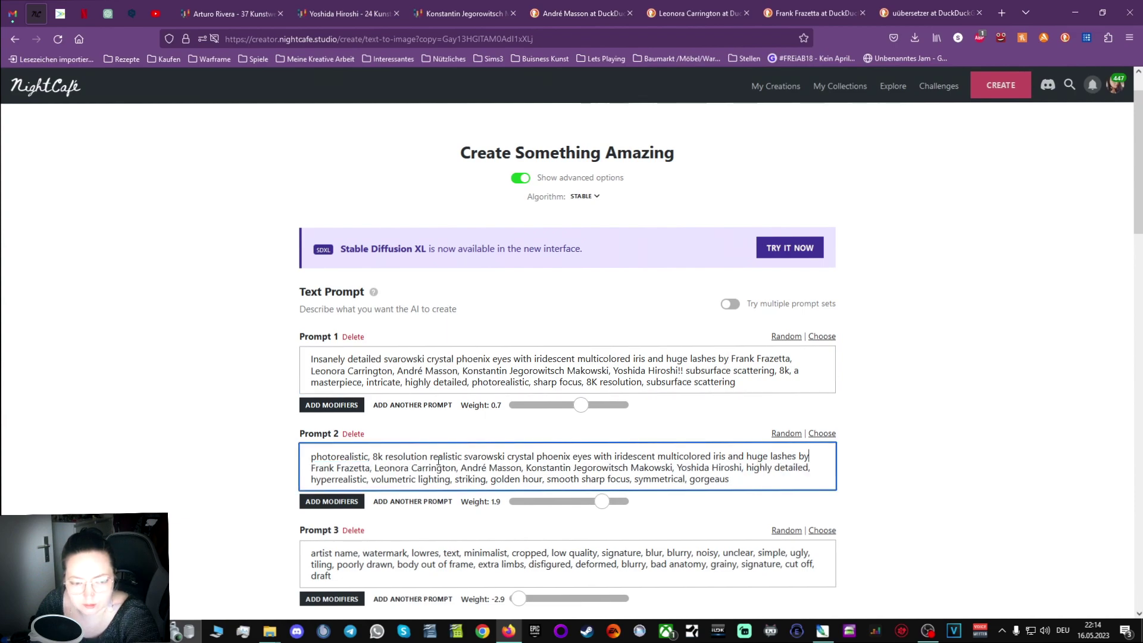
scroll(870, 524, "down", 4)
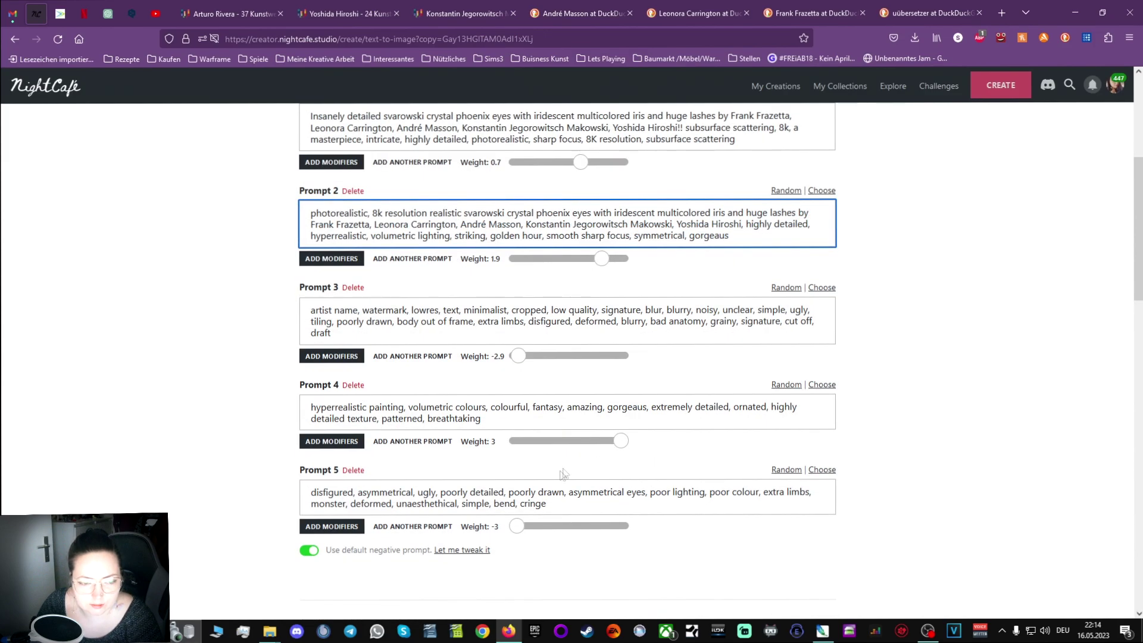
Set the aspect ratio to Landscape (4:3) and generate the svarowski crystal phoenix eyes creation.
scroll(737, 538, "down", 8)
scroll(738, 539, "up", 2)
scroll(740, 540, "down", 4)
scroll(738, 516, "up", 1)
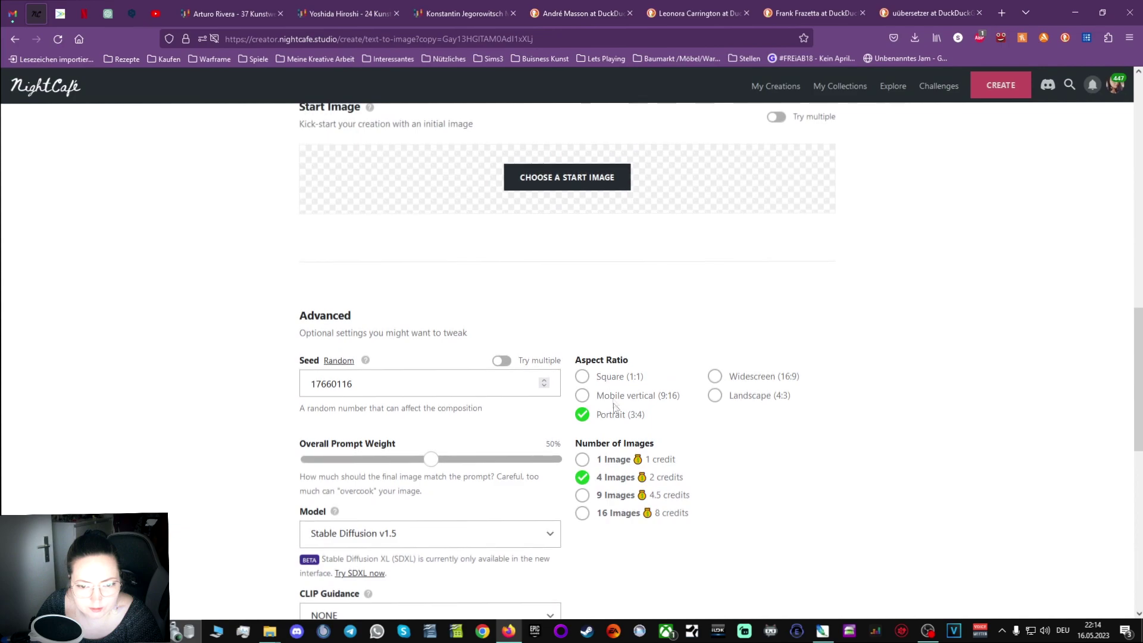
left_click(722, 380)
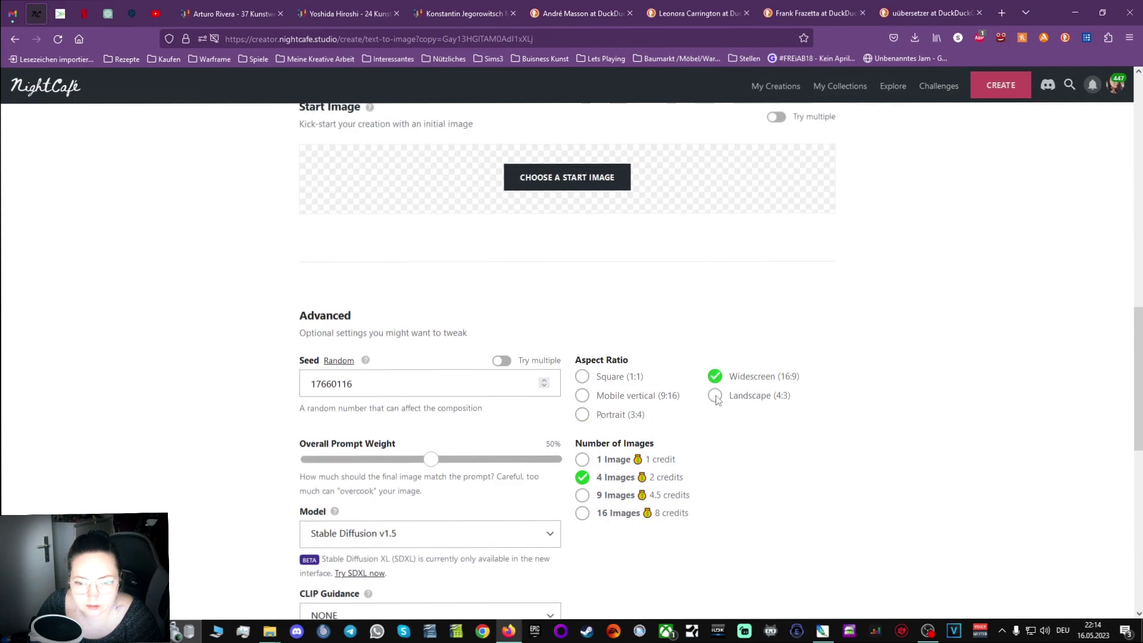
left_click(715, 396)
scroll(936, 496, "down", 10)
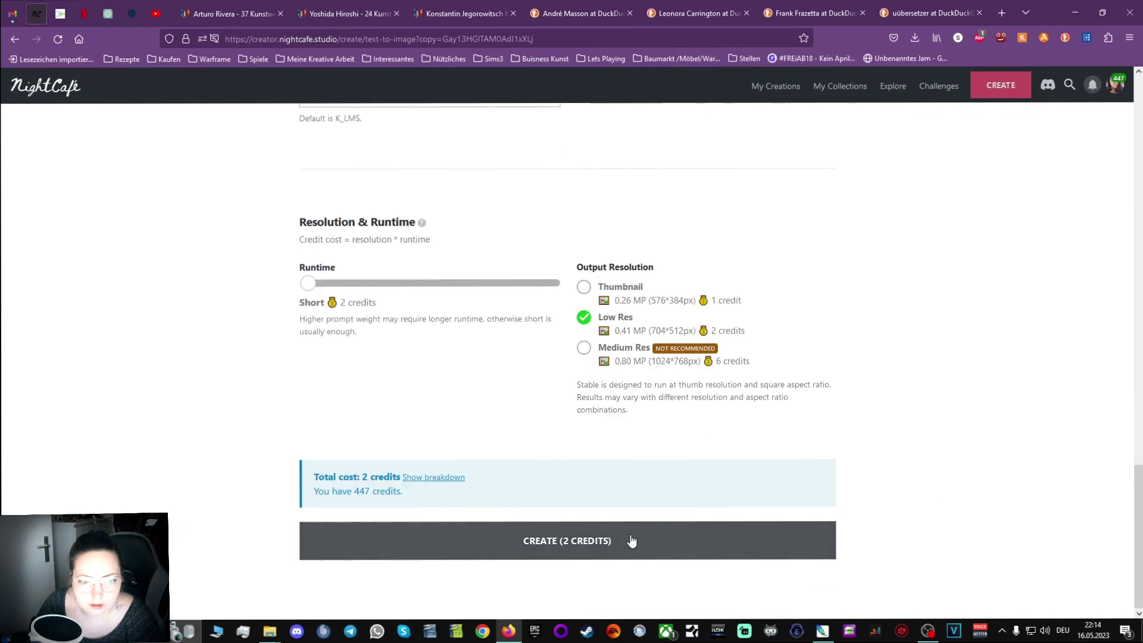
left_click(632, 540)
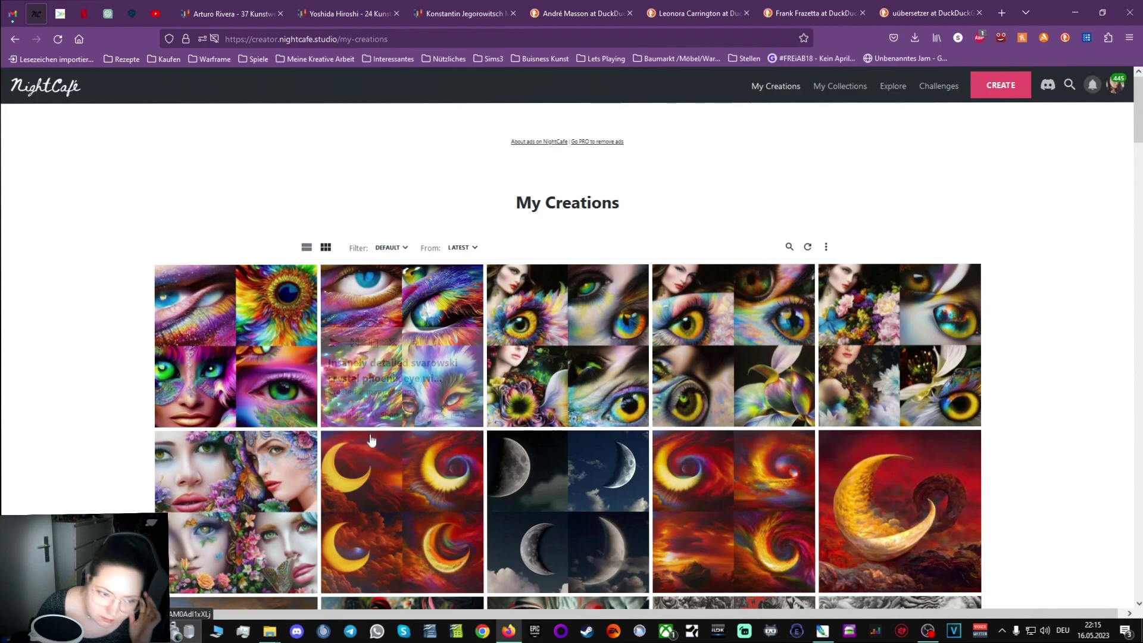
Open the newest phoenix eyes creation and examine each of its four images in order.
left_click(266, 296)
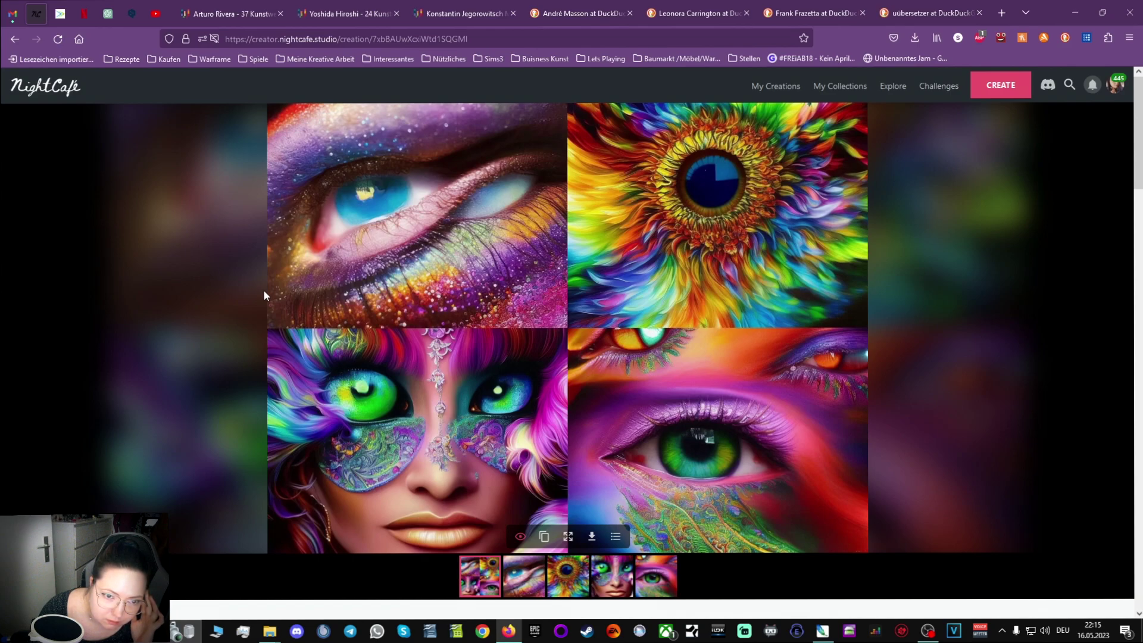
left_click(523, 576)
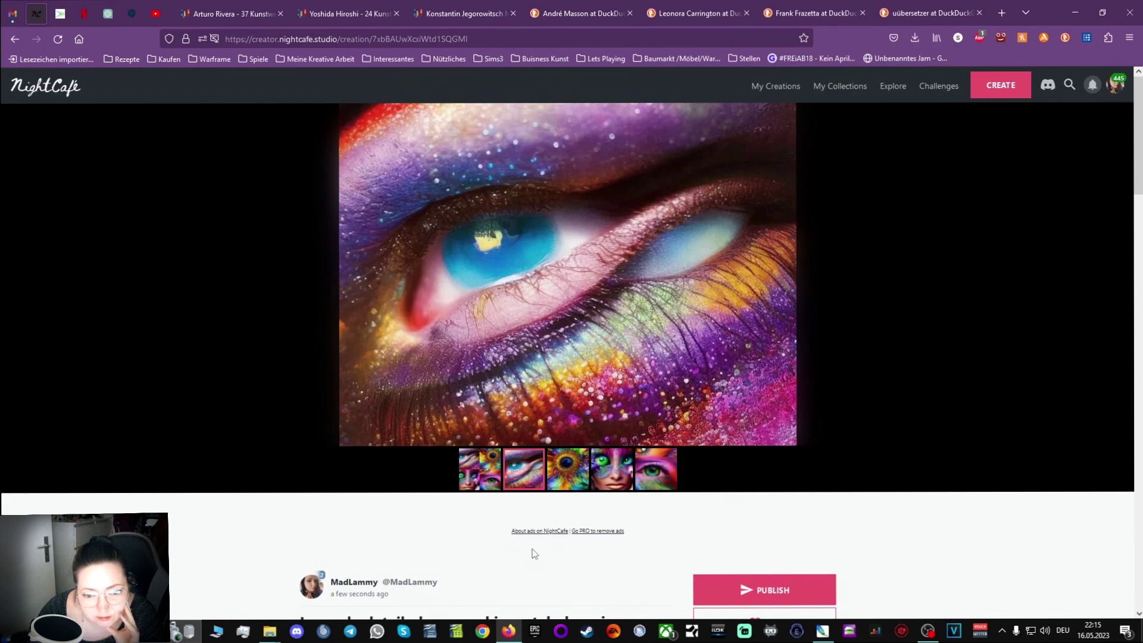
left_click(571, 459)
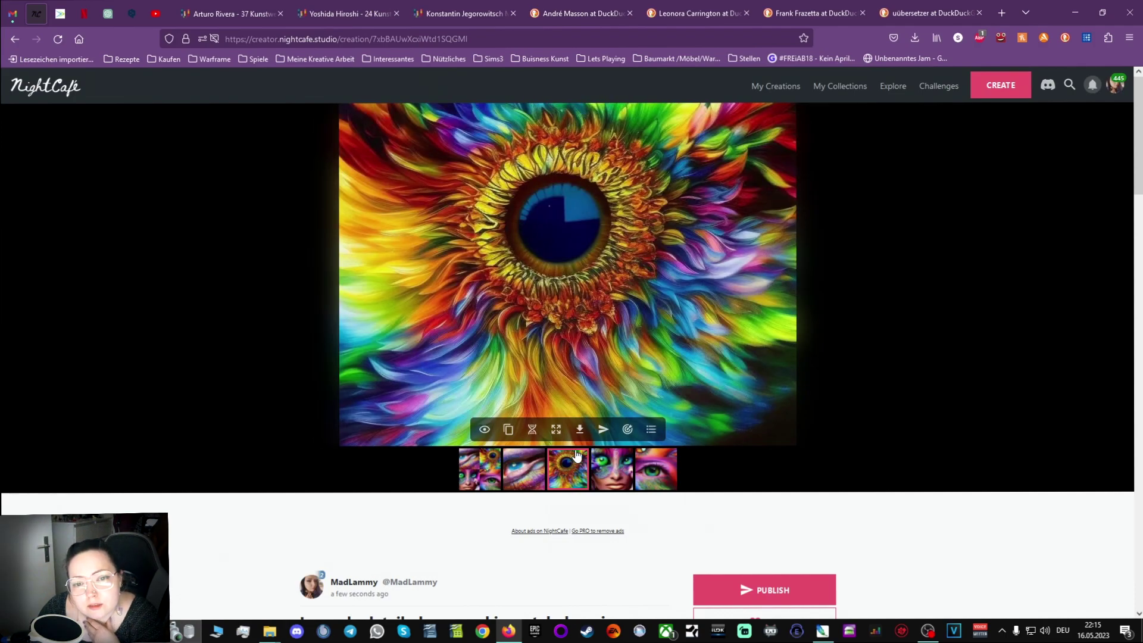
left_click(621, 469)
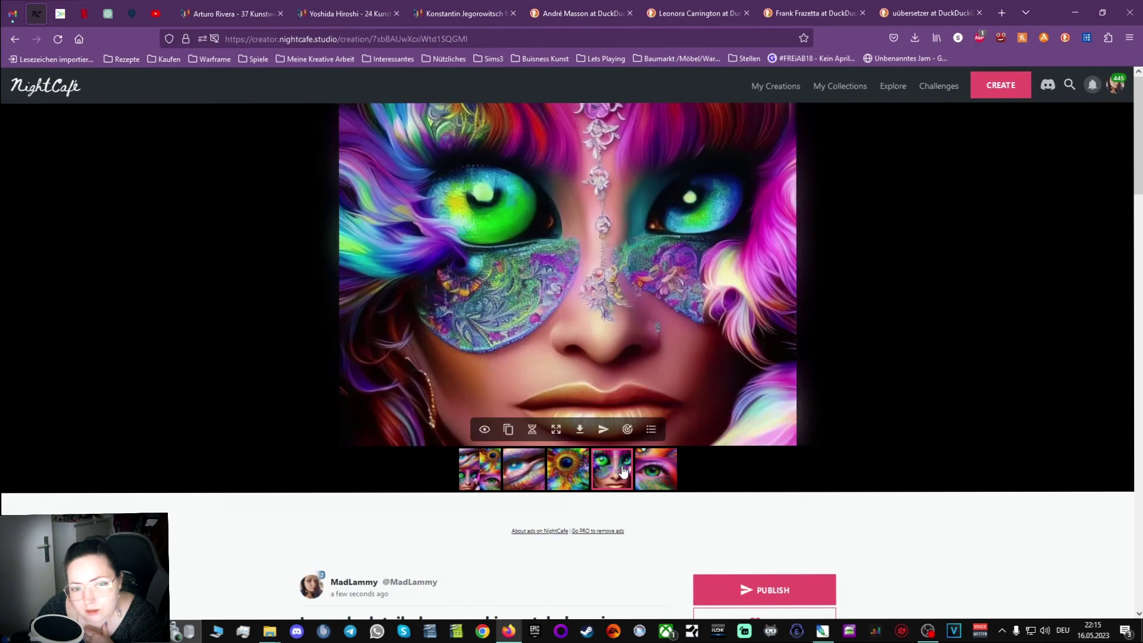
left_click(663, 471)
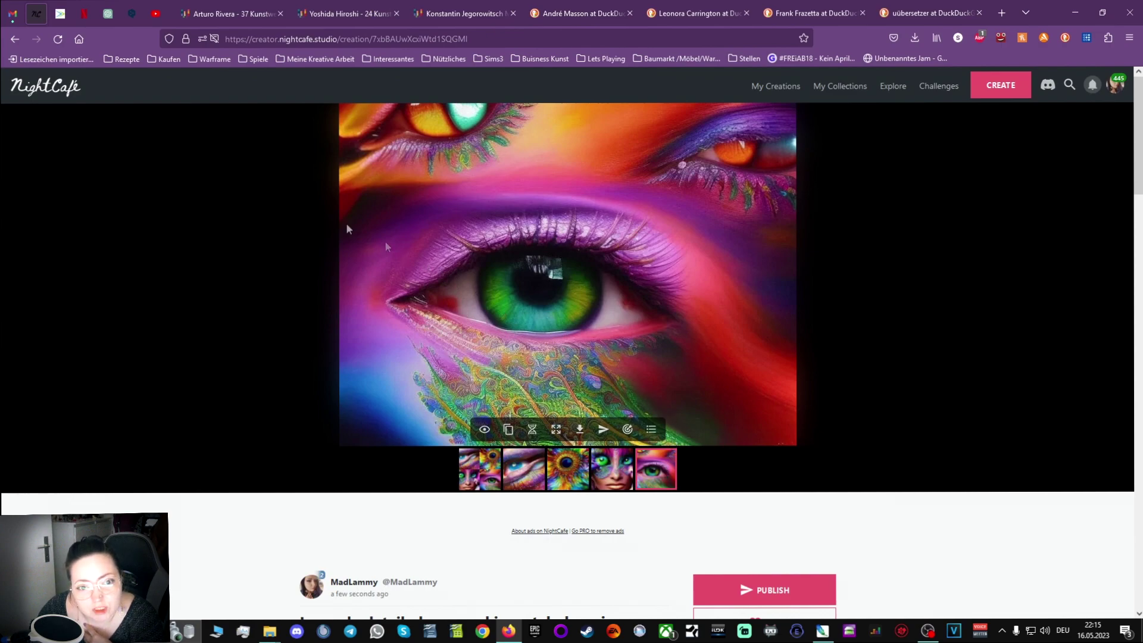
Duplicate the newest creation from My Creations and change "phoenix eyes" to "phoenix eye" in Prompt 1 and Prompt 2.
left_click(16, 39)
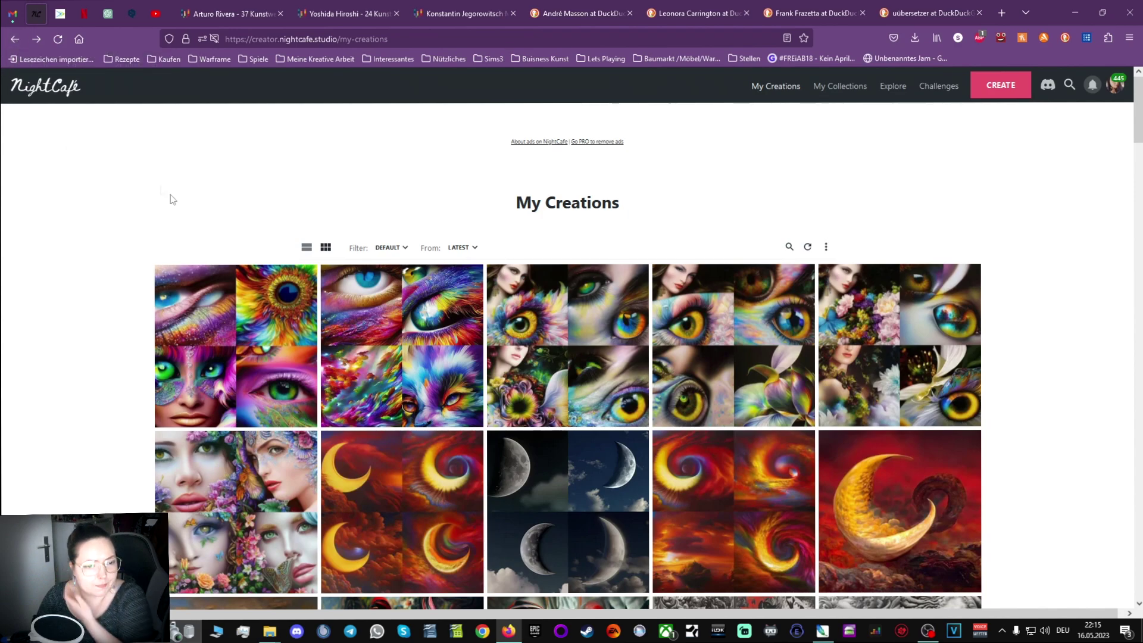
left_click(208, 343)
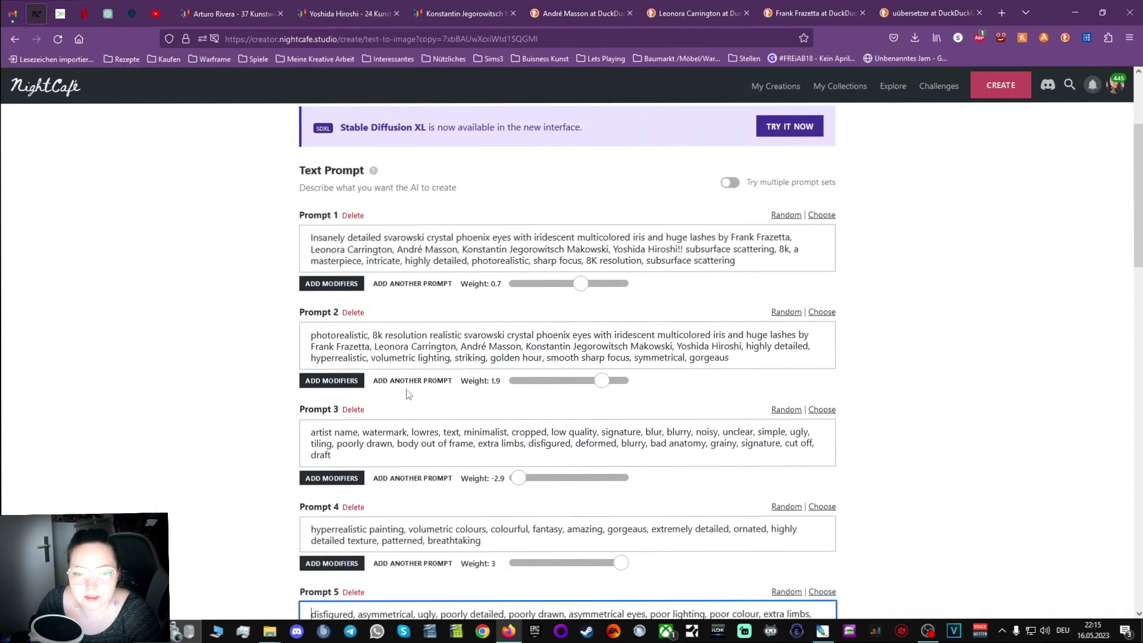
left_click(512, 243)
key("BackSpace")
left_click(592, 333)
key("BackSpace")
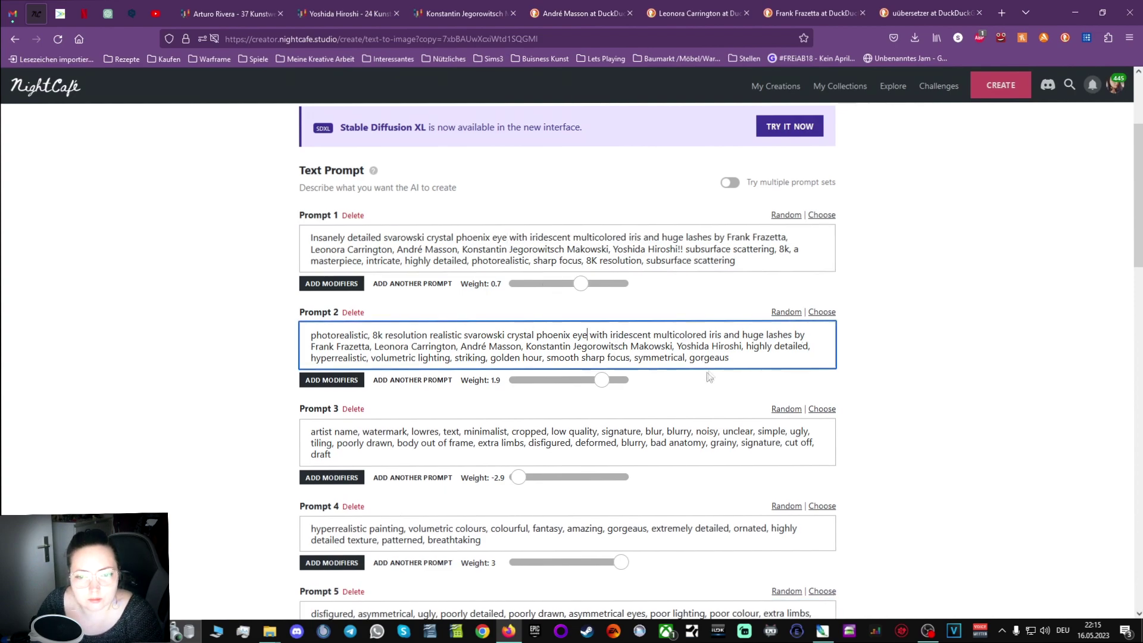
Insert the word "blazing" before "svarowski crystal" in Prompt 1 and Prompt 2.
scroll(926, 480, "down", 5)
scroll(926, 479, "up", 4)
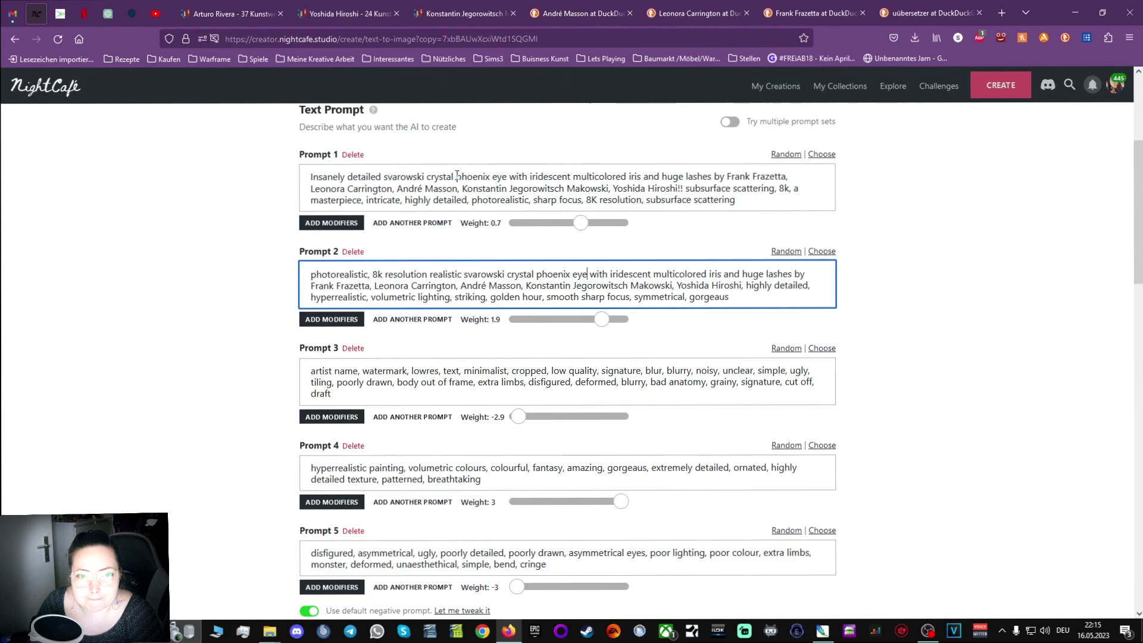
left_click(381, 178)
type("blazimhg")
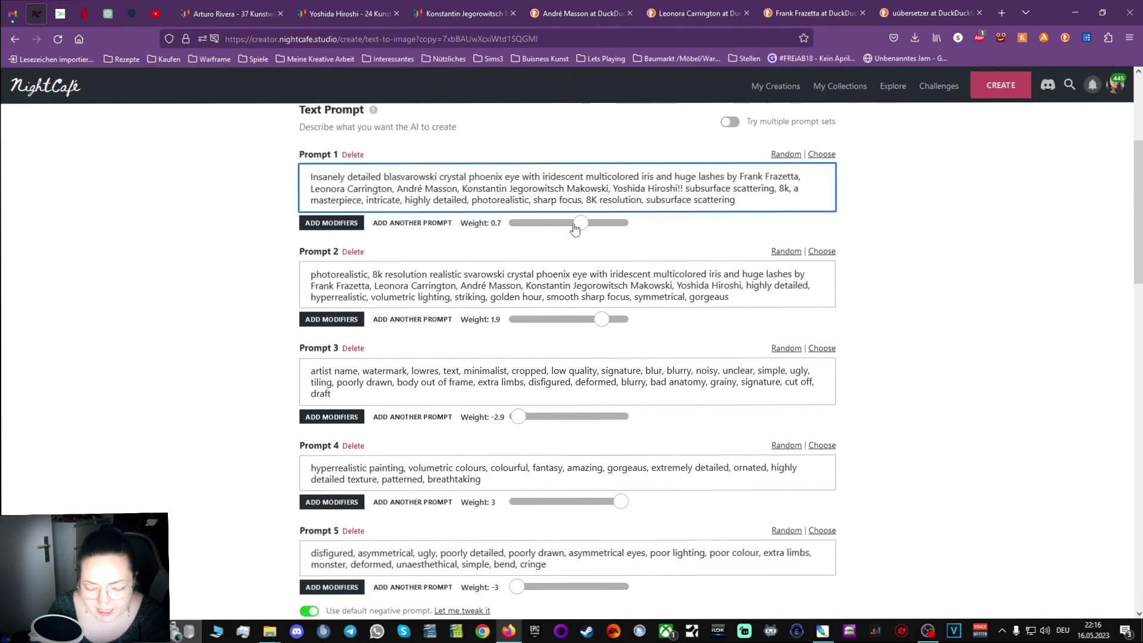
key("BackSpace")
key("BackSpace")
key("BackSpace")
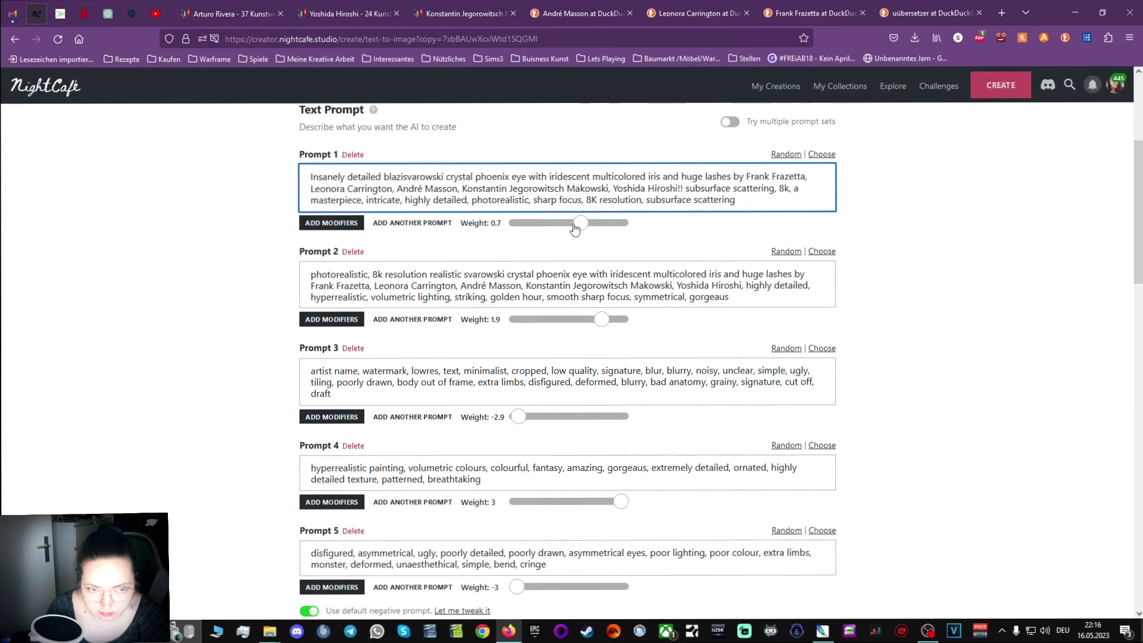
type("ngs")
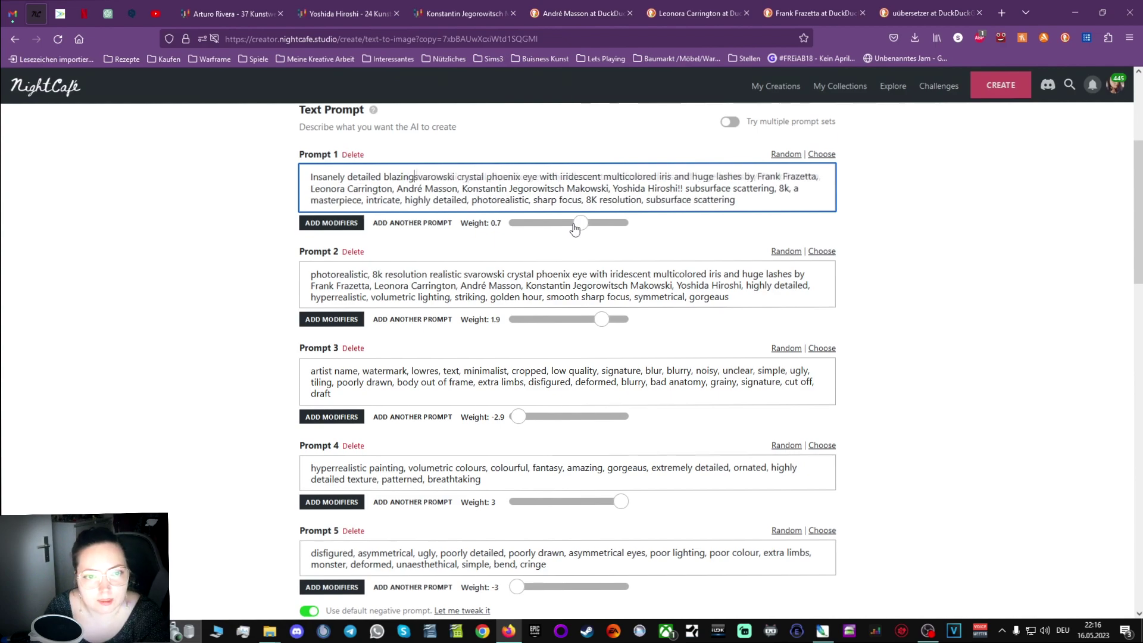
left_click(463, 276)
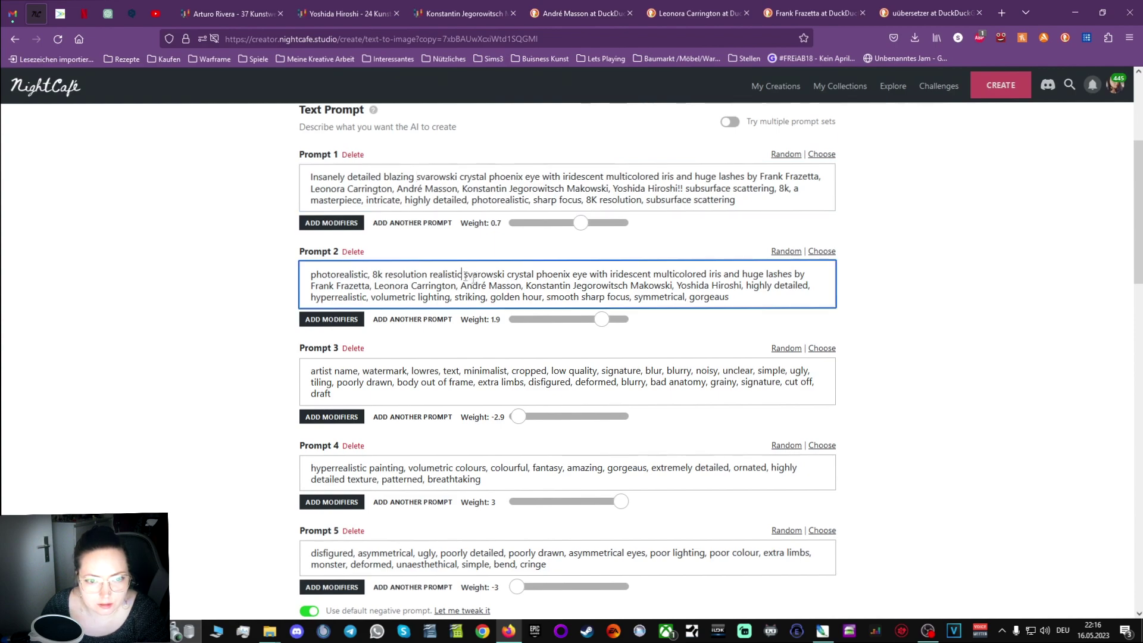
type("blazing")
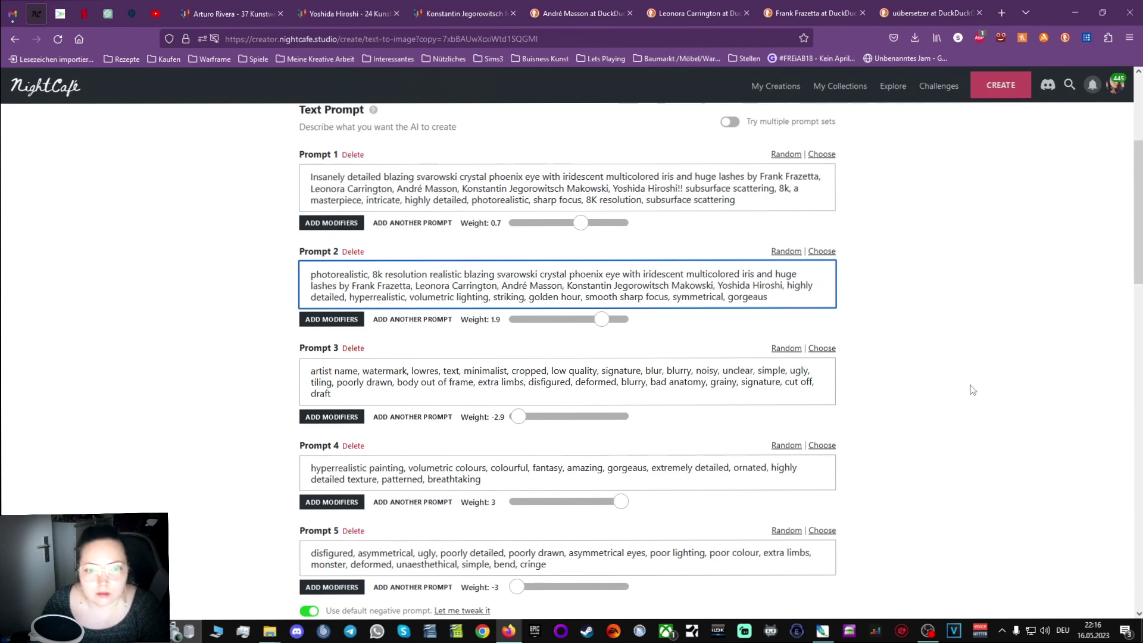
Generate the blazing svarowski crystal phoenix eye creation with the remaining settings kept as they are.
scroll(970, 390, "down", 10)
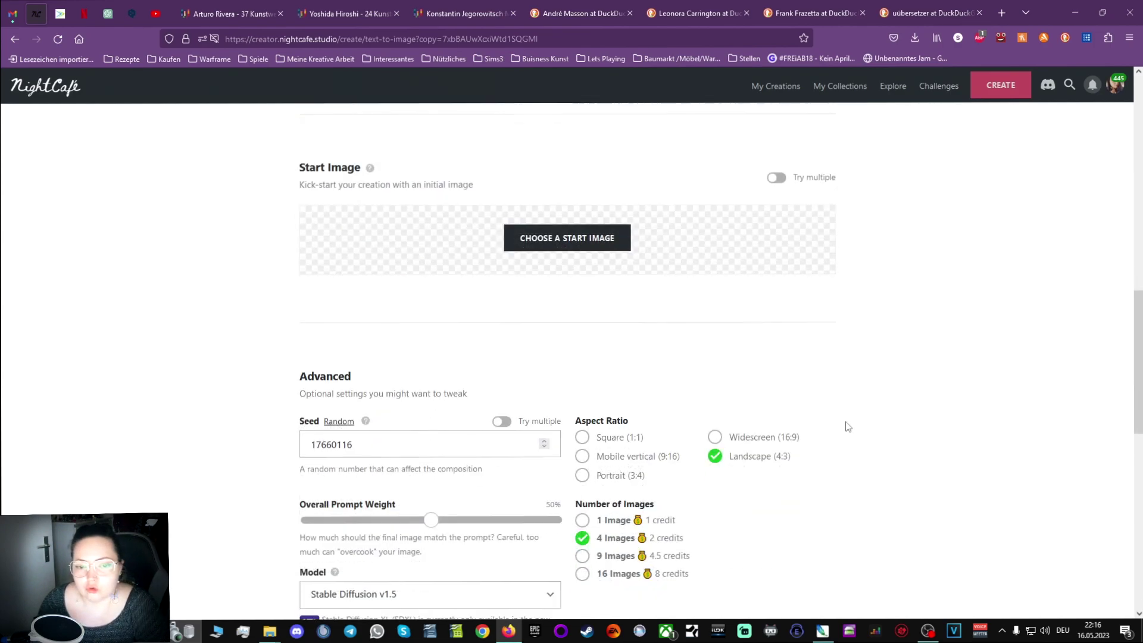
scroll(655, 375, "down", 10)
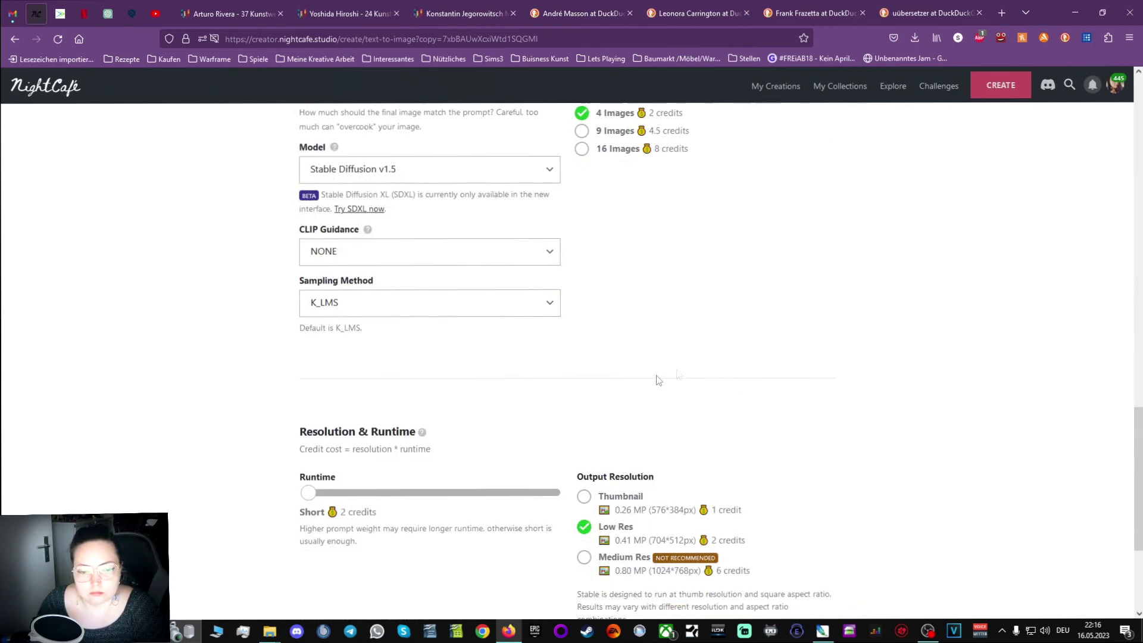
left_click(509, 539)
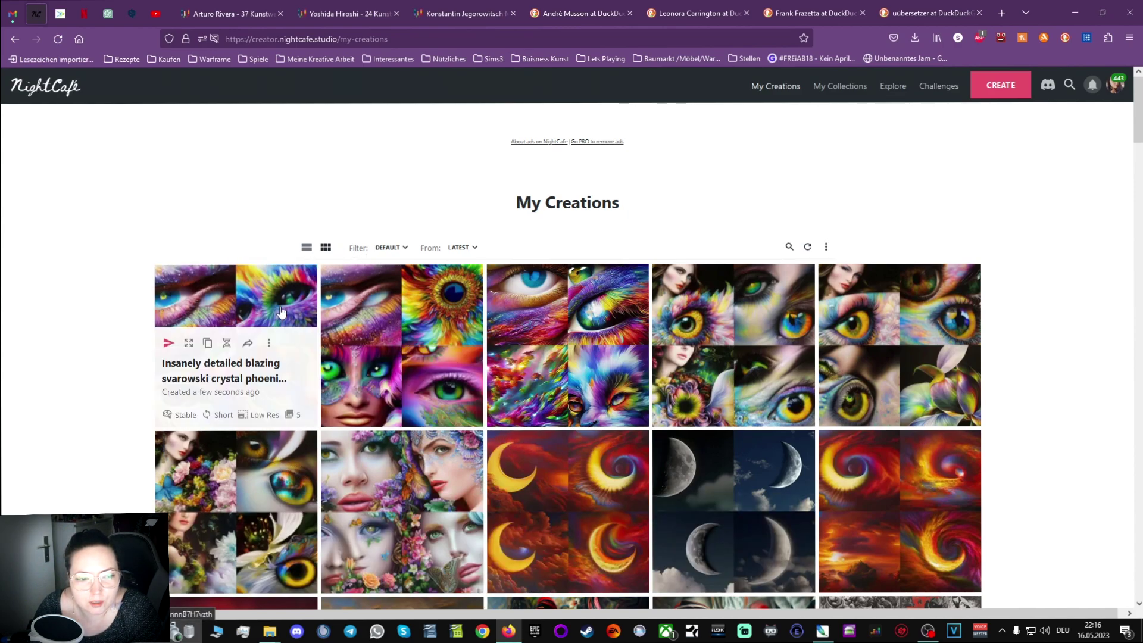
Open the newest blazing phoenix eye creation and examine its four images one after another.
left_click(620, 396)
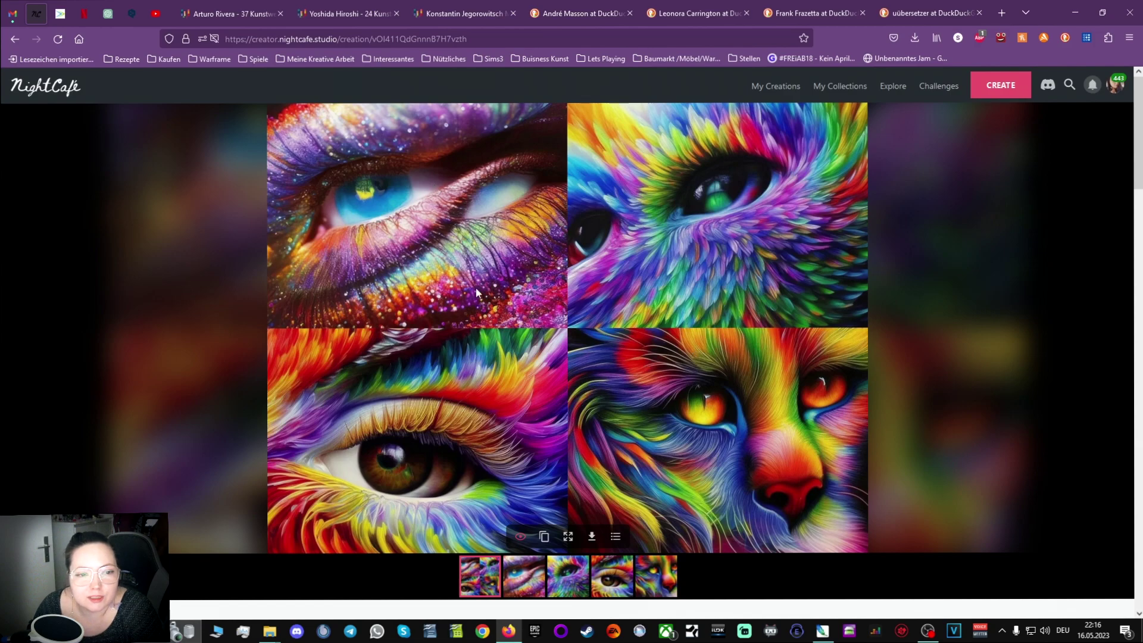
left_click(15, 39)
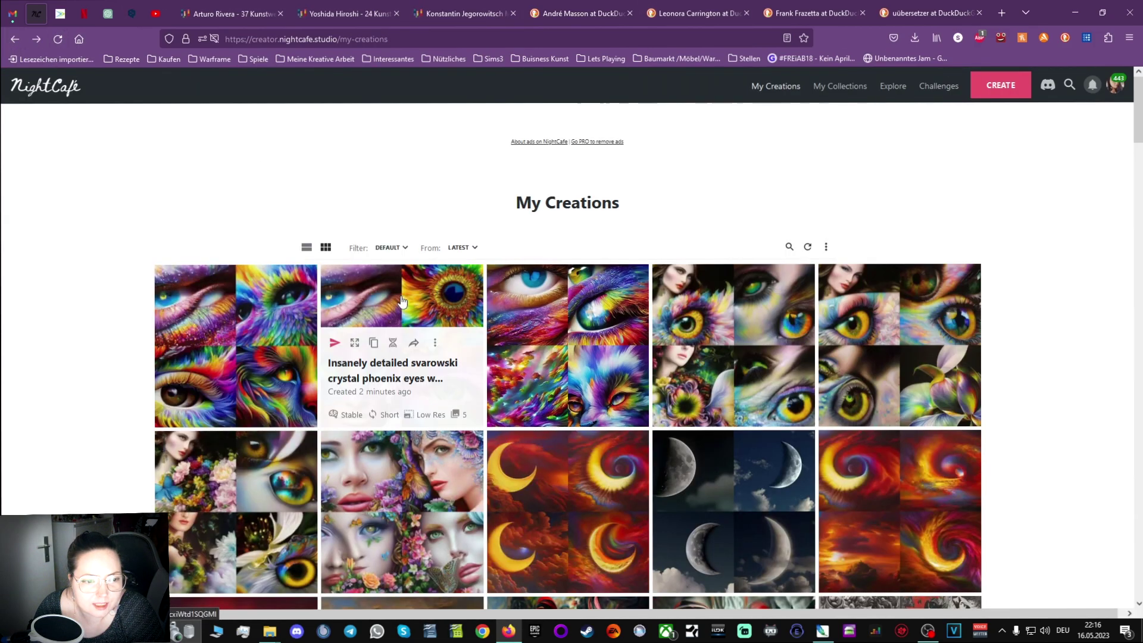
left_click(208, 300)
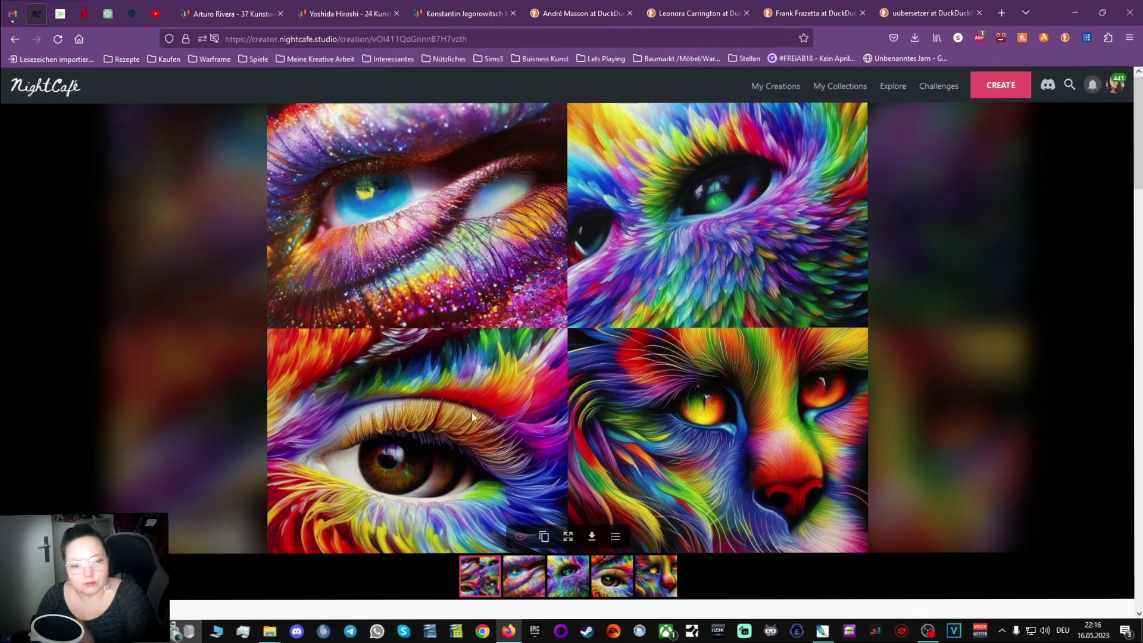
left_click(531, 576)
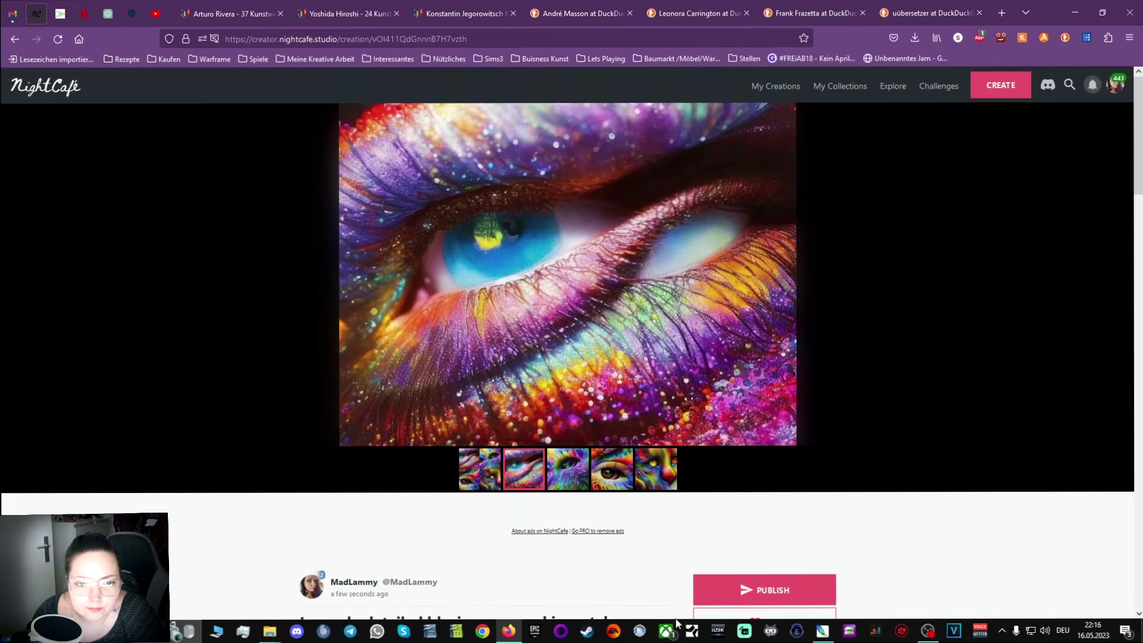
left_click(567, 469)
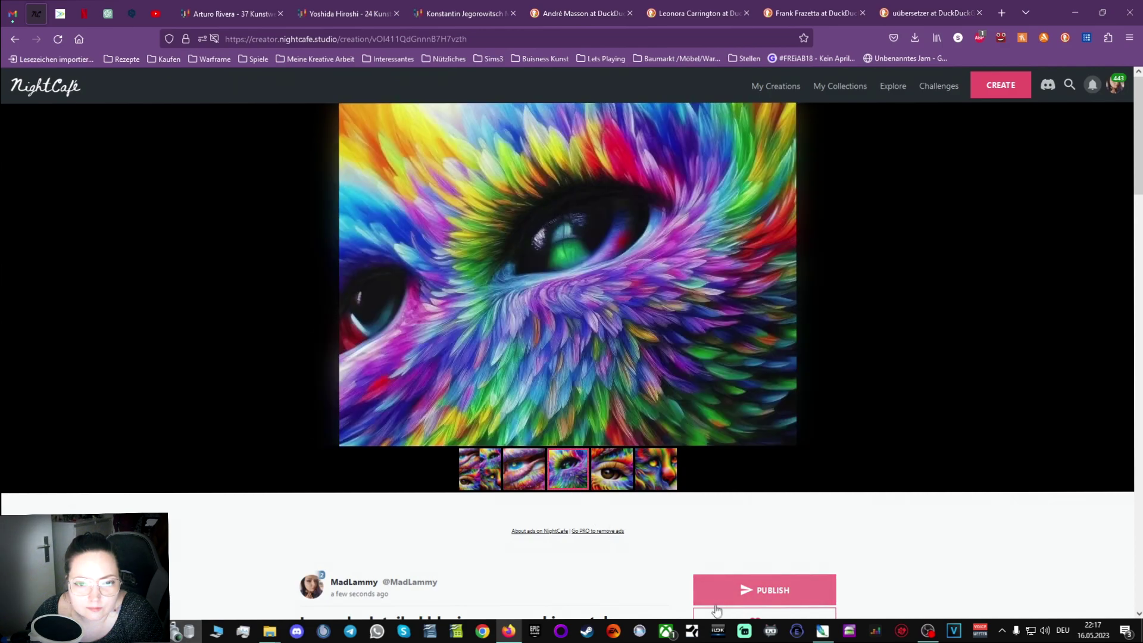
left_click(602, 486)
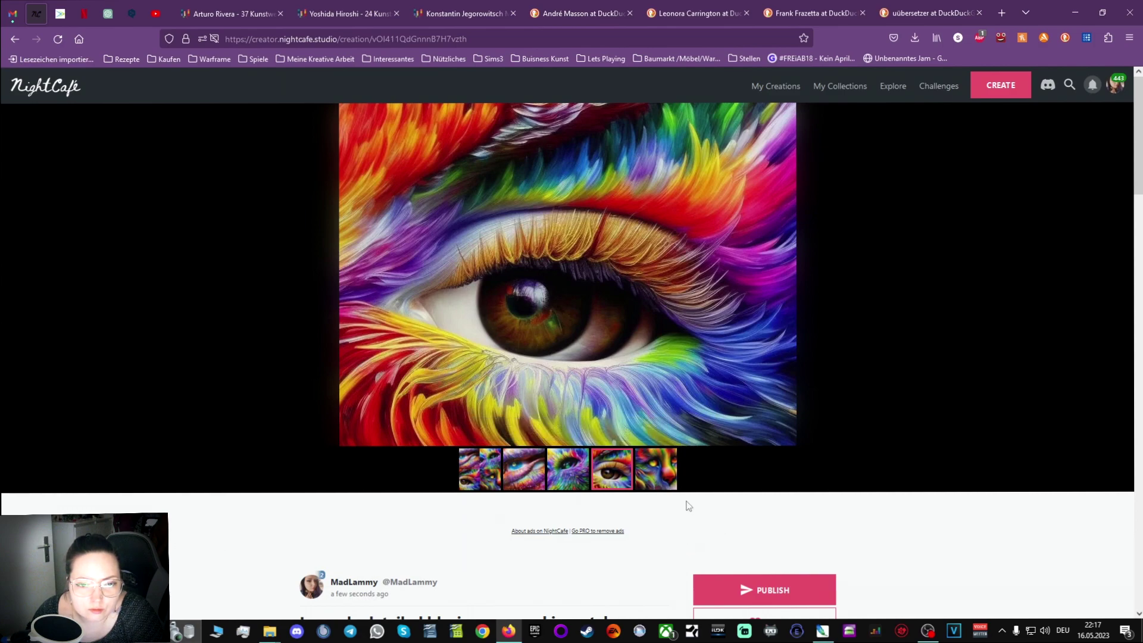
mouse_move(551, 332)
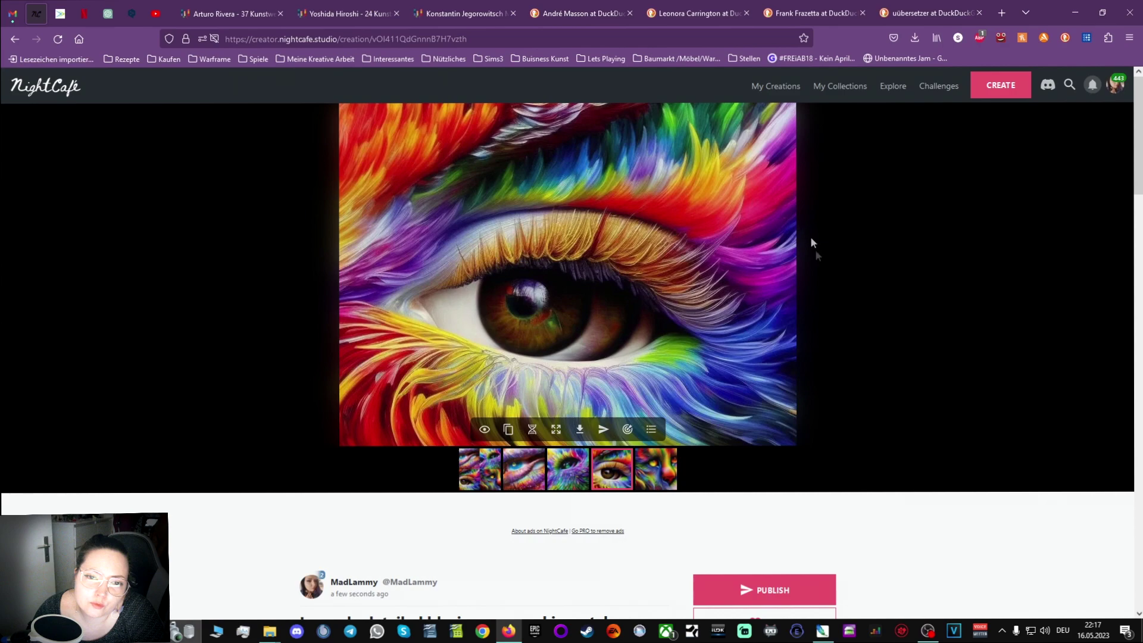
left_click(656, 476)
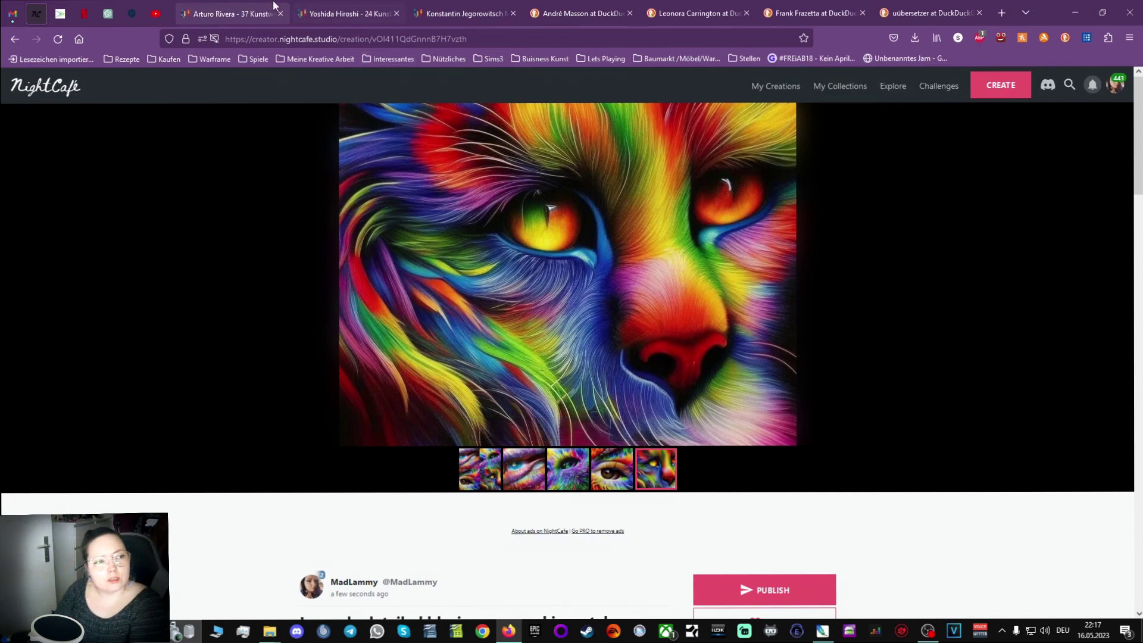
Return to My Creations and duplicate the newest blazing svarowski crystal phoenix eye creation.
left_click(14, 39)
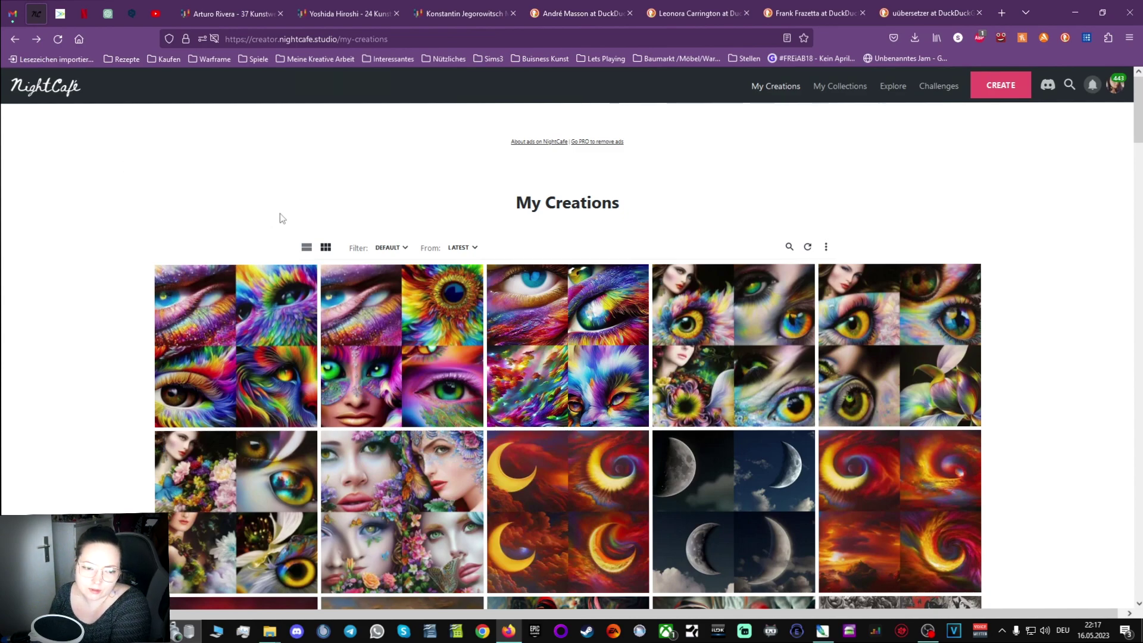
mouse_move(208, 342)
left_click(207, 342)
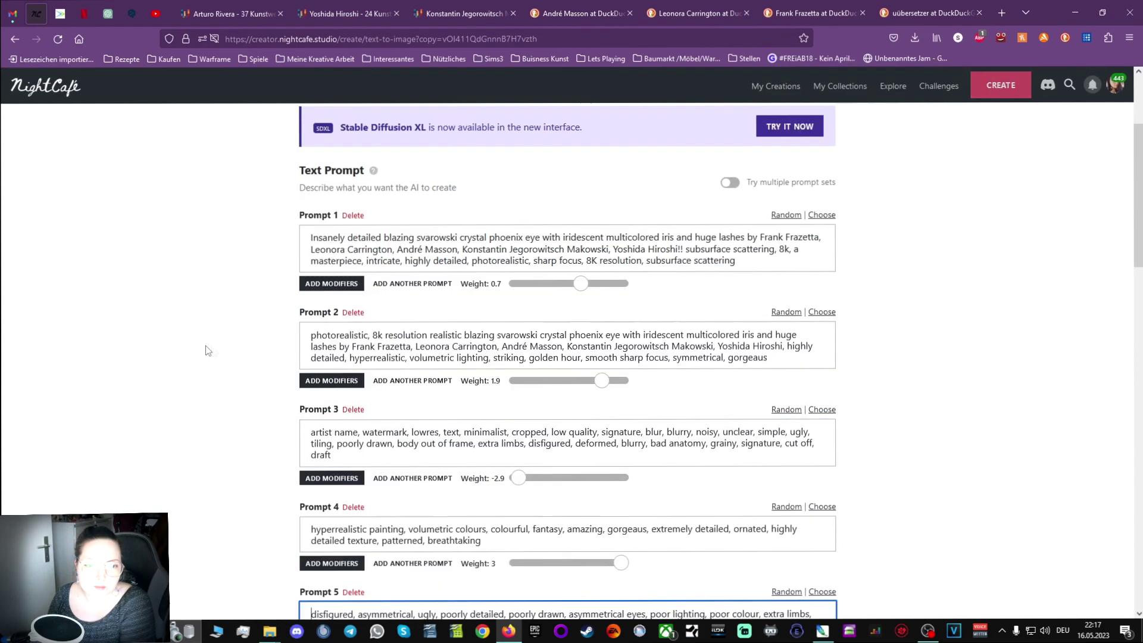
In Prompt 1, replace "phoenix eye" with "bunny baby" and "iris" with "fur".
left_click_drag(490, 237, 541, 235)
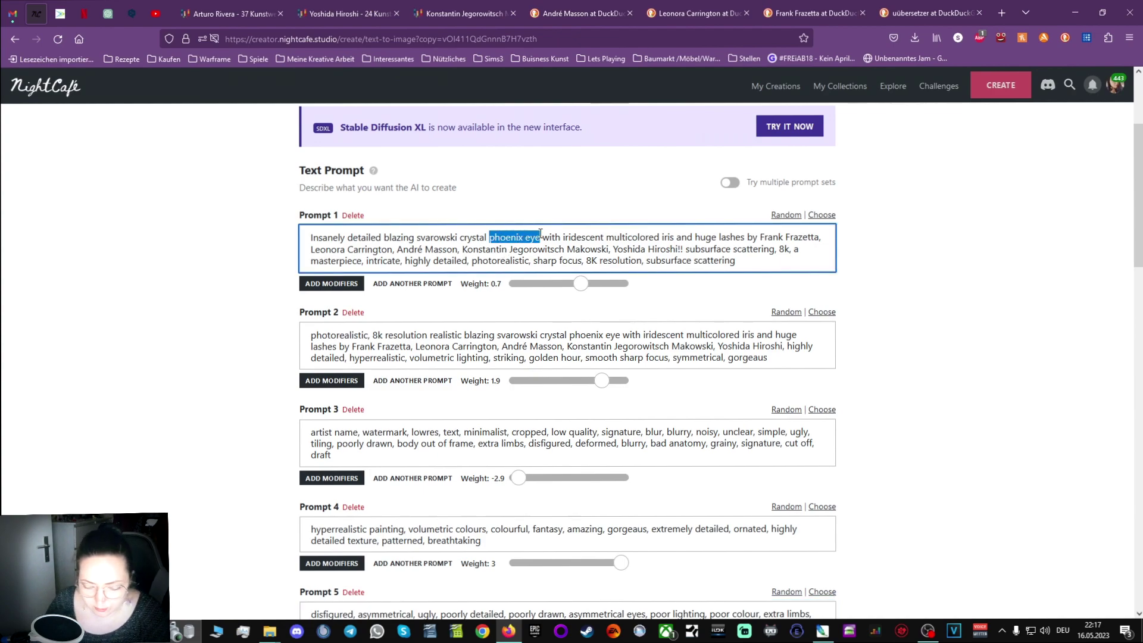
type("bunny ba")
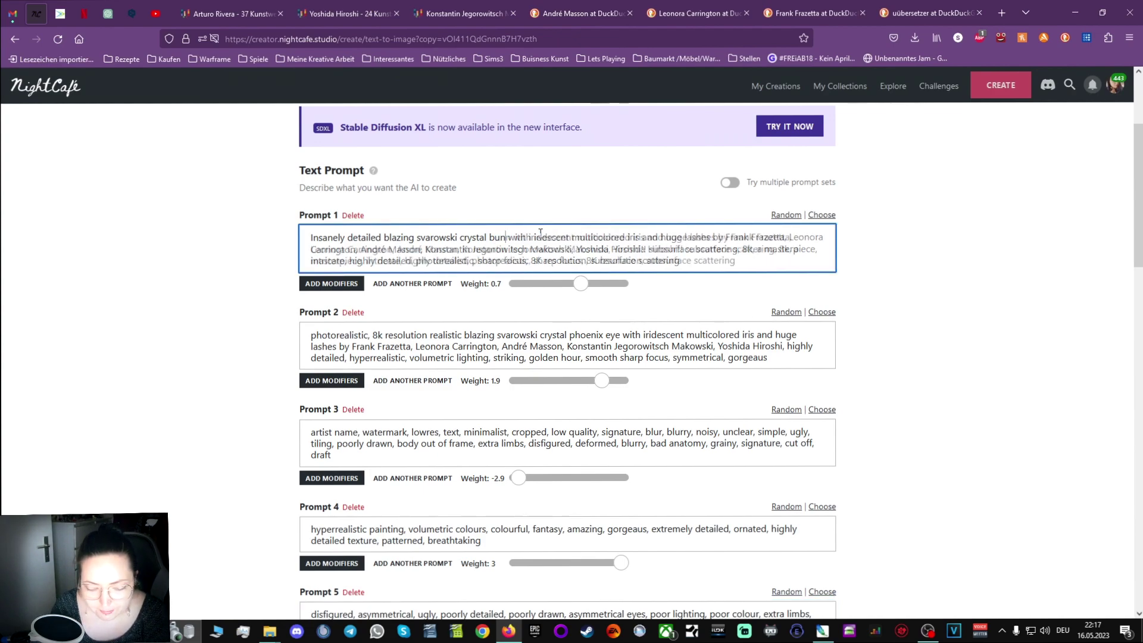
type("by")
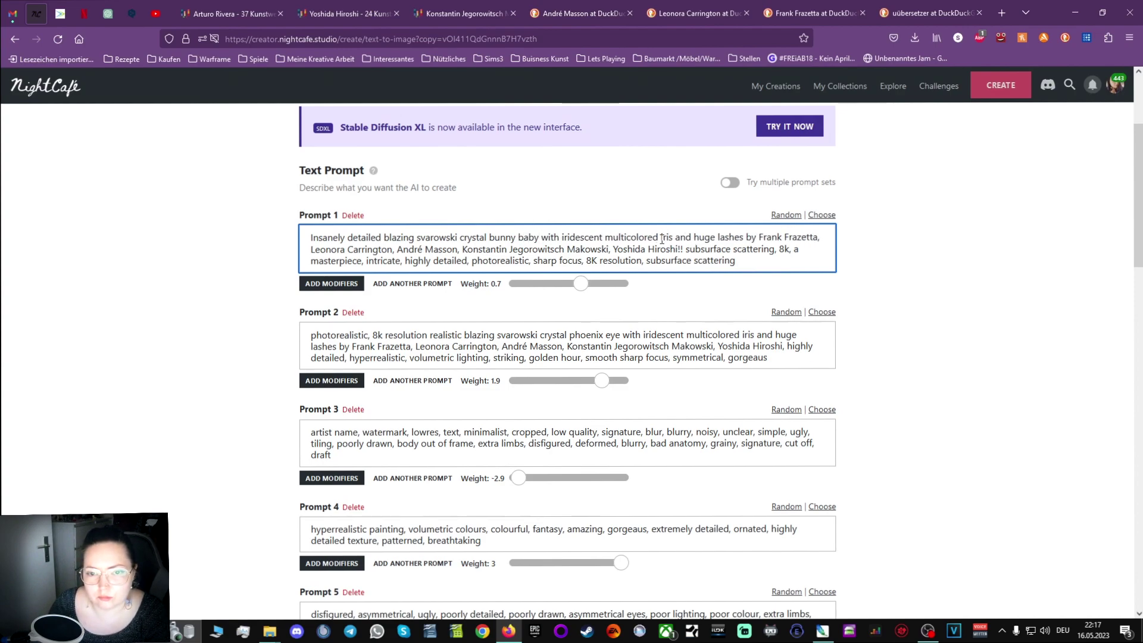
left_click_drag(661, 240, 673, 240)
type("fur")
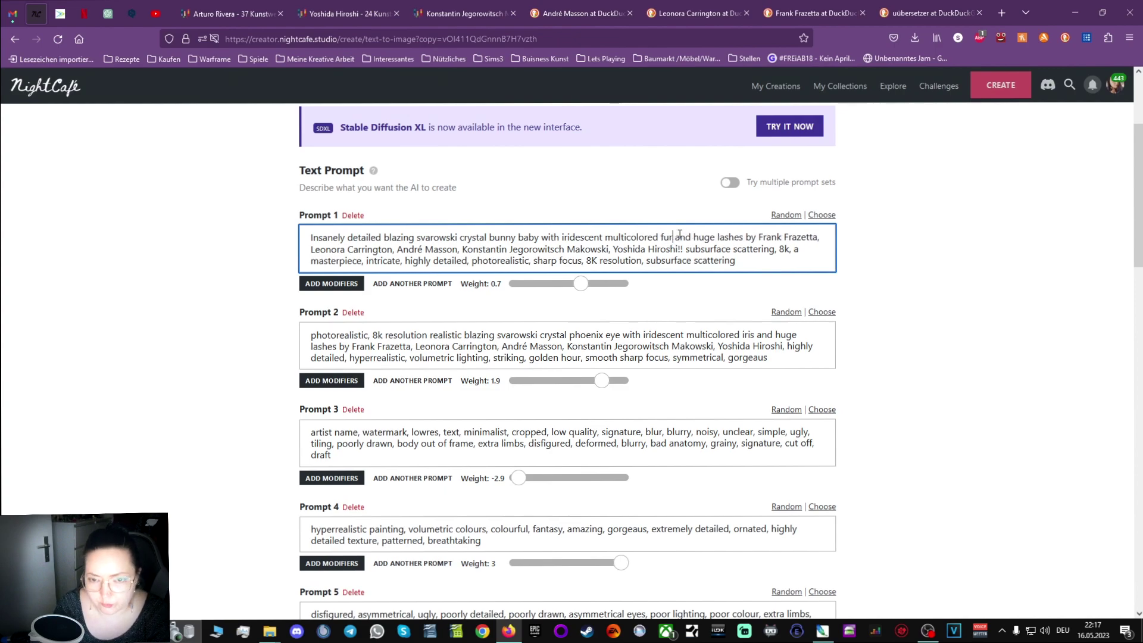
In Prompt 1, remove "and huge lashes" and insert "cute" before "blazing".
left_click_drag(675, 234, 744, 237)
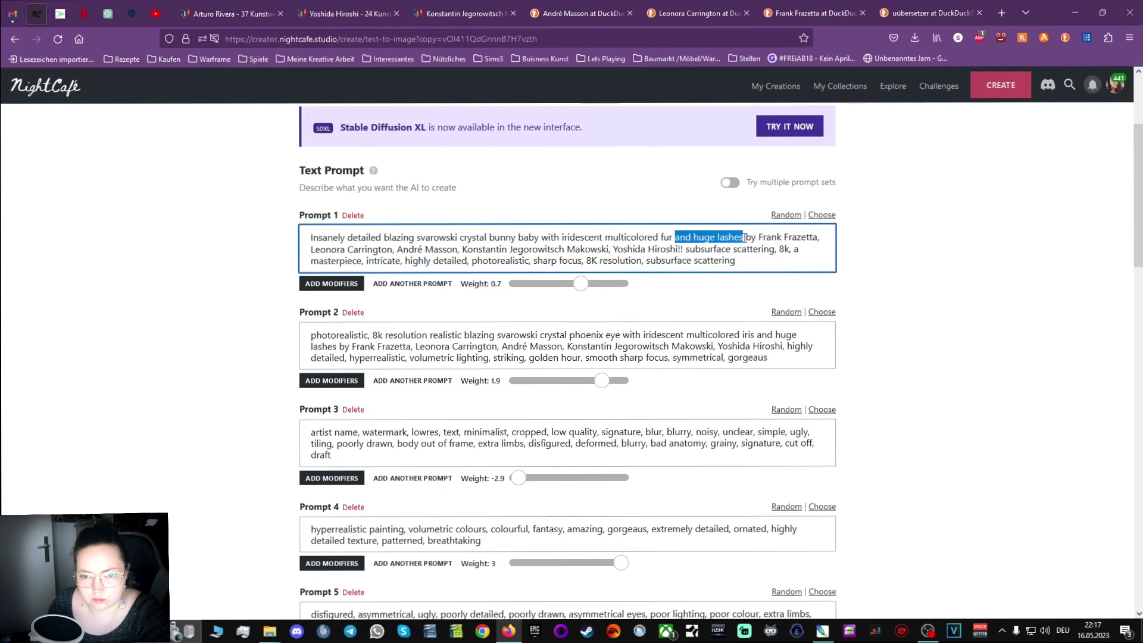
key("BackSpace")
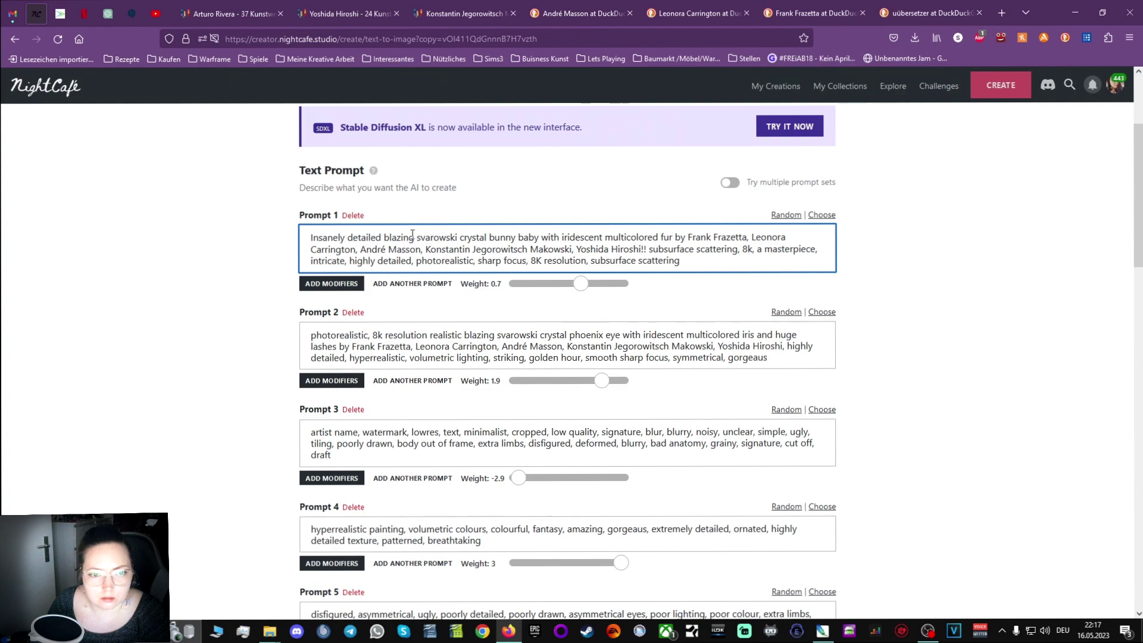
type("czte")
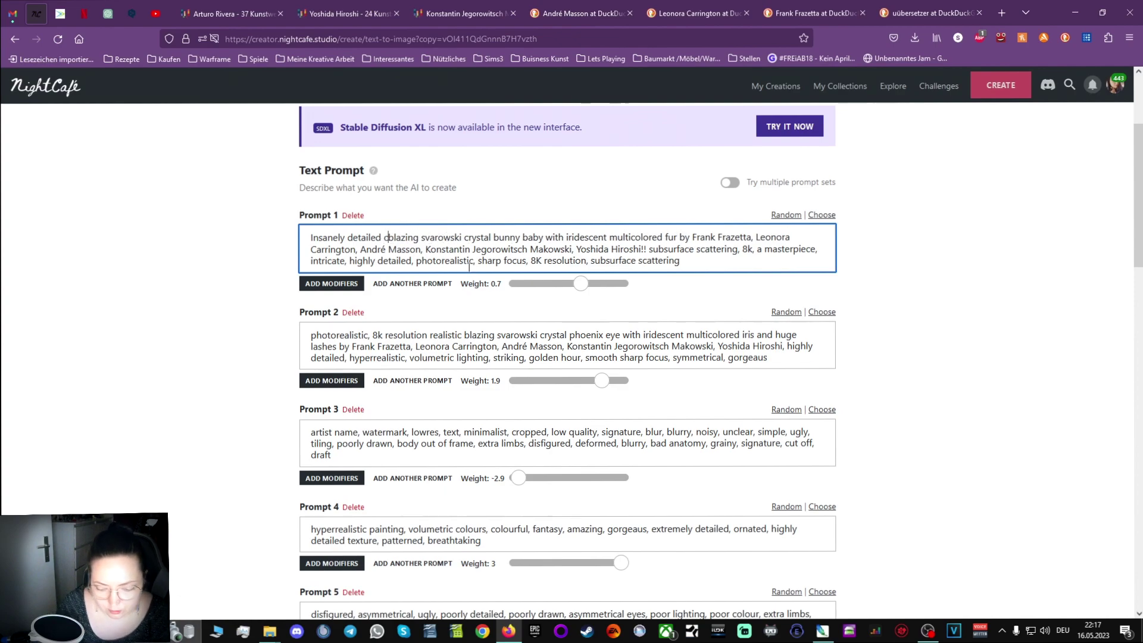
key("BackSpace")
key("BackSpace")
key("BackSpace")
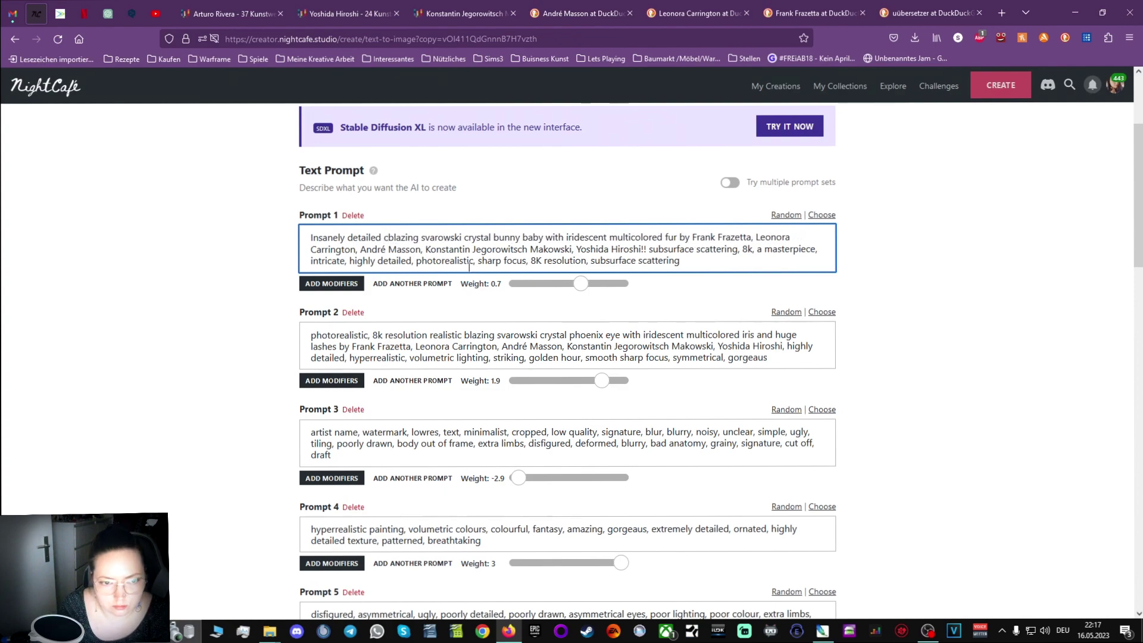
type("ute")
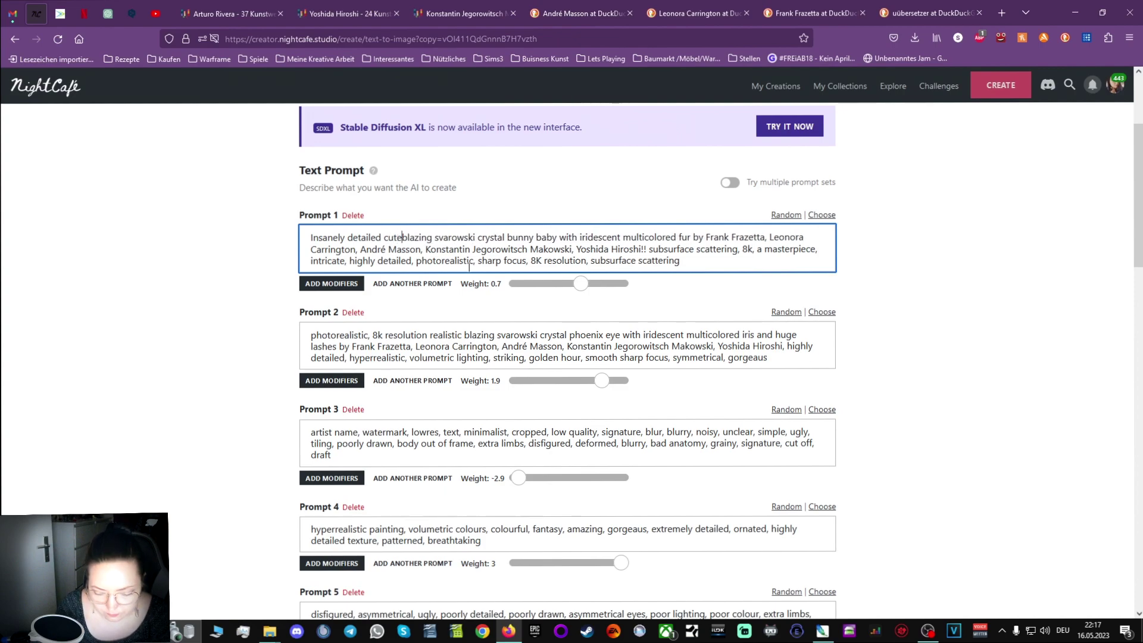
Add "fluffy" between "cute" and "blazing" in Prompt 1, leaving no commas around it.
type(", small")
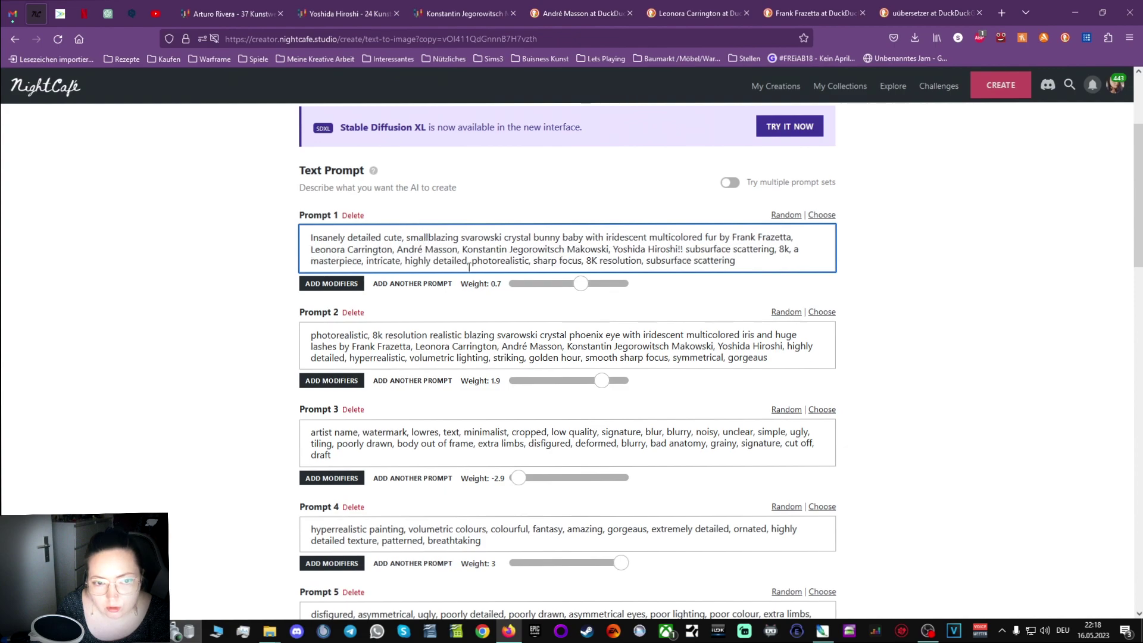
key("BackSpace")
key("BackSpace")
key("BackSpace")
key("BackSpace")
key("BackSpace")
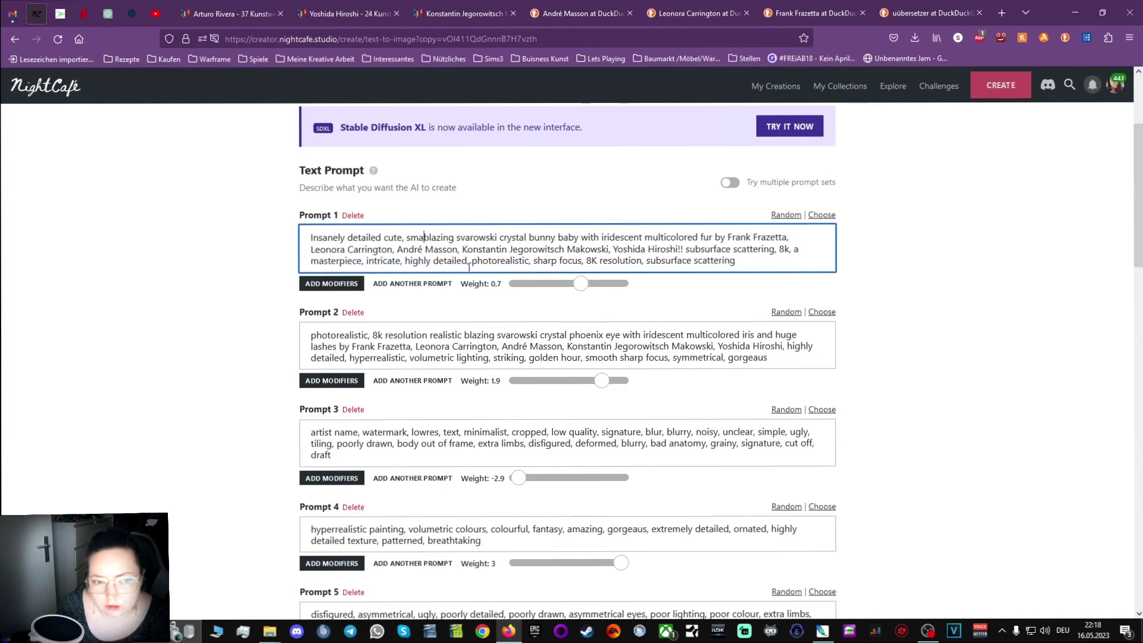
type("fluffy")
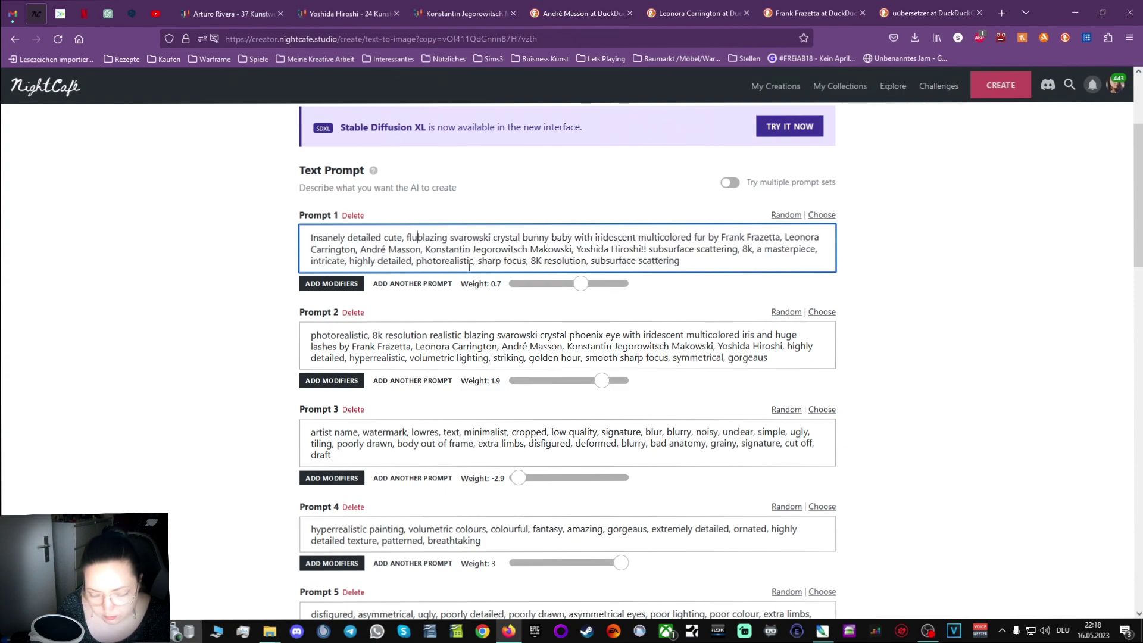
type(",")
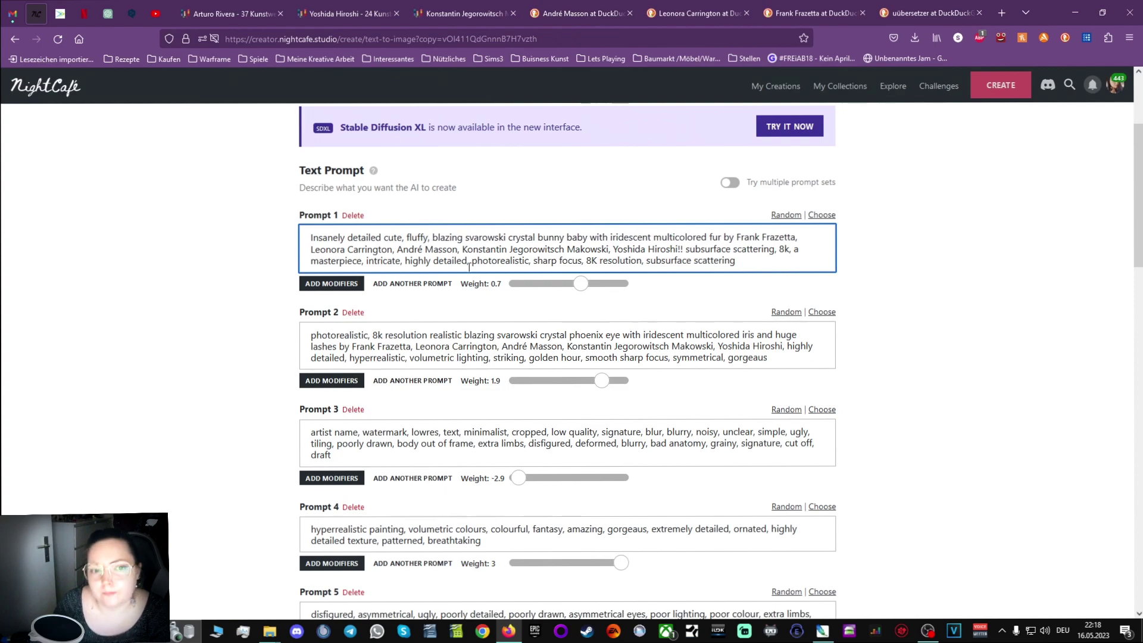
left_click(432, 237)
key("BackSpace")
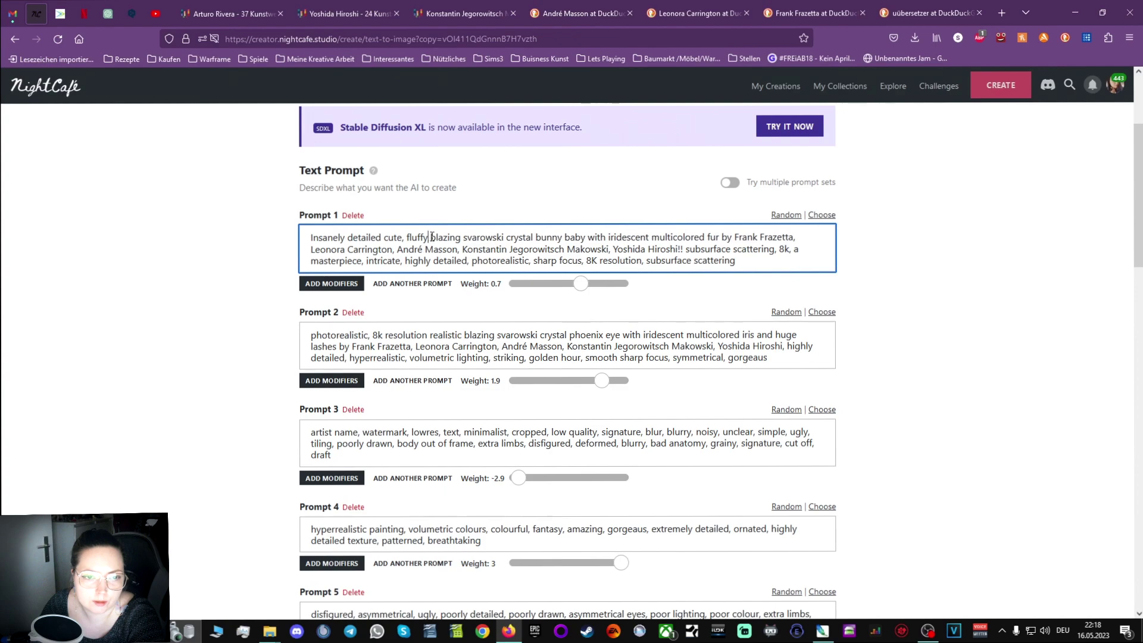
left_click(405, 238)
key("BackSpace")
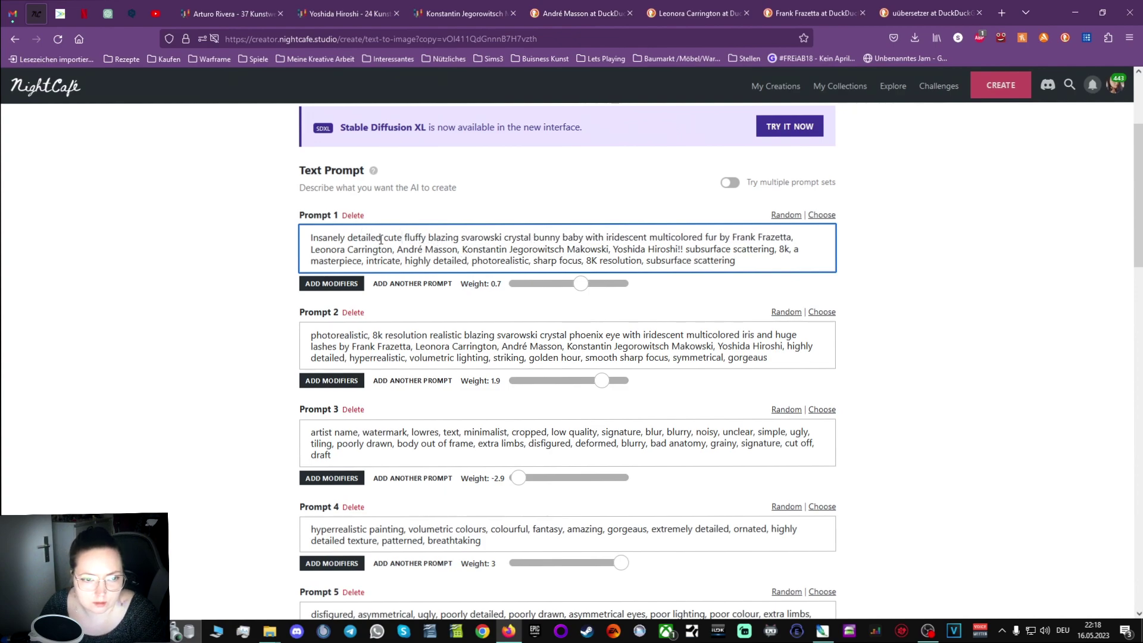
Replace the phoenix eye description in Prompt 2 with Prompt 1's phrase "cute fluffy blazing svarowski crystal bunny baby with iridescent multicolored fur".
left_click_drag(381, 237, 720, 237)
key("ctrl+c")
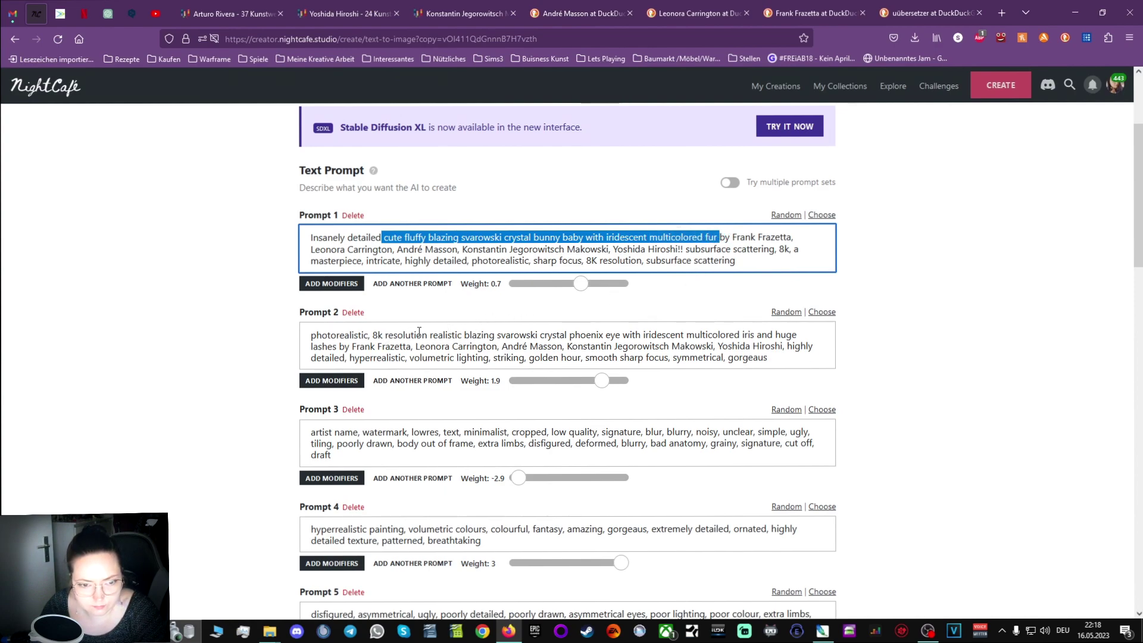
left_click_drag(466, 334, 340, 346)
key("ctrl+v")
Generate the bunny baby creation with the remaining settings kept as they are.
scroll(906, 388, "down", 10)
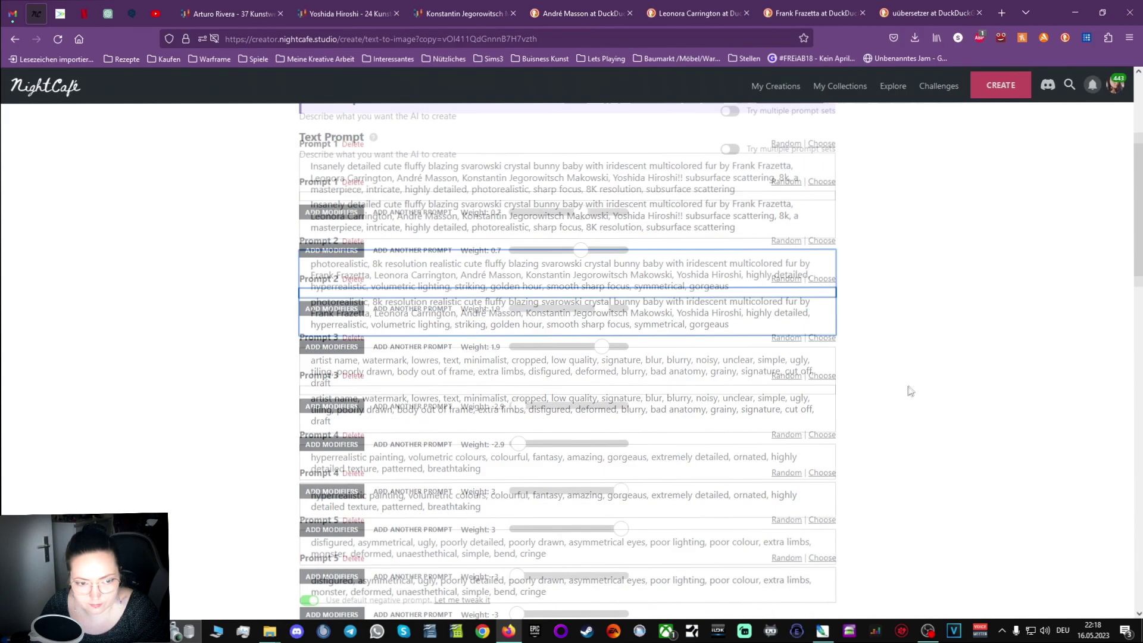
scroll(731, 473, "down", 5)
left_click(602, 539)
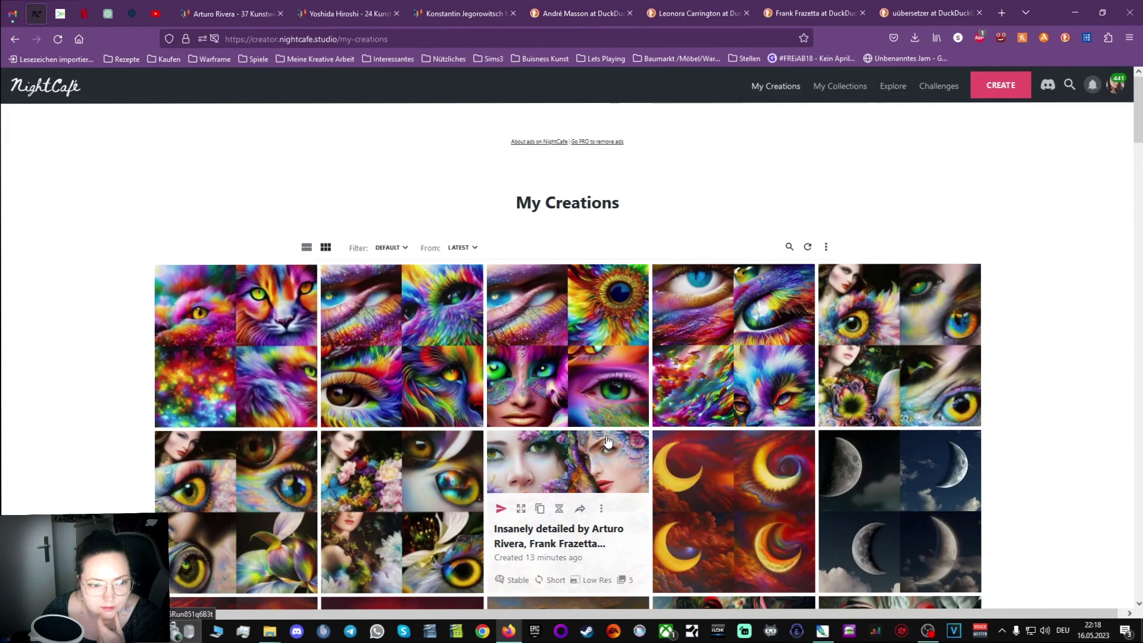
Open the newest bunny baby creation and examine its four images one after another, comparing the last two again.
left_click(265, 308)
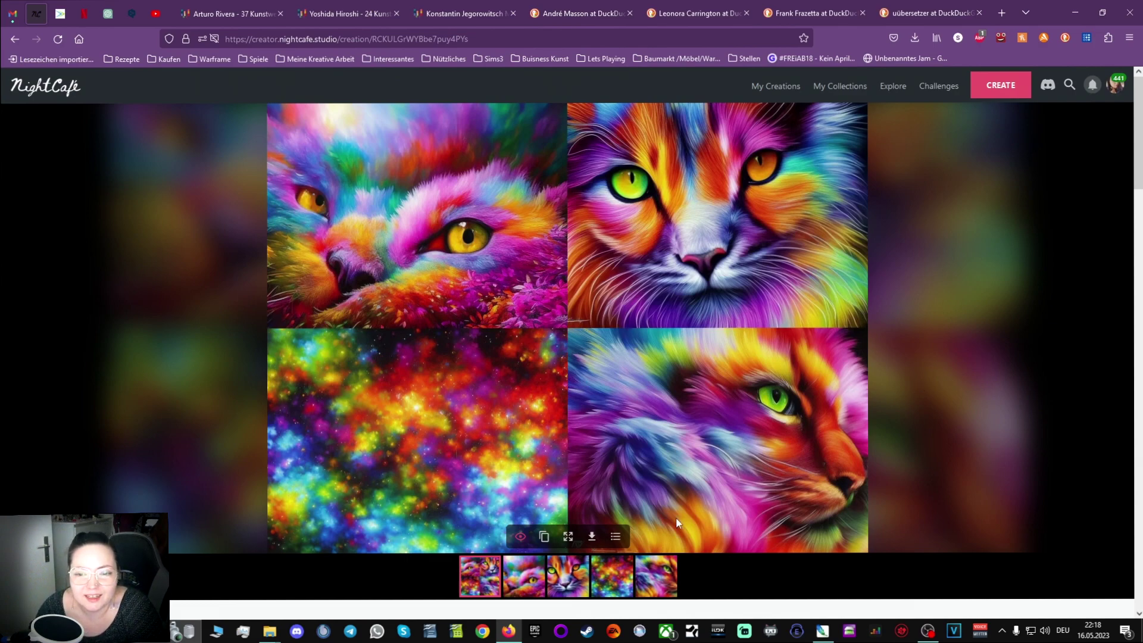
left_click(513, 571)
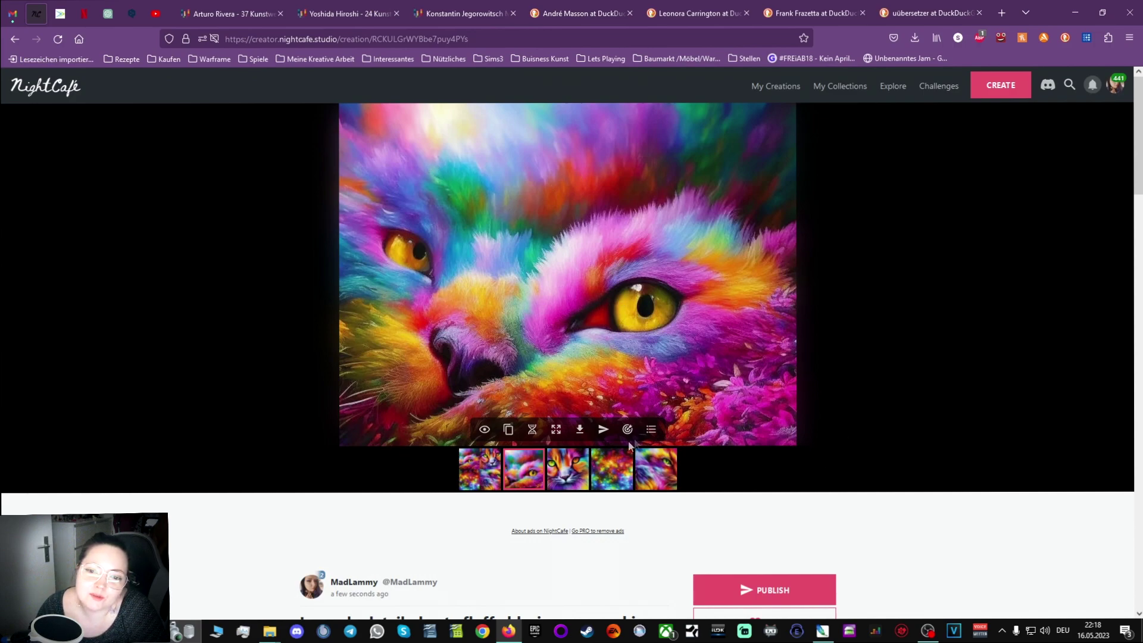
left_click(562, 469)
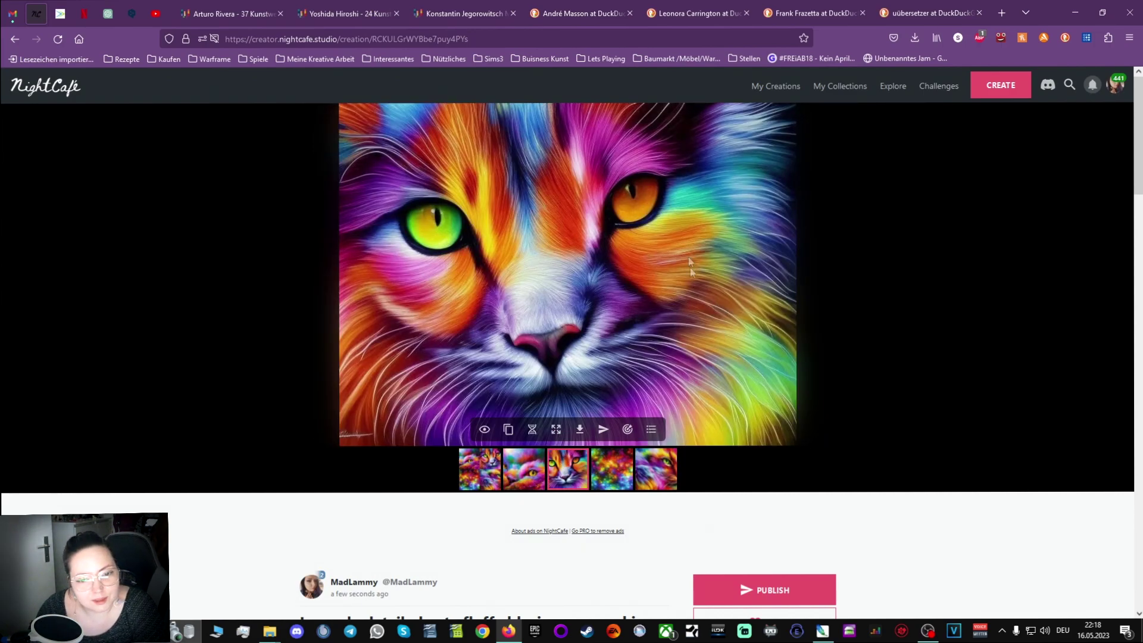
left_click(611, 471)
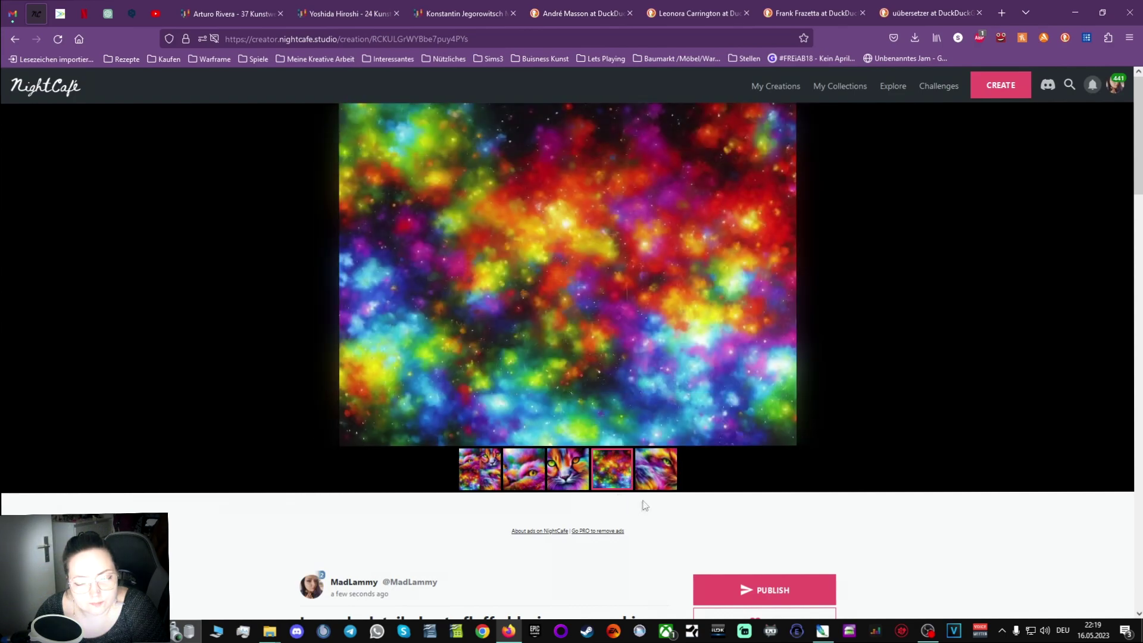
left_click(657, 470)
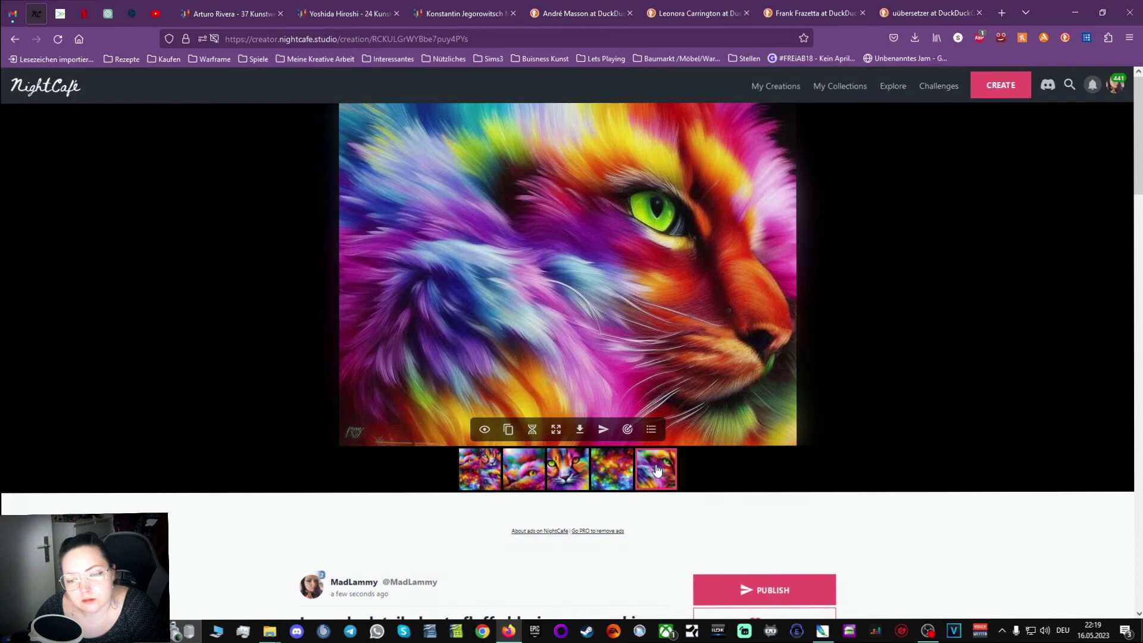
left_click(600, 469)
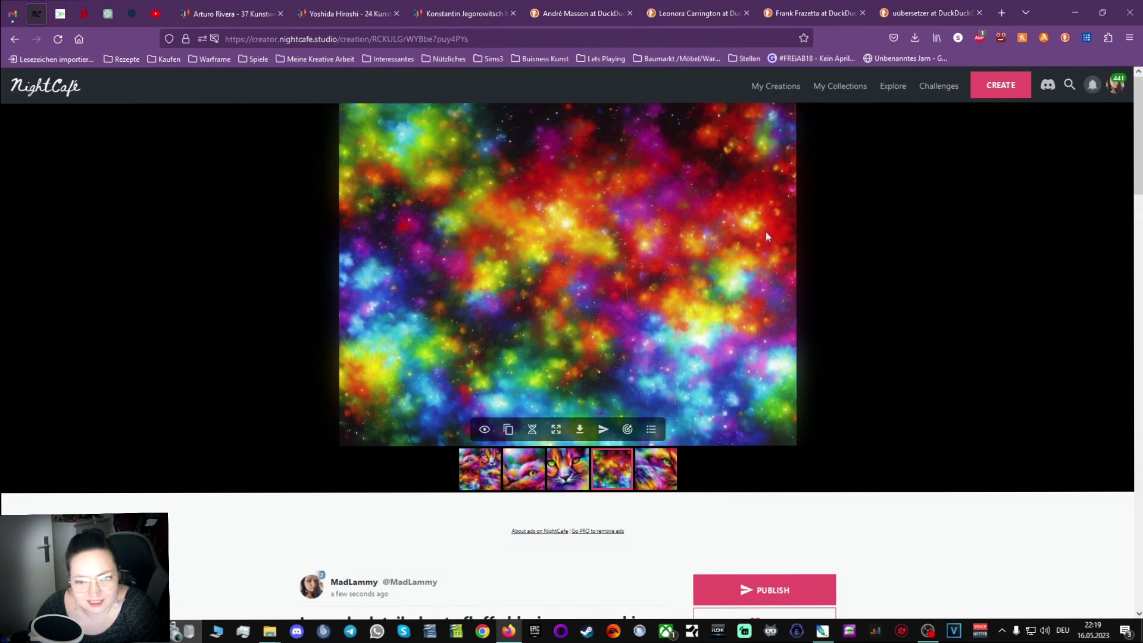
left_click(666, 475)
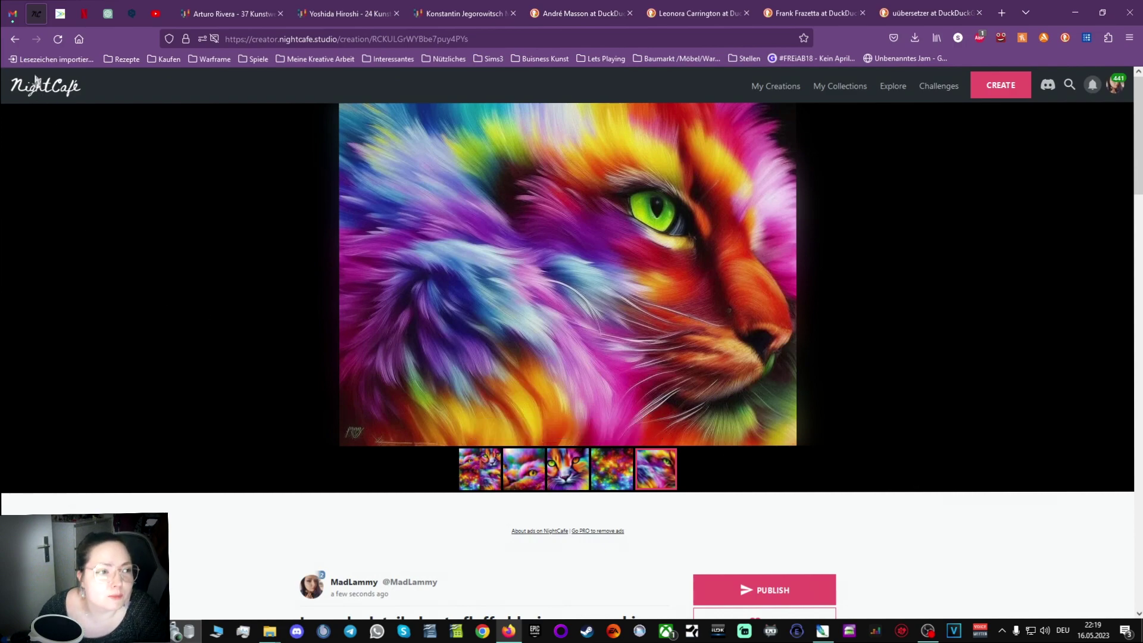
Duplicate the newest bunny baby creation from My Creations and replace "baby" with "rabbit" in Prompt 1 and Prompt 2.
left_click(15, 40)
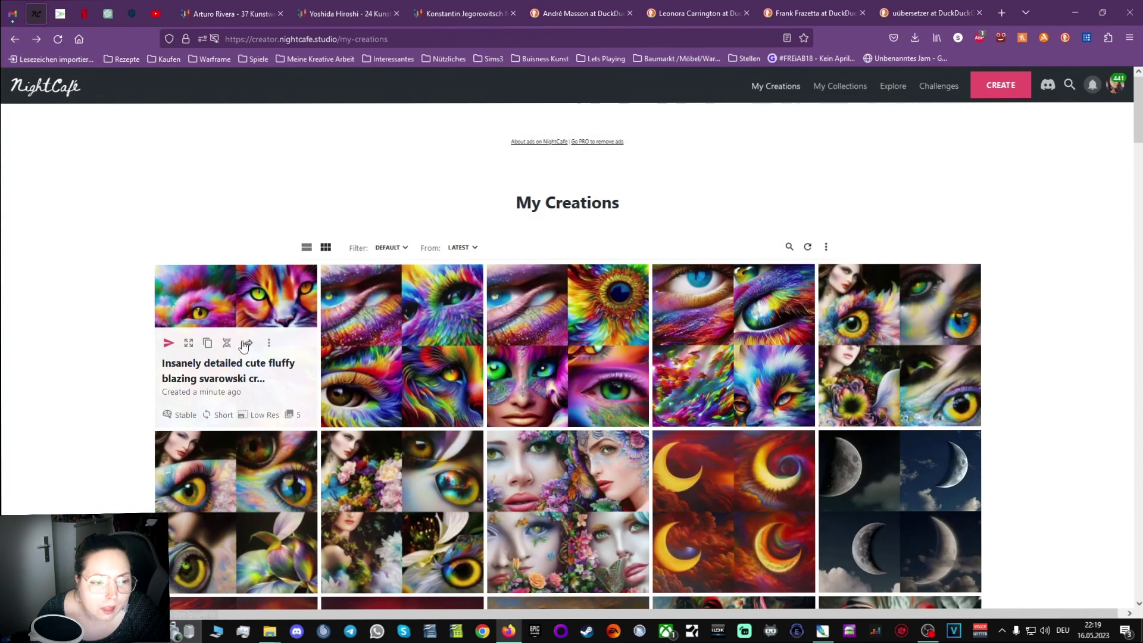
left_click(208, 343)
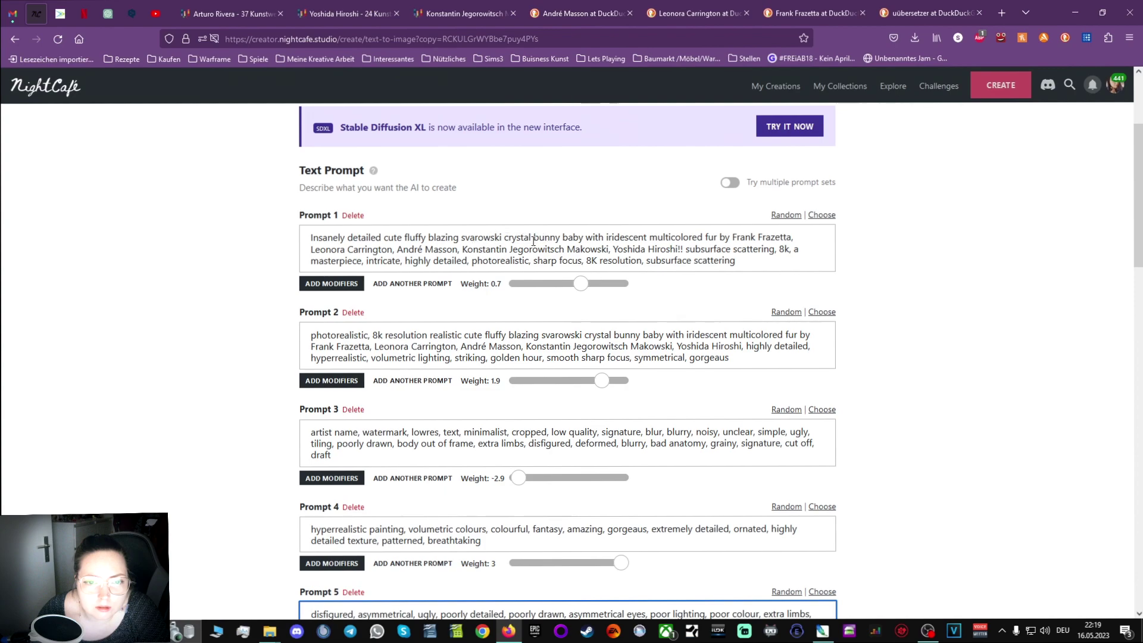
left_click_drag(563, 238, 589, 238)
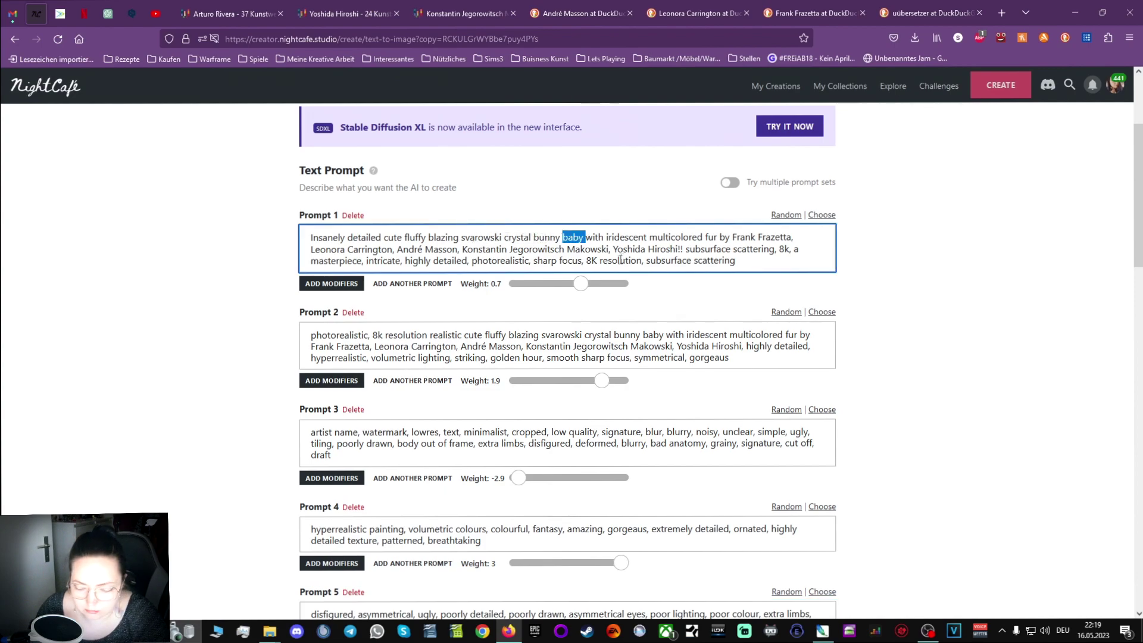
key("BackSpace")
type("rabbit")
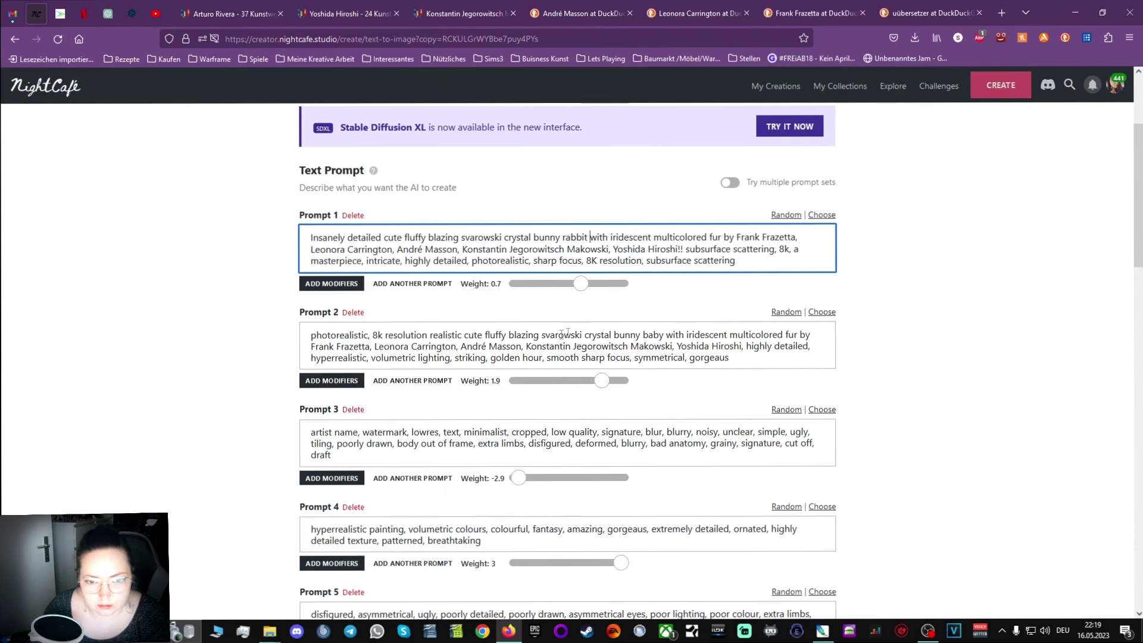
mouse_move(643, 335)
left_mouse_down()
mouse_move(662, 346)
mouse_move(665, 335)
left_mouse_up()
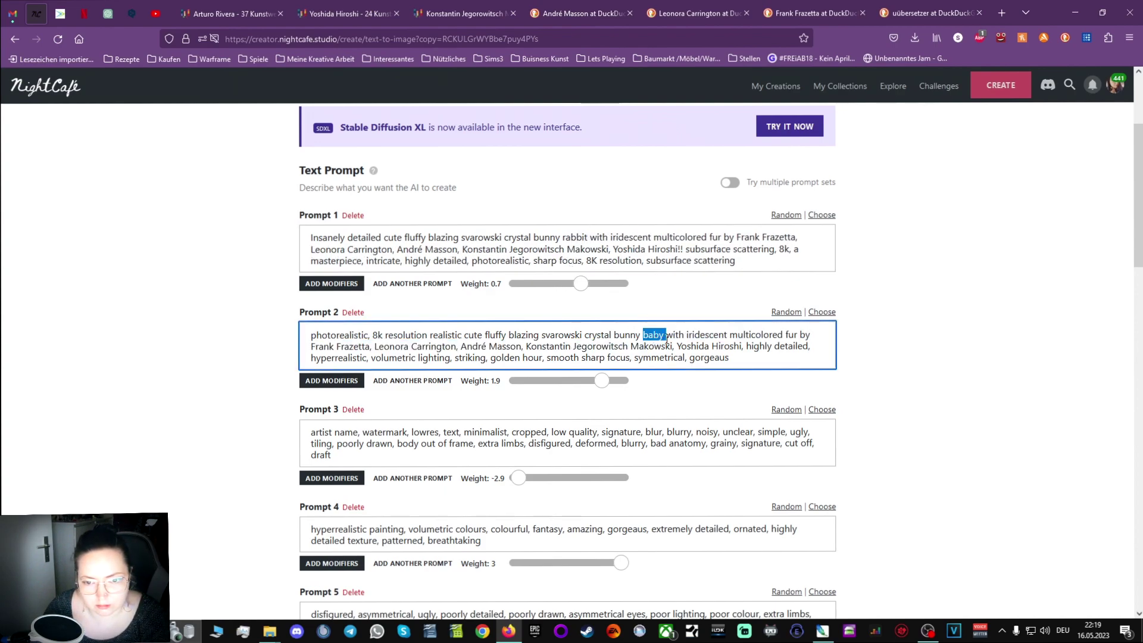
type("rabbit")
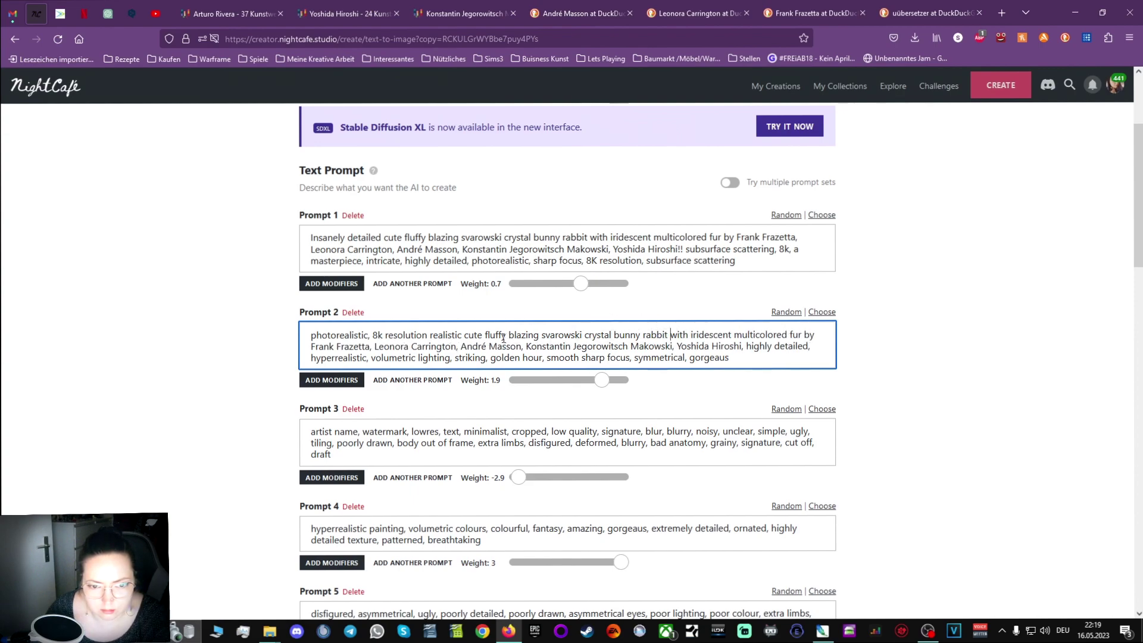
Set the aspect ratio to Square (1:1) and generate the four bunny rabbit images.
scroll(722, 494, "down", 15)
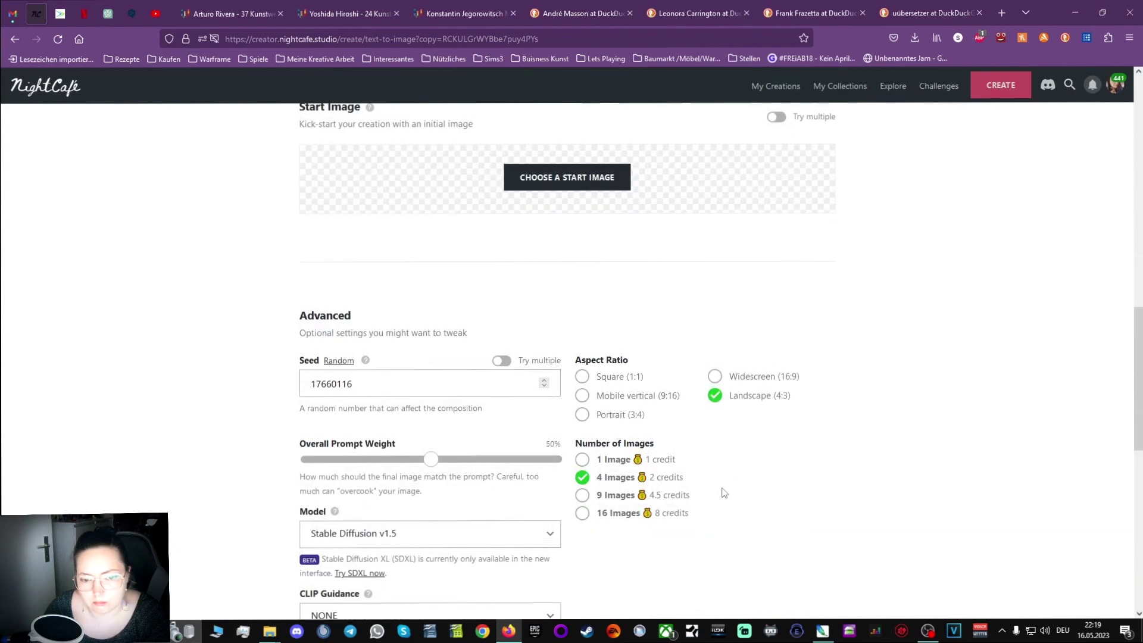
scroll(722, 499, "down", 5)
scroll(722, 370, "up", 9)
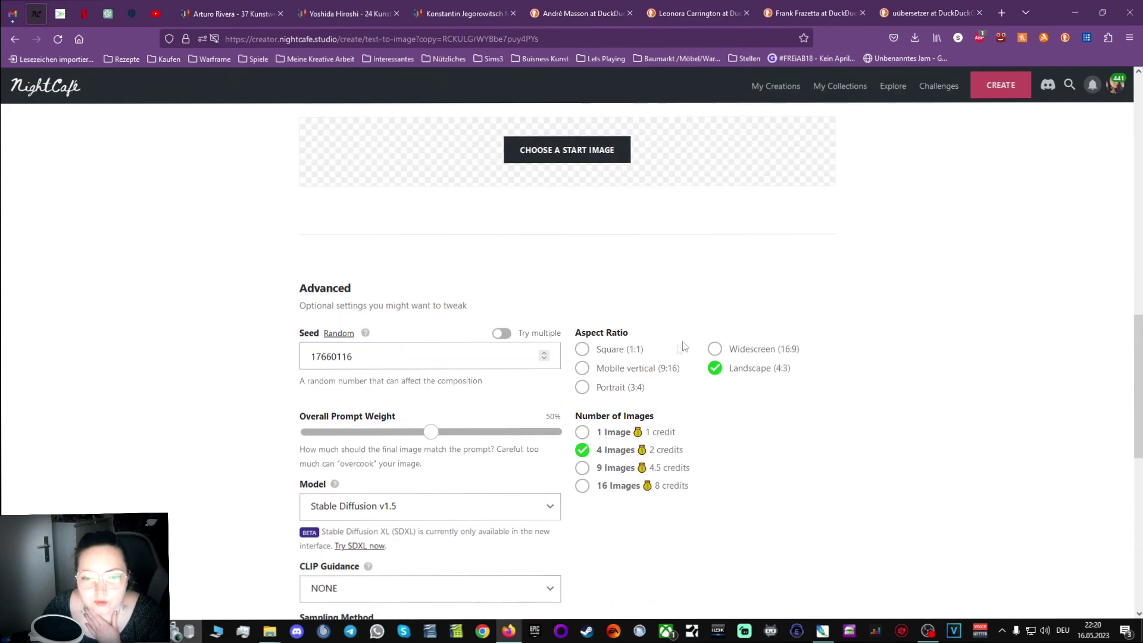
left_click(583, 350)
scroll(887, 486, "down", 9)
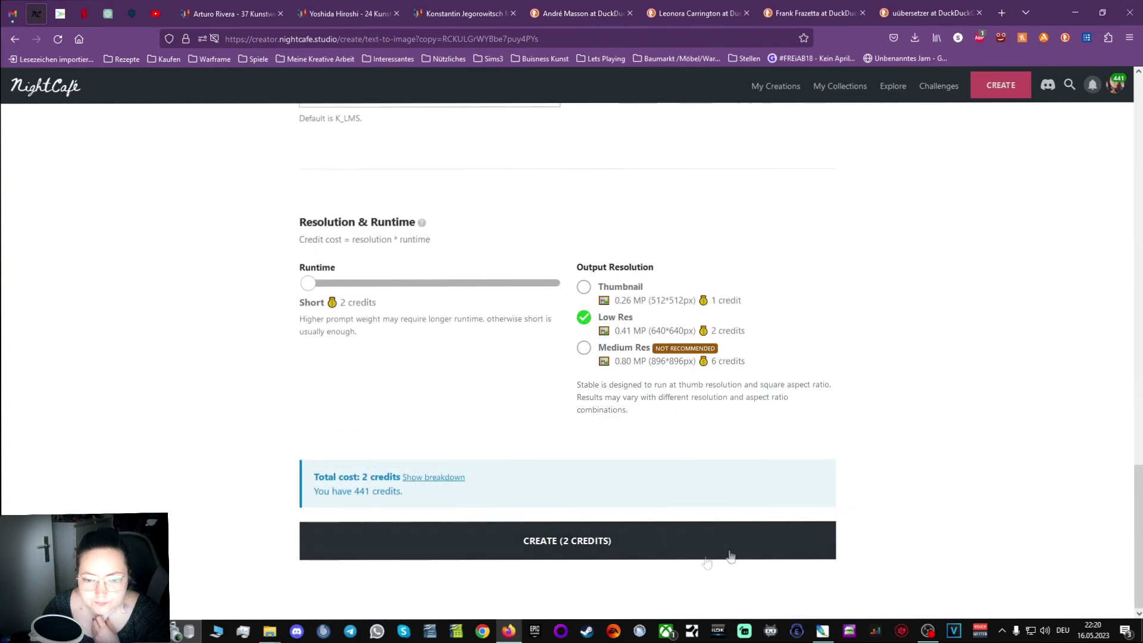
left_click(576, 542)
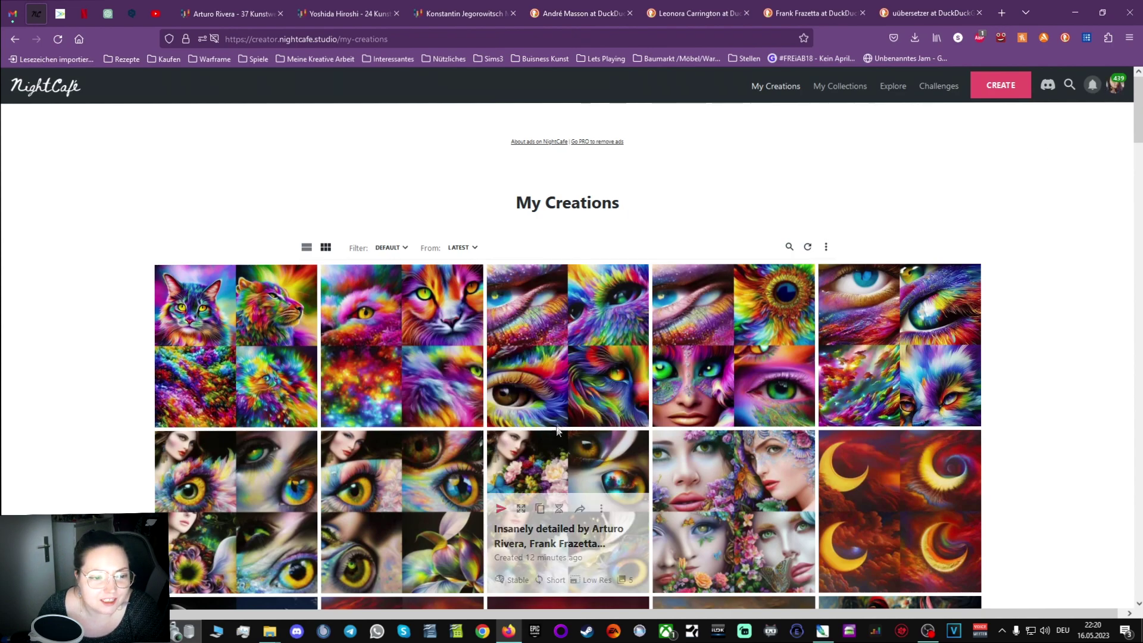
Open the newest bunny rabbit creation and examine its four images one after another.
left_click(290, 321)
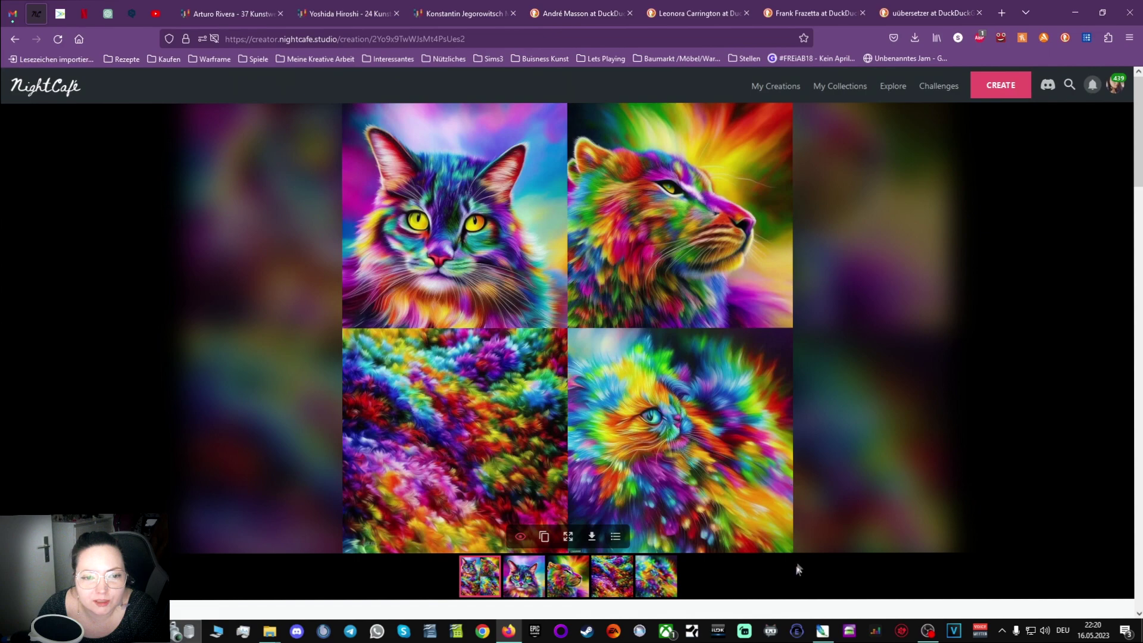
left_click(521, 575)
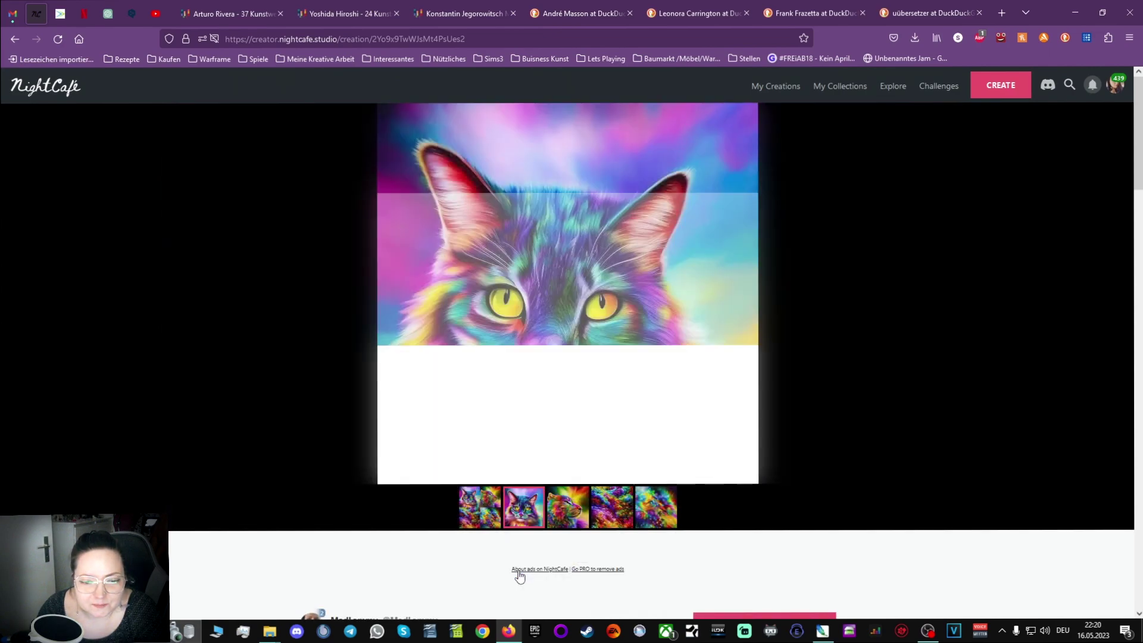
left_click(575, 517)
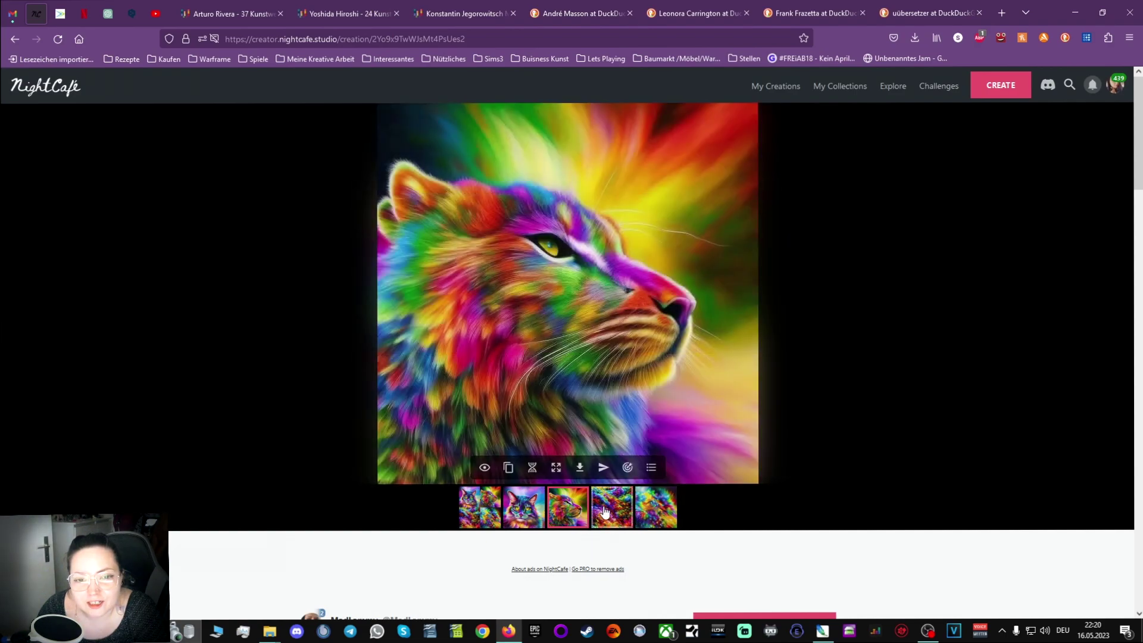
left_click(607, 510)
left_click(650, 516)
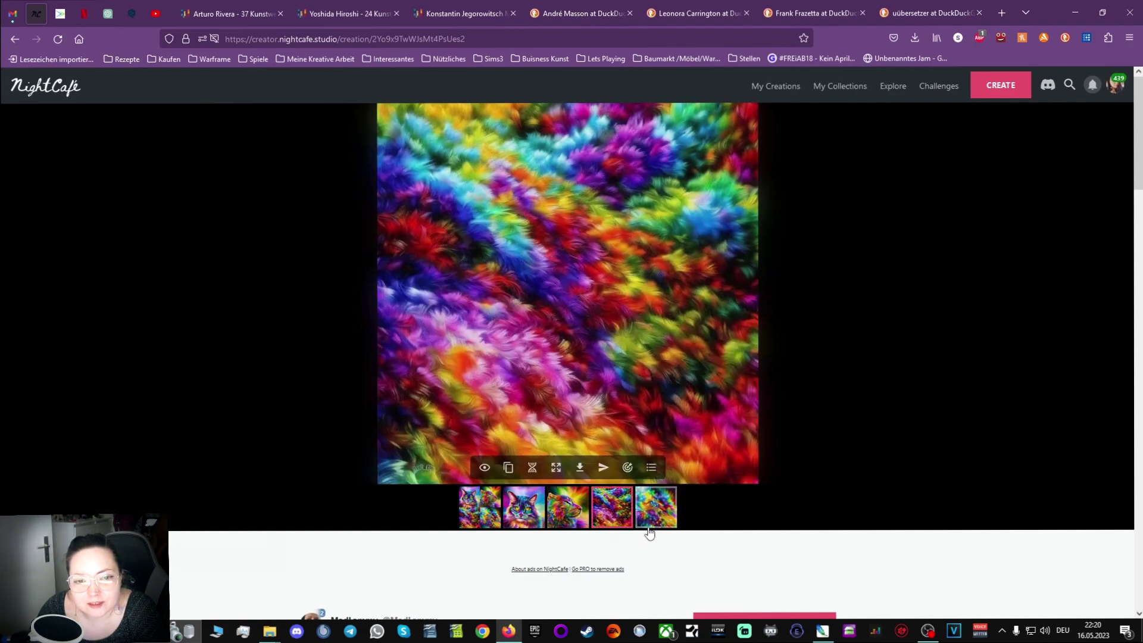
left_click(650, 527)
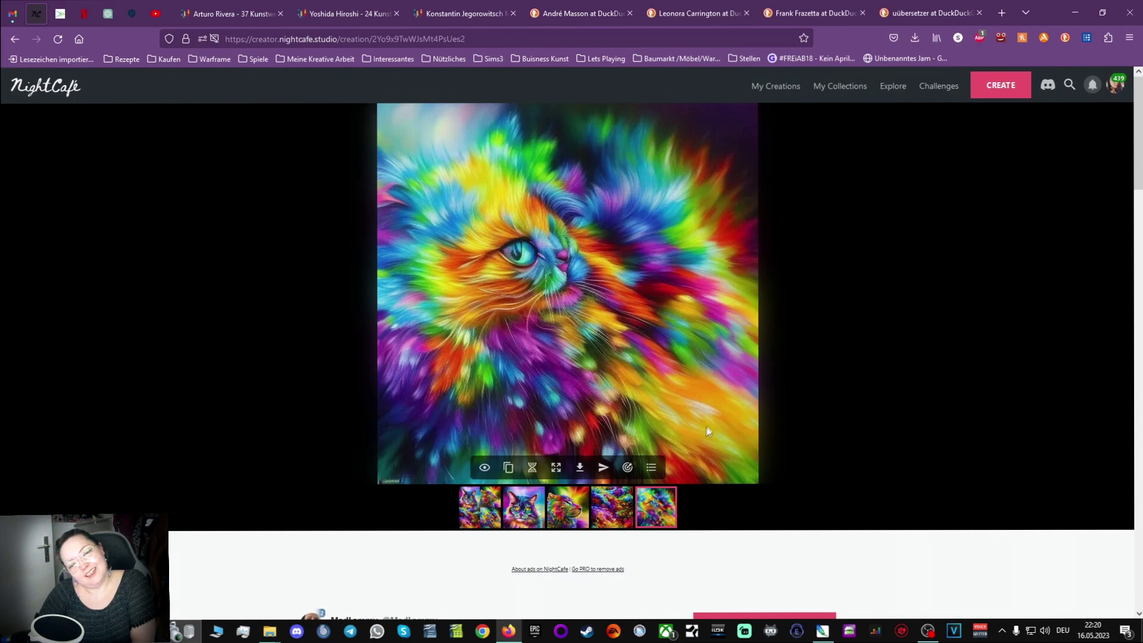
Return to My Creations and look through the earlier creations.
left_click(14, 38)
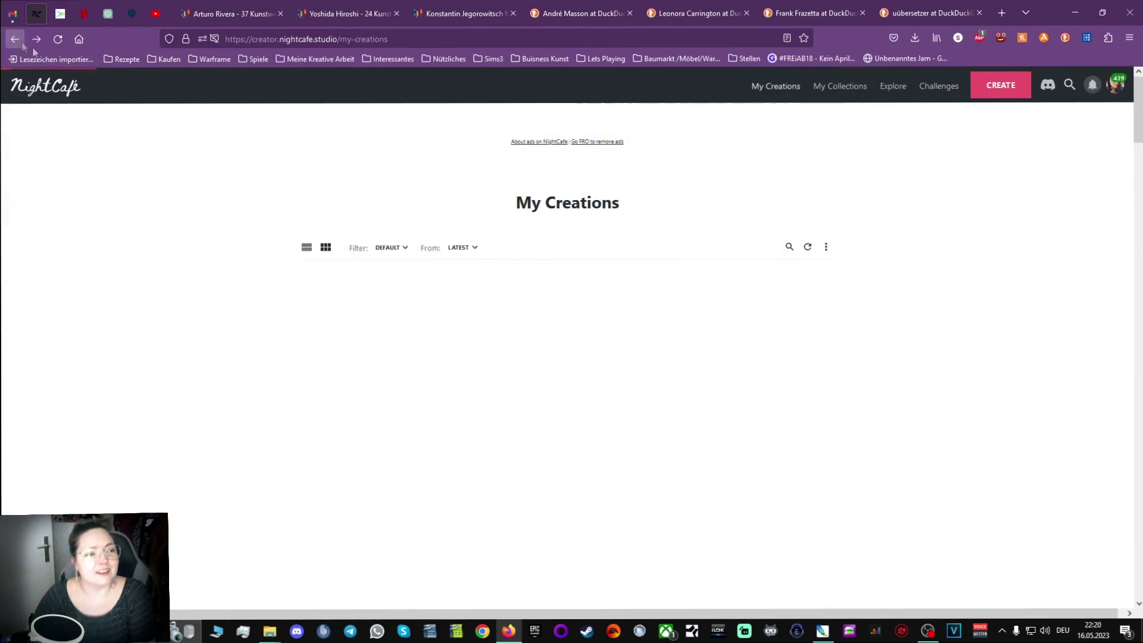
scroll(1038, 309, "down", 12)
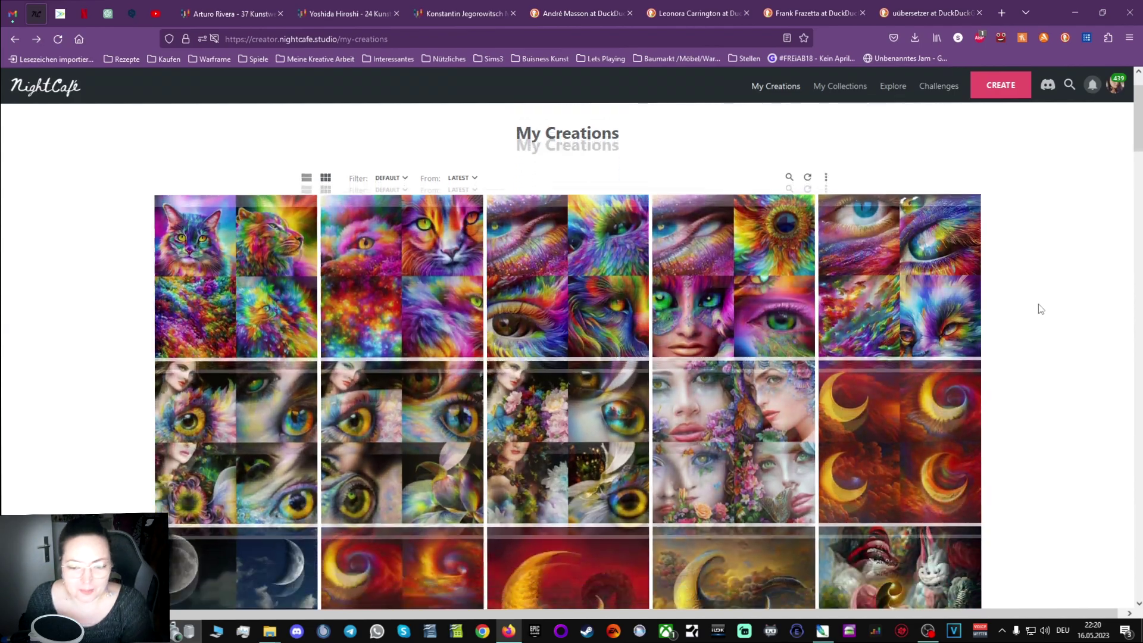
scroll(1067, 296, "up", 12)
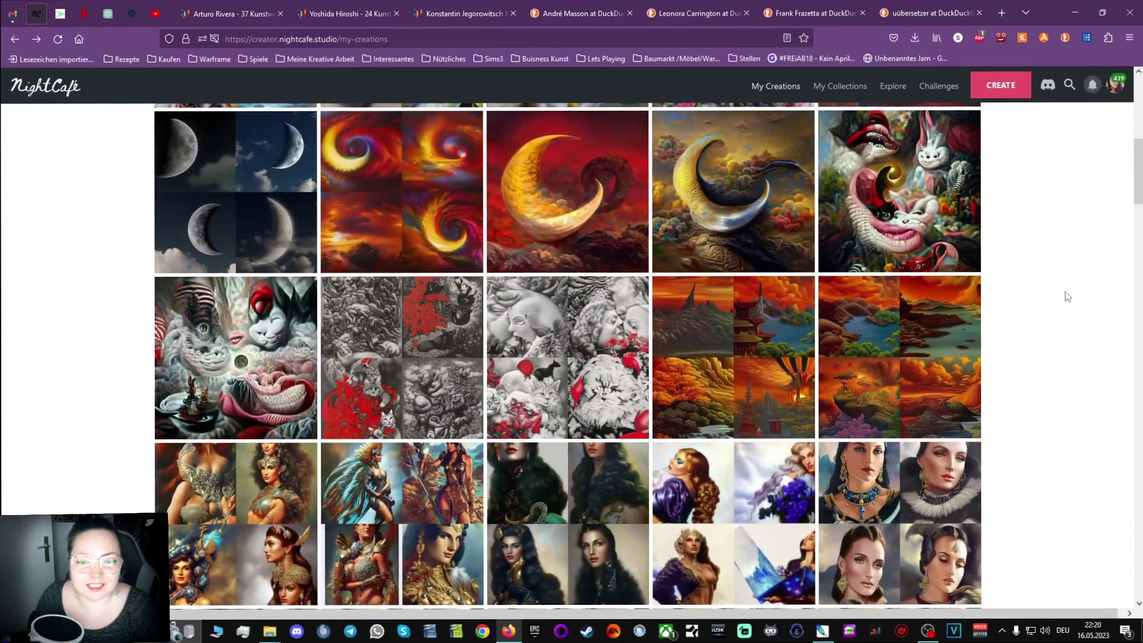